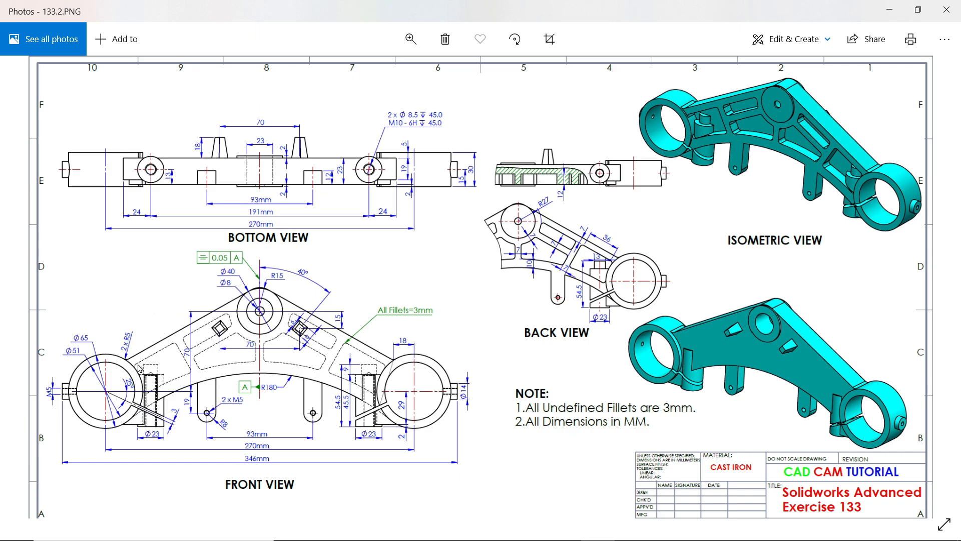
- Examine the dimensions in the front view and bottom view of the drawing 133.2.PNG
{"action": "scroll", "coordinate": [154, 377], "scroll_direction": "up", "scroll_amount": 3}
{"action": "mouse_move", "coordinate": [289, 320]}
{"action": "left_mouse_down"}
{"action": "mouse_move", "coordinate": [409, 317]}
{"action": "mouse_move", "coordinate": [396, 316]}
{"action": "left_mouse_up"}
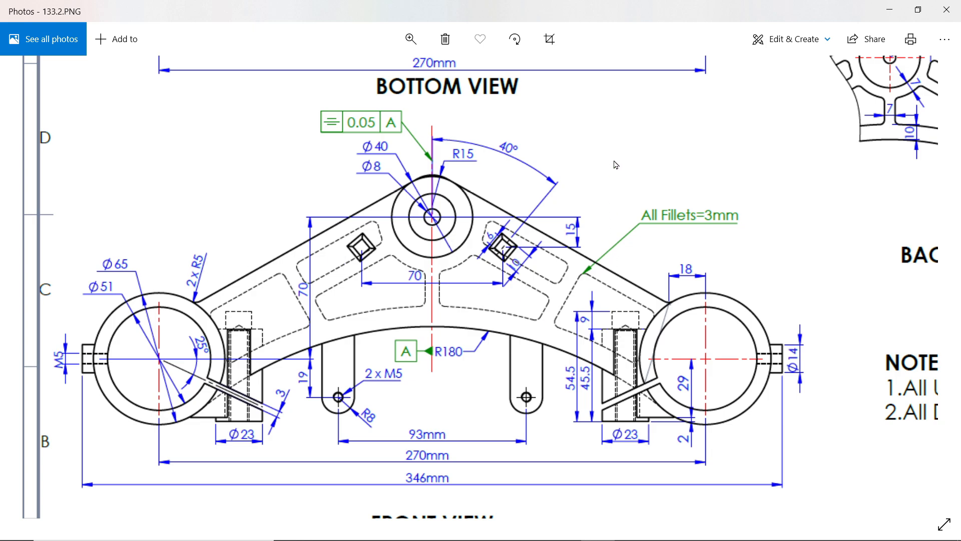
{"action": "left_click_drag", "start_coordinate": [616, 154], "coordinate": [617, 362]}
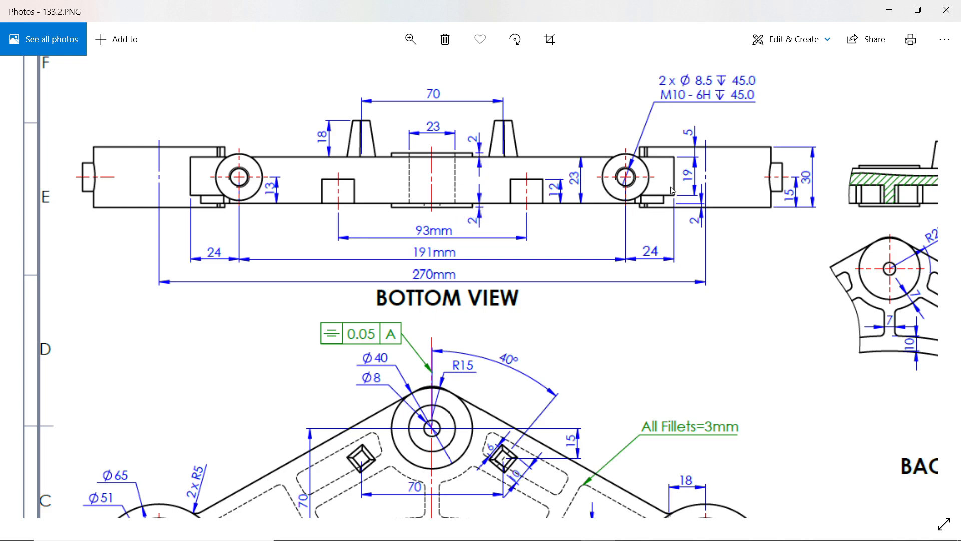
{"action": "scroll", "coordinate": [673, 189], "scroll_direction": "up", "scroll_amount": 3}
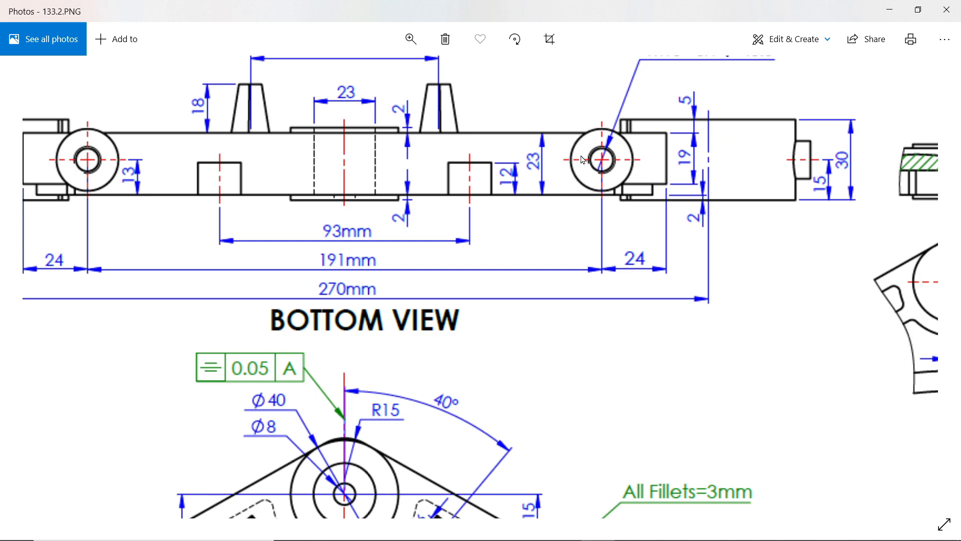
- Switch to the Calculator and compute 23 ÷ 2, plus 2
{"action": "left_click", "coordinate": [629, 540]}
{"action": "left_click", "coordinate": [299, 350]}
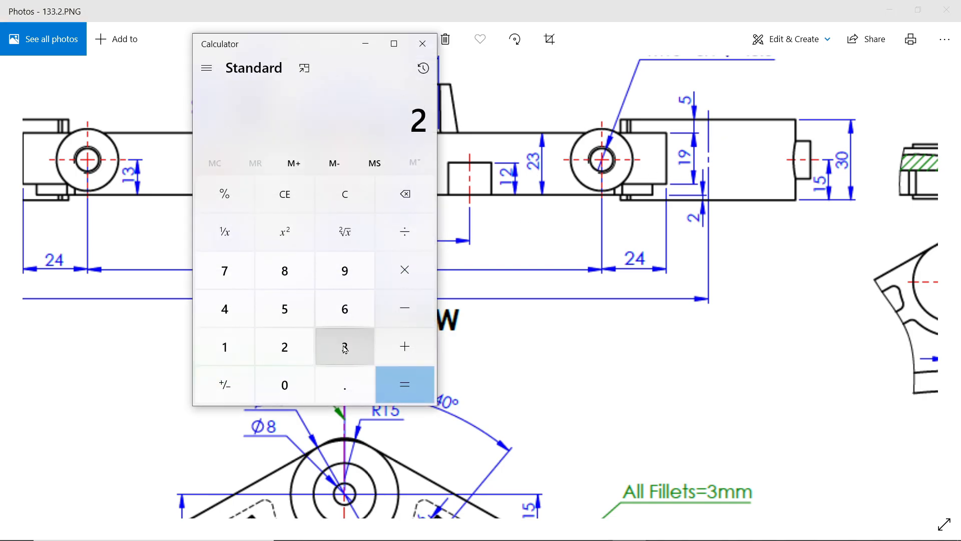
{"action": "left_click", "coordinate": [344, 349]}
{"action": "left_click", "coordinate": [405, 232]}
{"action": "left_click", "coordinate": [285, 347]}
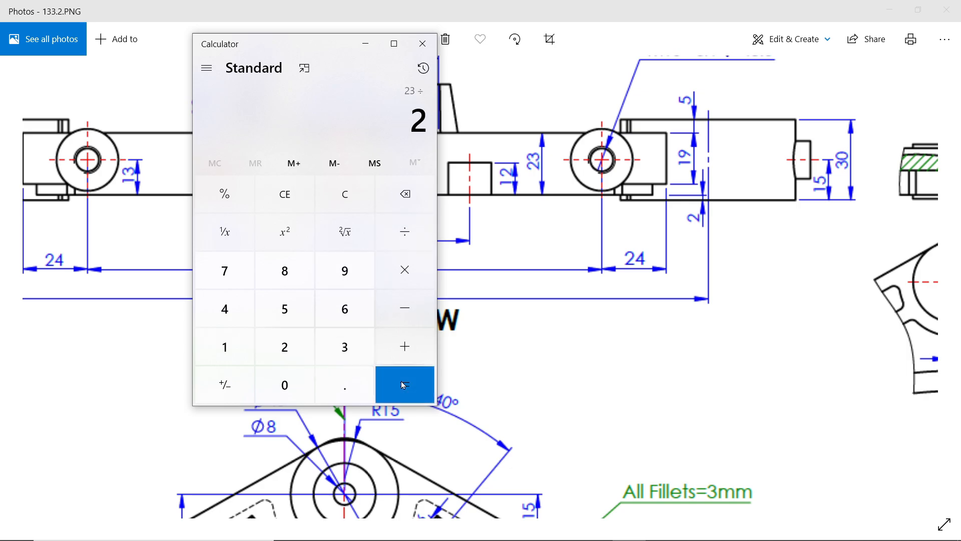
{"action": "left_click", "coordinate": [403, 385]}
{"action": "left_click", "coordinate": [403, 348]}
{"action": "left_click", "coordinate": [293, 351]}
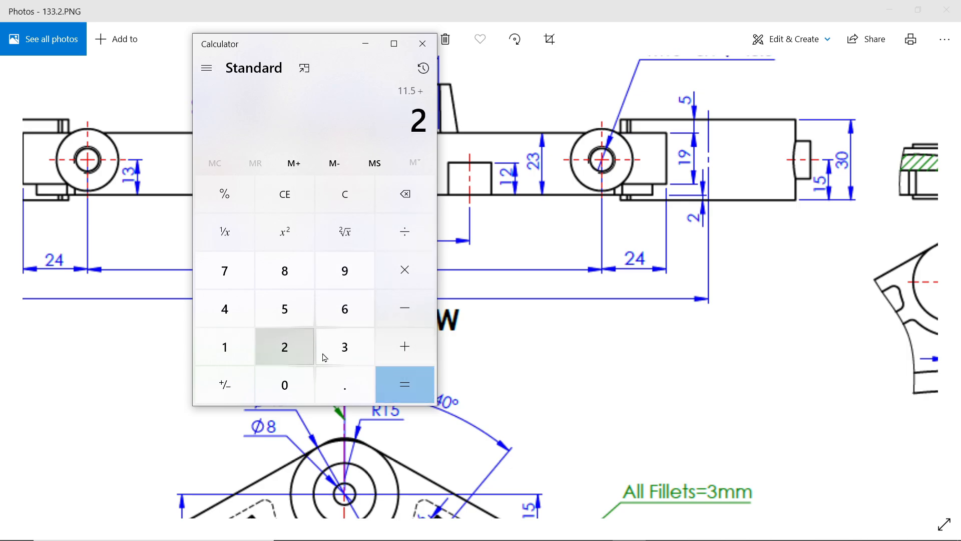
{"action": "left_click", "coordinate": [412, 386]}
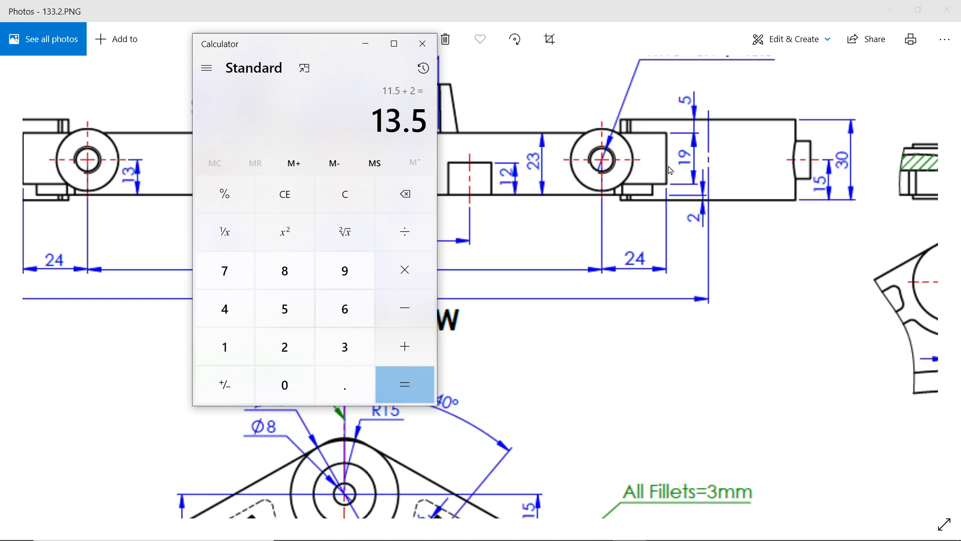
- Subtract 30 from the calculated value and close the Calculator
{"action": "left_click", "coordinate": [403, 311]}
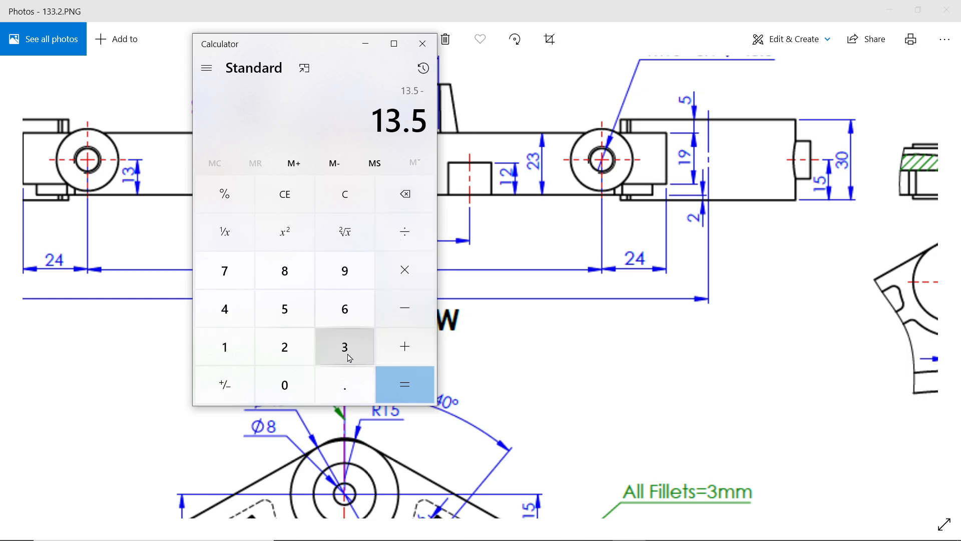
{"action": "left_click", "coordinate": [348, 350]}
{"action": "left_click", "coordinate": [305, 379]}
{"action": "left_click", "coordinate": [403, 383]}
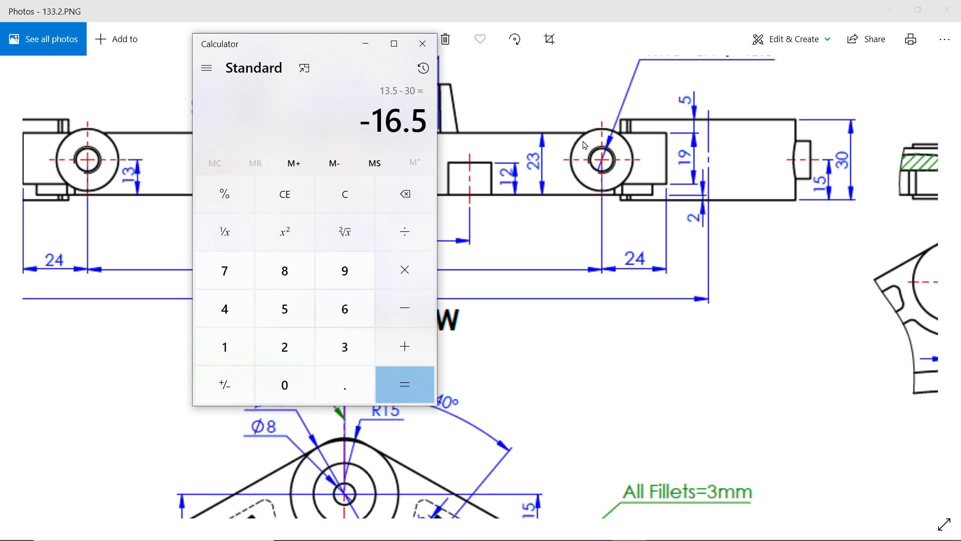
{"action": "left_click", "coordinate": [422, 44]}
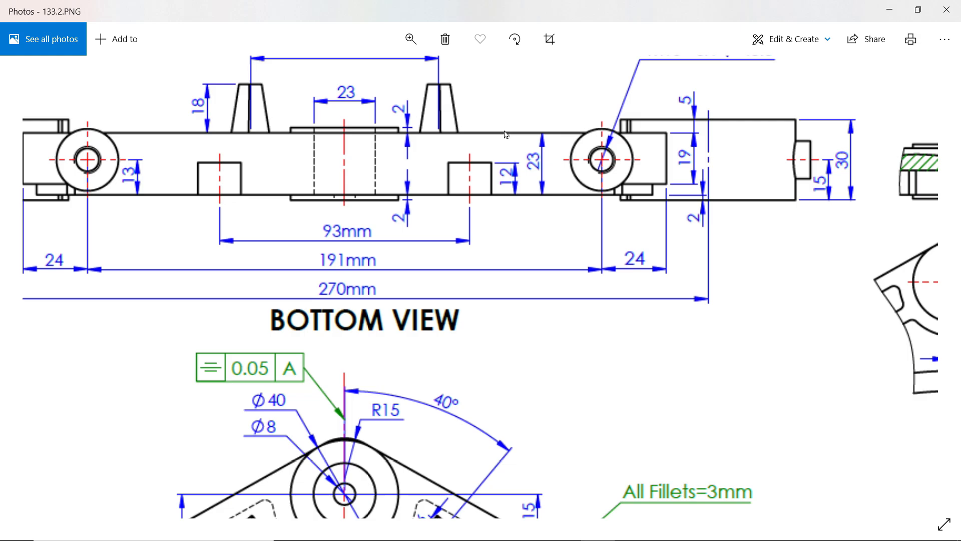
- Switch from the drawing image to SOLIDWORKS and start a sketch on the Front Plane
{"action": "scroll", "coordinate": [523, 149], "scroll_direction": "down", "scroll_amount": 5}
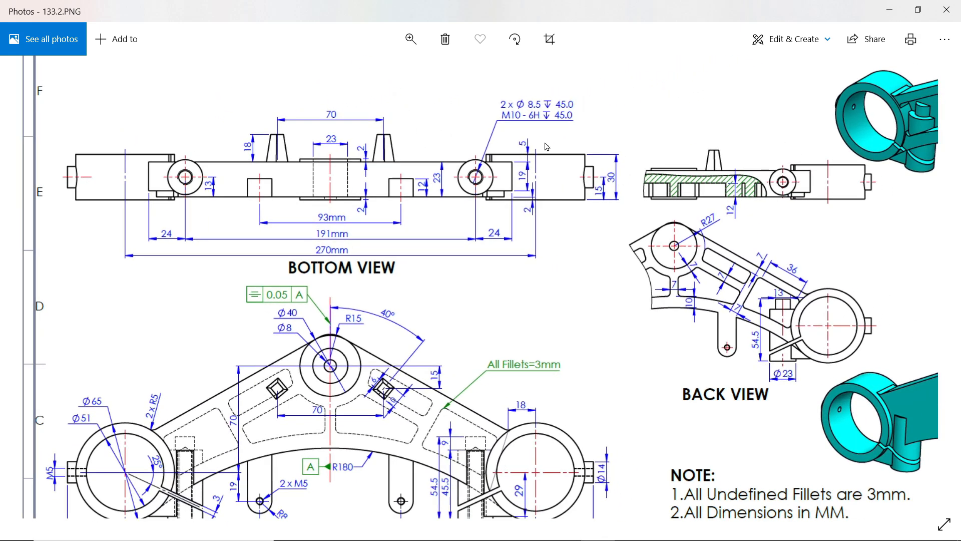
{"action": "left_click", "coordinate": [889, 9]}
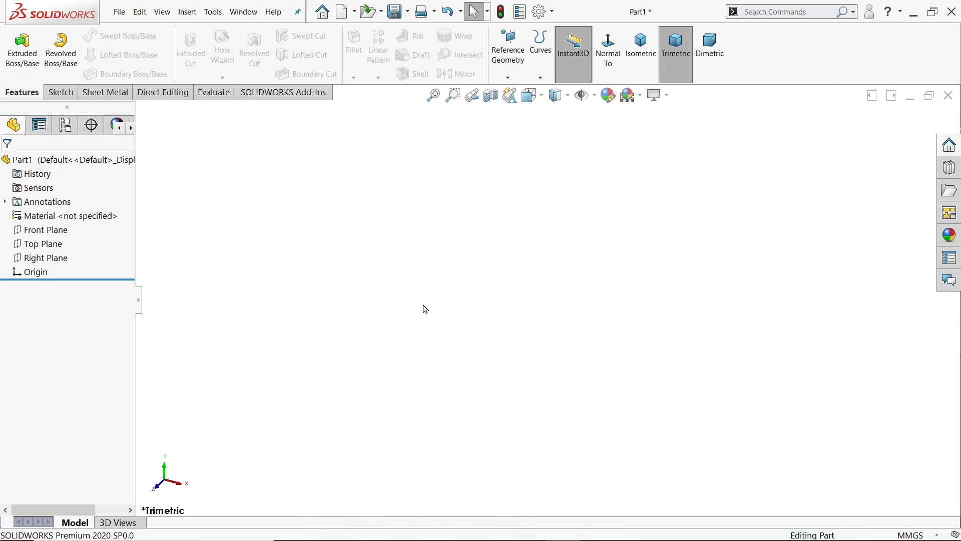
{"action": "left_click", "coordinate": [61, 234]}
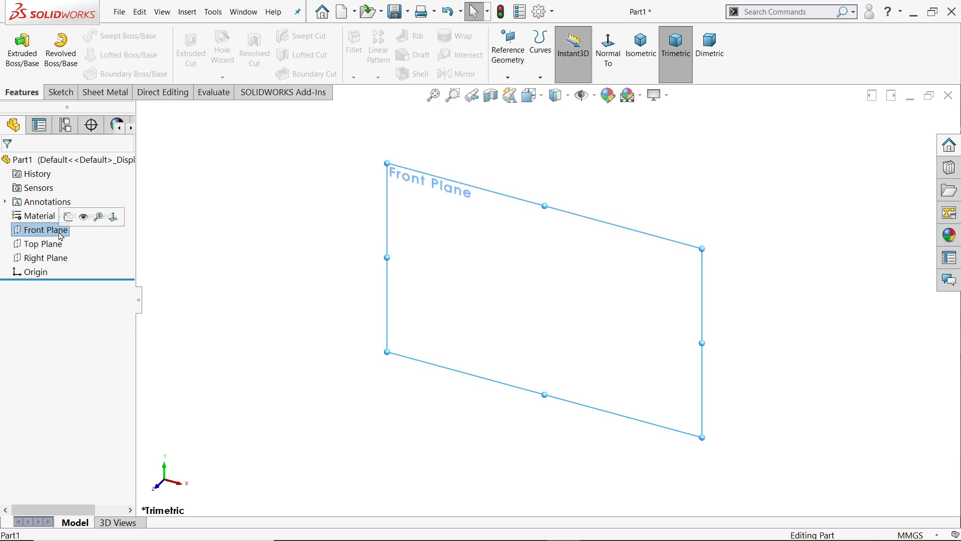
{"action": "left_click", "coordinate": [68, 213]}
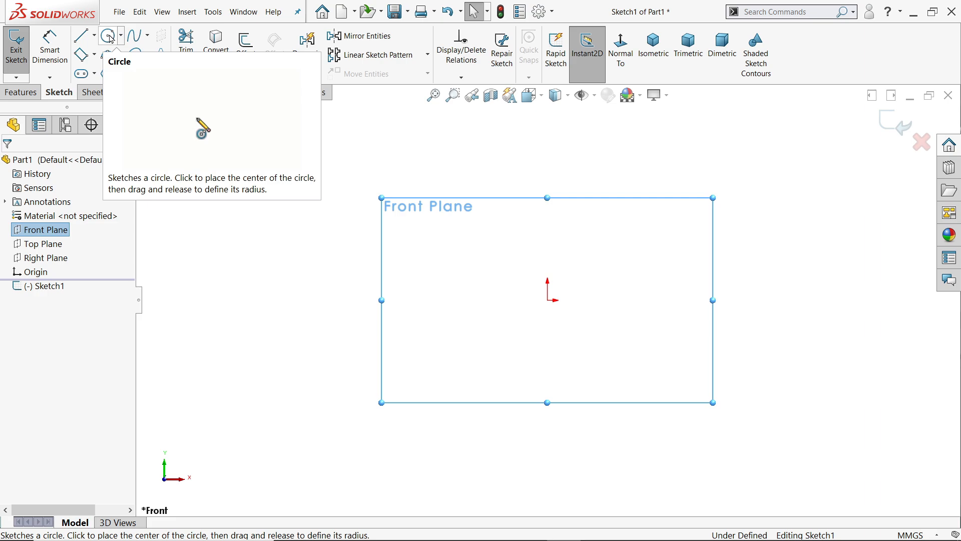
- Sketch a circle of diameter 40 mm centred on the origin
{"action": "left_click", "coordinate": [109, 36]}
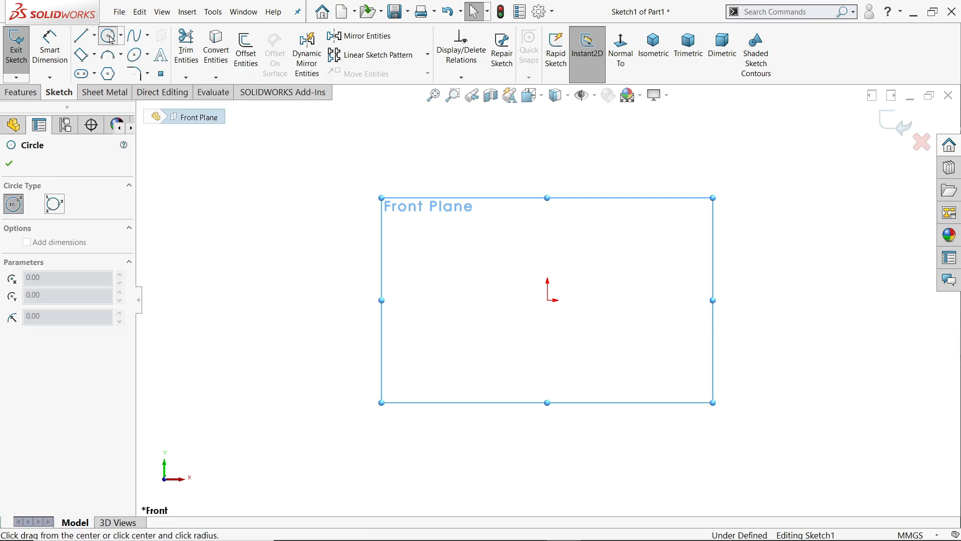
{"action": "left_click", "coordinate": [551, 303]}
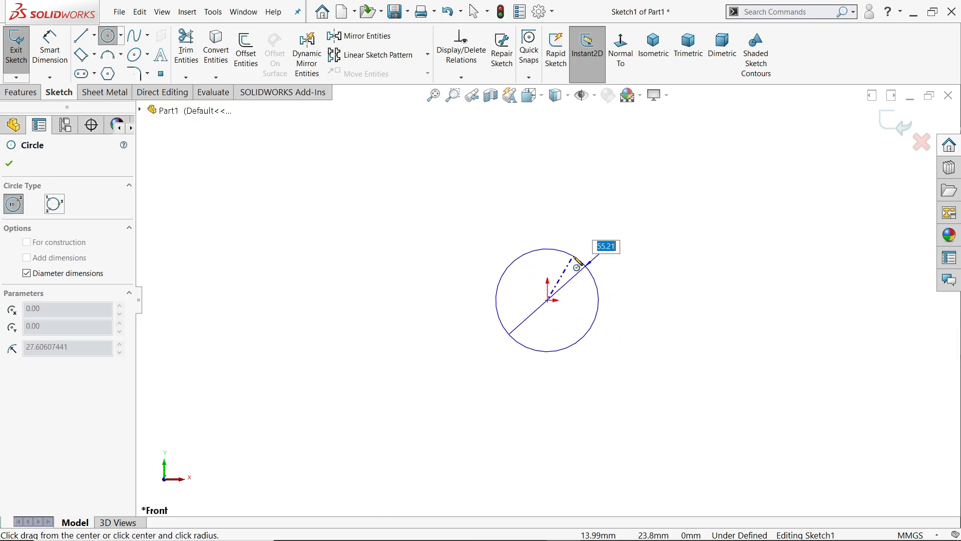
{"action": "type", "text": "40"}
{"action": "key", "text": "Return"}
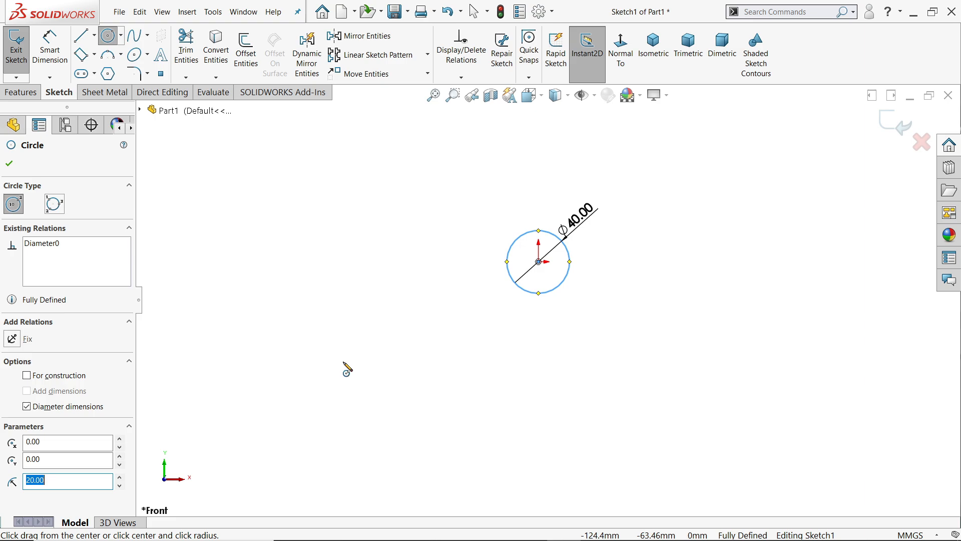
- Draw a vertical centerline downward from the origin and turn on dynamic mirroring about it
{"action": "left_click", "coordinate": [95, 35]}
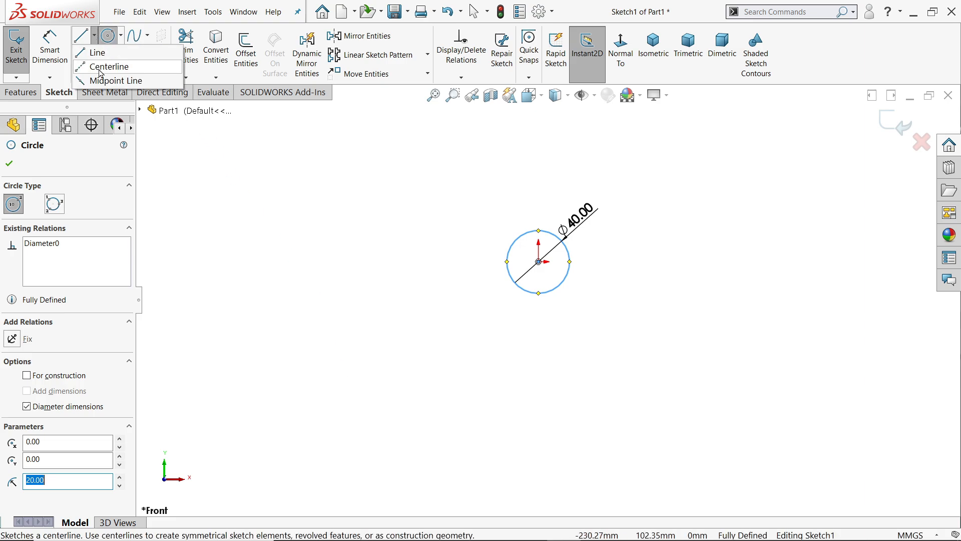
{"action": "left_click", "coordinate": [100, 71]}
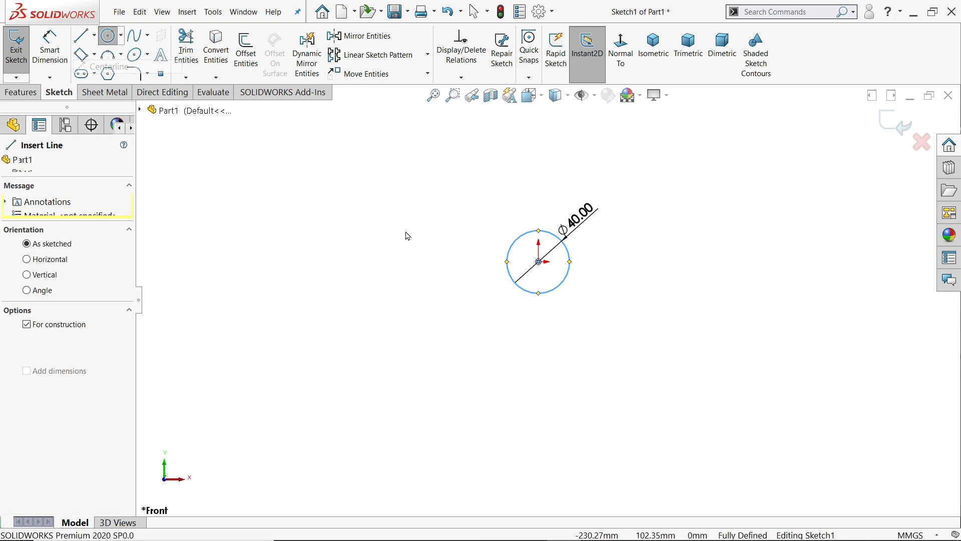
{"action": "left_click", "coordinate": [538, 261]}
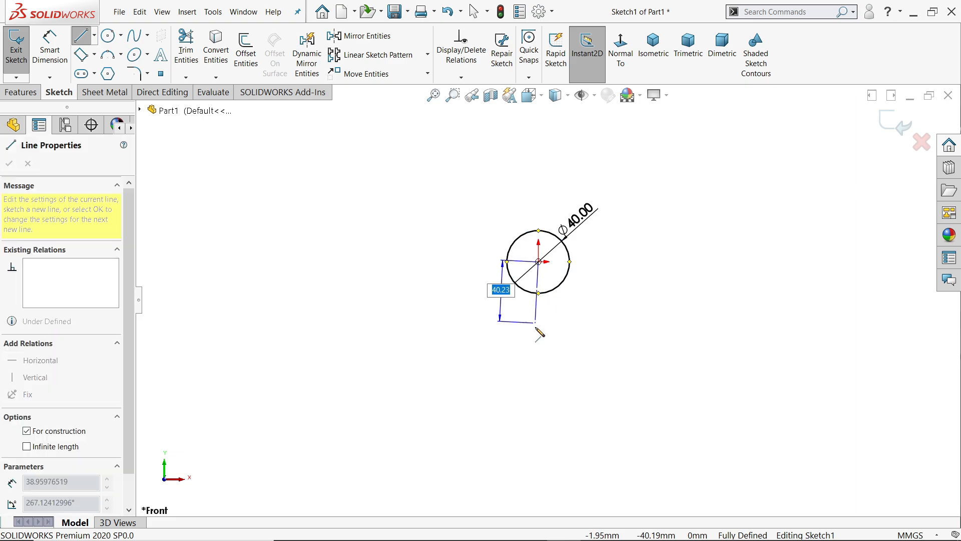
{"action": "right_click", "coordinate": [553, 356]}
{"action": "left_click", "coordinate": [603, 348]}
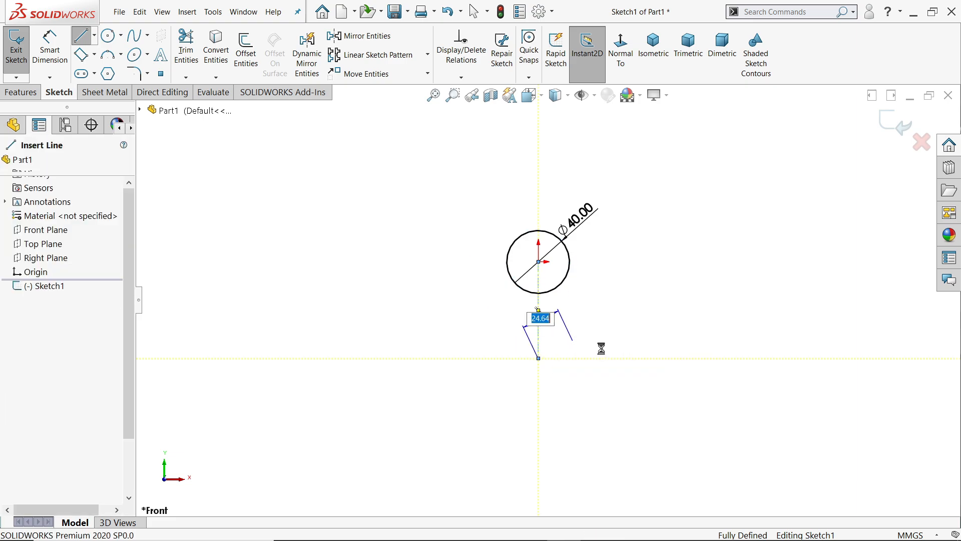
{"action": "left_click", "coordinate": [316, 53]}
{"action": "left_click", "coordinate": [539, 316]}
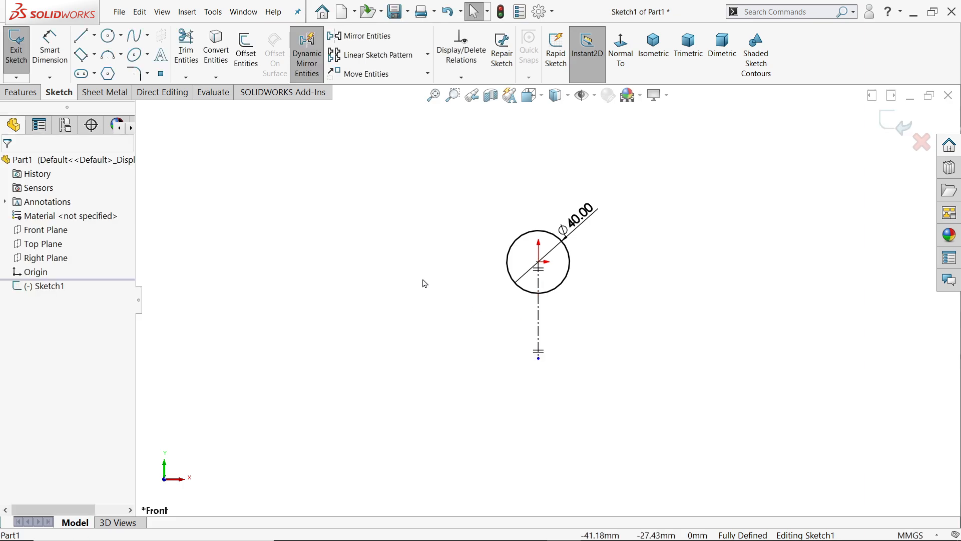
- Sketch a 65 mm diameter circle, mirrored about the centerline, centred at about X -155, Y -82 mm, below and left of the origin
{"action": "scroll", "coordinate": [536, 322], "scroll_direction": "down", "scroll_amount": 3}
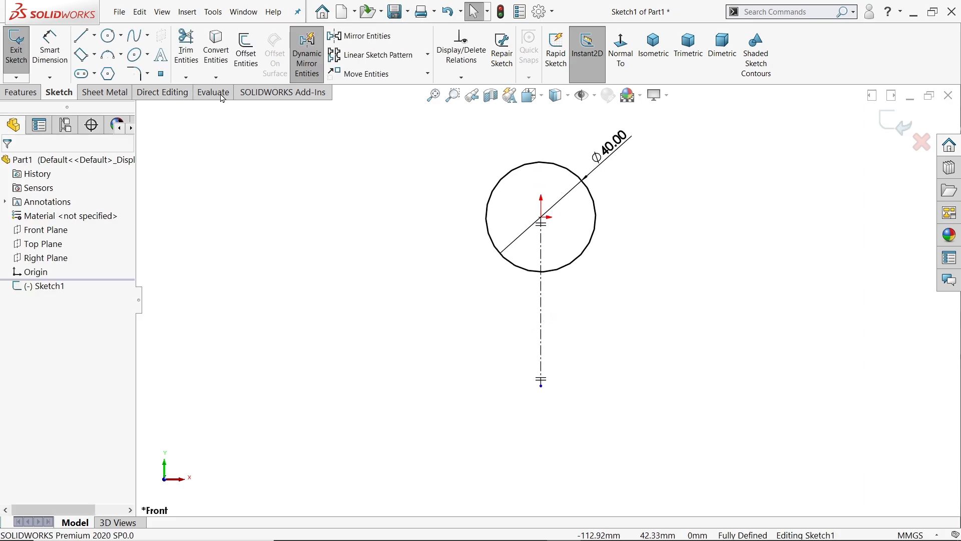
{"action": "left_click", "coordinate": [108, 35]}
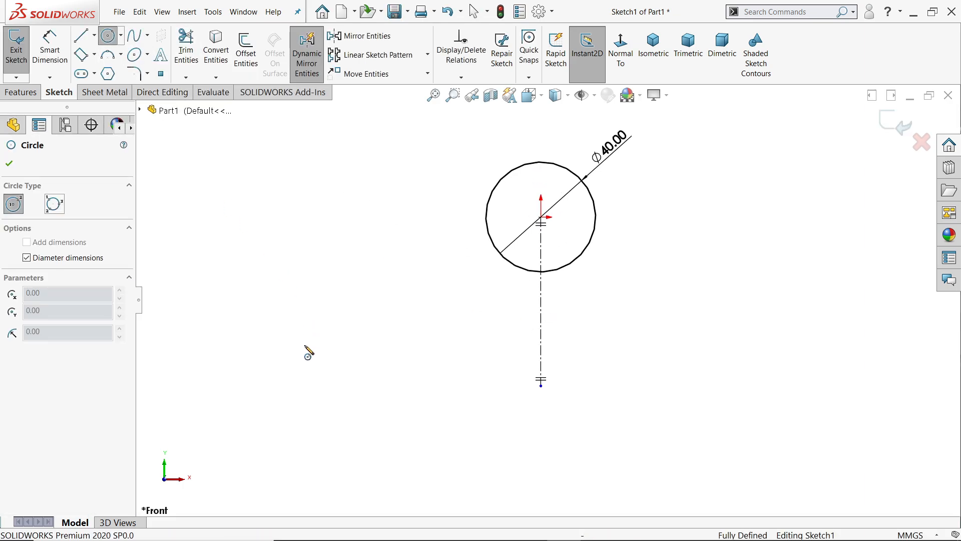
{"action": "scroll", "coordinate": [298, 386], "scroll_direction": "up", "scroll_amount": 3}
{"action": "left_click", "coordinate": [298, 381]}
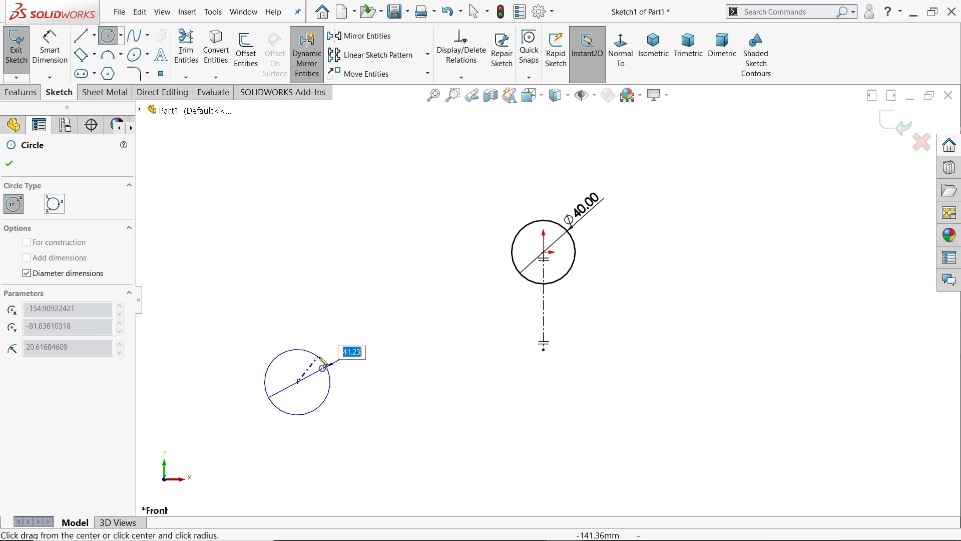
{"action": "left_click", "coordinate": [344, 352]}
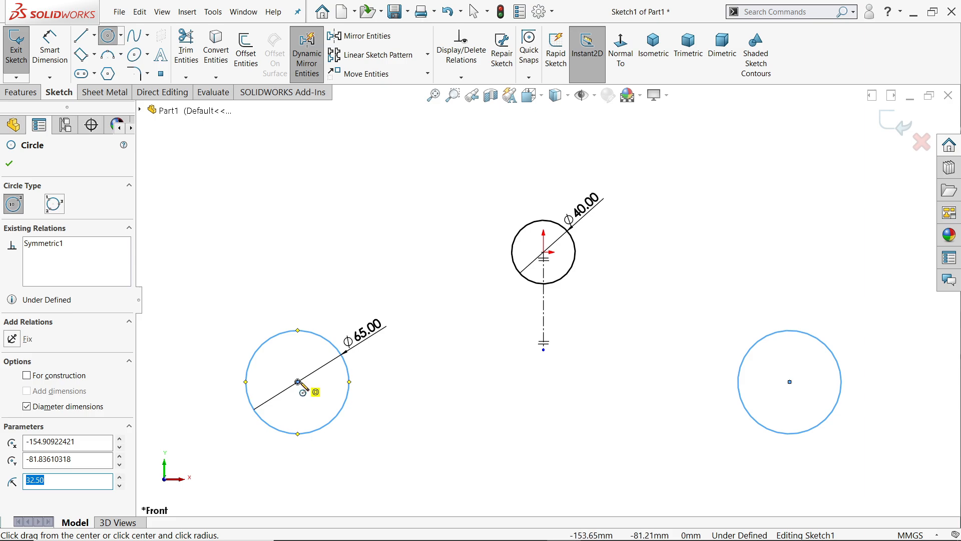
- Add a concentric 51 mm diameter circle inside the left 65 mm circle, mirrored to the other side
{"action": "scroll", "coordinate": [425, 393], "scroll_direction": "down", "scroll_amount": 1}
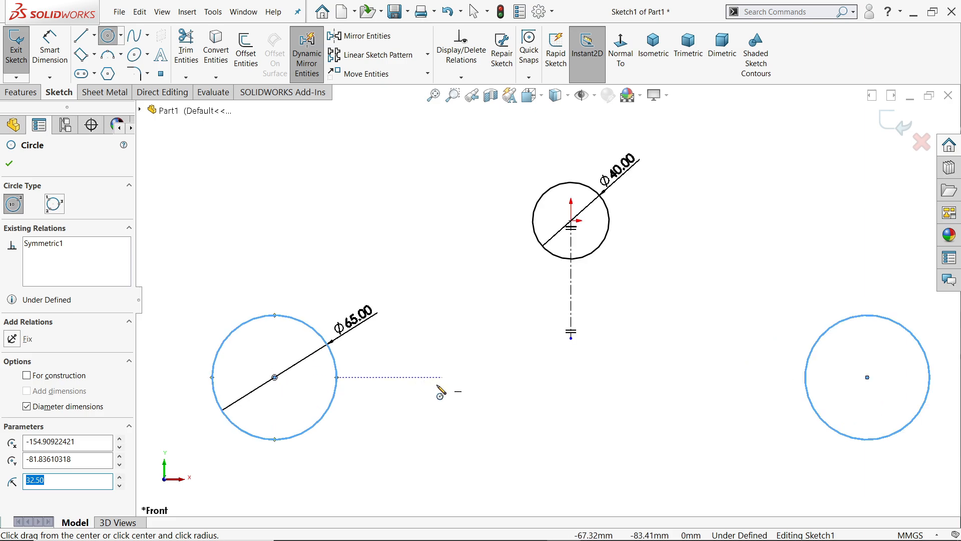
{"action": "left_click", "coordinate": [275, 377]}
{"action": "type", "text": "51"}
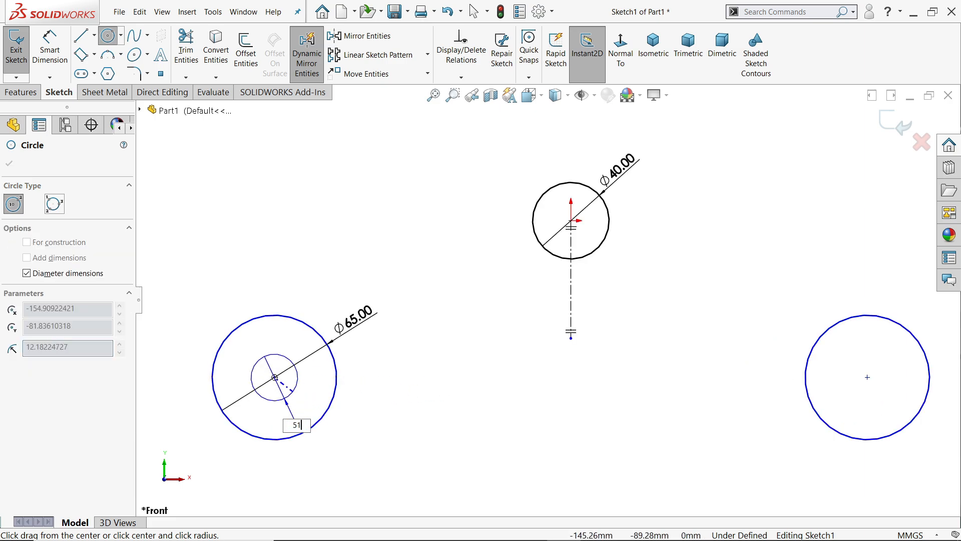
{"action": "key", "text": "Return"}
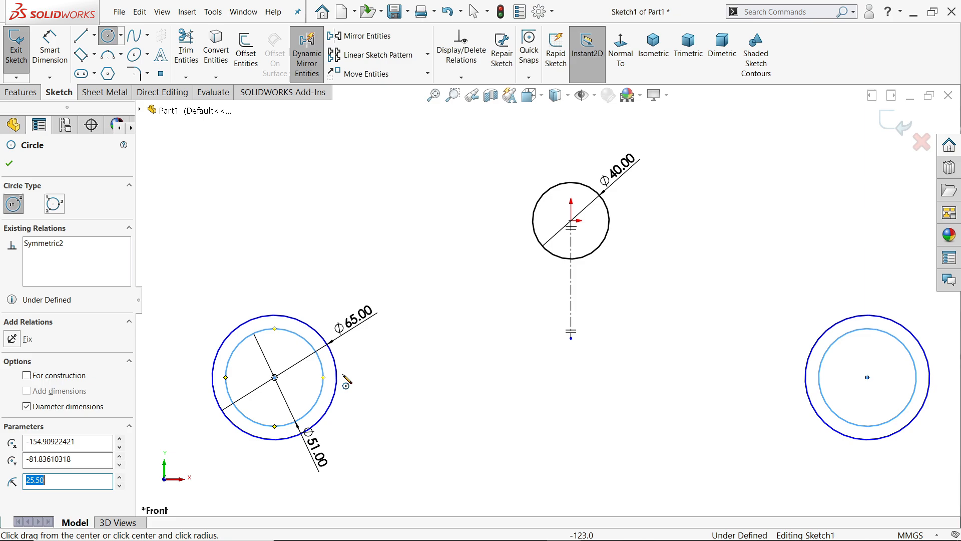
- Draw a mirrored sloped line about 160 mm long from the top of the left 65 mm circle to the symmetry axis above the 40 mm circle
{"action": "left_click", "coordinate": [82, 39]}
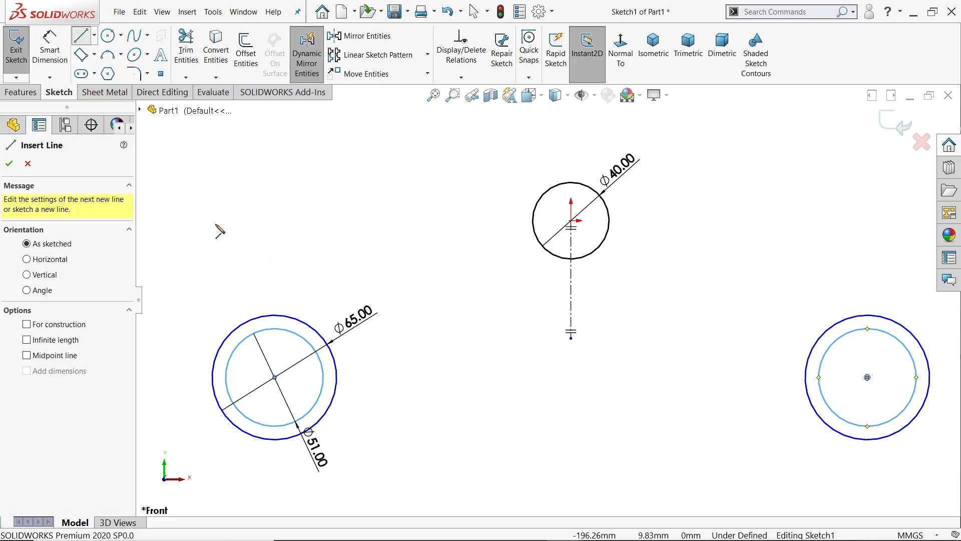
{"action": "left_click", "coordinate": [309, 326]}
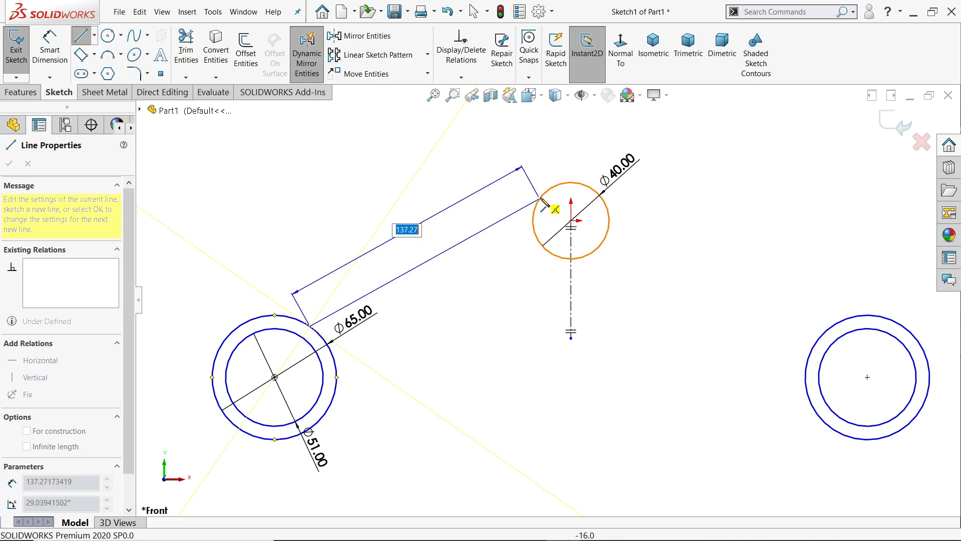
{"action": "left_click", "coordinate": [571, 168]}
{"action": "left_click", "coordinate": [831, 326]}
{"action": "right_click", "coordinate": [515, 147]}
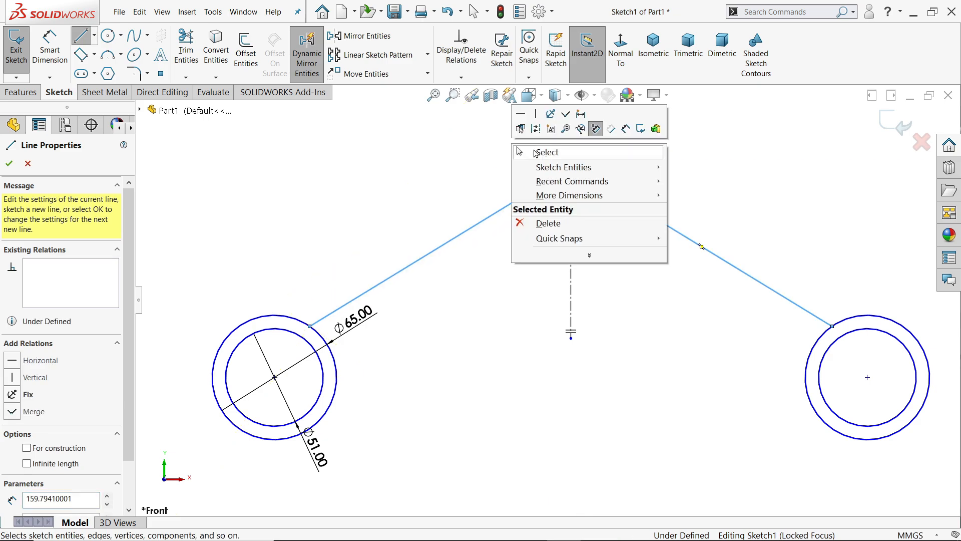
{"action": "left_click", "coordinate": [545, 152]}
- Make the left sloped line tangent to the 40 mm circle
{"action": "scroll", "coordinate": [555, 203], "scroll_direction": "down", "scroll_amount": 3}
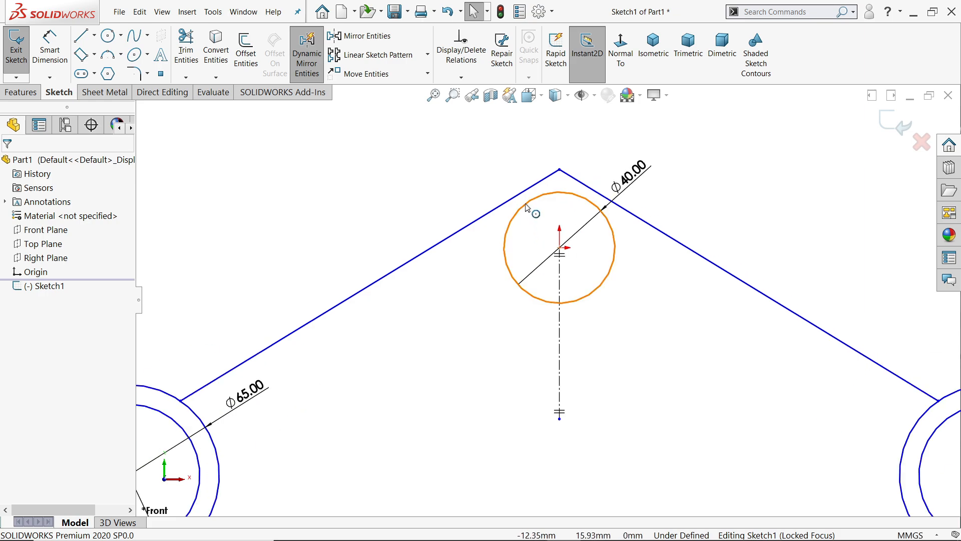
{"action": "left_click", "coordinate": [518, 197]}
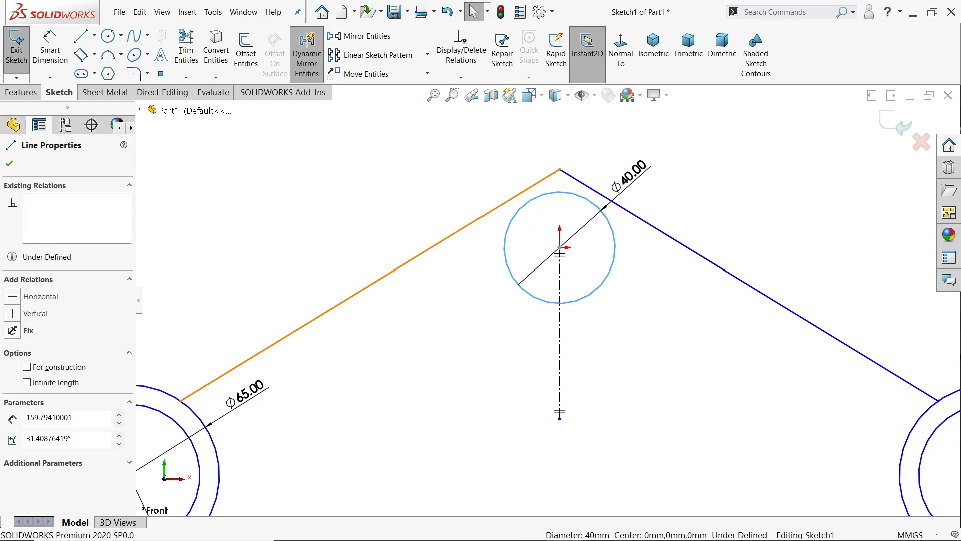
{"action": "left_click", "coordinate": [523, 208], "text": "ctrl"}
{"action": "left_click", "coordinate": [548, 155]}
{"action": "left_click", "coordinate": [464, 165]}
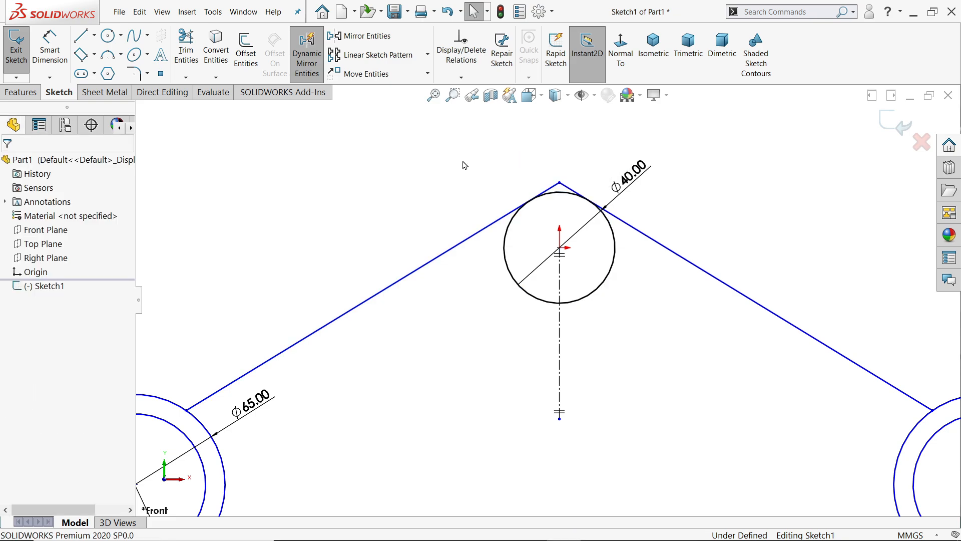
- Turn off dynamic mirroring and draw a three-point arc of about 216 mm radius between the 65 mm circles, peaking near the centerline's lower end
{"action": "scroll", "coordinate": [530, 221], "scroll_direction": "up", "scroll_amount": 3}
{"action": "scroll", "coordinate": [607, 398], "scroll_direction": "down", "scroll_amount": 2}
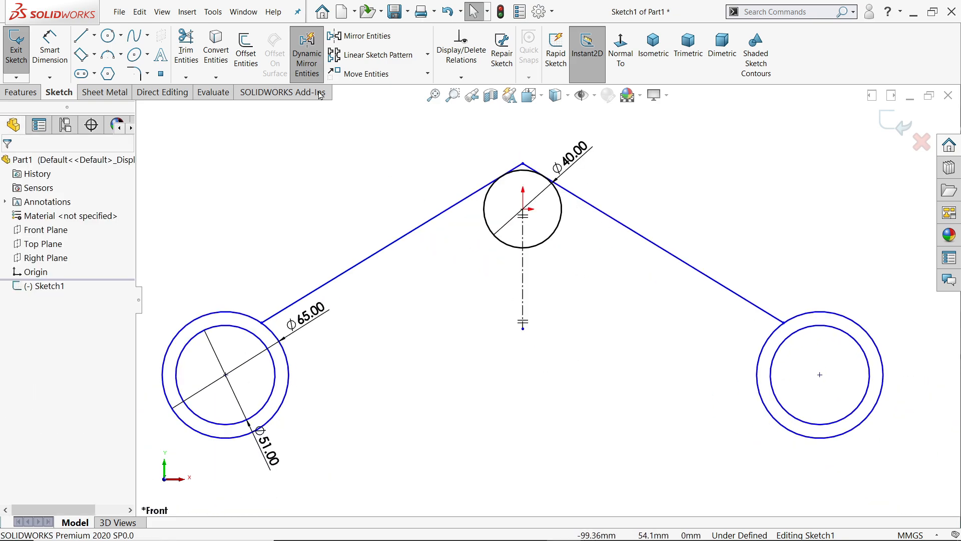
{"action": "left_click", "coordinate": [309, 75]}
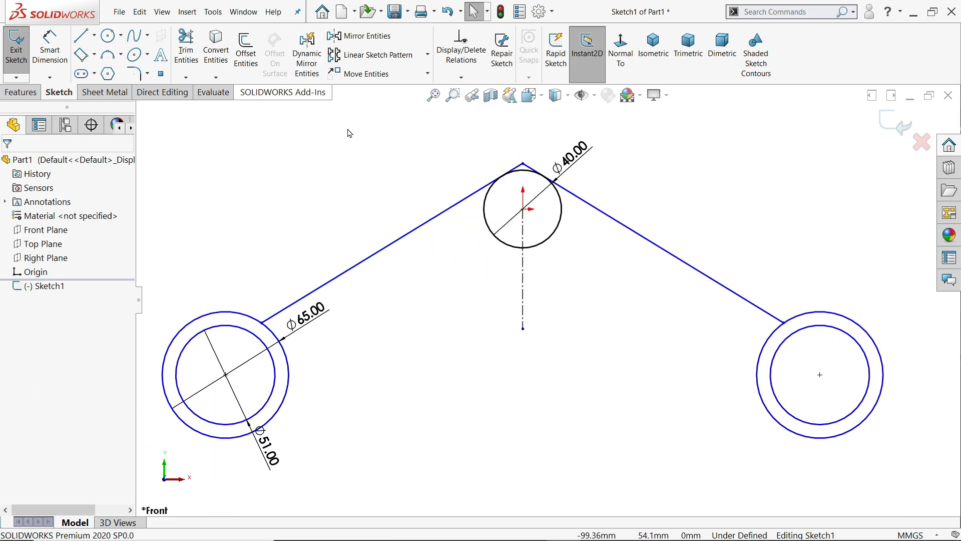
{"action": "left_click", "coordinate": [120, 55]}
{"action": "left_click", "coordinate": [134, 100]}
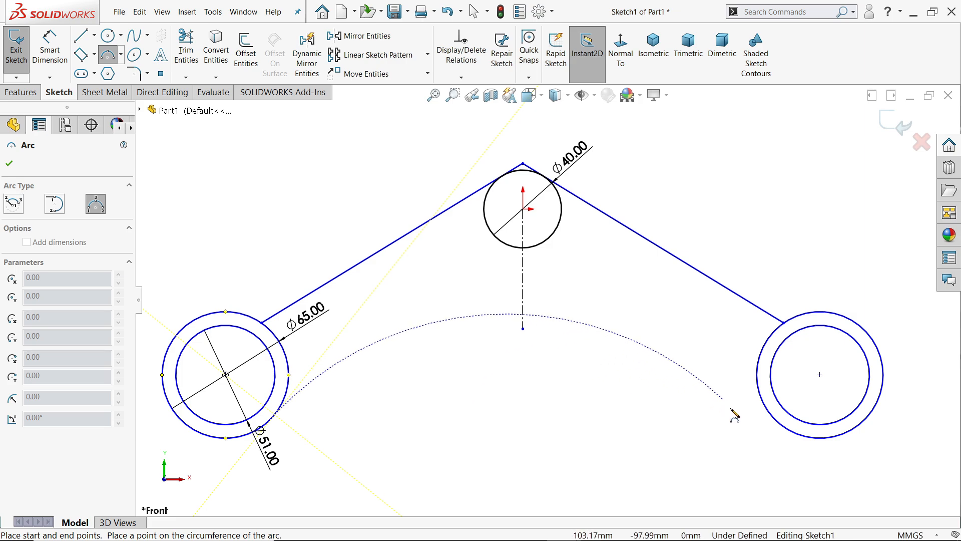
{"action": "left_click", "coordinate": [777, 424]}
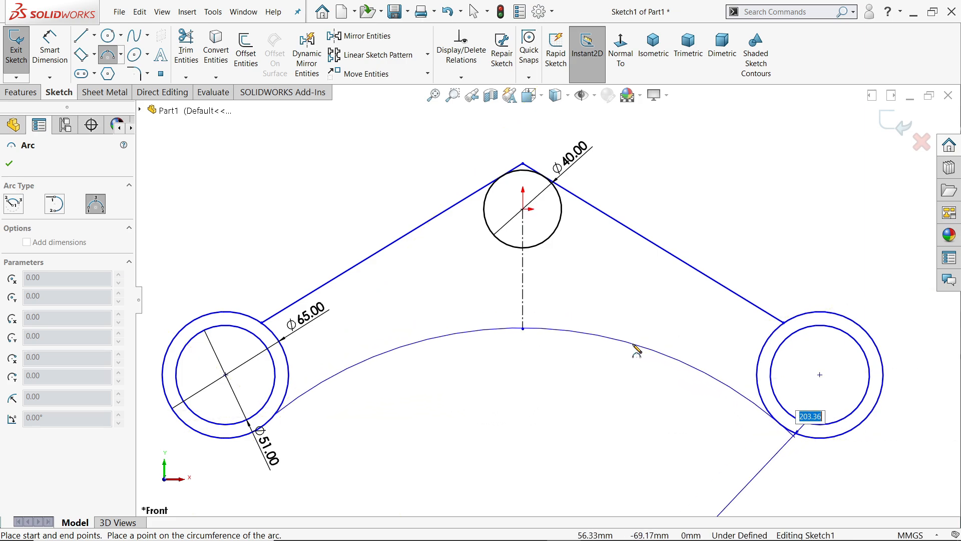
{"action": "left_click", "coordinate": [524, 333]}
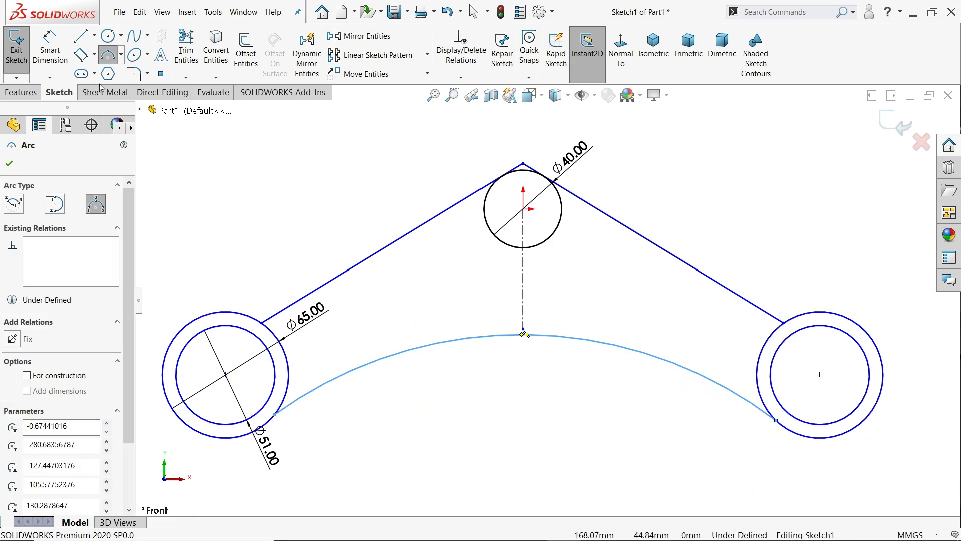
- Dimension the lower arc's radius as 180 mm
{"action": "left_click", "coordinate": [48, 54]}
{"action": "left_click", "coordinate": [573, 339]}
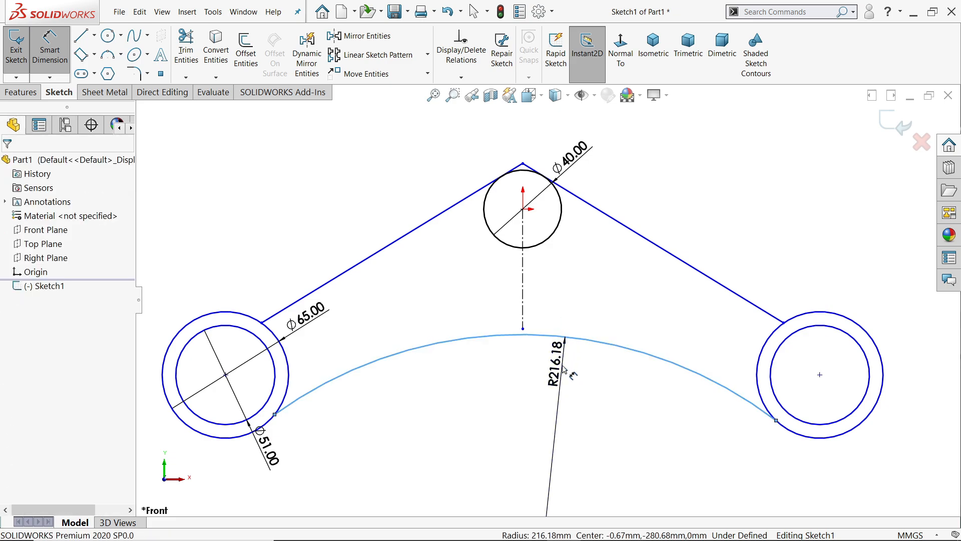
{"action": "left_click", "coordinate": [564, 369]}
{"action": "type", "text": "180"}
{"action": "key", "text": "Return"}
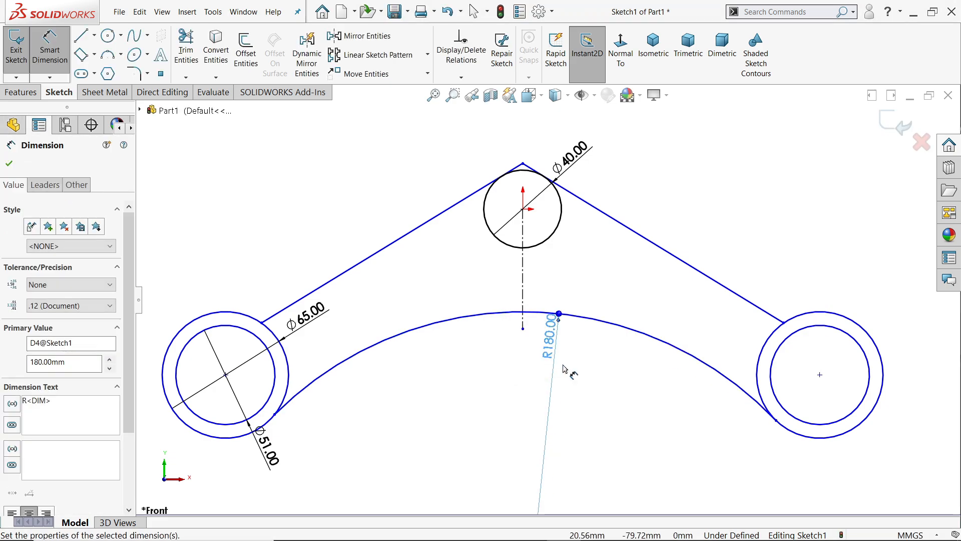
{"action": "right_click", "coordinate": [679, 166]}
{"action": "left_click", "coordinate": [701, 240]}
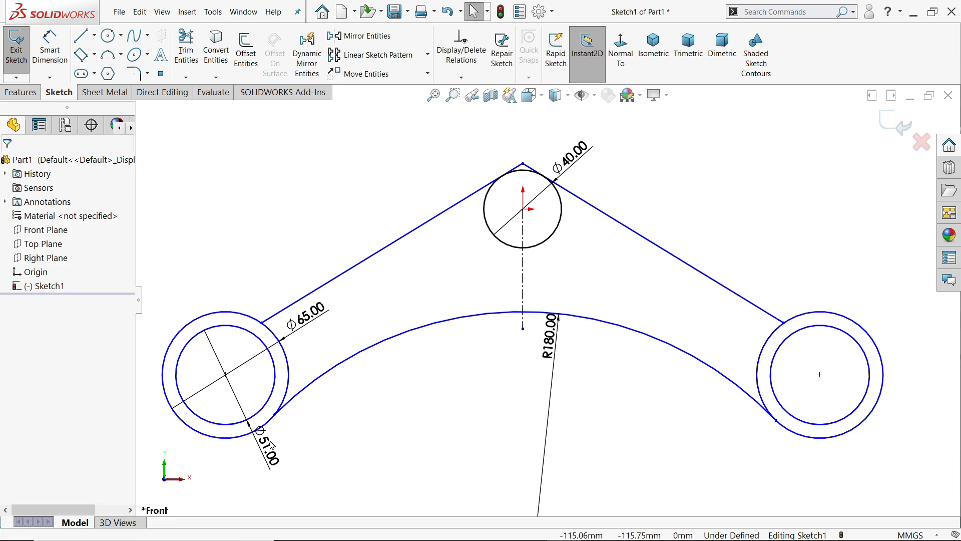
- Make the lower arc tangent to the left 65 mm circle
{"action": "scroll", "coordinate": [271, 444], "scroll_direction": "down", "scroll_amount": 8}
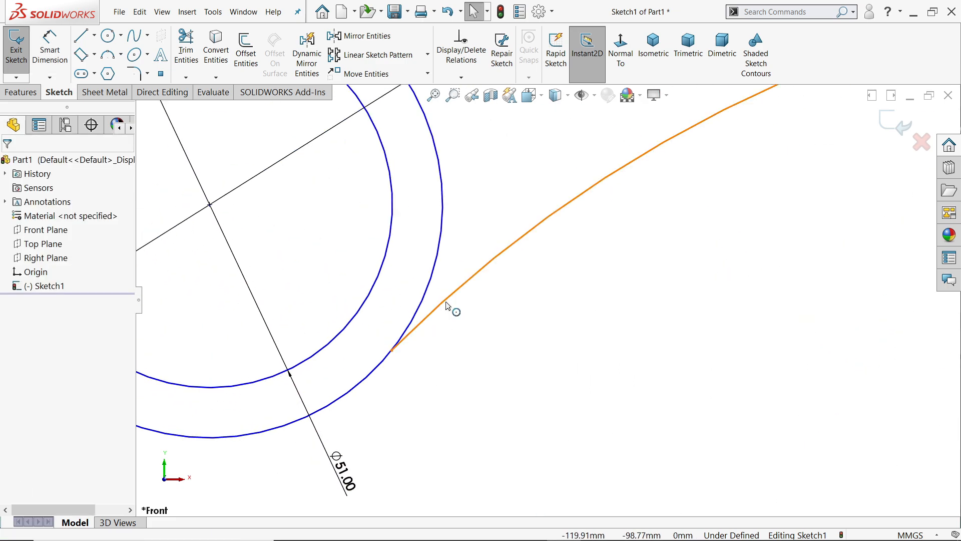
{"action": "left_click", "coordinate": [447, 304]}
{"action": "left_click", "coordinate": [414, 325], "text": "ctrl"}
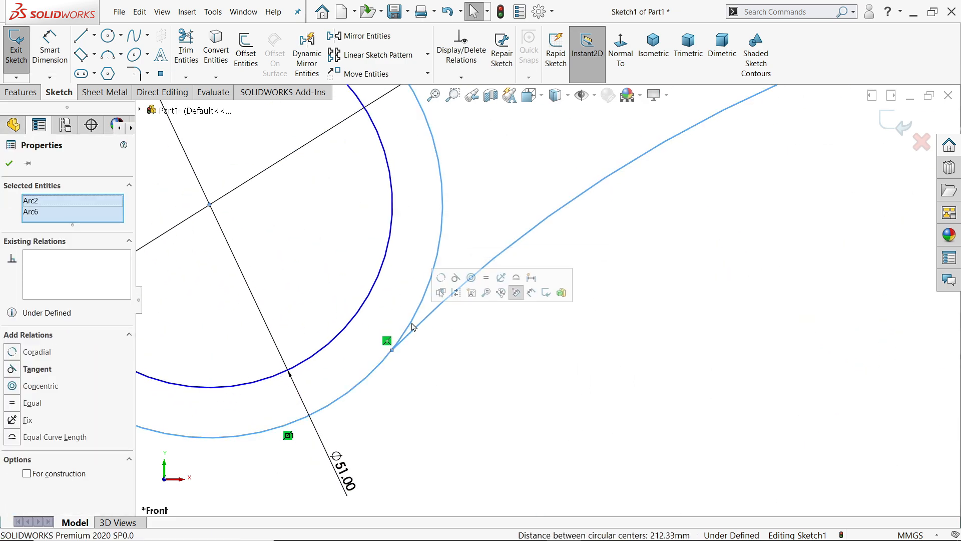
{"action": "left_click", "coordinate": [456, 278]}
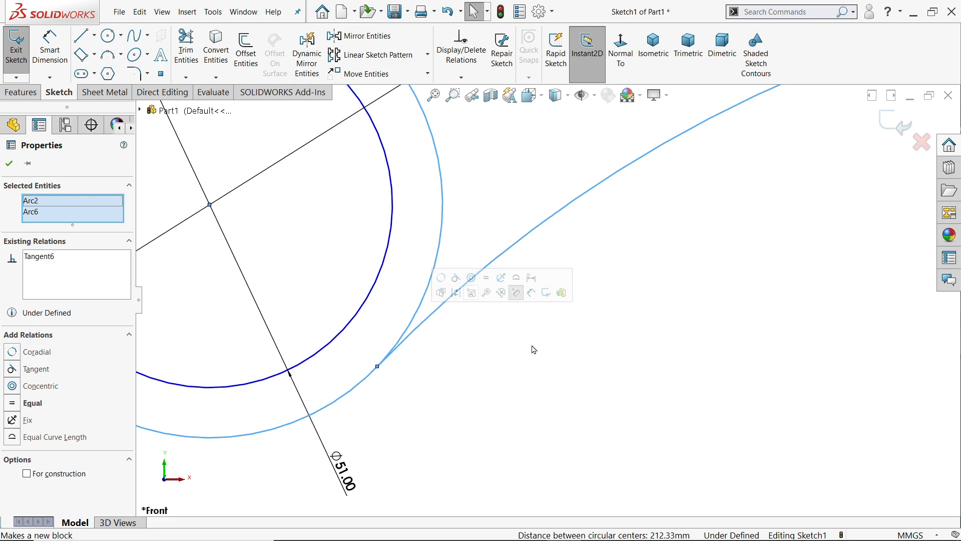
- Make the lower arc tangent to the right 65 mm circle
{"action": "scroll", "coordinate": [534, 350], "scroll_direction": "up", "scroll_amount": 12}
{"action": "scroll", "coordinate": [798, 293], "scroll_direction": "down", "scroll_amount": 6}
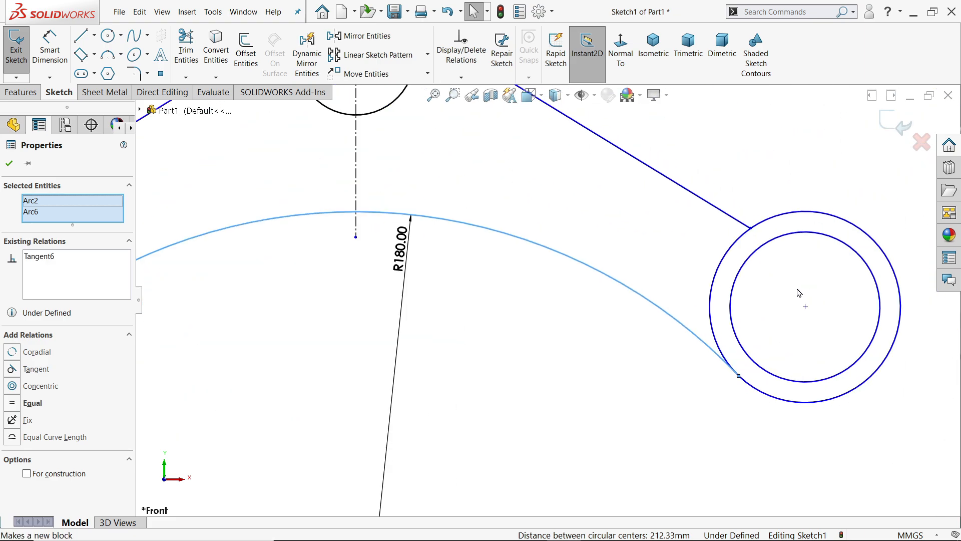
{"action": "left_click", "coordinate": [763, 397]}
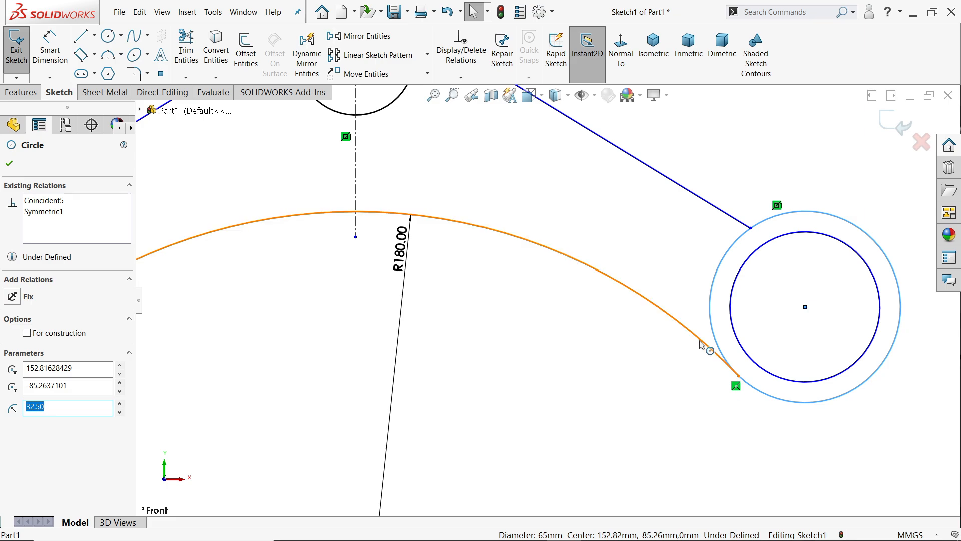
{"action": "left_click", "coordinate": [702, 345], "text": "ctrl"}
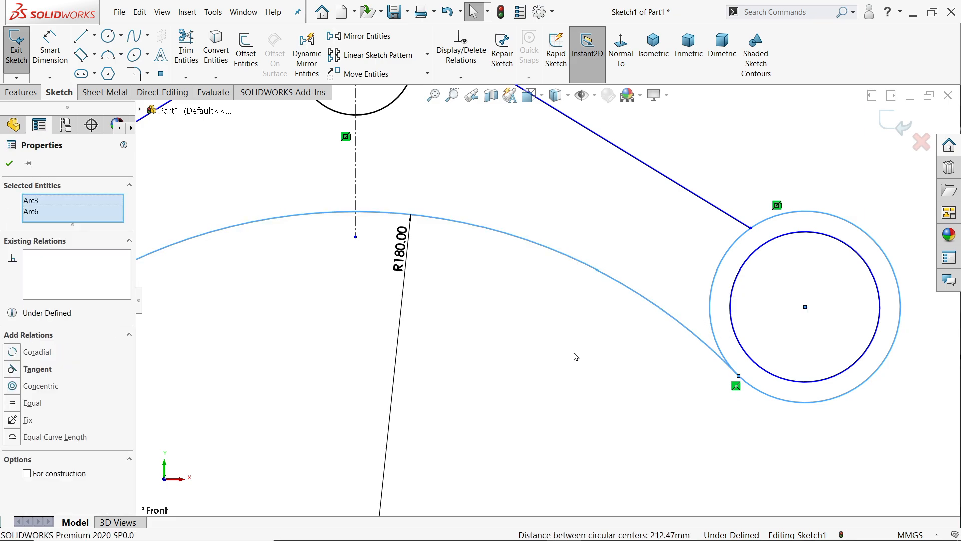
{"action": "left_click", "coordinate": [37, 369]}
{"action": "left_click", "coordinate": [514, 345]}
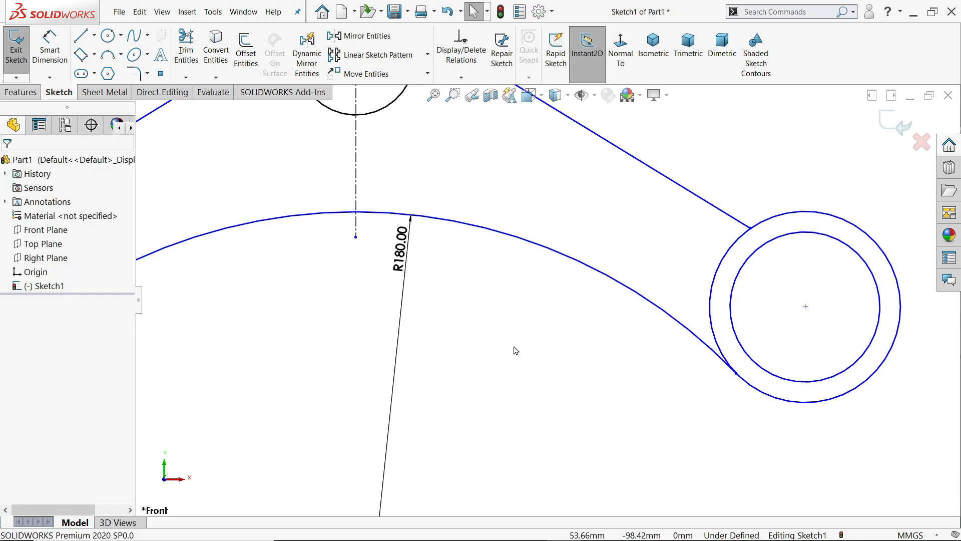
- Dimension the vertical distance from the origin to the left circles' centre as 70 mm
{"action": "scroll", "coordinate": [514, 346], "scroll_direction": "up", "scroll_amount": 5}
{"action": "scroll", "coordinate": [449, 294], "scroll_direction": "down", "scroll_amount": 2}
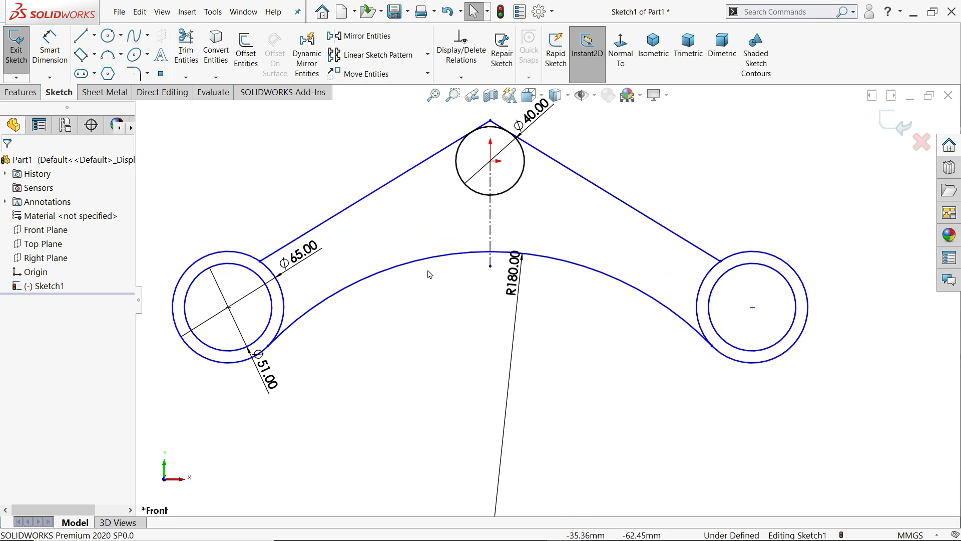
{"action": "left_click", "coordinate": [52, 53]}
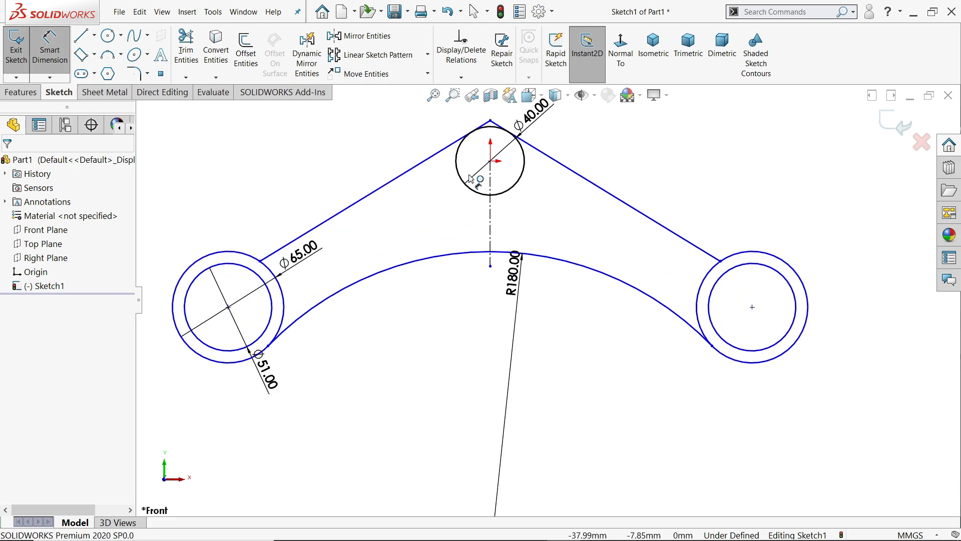
{"action": "left_click", "coordinate": [489, 168]}
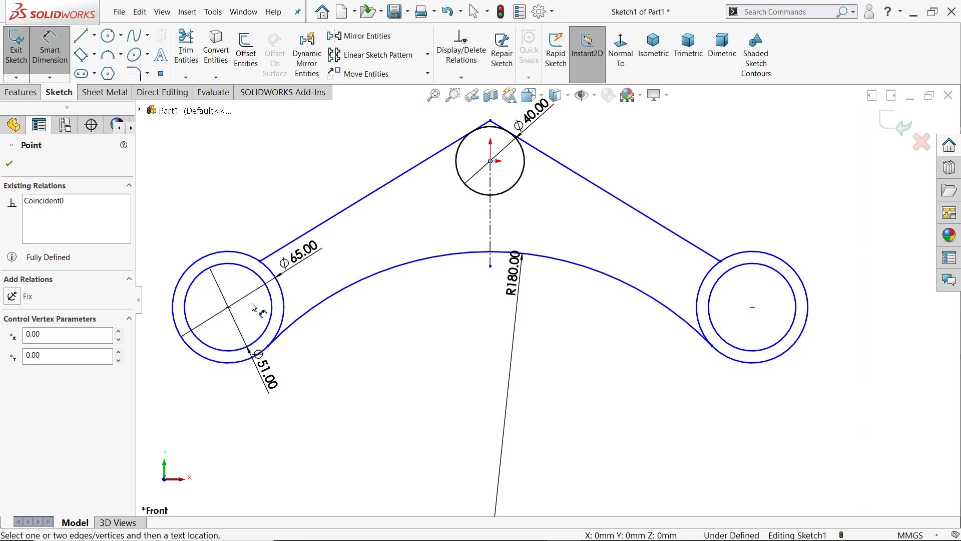
{"action": "left_click", "coordinate": [228, 307]}
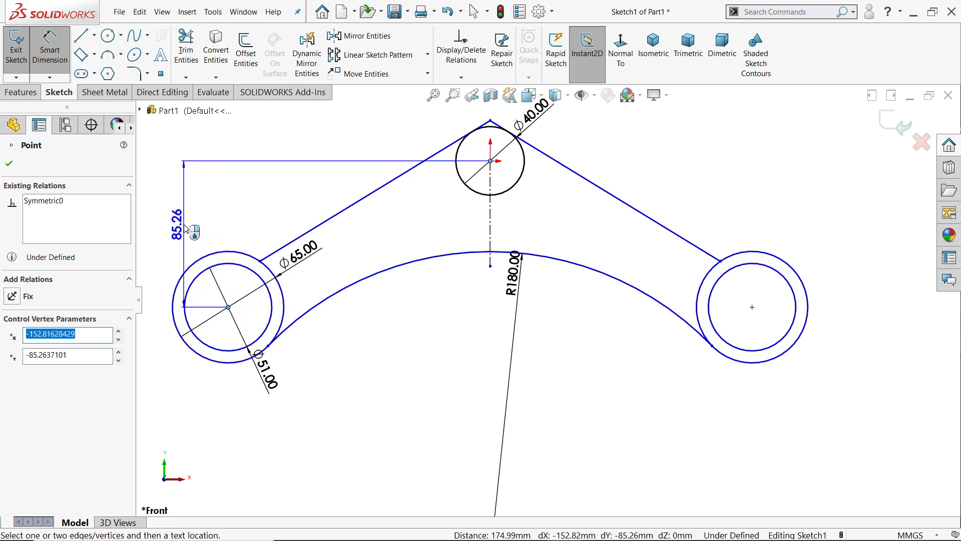
{"action": "left_click", "coordinate": [186, 229]}
{"action": "type", "text": "70"}
{"action": "key", "text": "Return"}
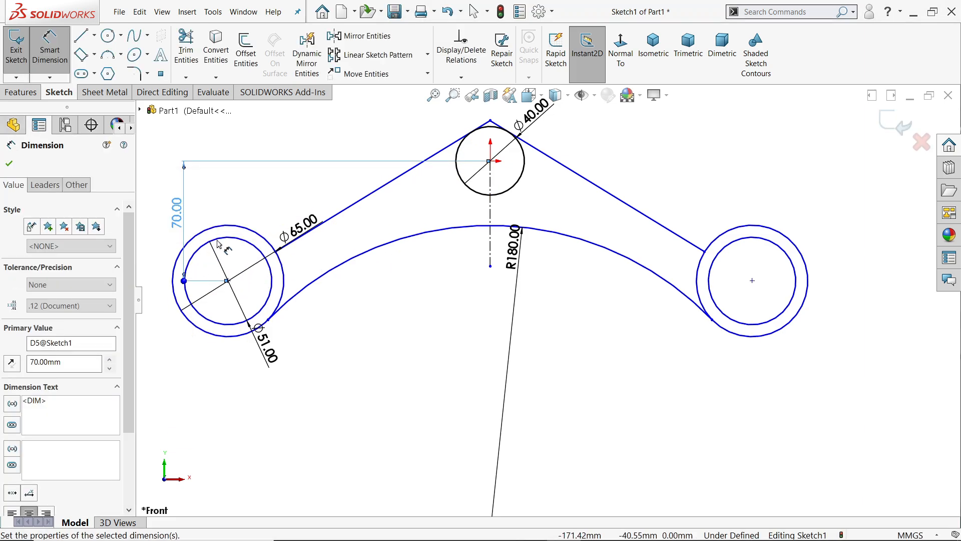
- Dimension the horizontal distance between the right sloped line's lower endpoint and the right circles' centre as 18 mm
{"action": "scroll", "coordinate": [435, 318], "scroll_direction": "up", "scroll_amount": 1}
{"action": "scroll", "coordinate": [670, 289], "scroll_direction": "down", "scroll_amount": 4}
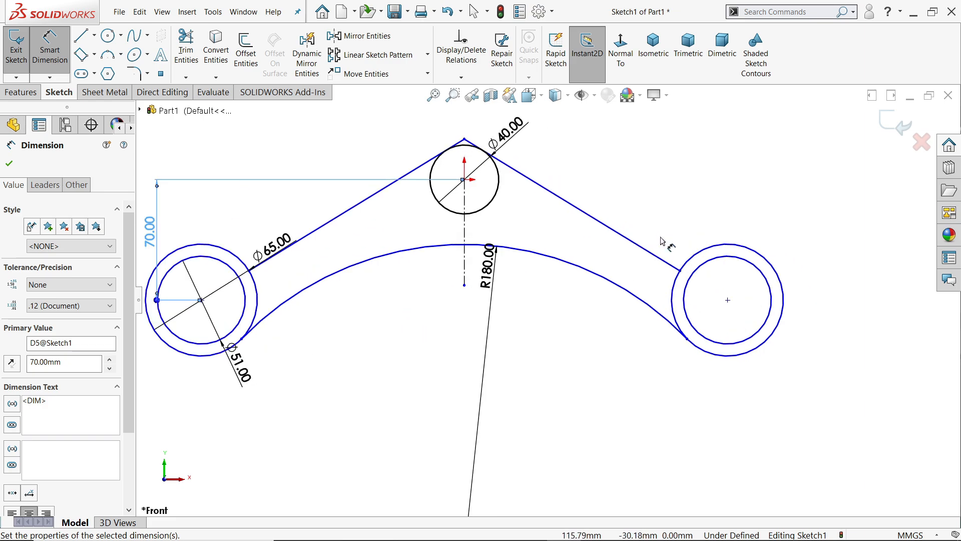
{"action": "left_click", "coordinate": [677, 294]}
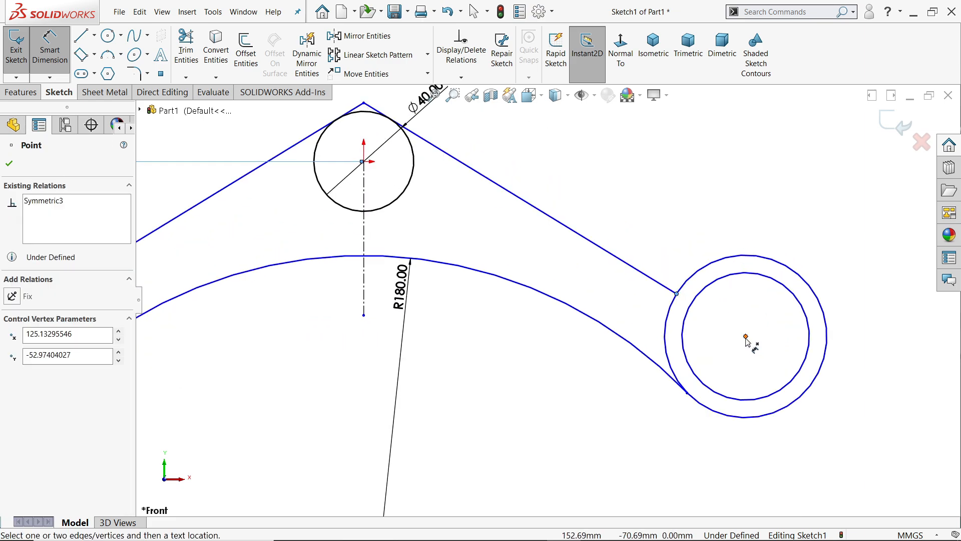
{"action": "left_click", "coordinate": [745, 336]}
{"action": "left_click", "coordinate": [711, 198]}
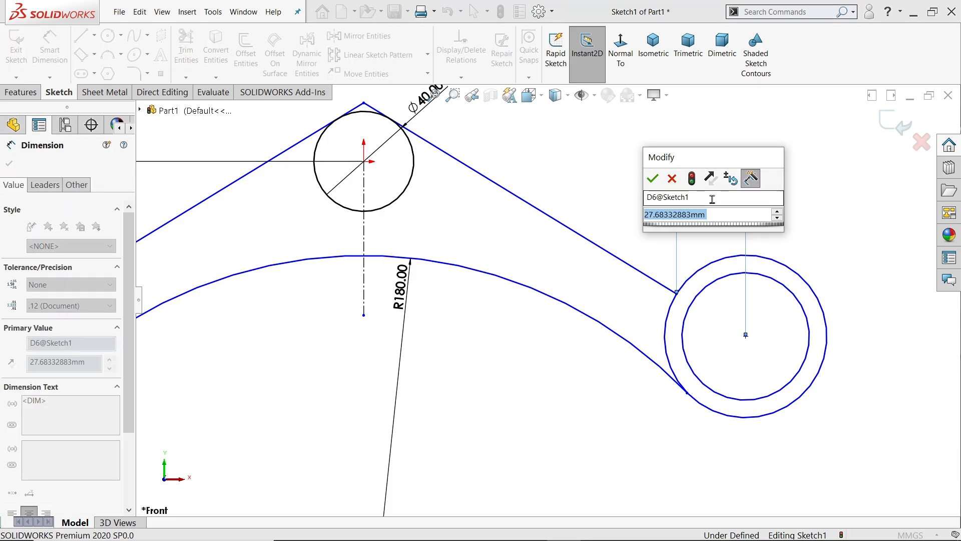
{"action": "type", "text": "18"}
{"action": "key", "text": "Return"}
- Dimension the horizontal distance between the left and right circle centres as 270 mm
{"action": "scroll", "coordinate": [651, 285], "scroll_direction": "up", "scroll_amount": 3}
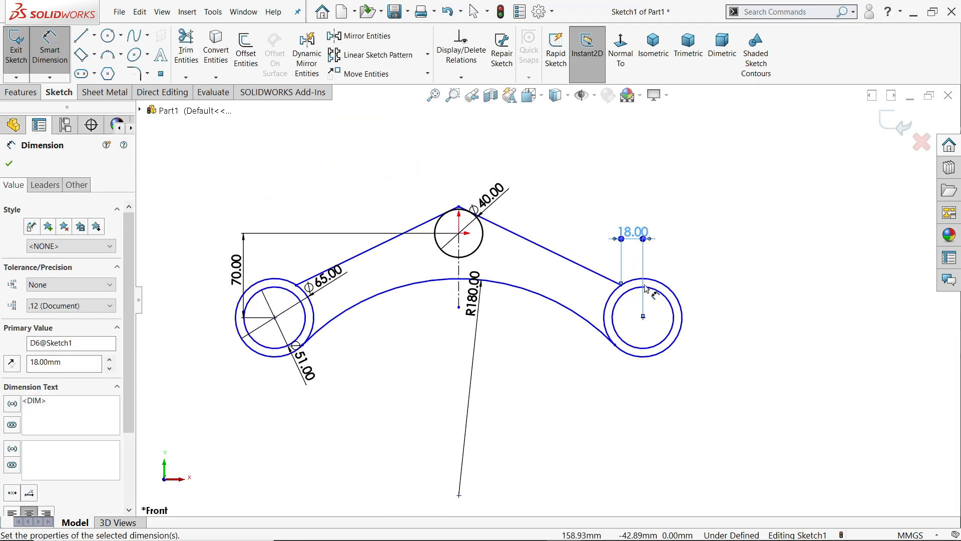
{"action": "scroll", "coordinate": [361, 267], "scroll_direction": "down", "scroll_amount": 1}
{"action": "scroll", "coordinate": [504, 302], "scroll_direction": "up", "scroll_amount": 1}
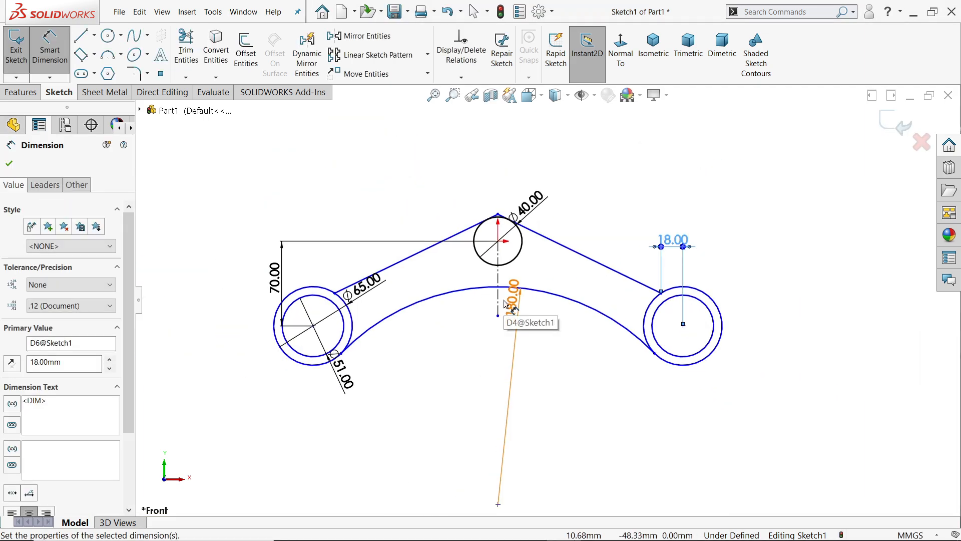
{"action": "scroll", "coordinate": [500, 301], "scroll_direction": "down", "scroll_amount": 1}
{"action": "scroll", "coordinate": [493, 300], "scroll_direction": "down", "scroll_amount": 1}
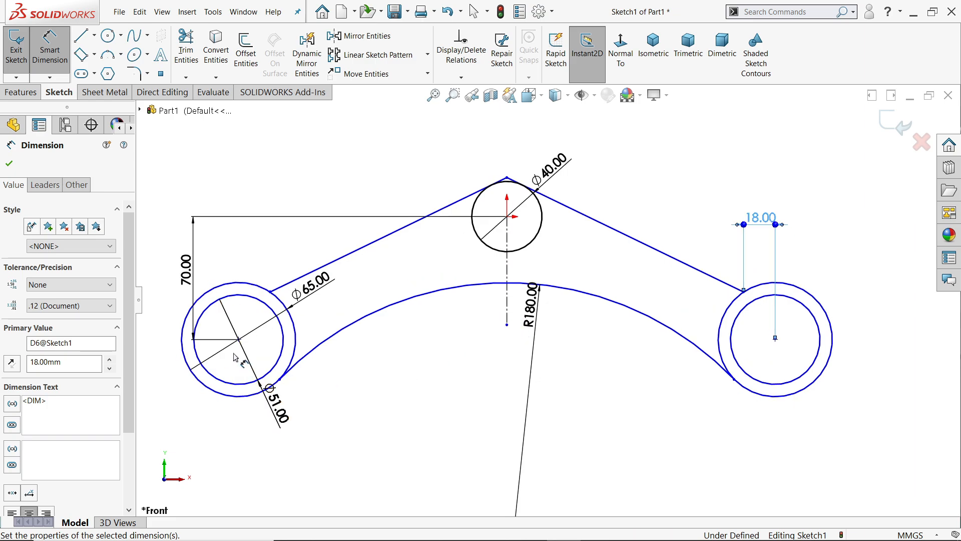
{"action": "left_click", "coordinate": [238, 340]}
{"action": "scroll", "coordinate": [547, 300], "scroll_direction": "up", "scroll_amount": 2}
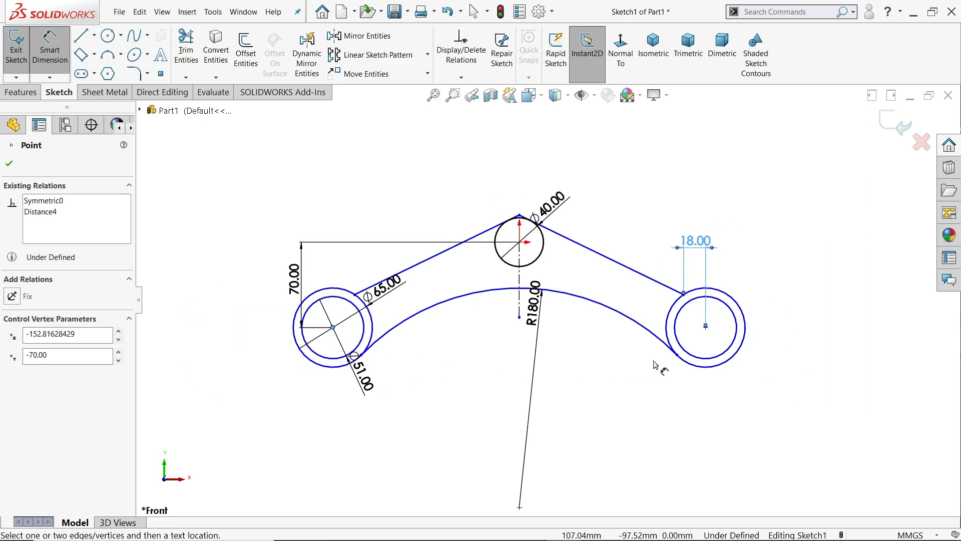
{"action": "left_click", "coordinate": [705, 327]}
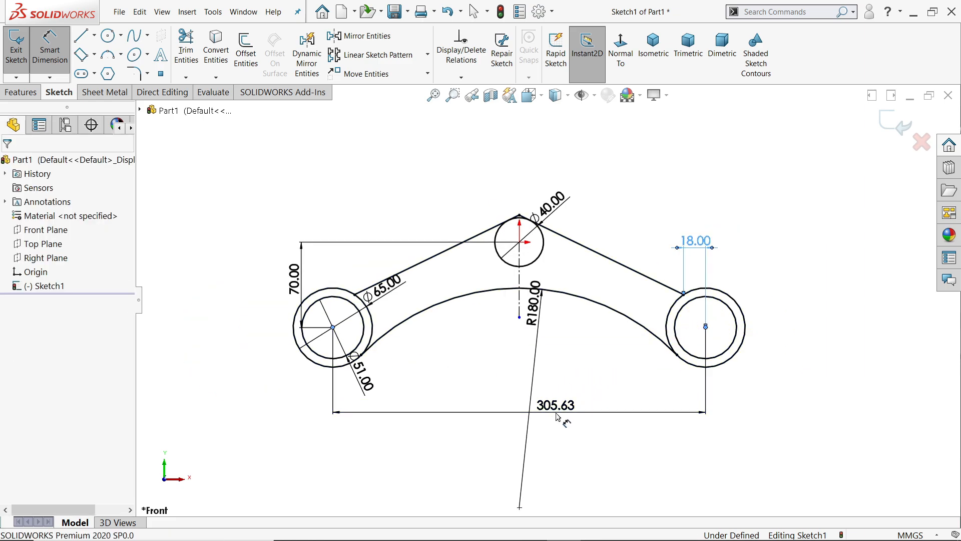
{"action": "left_click", "coordinate": [557, 417]}
{"action": "type", "text": "270"}
{"action": "key", "text": "Return"}
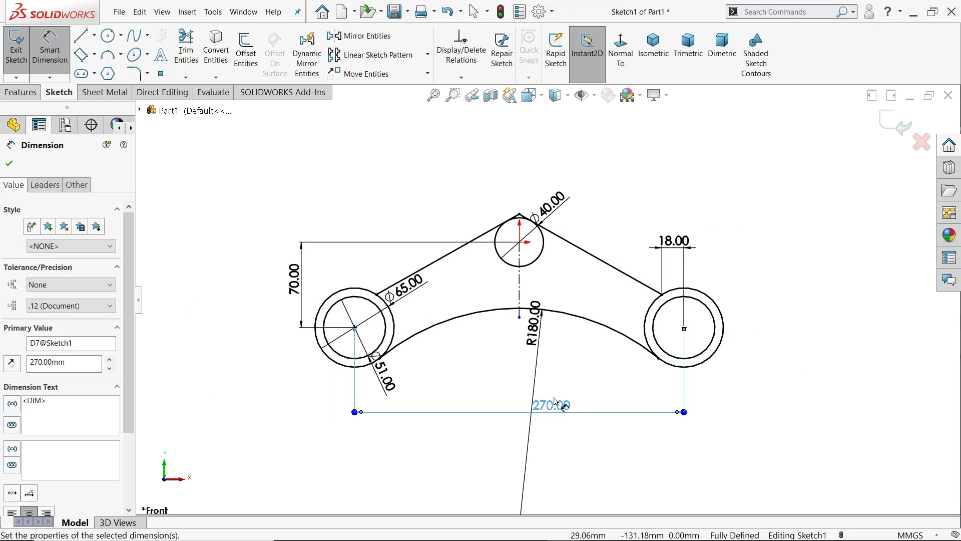
{"action": "scroll", "coordinate": [531, 323], "scroll_direction": "down", "scroll_amount": 3}
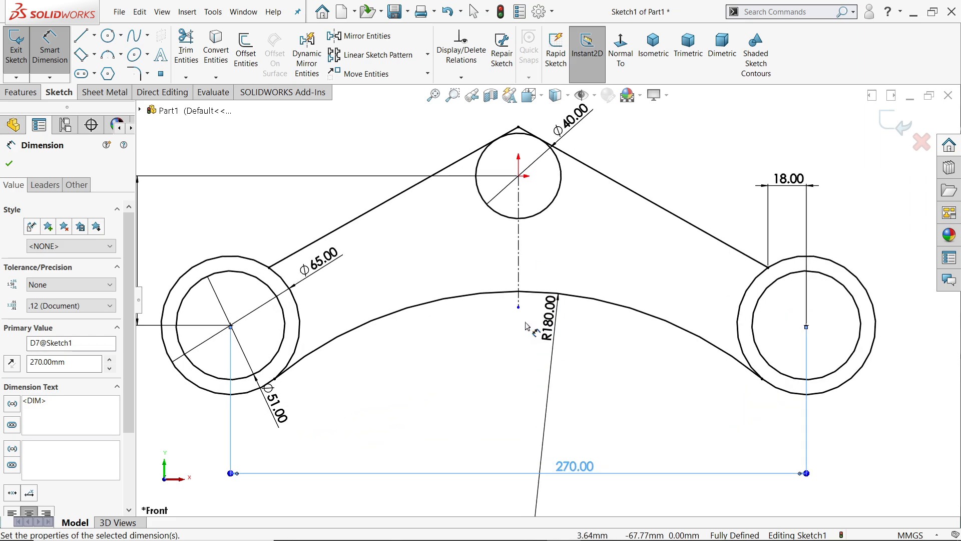
{"action": "scroll", "coordinate": [646, 330], "scroll_direction": "up", "scroll_amount": 2}
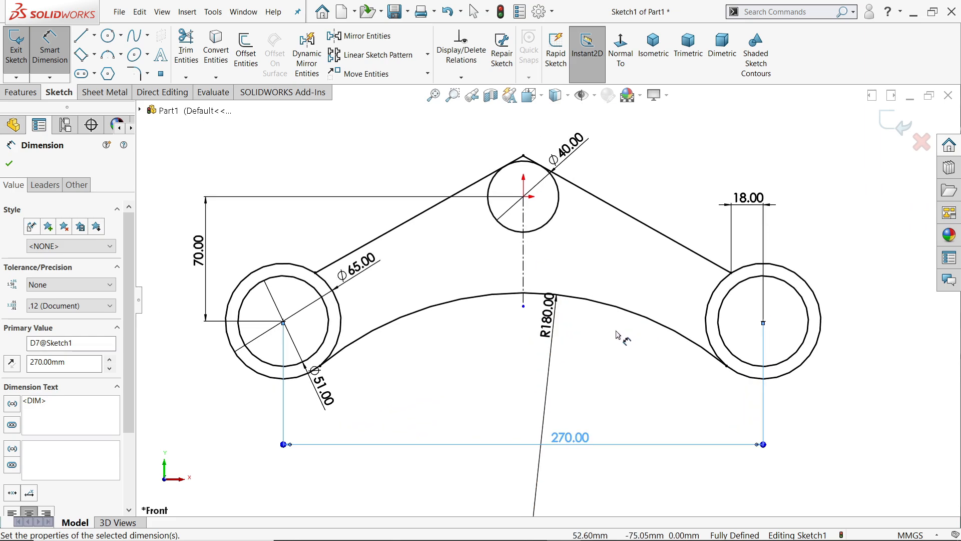
{"action": "left_click", "coordinate": [9, 167]}
- Extrude the two arm regions of the profile sketch, excluding the circles, as a mid-plane boss 23 mm deep
{"action": "left_click", "coordinate": [22, 92]}
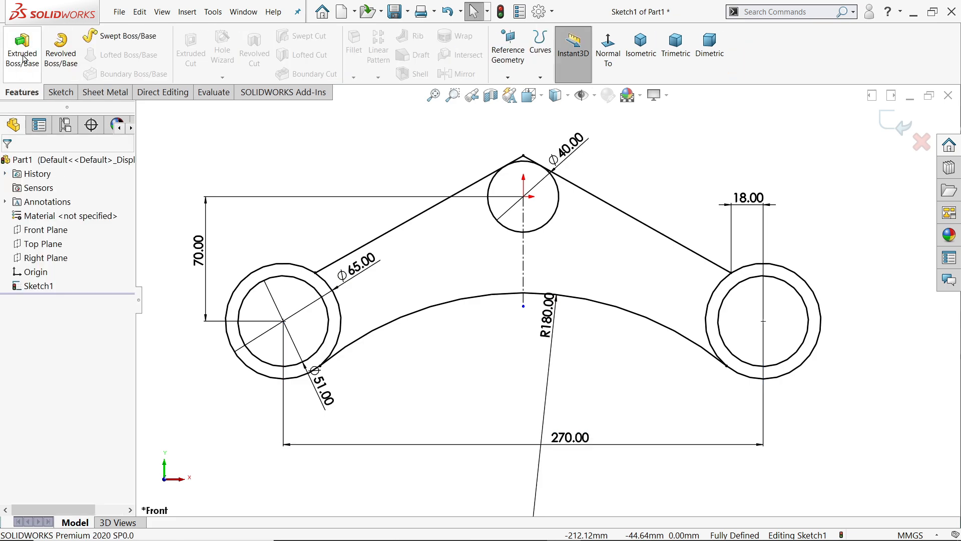
{"action": "left_click", "coordinate": [22, 50]}
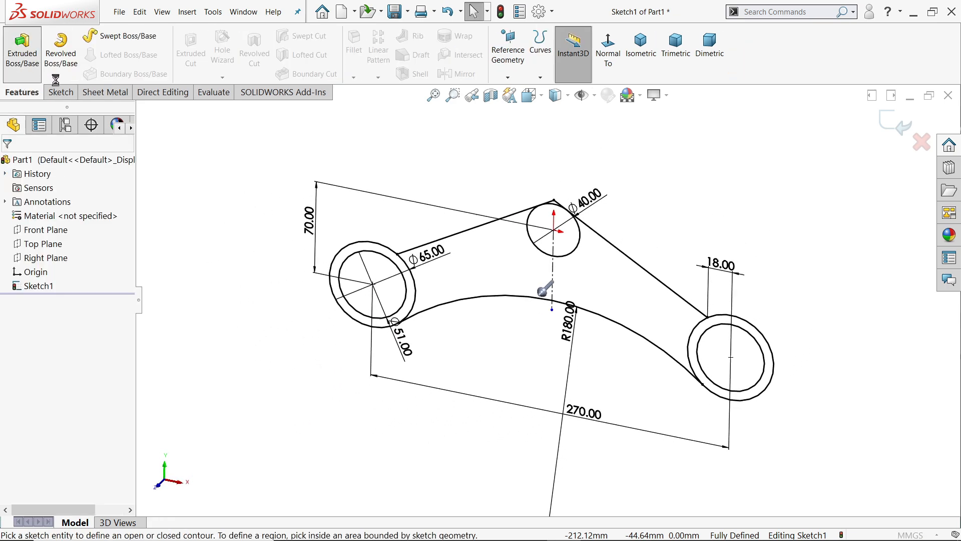
{"action": "scroll", "coordinate": [596, 292], "scroll_direction": "down", "scroll_amount": 3}
{"action": "left_click", "coordinate": [593, 290]}
{"action": "left_click", "coordinate": [482, 266]}
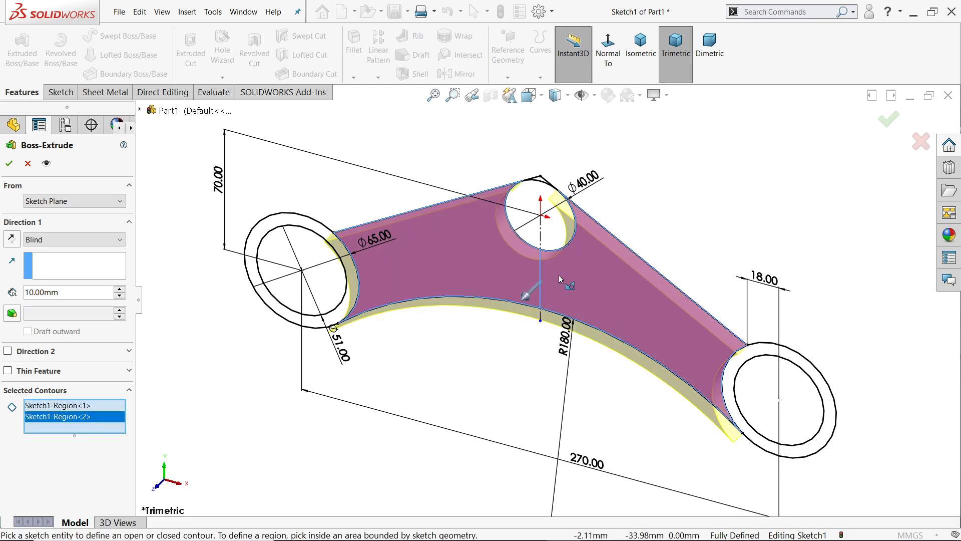
{"action": "left_click", "coordinate": [47, 242]}
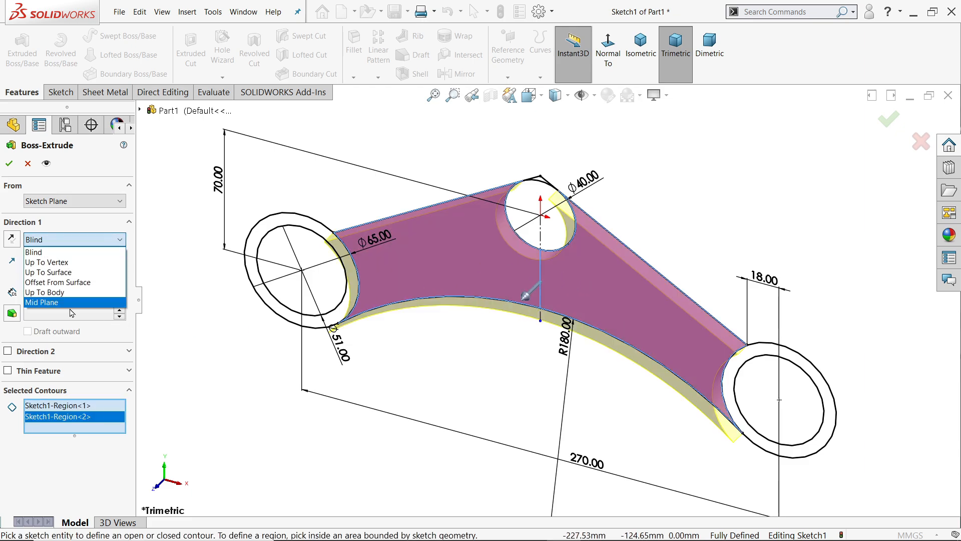
{"action": "left_click", "coordinate": [57, 303]}
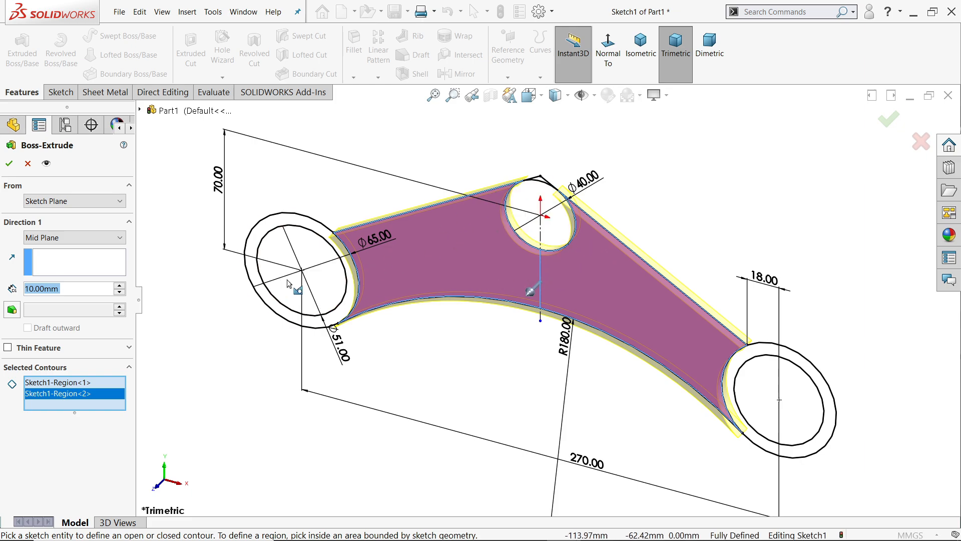
{"action": "type", "text": "23"}
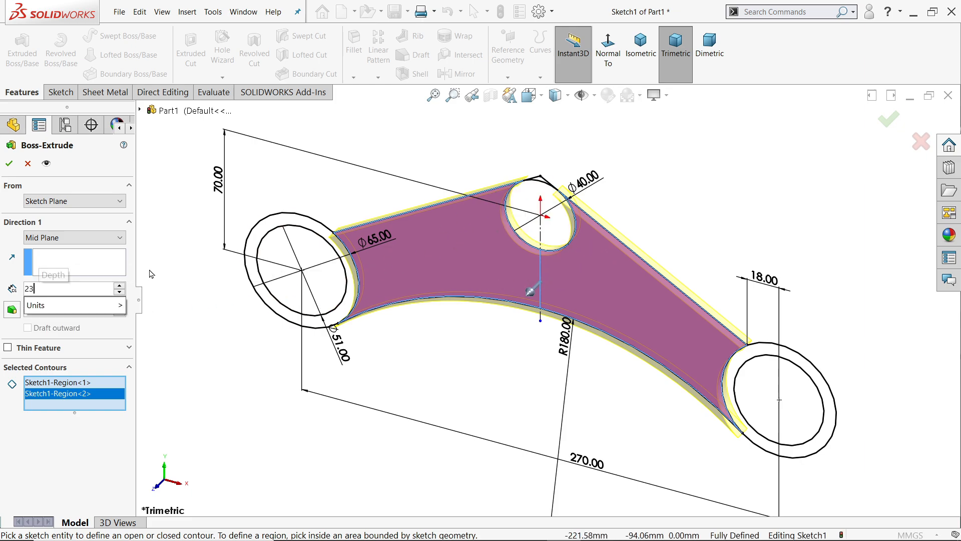
{"action": "key", "text": "Return"}
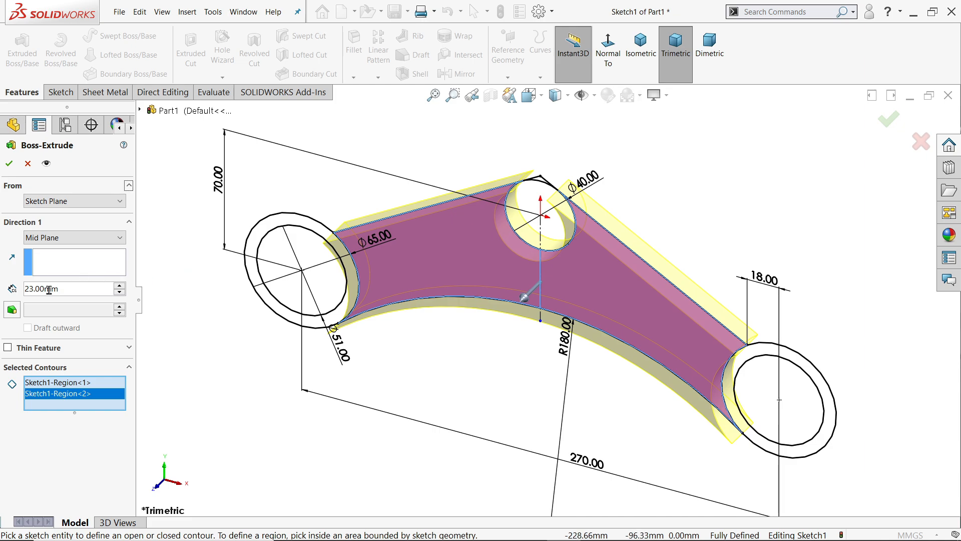
{"action": "left_click", "coordinate": [9, 163]}
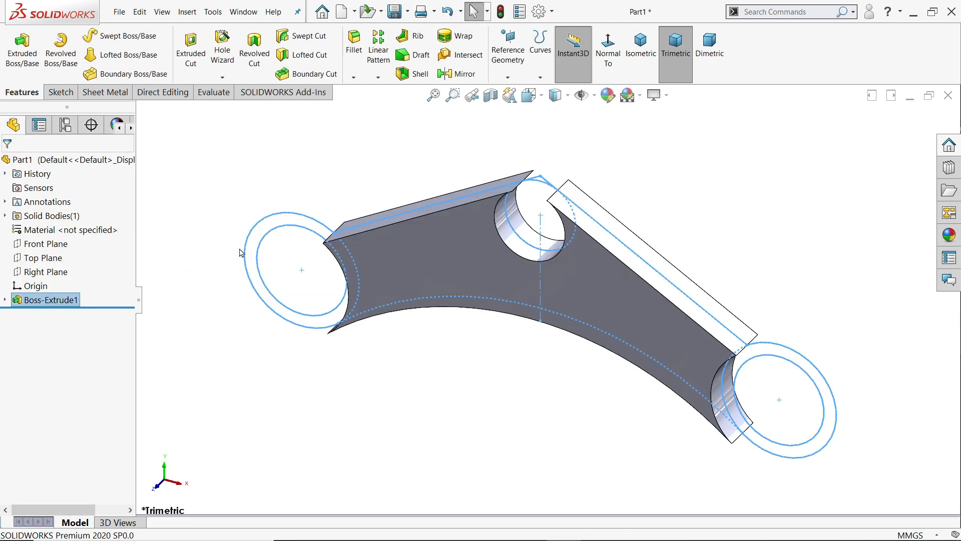
- Reuse the profile sketch to extrude the 40 mm circle region as a merged mid-plane boss with a depth of 23+2+2 mm
{"action": "left_click", "coordinate": [5, 300]}
{"action": "left_click", "coordinate": [41, 314]}
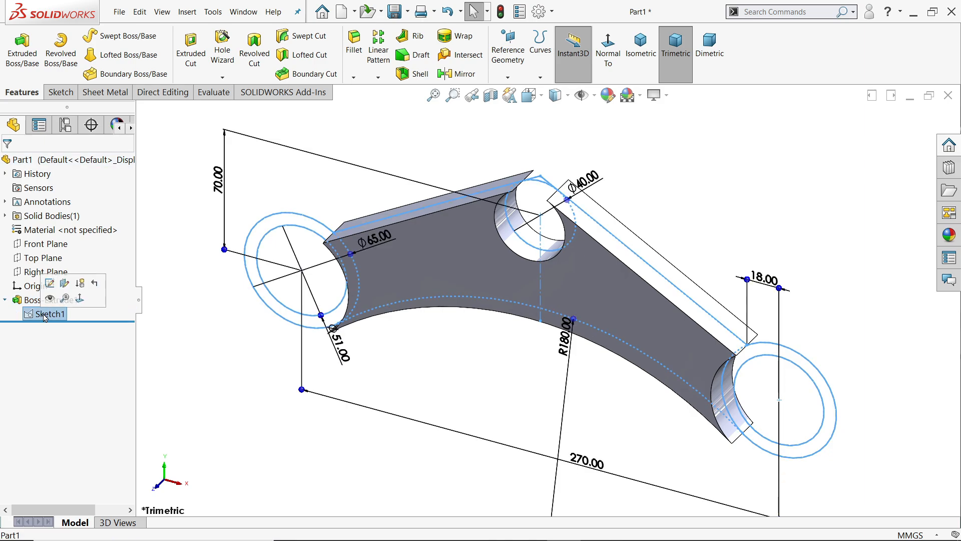
{"action": "left_click", "coordinate": [22, 50]}
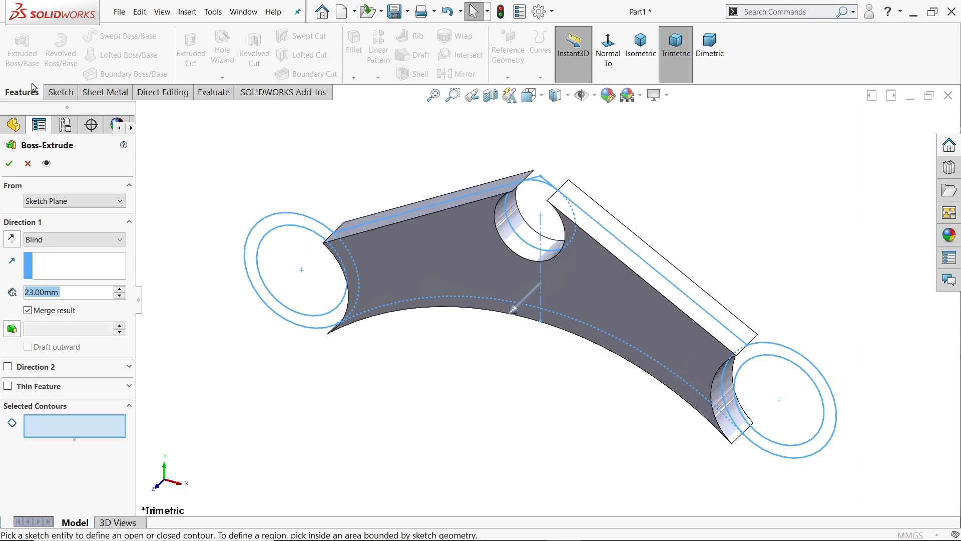
{"action": "left_click", "coordinate": [541, 205]}
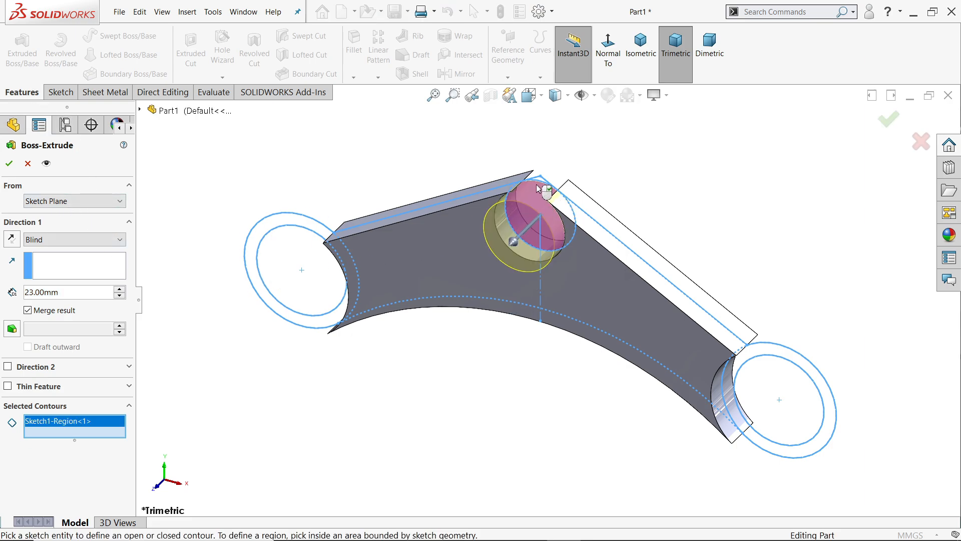
{"action": "left_click_drag", "start_coordinate": [59, 293], "coordinate": [30, 291]}
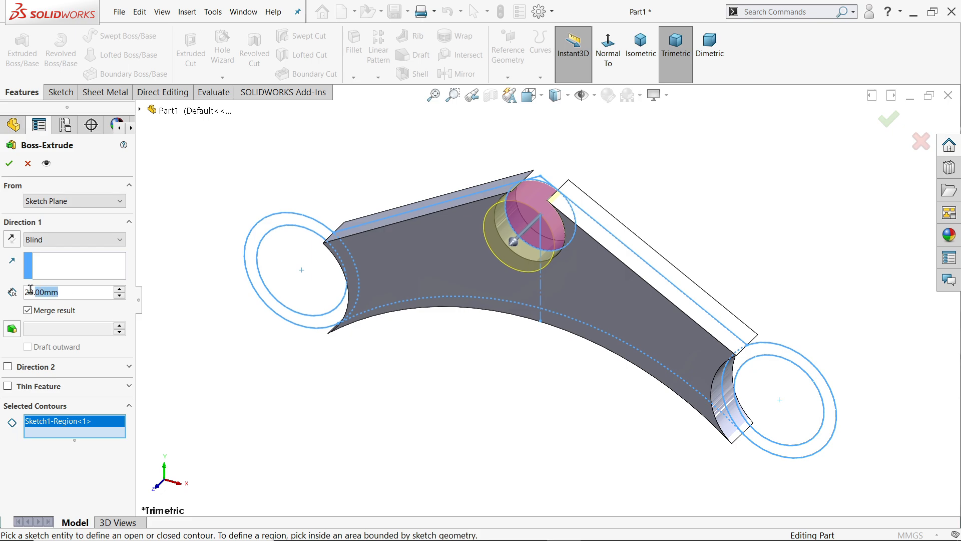
{"action": "type", "text": "23+2+2"}
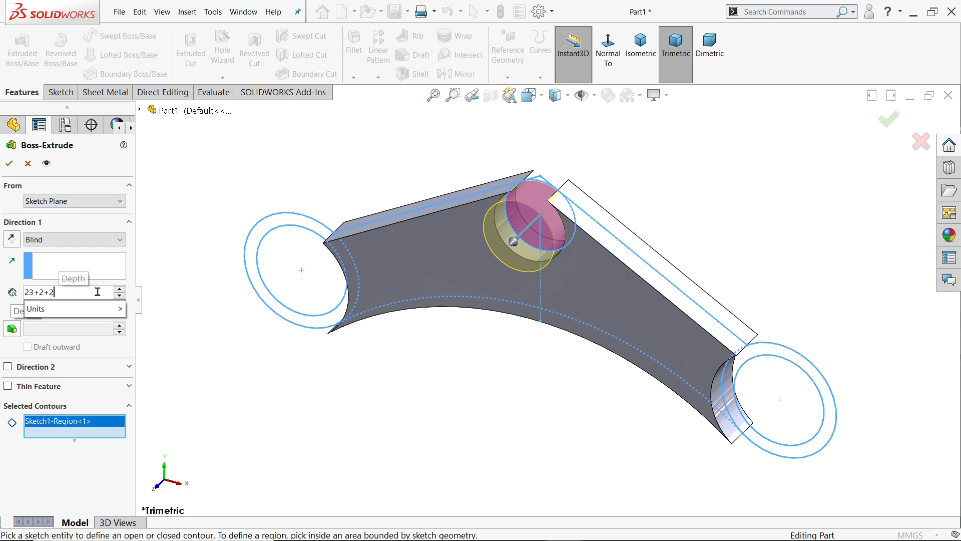
{"action": "key", "text": "Return"}
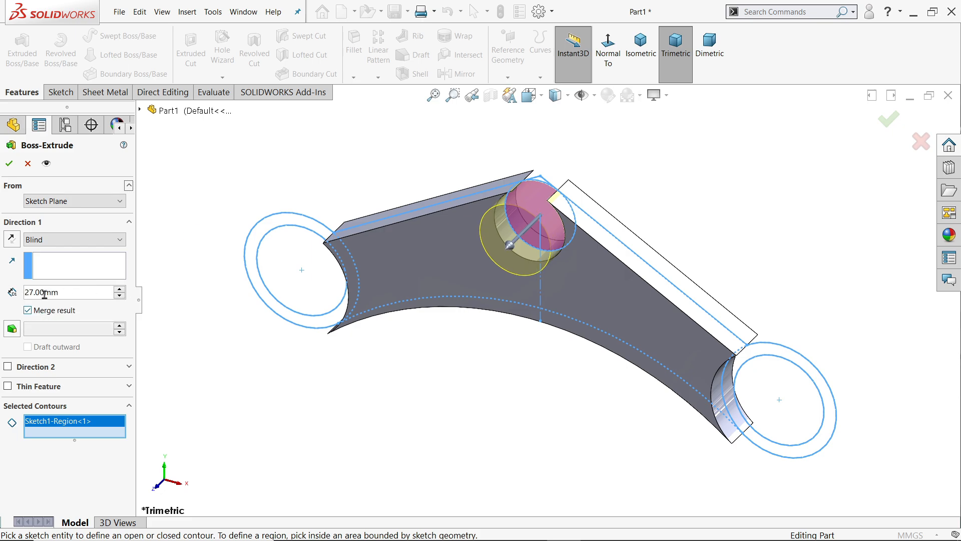
{"action": "left_click", "coordinate": [58, 239]}
{"action": "left_click", "coordinate": [50, 303]}
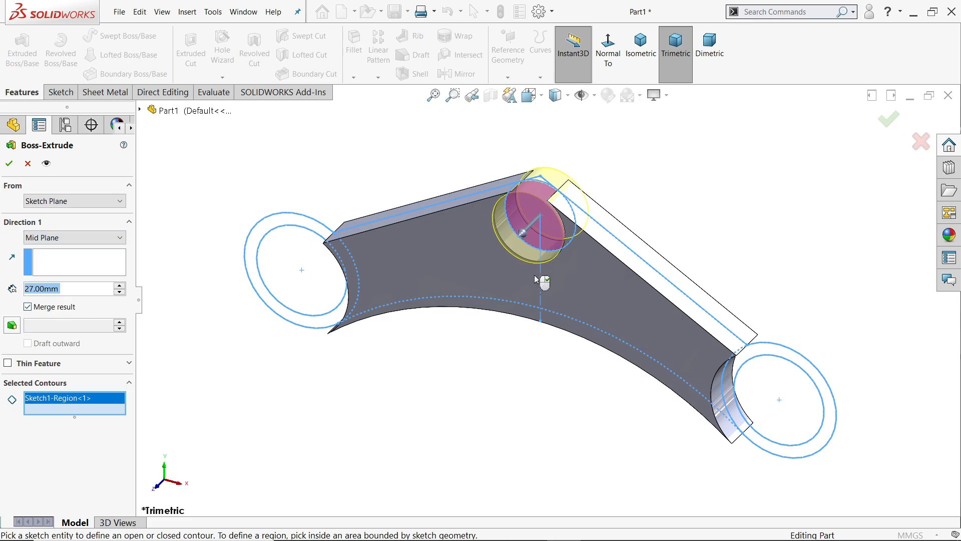
{"action": "middle_click_drag", "start_coordinate": [629, 205], "coordinate": [570, 216]}
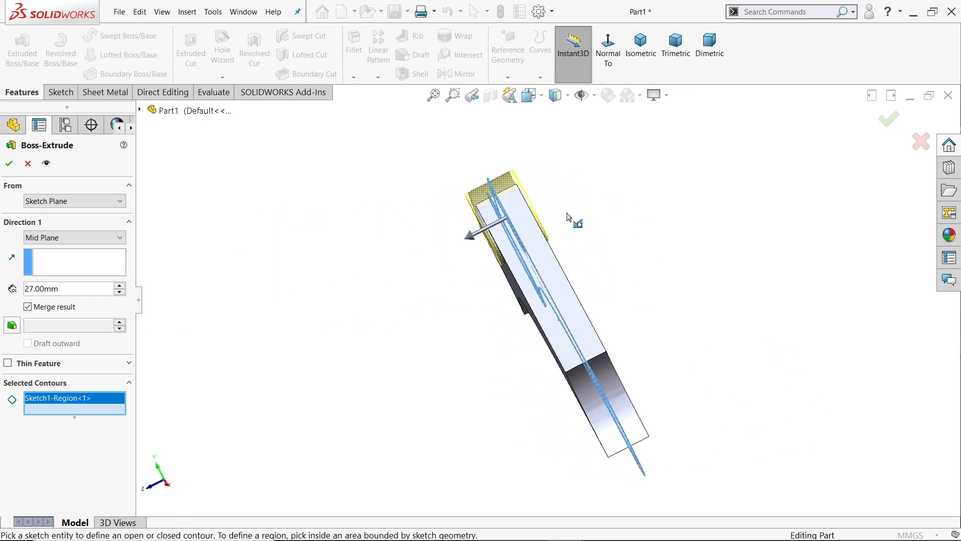
{"action": "scroll", "coordinate": [511, 224], "scroll_direction": "down", "scroll_amount": 4}
{"action": "middle_click_drag", "start_coordinate": [513, 226], "coordinate": [551, 260]}
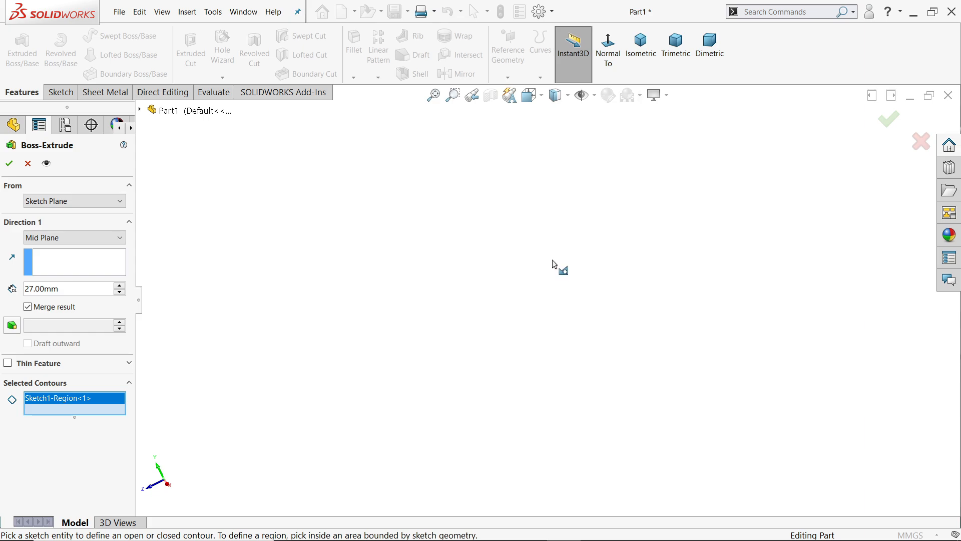
{"action": "left_click", "coordinate": [633, 60]}
{"action": "scroll", "coordinate": [586, 250], "scroll_direction": "down", "scroll_amount": 3}
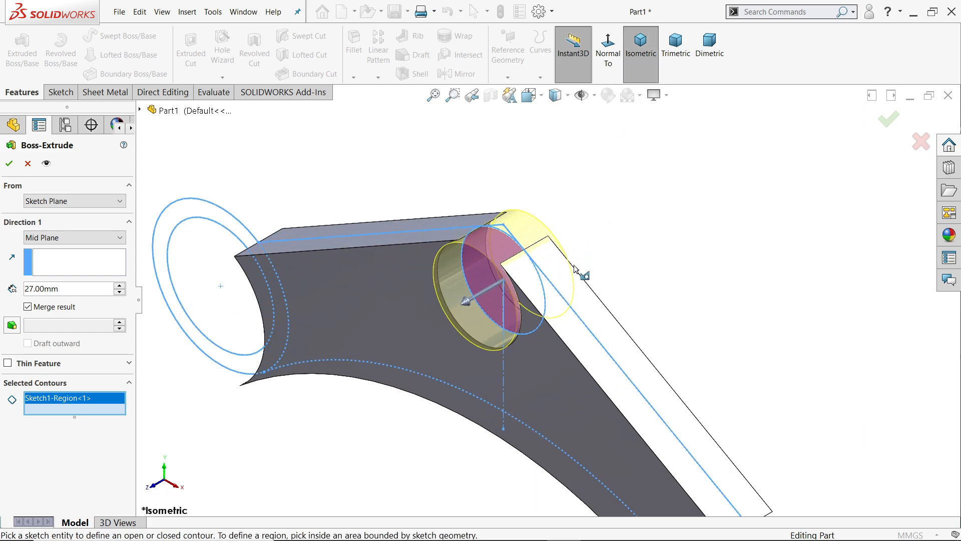
{"action": "scroll", "coordinate": [611, 275], "scroll_direction": "down", "scroll_amount": 2}
{"action": "middle_click_drag", "start_coordinate": [611, 274], "coordinate": [560, 275]}
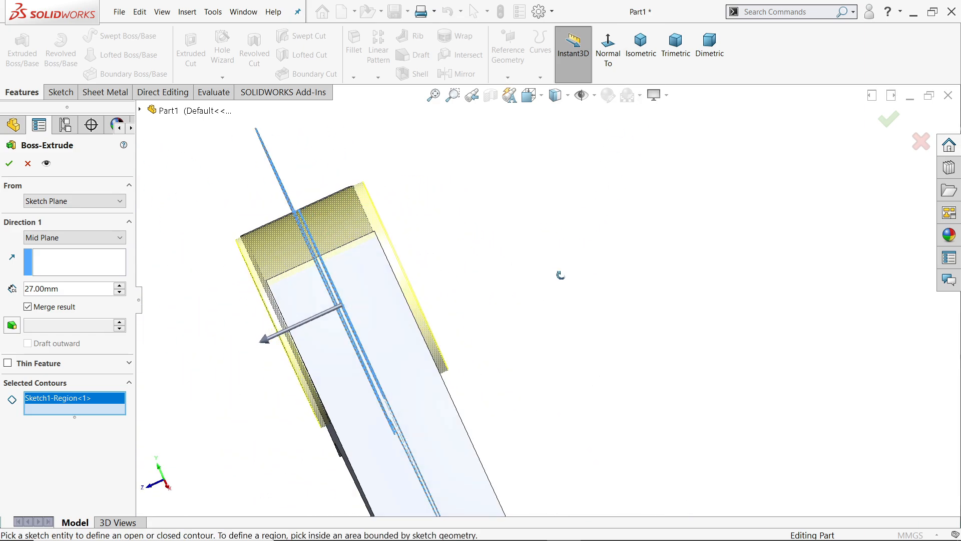
{"action": "left_click", "coordinate": [9, 163]}
- Set up a blind extrusion of both end ring regions of the profile sketch, with a first-direction depth of 16.5 mm
{"action": "scroll", "coordinate": [616, 233], "scroll_direction": "up", "scroll_amount": 3}
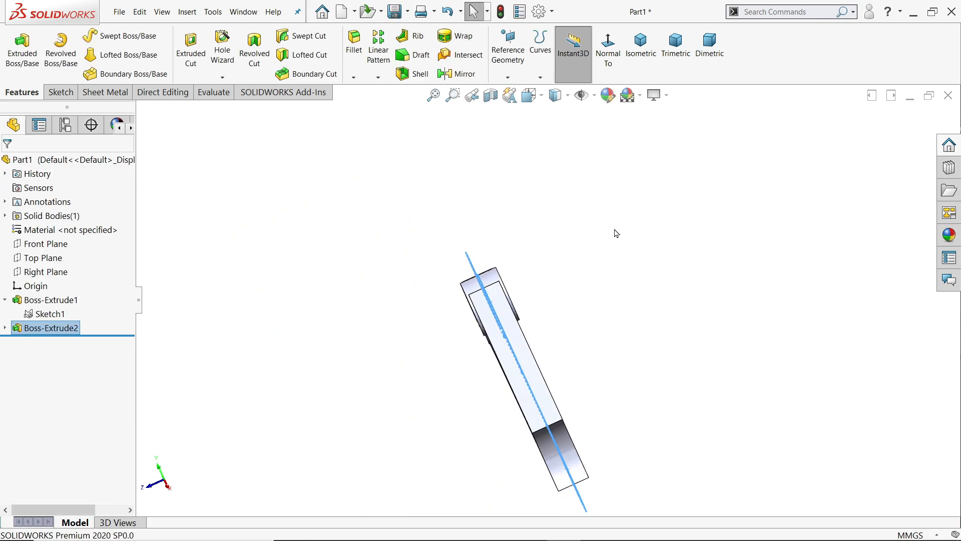
{"action": "left_click", "coordinate": [640, 54]}
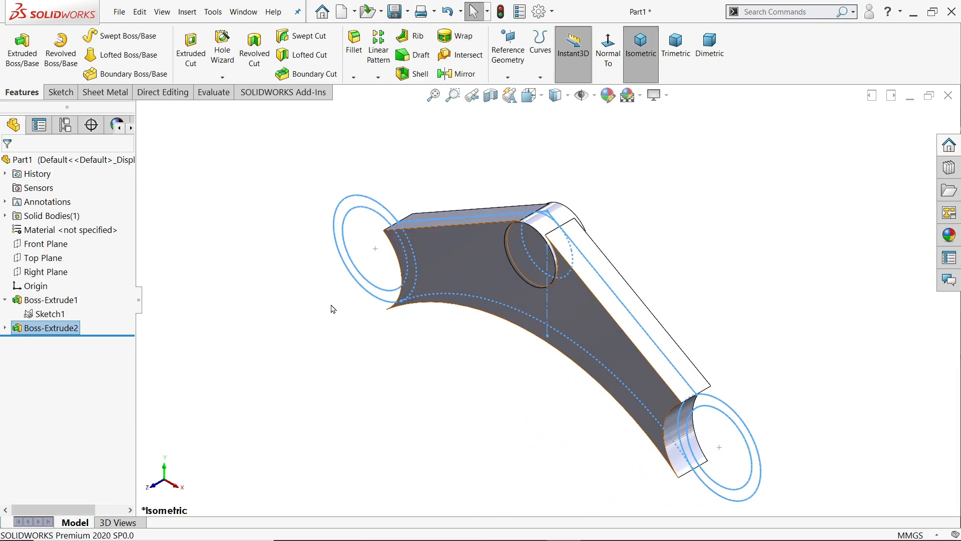
{"action": "left_click", "coordinate": [50, 314]}
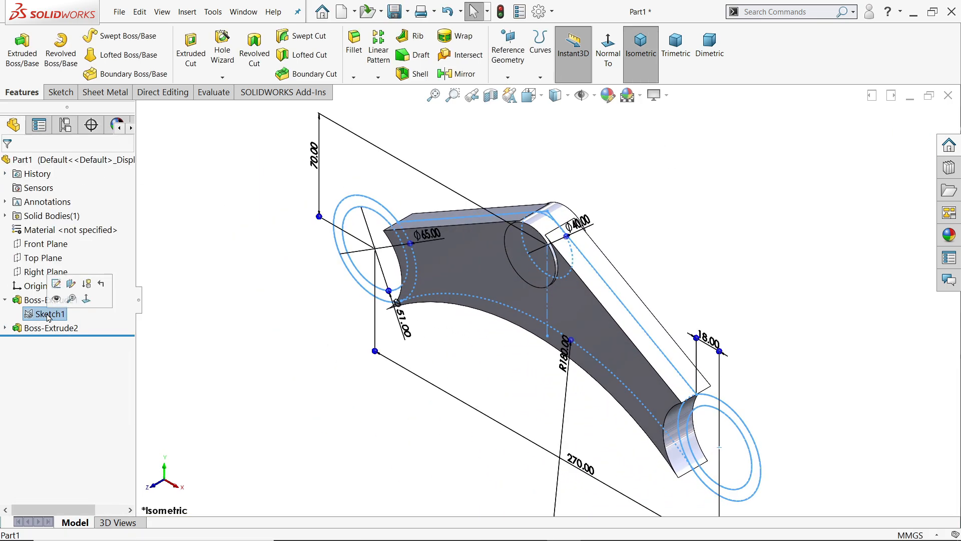
{"action": "left_click", "coordinate": [22, 50]}
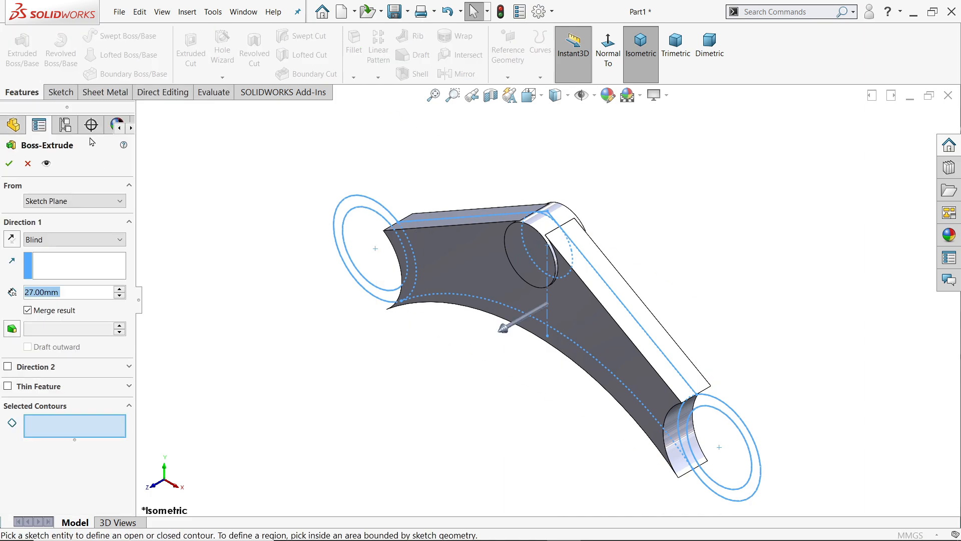
{"action": "left_click", "coordinate": [368, 221]}
{"action": "scroll", "coordinate": [601, 361], "scroll_direction": "up", "scroll_amount": 3}
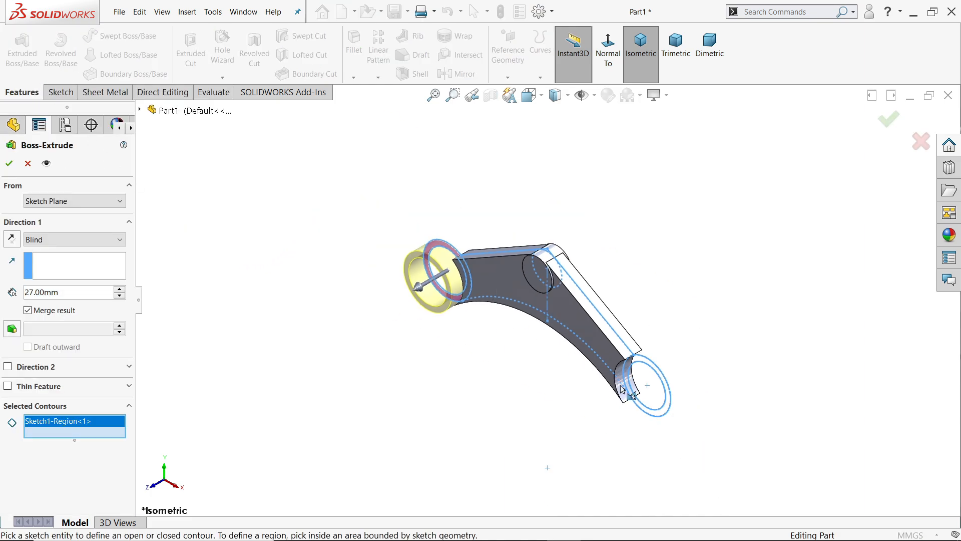
{"action": "scroll", "coordinate": [652, 410], "scroll_direction": "down", "scroll_amount": 3}
{"action": "left_click", "coordinate": [657, 388]}
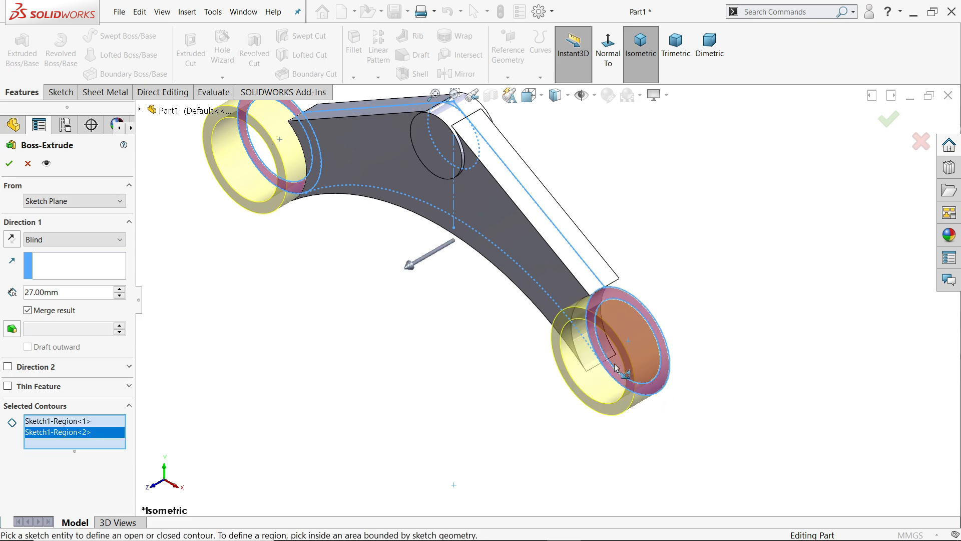
{"action": "scroll", "coordinate": [546, 331], "scroll_direction": "up", "scroll_amount": 3}
{"action": "scroll", "coordinate": [466, 256], "scroll_direction": "down", "scroll_amount": 2}
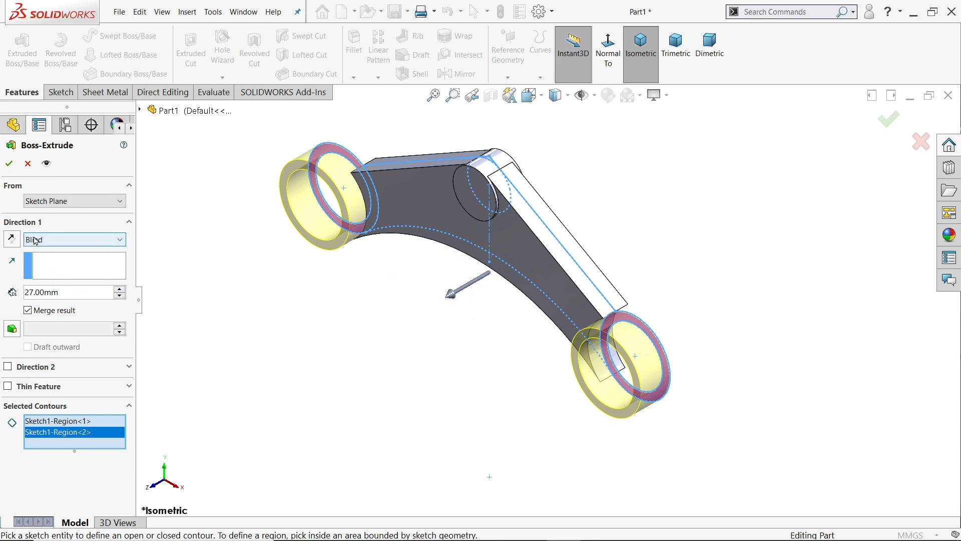
{"action": "left_click_drag", "start_coordinate": [61, 294], "coordinate": [1, 292]}
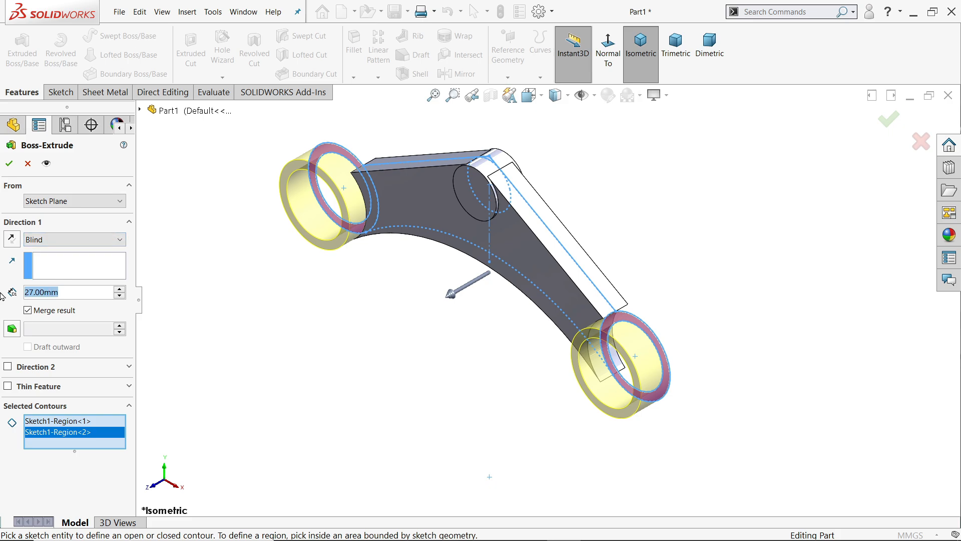
{"action": "type", "text": "16.5"}
{"action": "key", "text": "Return"}
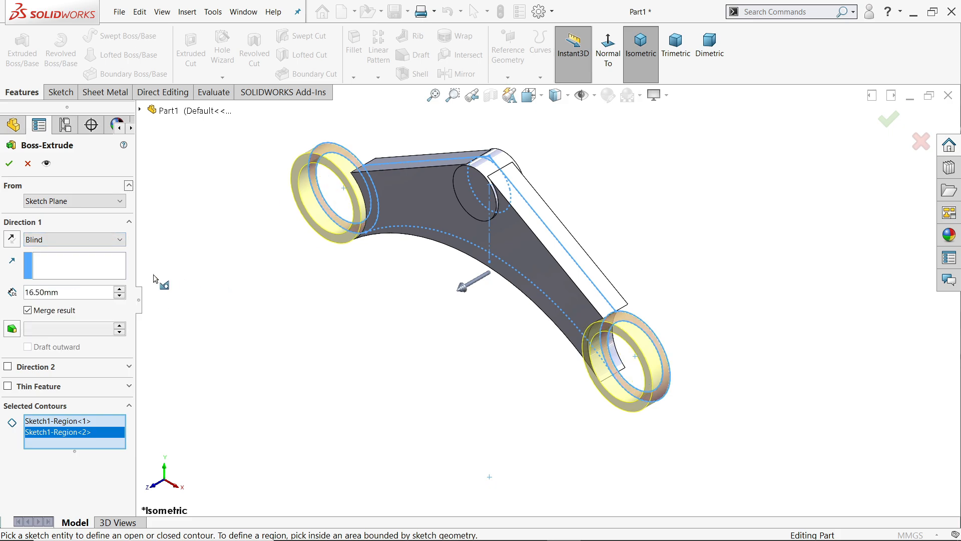
- Add a second blind direction of 13.5 mm to the end rings' extrusion and complete the feature
{"action": "left_click", "coordinate": [8, 367]}
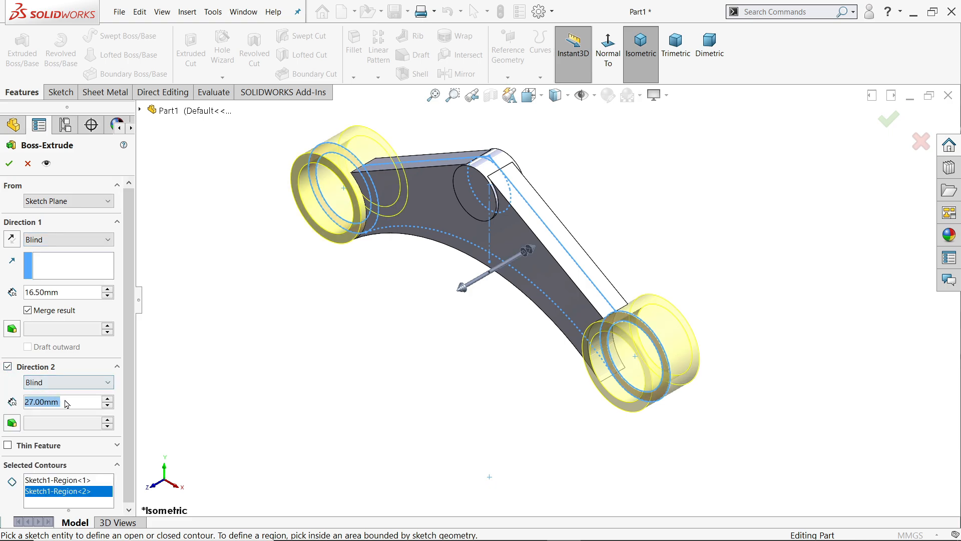
{"action": "middle_click_drag", "start_coordinate": [644, 359], "coordinate": [695, 360]}
{"action": "scroll", "coordinate": [718, 369], "scroll_direction": "down", "scroll_amount": 2}
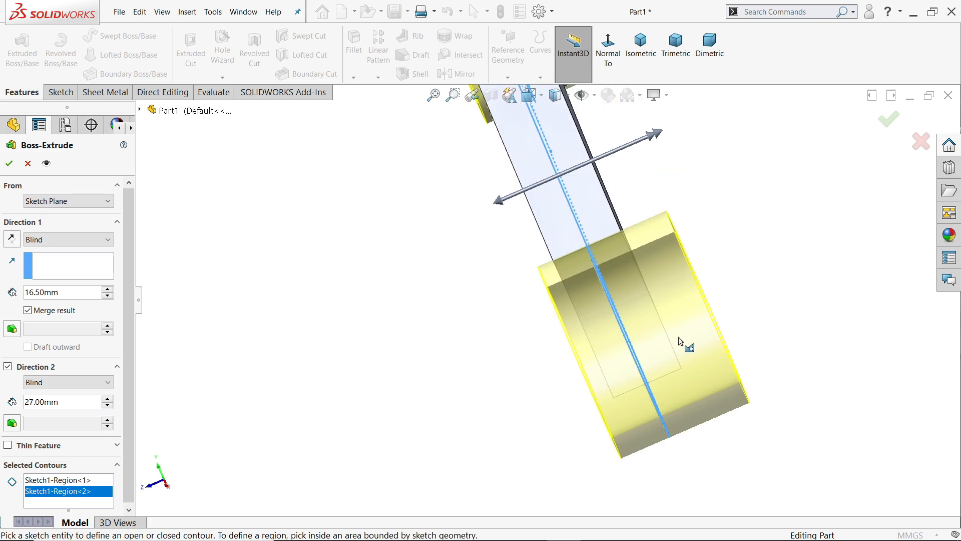
{"action": "double_click", "coordinate": [63, 401]}
{"action": "type", "text": "13.5"}
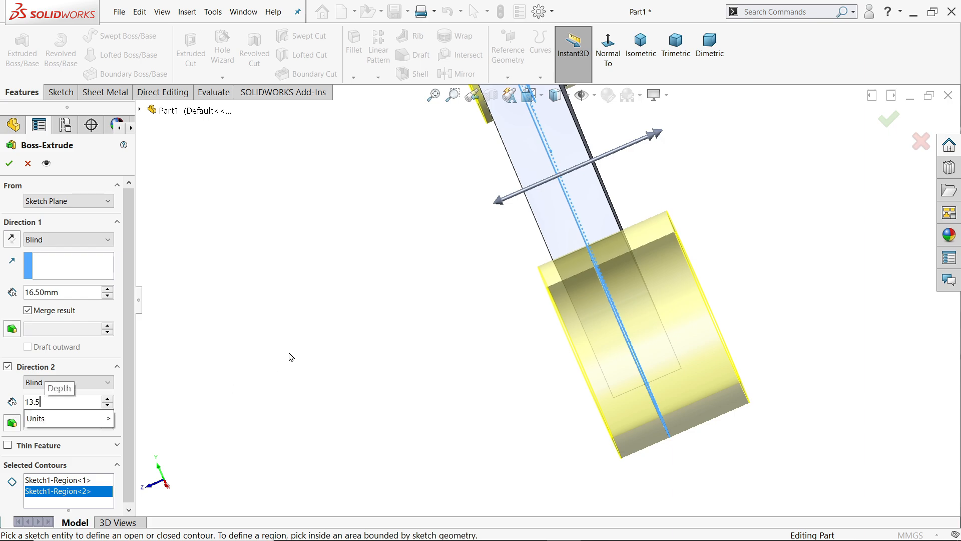
{"action": "key", "text": "Return"}
{"action": "scroll", "coordinate": [331, 332], "scroll_direction": "up", "scroll_amount": 2}
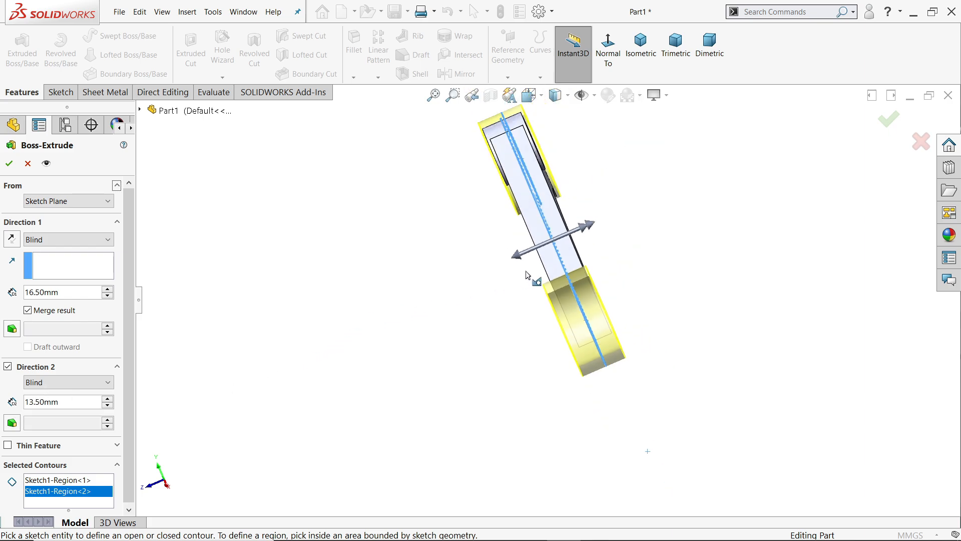
{"action": "scroll", "coordinate": [526, 274], "scroll_direction": "down", "scroll_amount": 3}
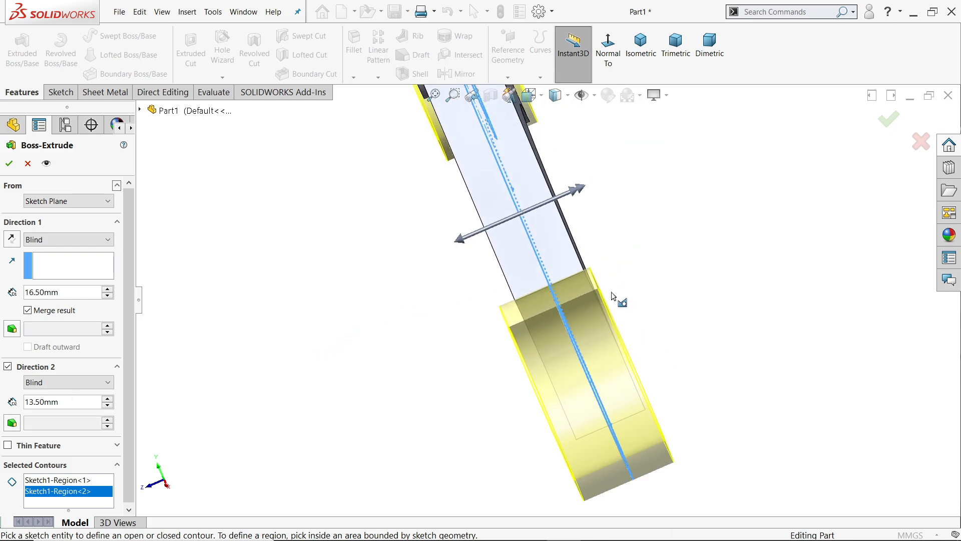
{"action": "left_click", "coordinate": [7, 164]}
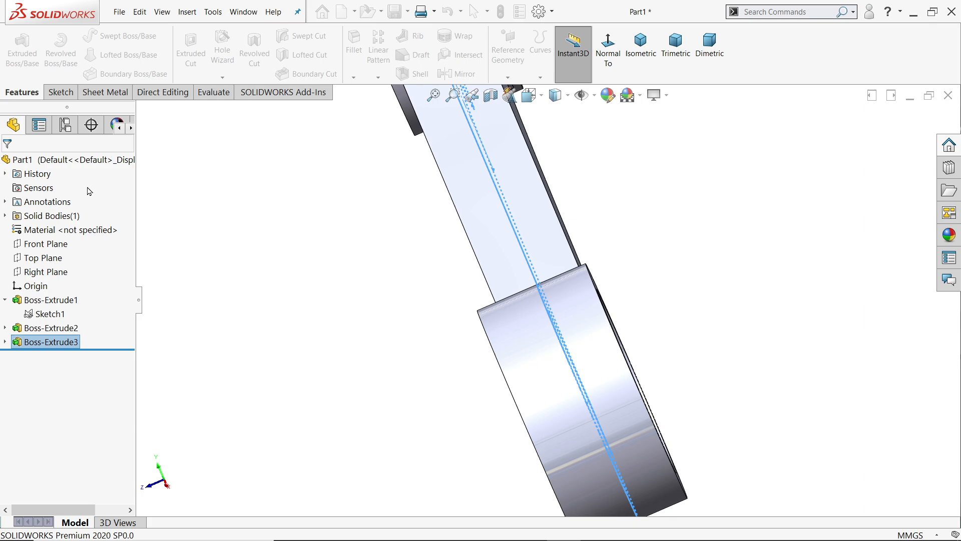
{"action": "left_click", "coordinate": [639, 52]}
{"action": "left_click", "coordinate": [711, 280]}
{"action": "middle_click_drag", "start_coordinate": [734, 388], "coordinate": [651, 286]}
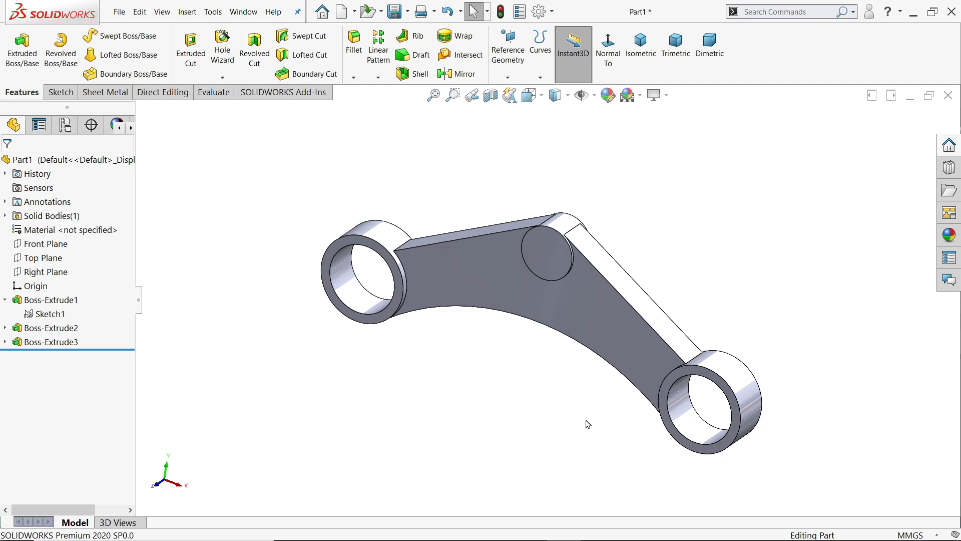
- Fillet the two upper edges where the arm meets the end rings with a 5 mm symmetric radius
{"action": "scroll", "coordinate": [666, 359], "scroll_direction": "down", "scroll_amount": 5}
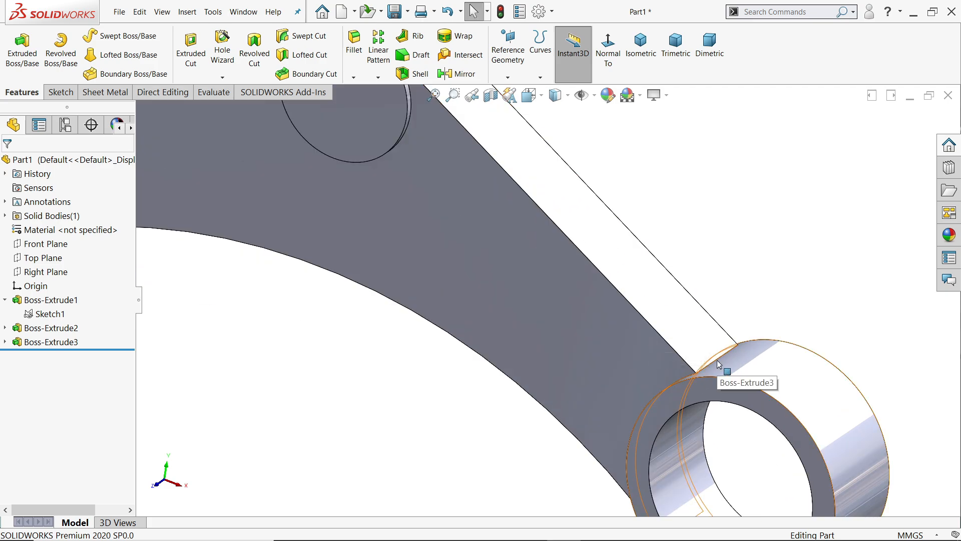
{"action": "left_click", "coordinate": [719, 364]}
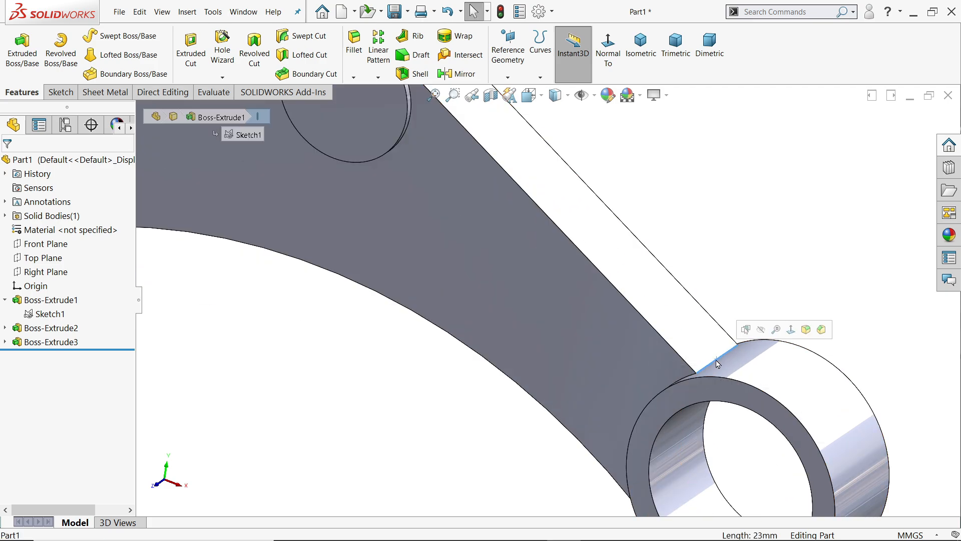
{"action": "left_click", "coordinate": [807, 329]}
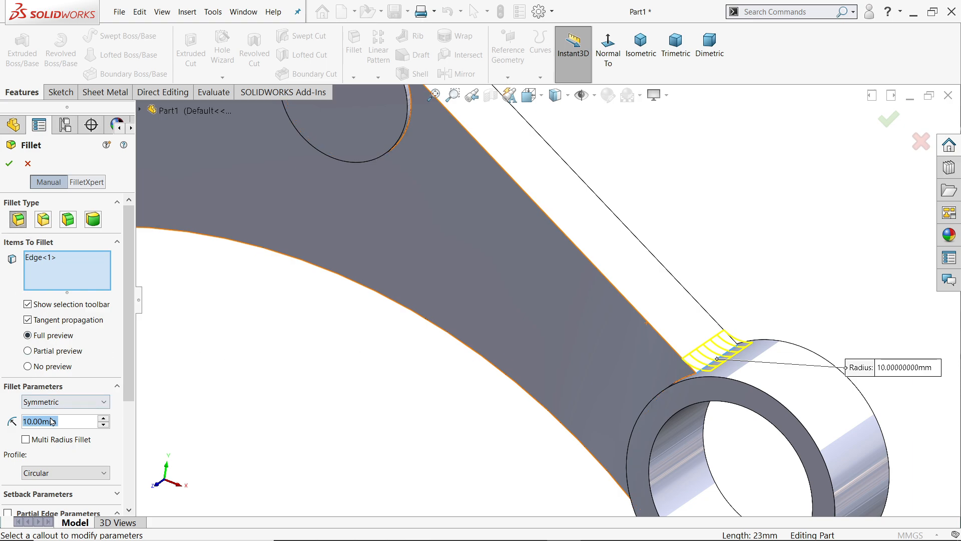
{"action": "type", "text": "5"}
{"action": "key", "text": "Return"}
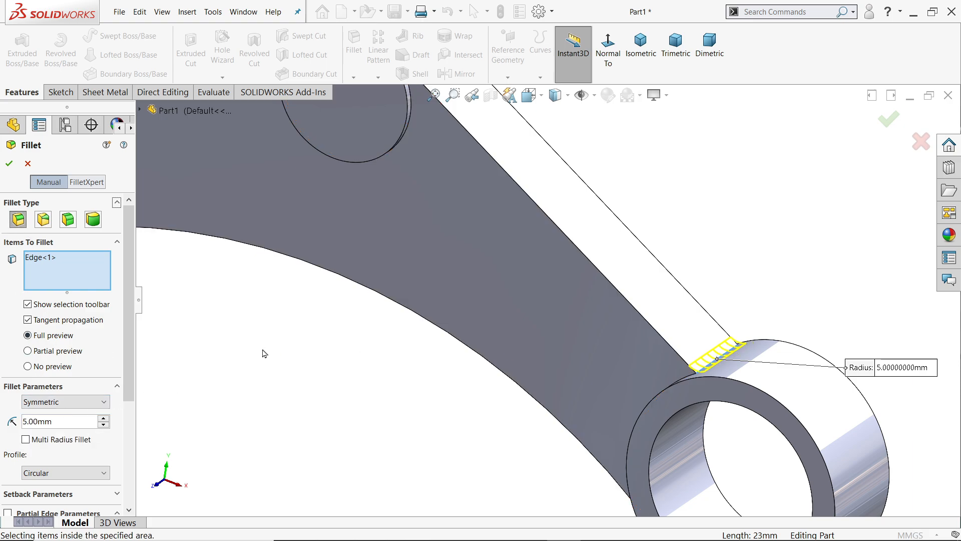
{"action": "scroll", "coordinate": [359, 359], "scroll_direction": "down", "scroll_amount": 5}
{"action": "scroll", "coordinate": [246, 196], "scroll_direction": "up", "scroll_amount": 8}
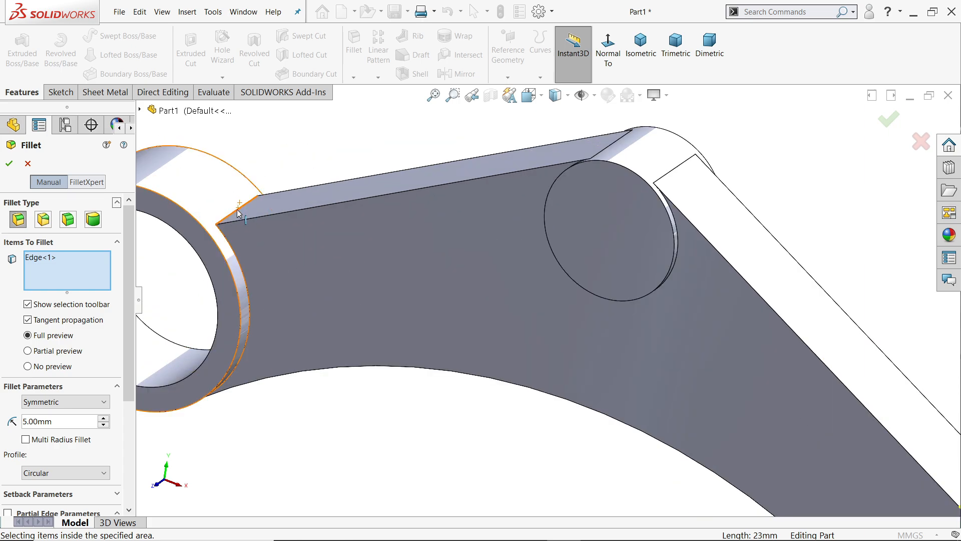
{"action": "left_click", "coordinate": [238, 212]}
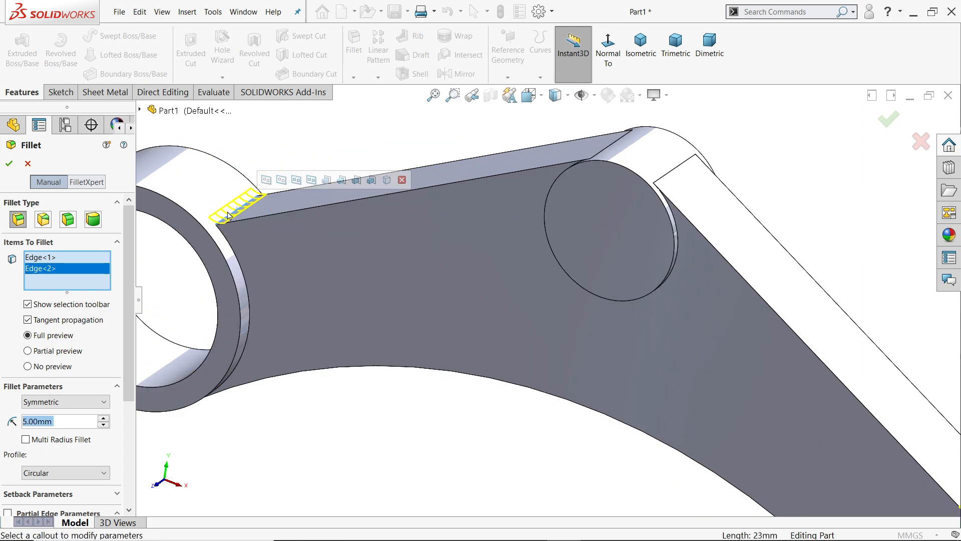
{"action": "left_click", "coordinate": [9, 163]}
{"action": "scroll", "coordinate": [388, 145], "scroll_direction": "down", "scroll_amount": 5}
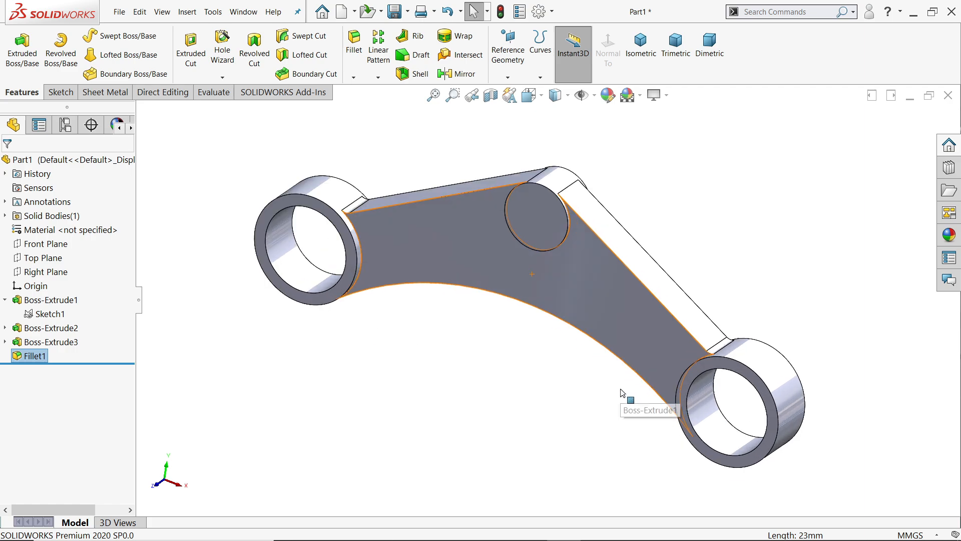
{"action": "left_click", "coordinate": [641, 48]}
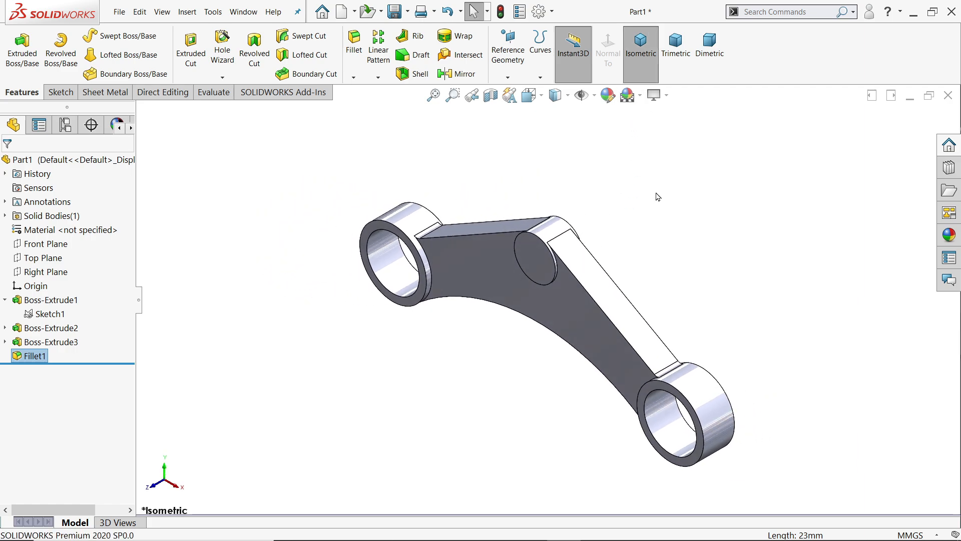
- Switch to the exercise drawing in Photos and examine the central boss's hole diameters and depths in the front and bottom views
{"action": "key", "text": "alt+Tab"}
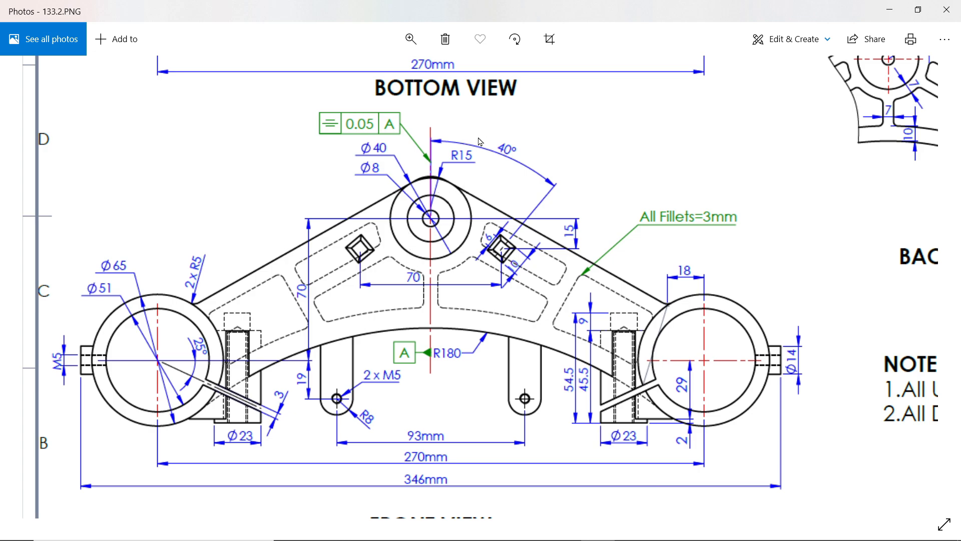
{"action": "left_click_drag", "start_coordinate": [479, 142], "coordinate": [458, 377]}
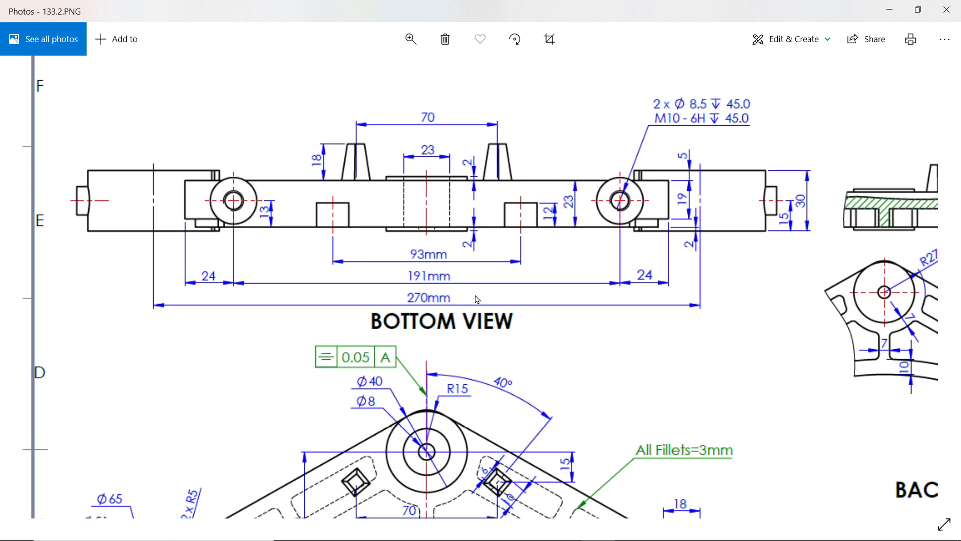
{"action": "mouse_move", "coordinate": [476, 219]}
{"action": "left_mouse_down"}
{"action": "mouse_move", "coordinate": [476, 258]}
{"action": "mouse_move", "coordinate": [479, 199]}
{"action": "left_mouse_up"}
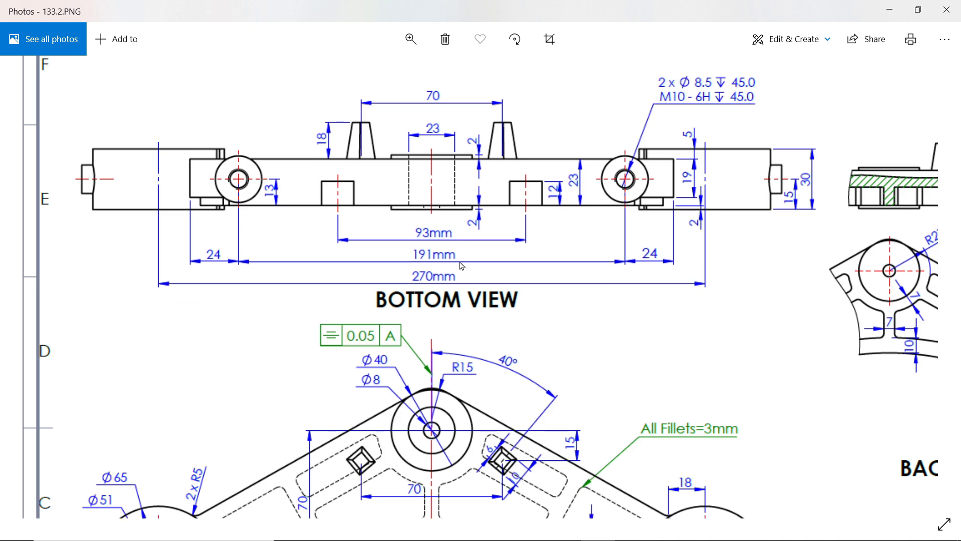
{"action": "left_click_drag", "start_coordinate": [456, 341], "coordinate": [457, 279]}
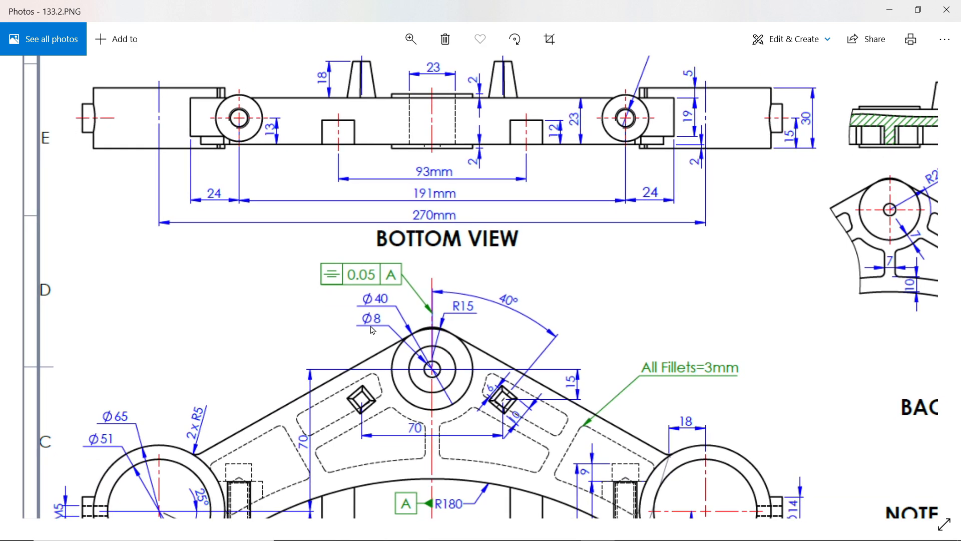
{"action": "left_click_drag", "start_coordinate": [449, 174], "coordinate": [439, 242]}
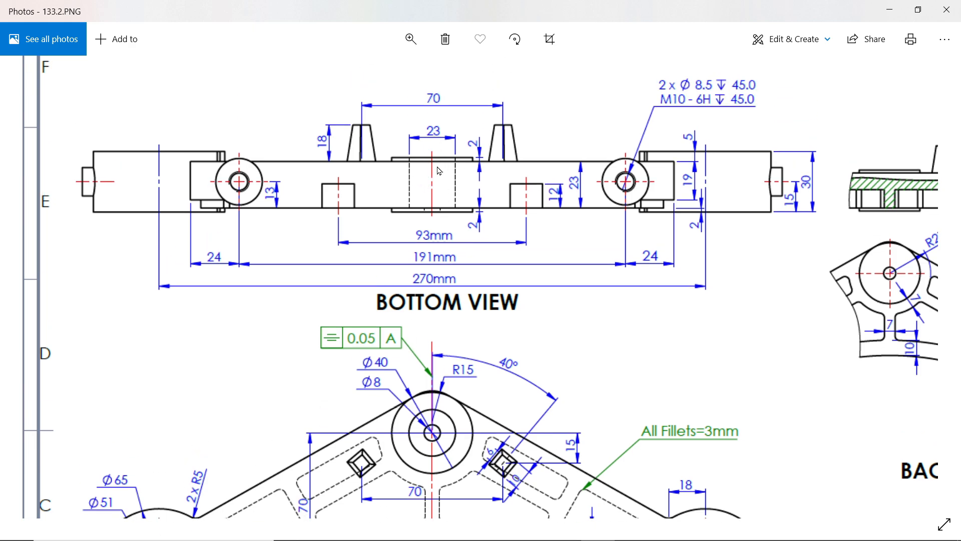
{"action": "scroll", "coordinate": [440, 176], "scroll_direction": "up", "scroll_amount": 4}
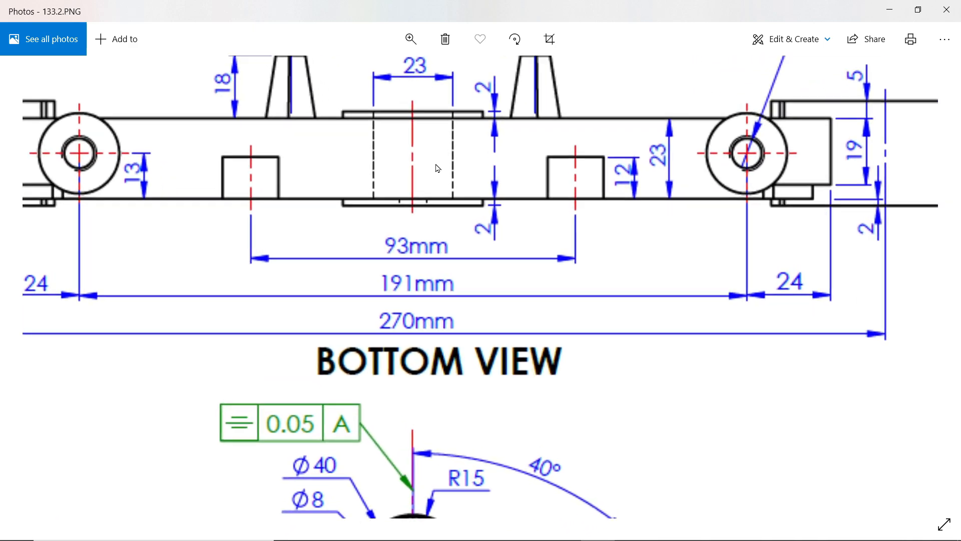
{"action": "left_click_drag", "start_coordinate": [433, 160], "coordinate": [430, 231]}
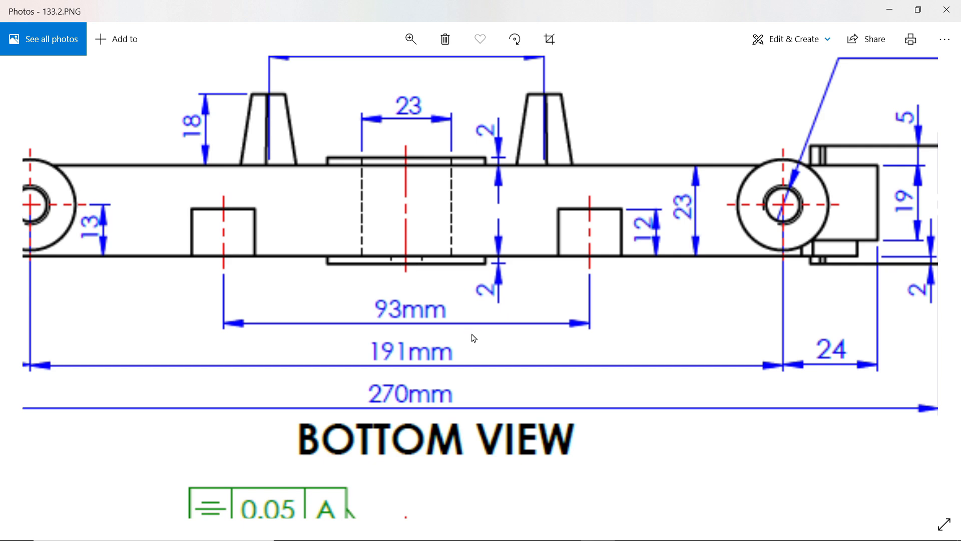
{"action": "scroll", "coordinate": [474, 338], "scroll_direction": "down", "scroll_amount": 5}
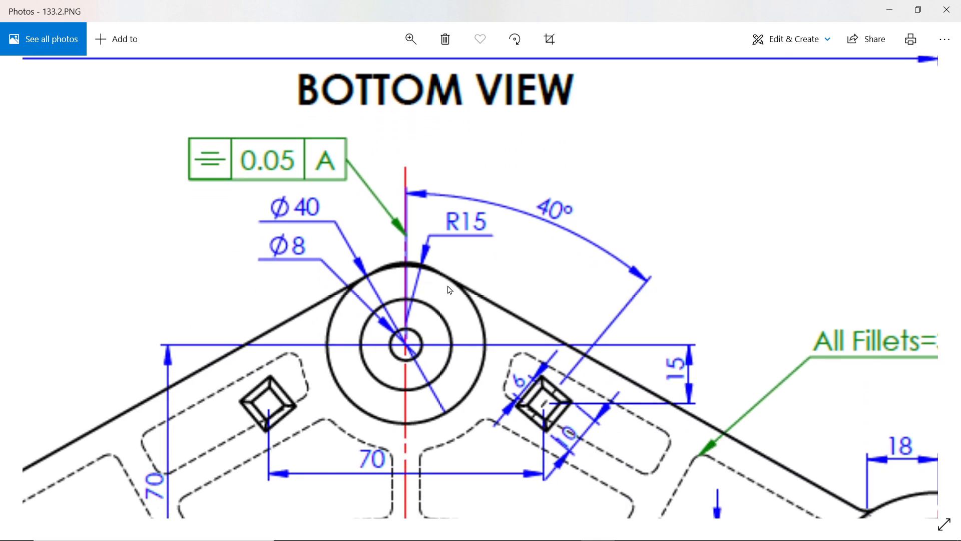
{"action": "scroll", "coordinate": [509, 214], "scroll_direction": "up", "scroll_amount": 4}
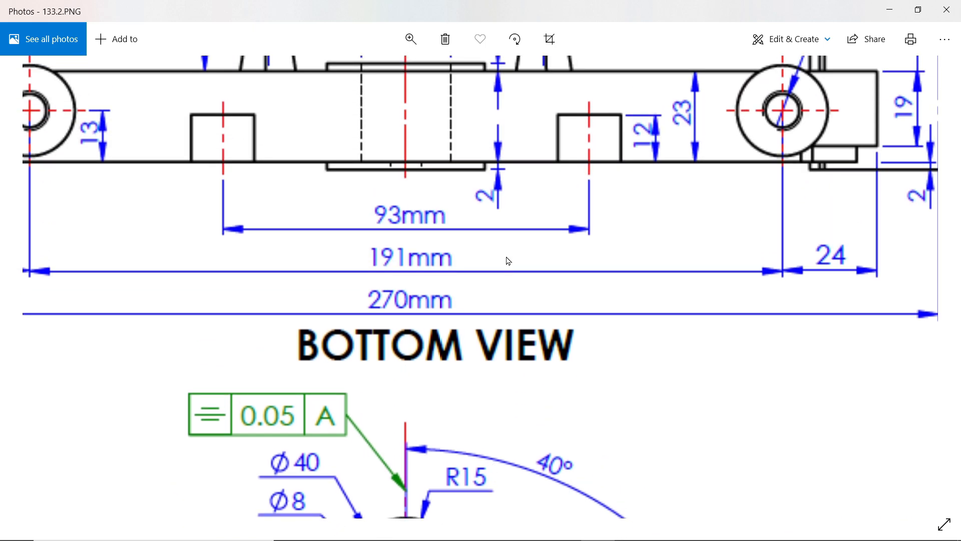
{"action": "scroll", "coordinate": [509, 260], "scroll_direction": "up", "scroll_amount": 2}
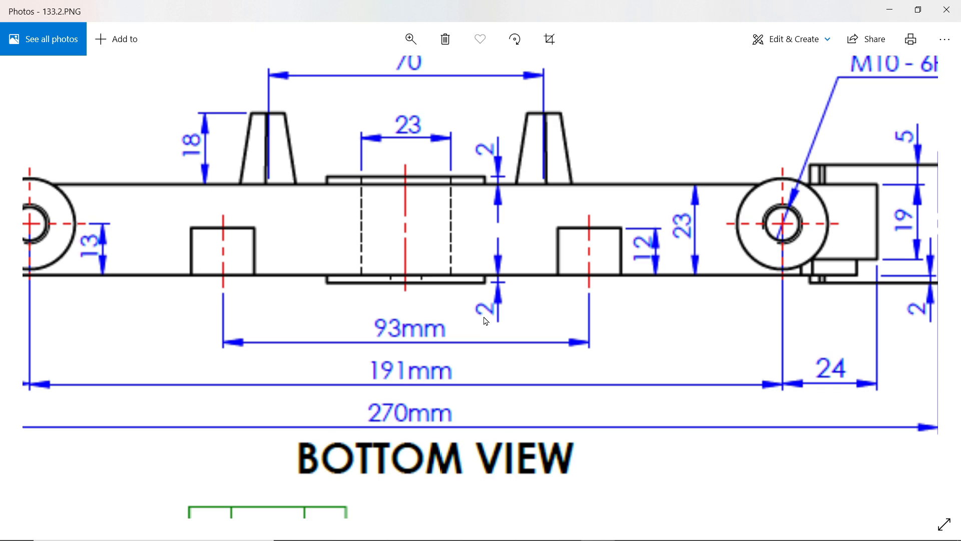
{"action": "left_click_drag", "start_coordinate": [485, 326], "coordinate": [485, 270]}
{"action": "scroll", "coordinate": [482, 276], "scroll_direction": "down", "scroll_amount": 3}
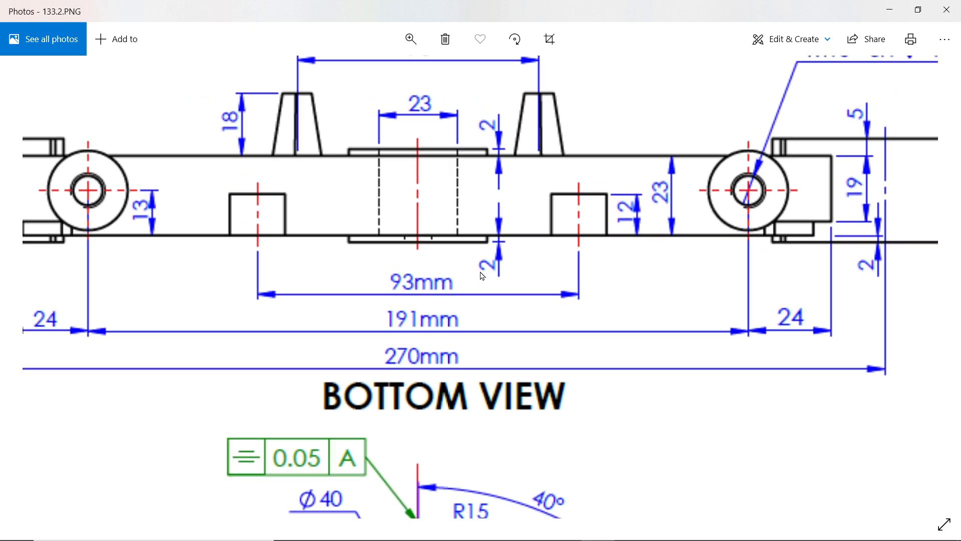
- Examine the two tapered square posts' size, spacing, angle and height on the drawing, and return to SOLIDWORKS
{"action": "left_click_drag", "start_coordinate": [512, 425], "coordinate": [516, 249]}
{"action": "left_click_drag", "start_coordinate": [524, 400], "coordinate": [525, 271]}
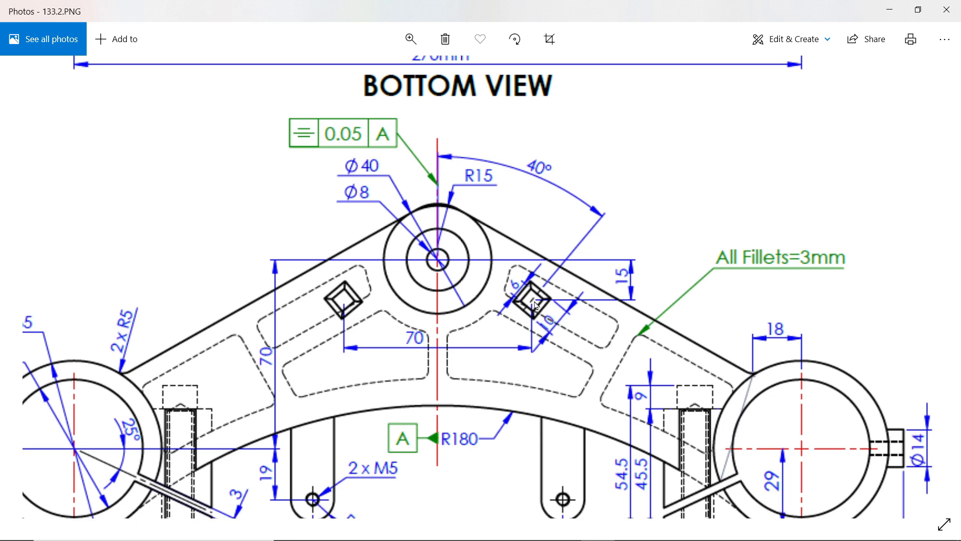
{"action": "scroll", "coordinate": [535, 304], "scroll_direction": "up", "scroll_amount": 2}
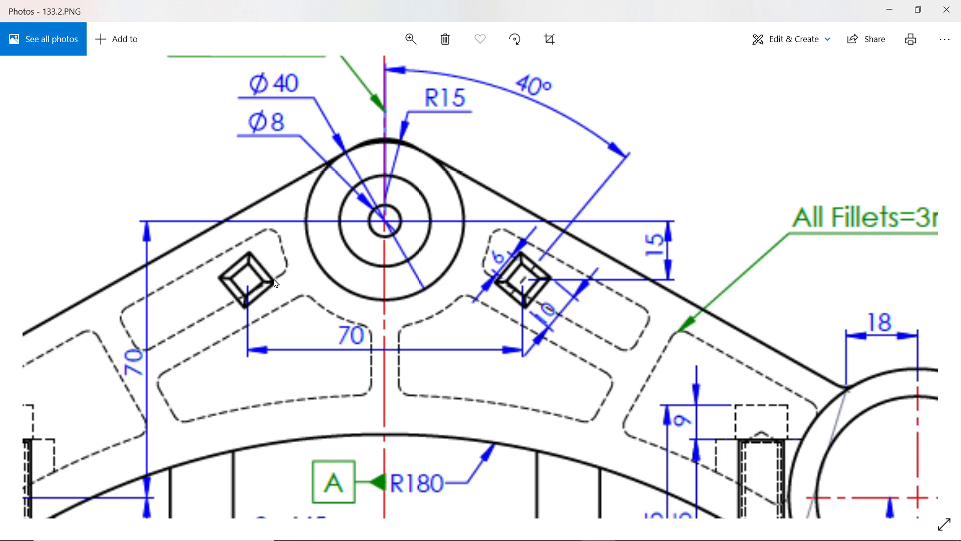
{"action": "left_click_drag", "start_coordinate": [460, 185], "coordinate": [456, 481]}
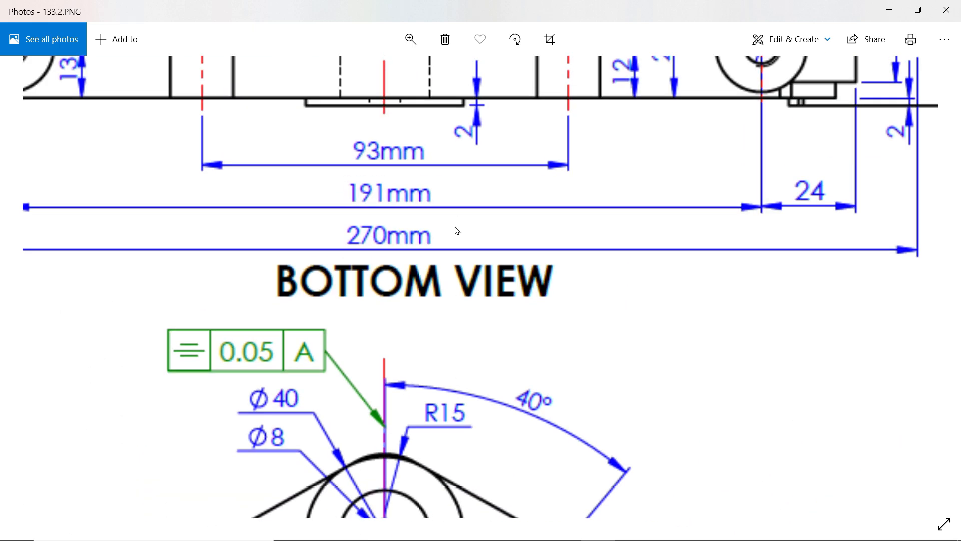
{"action": "left_click_drag", "start_coordinate": [457, 230], "coordinate": [465, 446]}
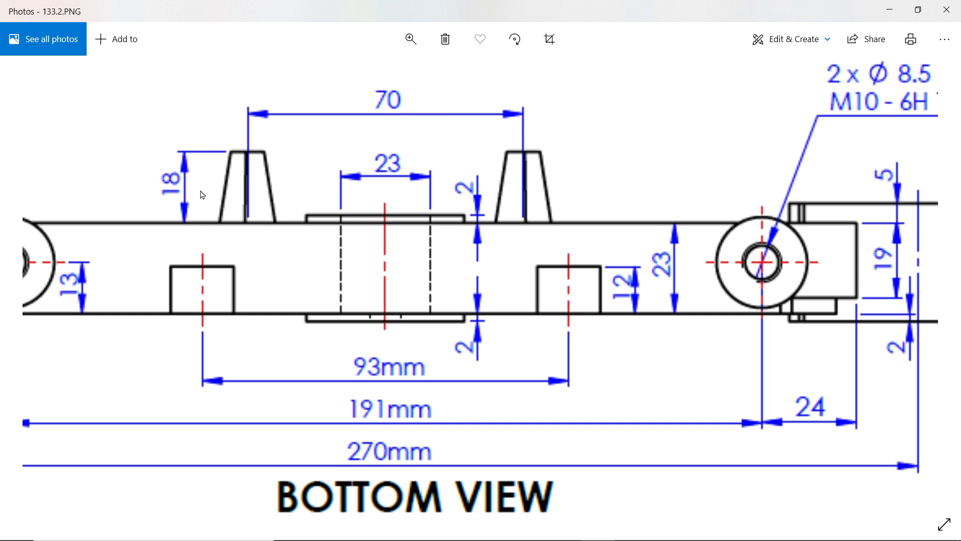
{"action": "left_click_drag", "start_coordinate": [395, 317], "coordinate": [414, 141]}
{"action": "left_click_drag", "start_coordinate": [469, 423], "coordinate": [470, 178]}
{"action": "left_click_drag", "start_coordinate": [401, 401], "coordinate": [399, 300]}
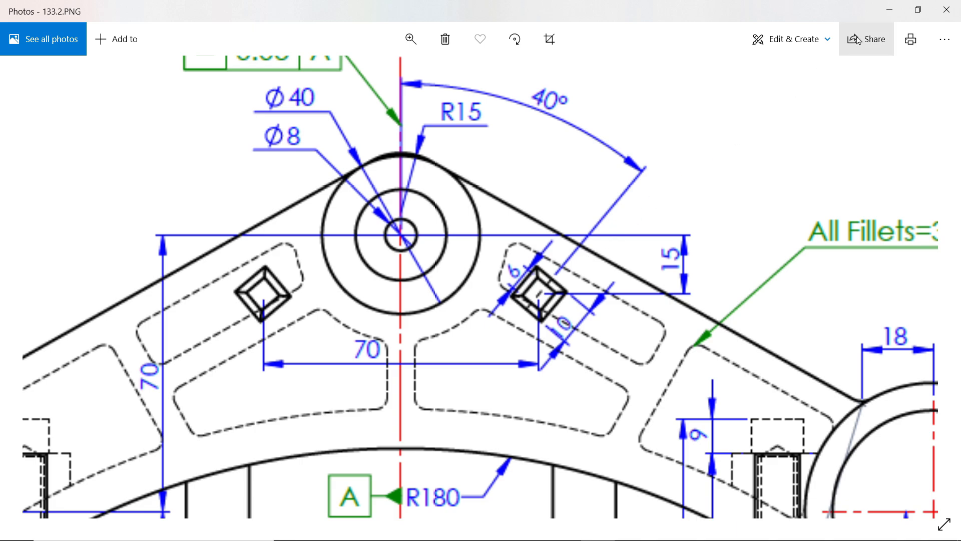
{"action": "left_click", "coordinate": [889, 10]}
- Start a Hole Wizard feature using the legacy hole type with a Counterbored profile
{"action": "scroll", "coordinate": [530, 292], "scroll_direction": "down", "scroll_amount": 3}
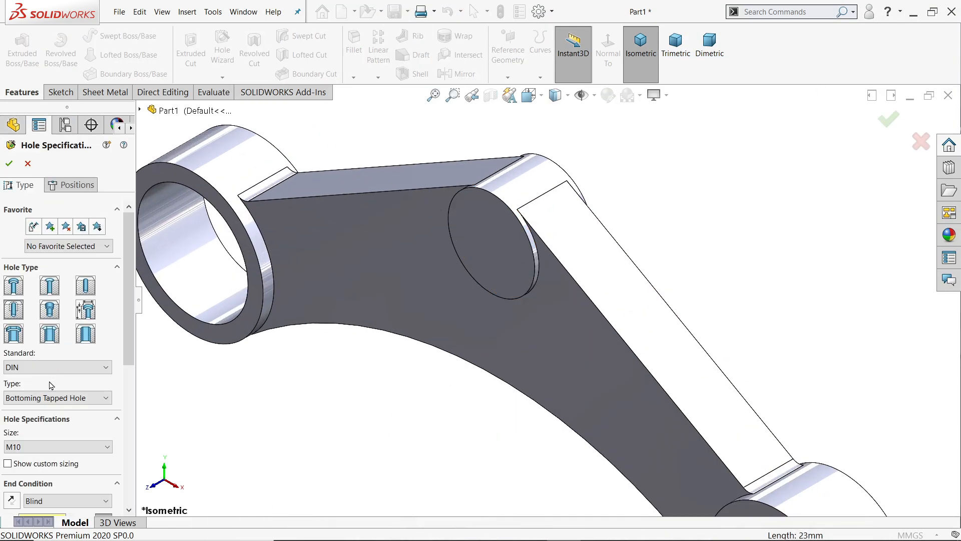
{"action": "left_click", "coordinate": [83, 309]}
{"action": "left_click", "coordinate": [60, 309]}
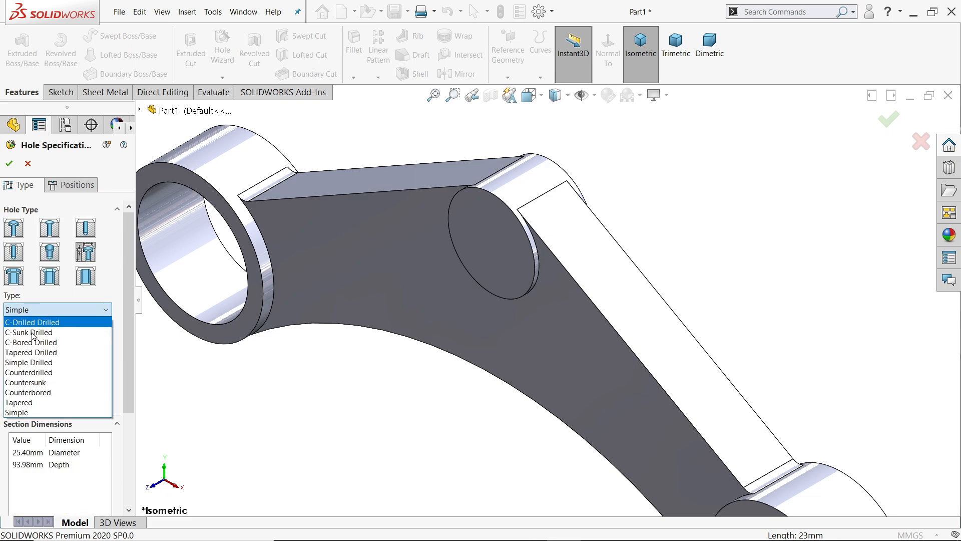
{"action": "left_click", "coordinate": [30, 400]}
{"action": "scroll", "coordinate": [65, 360], "scroll_direction": "down", "scroll_amount": 3}
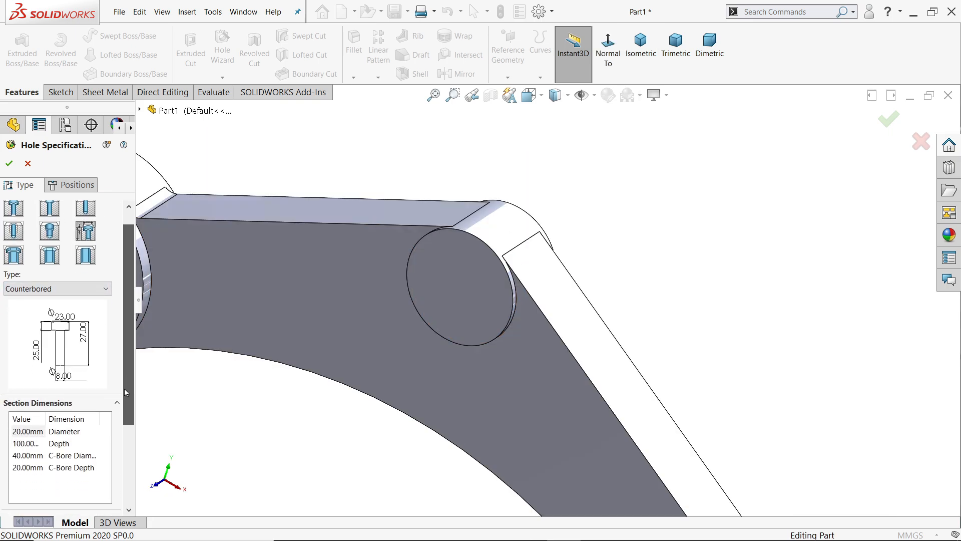
- Set the counterbored hole's diameter to 8 mm and its end condition to Blind
{"action": "double_click", "coordinate": [26, 375]}
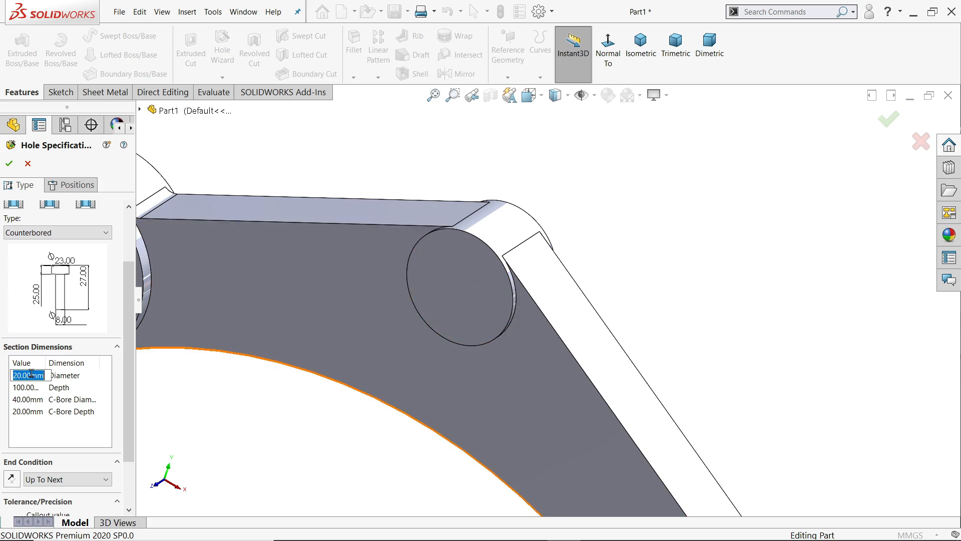
{"action": "type", "text": "8"}
{"action": "left_click", "coordinate": [21, 391]}
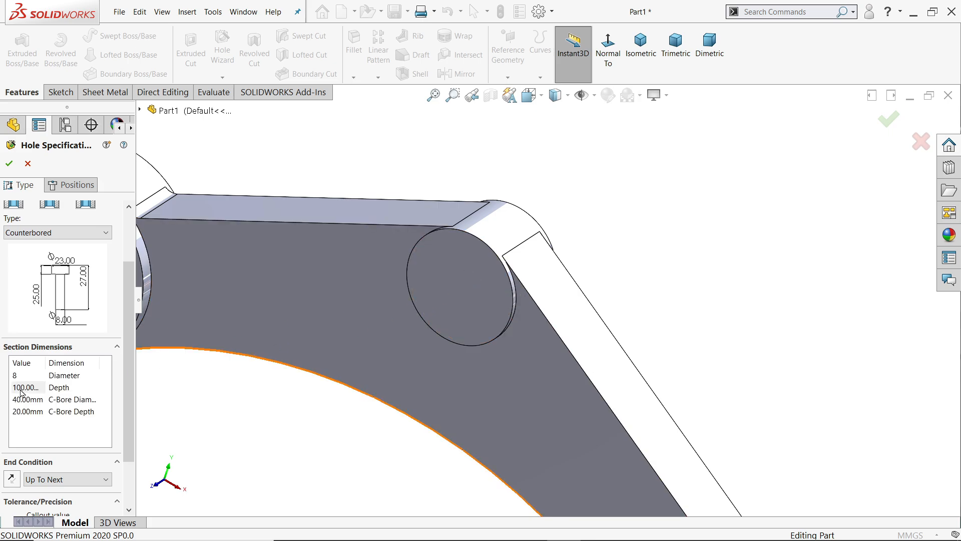
{"action": "left_click", "coordinate": [563, 282]}
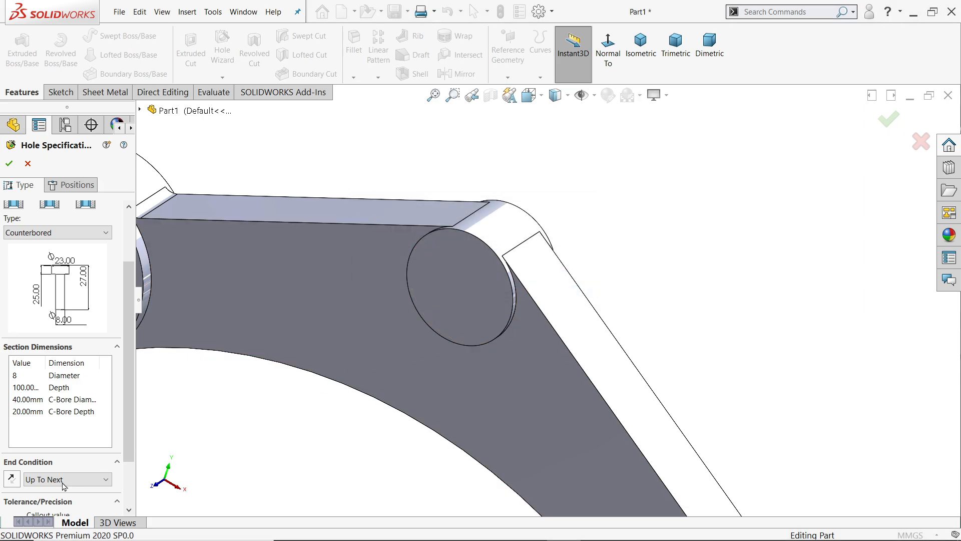
{"action": "left_click", "coordinate": [48, 483]}
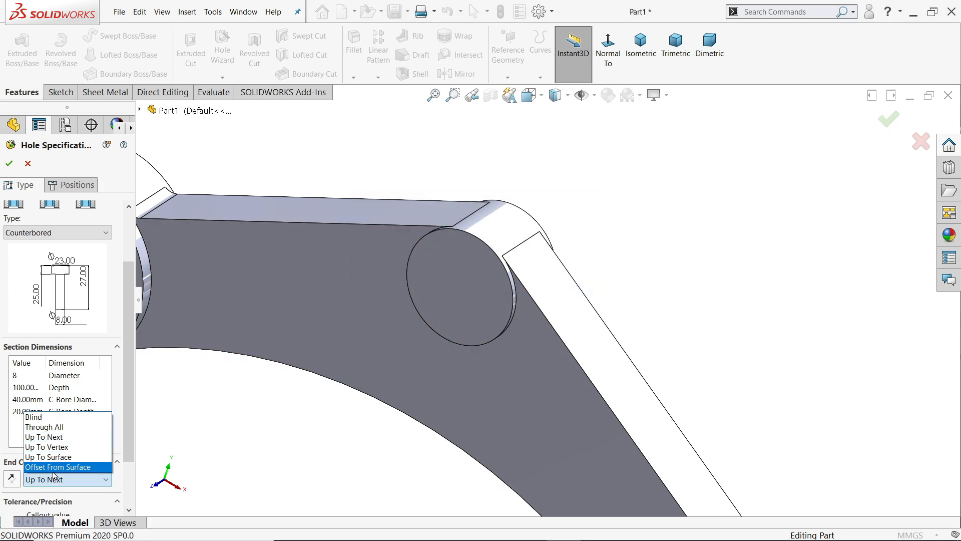
{"action": "left_click", "coordinate": [44, 418]}
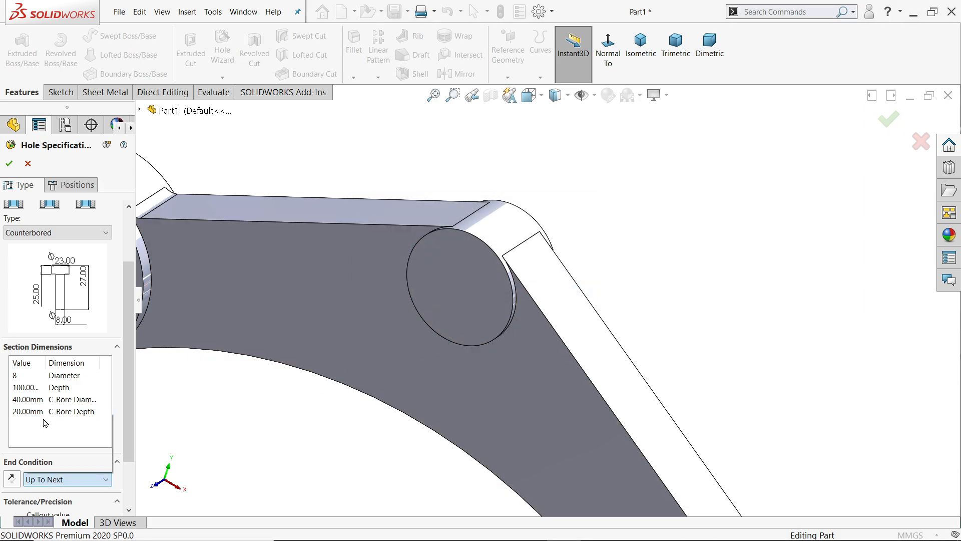
- Set the hole's depth to 30 mm, its counterbore diameter to 23 mm and its counterbore depth to 25 mm
{"action": "double_click", "coordinate": [26, 388]}
{"action": "type", "text": "30"}
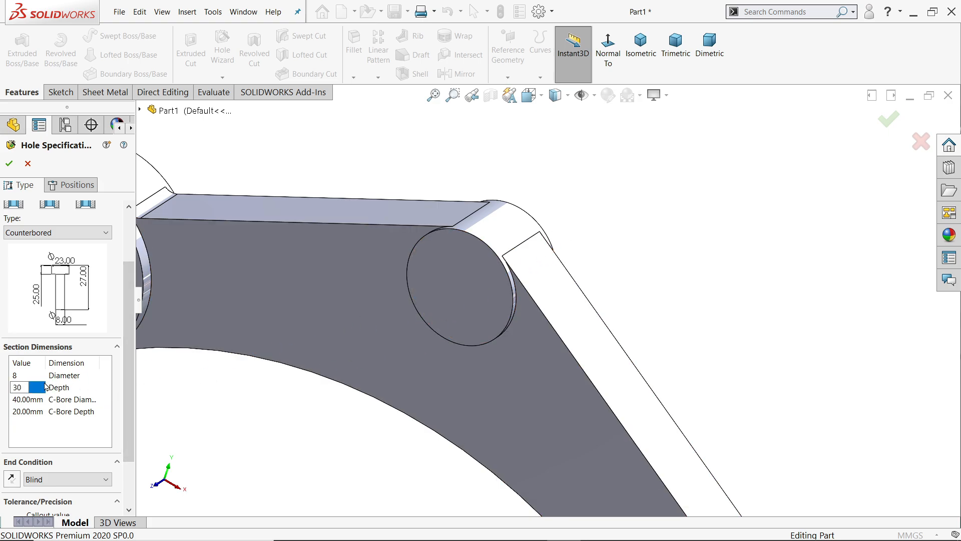
{"action": "double_click", "coordinate": [21, 400]}
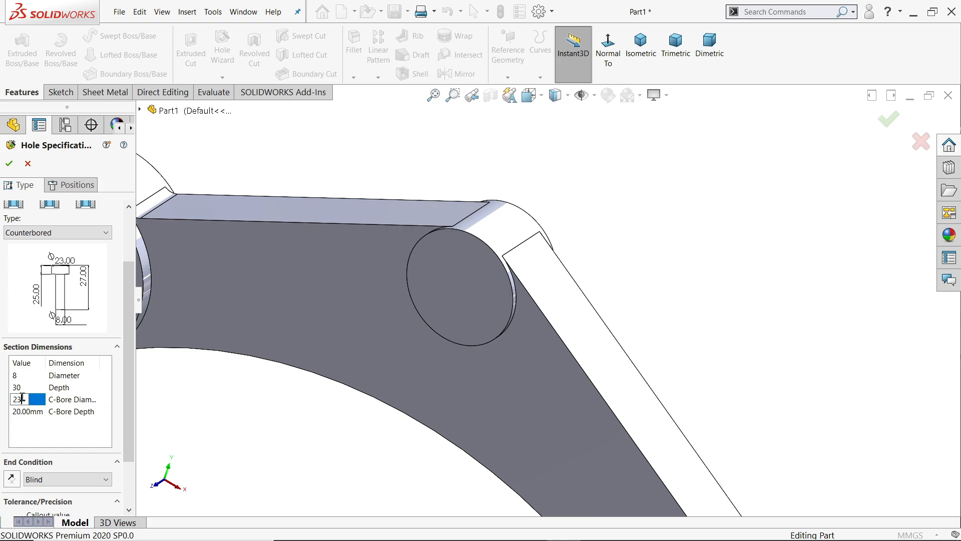
{"action": "double_click", "coordinate": [24, 413]}
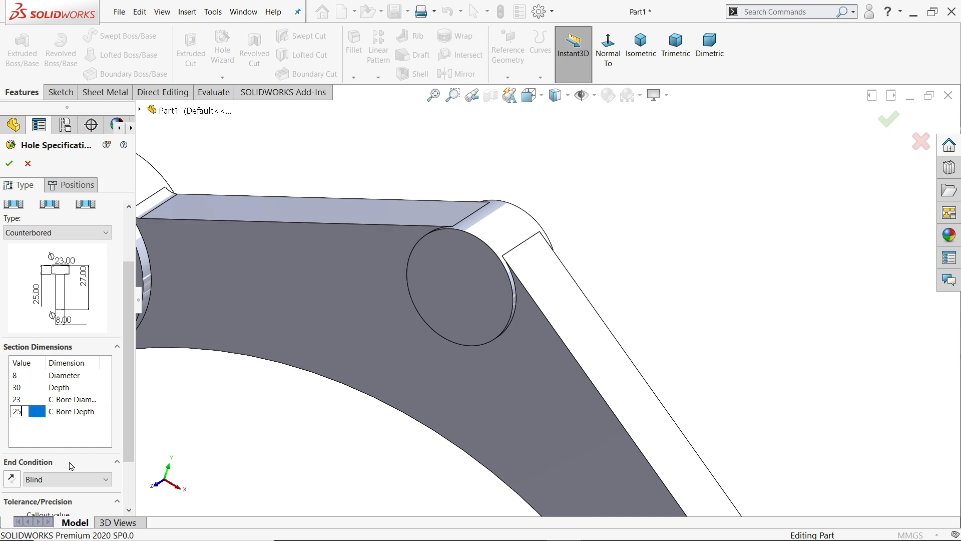
- Set the counterbore depth to 25 mm and place the hole at the centre of the upper boss's circular face
{"action": "type", "text": "25"}
{"action": "left_click_drag", "start_coordinate": [123, 408], "coordinate": [125, 454]}
{"action": "scroll", "coordinate": [125, 461], "scroll_direction": "up", "scroll_amount": 5}
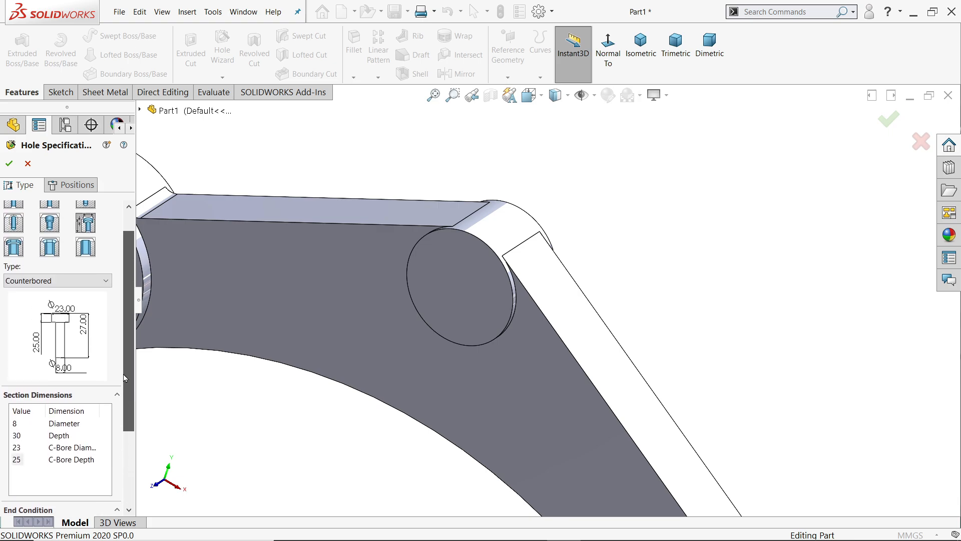
{"action": "left_click", "coordinate": [83, 185]}
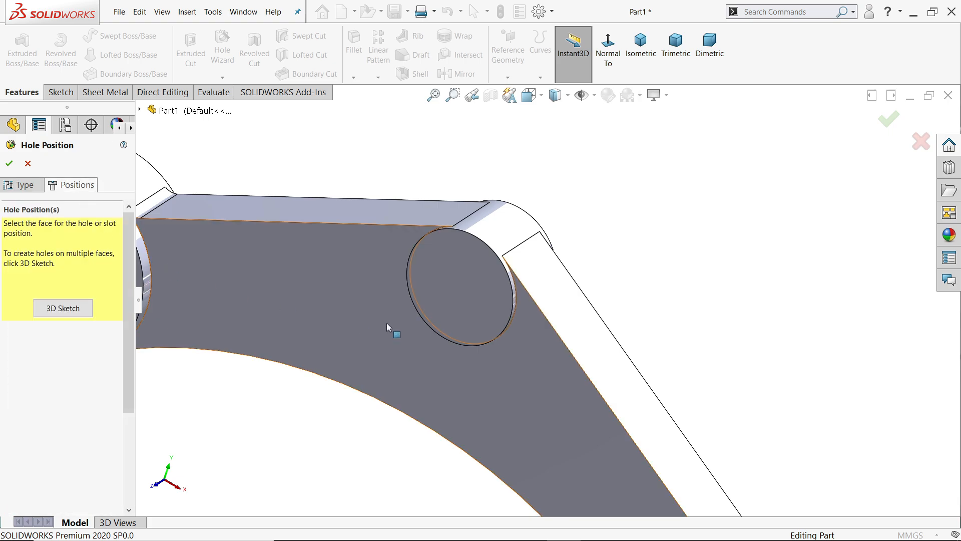
{"action": "left_click", "coordinate": [476, 299]}
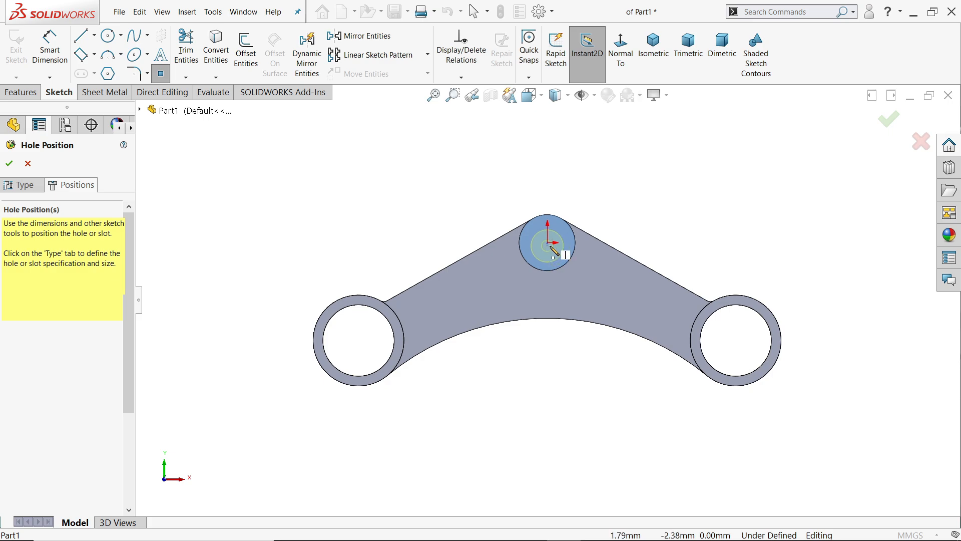
{"action": "left_click", "coordinate": [548, 243]}
{"action": "right_click", "coordinate": [637, 193]}
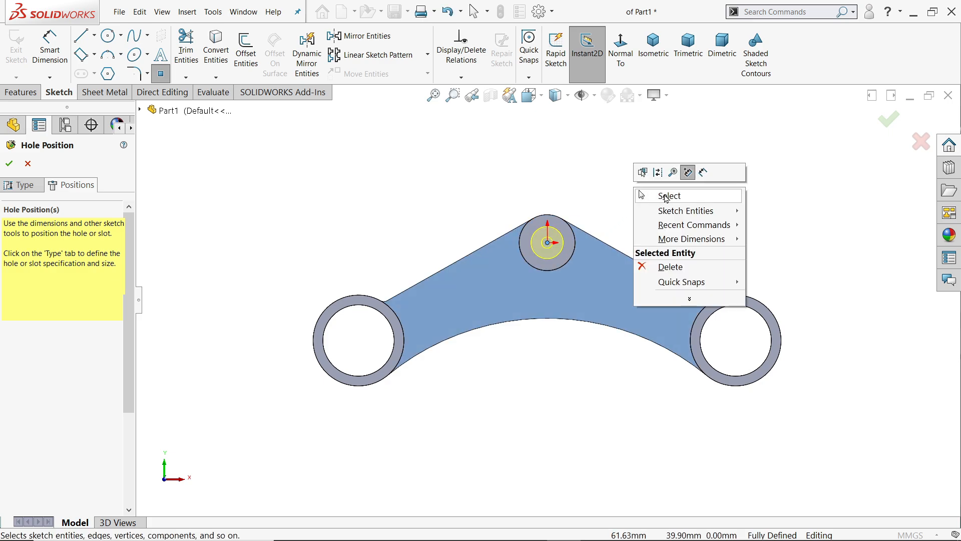
{"action": "middle_click_drag", "start_coordinate": [624, 204], "coordinate": [539, 299]}
{"action": "scroll", "coordinate": [548, 272], "scroll_direction": "down", "scroll_amount": 5}
{"action": "scroll", "coordinate": [525, 302], "scroll_direction": "down", "scroll_amount": 3}
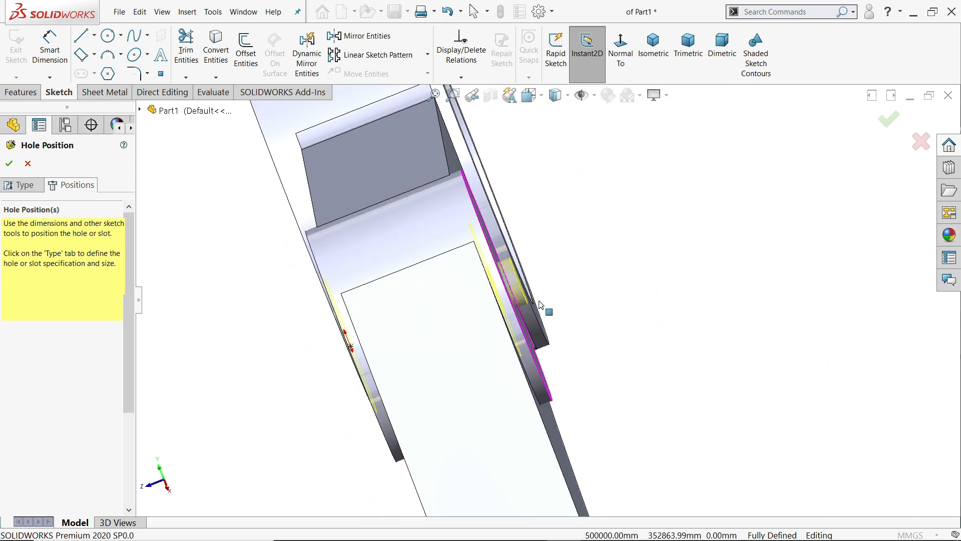
{"action": "left_click", "coordinate": [9, 164]}
- Start a new sketch on the flat front face of the bracket's web
{"action": "middle_click_drag", "start_coordinate": [410, 274], "coordinate": [509, 369]}
{"action": "left_click", "coordinate": [515, 371]}
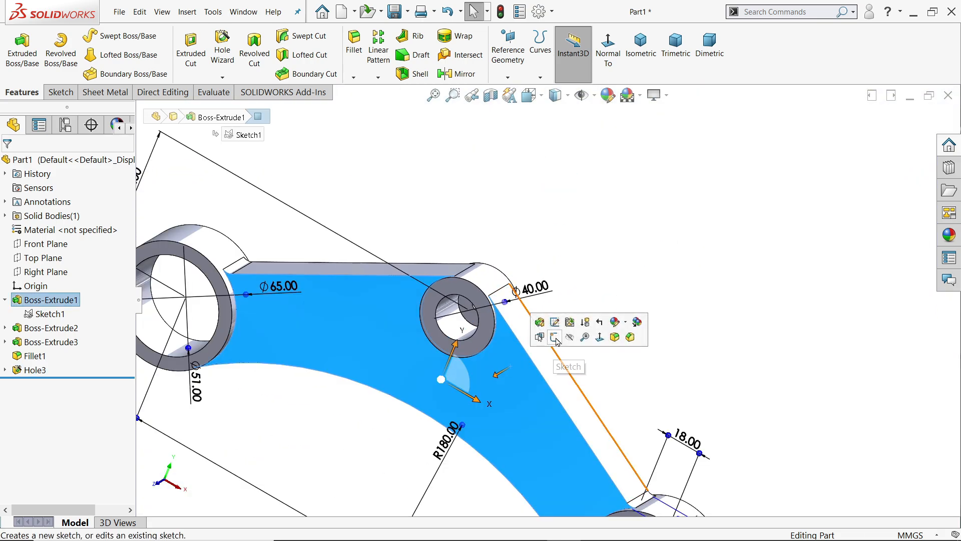
{"action": "left_click", "coordinate": [554, 337]}
{"action": "scroll", "coordinate": [592, 262], "scroll_direction": "down", "scroll_amount": 3}
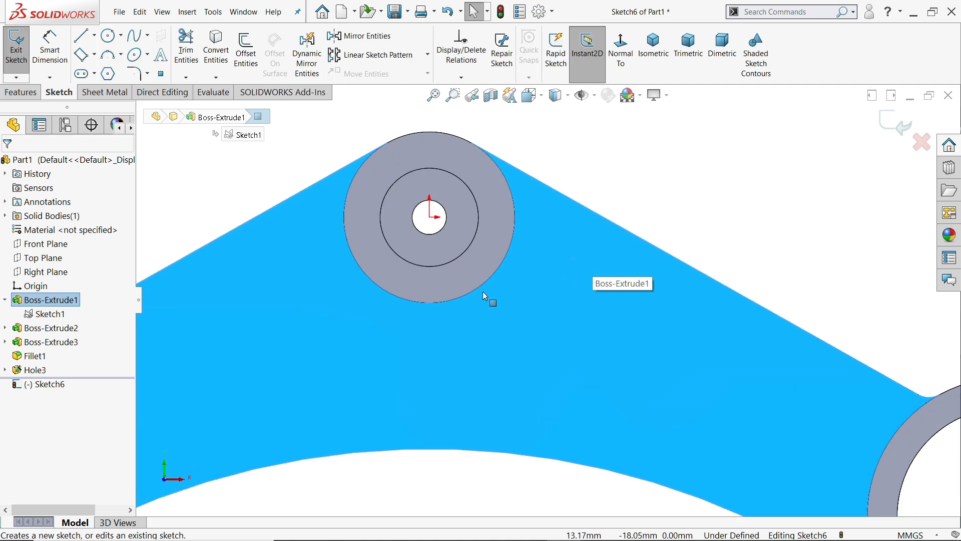
- Sketch a tilted three-point corner rectangle about 10 by 12 mm to the right of the upper boss and make its adjacent sides equal
{"action": "left_click", "coordinate": [94, 56]}
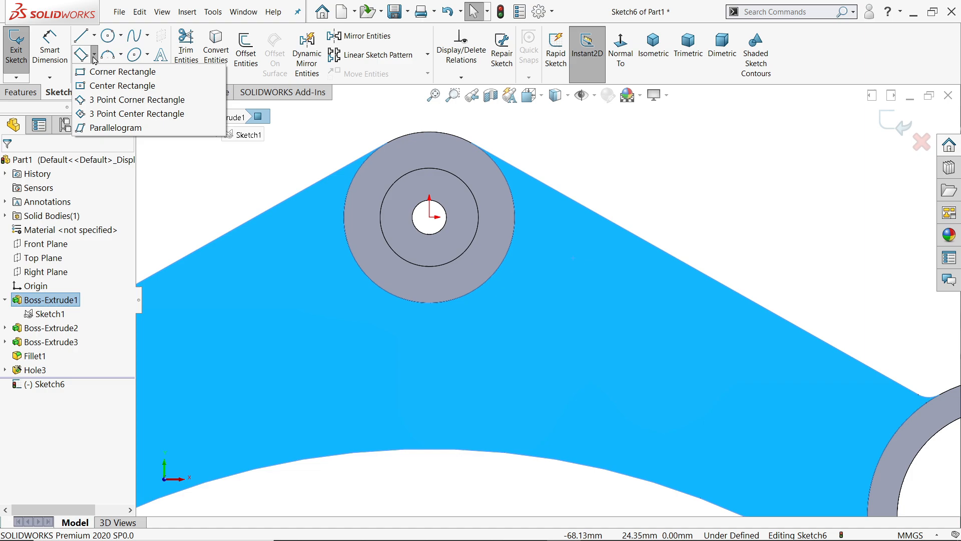
{"action": "left_click", "coordinate": [95, 102]}
{"action": "scroll", "coordinate": [558, 300], "scroll_direction": "down", "scroll_amount": 3}
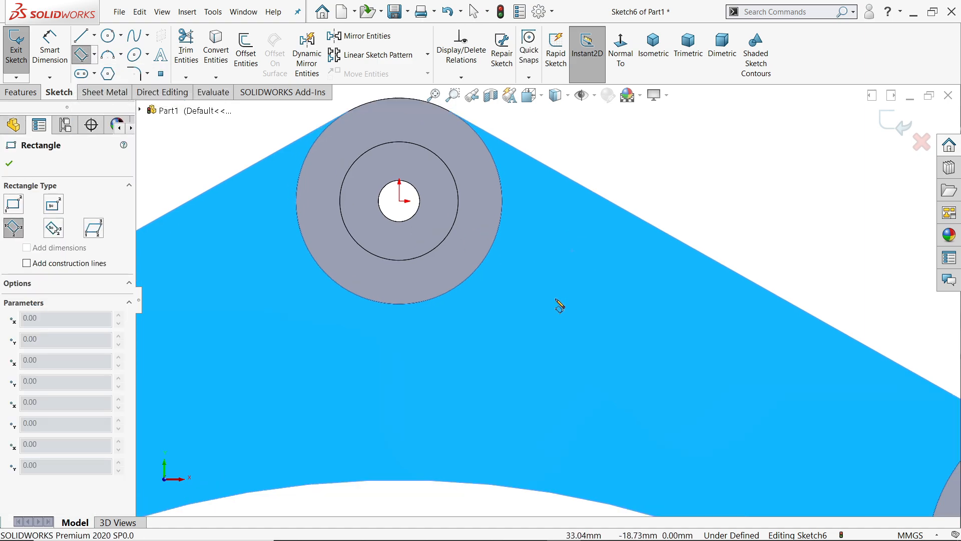
{"action": "left_click", "coordinate": [560, 241]}
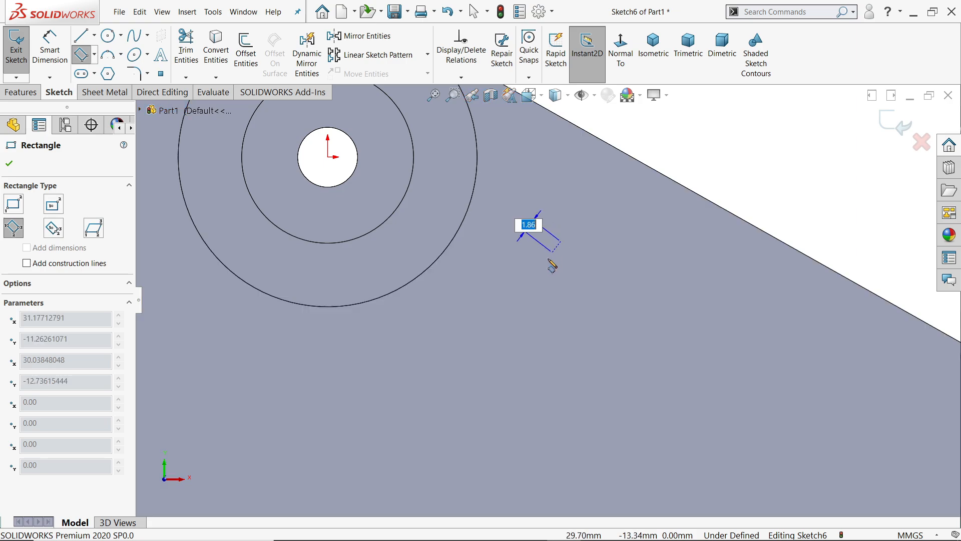
{"action": "left_click", "coordinate": [509, 295]}
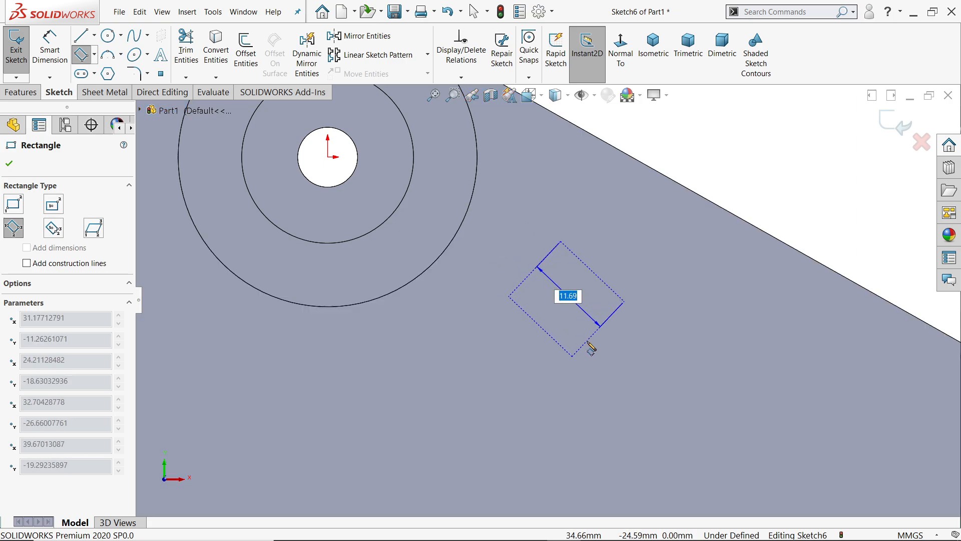
{"action": "left_click", "coordinate": [589, 345]}
{"action": "right_click", "coordinate": [704, 107]}
{"action": "left_click", "coordinate": [731, 155]}
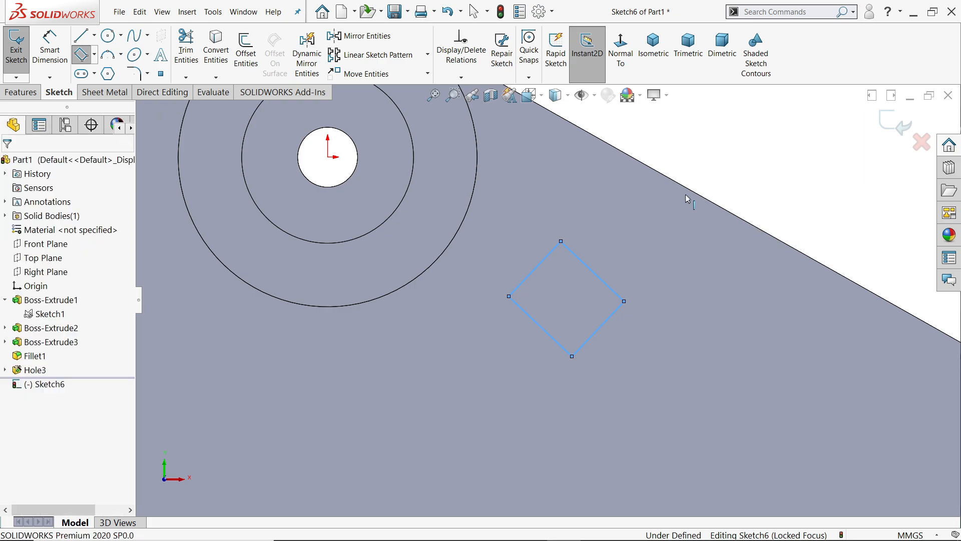
{"action": "left_click_drag", "start_coordinate": [636, 273], "coordinate": [600, 339]}
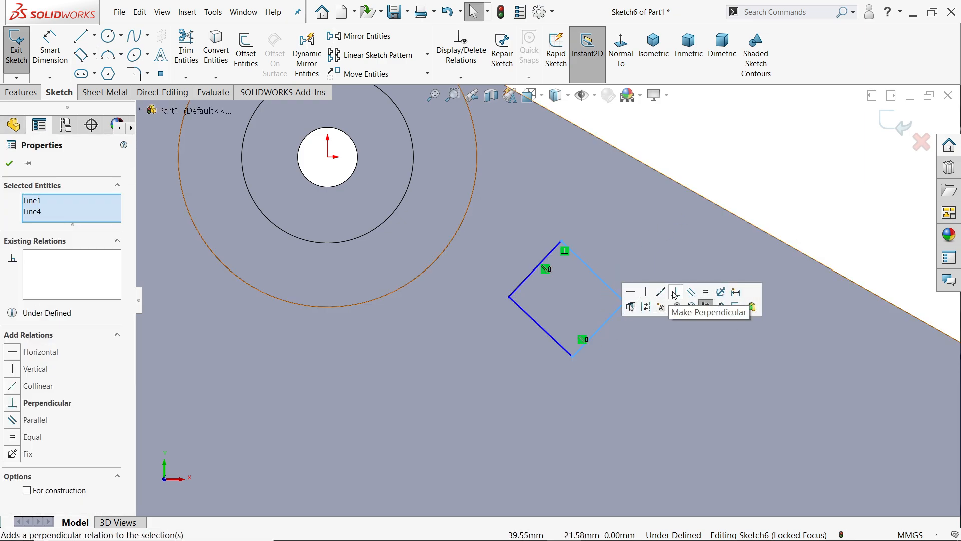
{"action": "left_click", "coordinate": [704, 293]}
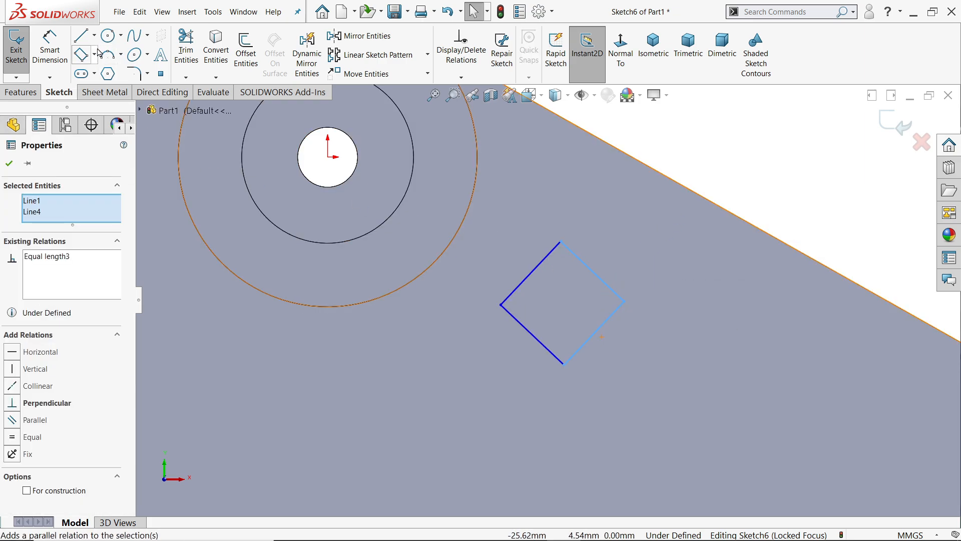
- Add a centerline through the square joining the midpoints of its lower-left and upper-right sides
{"action": "left_click", "coordinate": [94, 35]}
{"action": "left_click", "coordinate": [108, 67]}
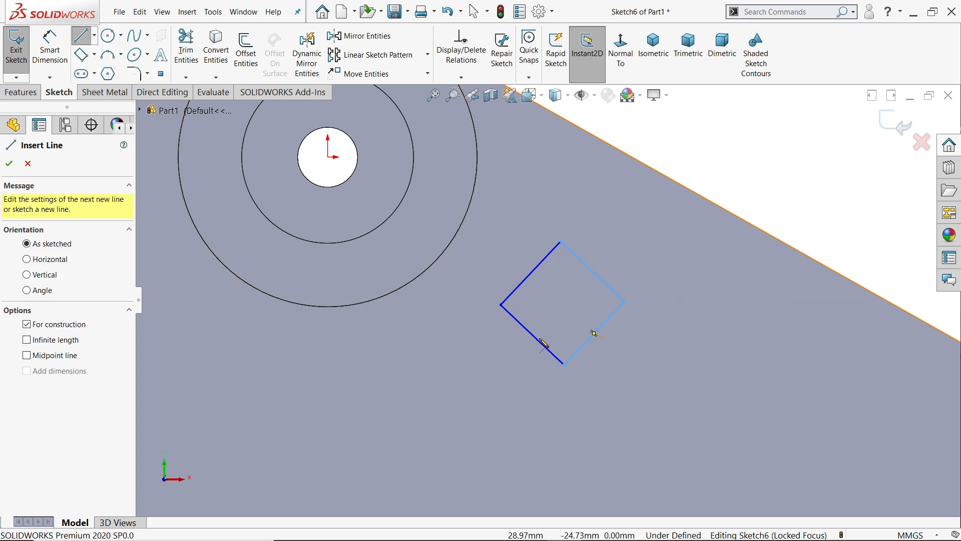
{"action": "left_click", "coordinate": [532, 334]}
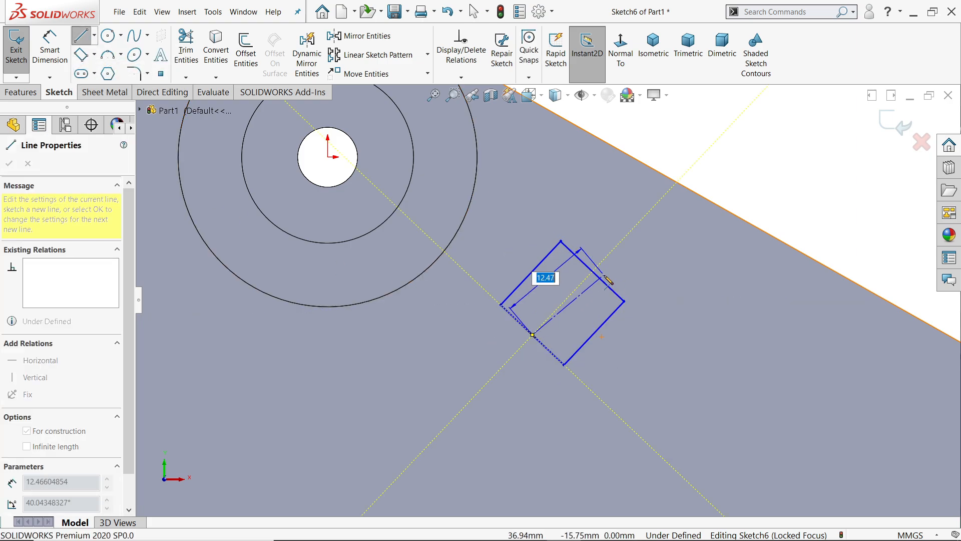
{"action": "left_click", "coordinate": [593, 271]}
{"action": "right_click", "coordinate": [617, 258]}
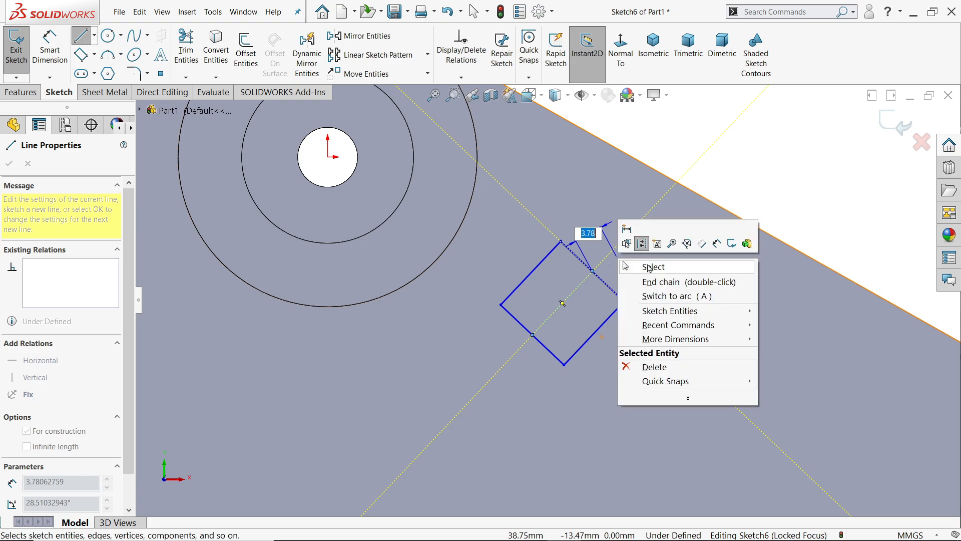
{"action": "left_click", "coordinate": [649, 269]}
{"action": "scroll", "coordinate": [586, 275], "scroll_direction": "up", "scroll_amount": 2}
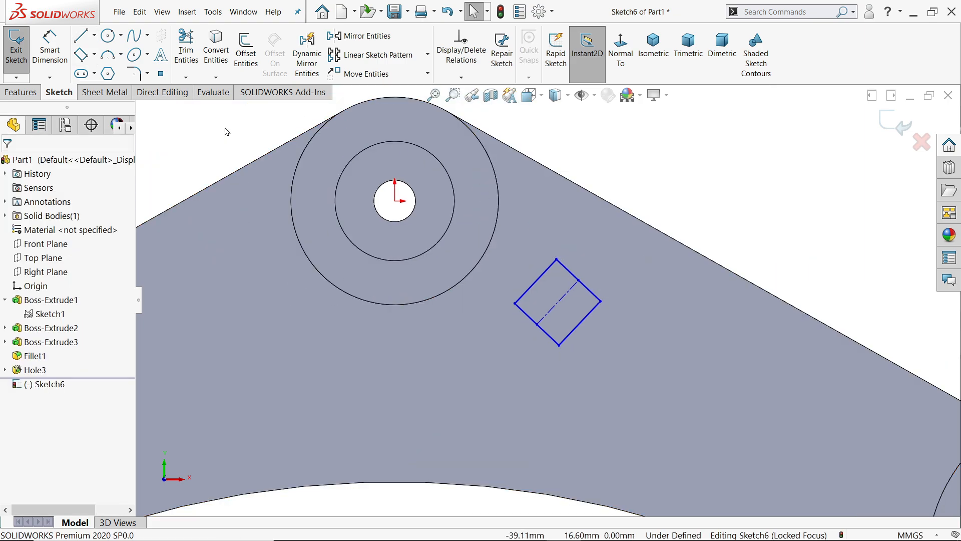
- Draw a vertical centerline about 15 mm long downward from the origin at the upper boss's centre
{"action": "left_click", "coordinate": [94, 35]}
{"action": "left_click", "coordinate": [103, 67]}
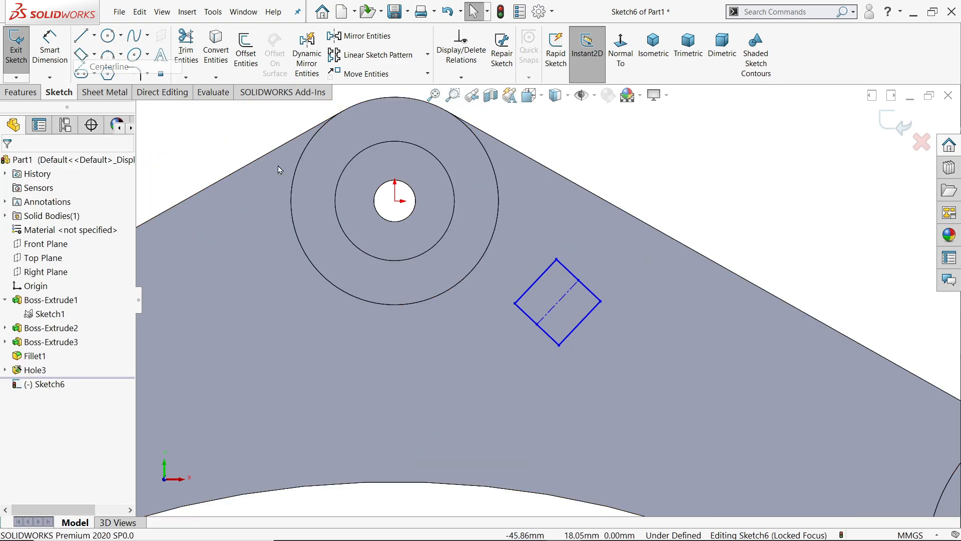
{"action": "left_click", "coordinate": [395, 201]}
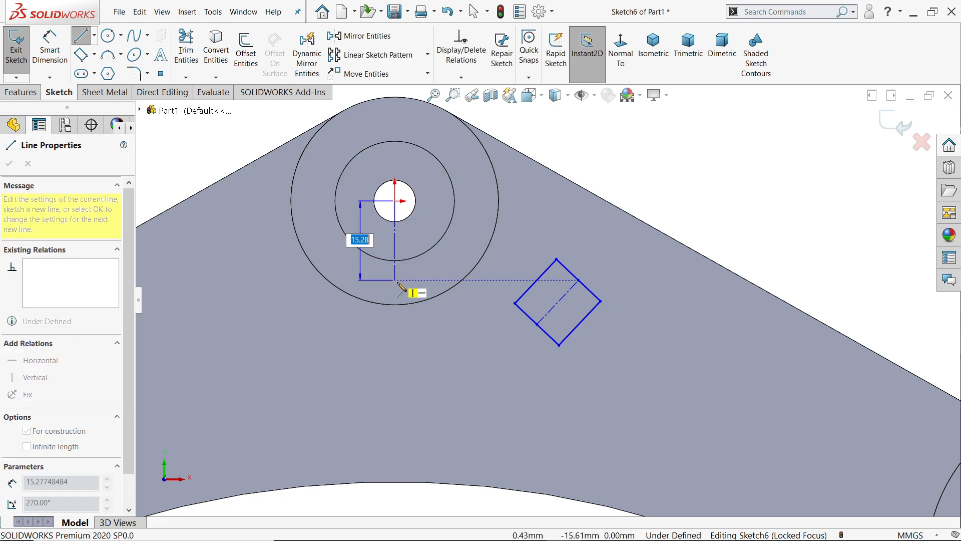
{"action": "left_click", "coordinate": [395, 280]}
{"action": "right_click", "coordinate": [420, 267]}
{"action": "left_click", "coordinate": [453, 276]}
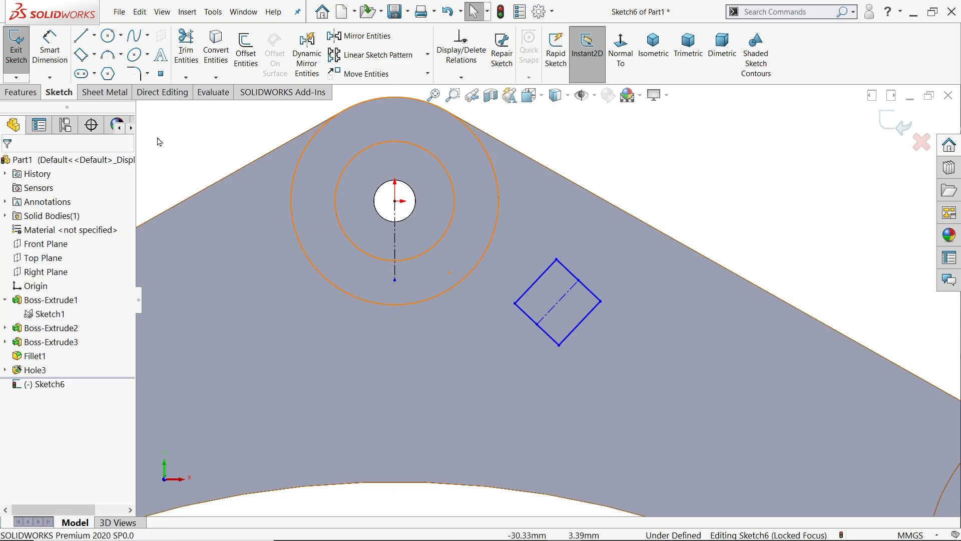
- Dimension the angle between the vertical centerline and the square's centerline as 40°
{"action": "left_click", "coordinate": [49, 50]}
{"action": "left_click", "coordinate": [395, 242]}
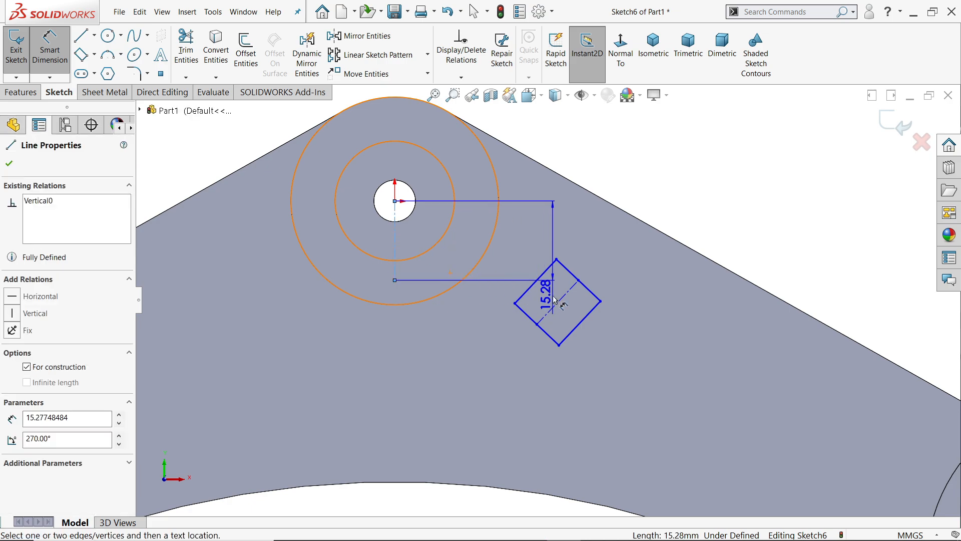
{"action": "left_click", "coordinate": [561, 299]}
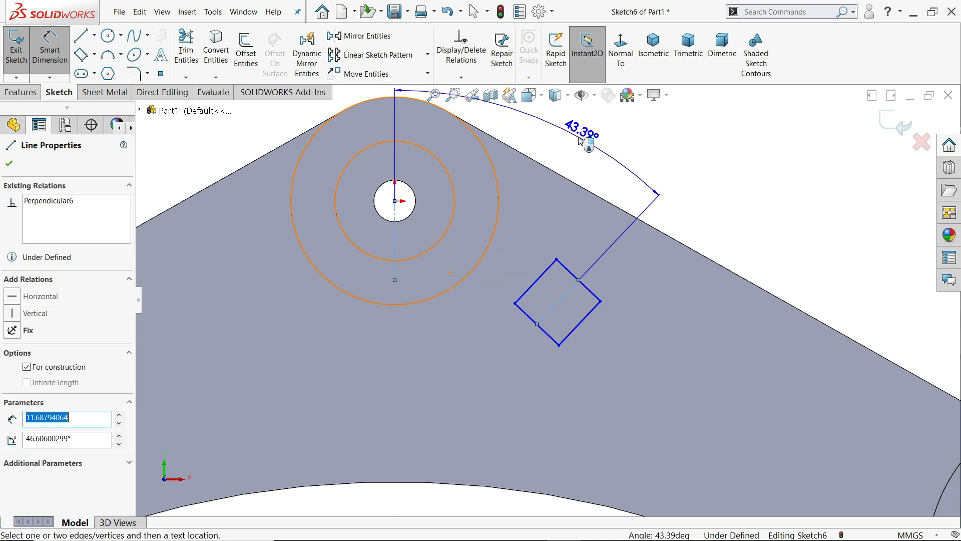
{"action": "left_click", "coordinate": [576, 134]}
{"action": "type", "text": "40"}
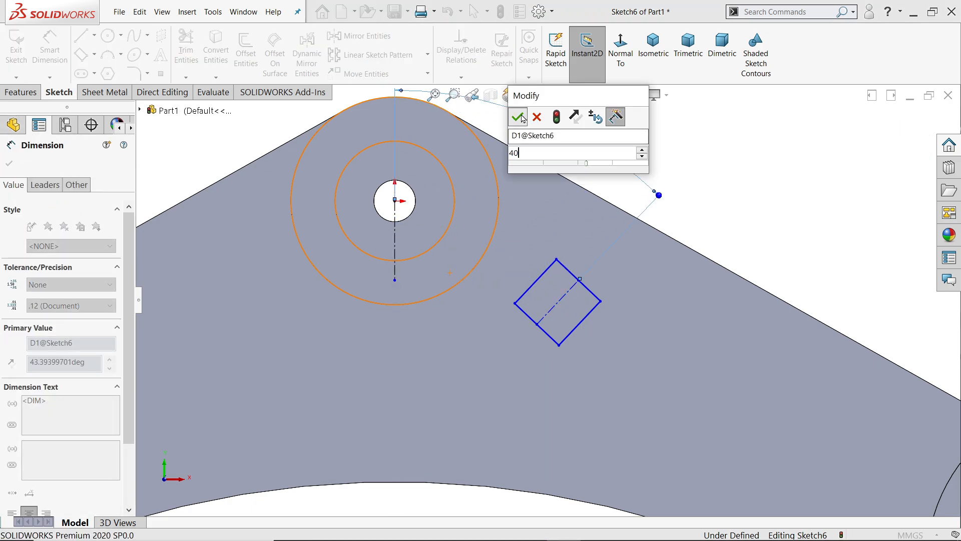
{"action": "key", "text": "Return"}
- Dimension the square's lower-right side as 10 mm
{"action": "left_click", "coordinate": [591, 324]}
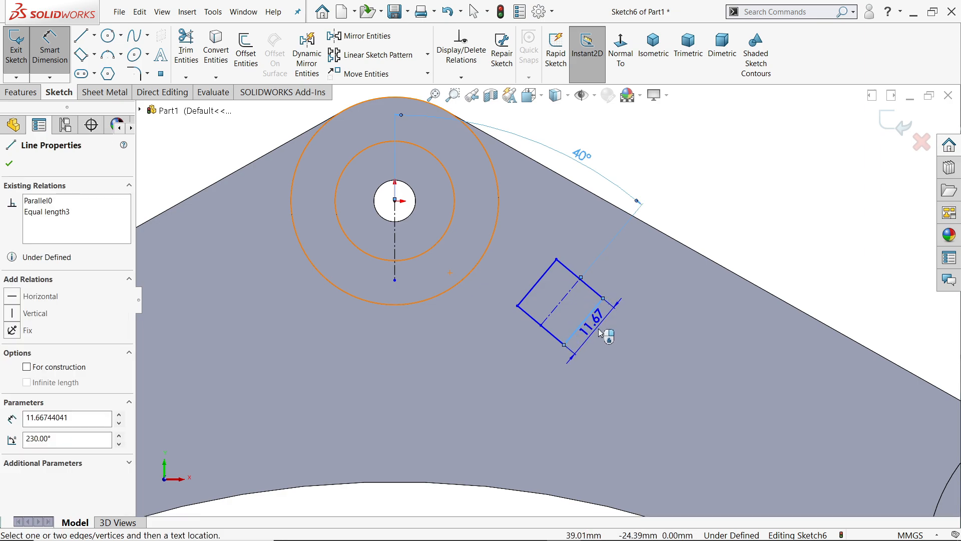
{"action": "left_click", "coordinate": [603, 331]}
{"action": "type", "text": "10"}
{"action": "key", "text": "Return"}
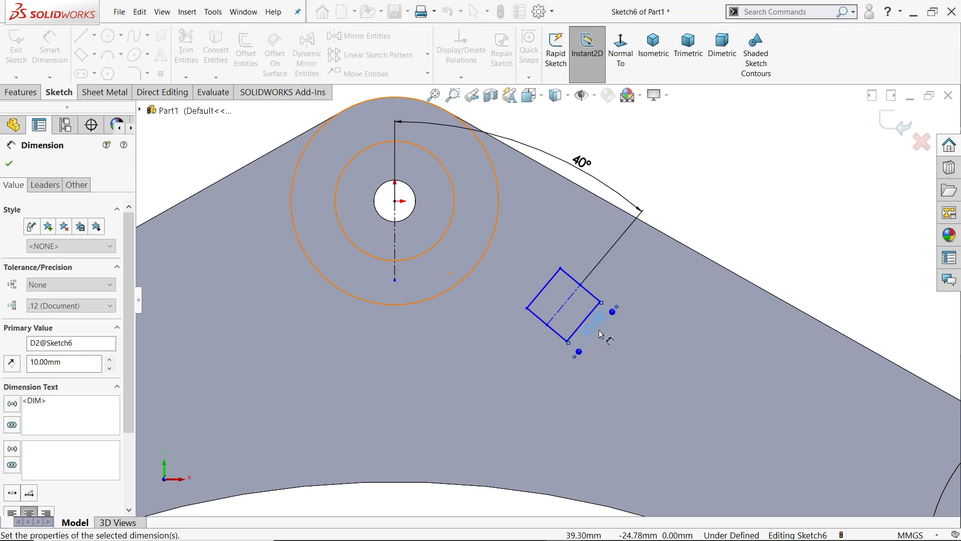
- Add a symmetric 70 mm dimension from the midpoint of the square's centerline across the vertical centerline
{"action": "scroll", "coordinate": [567, 311], "scroll_direction": "down", "scroll_amount": 2}
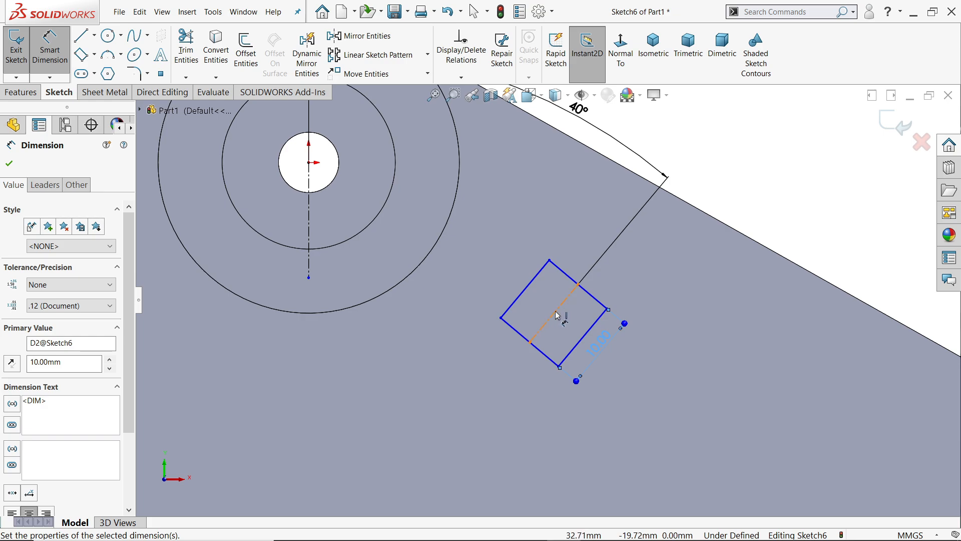
{"action": "left_click", "coordinate": [555, 314]}
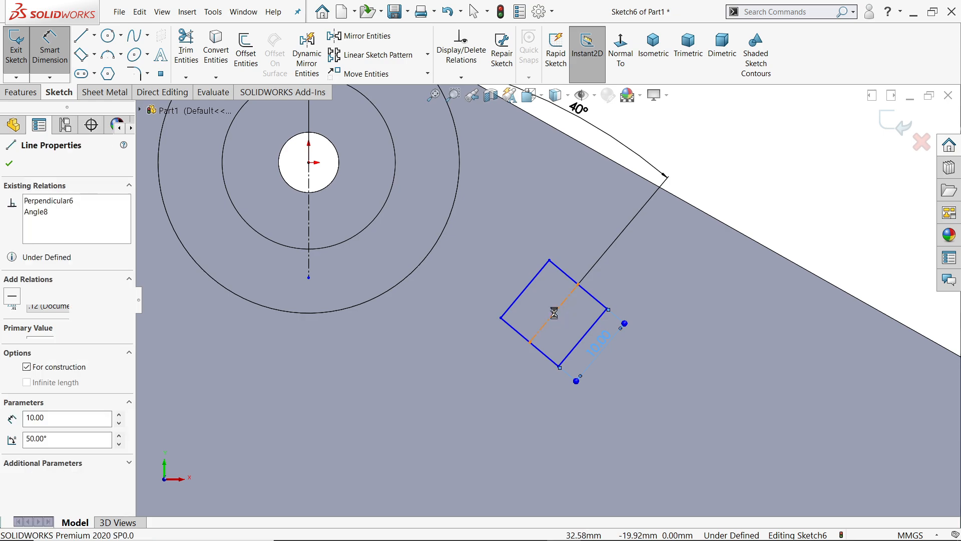
{"action": "left_click", "coordinate": [311, 242]}
{"action": "scroll", "coordinate": [546, 300], "scroll_direction": "up", "scroll_amount": 3}
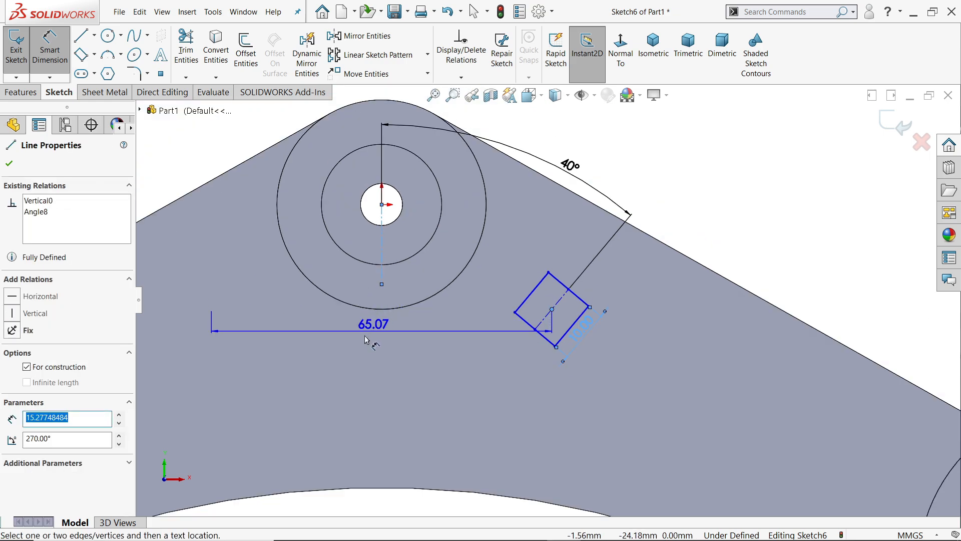
{"action": "left_click", "coordinate": [329, 357]}
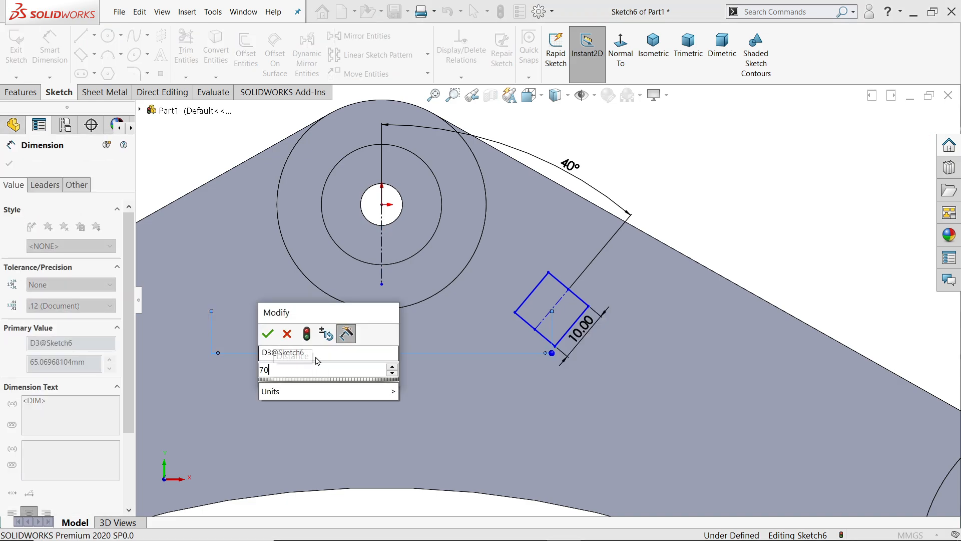
{"action": "left_click", "coordinate": [269, 338]}
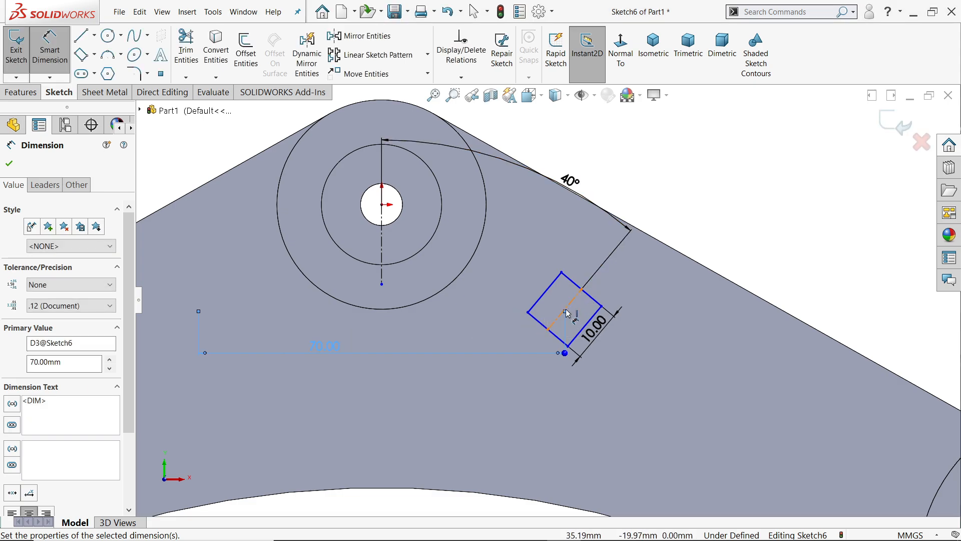
{"action": "key", "text": "Escape"}
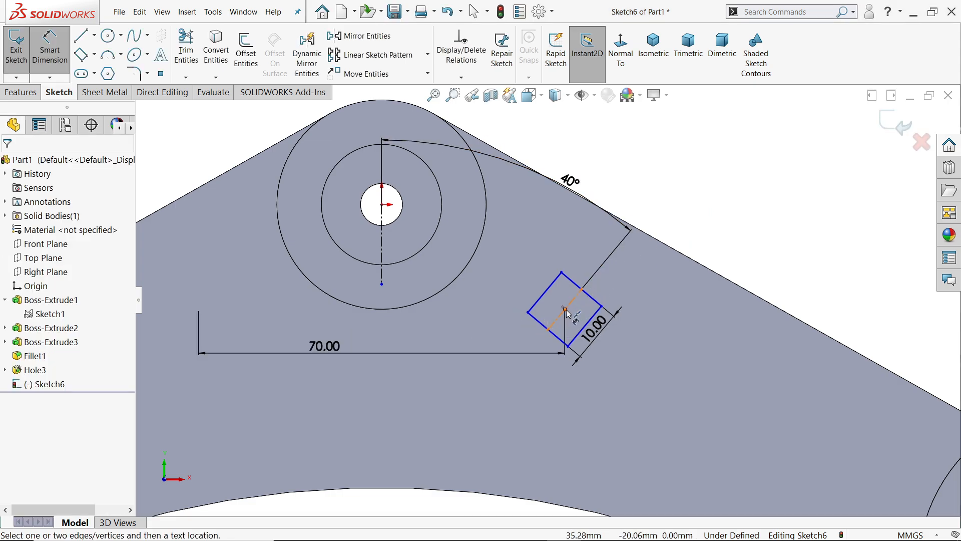
- Dimension the vertical distance from the origin to the square's centre as 15 mm
{"action": "left_click", "coordinate": [566, 312]}
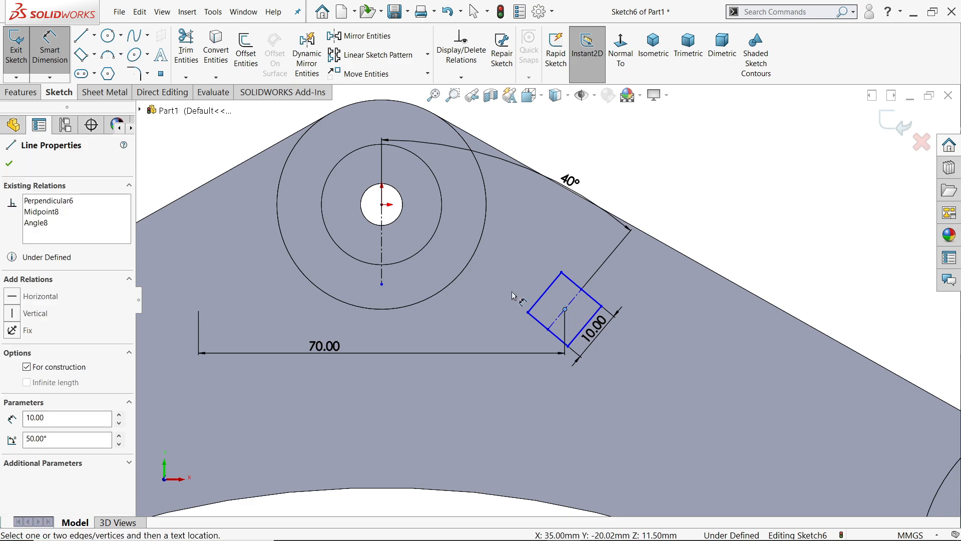
{"action": "left_click", "coordinate": [383, 207]}
{"action": "left_click", "coordinate": [739, 246]}
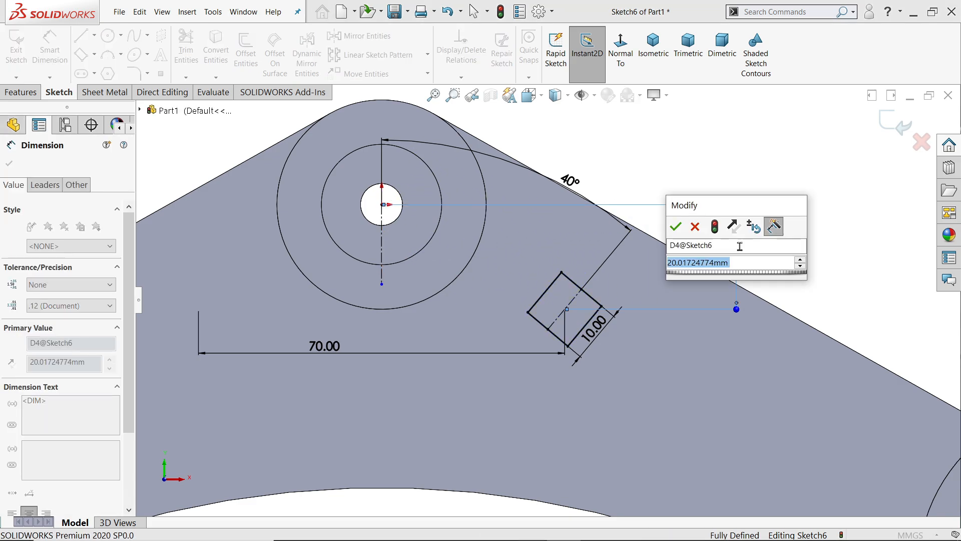
{"action": "type", "text": "15"}
{"action": "left_click", "coordinate": [676, 227]}
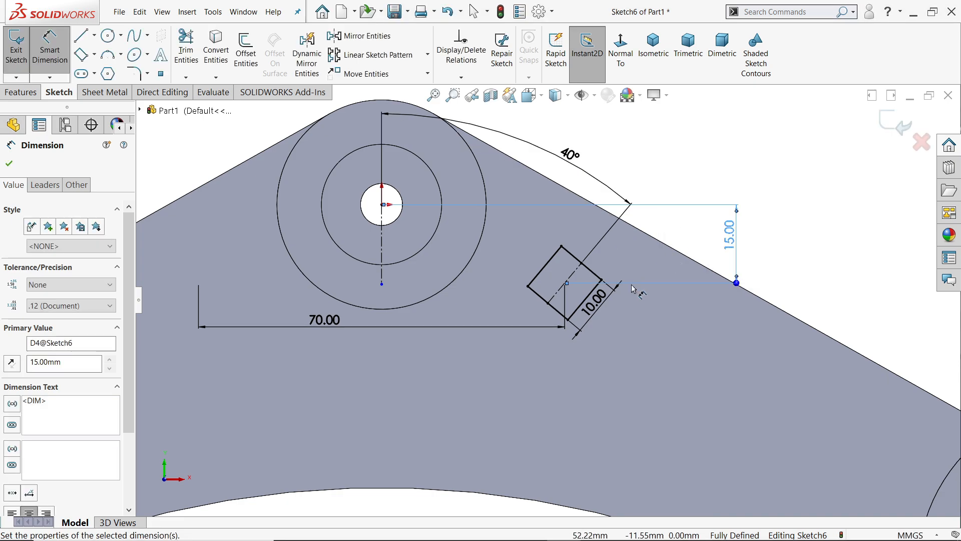
- Finish dimensioning the 10 mm square and close its sketch
{"action": "key", "text": "Escape"}
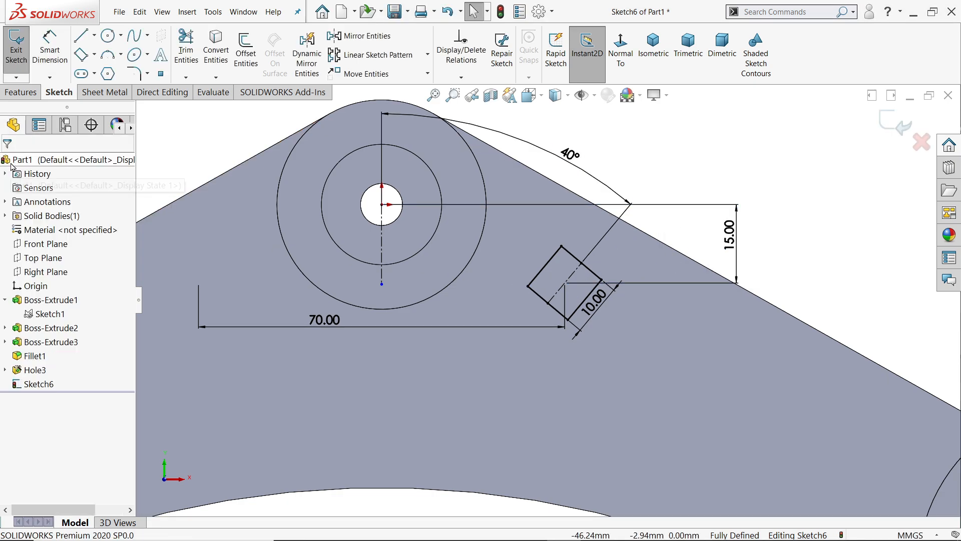
{"action": "scroll", "coordinate": [598, 266], "scroll_direction": "up", "scroll_amount": 3}
{"action": "scroll", "coordinate": [603, 268], "scroll_direction": "down", "scroll_amount": 1}
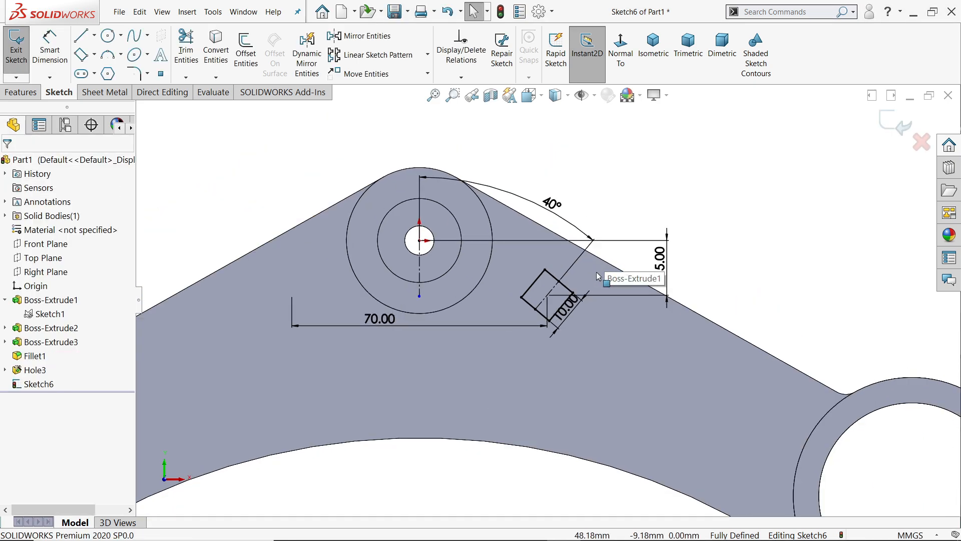
{"action": "left_click", "coordinate": [906, 126]}
- Create a reference plane offset 18 mm outward from the bracket's front web face
{"action": "left_click", "coordinate": [507, 76]}
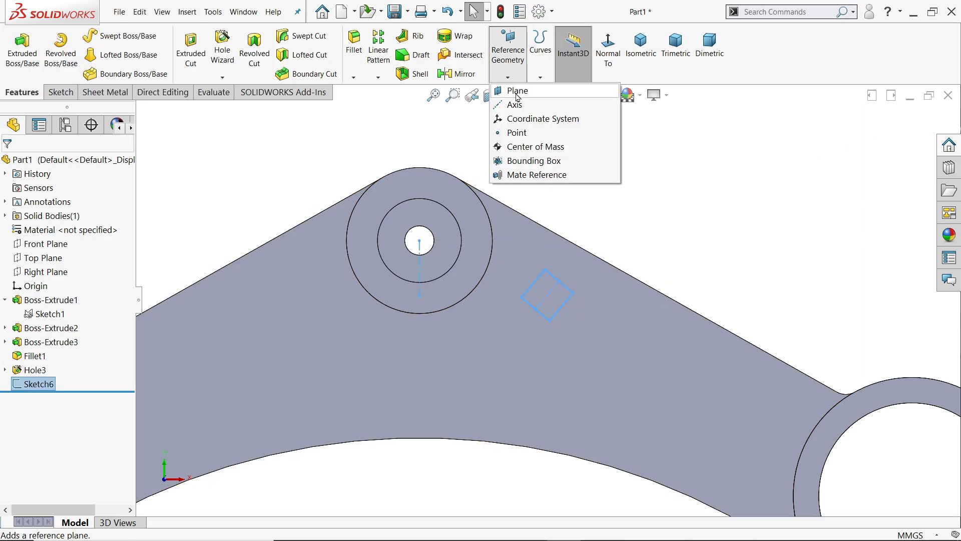
{"action": "left_click", "coordinate": [517, 90]}
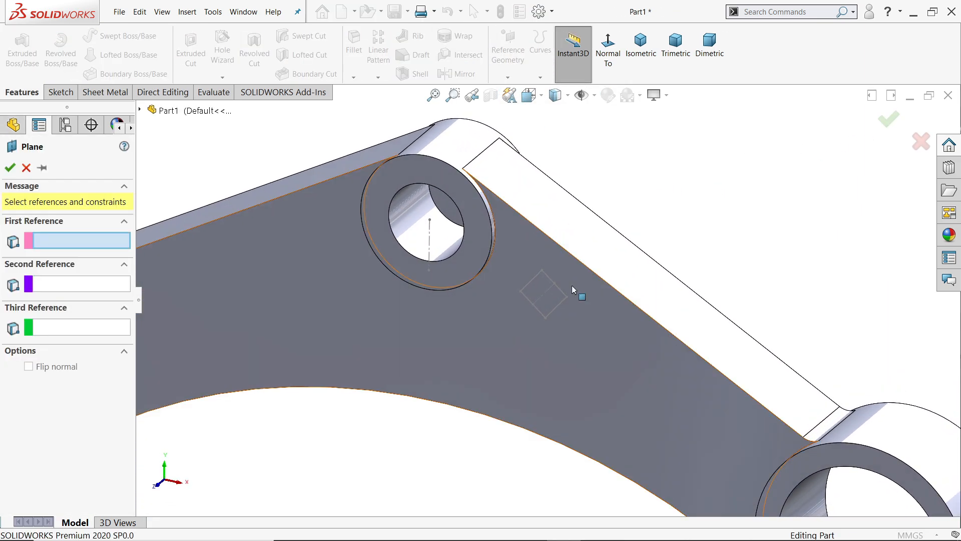
{"action": "left_click", "coordinate": [589, 304]}
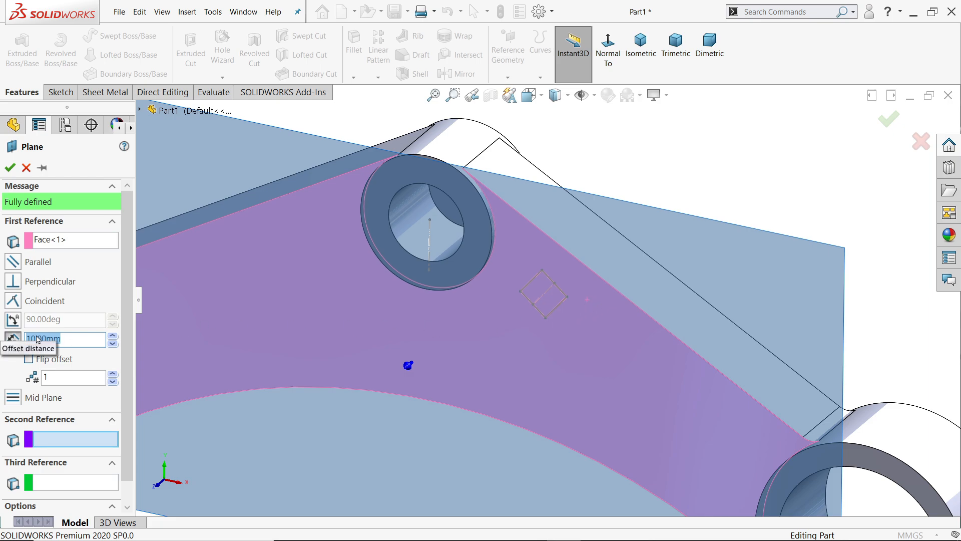
{"action": "type", "text": "18"}
{"action": "key", "text": "Return"}
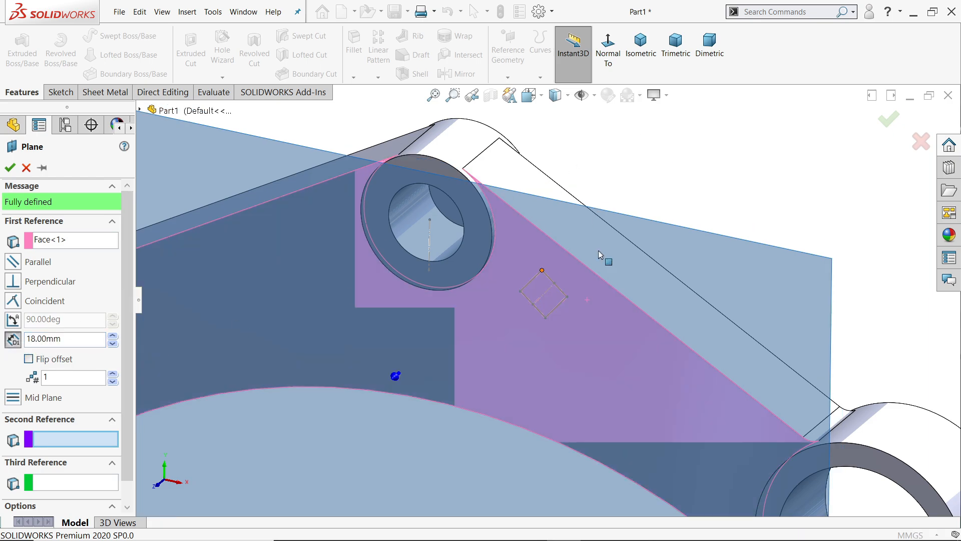
{"action": "middle_click_drag", "start_coordinate": [608, 260], "coordinate": [637, 199]}
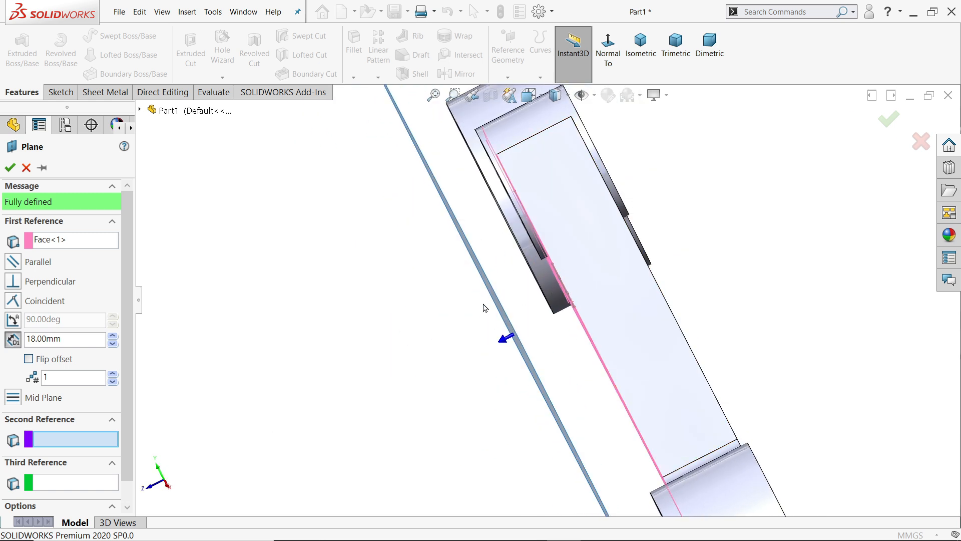
{"action": "left_click", "coordinate": [9, 167]}
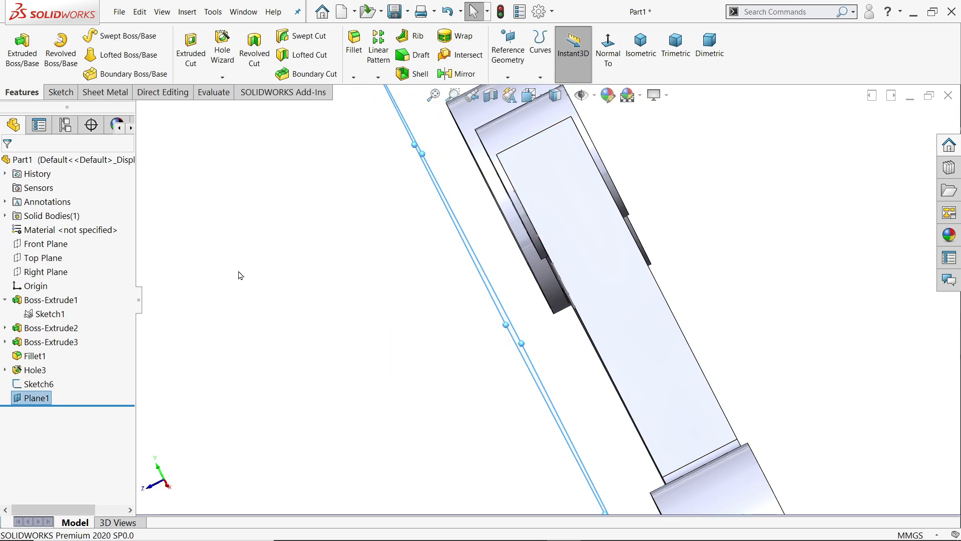
- Start a sketch on the new offset plane and offset the square's outline 2 mm inward as a closed chain
{"action": "left_click", "coordinate": [59, 92]}
{"action": "left_click", "coordinate": [16, 45]}
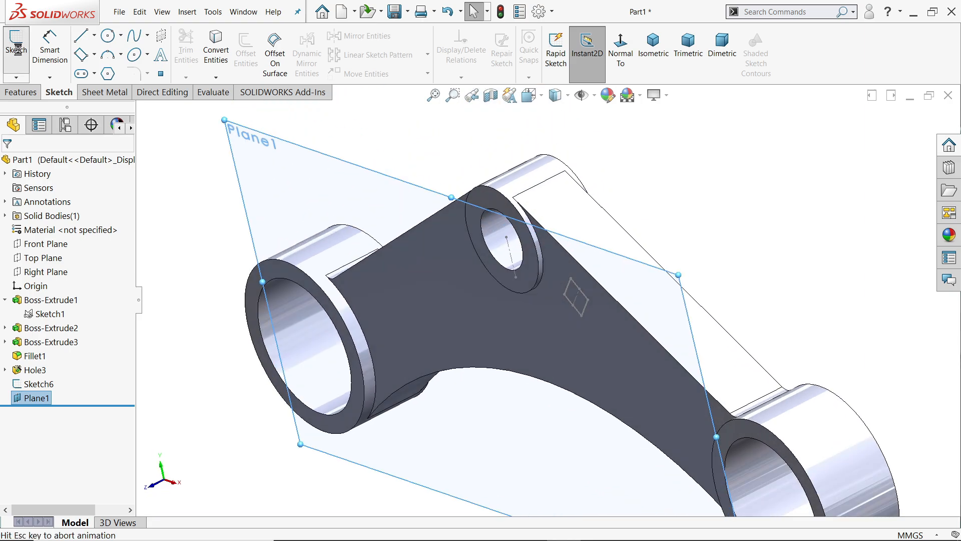
{"action": "scroll", "coordinate": [595, 265], "scroll_direction": "down", "scroll_amount": 10}
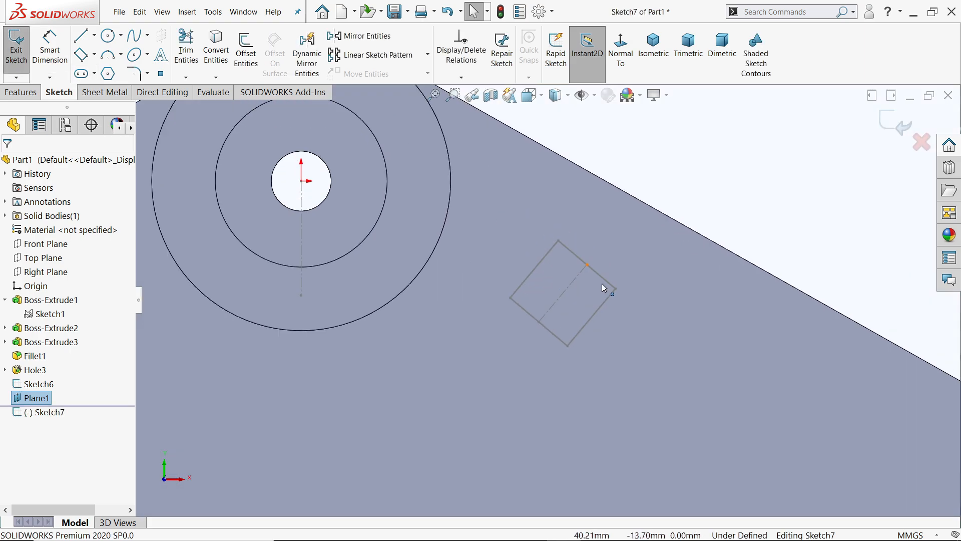
{"action": "left_click", "coordinate": [250, 59]}
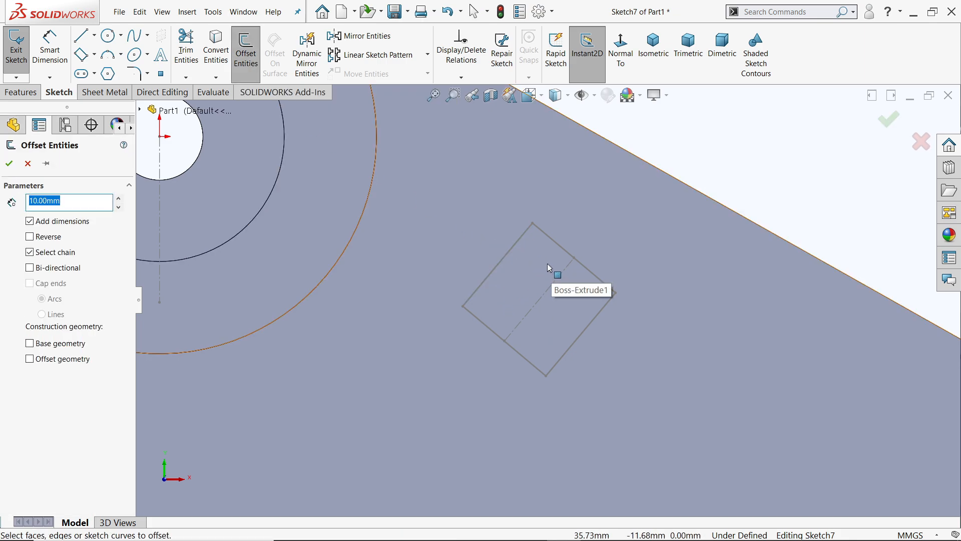
{"action": "type", "text": "2"}
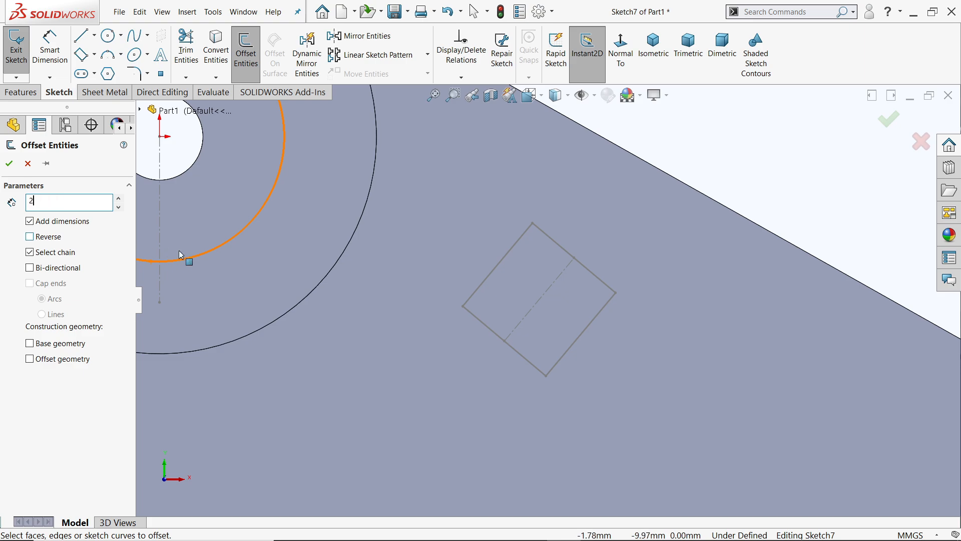
{"action": "left_click", "coordinate": [602, 284]}
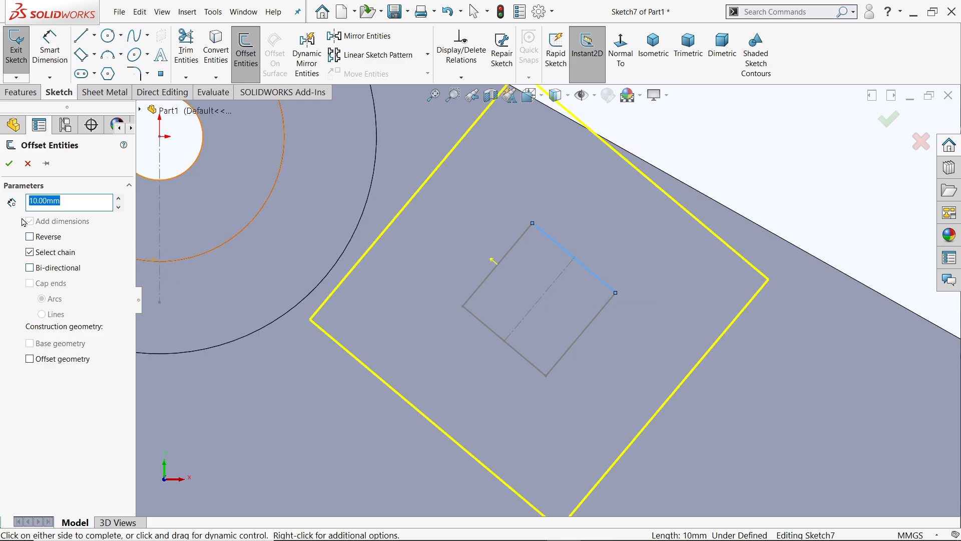
{"action": "type", "text": "2"}
{"action": "key", "text": "Return"}
{"action": "left_click", "coordinate": [29, 237]}
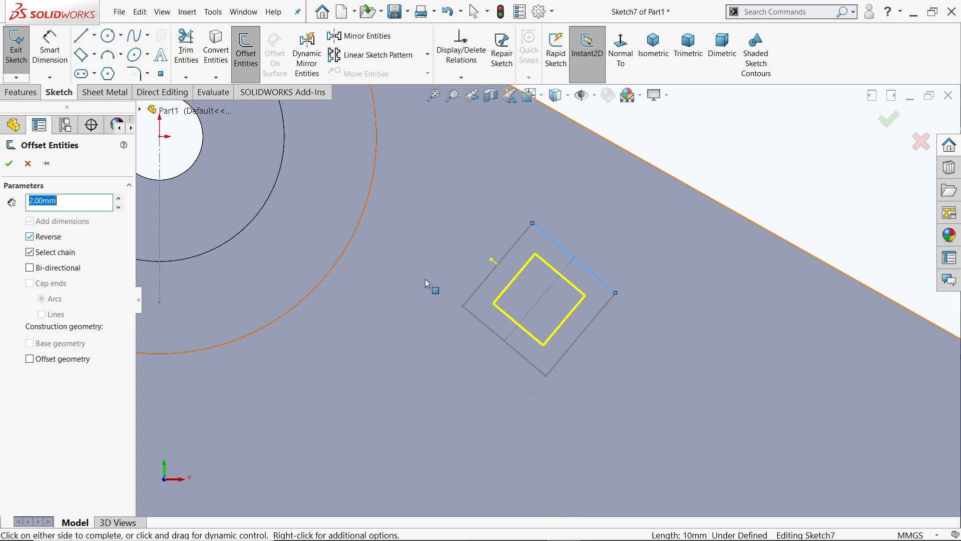
{"action": "left_click", "coordinate": [9, 164]}
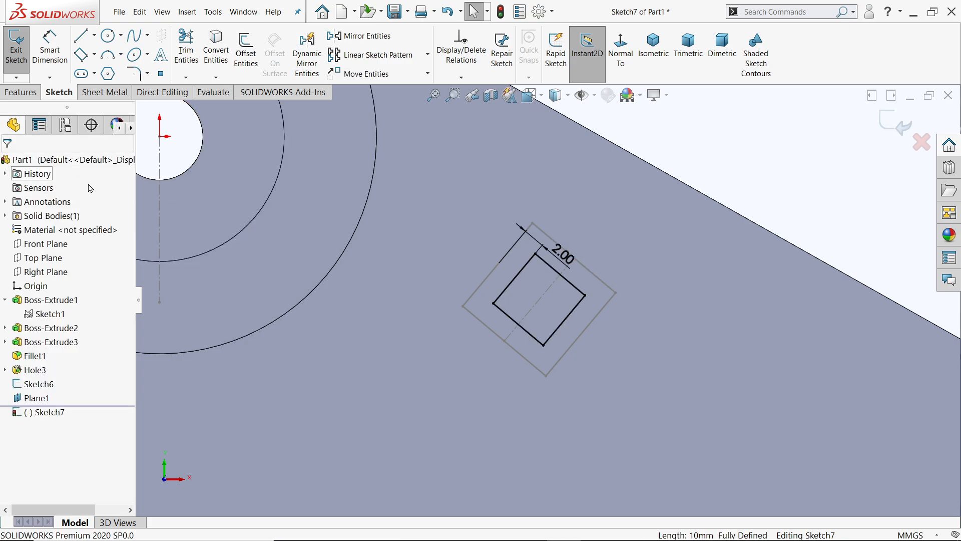
- Add a driven dimension to the inner square's lower-right side and close the sketch
{"action": "left_click", "coordinate": [50, 50]}
{"action": "scroll", "coordinate": [576, 321], "scroll_direction": "down", "scroll_amount": 2}
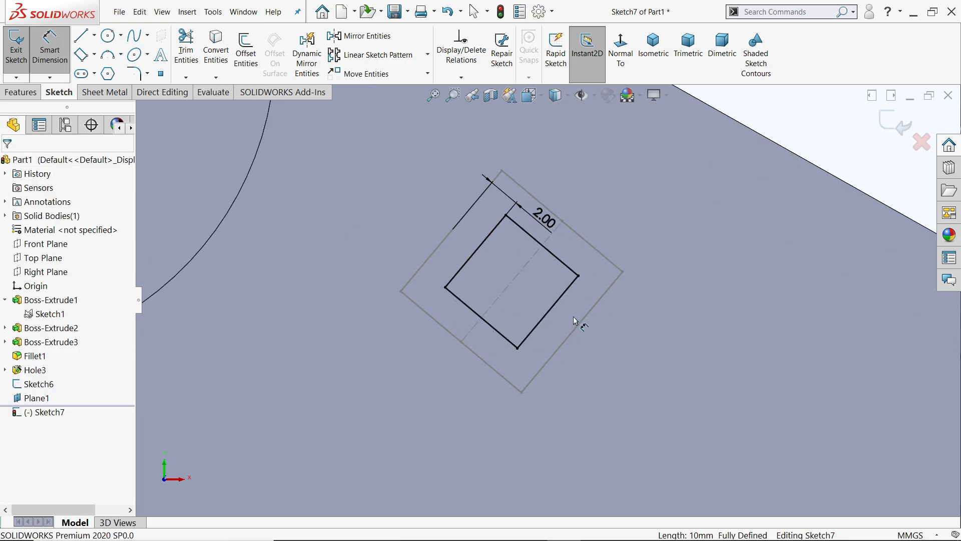
{"action": "left_click", "coordinate": [553, 305]}
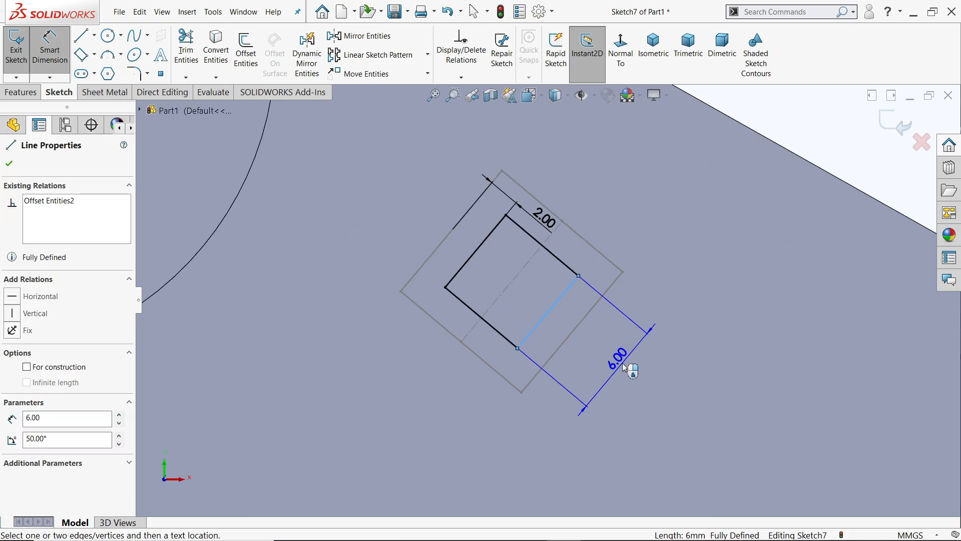
{"action": "left_click", "coordinate": [625, 368]}
{"action": "left_click", "coordinate": [534, 171]}
{"action": "scroll", "coordinate": [560, 290], "scroll_direction": "up", "scroll_amount": 3}
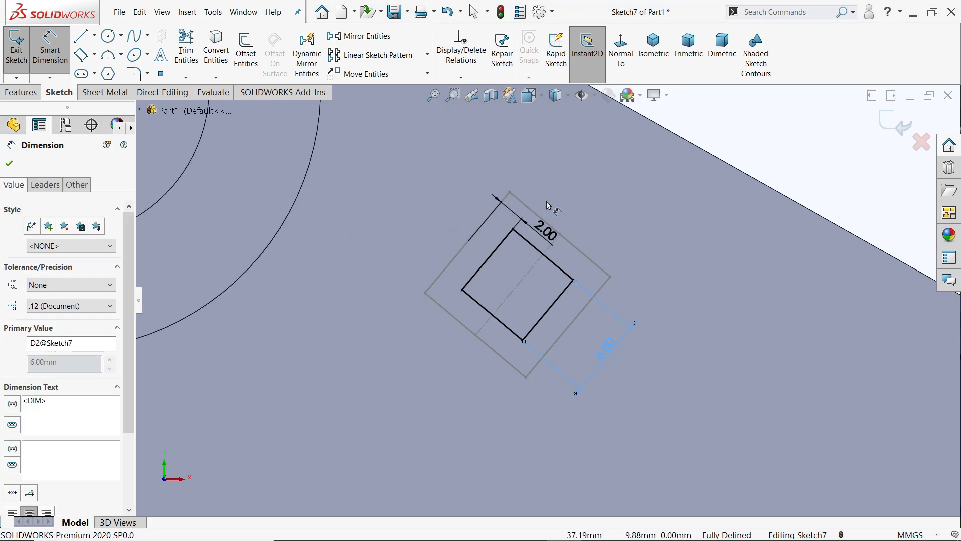
{"action": "middle_click_drag", "start_coordinate": [609, 268], "coordinate": [557, 304]}
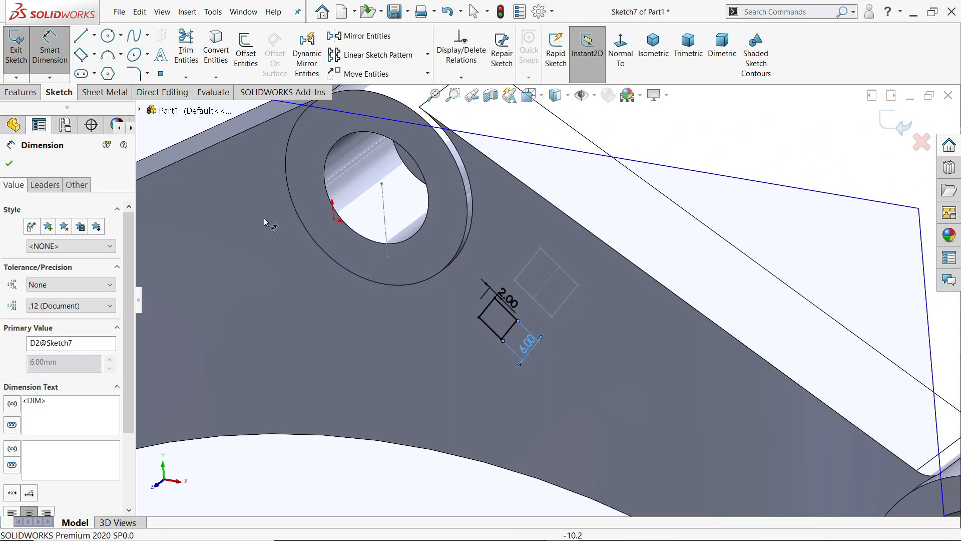
{"action": "left_click", "coordinate": [9, 163]}
{"action": "key", "text": "Escape"}
{"action": "left_click", "coordinate": [895, 123]}
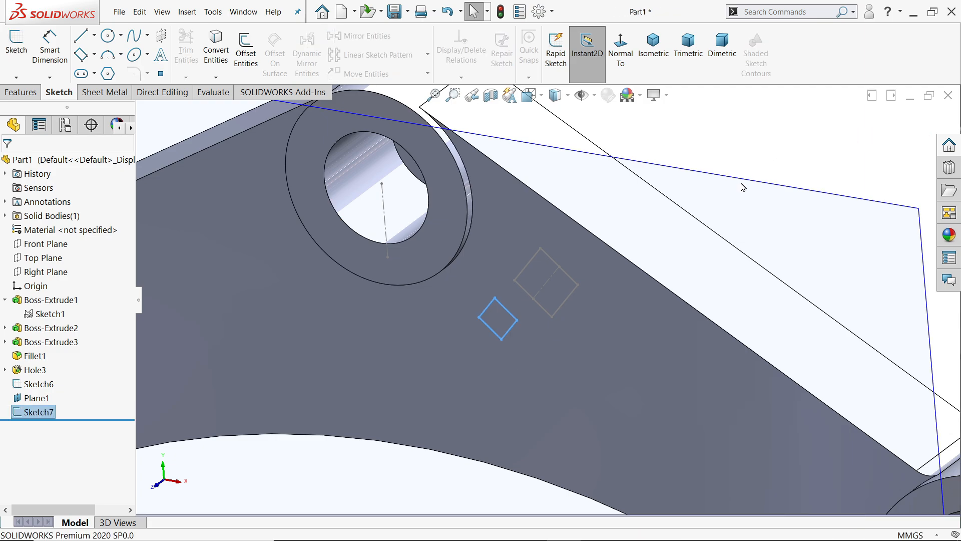
- Loft a solid post between the small and large square profiles, aligning the connectors at matching corners to remove the twist
{"action": "left_click", "coordinate": [21, 92]}
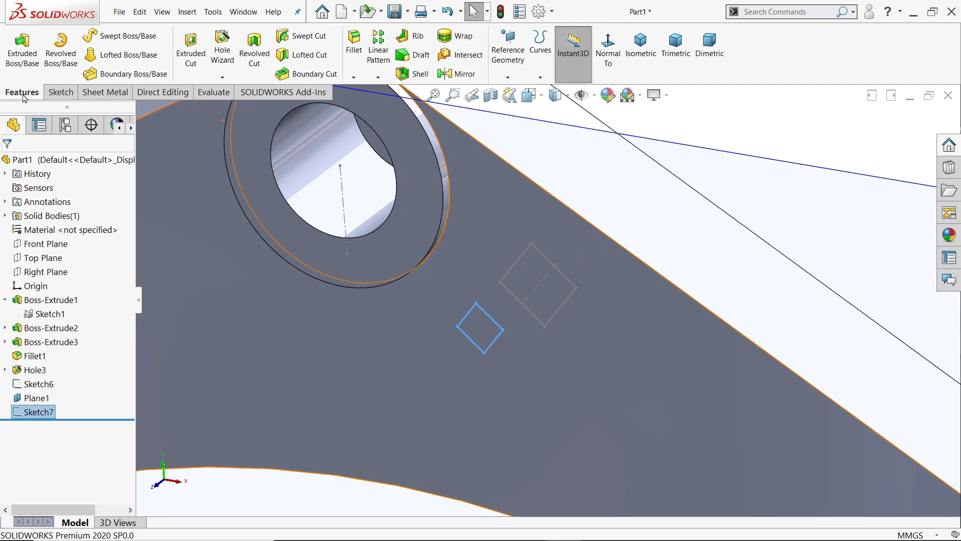
{"action": "left_click", "coordinate": [129, 59]}
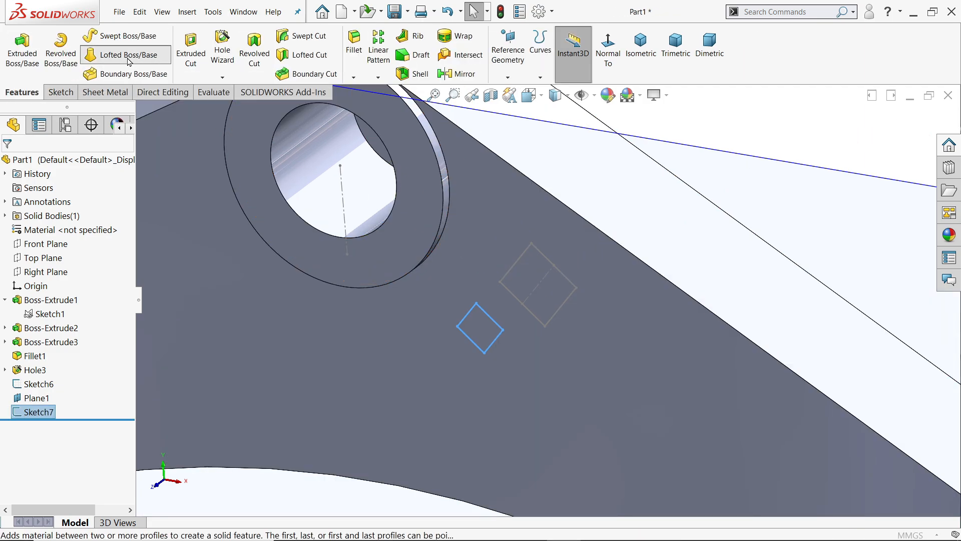
{"action": "scroll", "coordinate": [520, 327], "scroll_direction": "down", "scroll_amount": 3}
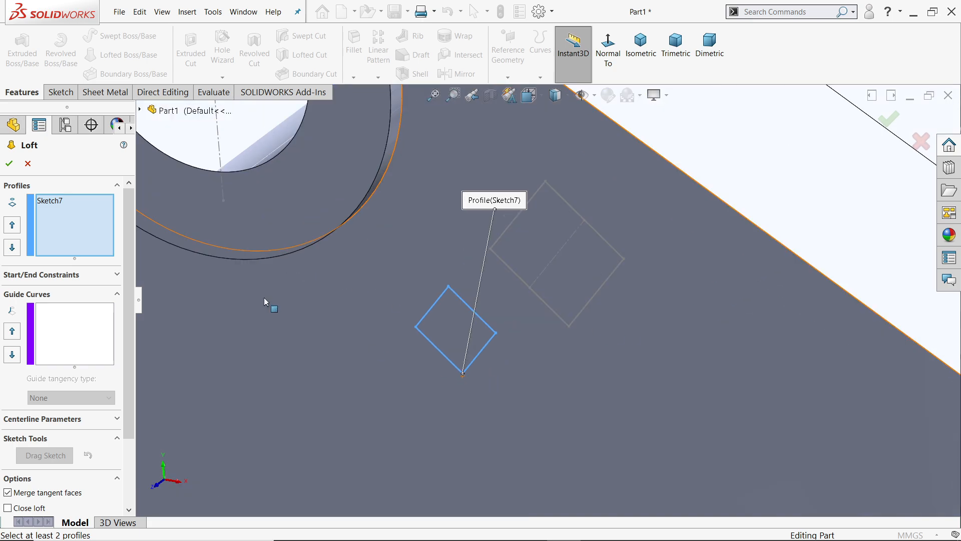
{"action": "left_click", "coordinate": [570, 327]}
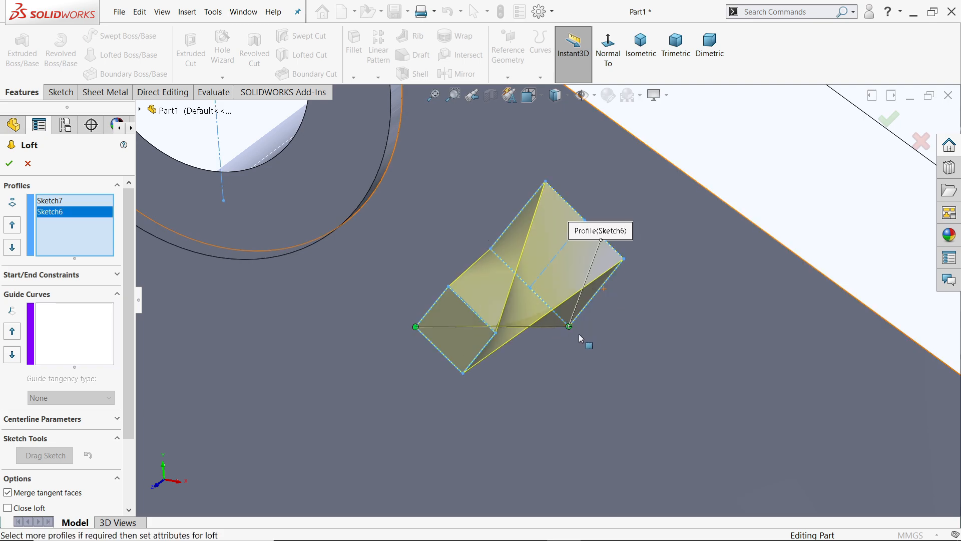
{"action": "left_click_drag", "start_coordinate": [416, 330], "coordinate": [456, 373]}
{"action": "middle_click_drag", "start_coordinate": [466, 381], "coordinate": [517, 299]}
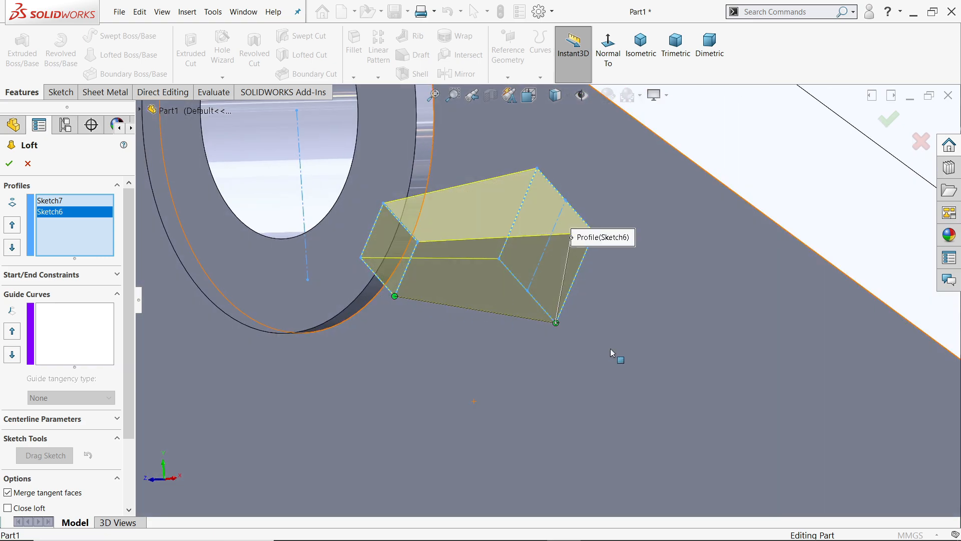
{"action": "middle_click_drag", "start_coordinate": [490, 269], "coordinate": [370, 338]}
{"action": "middle_click_drag", "start_coordinate": [581, 360], "coordinate": [634, 317]}
{"action": "left_click", "coordinate": [15, 164]}
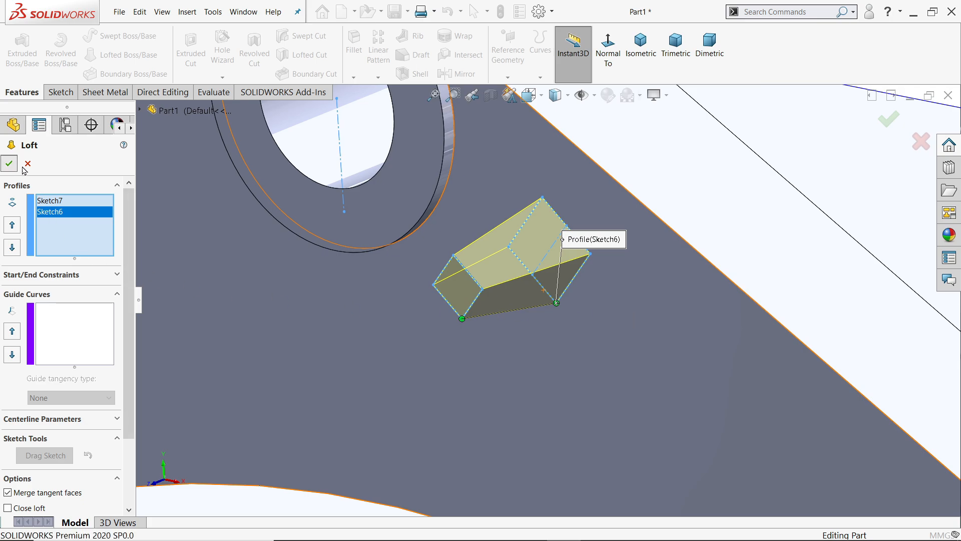
- Switch the model to less reflective shading and hide the offset reference plane
{"action": "scroll", "coordinate": [588, 286], "scroll_direction": "up", "scroll_amount": 6}
{"action": "left_click", "coordinate": [671, 210]}
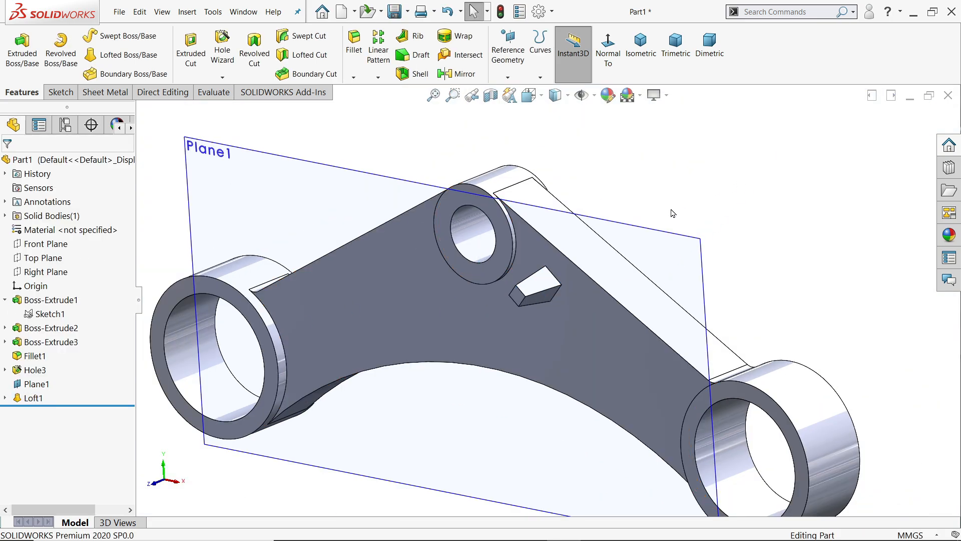
{"action": "left_click", "coordinate": [668, 97]}
{"action": "left_click", "coordinate": [682, 116]}
{"action": "scroll", "coordinate": [591, 241], "scroll_direction": "down", "scroll_amount": 3}
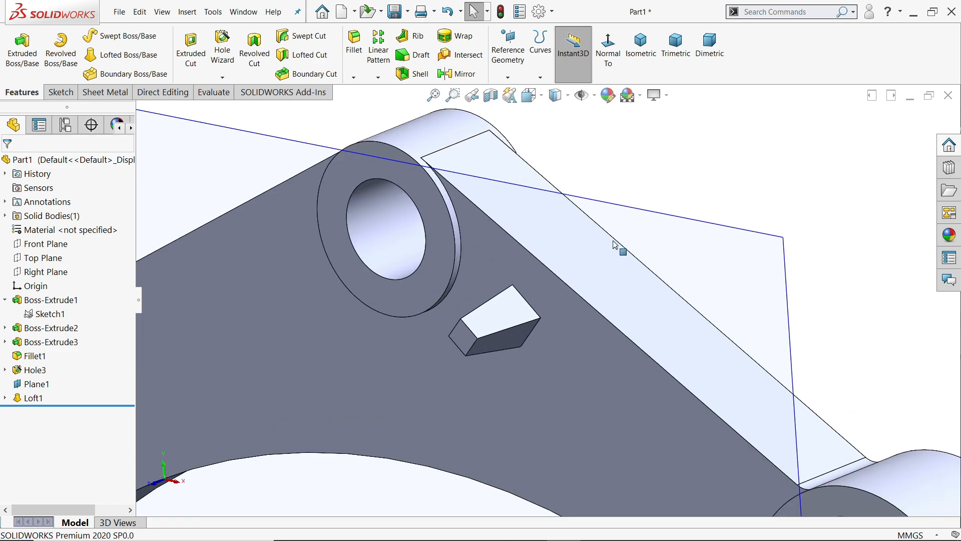
{"action": "left_click", "coordinate": [653, 216]}
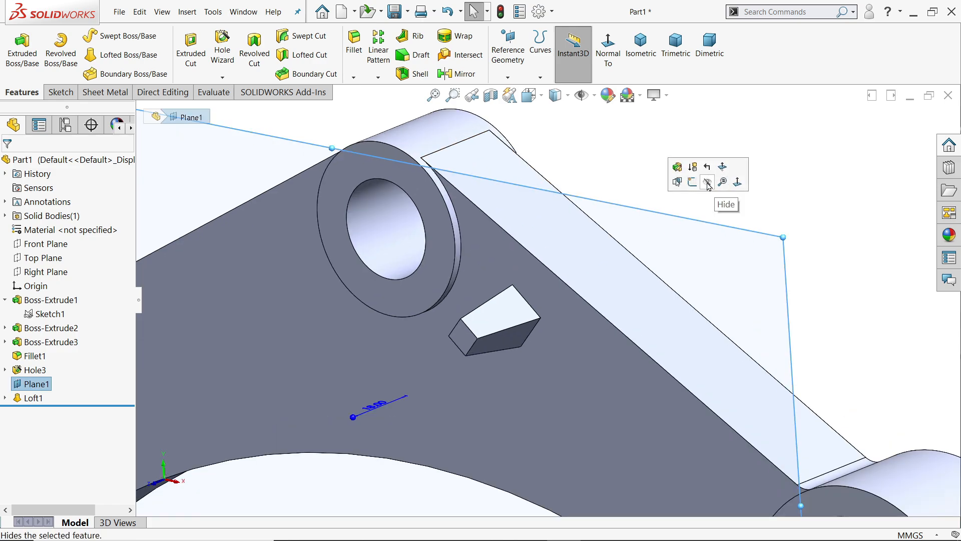
{"action": "left_click", "coordinate": [707, 185]}
{"action": "middle_click_drag", "start_coordinate": [533, 326], "coordinate": [562, 326]}
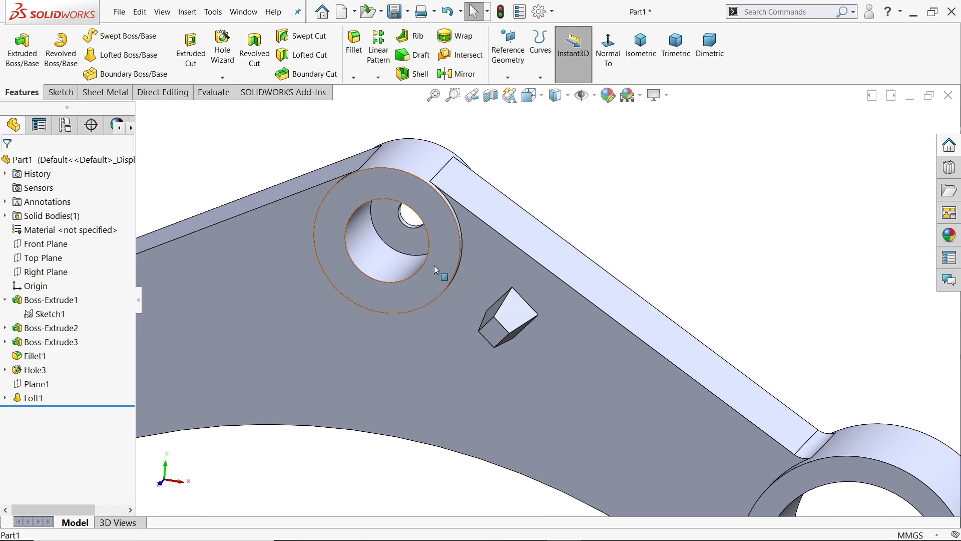
- Mirror the lofted square post about the Right Plane
{"action": "left_click", "coordinate": [456, 73]}
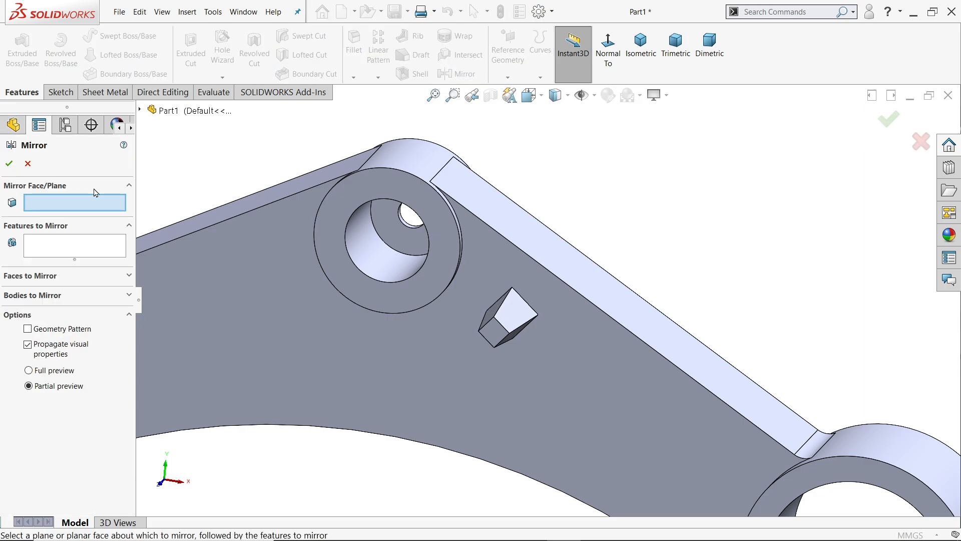
{"action": "left_click", "coordinate": [141, 110]}
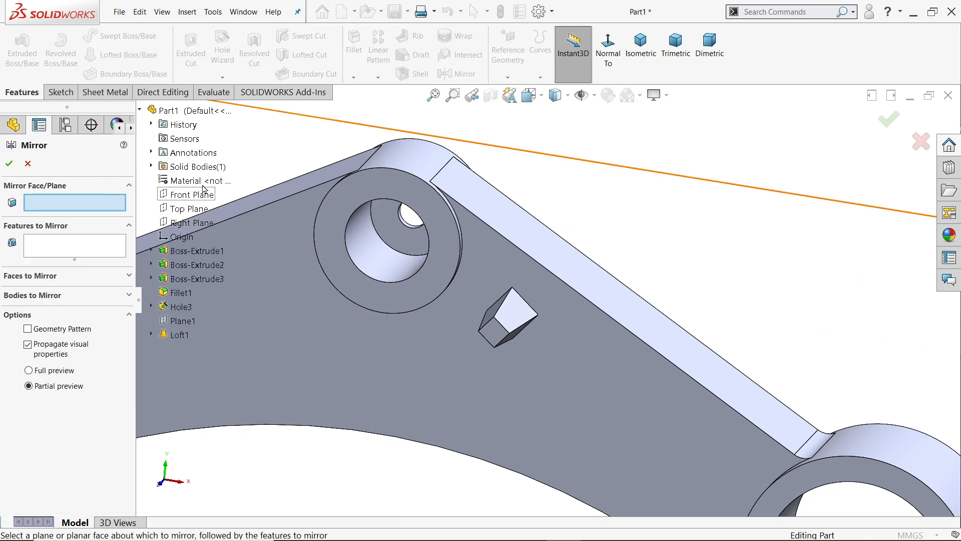
{"action": "left_click", "coordinate": [203, 223]}
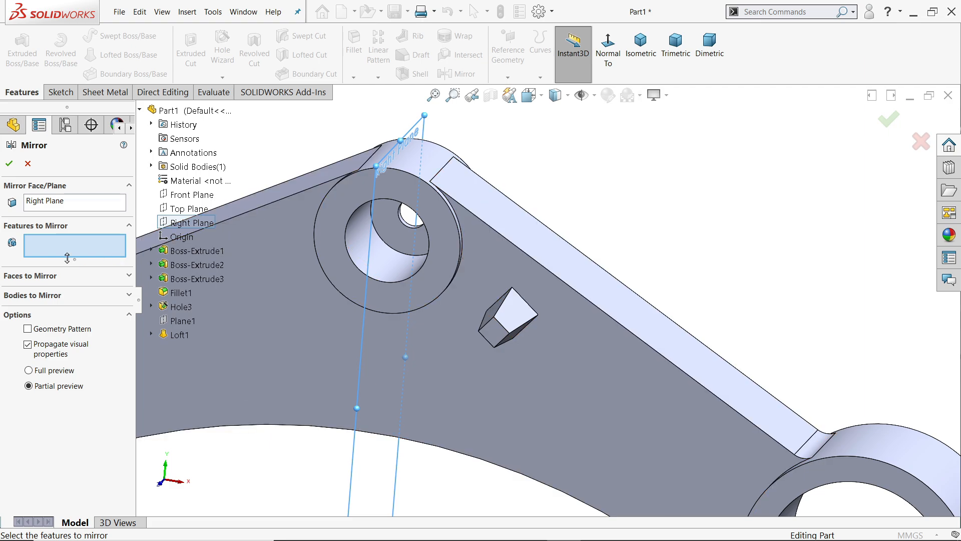
{"action": "left_click", "coordinate": [157, 333]}
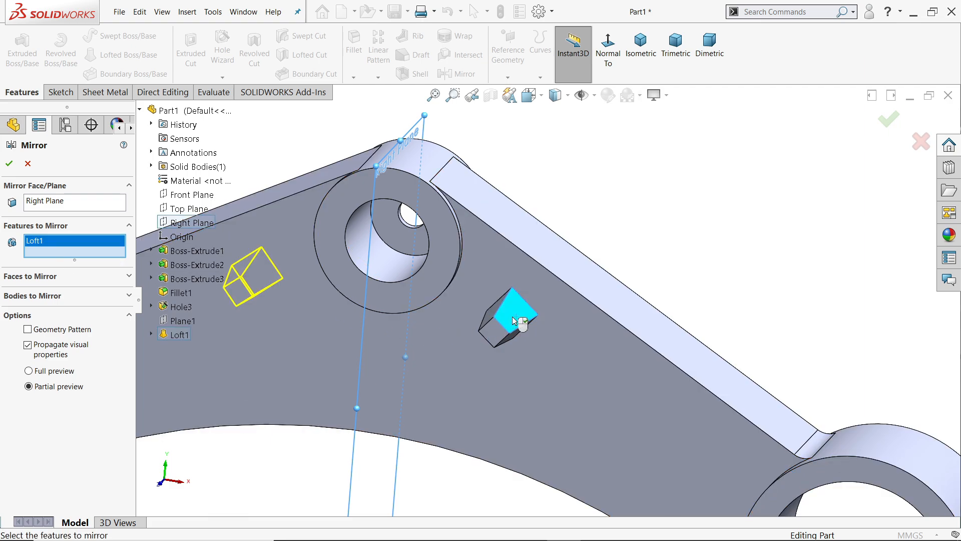
{"action": "key", "text": "f"}
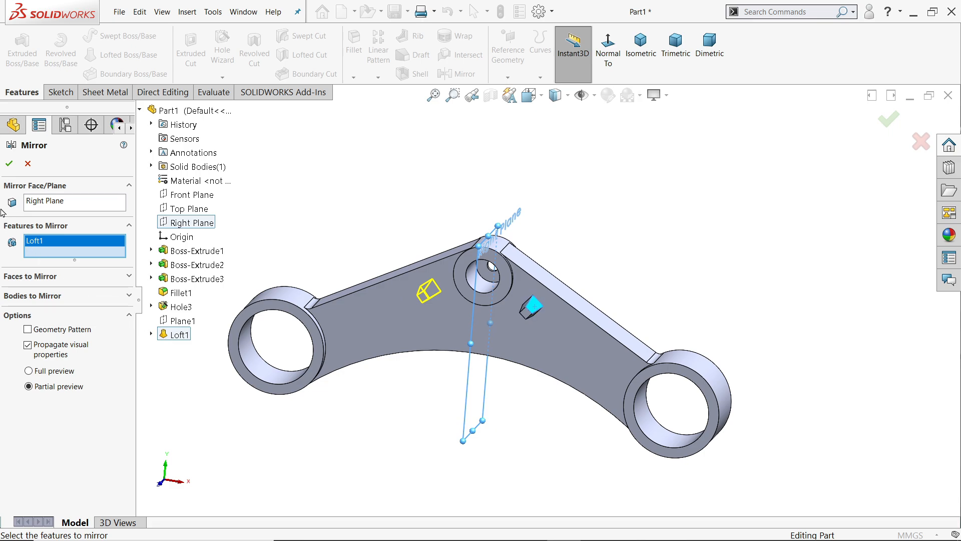
{"action": "left_click", "coordinate": [9, 163]}
- Check the two M5 lugs in the drawing open in Photos, and start a SOLIDWORKS sketch on the plate's flat back face
{"action": "scroll", "coordinate": [457, 335], "scroll_direction": "down", "scroll_amount": 5}
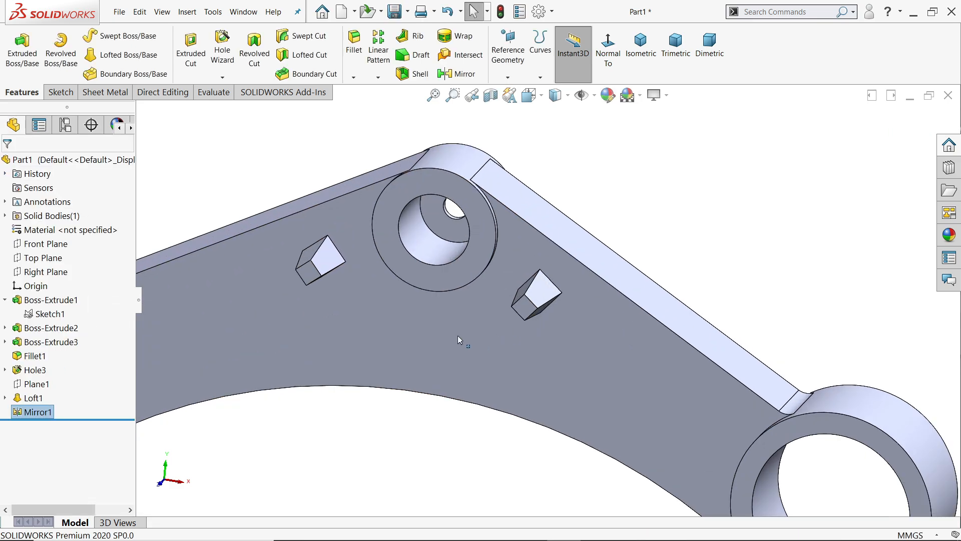
{"action": "mouse_move", "coordinate": [489, 269]}
{"action": "middle_mouse_down"}
{"action": "mouse_move", "coordinate": [491, 222]}
{"action": "mouse_move", "coordinate": [455, 330]}
{"action": "middle_mouse_up"}
{"action": "key", "text": "alt+Tab"}
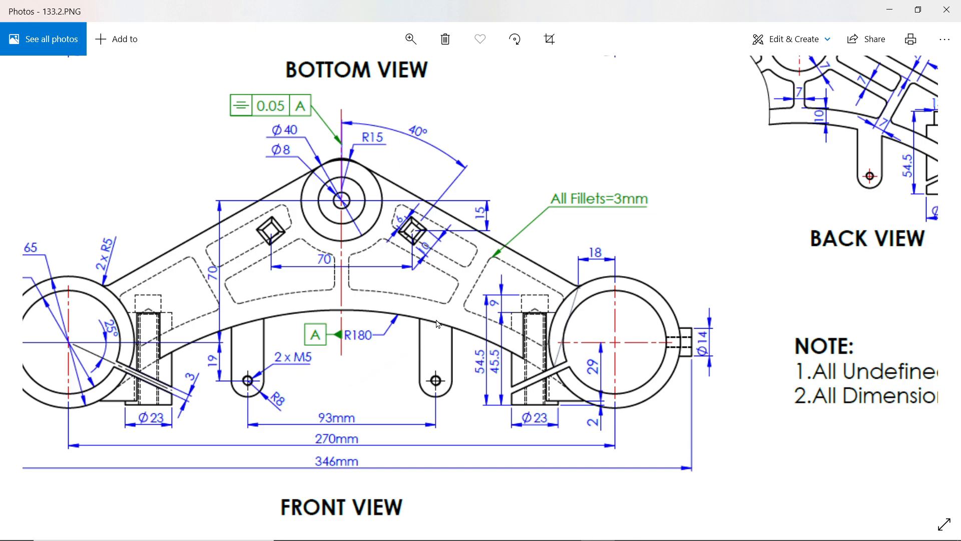
{"action": "scroll", "coordinate": [485, 237], "scroll_direction": "up", "scroll_amount": 5}
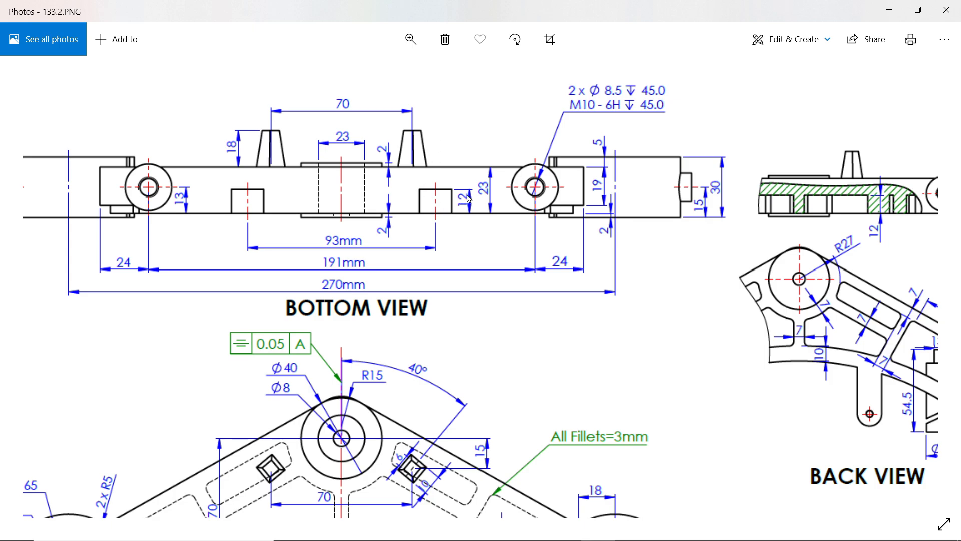
{"action": "key", "text": "alt+Tab"}
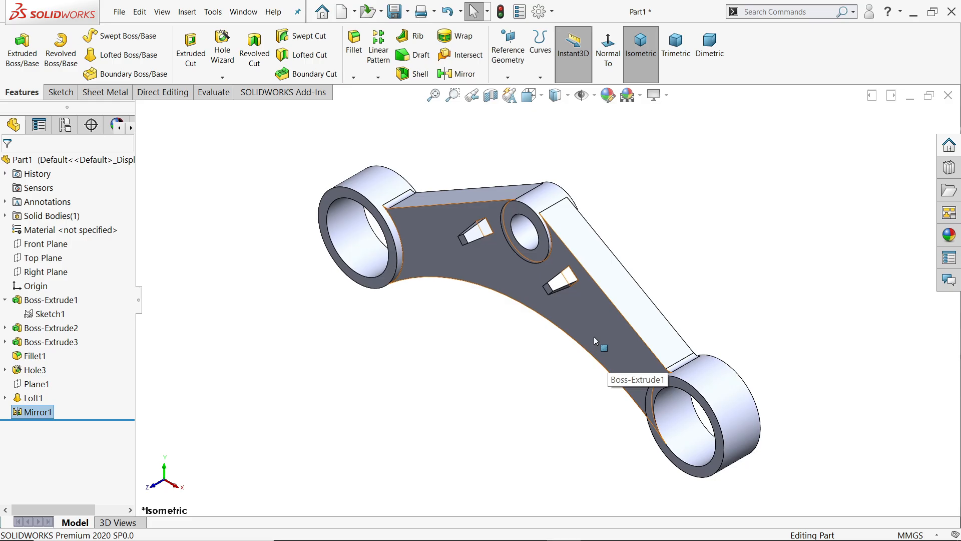
{"action": "middle_click_drag", "start_coordinate": [597, 338], "coordinate": [515, 349]}
{"action": "left_click", "coordinate": [539, 328]}
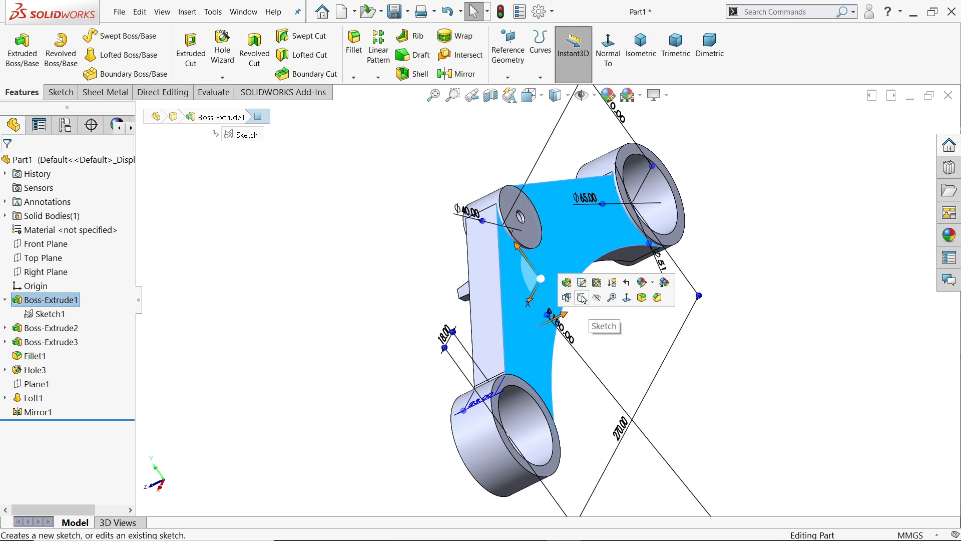
{"action": "left_click", "coordinate": [582, 297]}
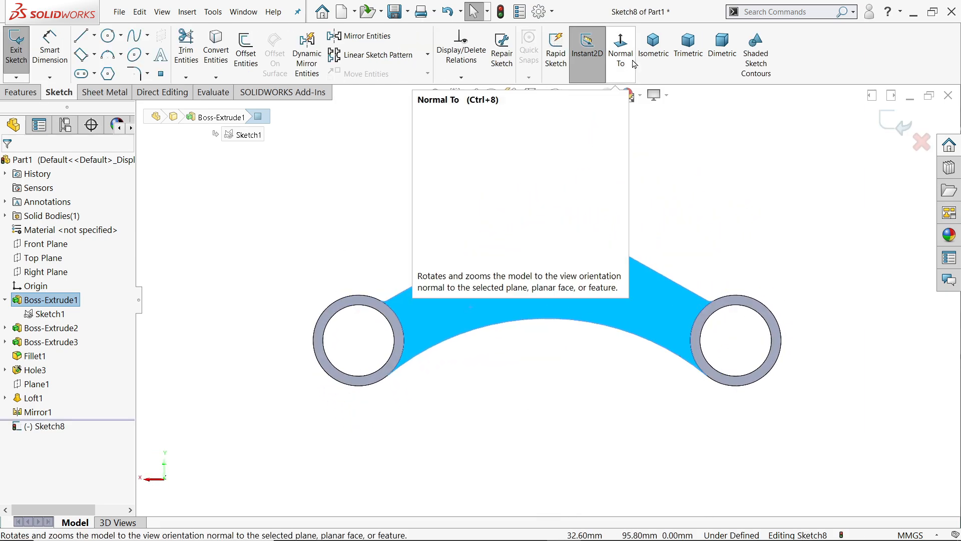
- Draw a vertical construction centerline from the origin down to the midpoint of the plate's concave lower edge
{"action": "scroll", "coordinate": [565, 345], "scroll_direction": "down", "scroll_amount": 2}
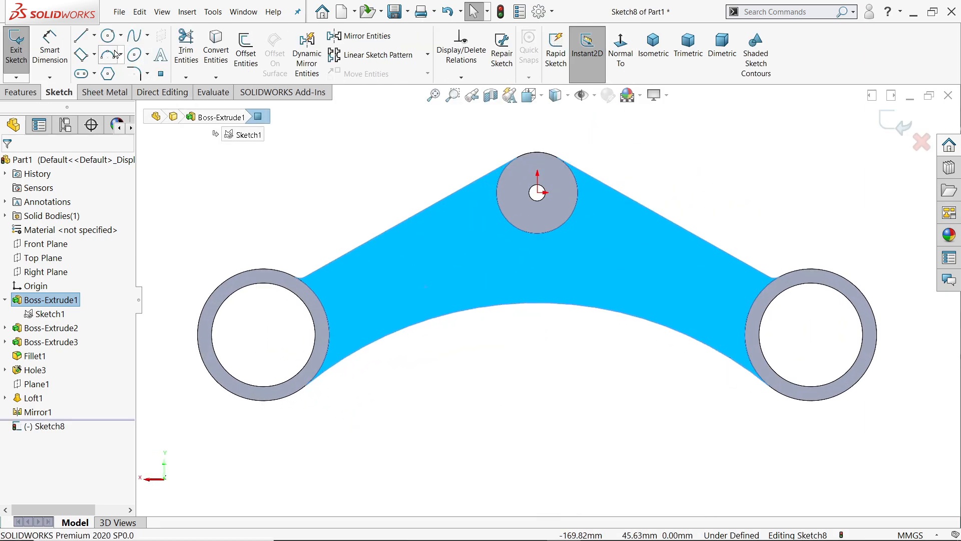
{"action": "left_click", "coordinate": [94, 35]}
{"action": "left_click", "coordinate": [106, 67]}
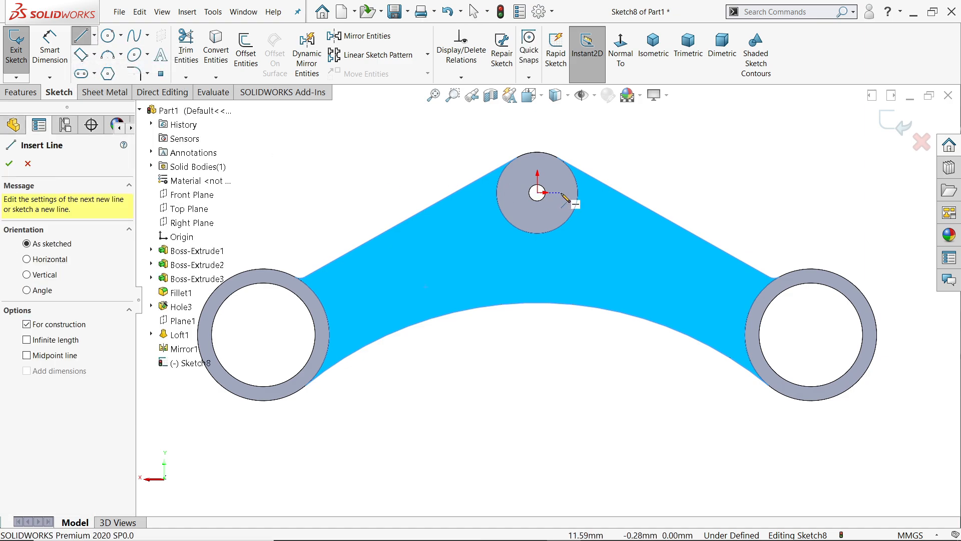
{"action": "left_click", "coordinate": [537, 193]}
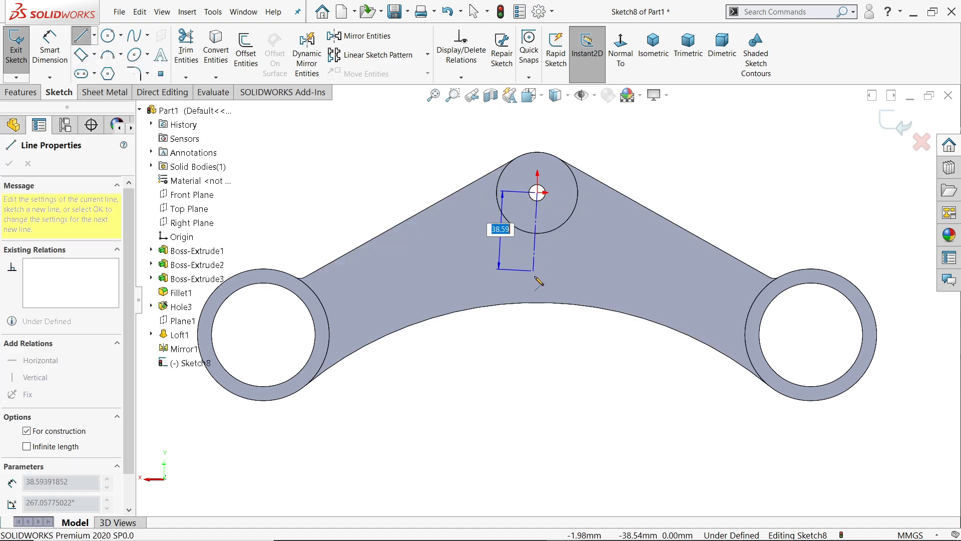
{"action": "left_click", "coordinate": [537, 302]}
{"action": "right_click", "coordinate": [583, 264]}
{"action": "left_click", "coordinate": [599, 273]}
- Convert the plate's R180 concave lower edge into a sketch arc
{"action": "scroll", "coordinate": [532, 321], "scroll_direction": "down", "scroll_amount": 2}
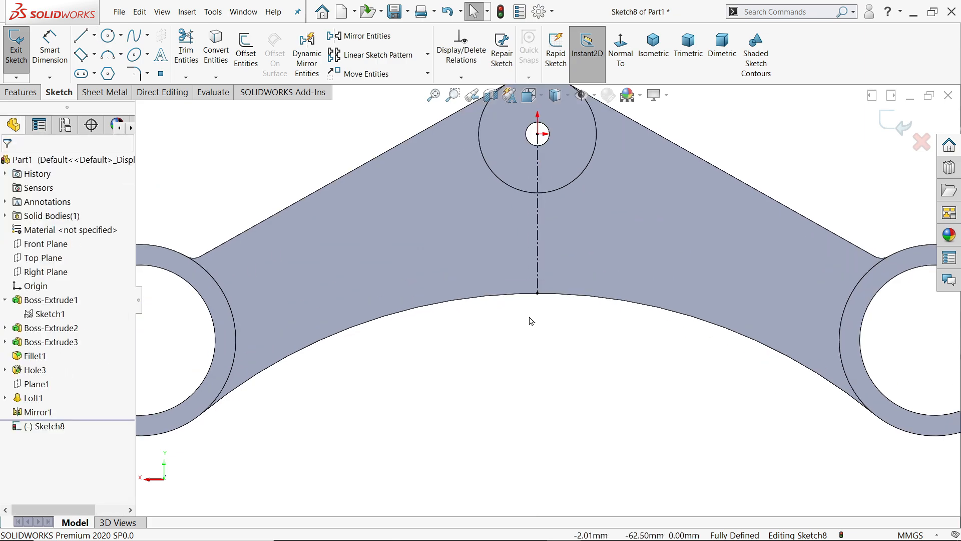
{"action": "left_click", "coordinate": [515, 296]}
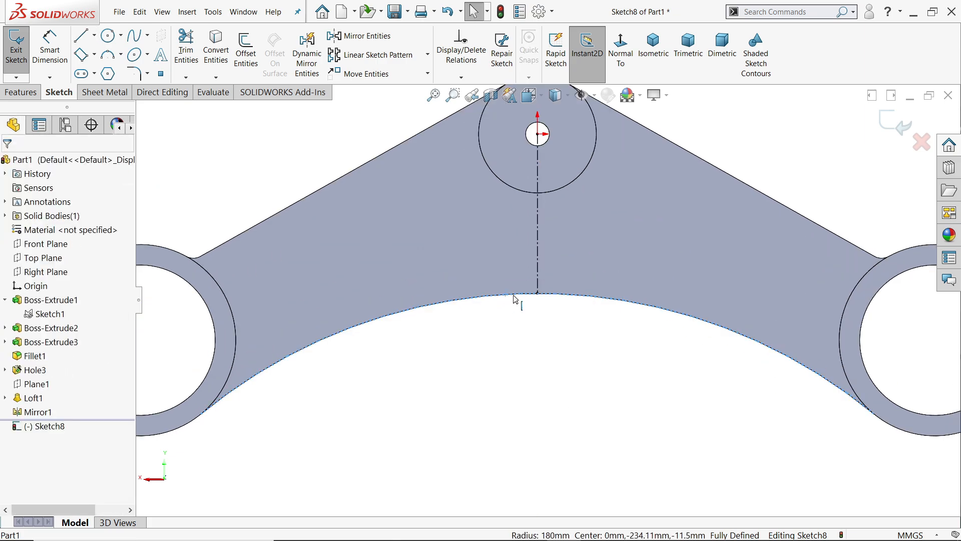
{"action": "left_click", "coordinate": [216, 49]}
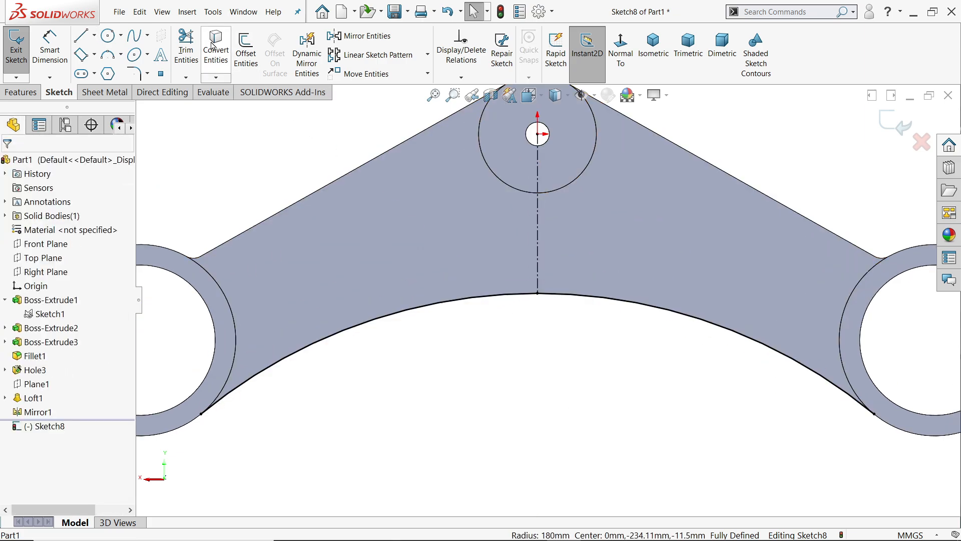
- Sketch a lug outline hanging from the arc left of the centerline, with two vertical lines joined by a tangent semicircle of about 8.4 mm radius
{"action": "left_click", "coordinate": [79, 40]}
{"action": "scroll", "coordinate": [451, 382], "scroll_direction": "down", "scroll_amount": 2}
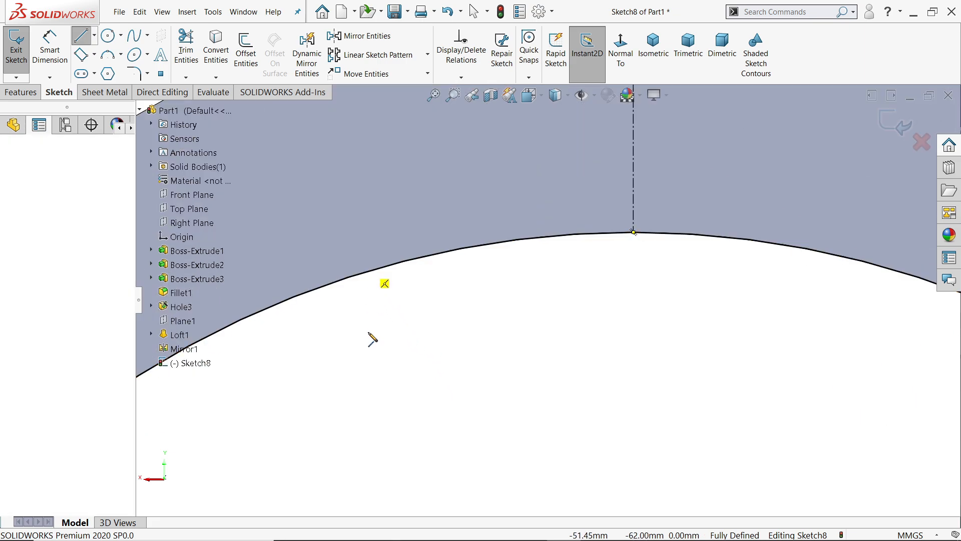
{"action": "left_click", "coordinate": [369, 271]}
{"action": "left_click", "coordinate": [368, 384]}
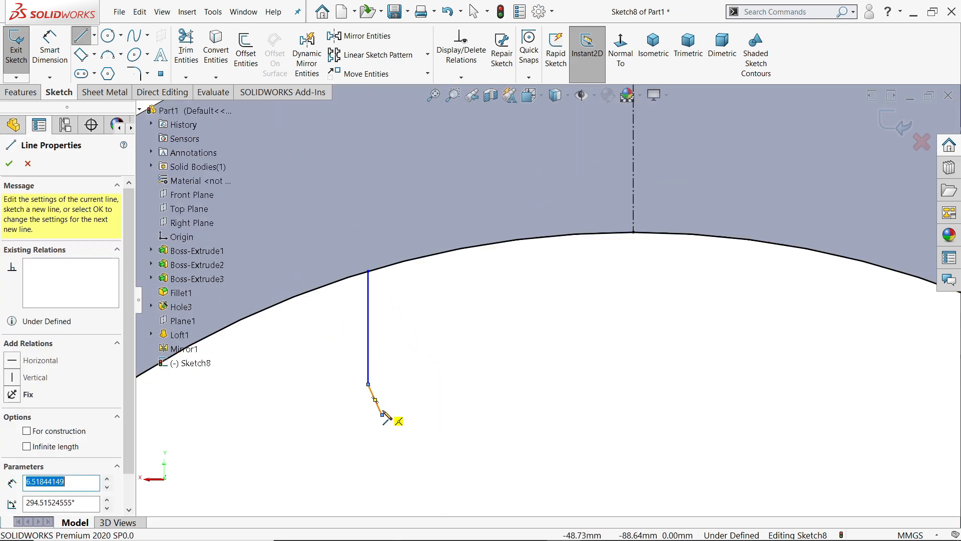
{"action": "key", "text": "Escape"}
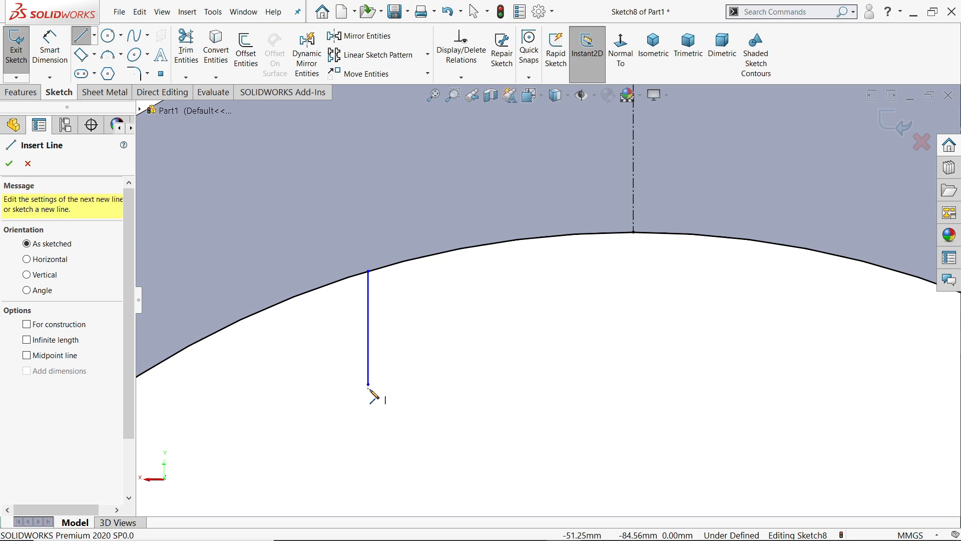
{"action": "left_click", "coordinate": [368, 384]}
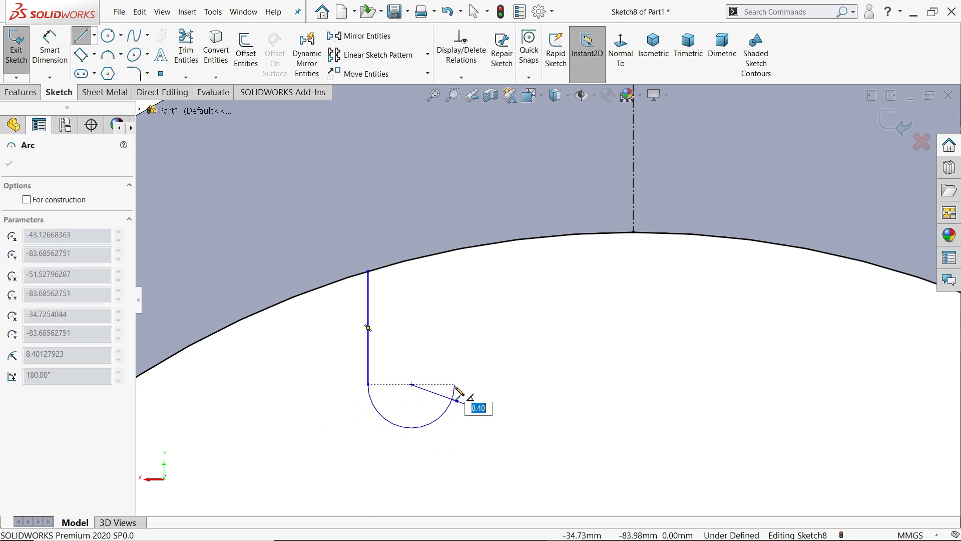
{"action": "left_click", "coordinate": [455, 385]}
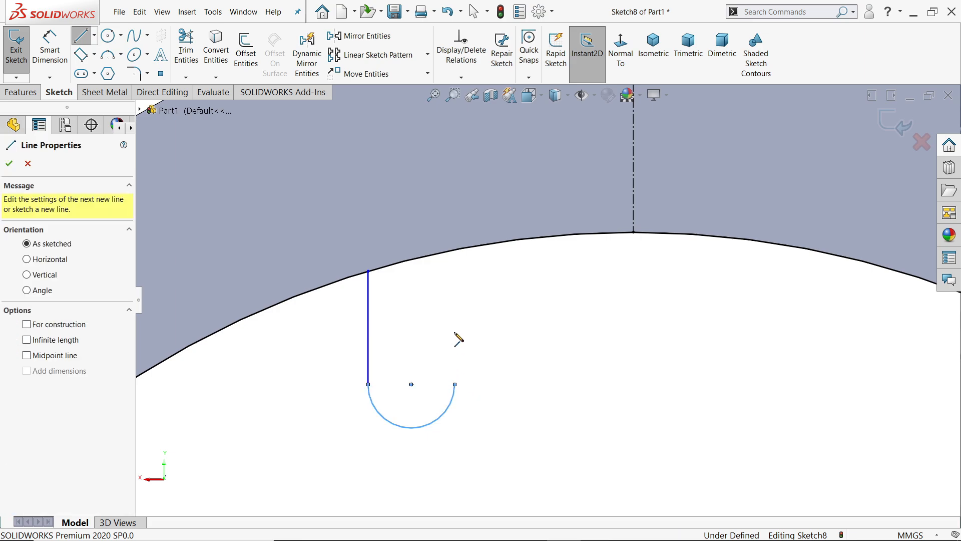
{"action": "left_click", "coordinate": [454, 250]}
{"action": "right_click", "coordinate": [494, 265]}
{"action": "left_click", "coordinate": [529, 275]}
- Mirror the lug's two lines and end arc about the vertical centerline
{"action": "scroll", "coordinate": [542, 301], "scroll_direction": "up", "scroll_amount": 4}
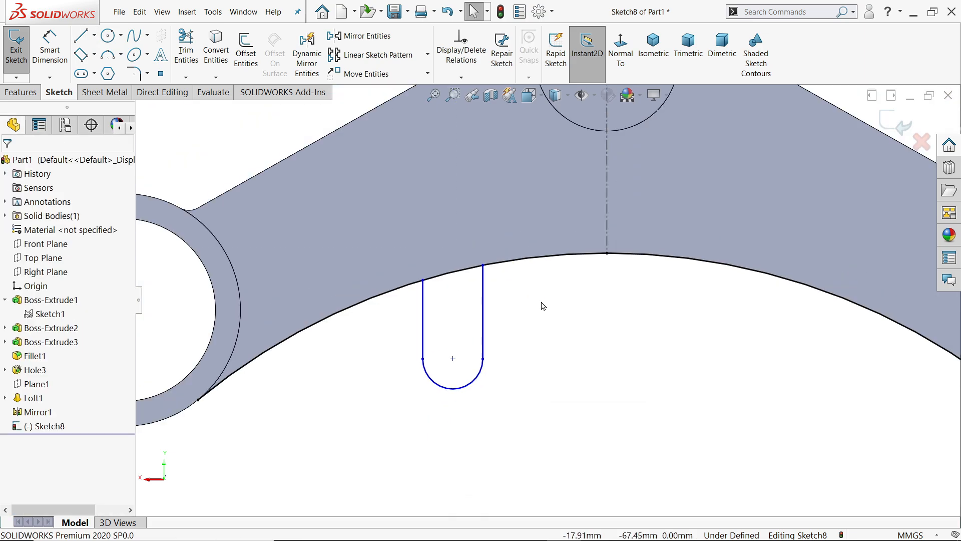
{"action": "scroll", "coordinate": [618, 275], "scroll_direction": "down", "scroll_amount": 2}
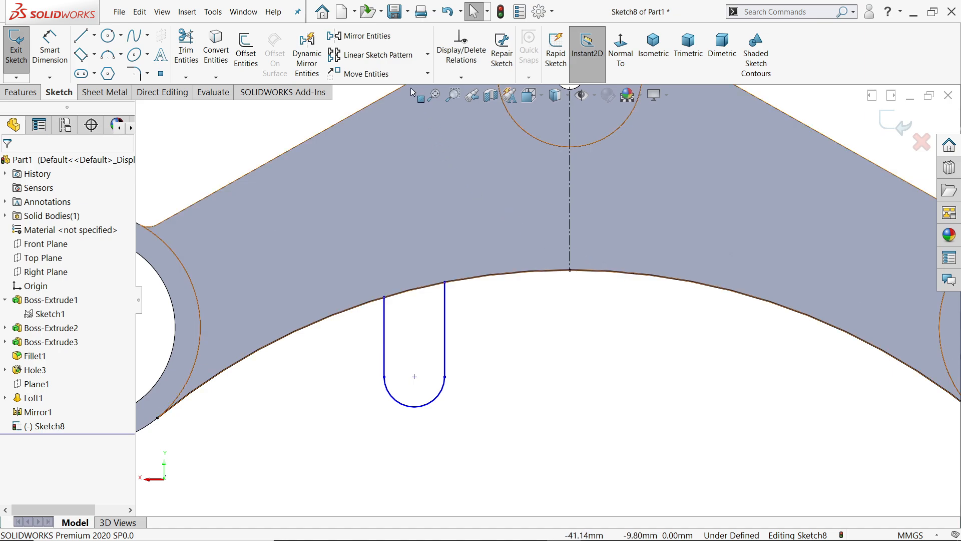
{"action": "left_click", "coordinate": [389, 39]}
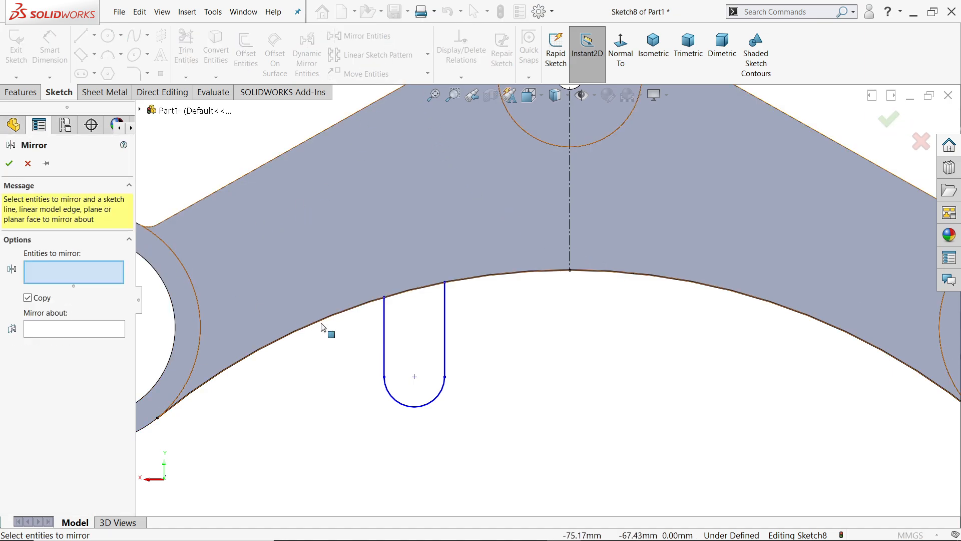
{"action": "left_click_drag", "start_coordinate": [483, 331], "coordinate": [373, 441]}
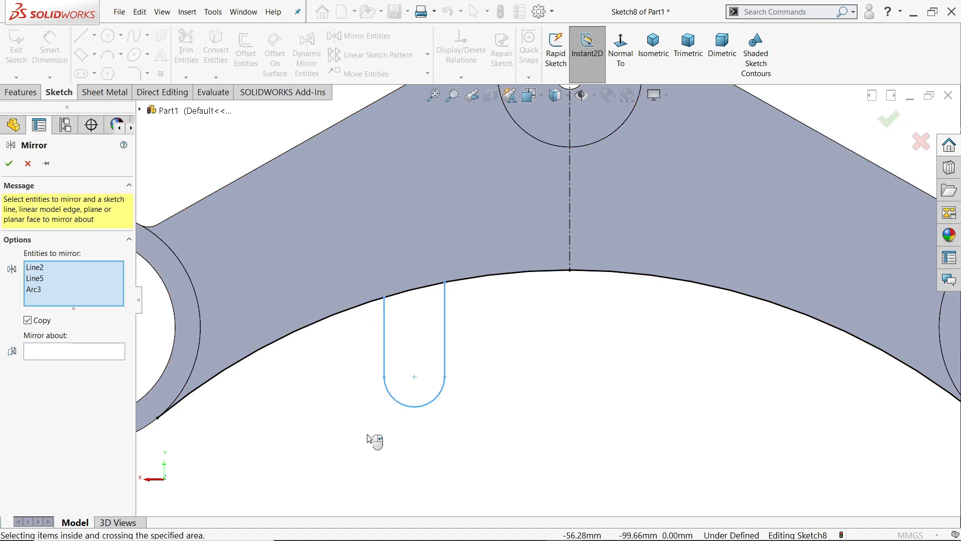
{"action": "left_click", "coordinate": [58, 357]}
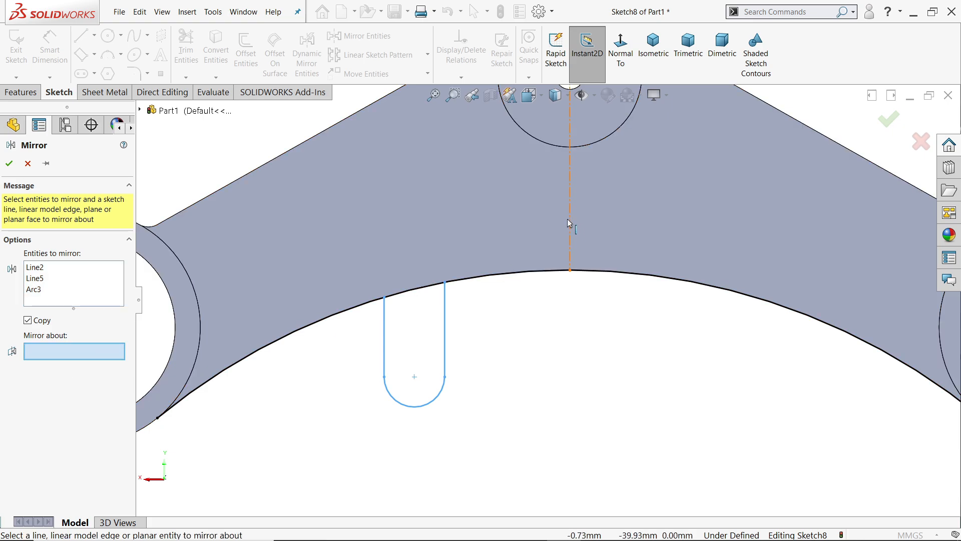
{"action": "left_click", "coordinate": [570, 227]}
{"action": "left_click", "coordinate": [9, 164]}
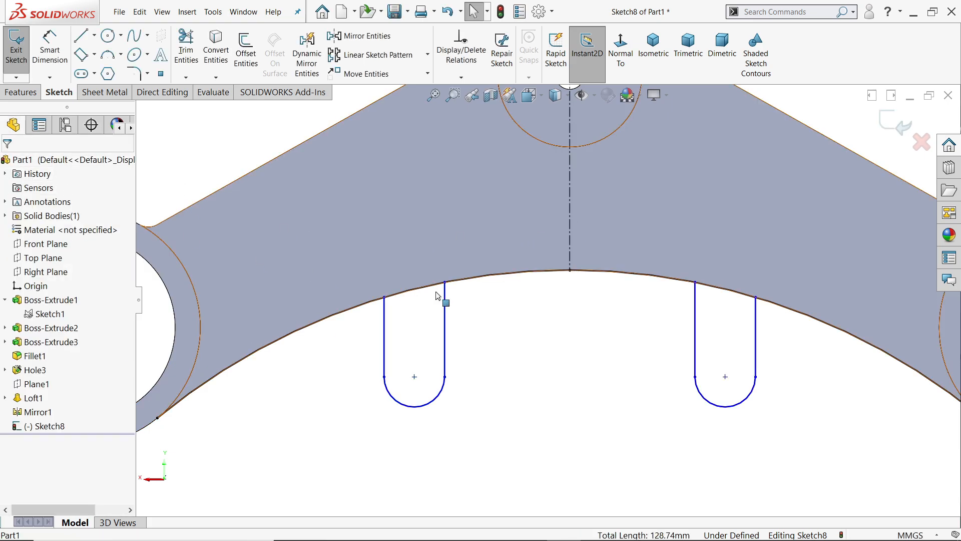
- Dimension the distance between the two lugs' arc centers as 93 mm
{"action": "scroll", "coordinate": [551, 300], "scroll_direction": "up", "scroll_amount": 3}
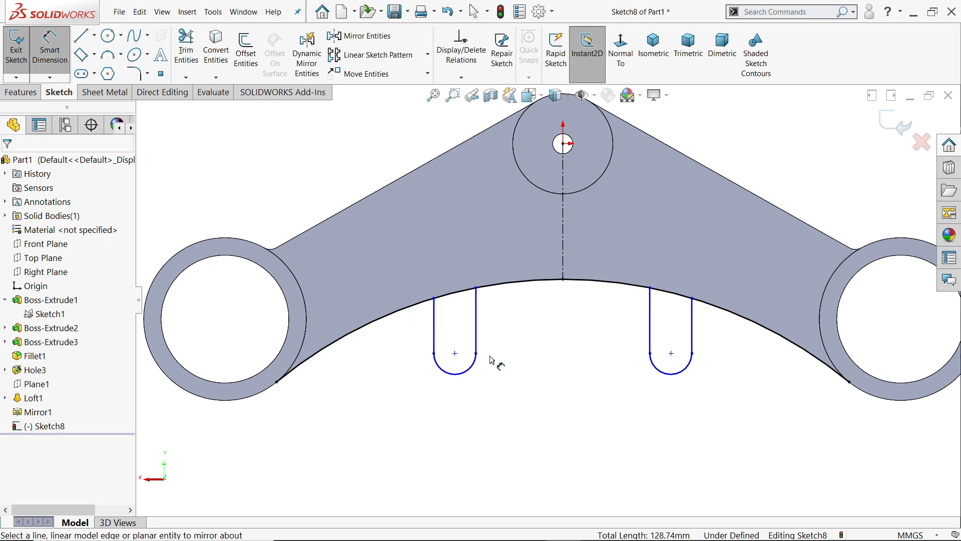
{"action": "scroll", "coordinate": [475, 365], "scroll_direction": "down", "scroll_amount": 2}
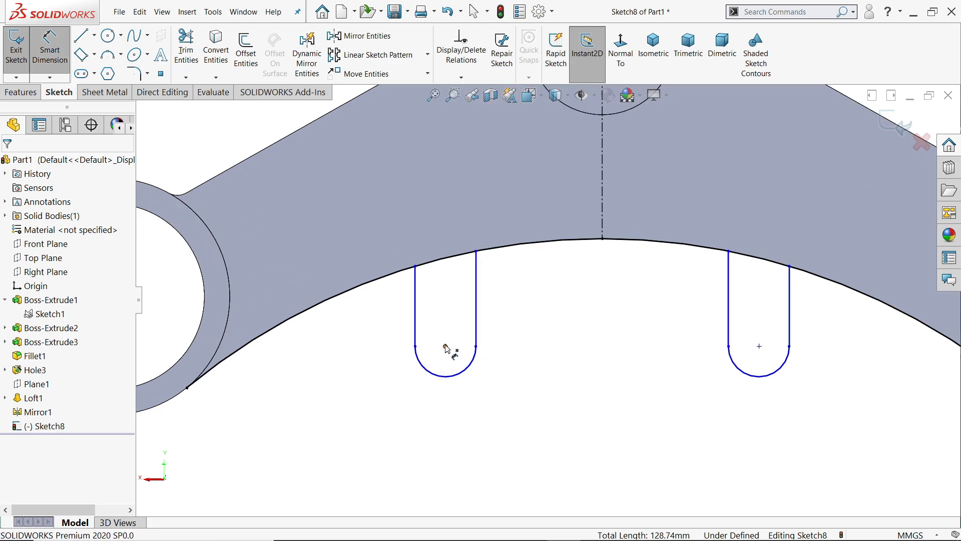
{"action": "left_click", "coordinate": [446, 347]}
{"action": "left_click", "coordinate": [759, 347]}
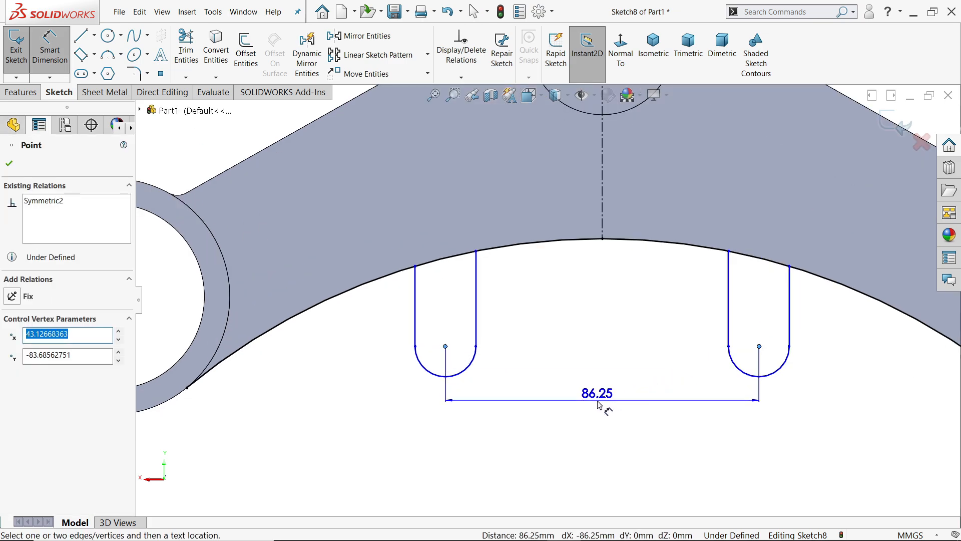
{"action": "left_click", "coordinate": [681, 399]}
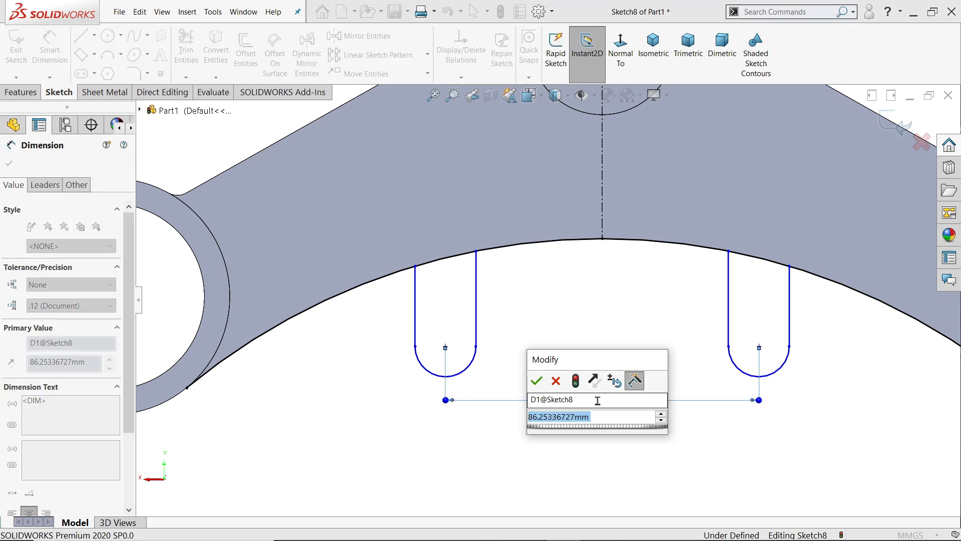
{"action": "type", "text": "93"}
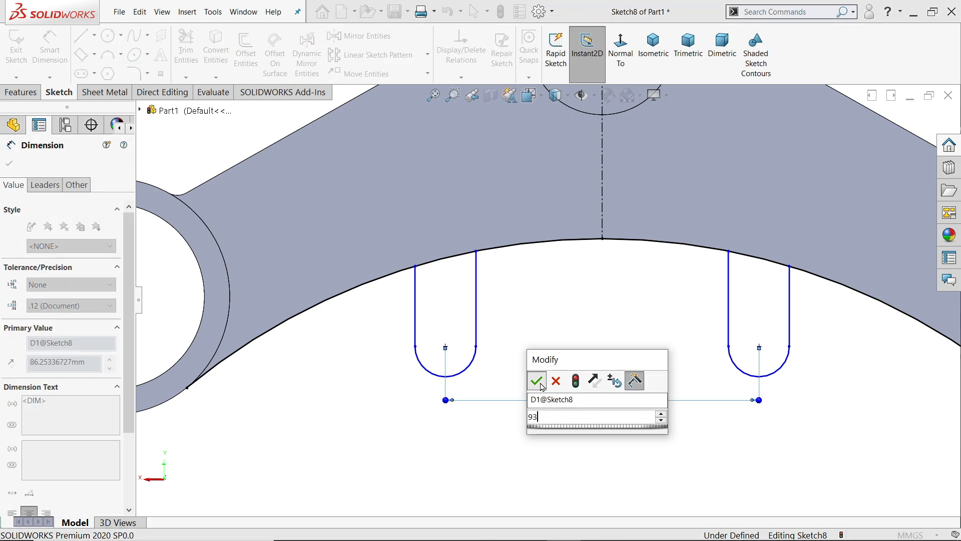
{"action": "left_click", "coordinate": [536, 381]}
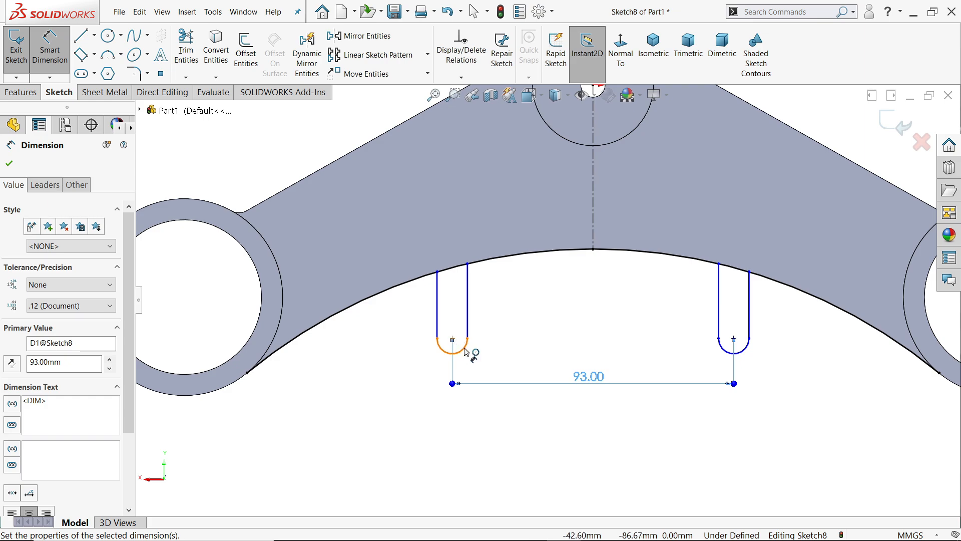
- Dimension one lug's end arc with a radius of 8 mm
{"action": "left_click", "coordinate": [465, 350]}
{"action": "left_click", "coordinate": [495, 363]}
{"action": "type", "text": "8"}
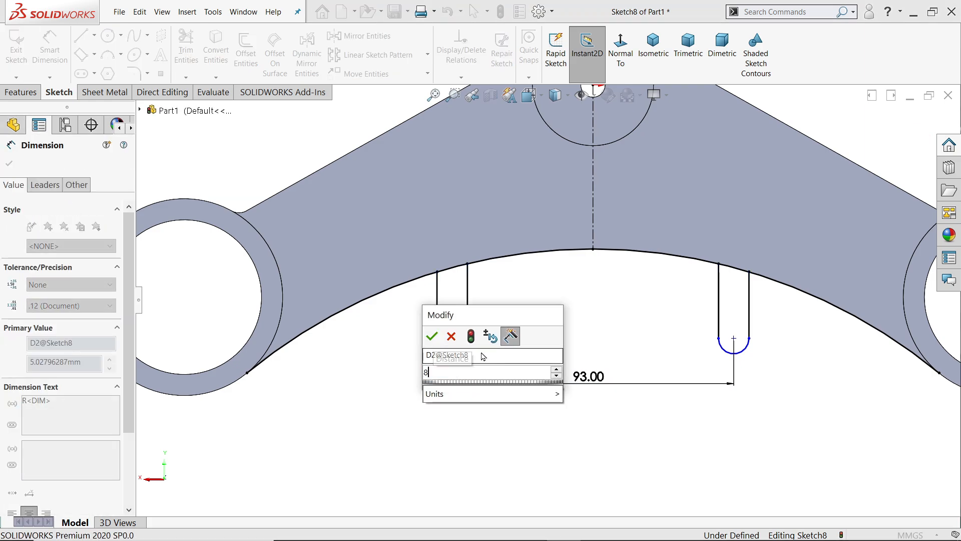
{"action": "key", "text": "Return"}
{"action": "key", "text": "z"}
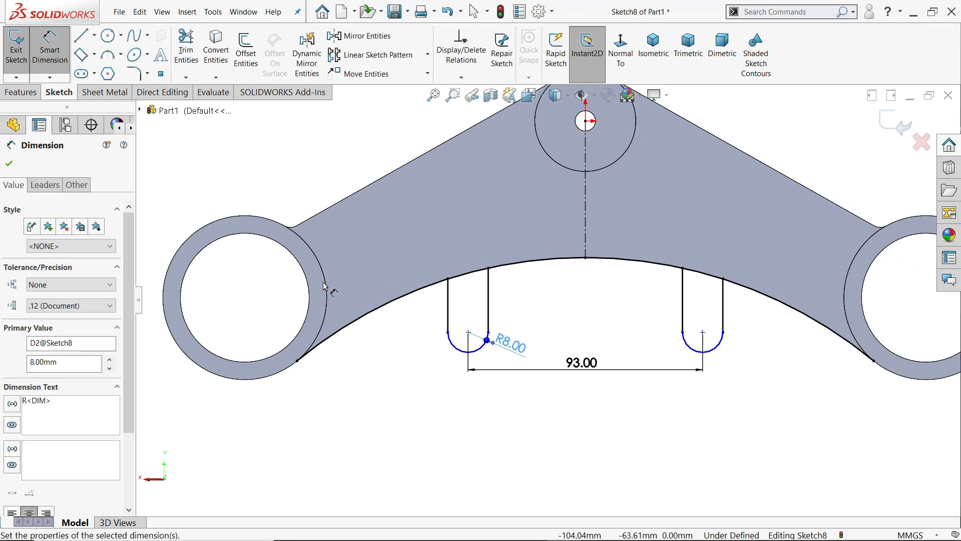
- Dimension the vertical distance between the end ring's bore center and the nearby lug's arc center as 19 mm
{"action": "scroll", "coordinate": [325, 286], "scroll_direction": "down", "scroll_amount": 2}
{"action": "left_click", "coordinate": [316, 321]}
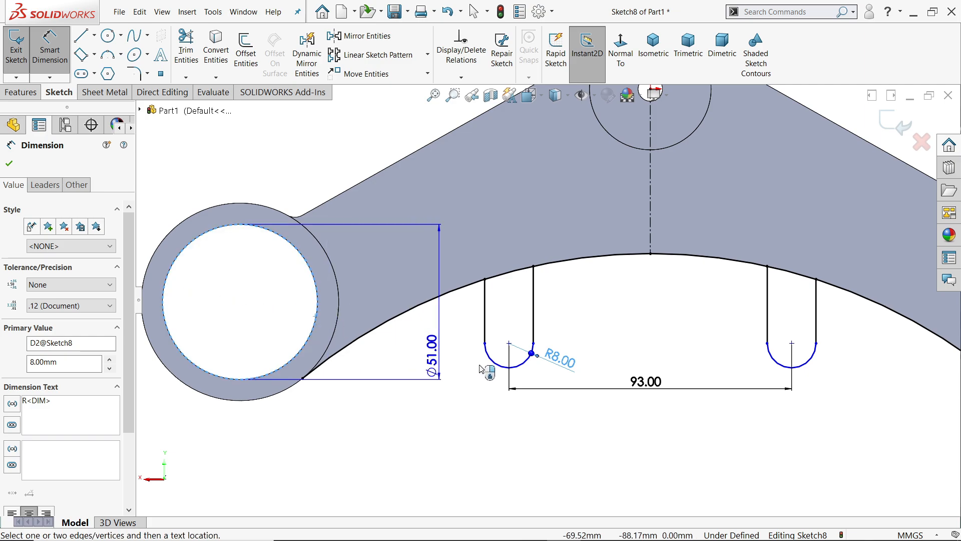
{"action": "left_click", "coordinate": [509, 344]}
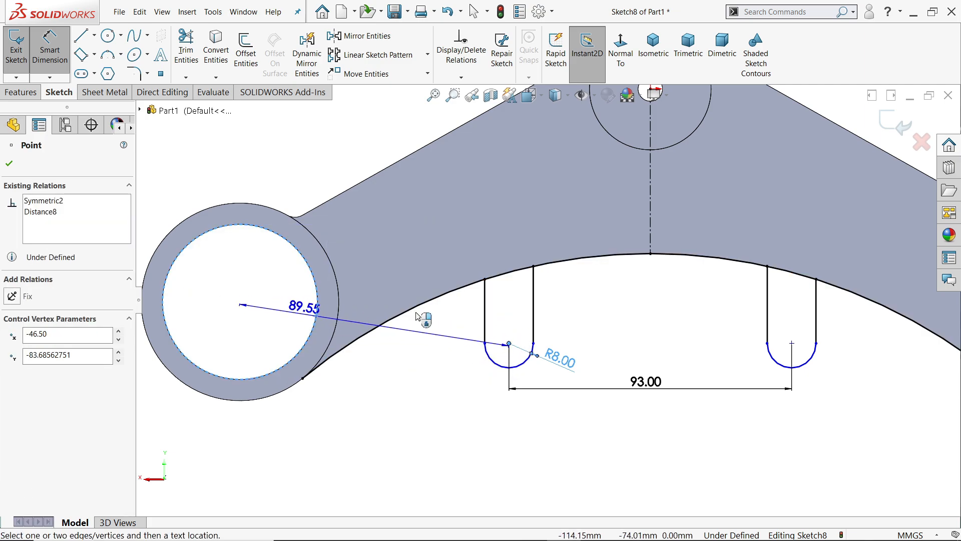
{"action": "left_click", "coordinate": [605, 323]}
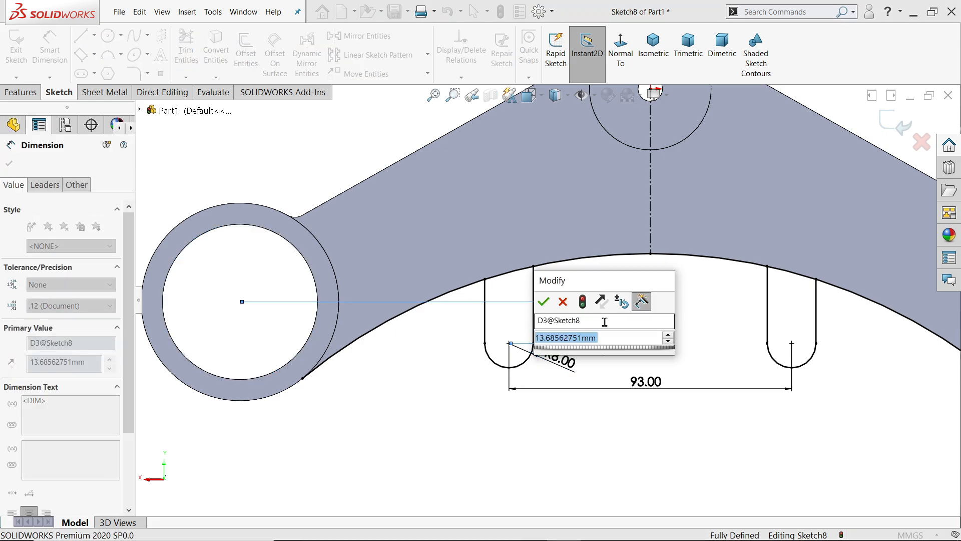
{"action": "type", "text": "19"}
{"action": "left_click", "coordinate": [543, 301]}
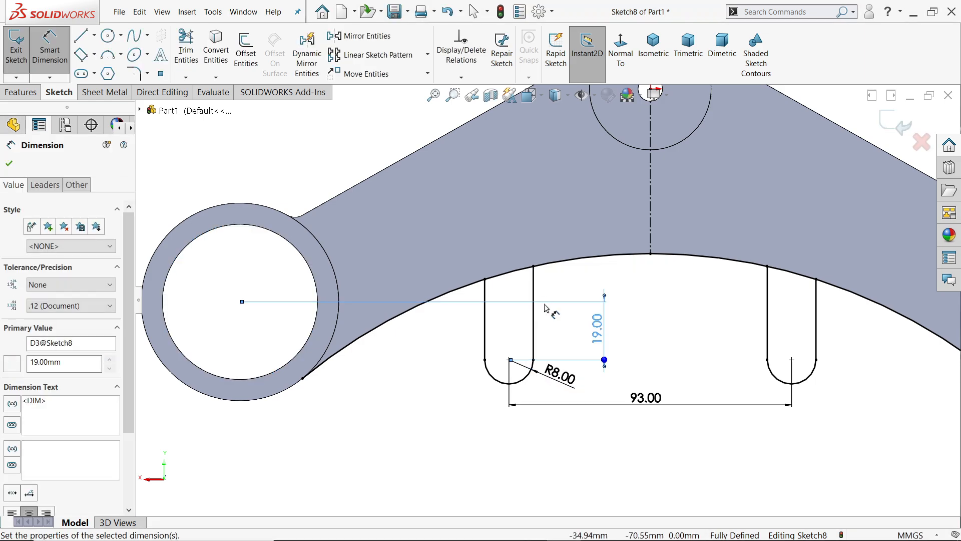
- Trim the converted lower-edge arc outside and between the lugs, keeping only the segments that close the two lug outlines
{"action": "left_click", "coordinate": [196, 57]}
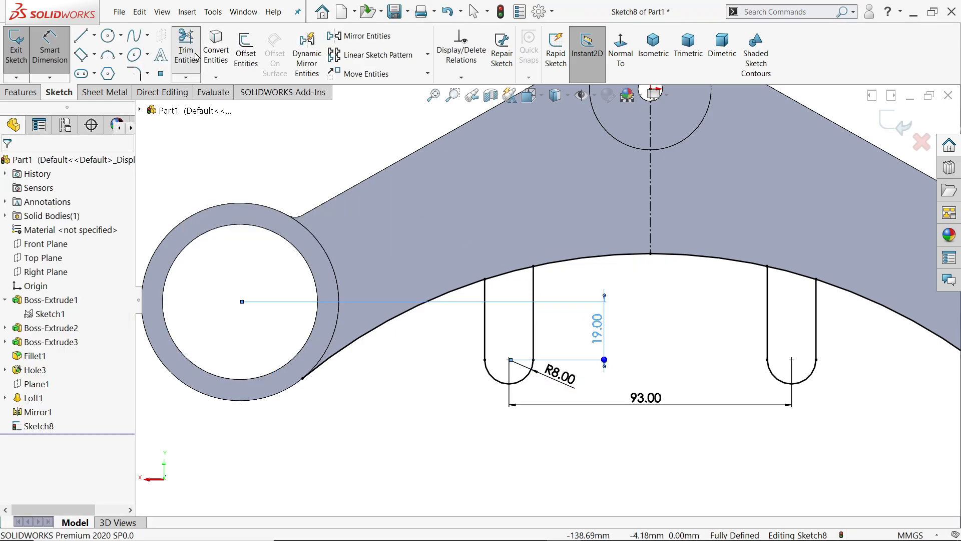
{"action": "scroll", "coordinate": [219, 367], "scroll_direction": "down", "scroll_amount": 1}
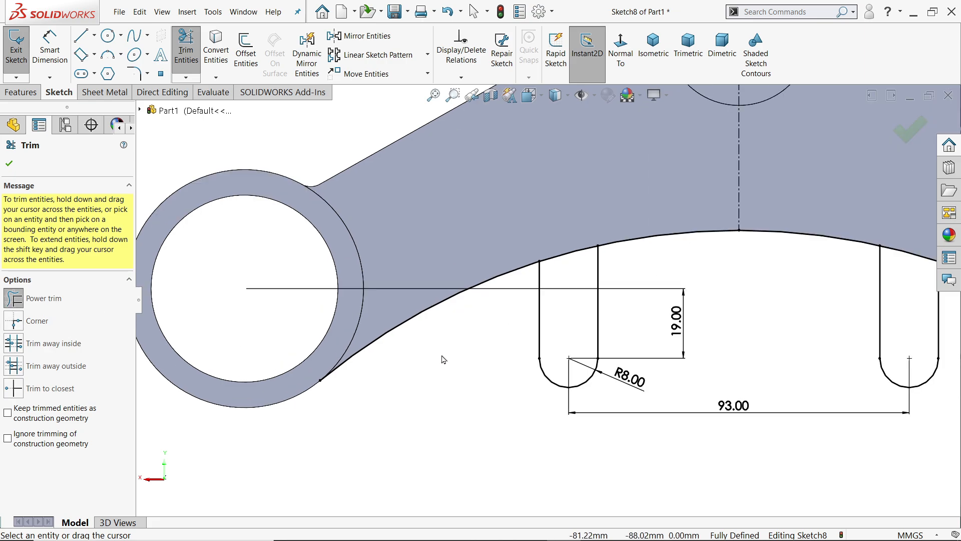
{"action": "left_click_drag", "start_coordinate": [478, 314], "coordinate": [454, 280]}
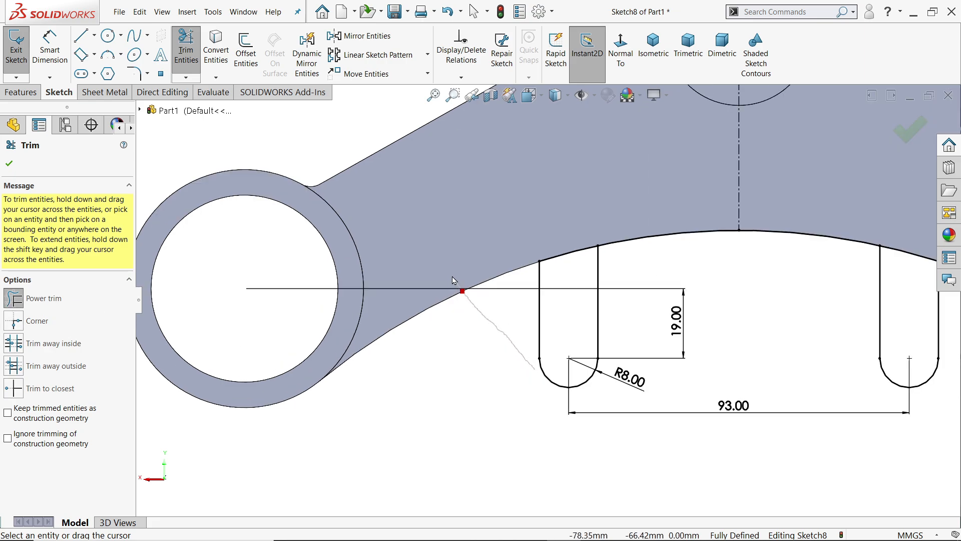
{"action": "left_click_drag", "start_coordinate": [713, 263], "coordinate": [697, 228]}
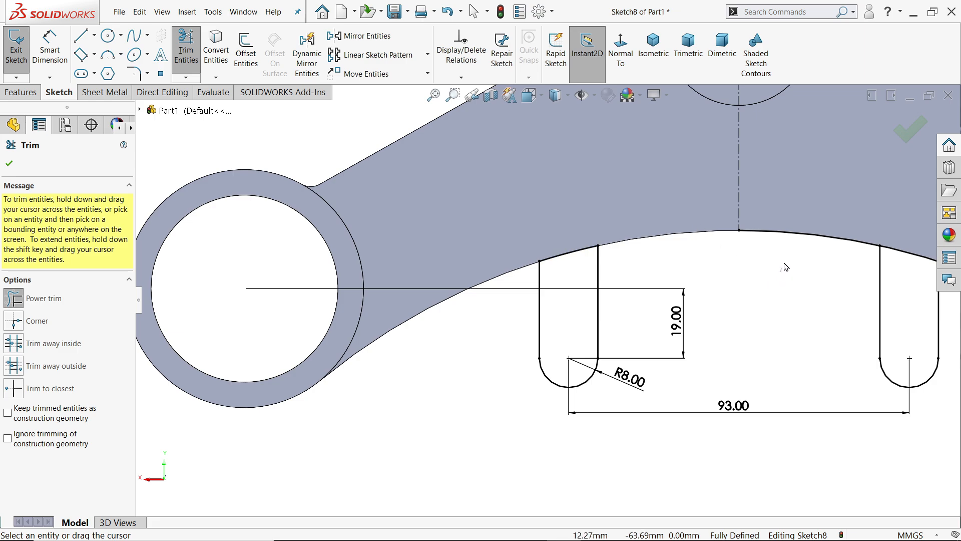
{"action": "left_click_drag", "start_coordinate": [784, 263], "coordinate": [805, 224]}
{"action": "scroll", "coordinate": [814, 325], "scroll_direction": "up", "scroll_amount": 3}
{"action": "scroll", "coordinate": [820, 326], "scroll_direction": "down", "scroll_amount": 2}
{"action": "left_click_drag", "start_coordinate": [818, 323], "coordinate": [817, 285]}
{"action": "scroll", "coordinate": [651, 330], "scroll_direction": "up", "scroll_amount": 1}
{"action": "key", "text": "ctrl+7"}
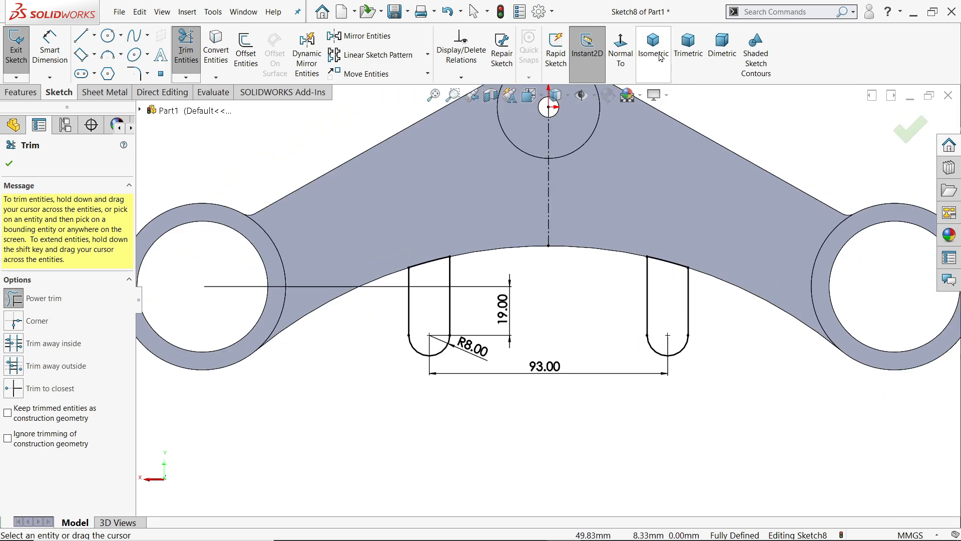
{"action": "scroll", "coordinate": [568, 323], "scroll_direction": "down", "scroll_amount": 3}
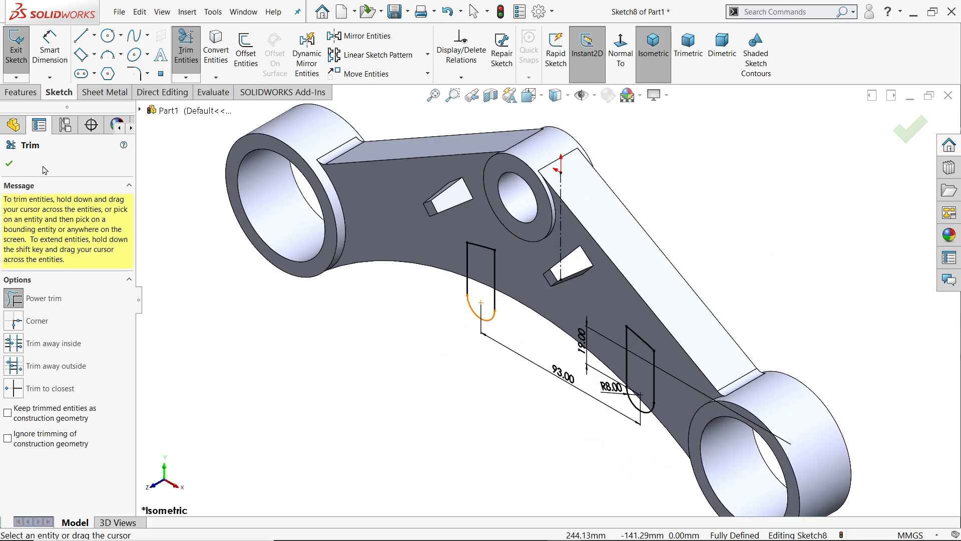
{"action": "left_click", "coordinate": [8, 165]}
- Extrude both lug outlines 12 mm blind in the reversed direction, into the plate's thickness, merged with the body
{"action": "middle_click_drag", "start_coordinate": [414, 360], "coordinate": [425, 210]}
{"action": "scroll", "coordinate": [507, 294], "scroll_direction": "down", "scroll_amount": 2}
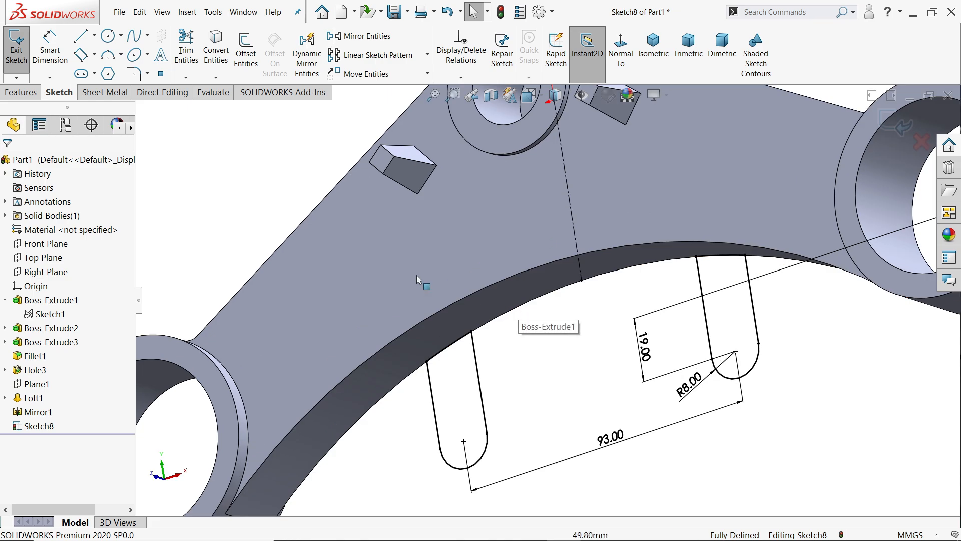
{"action": "left_click", "coordinate": [20, 92]}
{"action": "left_click", "coordinate": [22, 50]}
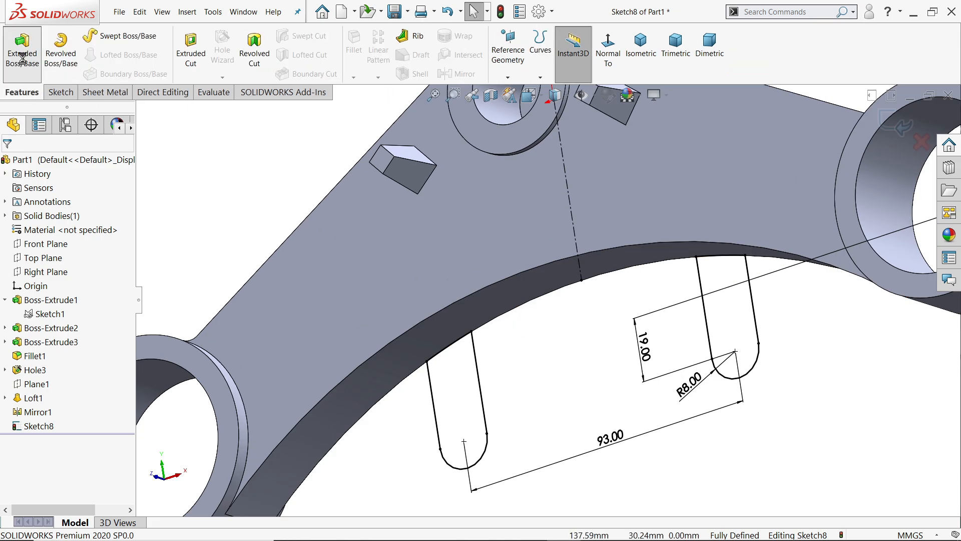
{"action": "scroll", "coordinate": [623, 346], "scroll_direction": "down", "scroll_amount": 3}
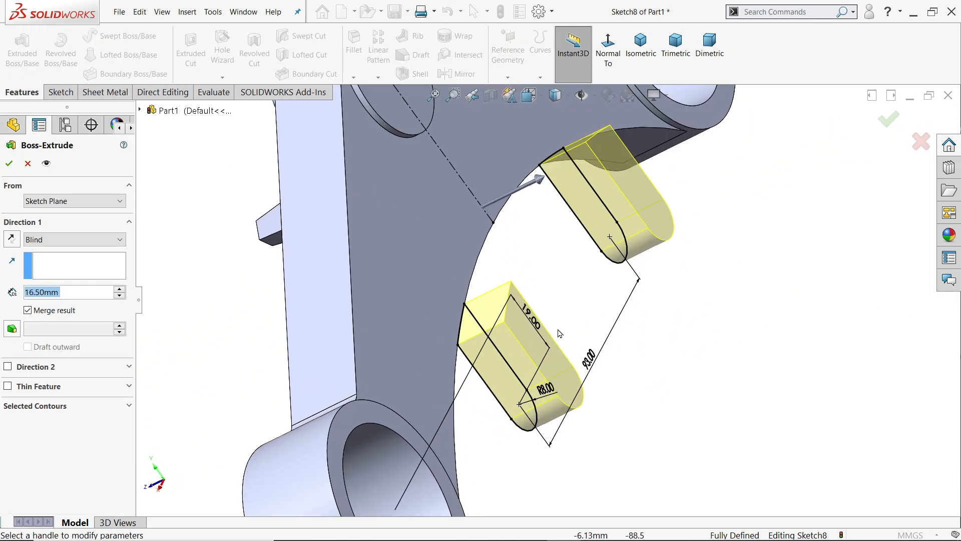
{"action": "left_click", "coordinate": [10, 240]}
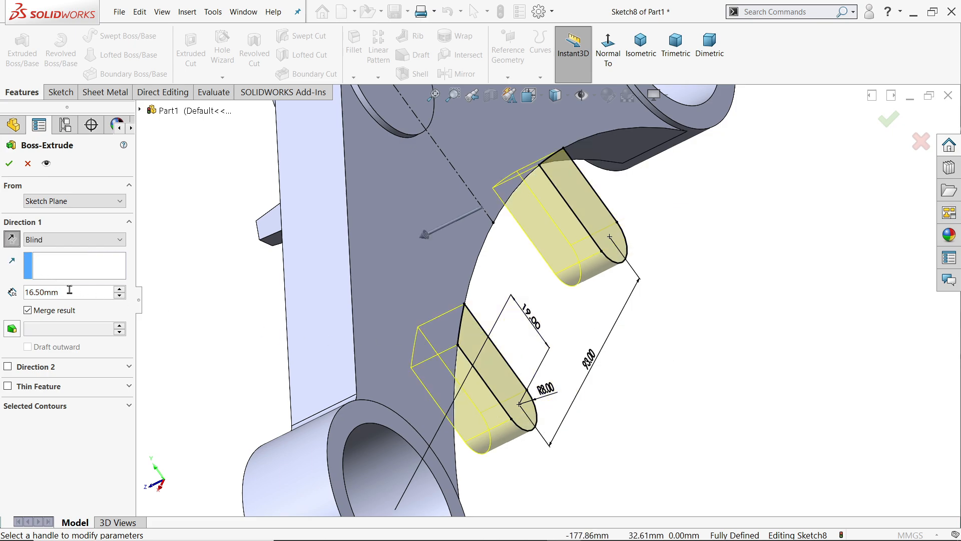
{"action": "type", "text": "12"}
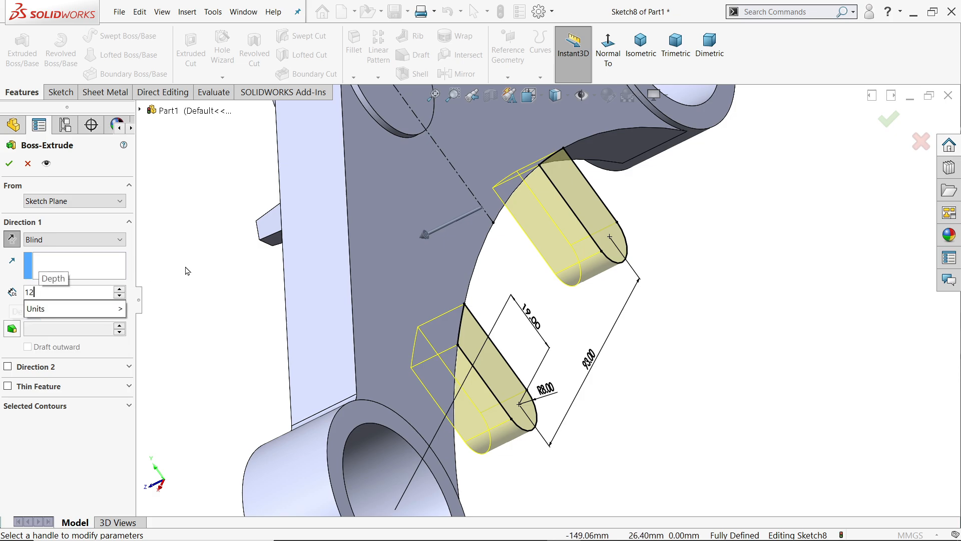
{"action": "key", "text": "Return"}
{"action": "middle_click_drag", "start_coordinate": [280, 306], "coordinate": [407, 290]}
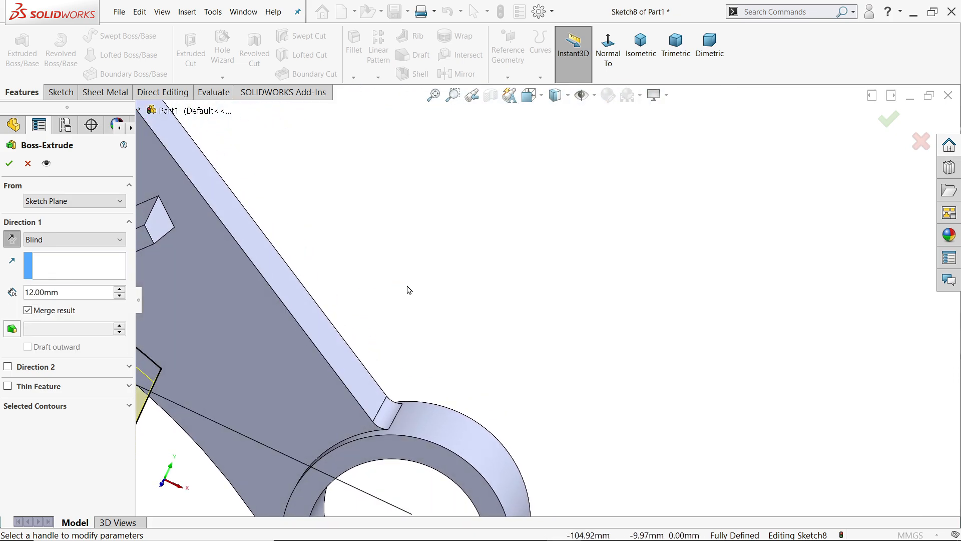
{"action": "scroll", "coordinate": [407, 289], "scroll_direction": "up", "scroll_amount": 5}
{"action": "scroll", "coordinate": [386, 333], "scroll_direction": "down", "scroll_amount": 3}
{"action": "middle_click_drag", "start_coordinate": [385, 334], "coordinate": [375, 291]}
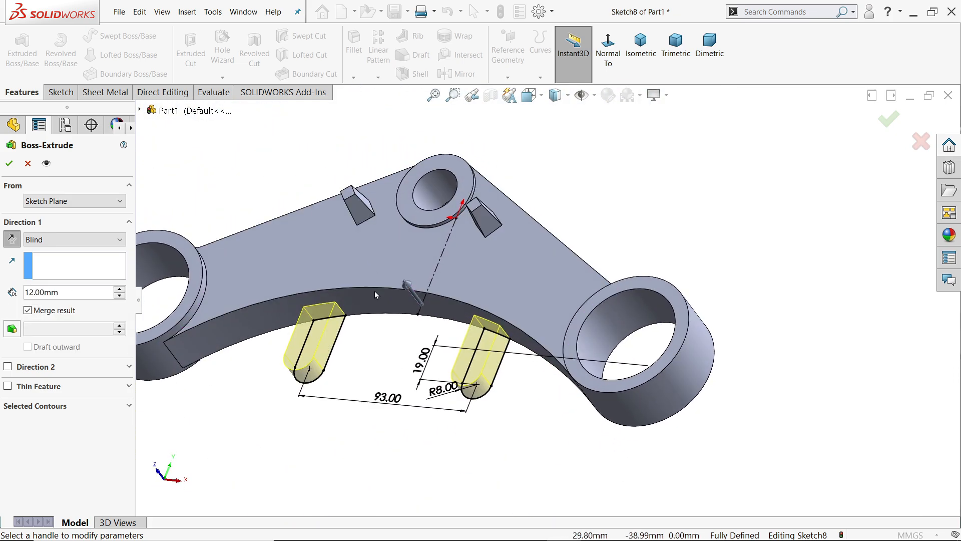
{"action": "scroll", "coordinate": [358, 329], "scroll_direction": "down", "scroll_amount": 3}
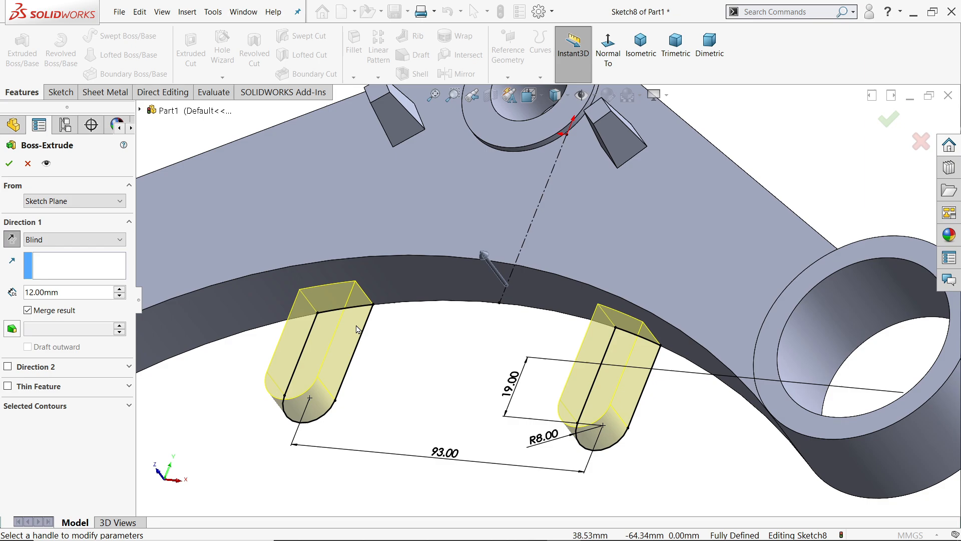
{"action": "left_click", "coordinate": [9, 165]}
- Start a Hole Wizard hole as a DIN bottoming tapped hole of size M5
{"action": "middle_click_drag", "start_coordinate": [392, 360], "coordinate": [483, 358]}
{"action": "left_click", "coordinate": [233, 71]}
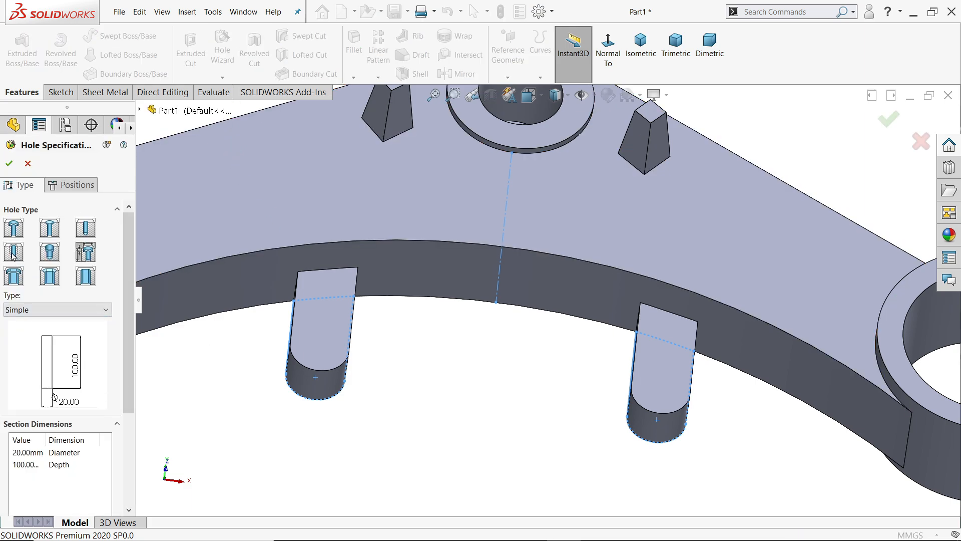
{"action": "left_click", "coordinate": [14, 254]}
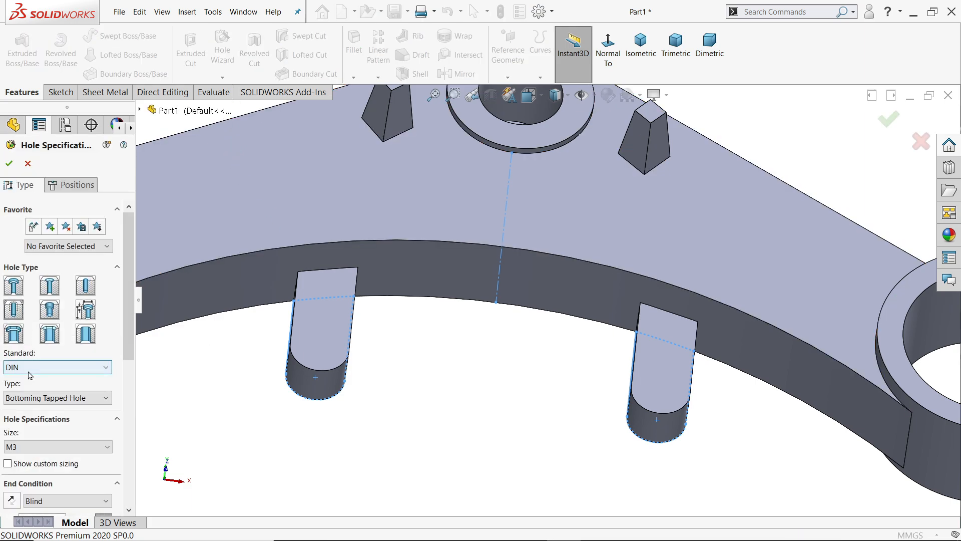
{"action": "scroll", "coordinate": [44, 280], "scroll_direction": "down", "scroll_amount": 3}
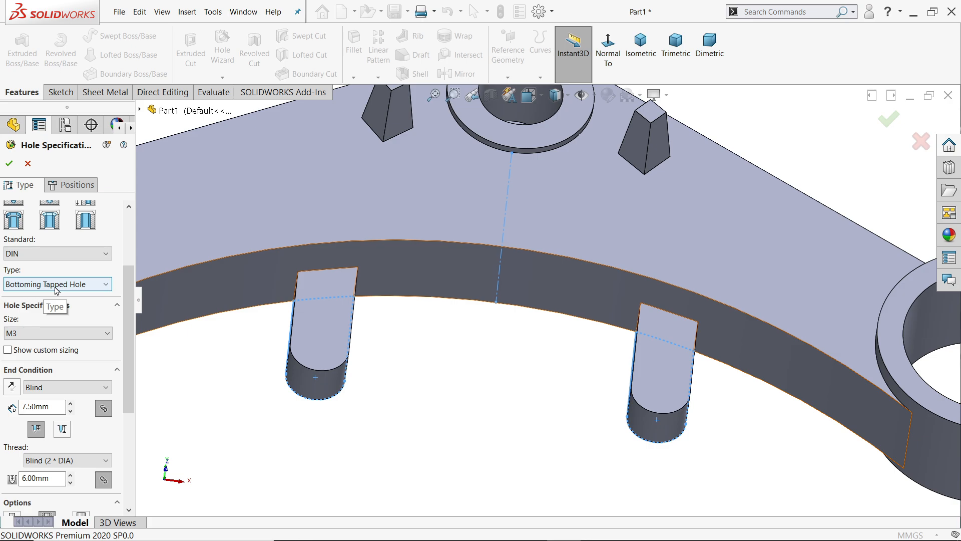
{"action": "left_click", "coordinate": [13, 333]}
{"action": "left_click", "coordinate": [22, 435]}
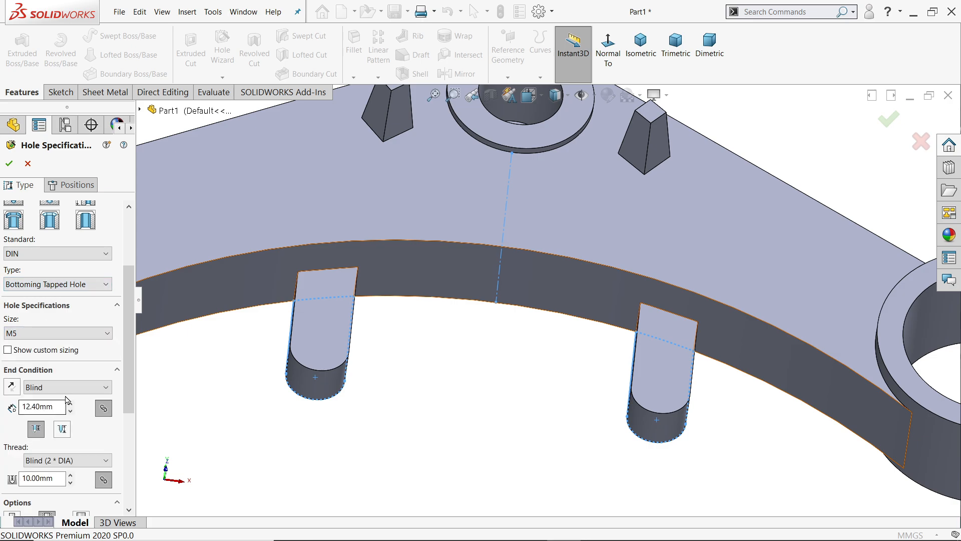
- Set the tapped hole's end condition to Up To Next and turn off its near side countersink
{"action": "left_click", "coordinate": [64, 390]}
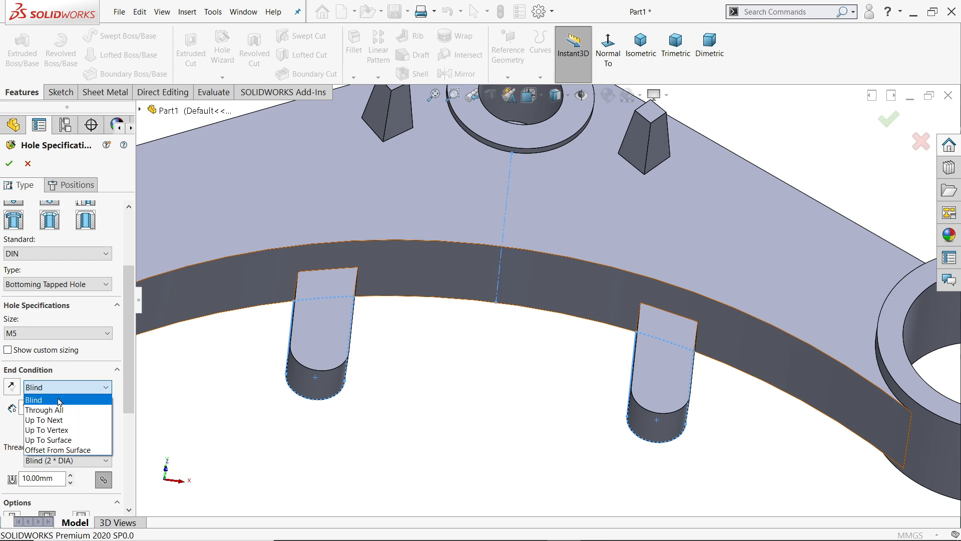
{"action": "left_click", "coordinate": [56, 421]}
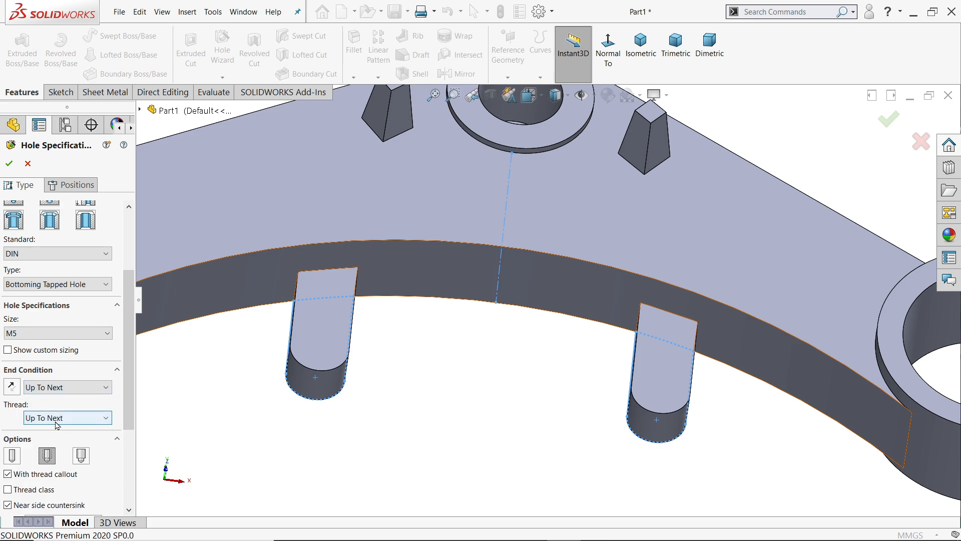
{"action": "left_click_drag", "start_coordinate": [124, 416], "coordinate": [126, 430]}
{"action": "scroll", "coordinate": [126, 429], "scroll_direction": "down", "scroll_amount": 2}
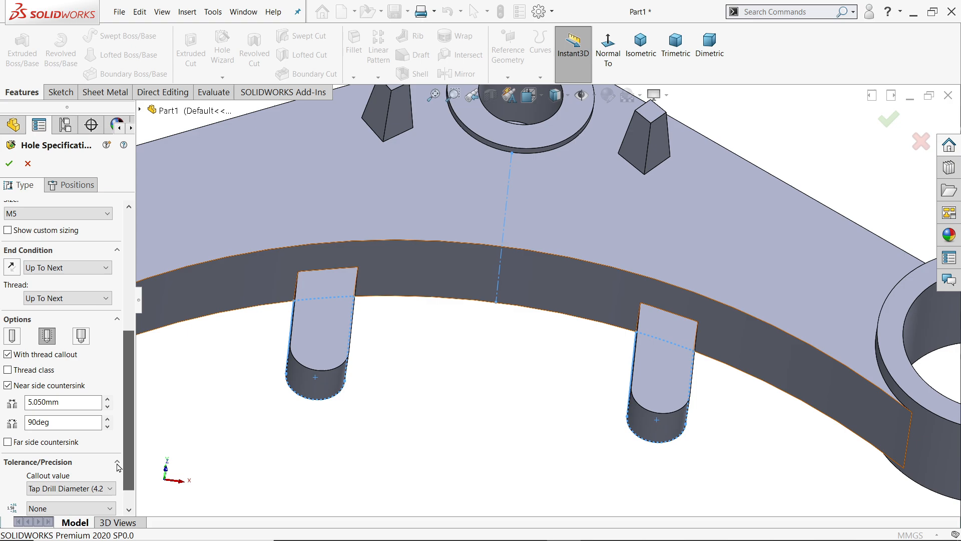
{"action": "left_click", "coordinate": [7, 385]}
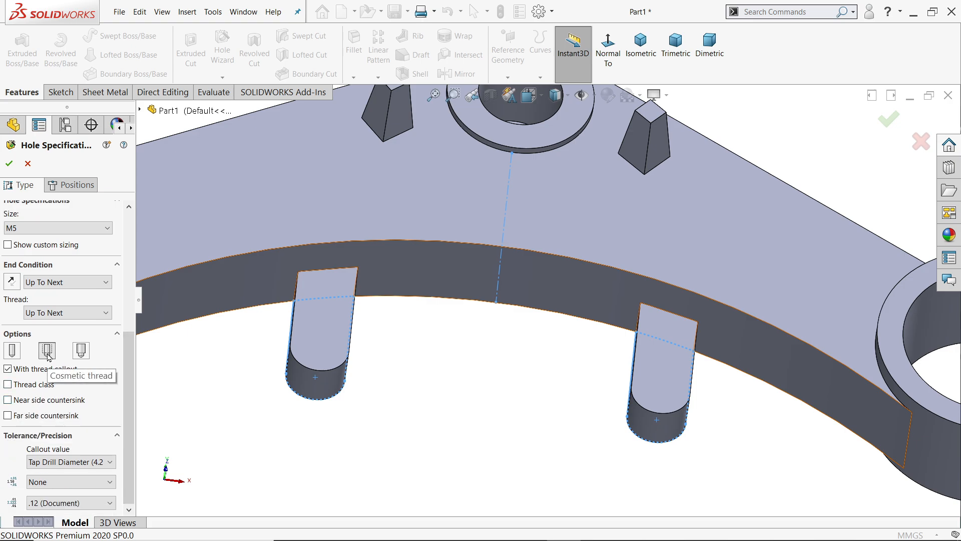
- Place the M5 tapped holes at the end-arc centers of both lugs and finish the hole feature
{"action": "left_click", "coordinate": [77, 186]}
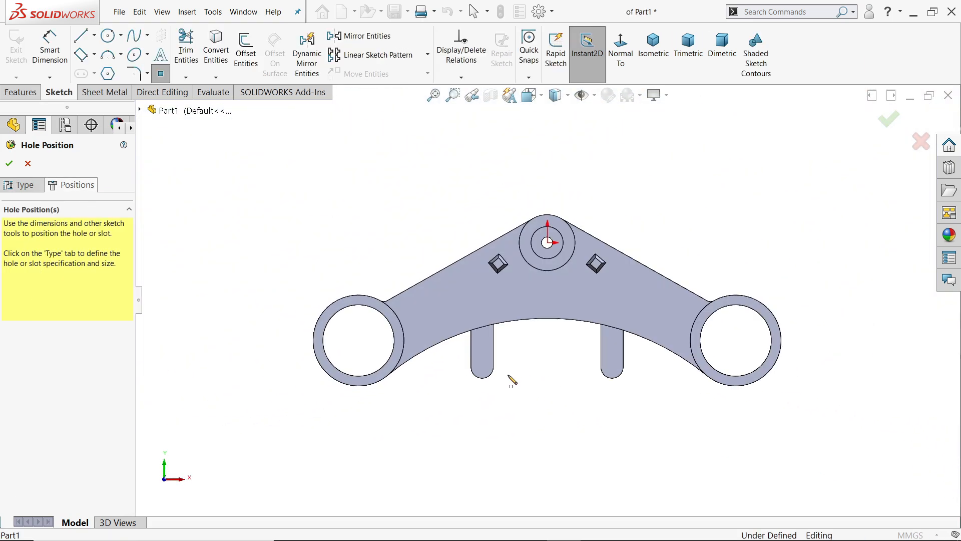
{"action": "scroll", "coordinate": [498, 343], "scroll_direction": "down", "scroll_amount": 8}
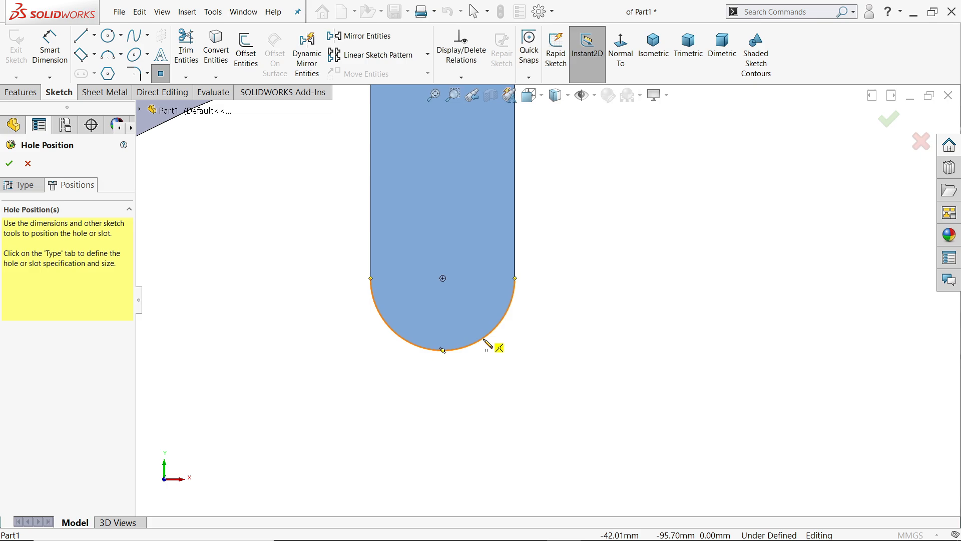
{"action": "left_click", "coordinate": [442, 278]}
{"action": "scroll", "coordinate": [591, 344], "scroll_direction": "up", "scroll_amount": 4}
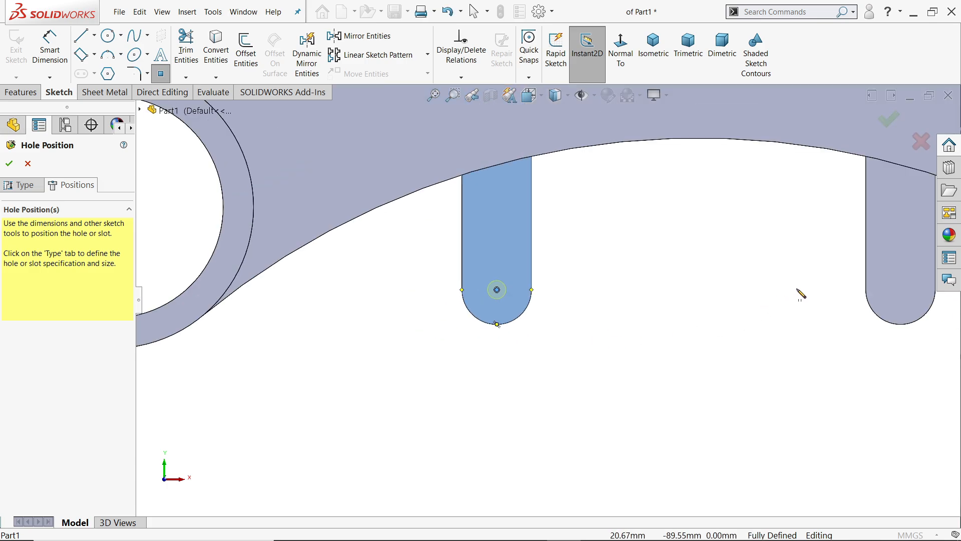
{"action": "scroll", "coordinate": [891, 315], "scroll_direction": "down", "scroll_amount": 5}
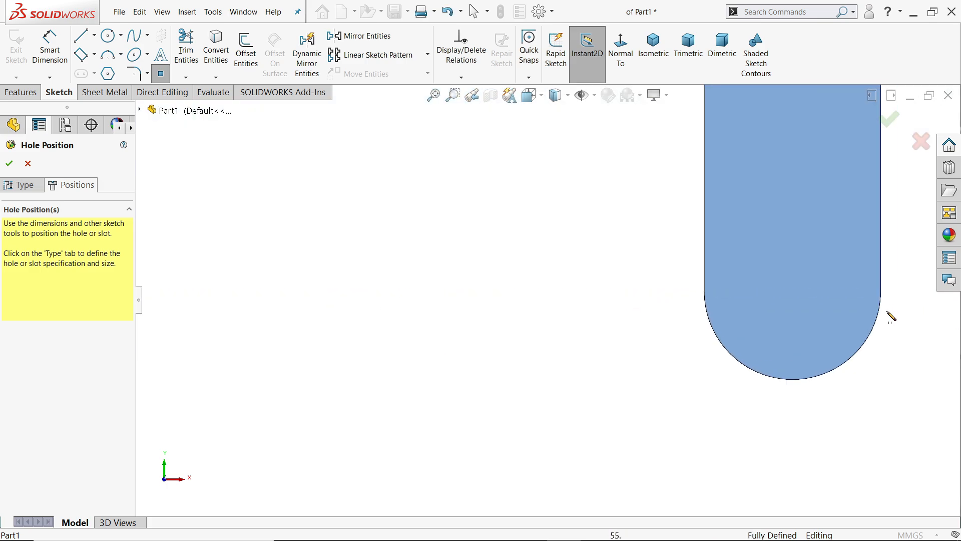
{"action": "left_click", "coordinate": [793, 291]}
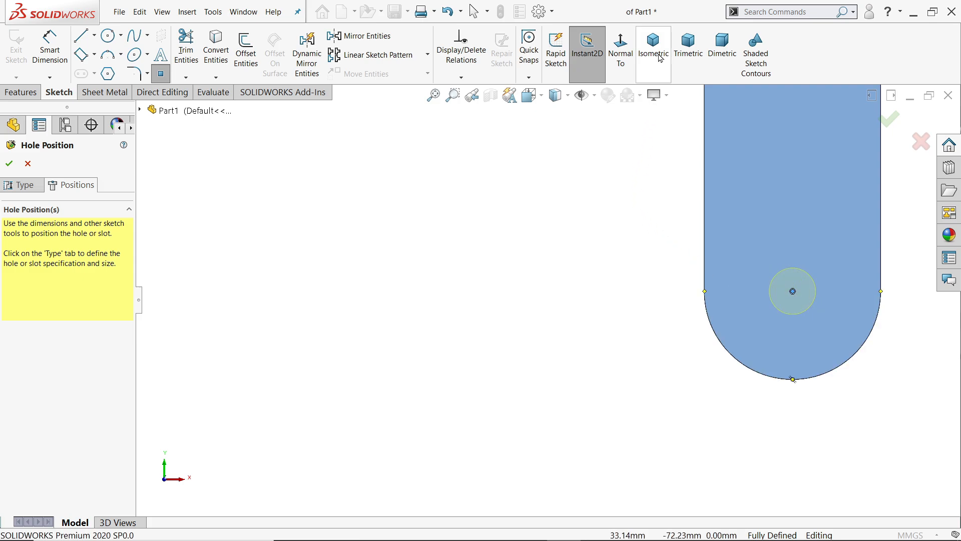
{"action": "left_click", "coordinate": [9, 163]}
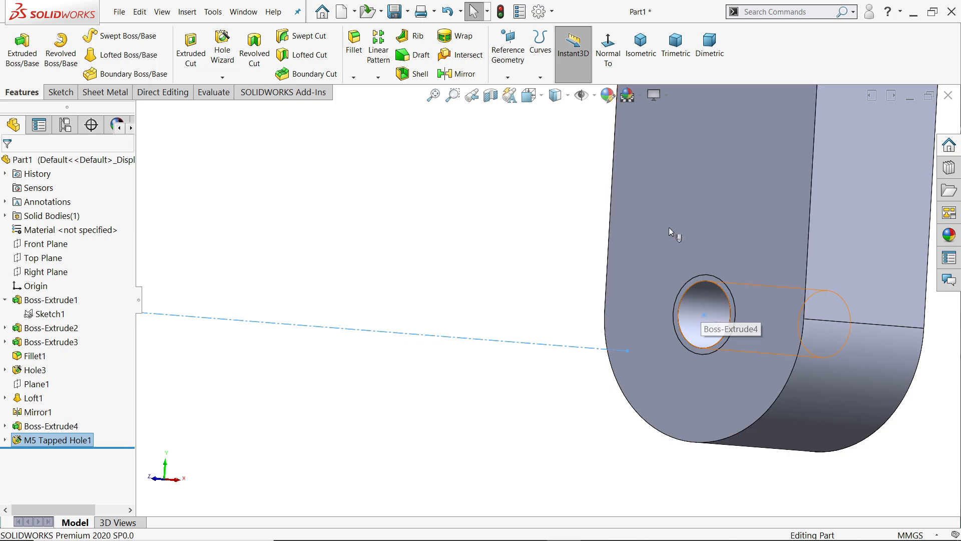
- Turn on shaded cosmetic threads in the document's detailing properties and clear the selection of the tapped holes
{"action": "left_click", "coordinate": [539, 12]}
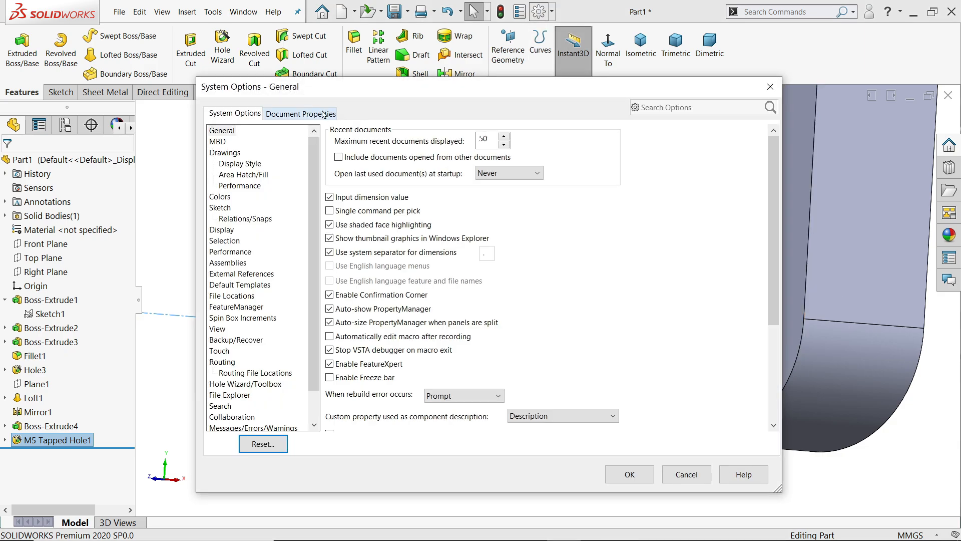
{"action": "left_click", "coordinate": [308, 115]}
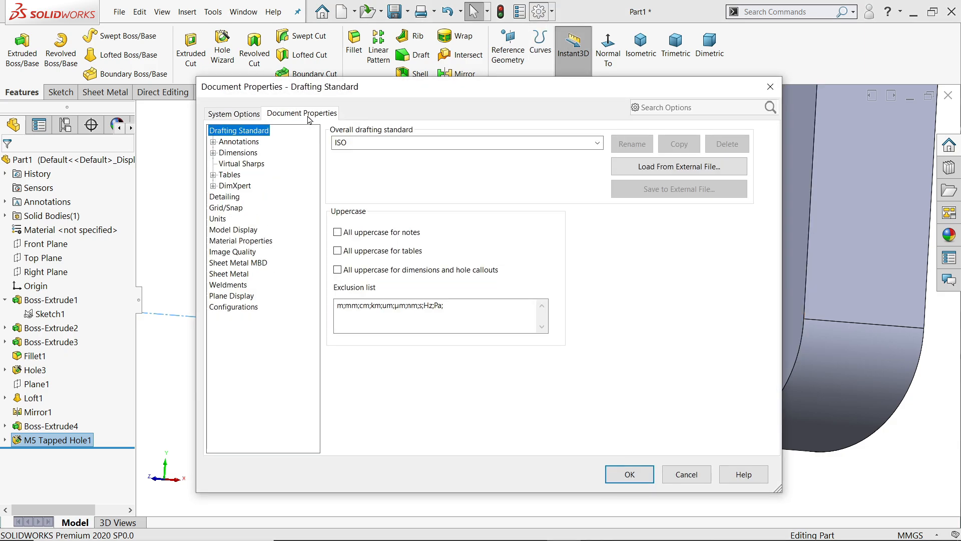
{"action": "left_click", "coordinate": [226, 197]}
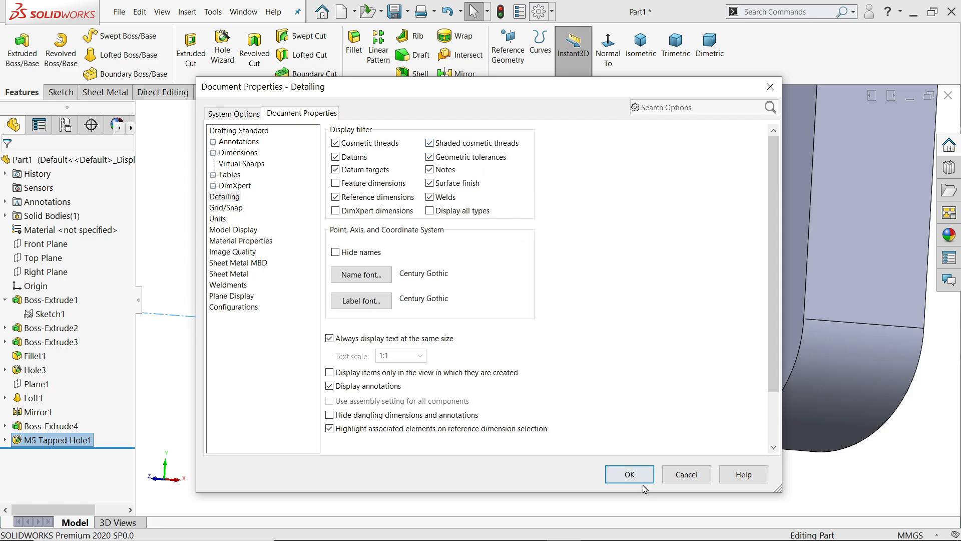
{"action": "left_click", "coordinate": [629, 474]}
{"action": "middle_click_drag", "start_coordinate": [676, 388], "coordinate": [695, 359]}
{"action": "scroll", "coordinate": [709, 335], "scroll_direction": "up", "scroll_amount": 6}
{"action": "scroll", "coordinate": [646, 334], "scroll_direction": "up", "scroll_amount": 1}
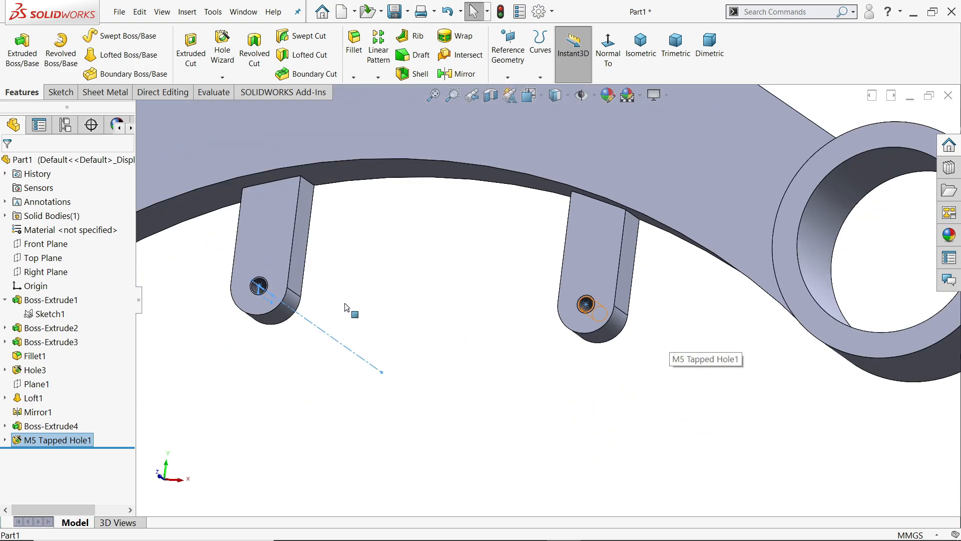
{"action": "left_click", "coordinate": [349, 296]}
{"action": "scroll", "coordinate": [290, 287], "scroll_direction": "down", "scroll_amount": 1}
{"action": "scroll", "coordinate": [468, 306], "scroll_direction": "up", "scroll_amount": 5}
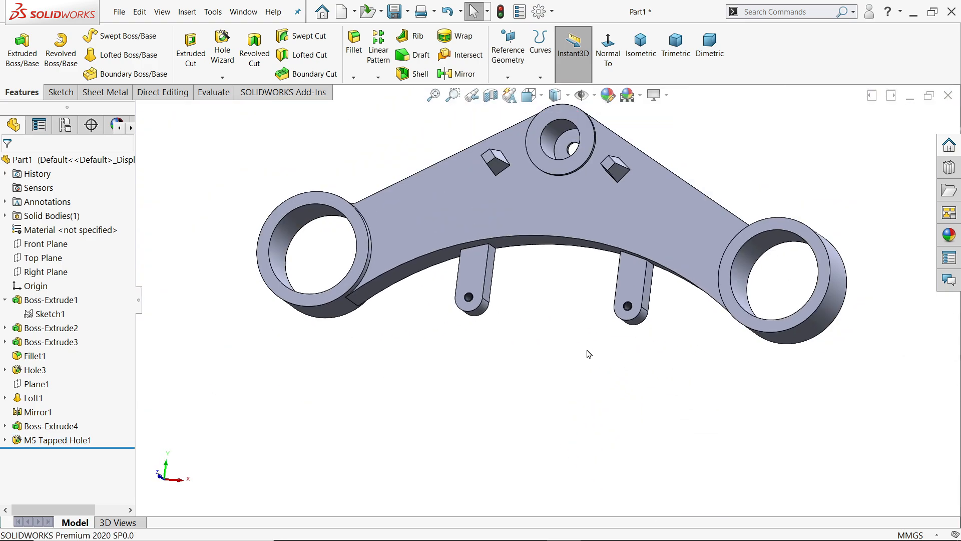
- Switch to the drawing image in Photos and examine the back view's rib and pocket dimensions and the fillet notes
{"action": "key", "text": "alt+Tab"}
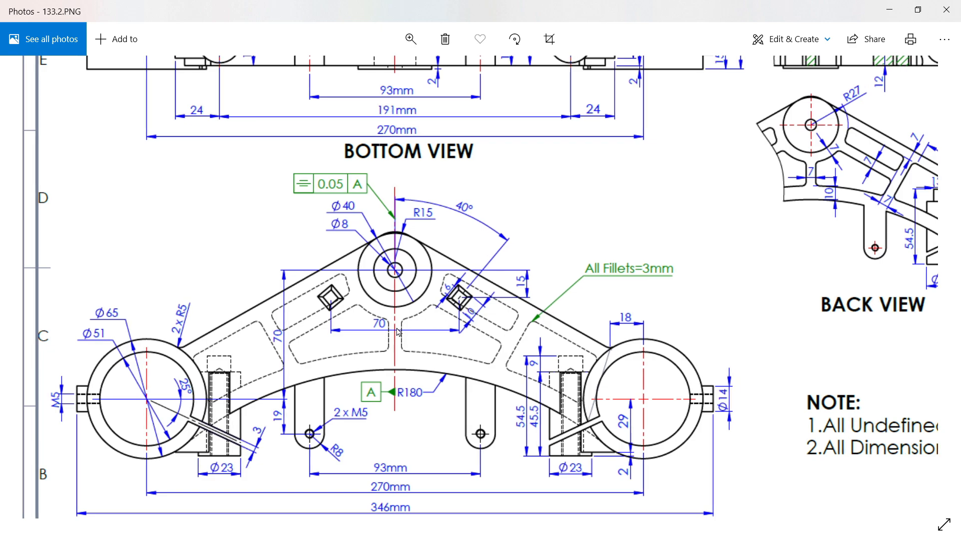
{"action": "left_click_drag", "start_coordinate": [691, 271], "coordinate": [410, 284]}
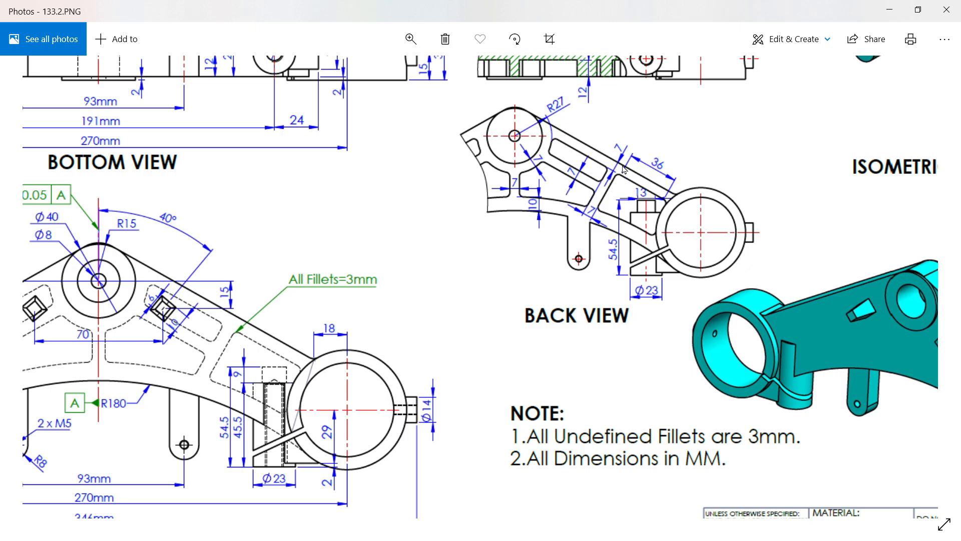
{"action": "scroll", "coordinate": [624, 169], "scroll_direction": "up", "scroll_amount": 3}
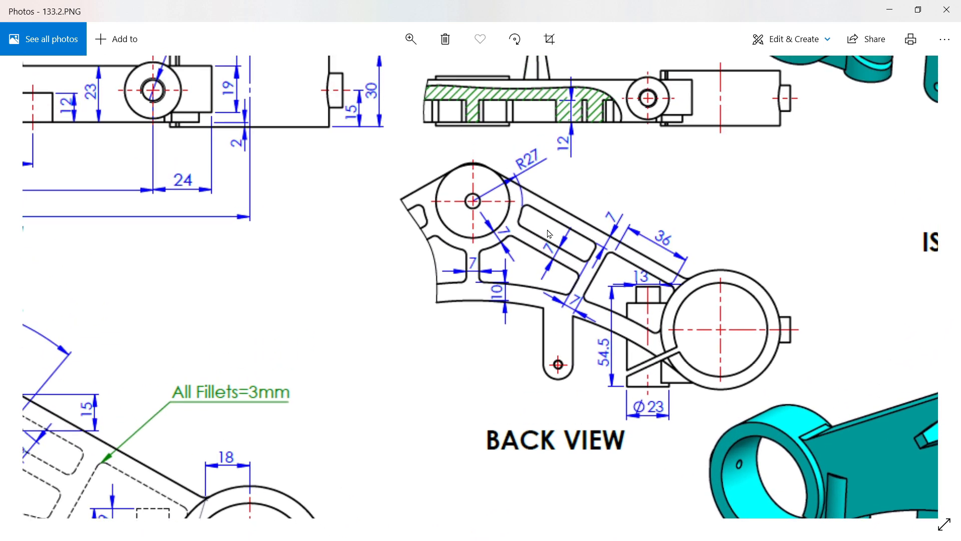
{"action": "mouse_move", "coordinate": [616, 206]}
{"action": "left_mouse_down"}
{"action": "mouse_move", "coordinate": [613, 245]}
{"action": "mouse_move", "coordinate": [582, 214]}
{"action": "left_mouse_up"}
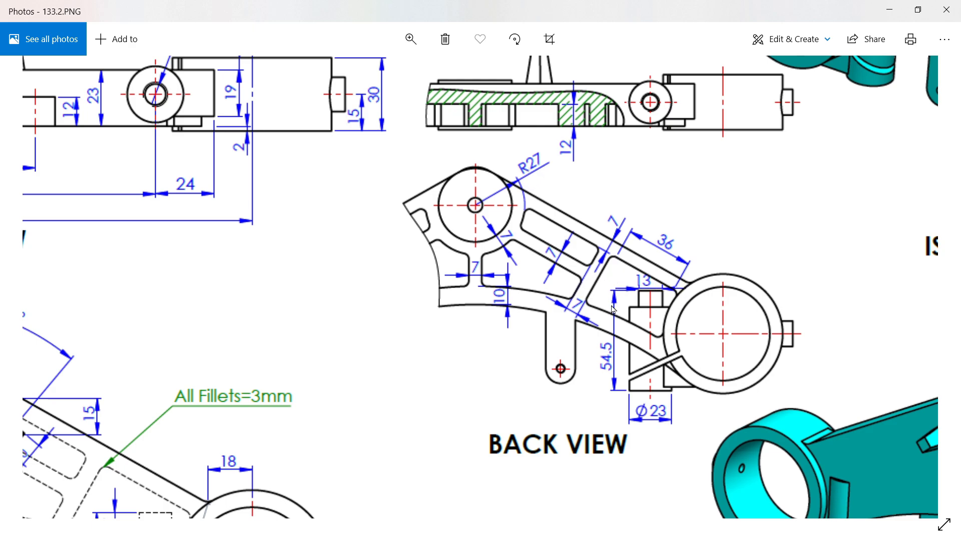
{"action": "left_click_drag", "start_coordinate": [602, 315], "coordinate": [650, 217]}
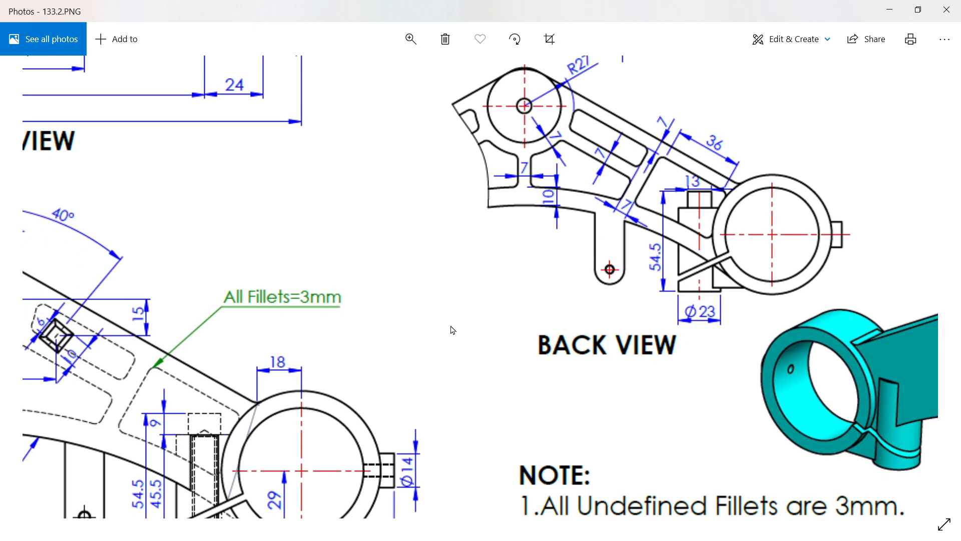
{"action": "scroll", "coordinate": [553, 353], "scroll_direction": "down", "scroll_amount": 3}
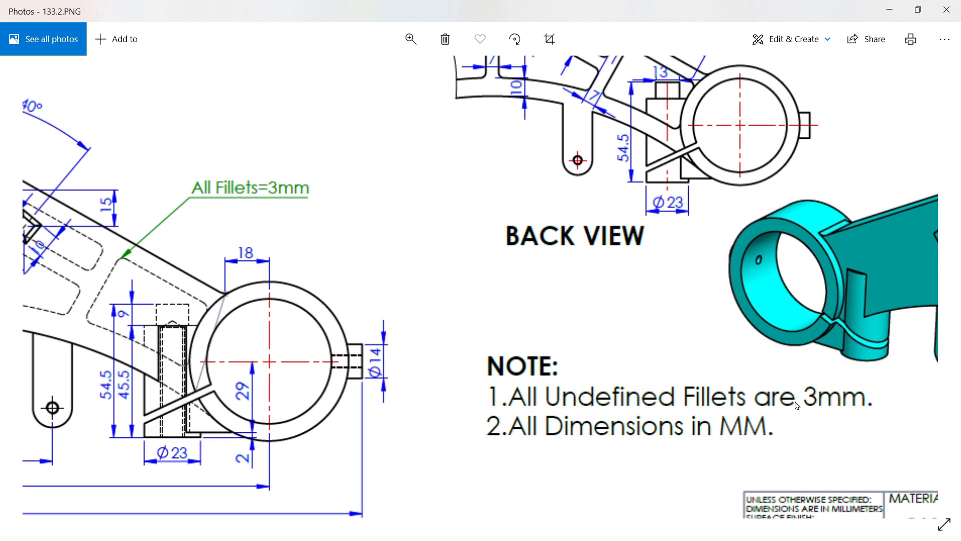
{"action": "scroll", "coordinate": [662, 297], "scroll_direction": "up", "scroll_amount": 6}
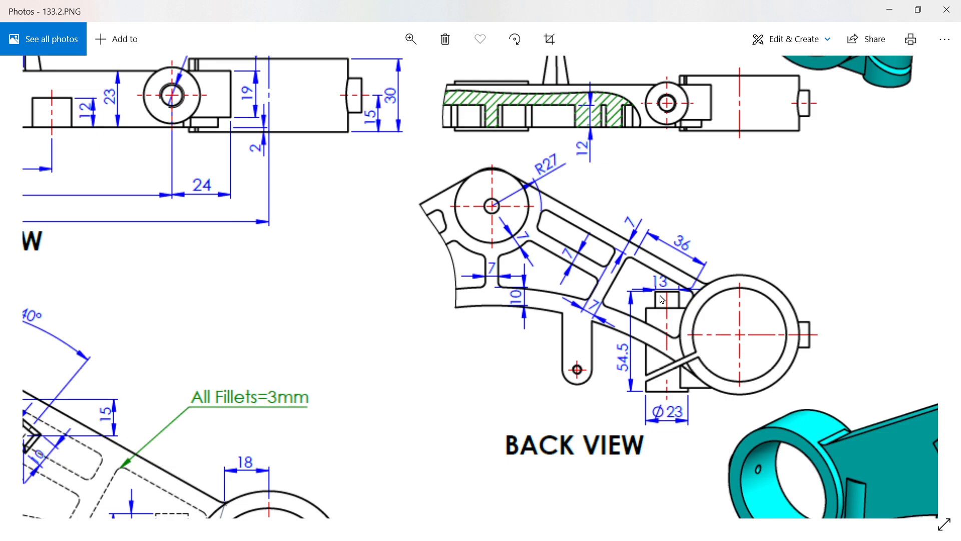
- Examine the clamp boss, slot and tapped hole dimensions across the drawing's front, bottom and back views
{"action": "left_click_drag", "start_coordinate": [649, 377], "coordinate": [743, 199]}
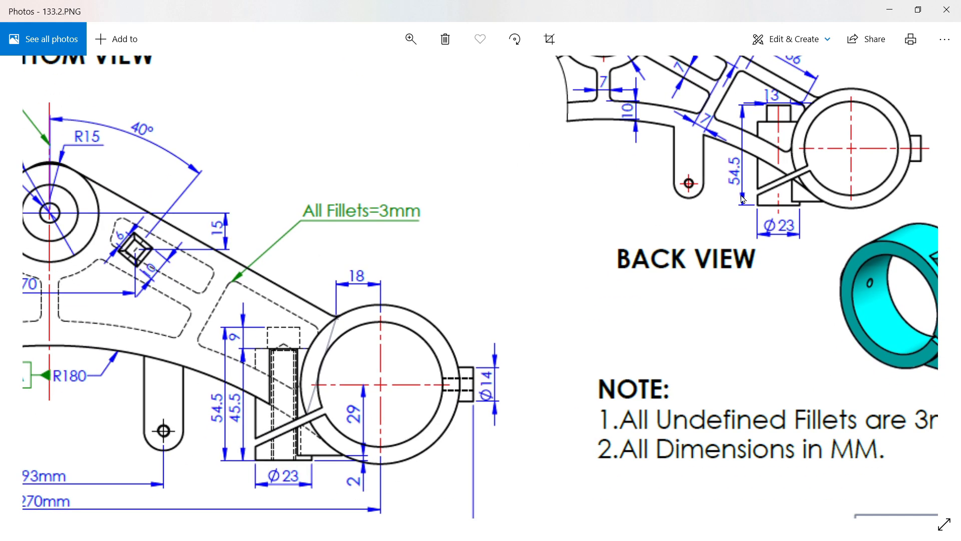
{"action": "mouse_move", "coordinate": [425, 374]}
{"action": "left_mouse_down"}
{"action": "mouse_move", "coordinate": [511, 285]}
{"action": "mouse_move", "coordinate": [550, 265]}
{"action": "left_mouse_up"}
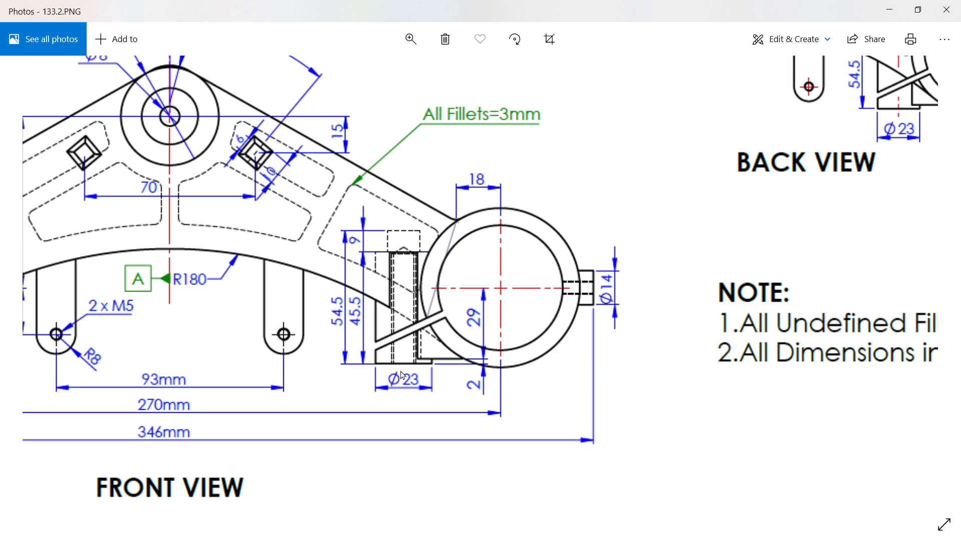
{"action": "left_click_drag", "start_coordinate": [489, 263], "coordinate": [517, 508]}
{"action": "mouse_move", "coordinate": [423, 251]}
{"action": "left_mouse_down"}
{"action": "mouse_move", "coordinate": [452, 427]}
{"action": "mouse_move", "coordinate": [683, 428]}
{"action": "left_mouse_up"}
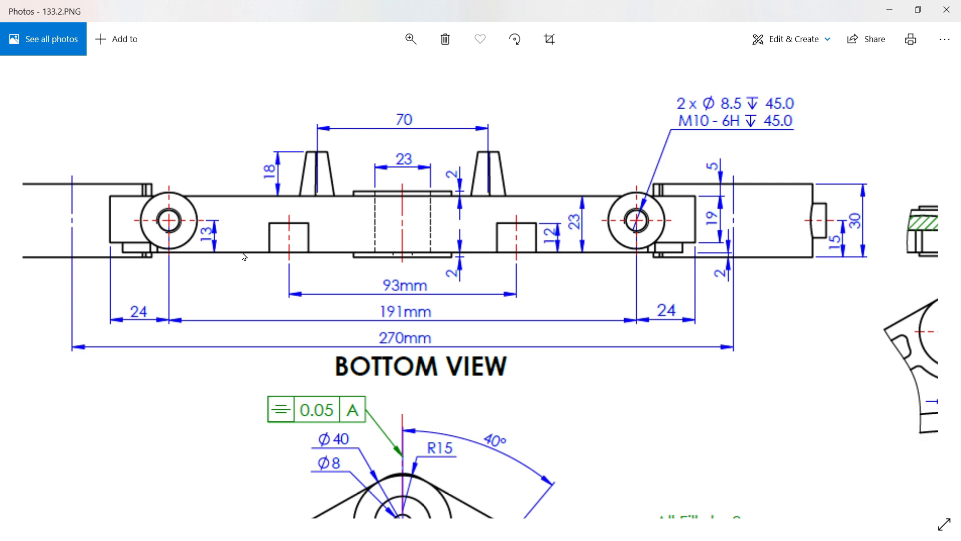
{"action": "left_click_drag", "start_coordinate": [664, 280], "coordinate": [475, 232]}
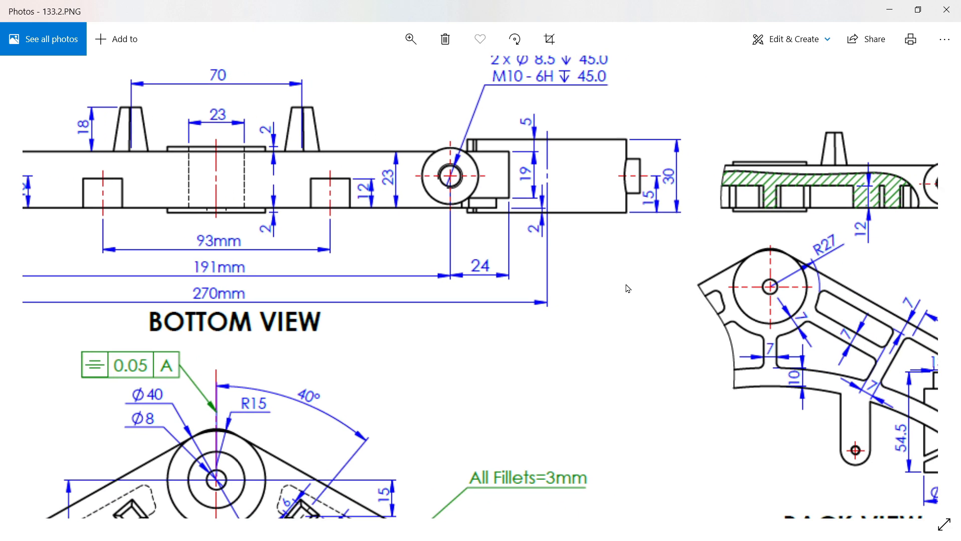
{"action": "left_click_drag", "start_coordinate": [643, 294], "coordinate": [303, 245]}
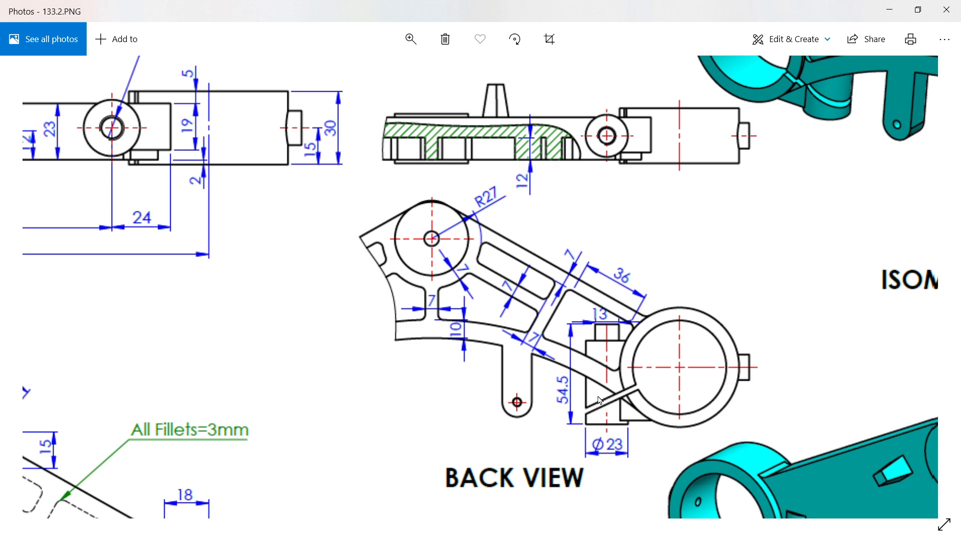
{"action": "left_click_drag", "start_coordinate": [600, 399], "coordinate": [664, 201]}
{"action": "left_click_drag", "start_coordinate": [474, 339], "coordinate": [579, 279]}
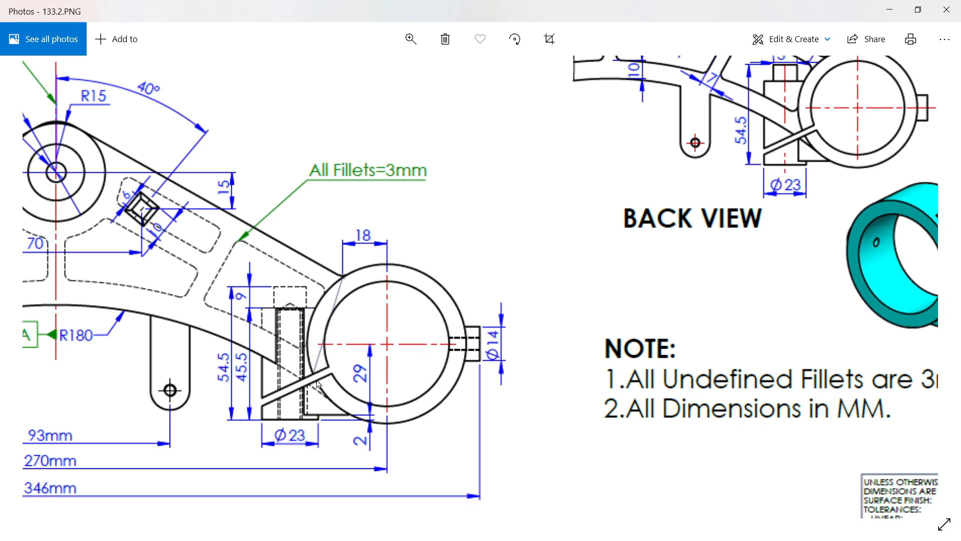
{"action": "mouse_move", "coordinate": [363, 258]}
{"action": "left_mouse_down"}
{"action": "mouse_move", "coordinate": [445, 414]}
{"action": "mouse_move", "coordinate": [460, 468]}
{"action": "left_mouse_up"}
{"action": "left_click_drag", "start_coordinate": [419, 220], "coordinate": [419, 406]}
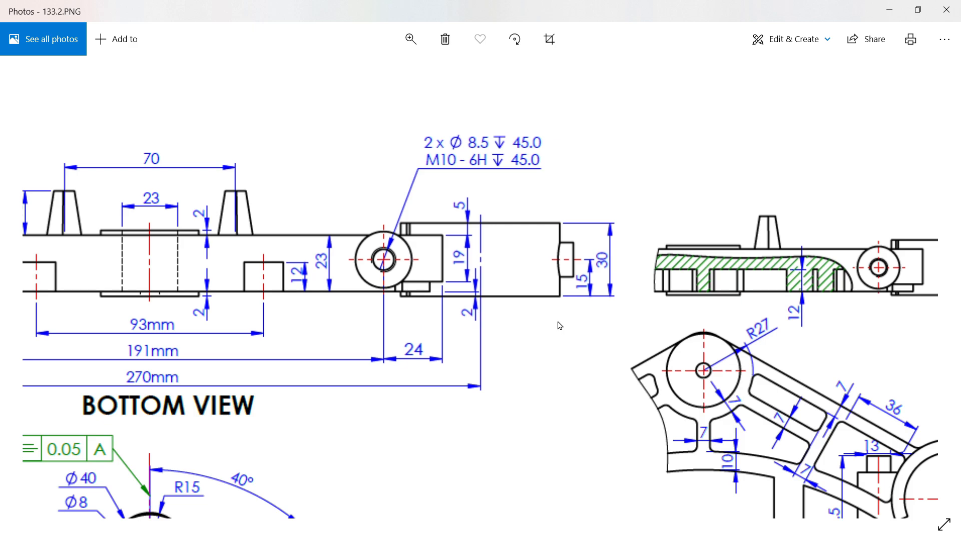
{"action": "left_click_drag", "start_coordinate": [560, 326], "coordinate": [550, 286]}
- Return to SOLIDWORKS and start a sketch on the flat back face of the bracket plate
{"action": "left_click", "coordinate": [889, 10]}
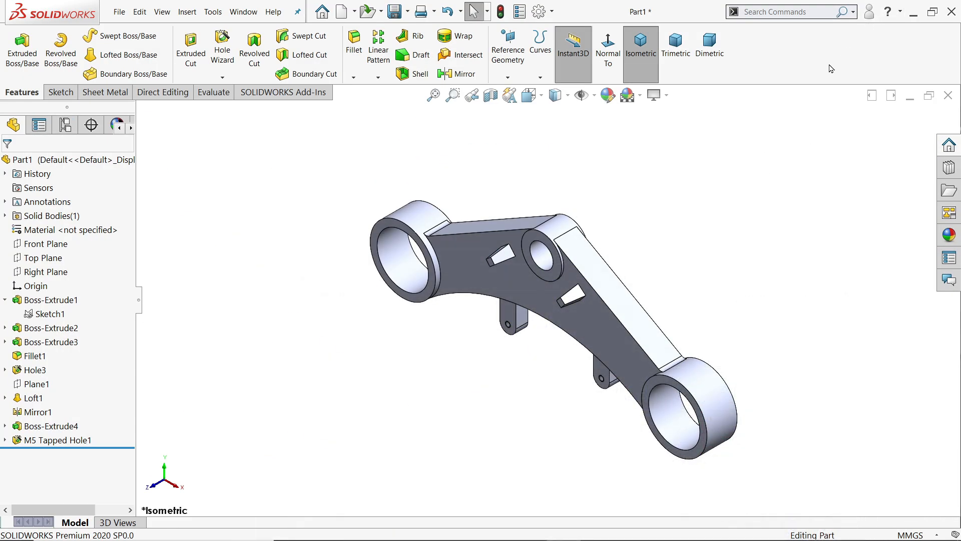
{"action": "middle_click_drag", "start_coordinate": [657, 306], "coordinate": [547, 307]}
{"action": "left_click", "coordinate": [545, 301]}
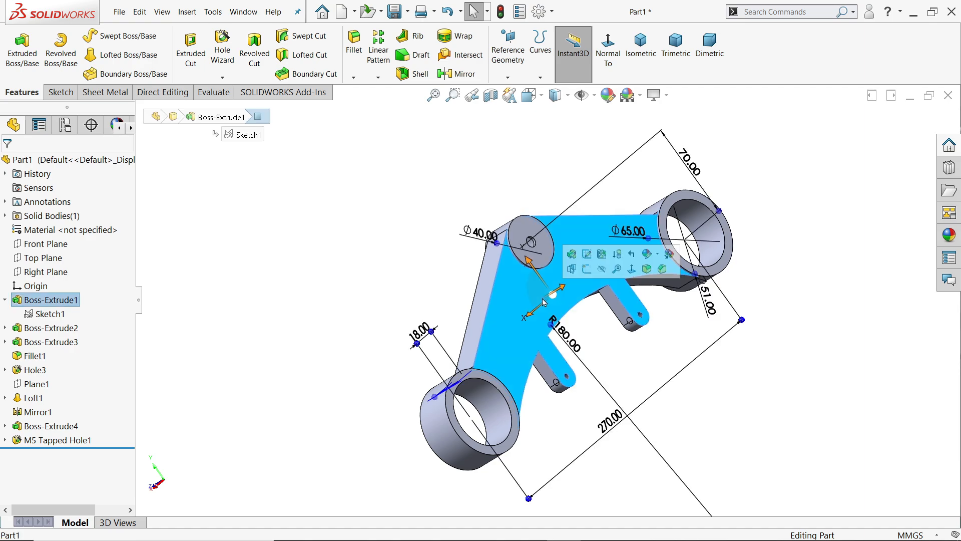
{"action": "left_click", "coordinate": [587, 268]}
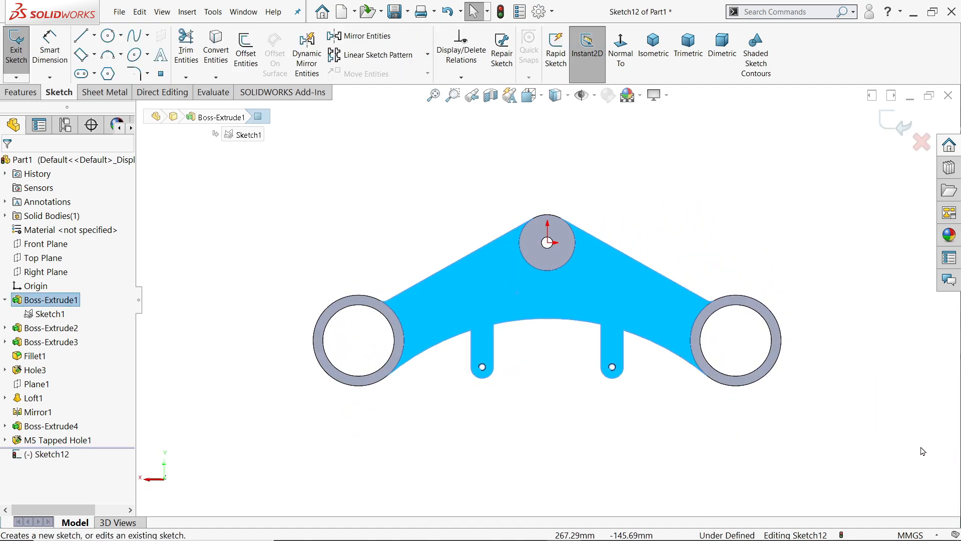
{"action": "scroll", "coordinate": [550, 302], "scroll_direction": "down", "scroll_amount": 2}
{"action": "scroll", "coordinate": [550, 302], "scroll_direction": "down", "scroll_amount": 2}
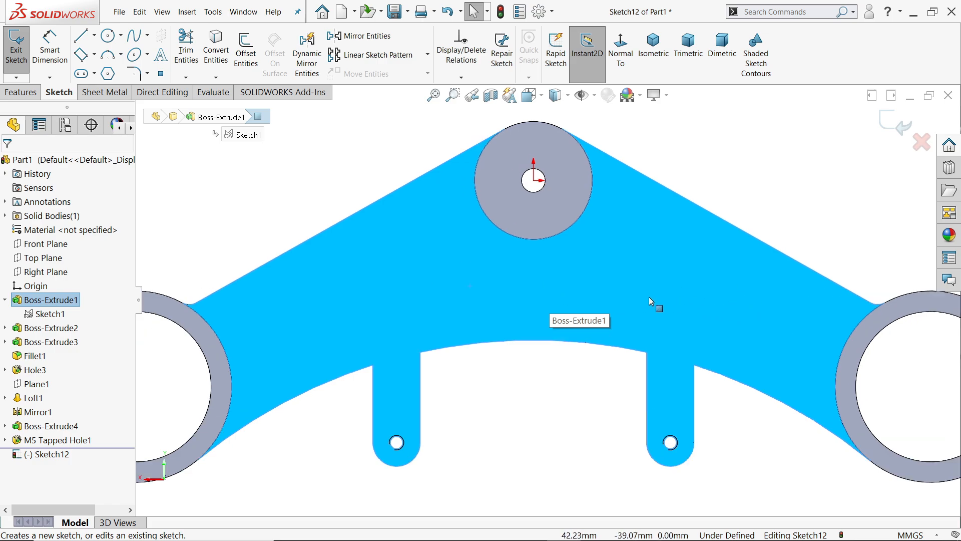
{"action": "left_click", "coordinate": [580, 359]}
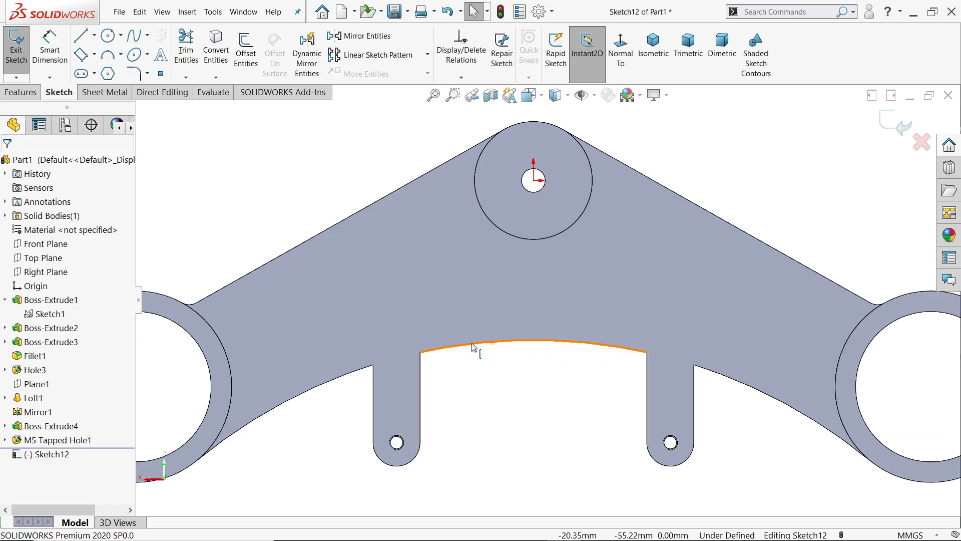
- Convert all entities of the base extrusion's Sketch1 into the new sketch
{"action": "left_click", "coordinate": [34, 318]}
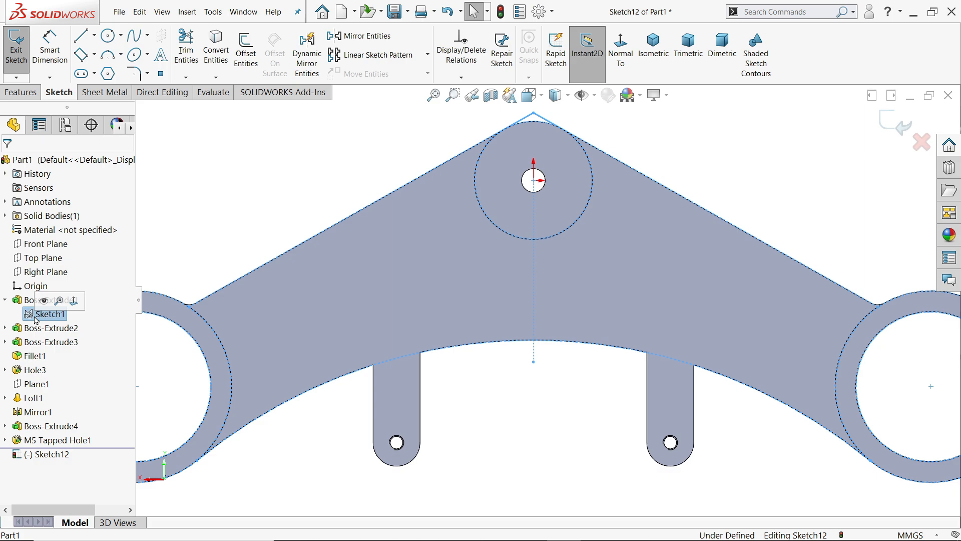
{"action": "left_click", "coordinate": [216, 62]}
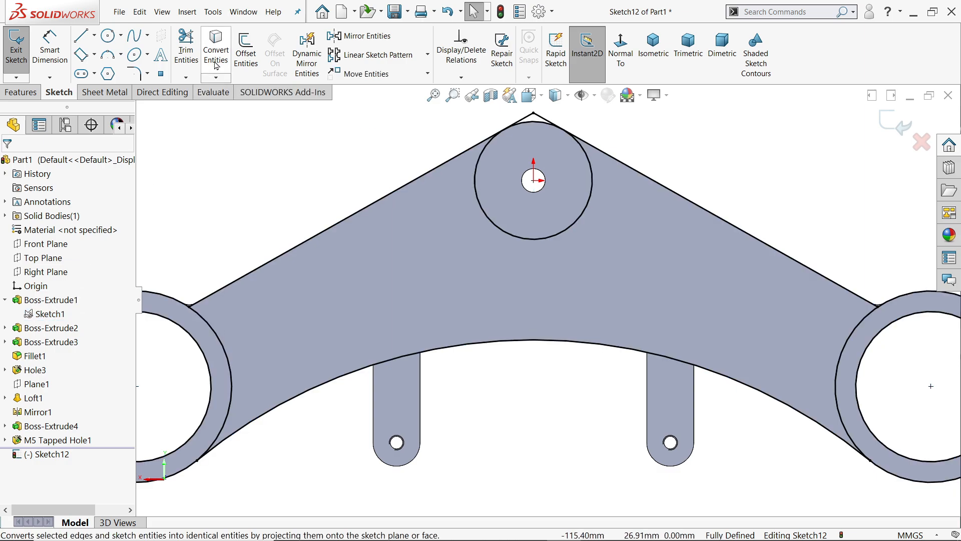
{"action": "scroll", "coordinate": [685, 261], "scroll_direction": "up", "scroll_amount": 4}
{"action": "scroll", "coordinate": [453, 177], "scroll_direction": "down", "scroll_amount": 4}
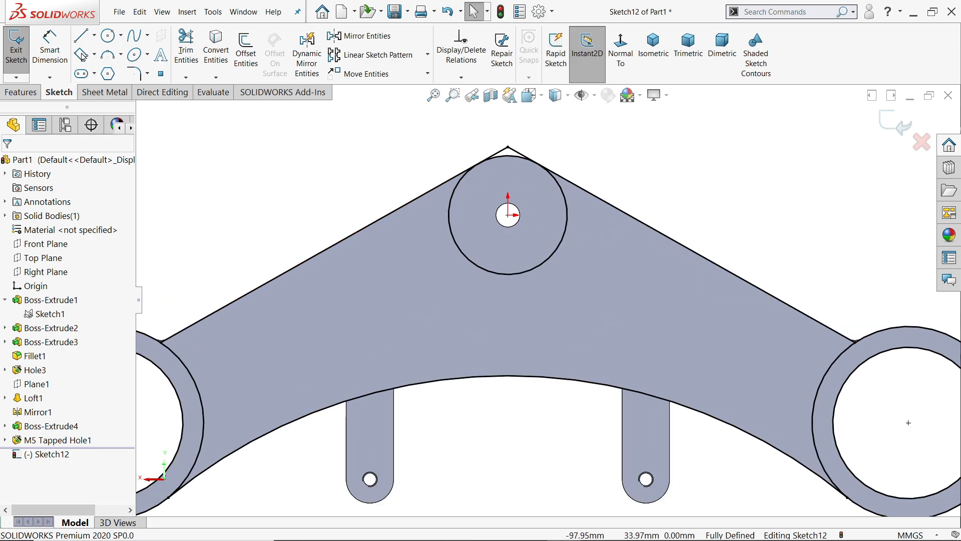
- Draw a vertical centerline from the origin down to the plate's lower arc
{"action": "left_click", "coordinate": [94, 35]}
{"action": "left_click", "coordinate": [106, 71]}
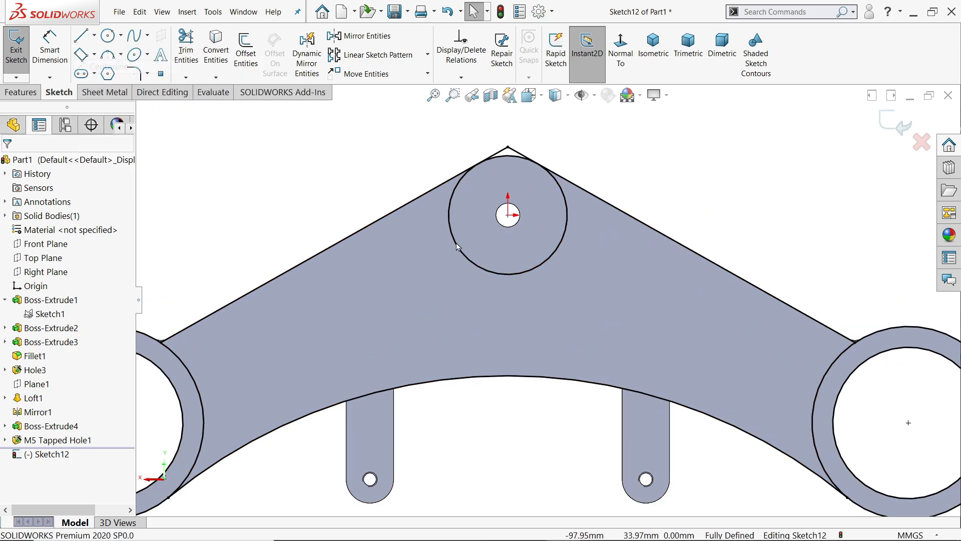
{"action": "mouse_move", "coordinate": [509, 215]}
{"action": "left_mouse_down"}
{"action": "mouse_move", "coordinate": [511, 348]}
{"action": "mouse_move", "coordinate": [526, 382]}
{"action": "mouse_move", "coordinate": [516, 386]}
{"action": "left_mouse_up"}
{"action": "right_click", "coordinate": [529, 394]}
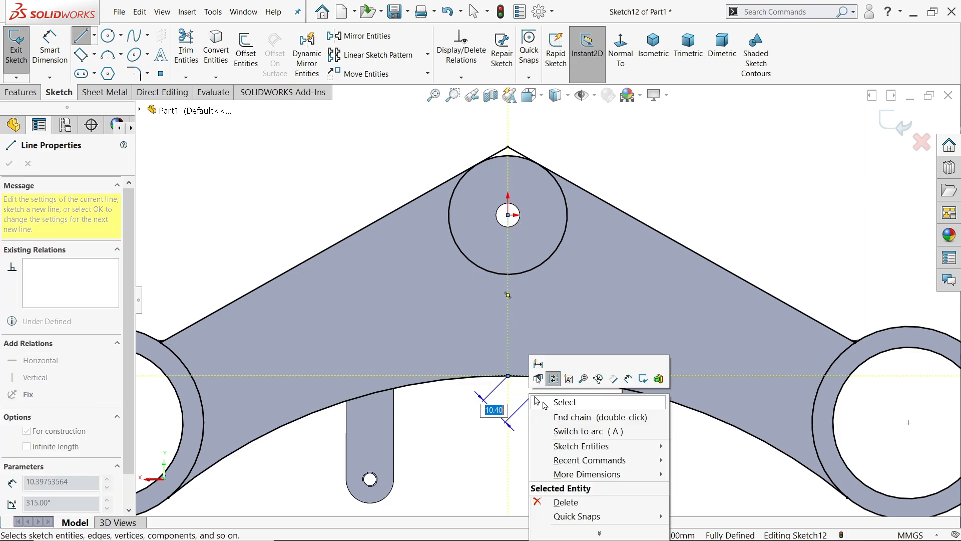
{"action": "left_click", "coordinate": [552, 405]}
{"action": "scroll", "coordinate": [529, 393], "scroll_direction": "up", "scroll_amount": 2}
{"action": "scroll", "coordinate": [472, 349], "scroll_direction": "down", "scroll_amount": 1}
{"action": "scroll", "coordinate": [472, 351], "scroll_direction": "up", "scroll_amount": 1}
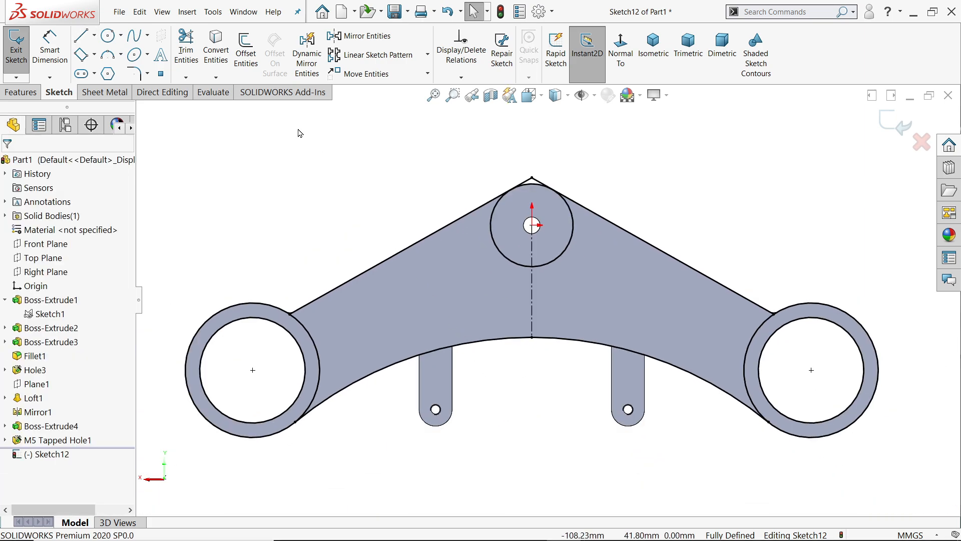
- Power trim the converted outline and ring circles on the left side of the centerline, keeping the right half
{"action": "left_click", "coordinate": [186, 48]}
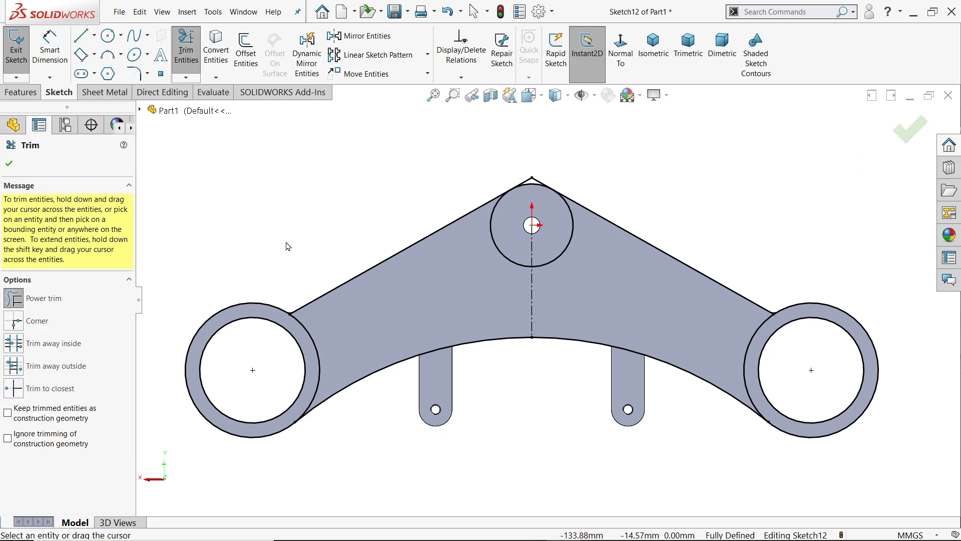
{"action": "mouse_move", "coordinate": [418, 184]}
{"action": "left_mouse_down"}
{"action": "mouse_move", "coordinate": [366, 381]}
{"action": "mouse_move", "coordinate": [262, 408]}
{"action": "mouse_move", "coordinate": [303, 317]}
{"action": "mouse_move", "coordinate": [400, 196]}
{"action": "left_mouse_up"}
{"action": "scroll", "coordinate": [606, 207], "scroll_direction": "down", "scroll_amount": 2}
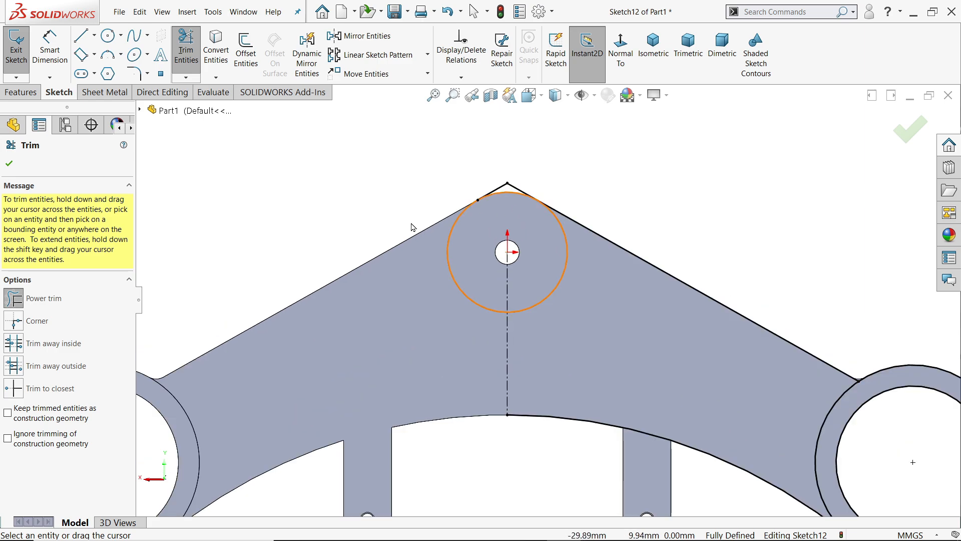
{"action": "scroll", "coordinate": [570, 313], "scroll_direction": "up", "scroll_amount": 3}
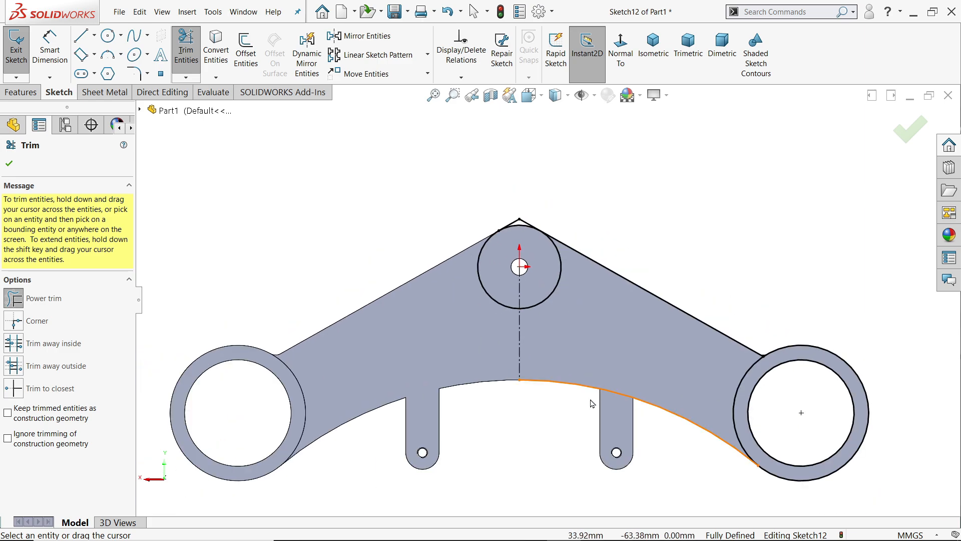
{"action": "scroll", "coordinate": [547, 351], "scroll_direction": "down", "scroll_amount": 4}
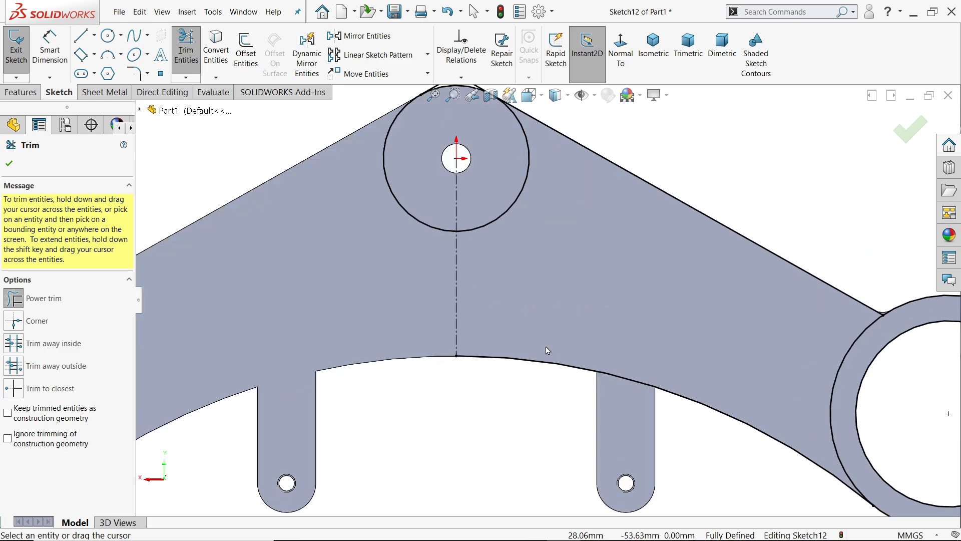
{"action": "left_click", "coordinate": [9, 163]}
{"action": "scroll", "coordinate": [558, 326], "scroll_direction": "up", "scroll_amount": 2}
{"action": "scroll", "coordinate": [596, 325], "scroll_direction": "down", "scroll_amount": 2}
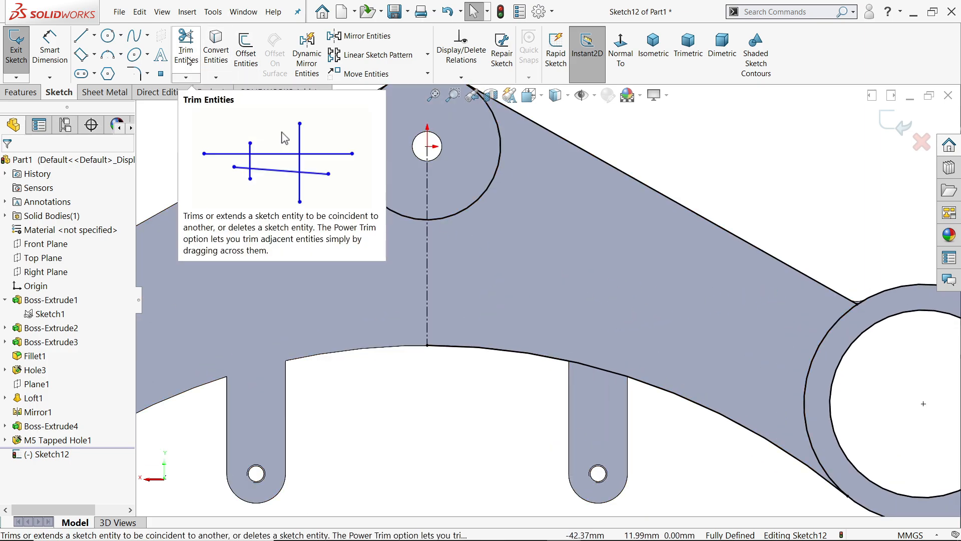
- Offset the plate's lower arc 10 mm inward
{"action": "left_click", "coordinate": [246, 54]}
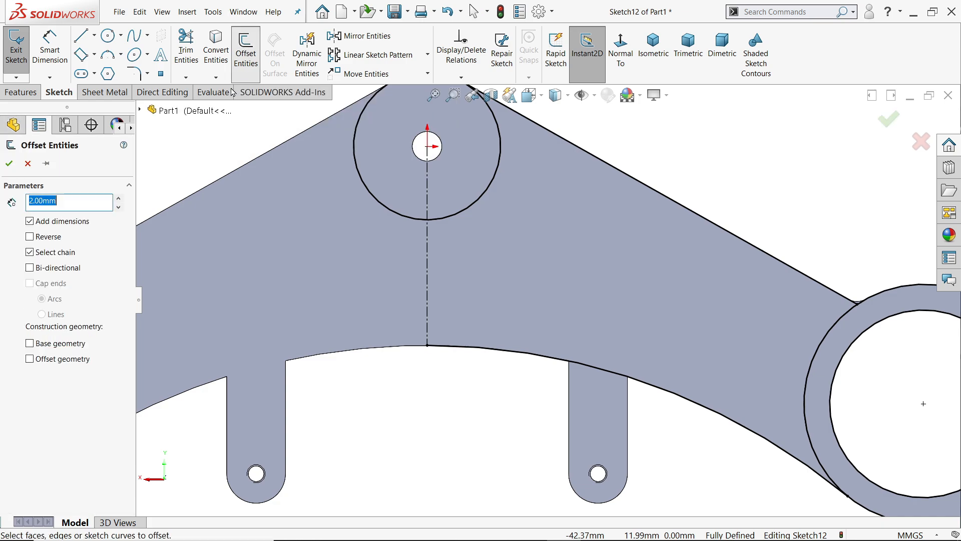
{"action": "type", "text": "10"}
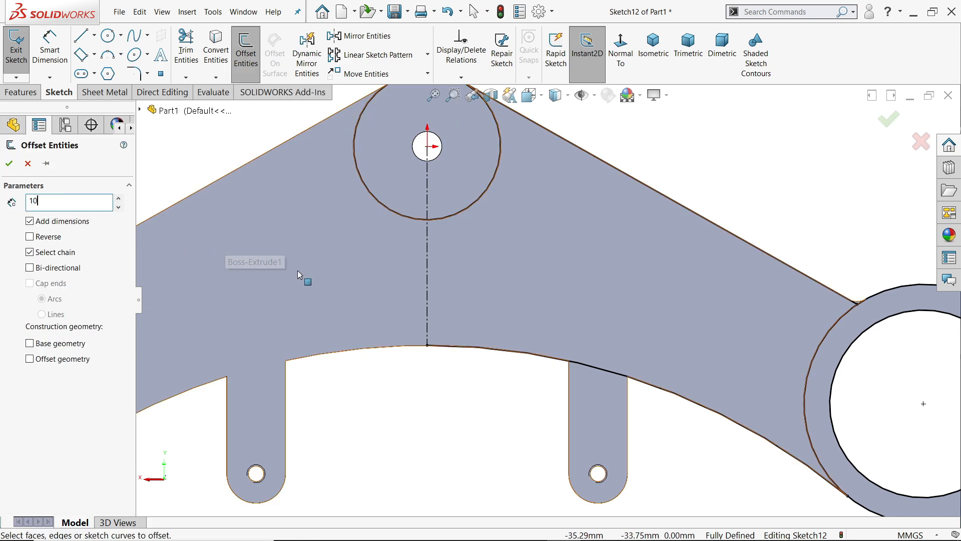
{"action": "left_click", "coordinate": [644, 385]}
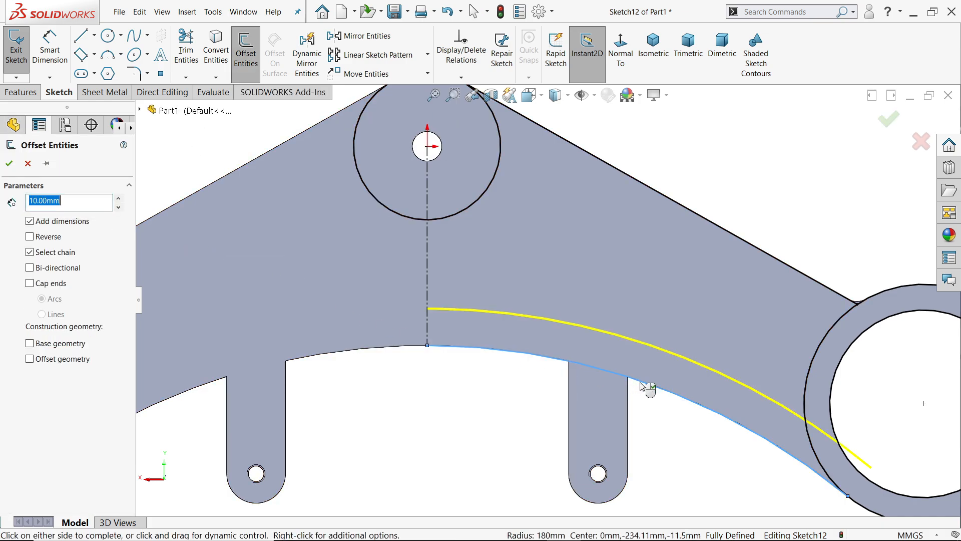
{"action": "left_click", "coordinate": [644, 364]}
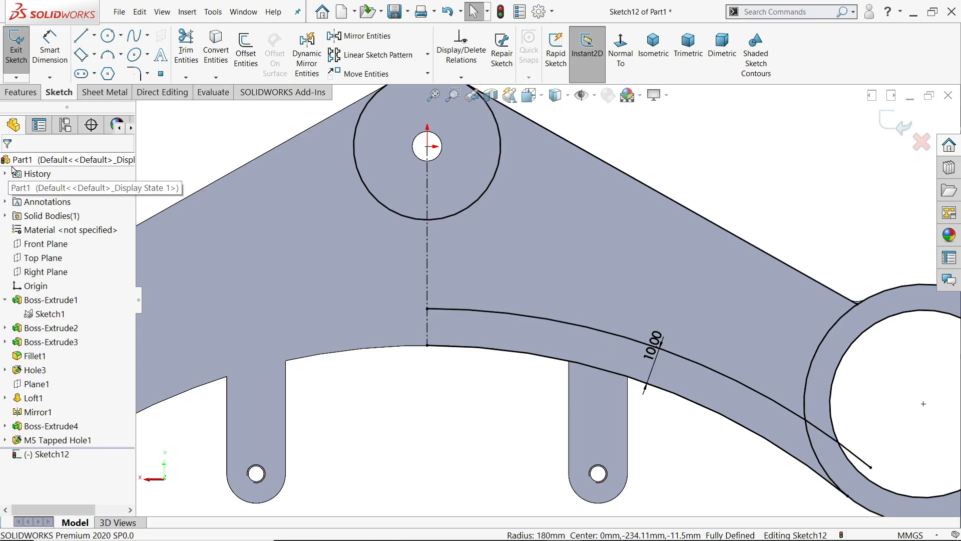
- Offset the plate's sloping upper edge 7 mm inward, reversed and with chain selection off
{"action": "left_click", "coordinate": [251, 53]}
{"action": "type", "text": "7"}
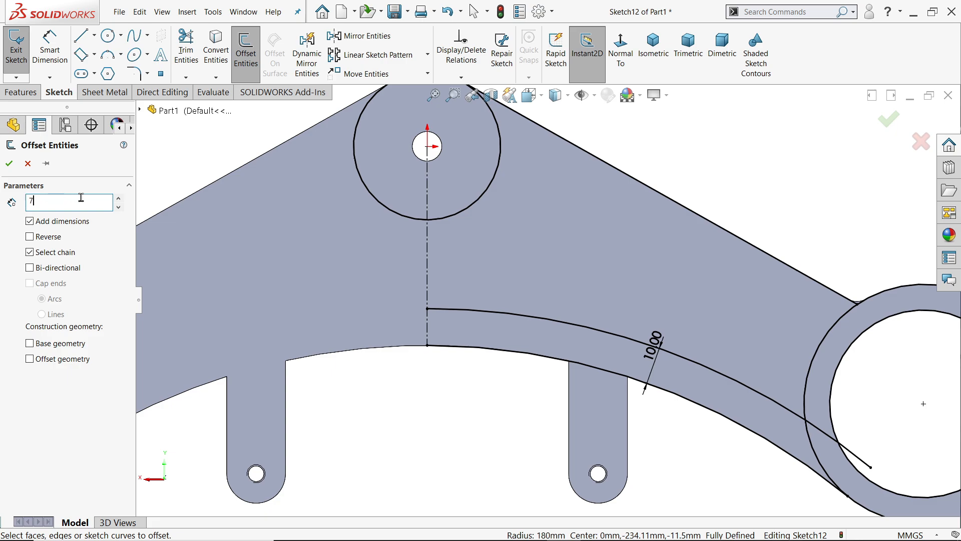
{"action": "left_click", "coordinate": [703, 222]}
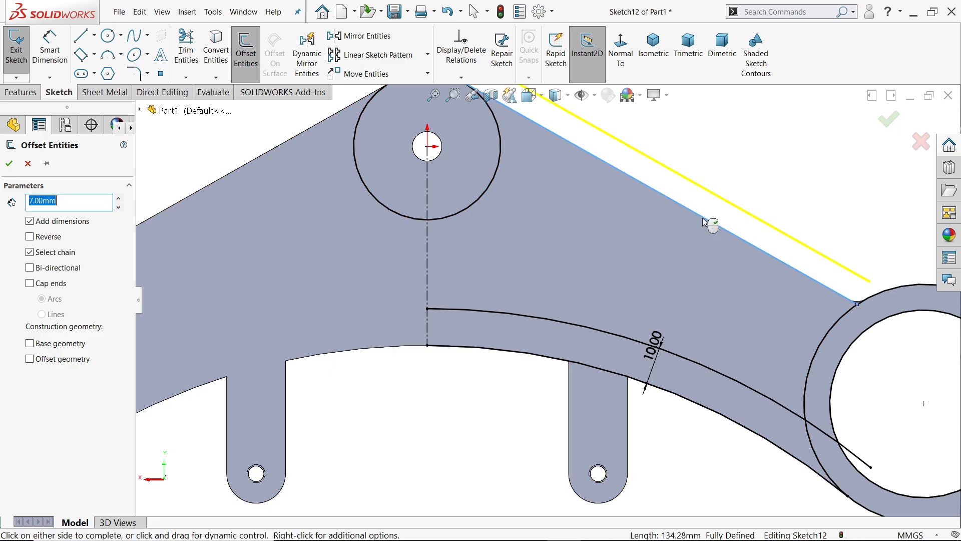
{"action": "left_click", "coordinate": [29, 237]}
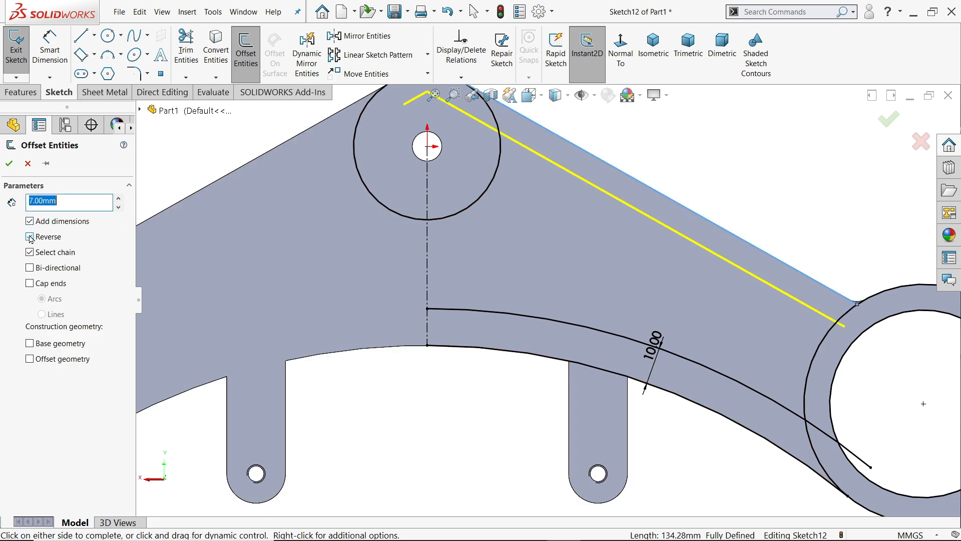
{"action": "key", "text": "z"}
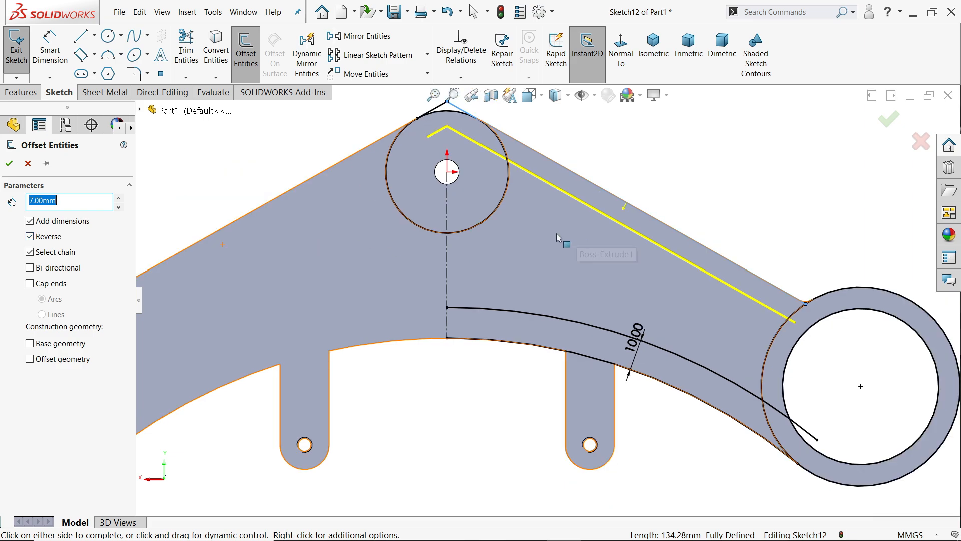
{"action": "left_click", "coordinate": [29, 253]}
{"action": "scroll", "coordinate": [619, 199], "scroll_direction": "down", "scroll_amount": 2}
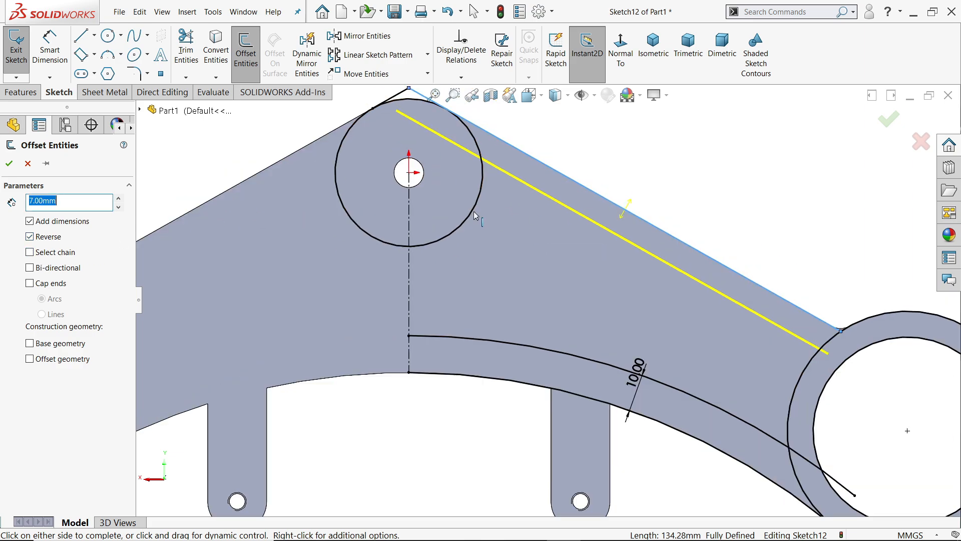
{"action": "left_click", "coordinate": [451, 170]}
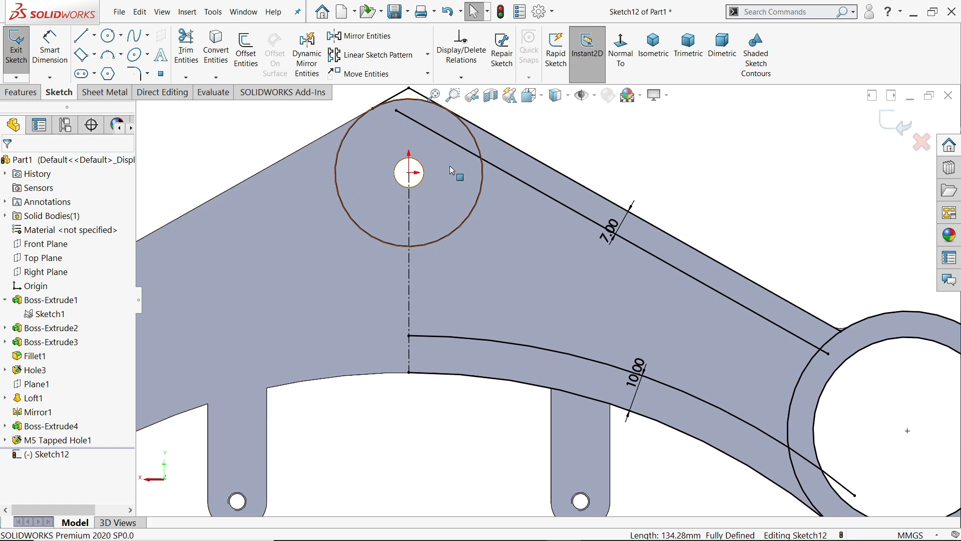
- Offset the boss circle around the origin 7 mm outward
{"action": "left_click", "coordinate": [246, 55]}
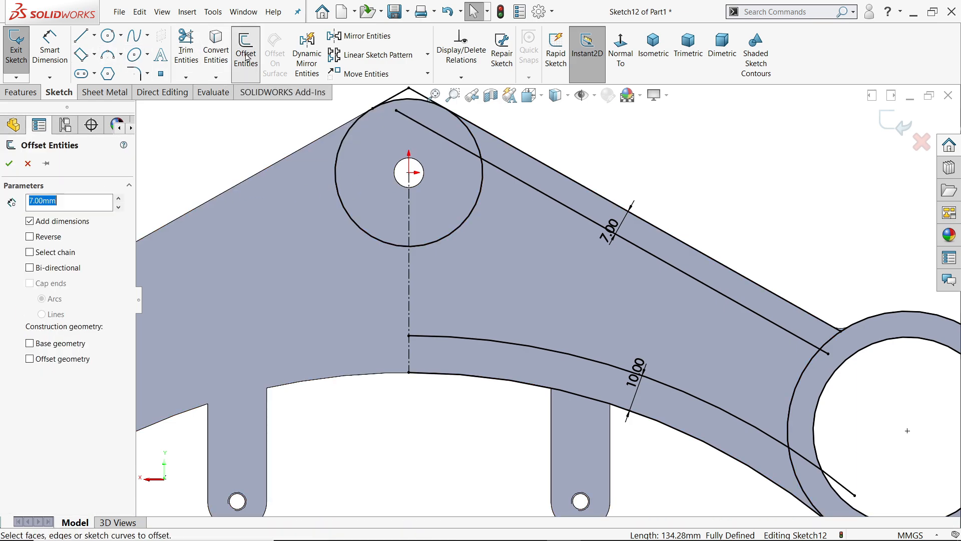
{"action": "left_click", "coordinate": [470, 214]}
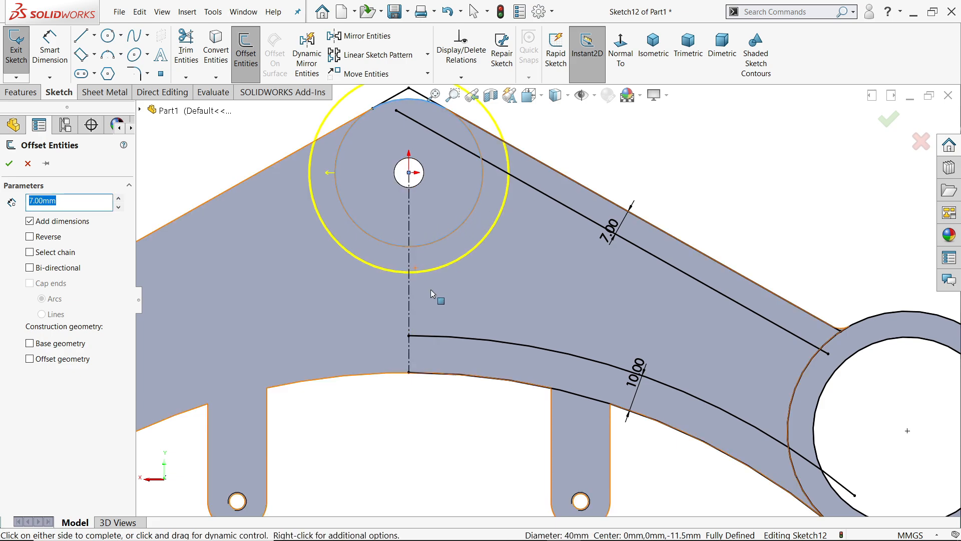
{"action": "left_click", "coordinate": [9, 164]}
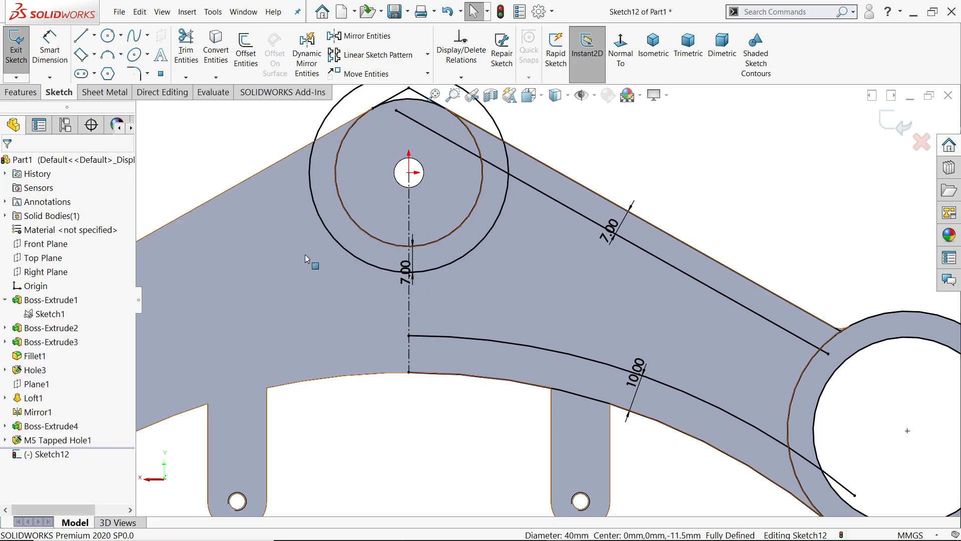
- Draw a vertical line just right of the centerline, crossing the offset circle and the offset lower arc
{"action": "scroll", "coordinate": [542, 295], "scroll_direction": "up", "scroll_amount": 1}
{"action": "scroll", "coordinate": [597, 301], "scroll_direction": "down", "scroll_amount": 1}
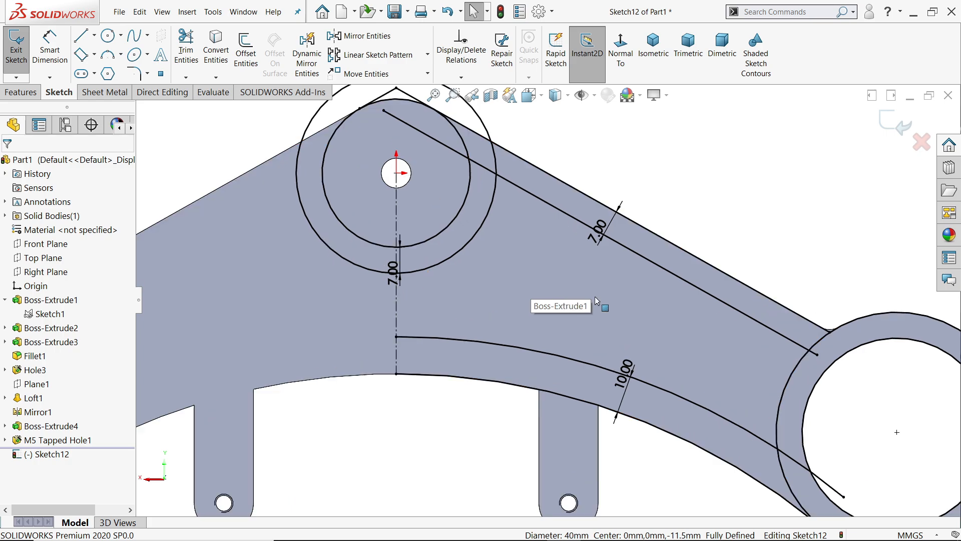
{"action": "scroll", "coordinate": [536, 291], "scroll_direction": "down", "scroll_amount": 2}
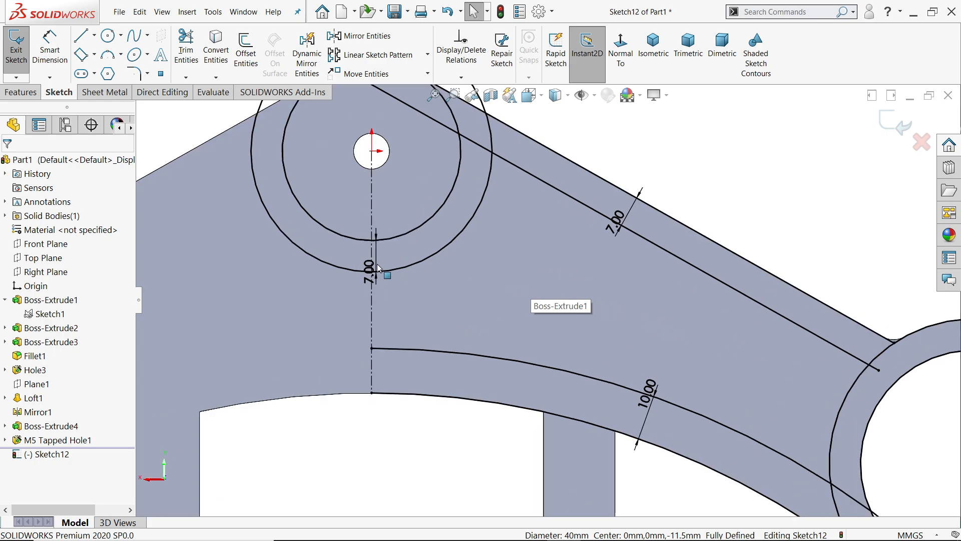
{"action": "left_click", "coordinate": [81, 36]}
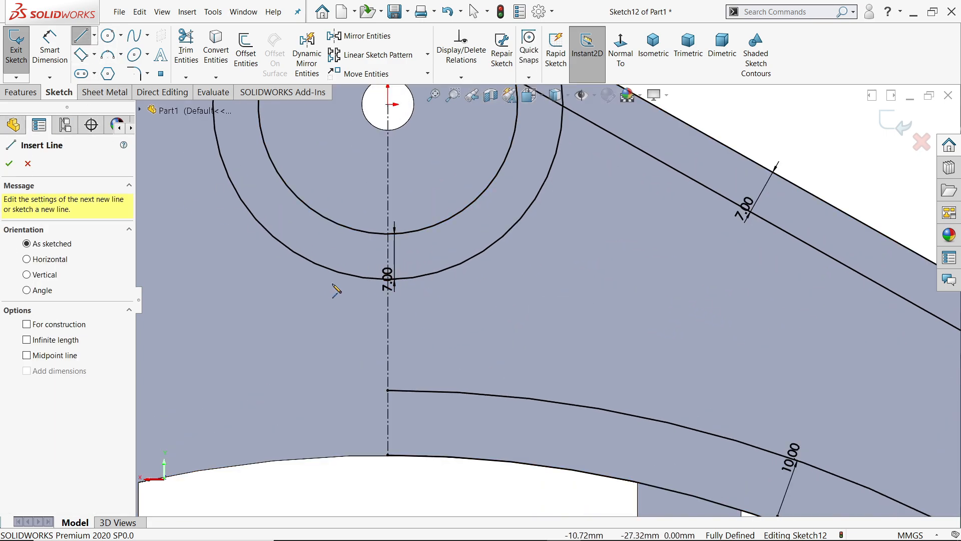
{"action": "left_click_drag", "start_coordinate": [420, 258], "coordinate": [417, 335]}
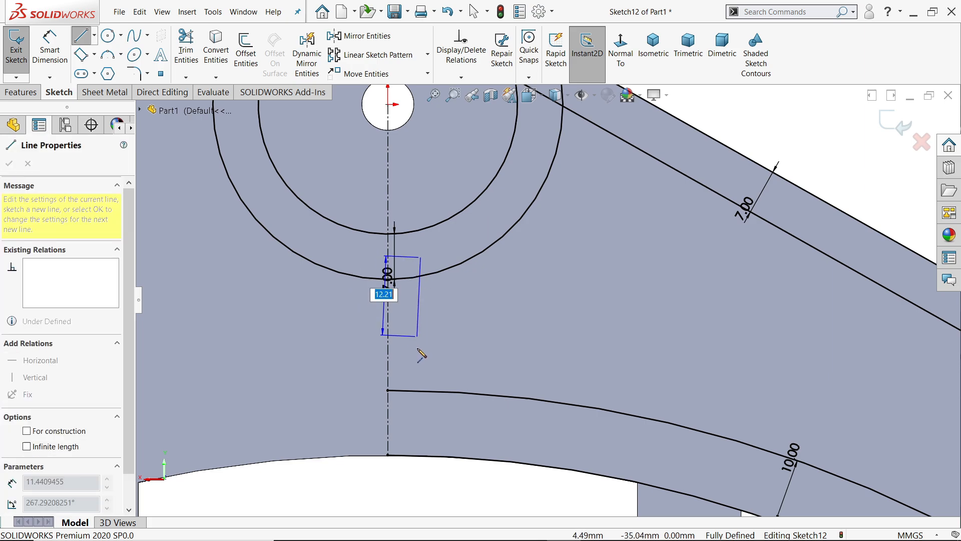
{"action": "left_click", "coordinate": [421, 413]}
{"action": "right_click", "coordinate": [467, 353]}
{"action": "left_click", "coordinate": [503, 363]}
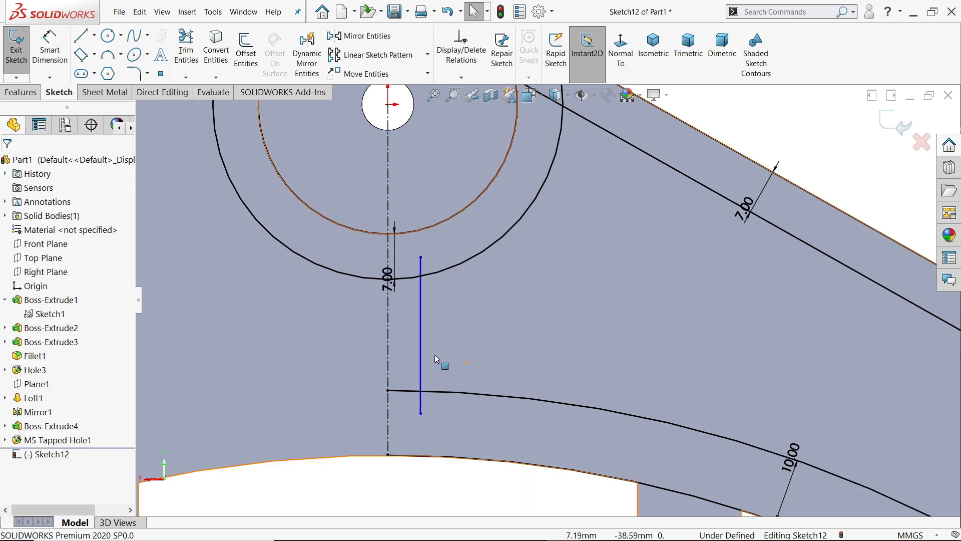
- Dimension the vertical line about the centerline as a doubled distance of 7 mm
{"action": "key", "text": "d"}
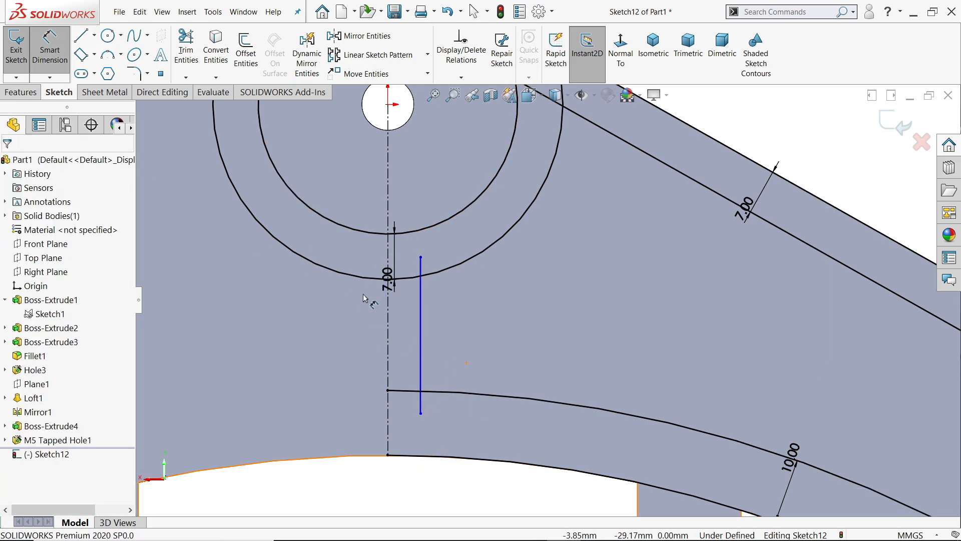
{"action": "left_click", "coordinate": [420, 346]}
{"action": "left_click", "coordinate": [387, 347]}
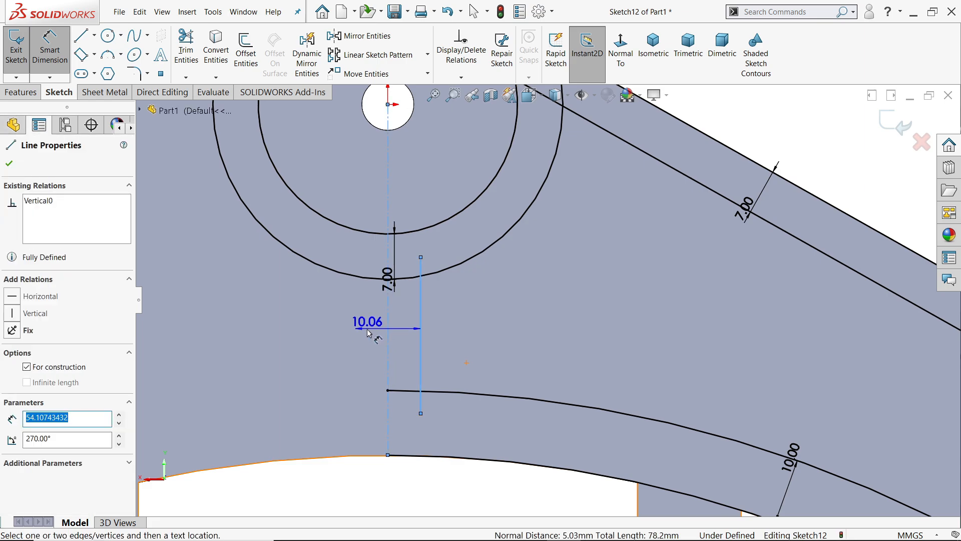
{"action": "left_click", "coordinate": [364, 331]}
{"action": "type", "text": "7"}
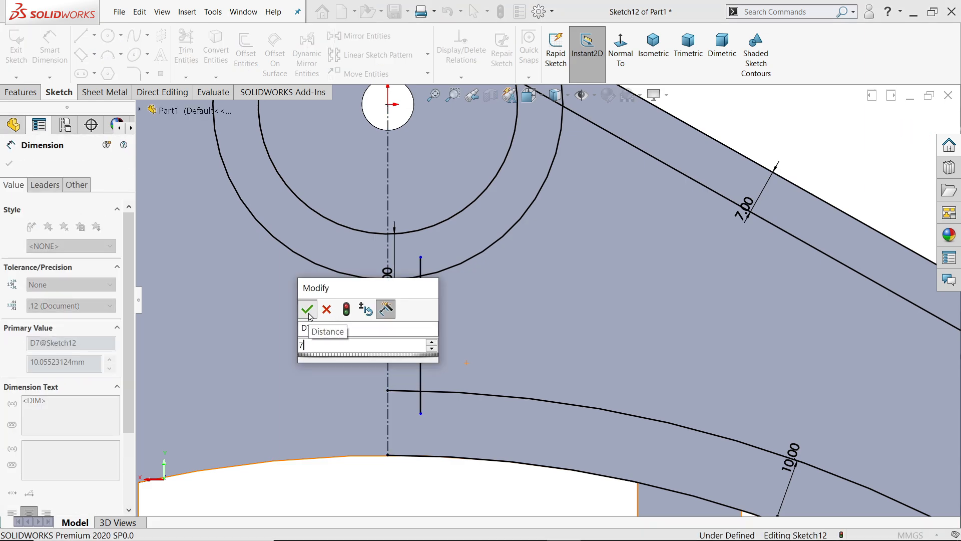
{"action": "left_click", "coordinate": [307, 309]}
{"action": "left_click", "coordinate": [8, 164]}
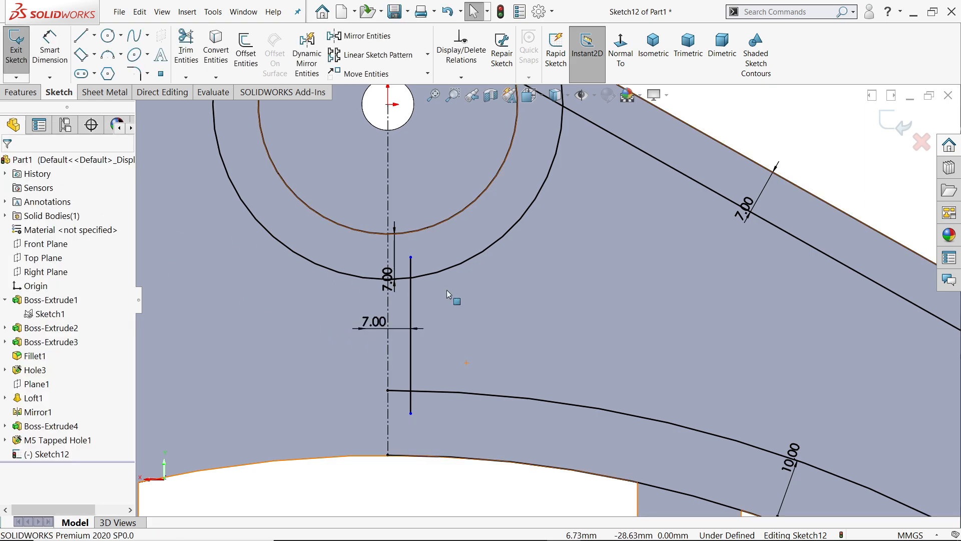
{"action": "scroll", "coordinate": [474, 295], "scroll_direction": "up", "scroll_amount": 5}
{"action": "scroll", "coordinate": [587, 208], "scroll_direction": "up", "scroll_amount": 3}
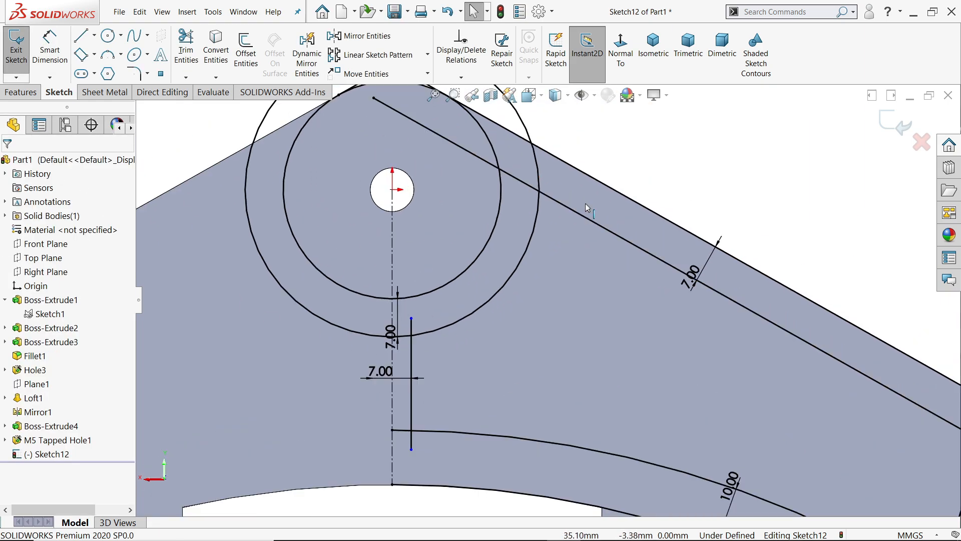
{"action": "scroll", "coordinate": [686, 411], "scroll_direction": "down", "scroll_amount": 4}
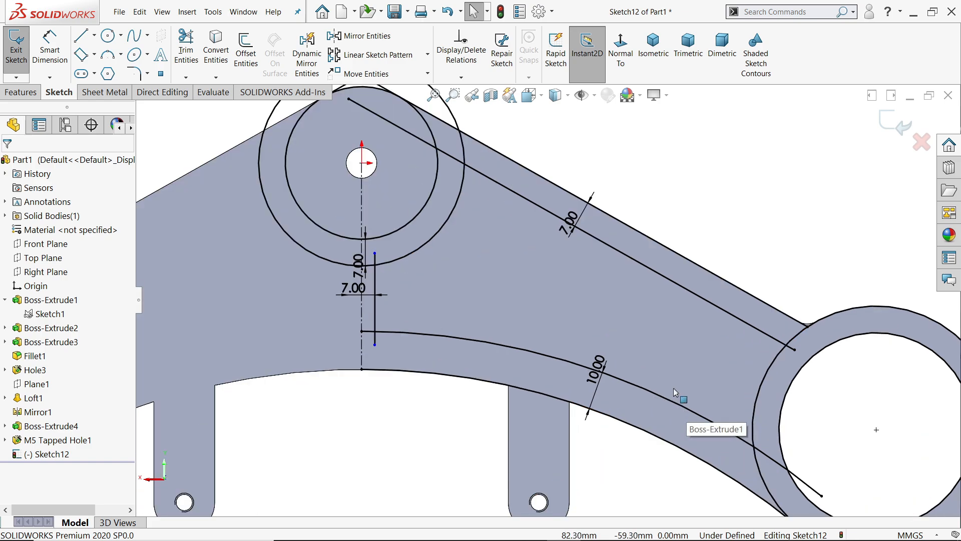
{"action": "left_click", "coordinate": [81, 36]}
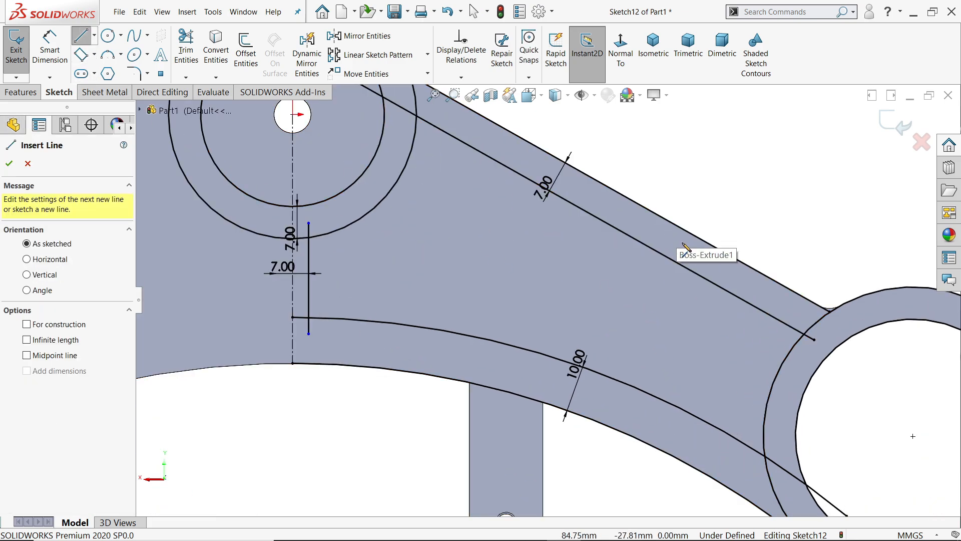
{"action": "left_click", "coordinate": [651, 228]}
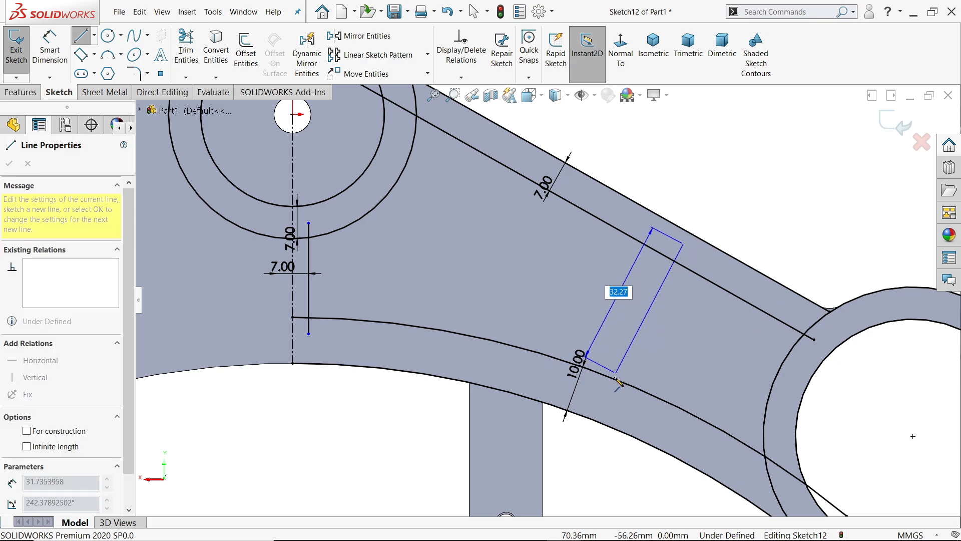
{"action": "key", "text": "Escape"}
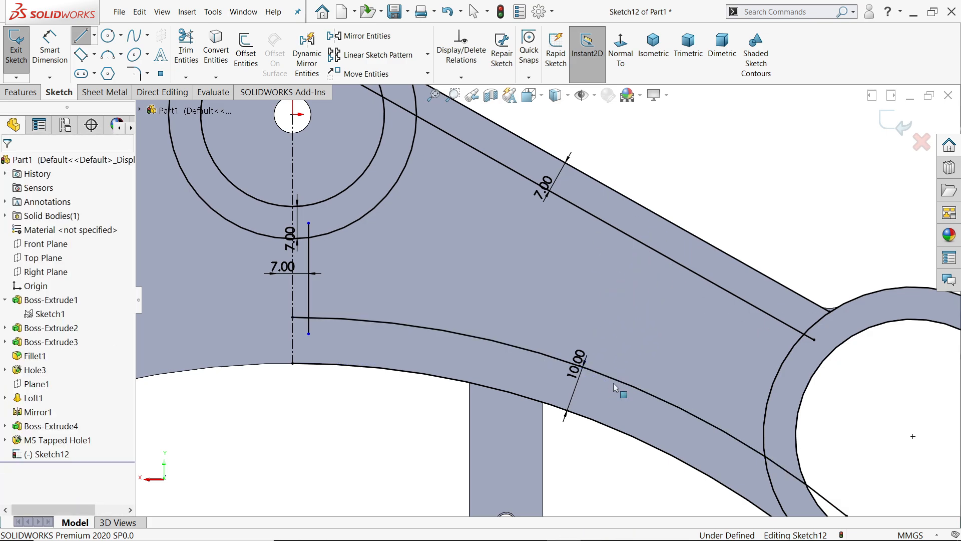
- Draw two lines perpendicular to the offset upper edge, about 28 mm and 31 mm long, ending on the offset lower arc
{"action": "left_click", "coordinate": [81, 36]}
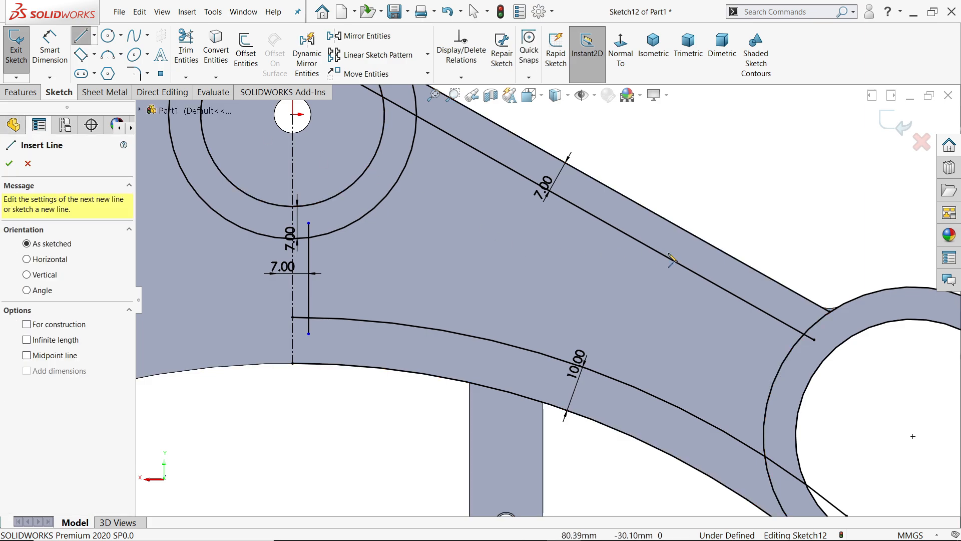
{"action": "left_click", "coordinate": [692, 273]}
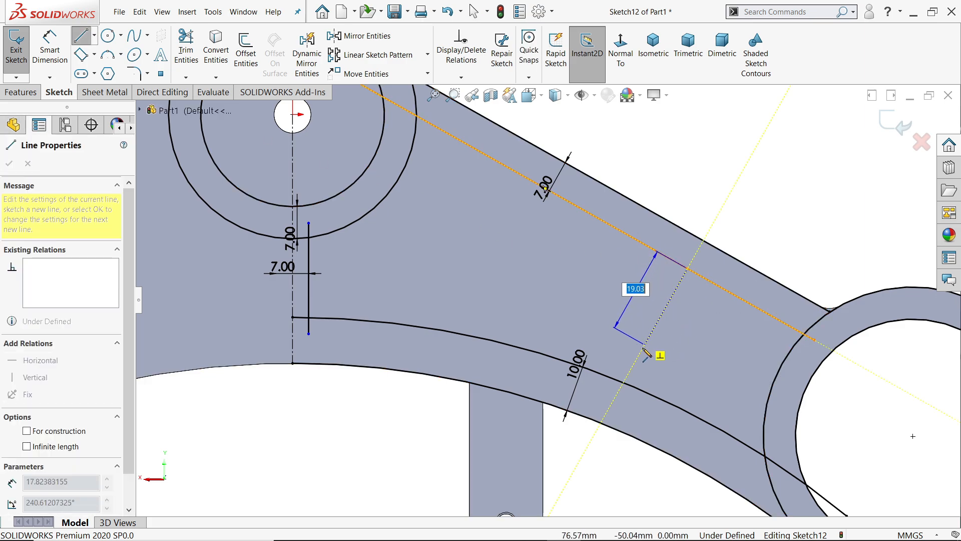
{"action": "left_click", "coordinate": [623, 383]}
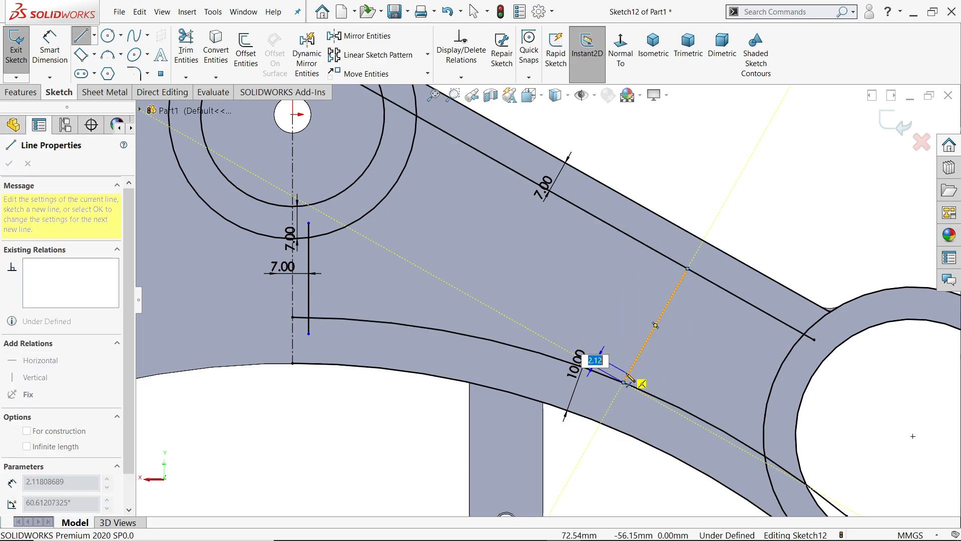
{"action": "key", "text": "Escape"}
{"action": "key", "text": "Return"}
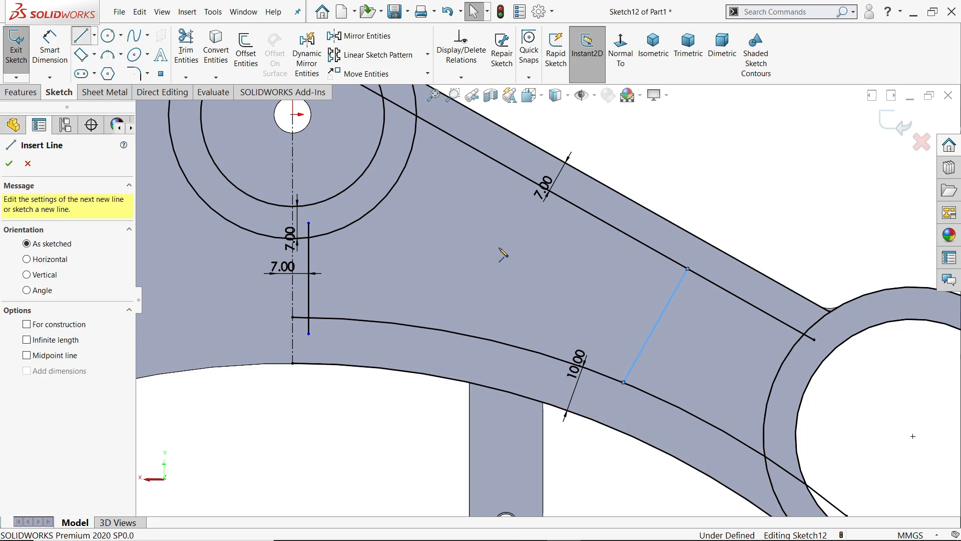
{"action": "left_click", "coordinate": [623, 232]}
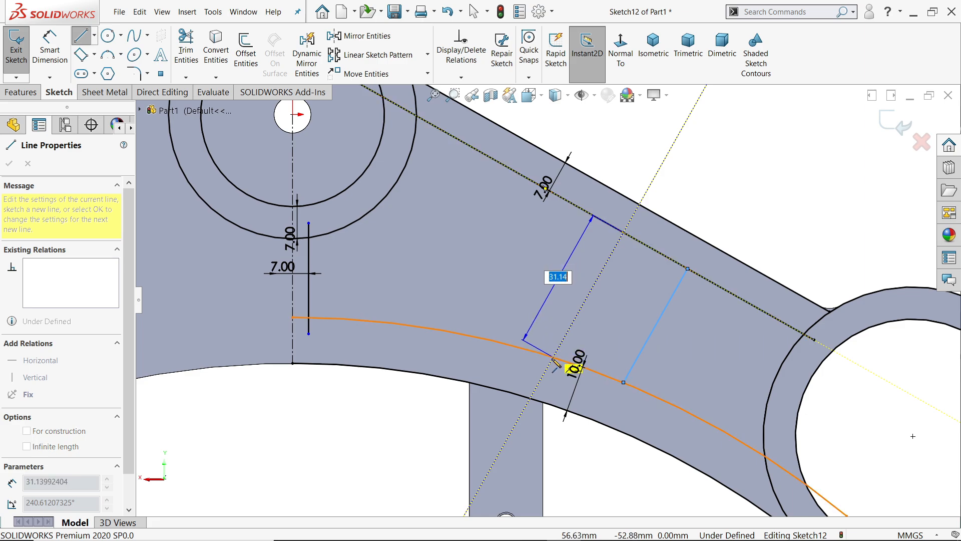
{"action": "right_click", "coordinate": [563, 318]}
{"action": "left_click", "coordinate": [562, 317]}
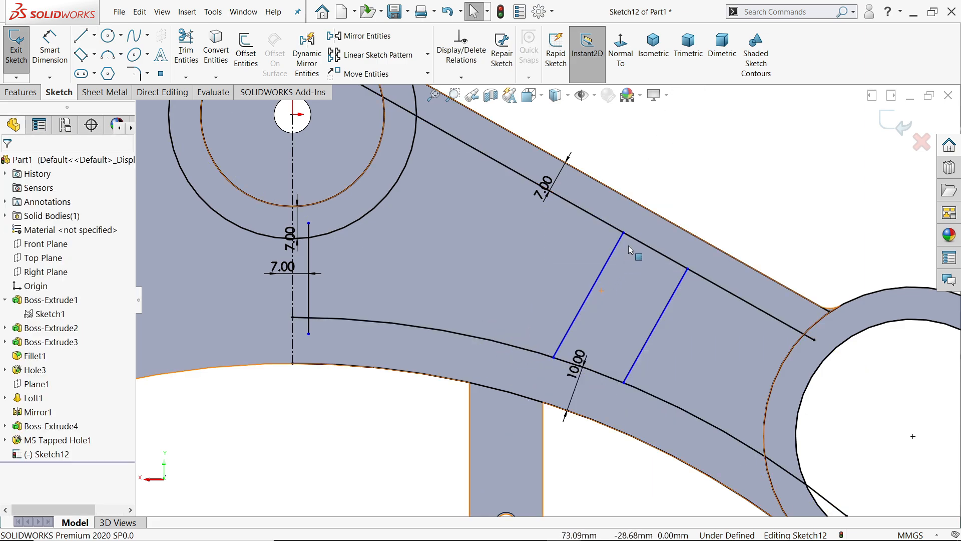
- Check the sketch relations of the two slanted rib lines
{"action": "left_click", "coordinate": [621, 250]}
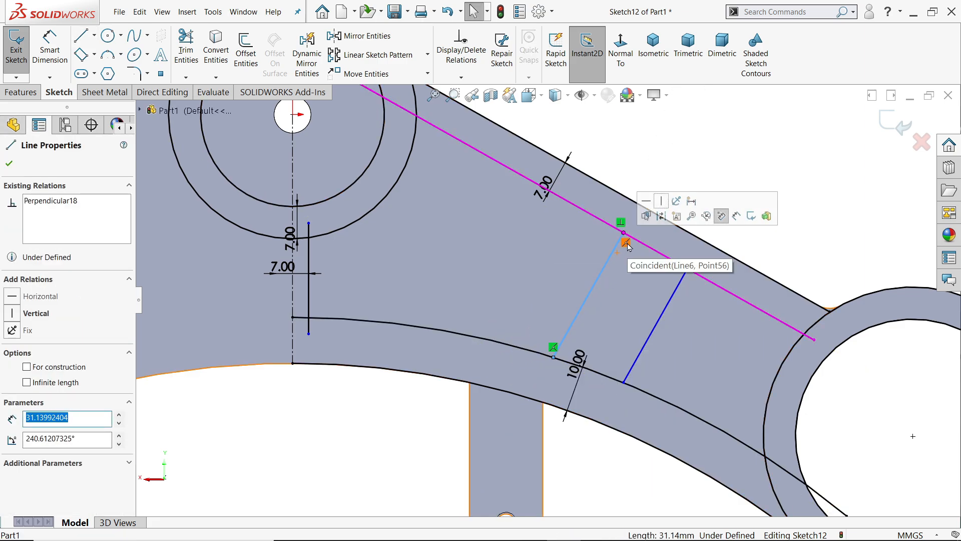
{"action": "left_click", "coordinate": [671, 298]}
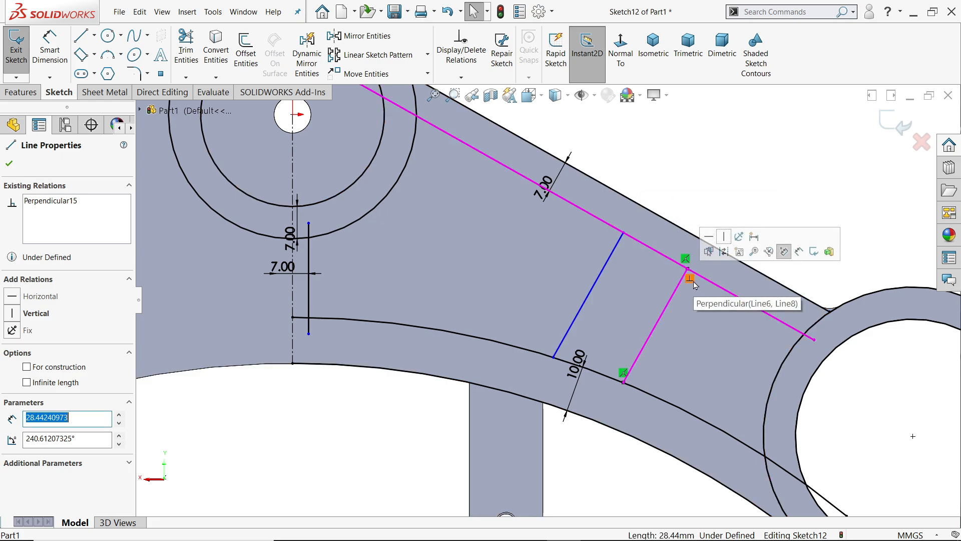
{"action": "left_click", "coordinate": [700, 192]}
- Power trim the excess sketch entities around the large ring at the plate's right end
{"action": "scroll", "coordinate": [695, 230], "scroll_direction": "up", "scroll_amount": 3}
{"action": "scroll", "coordinate": [693, 313], "scroll_direction": "down", "scroll_amount": 1}
{"action": "scroll", "coordinate": [691, 317], "scroll_direction": "down", "scroll_amount": 1}
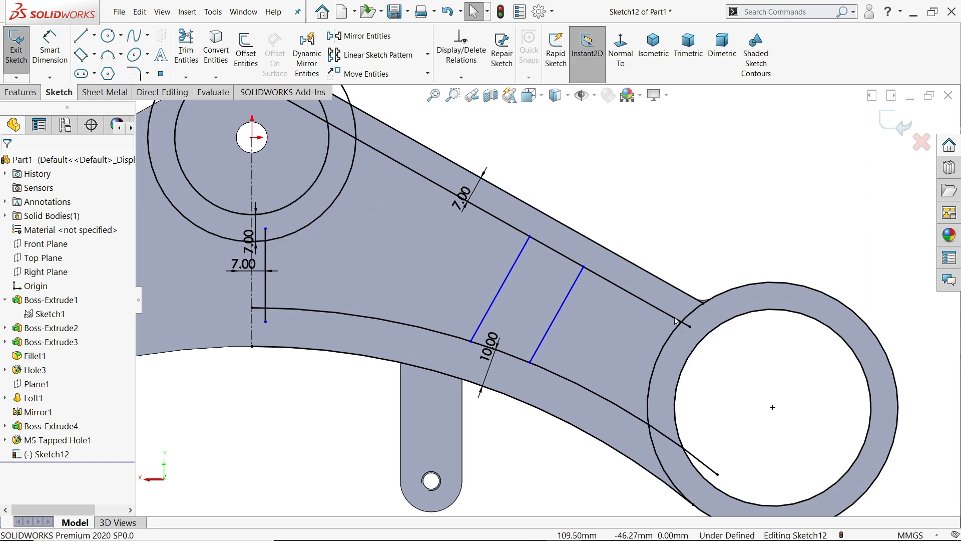
{"action": "scroll", "coordinate": [190, 73], "scroll_direction": "up", "scroll_amount": 1}
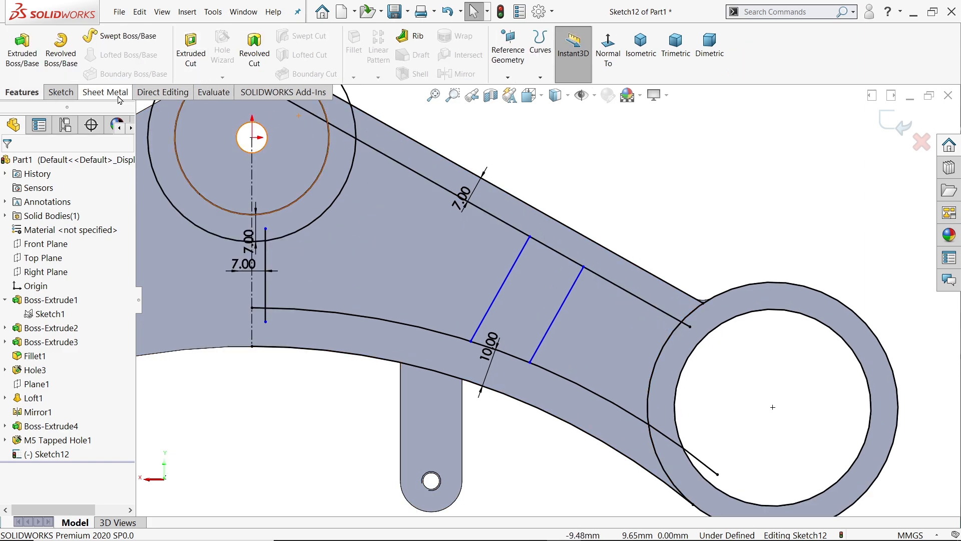
{"action": "scroll", "coordinate": [190, 72], "scroll_direction": "down", "scroll_amount": 1}
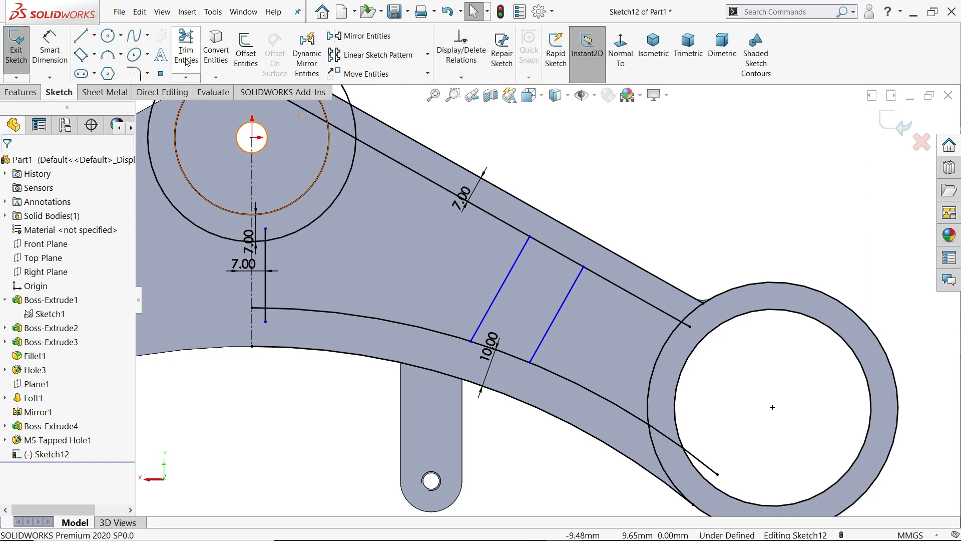
{"action": "left_click", "coordinate": [186, 61]}
{"action": "scroll", "coordinate": [686, 250], "scroll_direction": "up", "scroll_amount": 2}
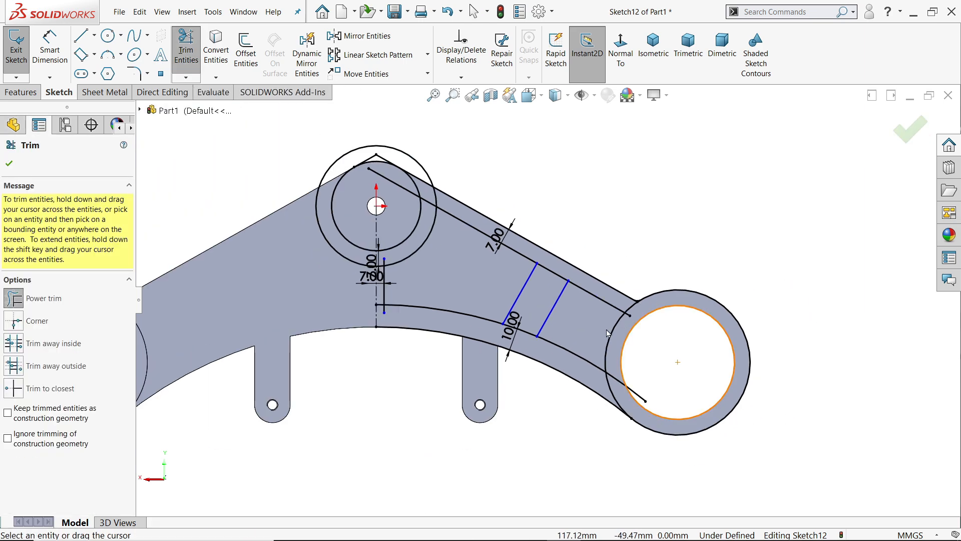
{"action": "scroll", "coordinate": [601, 320], "scroll_direction": "down", "scroll_amount": 2}
{"action": "scroll", "coordinate": [727, 300], "scroll_direction": "down", "scroll_amount": 2}
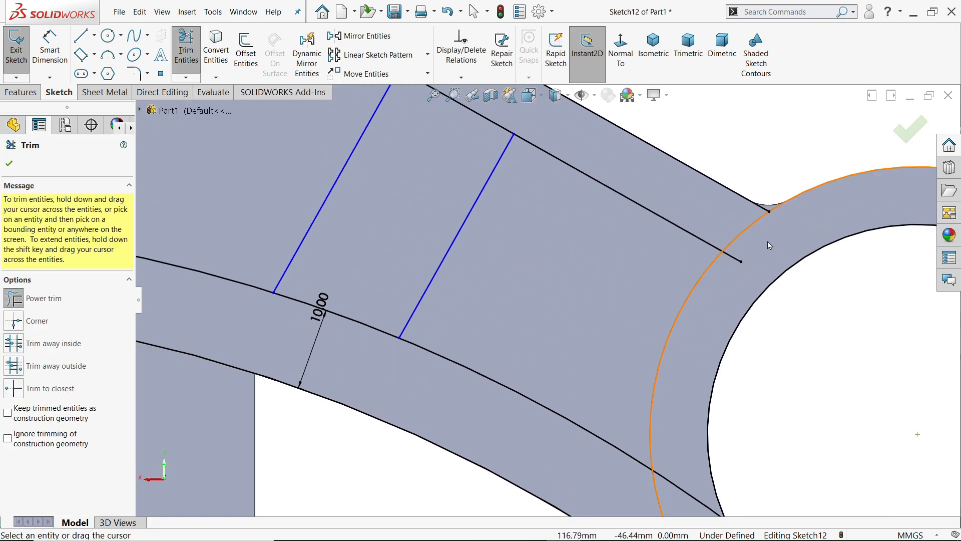
- Trim the ends of the sloped offset line and the lower offset arc that overrun the large ring's outer circle
{"action": "left_click_drag", "start_coordinate": [770, 245], "coordinate": [742, 260]}
{"action": "scroll", "coordinate": [701, 336], "scroll_direction": "up", "scroll_amount": 4}
{"action": "scroll", "coordinate": [671, 391], "scroll_direction": "down", "scroll_amount": 2}
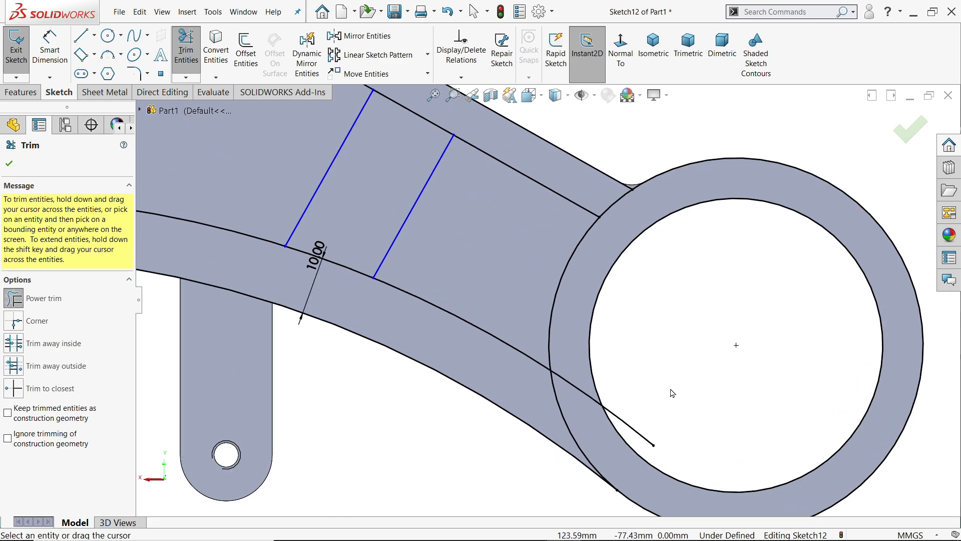
{"action": "mouse_move", "coordinate": [611, 409]}
{"action": "left_mouse_down"}
{"action": "mouse_move", "coordinate": [592, 416]}
{"action": "mouse_move", "coordinate": [587, 391]}
{"action": "left_mouse_up"}
{"action": "scroll", "coordinate": [689, 350], "scroll_direction": "up", "scroll_amount": 2}
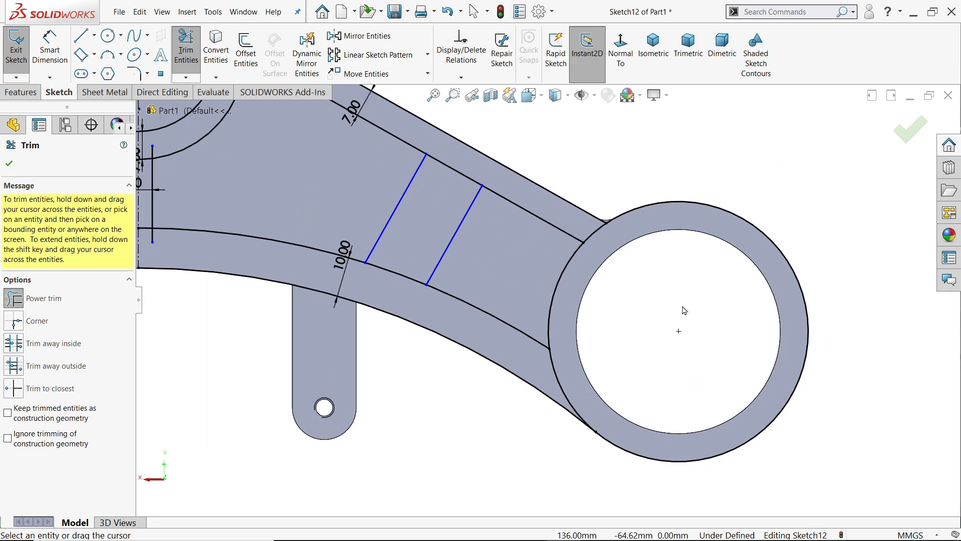
- Trim the vertical line to span from the upper offset circle to the lower arc, and remove the arc's stub beside the centerline
{"action": "scroll", "coordinate": [590, 319], "scroll_direction": "up", "scroll_amount": 3}
{"action": "scroll", "coordinate": [326, 213], "scroll_direction": "down", "scroll_amount": 6}
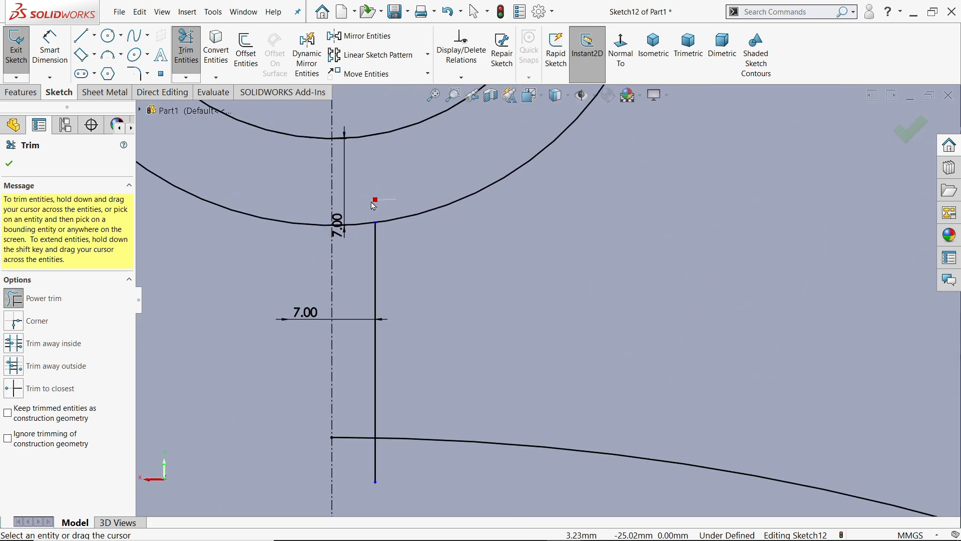
{"action": "scroll", "coordinate": [408, 274], "scroll_direction": "up", "scroll_amount": 3}
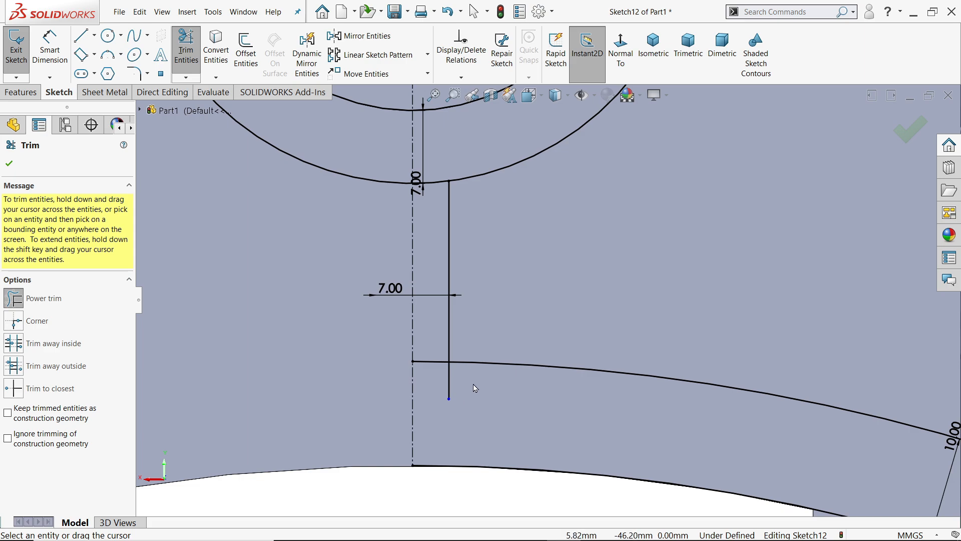
{"action": "scroll", "coordinate": [478, 411], "scroll_direction": "up", "scroll_amount": 2}
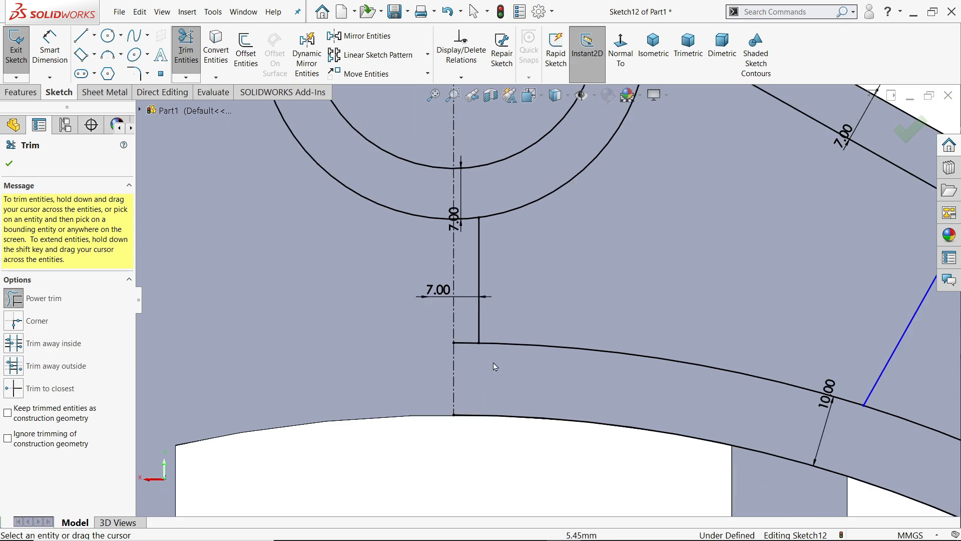
{"action": "scroll", "coordinate": [494, 366], "scroll_direction": "down", "scroll_amount": 3}
{"action": "scroll", "coordinate": [464, 405], "scroll_direction": "up", "scroll_amount": 3}
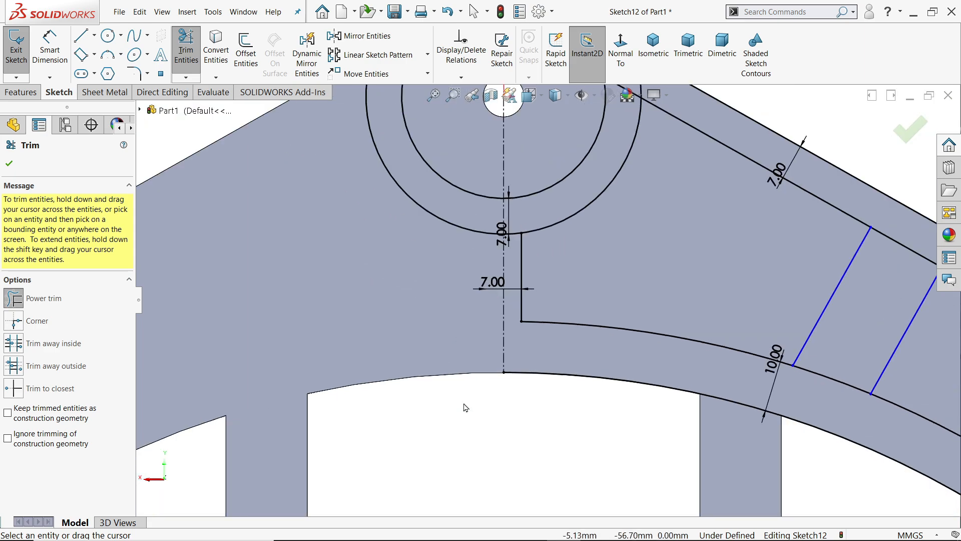
- Trim the end of the sloped offset line that lies inside the offset circle around the top hole
{"action": "scroll", "coordinate": [651, 126], "scroll_direction": "down", "scroll_amount": 3}
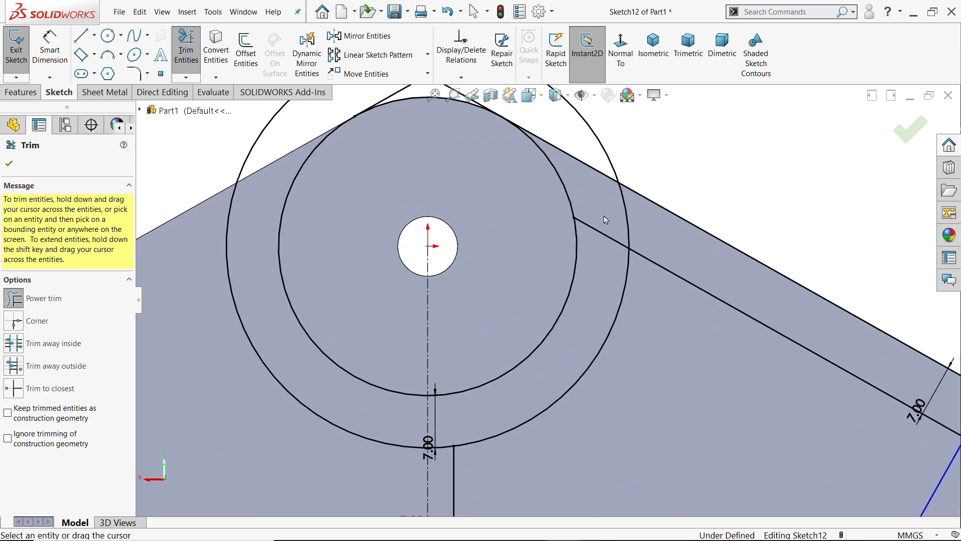
{"action": "left_click_drag", "start_coordinate": [605, 220], "coordinate": [596, 250]}
{"action": "scroll", "coordinate": [600, 281], "scroll_direction": "up", "scroll_amount": 2}
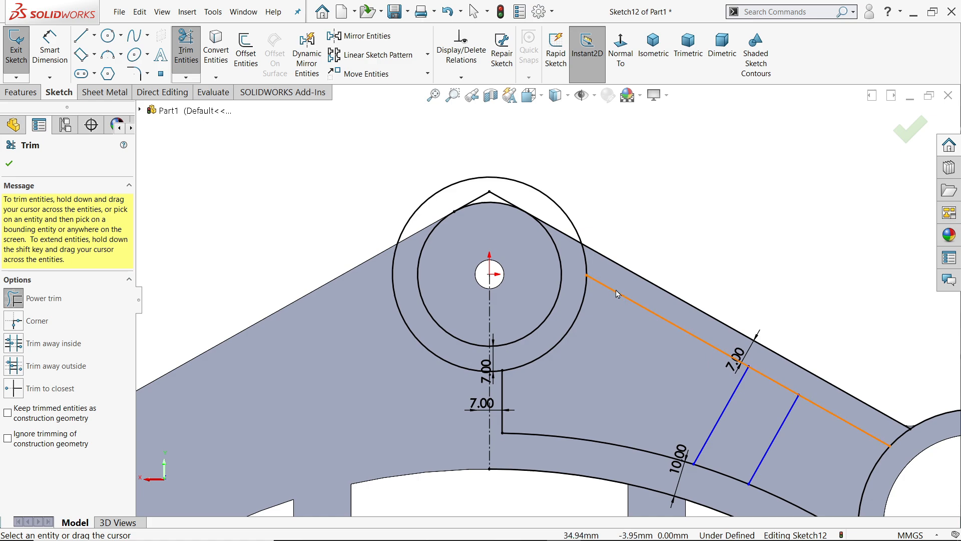
- Trim the offset circle around the top hole to leave only the arc between the sloped line and the vertical line
{"action": "scroll", "coordinate": [634, 303], "scroll_direction": "up", "scroll_amount": 1}
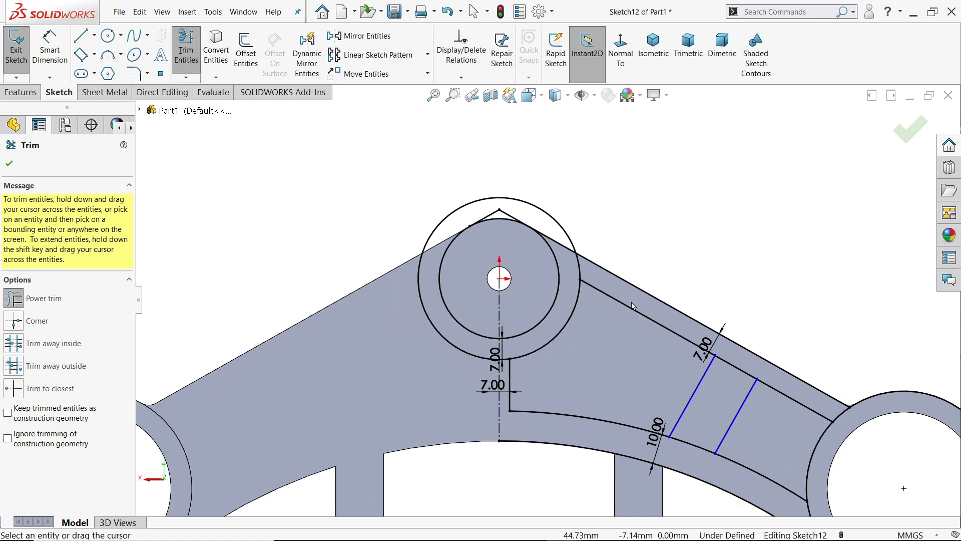
{"action": "scroll", "coordinate": [649, 346], "scroll_direction": "down", "scroll_amount": 2}
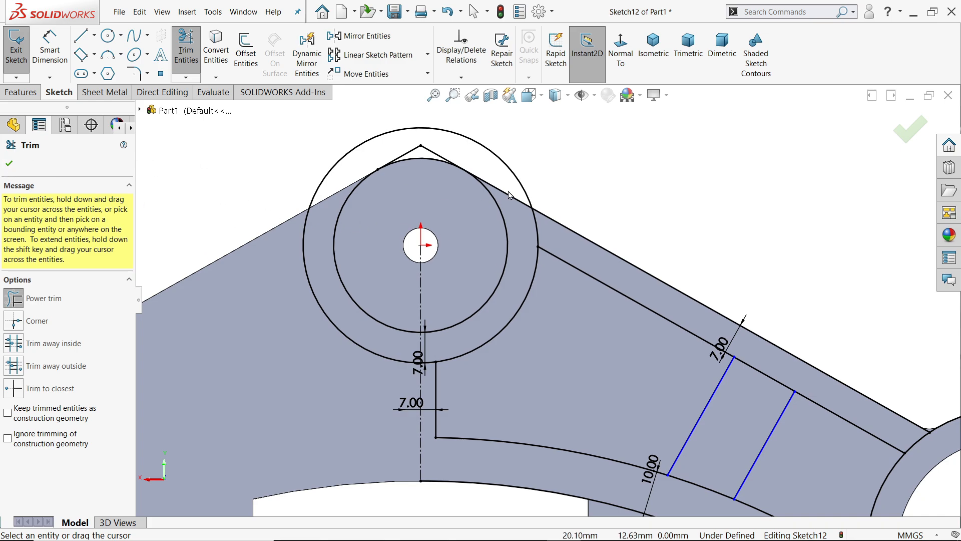
{"action": "scroll", "coordinate": [510, 196], "scroll_direction": "down", "scroll_amount": 1}
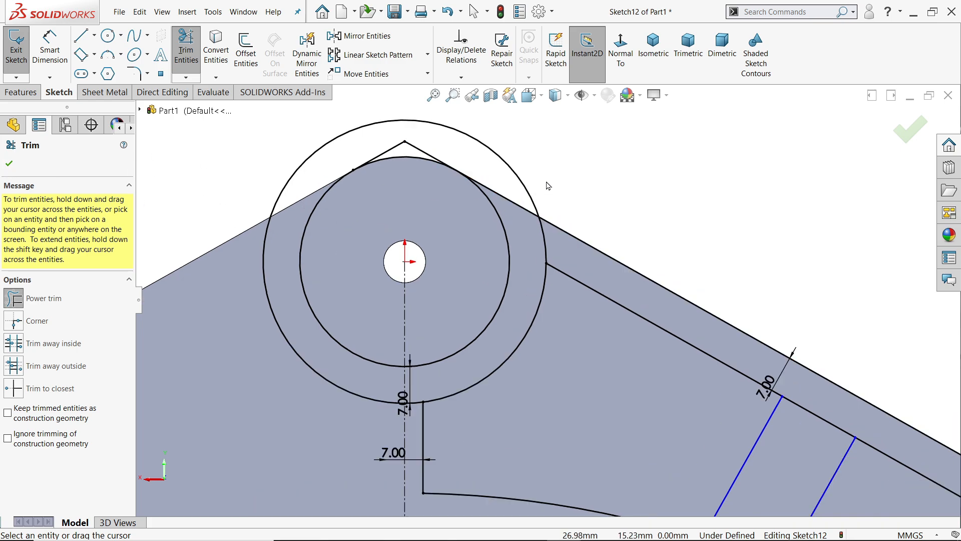
{"action": "left_click_drag", "start_coordinate": [546, 186], "coordinate": [520, 188]}
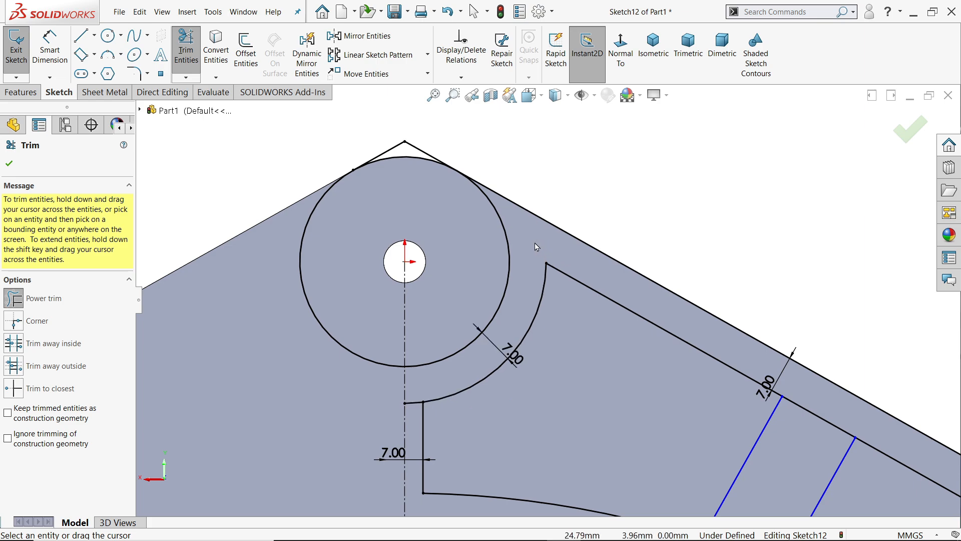
{"action": "scroll", "coordinate": [536, 246], "scroll_direction": "up", "scroll_amount": 3}
{"action": "scroll", "coordinate": [456, 339], "scroll_direction": "down", "scroll_amount": 5}
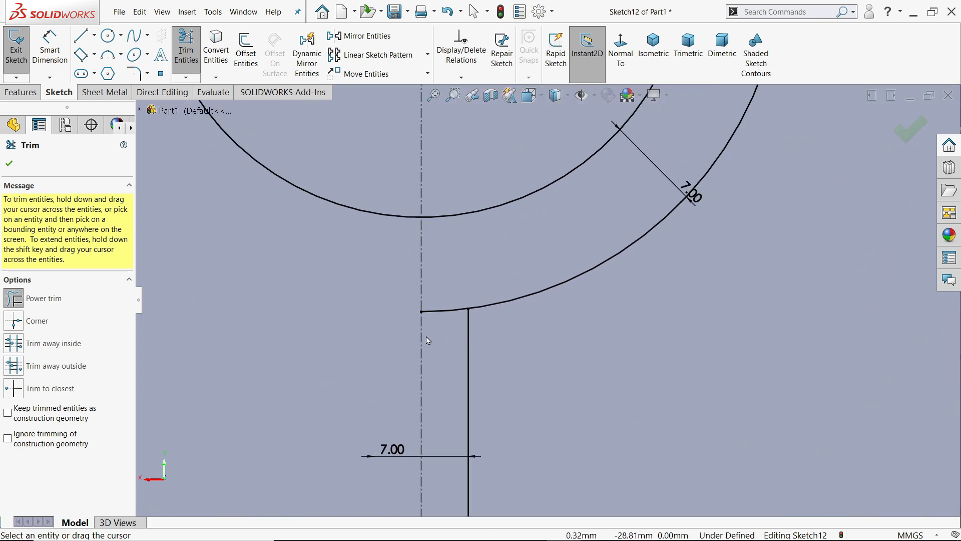
{"action": "left_click_drag", "start_coordinate": [428, 340], "coordinate": [439, 295]}
{"action": "scroll", "coordinate": [620, 286], "scroll_direction": "up", "scroll_amount": 3}
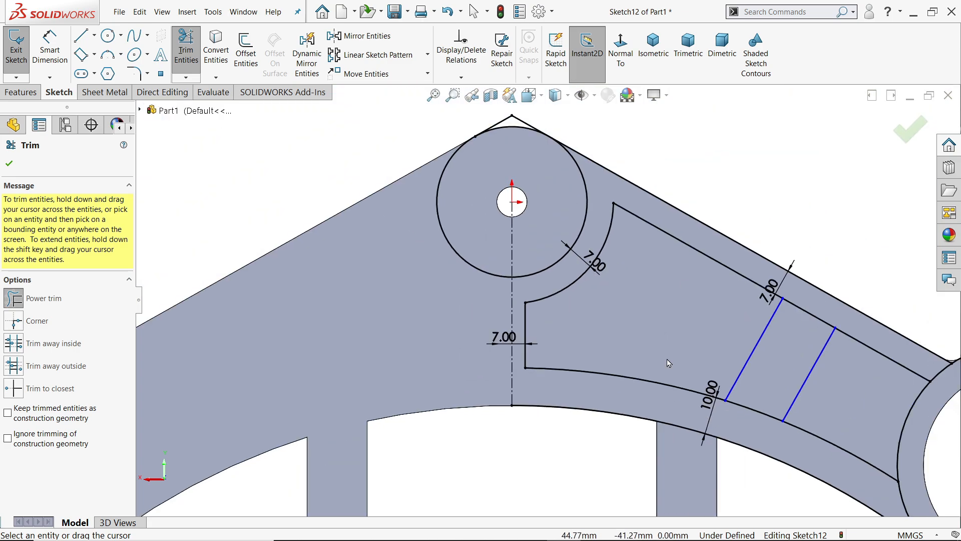
- Sketch a line from just past the cross line nearest the top hole to the offset arc, parallel to the upper sloped line
{"action": "scroll", "coordinate": [722, 329], "scroll_direction": "down", "scroll_amount": 2}
{"action": "key", "text": "l"}
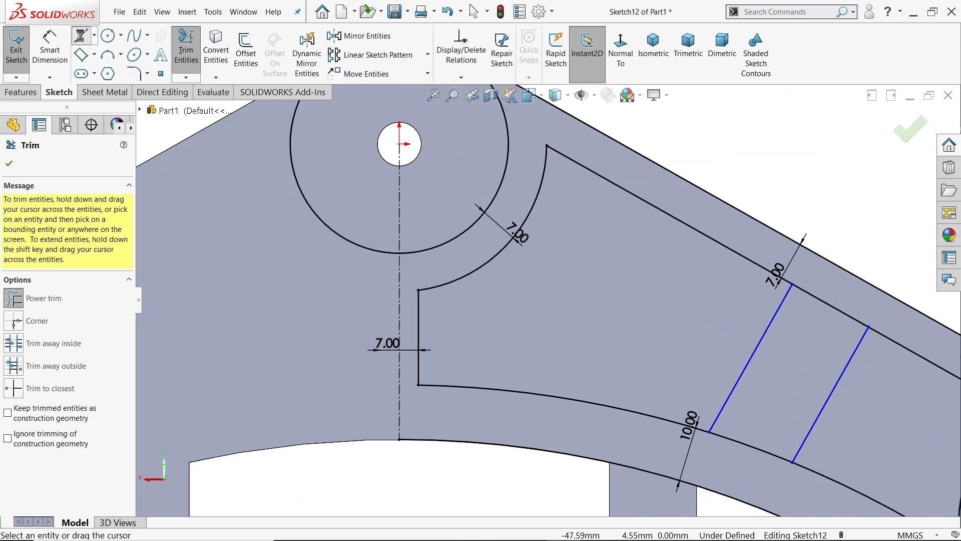
{"action": "scroll", "coordinate": [701, 310], "scroll_direction": "down", "scroll_amount": 2}
{"action": "left_click", "coordinate": [818, 363]}
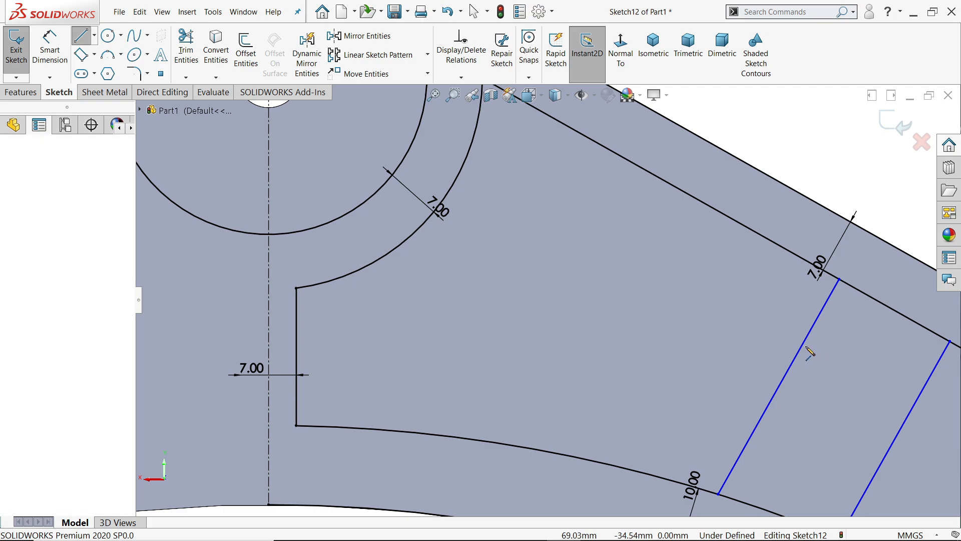
{"action": "left_click", "coordinate": [469, 154]}
{"action": "right_click", "coordinate": [504, 116]}
{"action": "left_click", "coordinate": [569, 179]}
{"action": "key", "text": "Escape"}
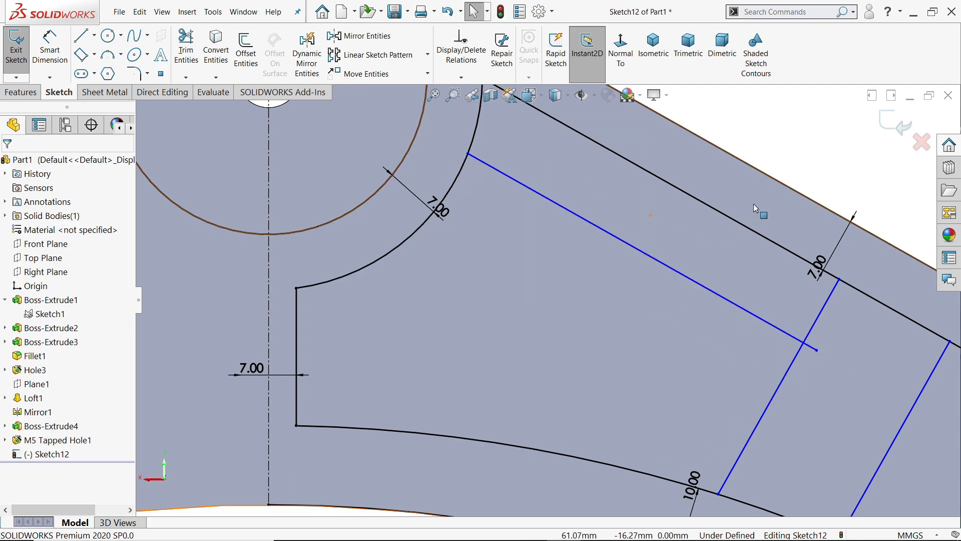
{"action": "left_click_drag", "start_coordinate": [756, 209], "coordinate": [646, 313]}
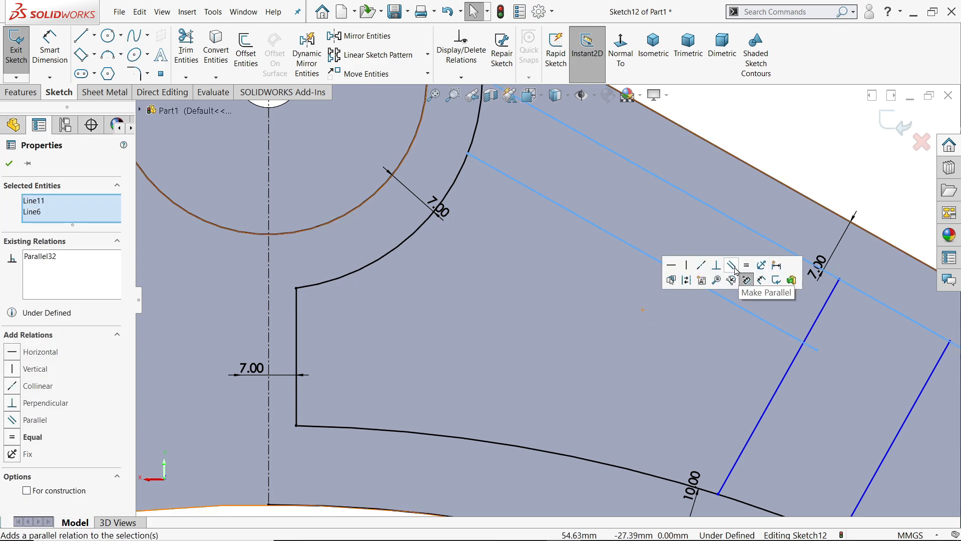
{"action": "left_click", "coordinate": [12, 167]}
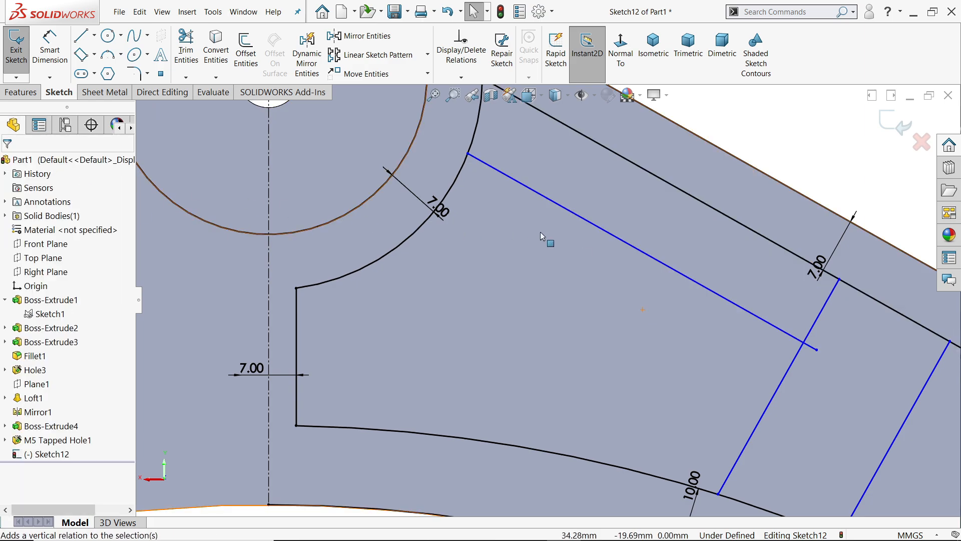
- Sketch a second sloped line below the first, running from past the same cross line to beyond the offset arc
{"action": "scroll", "coordinate": [552, 246], "scroll_direction": "up", "scroll_amount": 3}
{"action": "scroll", "coordinate": [635, 315], "scroll_direction": "down", "scroll_amount": 3}
{"action": "scroll", "coordinate": [632, 308], "scroll_direction": "down", "scroll_amount": 2}
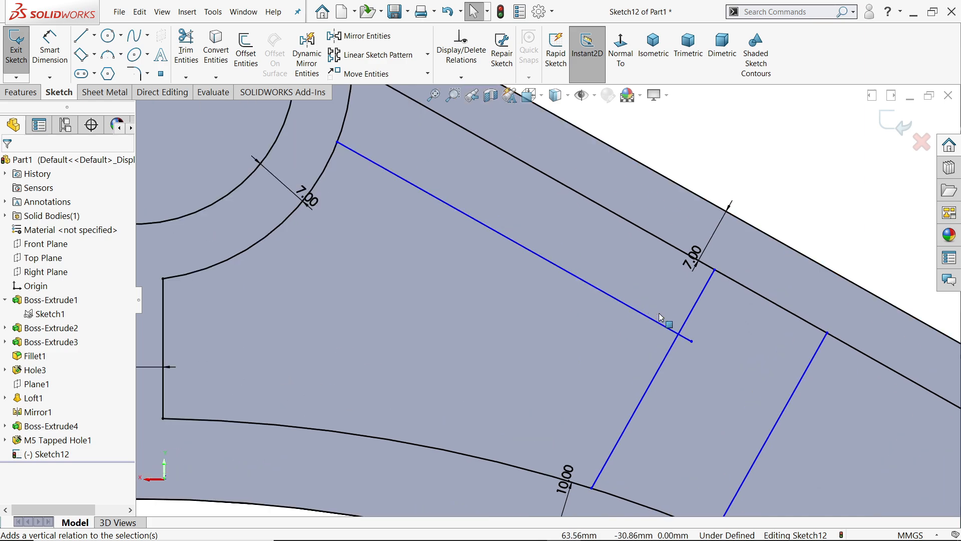
{"action": "scroll", "coordinate": [650, 323], "scroll_direction": "up", "scroll_amount": 2}
{"action": "left_click", "coordinate": [81, 35]}
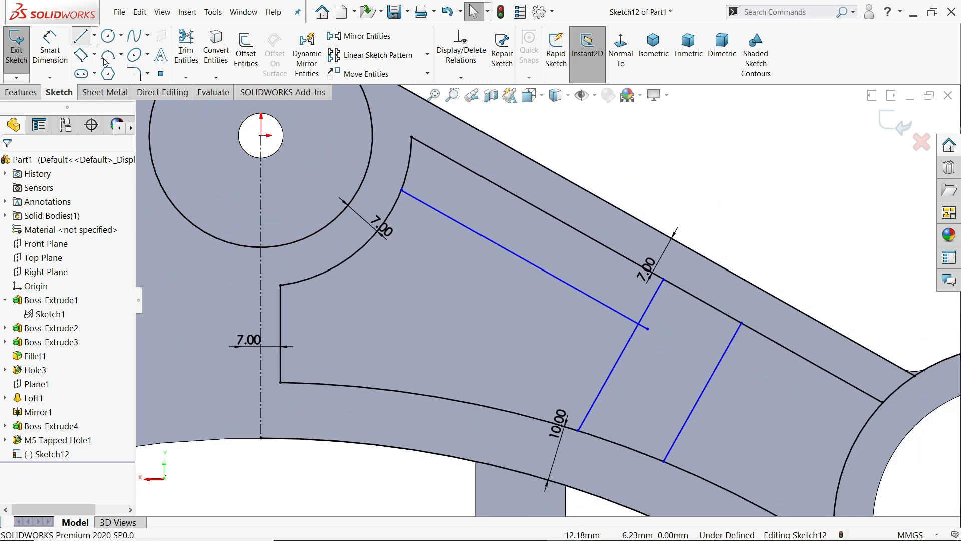
{"action": "scroll", "coordinate": [450, 287], "scroll_direction": "down", "scroll_amount": 3}
{"action": "left_click", "coordinate": [765, 429]}
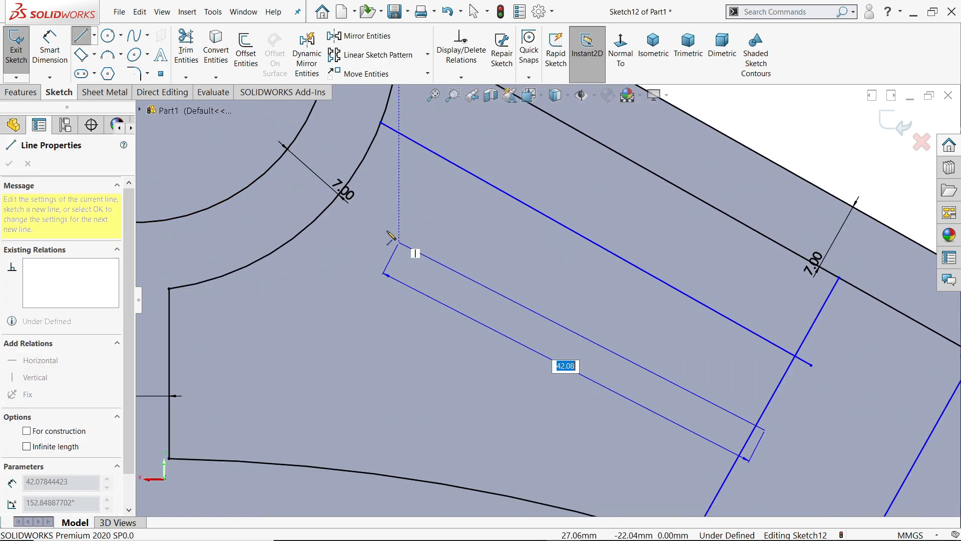
{"action": "left_click", "coordinate": [307, 189]}
{"action": "right_click", "coordinate": [341, 257]}
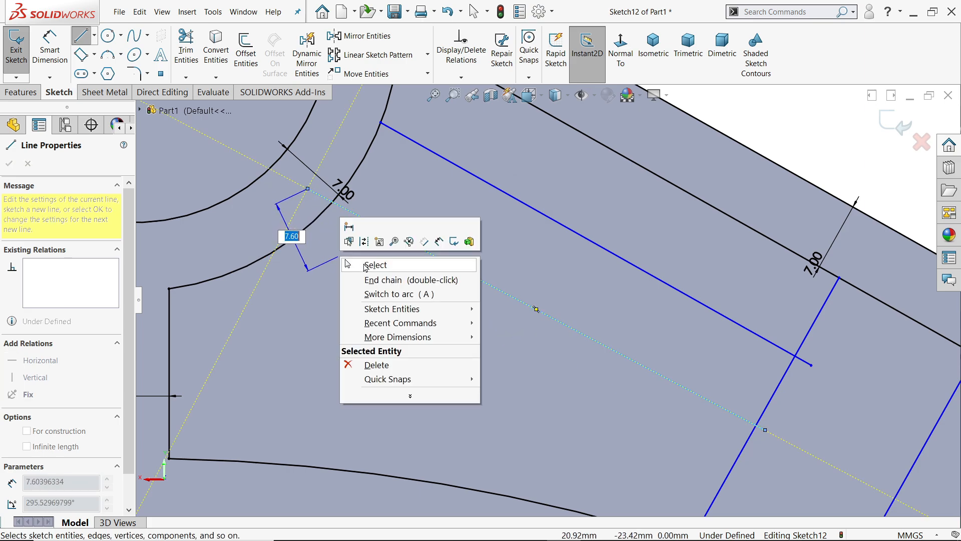
{"action": "left_click", "coordinate": [362, 266]}
- Make the two new sloped lines parallel to each other
{"action": "left_click_drag", "start_coordinate": [639, 234], "coordinate": [523, 346]}
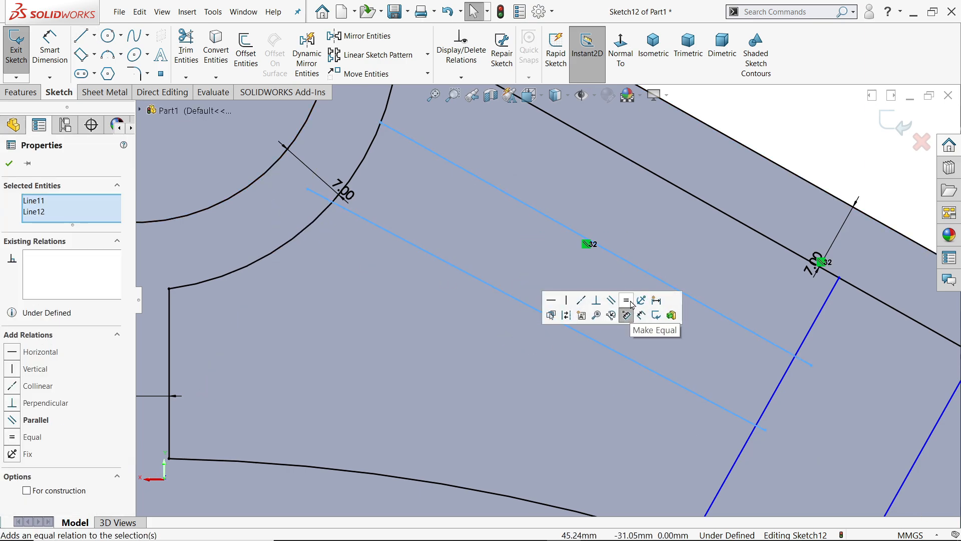
{"action": "left_click", "coordinate": [611, 300]}
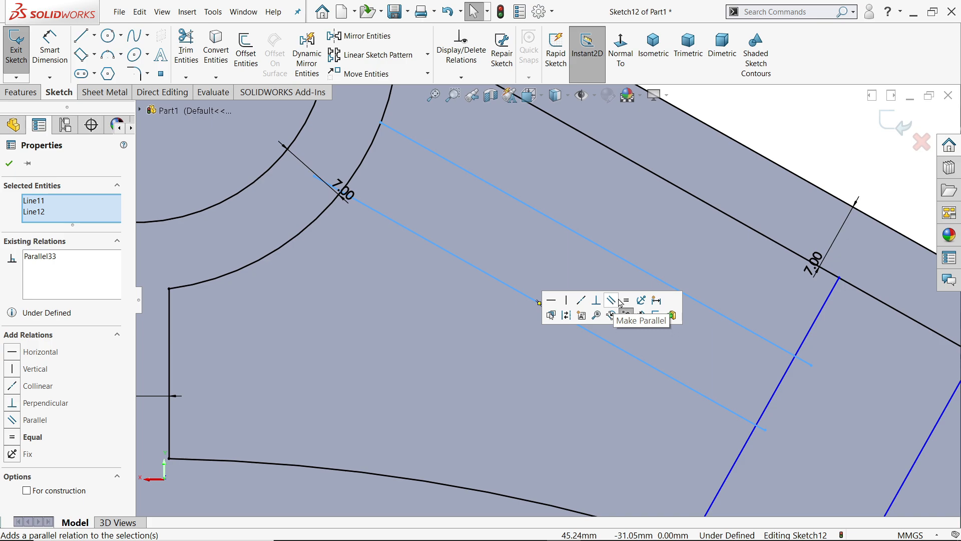
{"action": "left_click", "coordinate": [10, 164]}
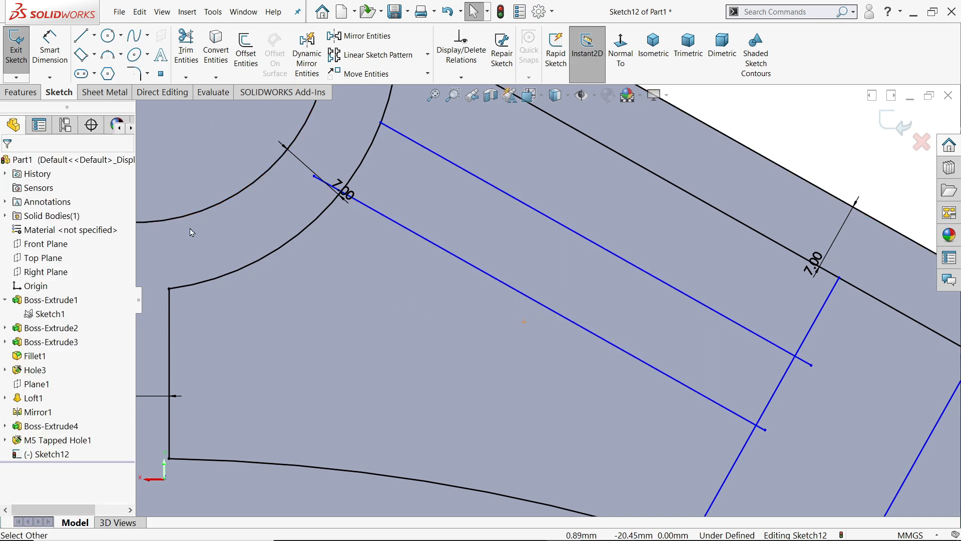
- Trim the end of the lower sloped line that overruns the offset arc around the top hole
{"action": "scroll", "coordinate": [504, 316], "scroll_direction": "up", "scroll_amount": 3}
{"action": "scroll", "coordinate": [487, 253], "scroll_direction": "down", "scroll_amount": 2}
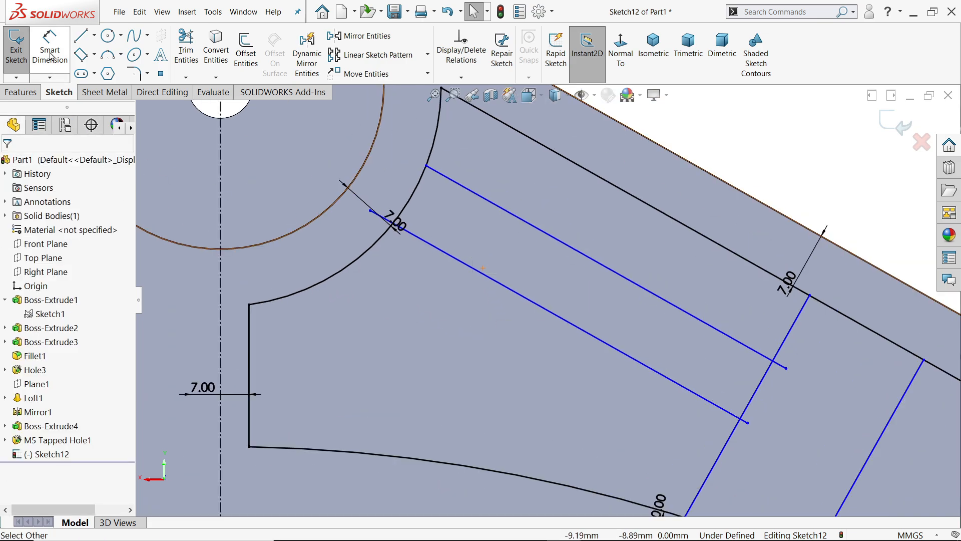
{"action": "left_click", "coordinate": [186, 50]}
{"action": "scroll", "coordinate": [443, 246], "scroll_direction": "down", "scroll_amount": 2}
{"action": "scroll", "coordinate": [376, 214], "scroll_direction": "down", "scroll_amount": 4}
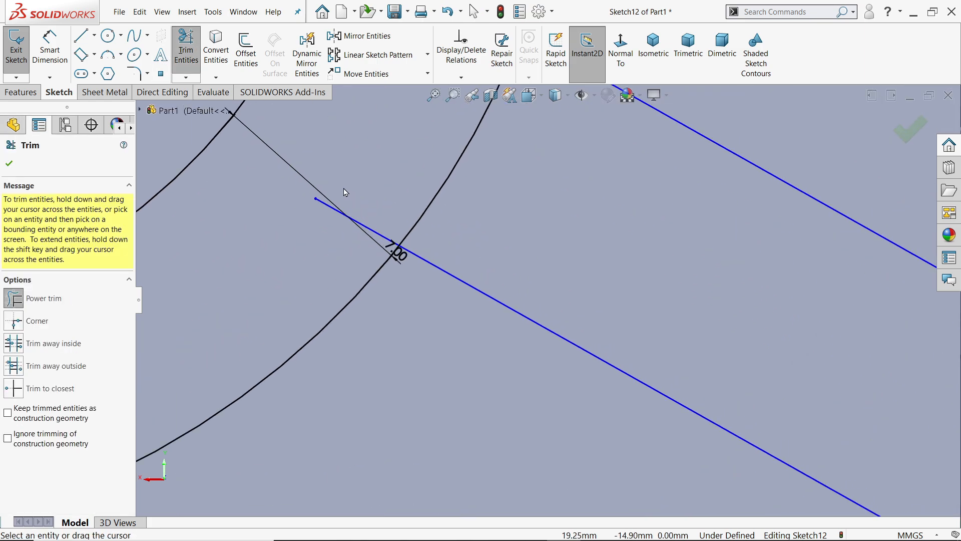
{"action": "scroll", "coordinate": [595, 303], "scroll_direction": "up", "scroll_amount": 5}
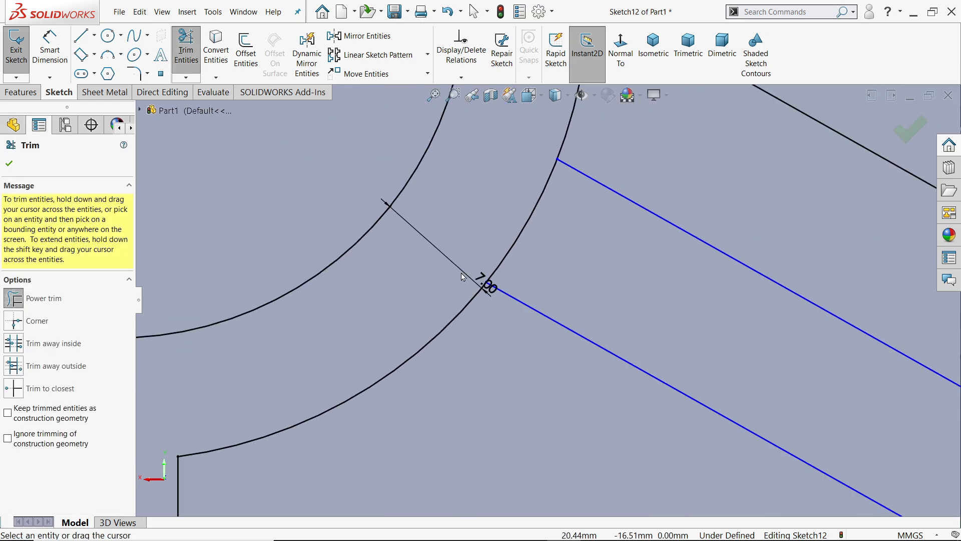
- Trim both parallel lines' overhangs at the nearby cross line and remove the cross line's segment between them
{"action": "scroll", "coordinate": [725, 351], "scroll_direction": "down", "scroll_amount": 3}
{"action": "scroll", "coordinate": [725, 351], "scroll_direction": "down", "scroll_amount": 3}
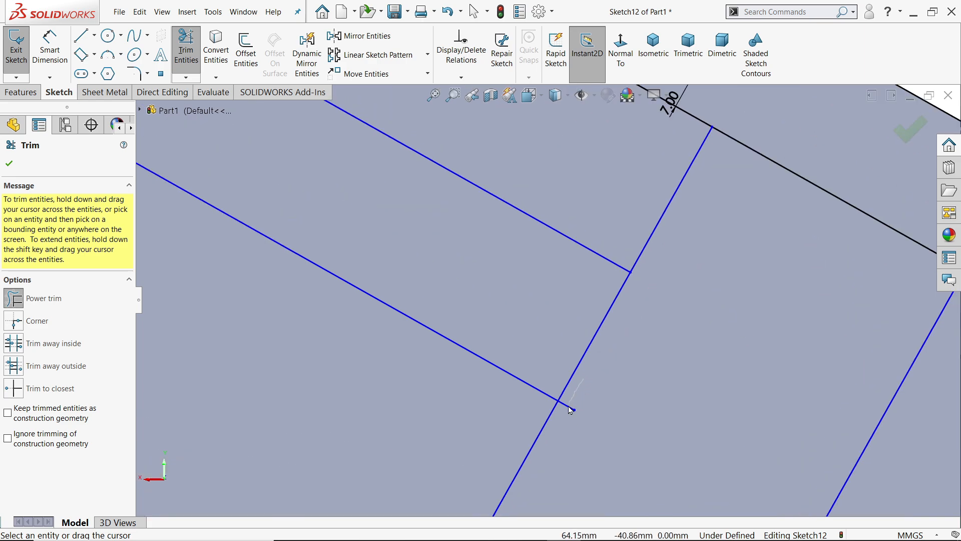
{"action": "left_click_drag", "start_coordinate": [632, 369], "coordinate": [583, 333]}
{"action": "scroll", "coordinate": [639, 345], "scroll_direction": "up", "scroll_amount": 4}
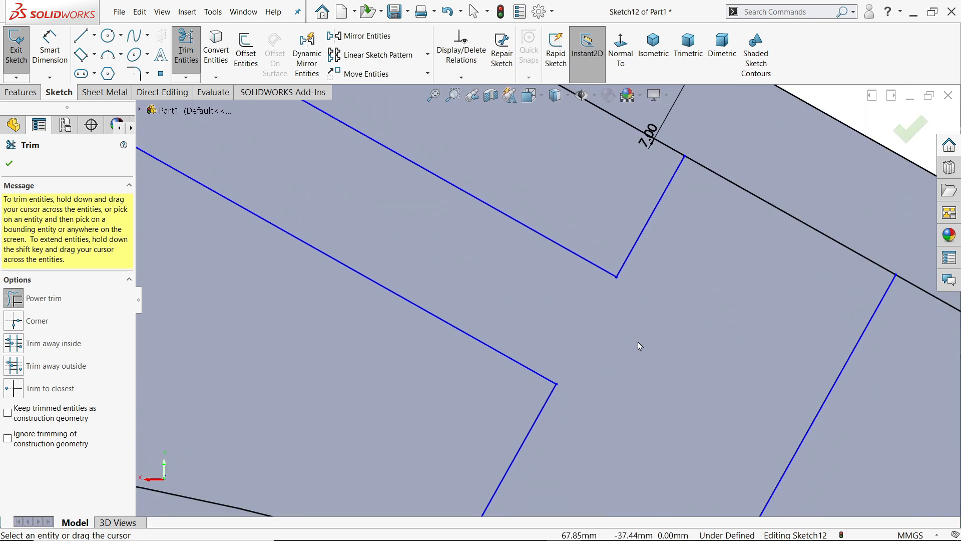
{"action": "scroll", "coordinate": [588, 301], "scroll_direction": "down", "scroll_amount": 2}
{"action": "scroll", "coordinate": [608, 308], "scroll_direction": "up", "scroll_amount": 2}
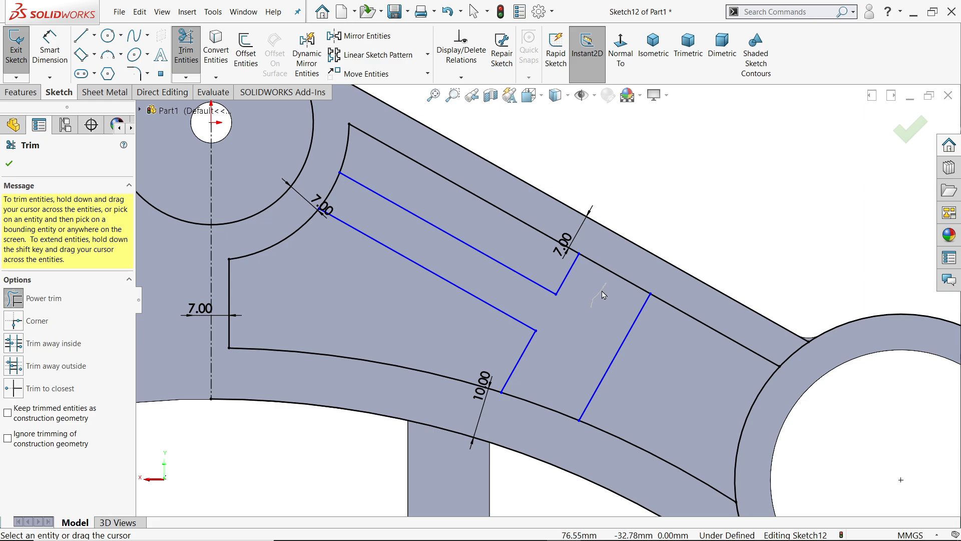
{"action": "scroll", "coordinate": [591, 325], "scroll_direction": "up", "scroll_amount": 3}
{"action": "scroll", "coordinate": [545, 373], "scroll_direction": "down", "scroll_amount": 3}
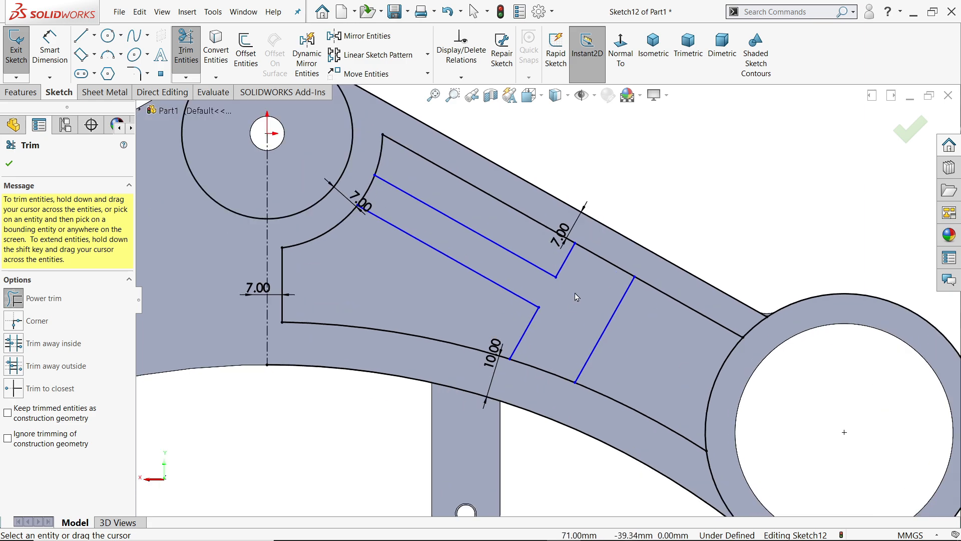
{"action": "scroll", "coordinate": [537, 242], "scroll_direction": "down", "scroll_amount": 1}
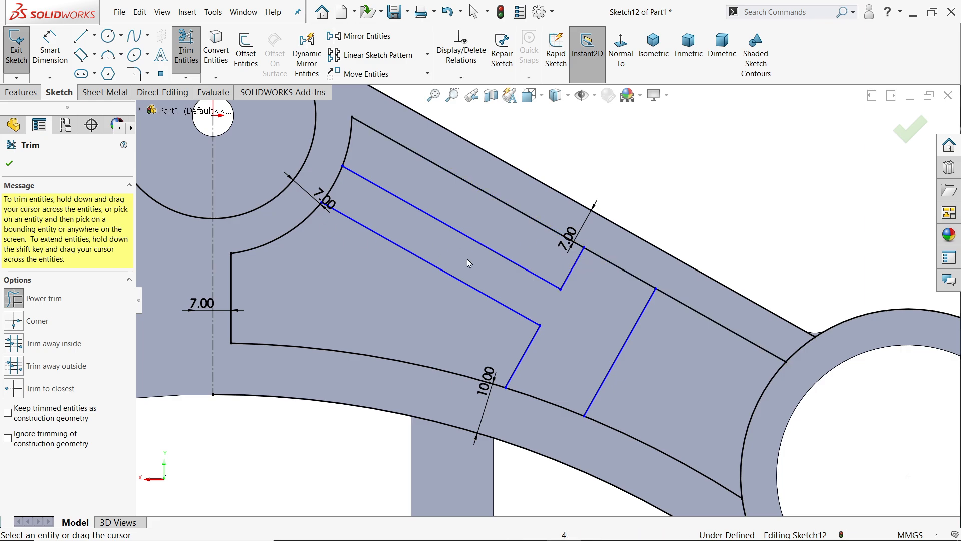
{"action": "scroll", "coordinate": [469, 263], "scroll_direction": "up", "scroll_amount": 3}
{"action": "scroll", "coordinate": [429, 242], "scroll_direction": "down", "scroll_amount": 3}
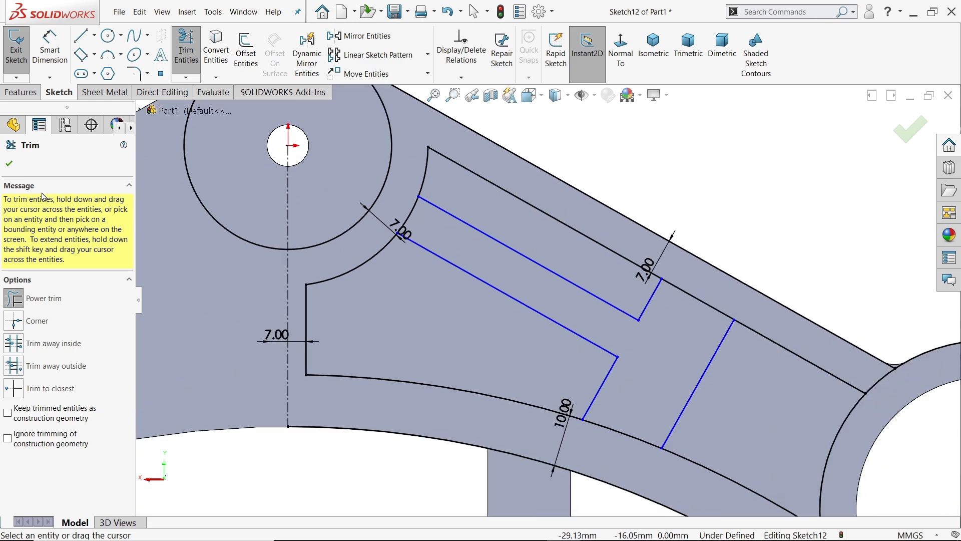
- Finish trimming and shift both parallel sloped lines slightly down toward the lower offset arc
{"action": "left_click", "coordinate": [10, 164]}
{"action": "scroll", "coordinate": [390, 311], "scroll_direction": "down", "scroll_amount": 2}
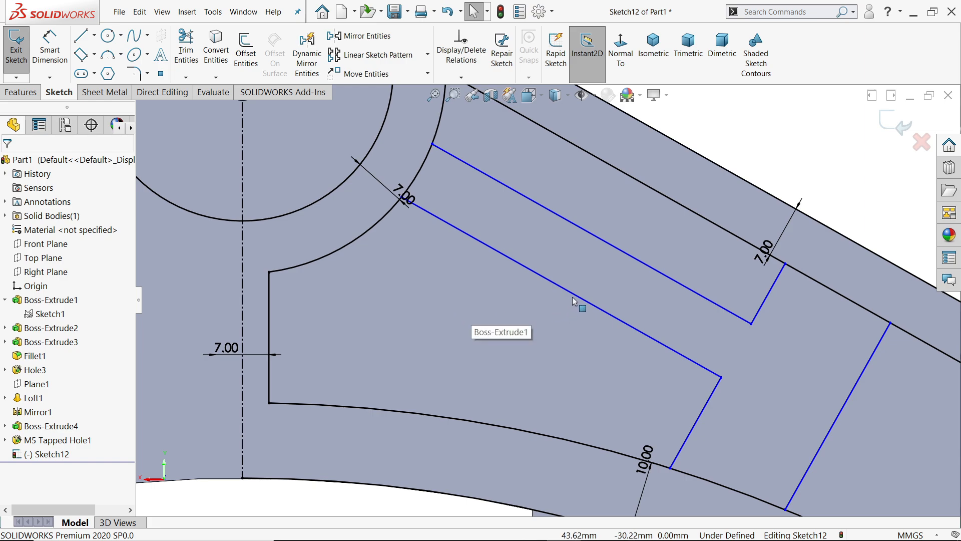
{"action": "left_click_drag", "start_coordinate": [578, 298], "coordinate": [565, 315]}
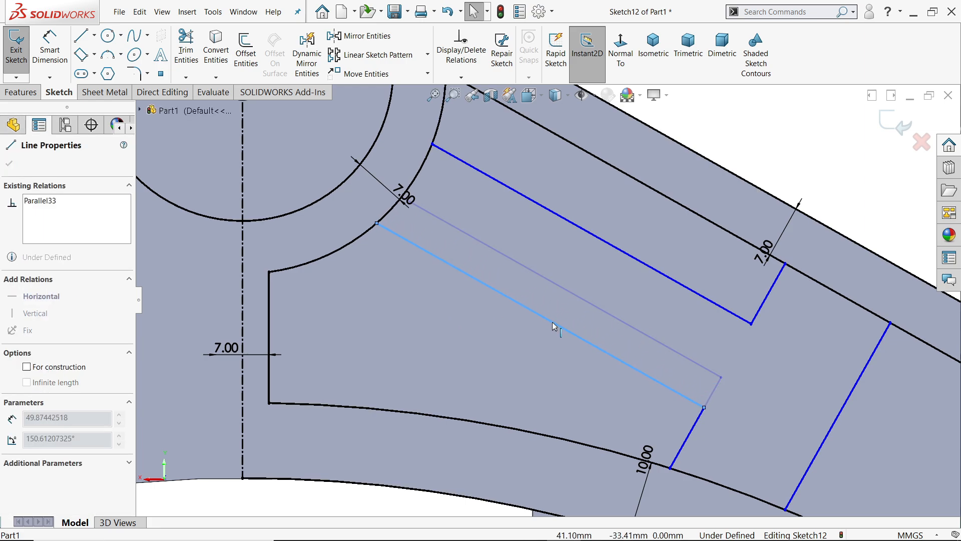
{"action": "left_click_drag", "start_coordinate": [561, 316], "coordinate": [561, 316]}
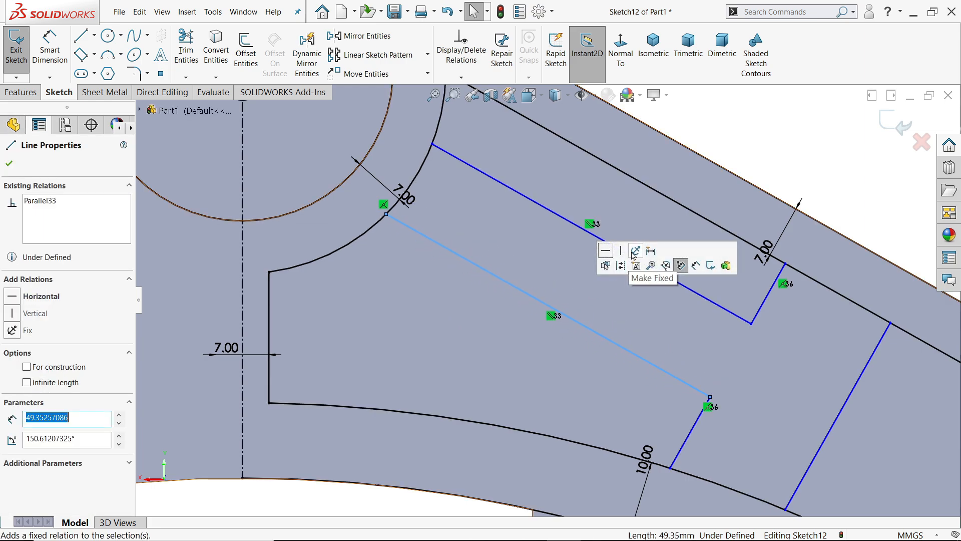
{"action": "left_click_drag", "start_coordinate": [592, 239], "coordinate": [579, 253]}
{"action": "scroll", "coordinate": [548, 293], "scroll_direction": "up", "scroll_amount": 3}
{"action": "scroll", "coordinate": [669, 284], "scroll_direction": "up", "scroll_amount": 3}
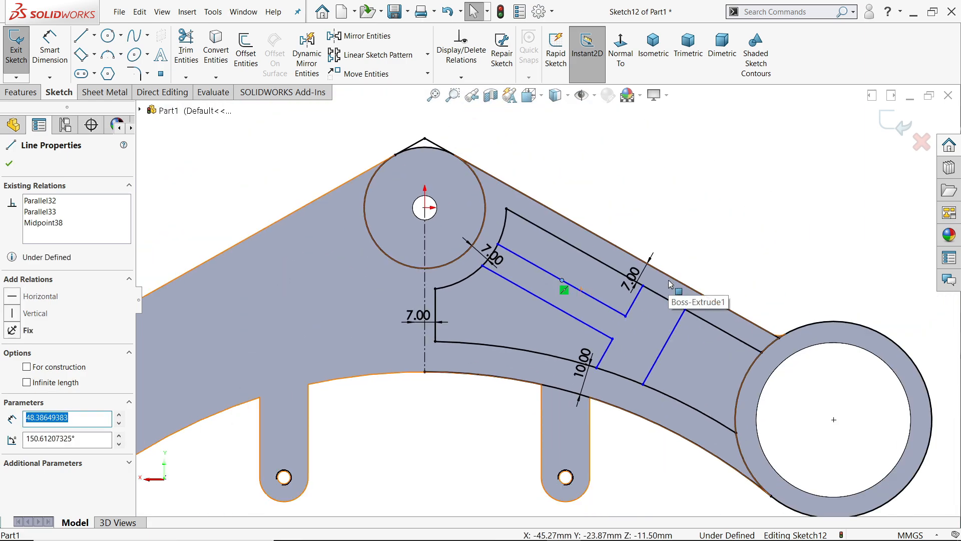
{"action": "left_click", "coordinate": [711, 216]}
{"action": "scroll", "coordinate": [803, 211], "scroll_direction": "up", "scroll_amount": 2}
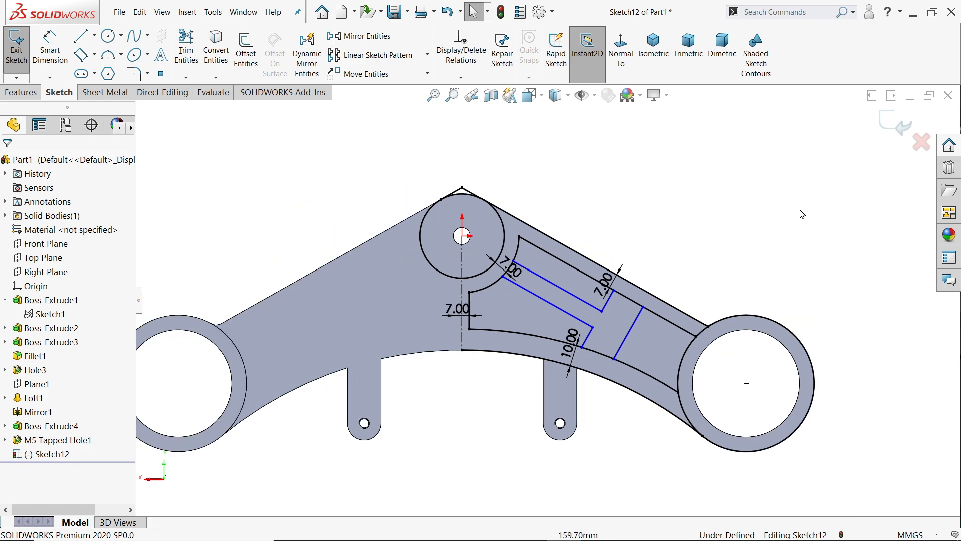
- Convert all the sketch geometry on the arm to construction geometry
{"action": "scroll", "coordinate": [715, 371], "scroll_direction": "down", "scroll_amount": 3}
{"action": "scroll", "coordinate": [713, 358], "scroll_direction": "up", "scroll_amount": 3}
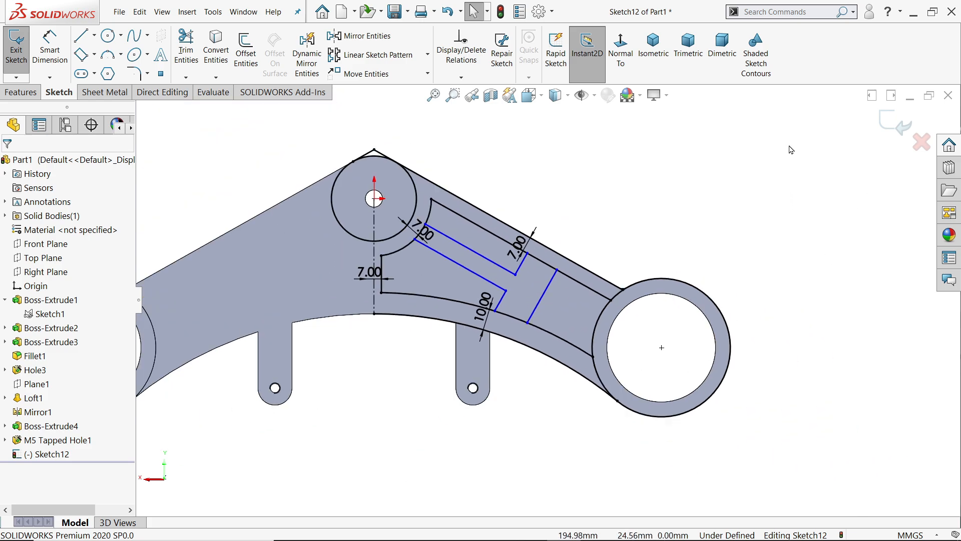
{"action": "mouse_move", "coordinate": [787, 133]}
{"action": "left_mouse_down"}
{"action": "mouse_move", "coordinate": [761, 204]}
{"action": "mouse_move", "coordinate": [590, 386]}
{"action": "mouse_move", "coordinate": [316, 433]}
{"action": "mouse_move", "coordinate": [314, 449]}
{"action": "left_mouse_up"}
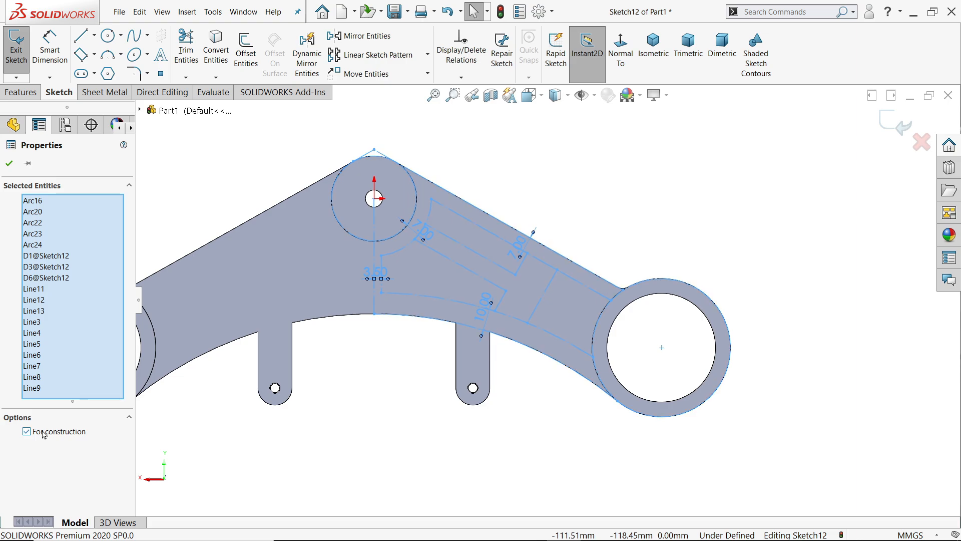
{"action": "left_click", "coordinate": [9, 166]}
- Trace the large ring's outer edge with a three-point arc between the ends of the upper sloped line and the lower offset arc
{"action": "scroll", "coordinate": [564, 286], "scroll_direction": "down", "scroll_amount": 5}
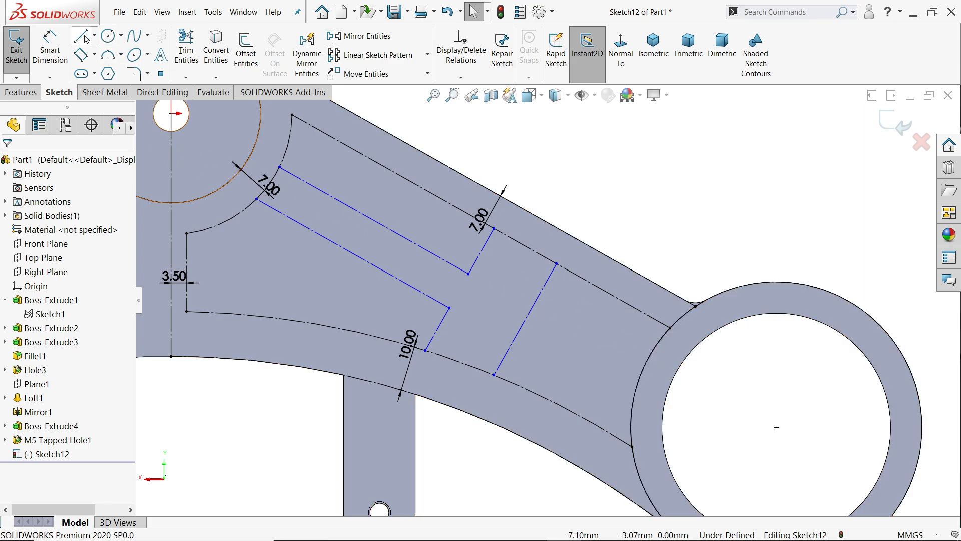
{"action": "scroll", "coordinate": [545, 365], "scroll_direction": "up", "scroll_amount": 2}
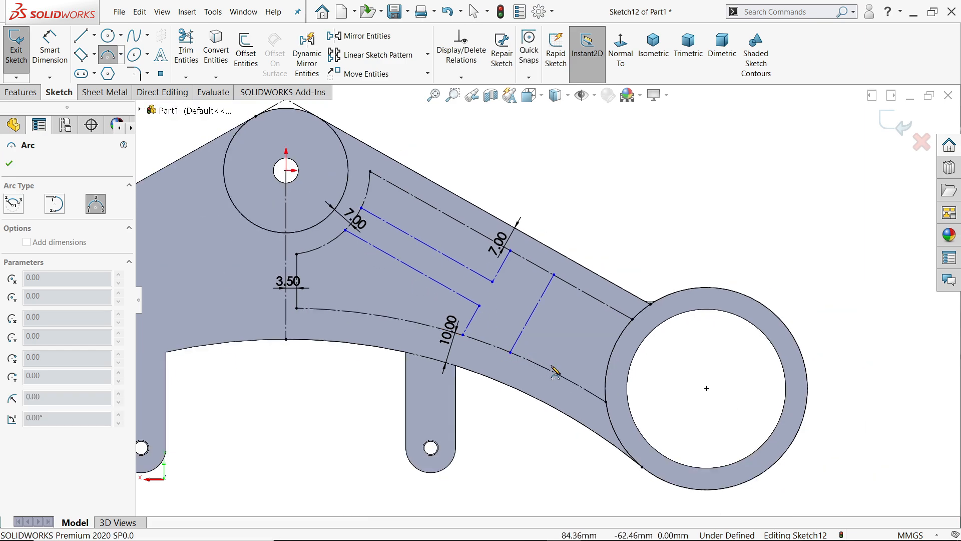
{"action": "scroll", "coordinate": [552, 371], "scroll_direction": "down", "scroll_amount": 3}
{"action": "left_click", "coordinate": [688, 273]}
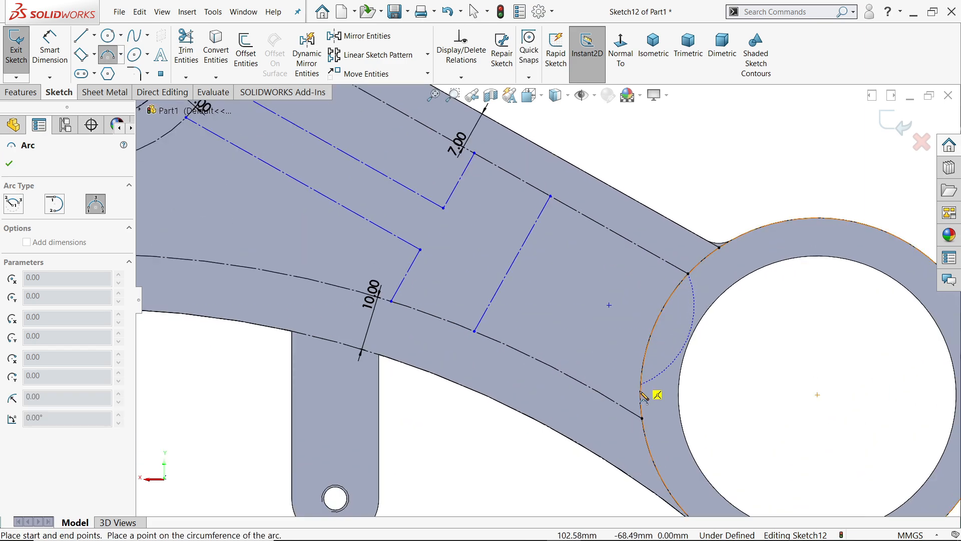
{"action": "left_click", "coordinate": [642, 417]}
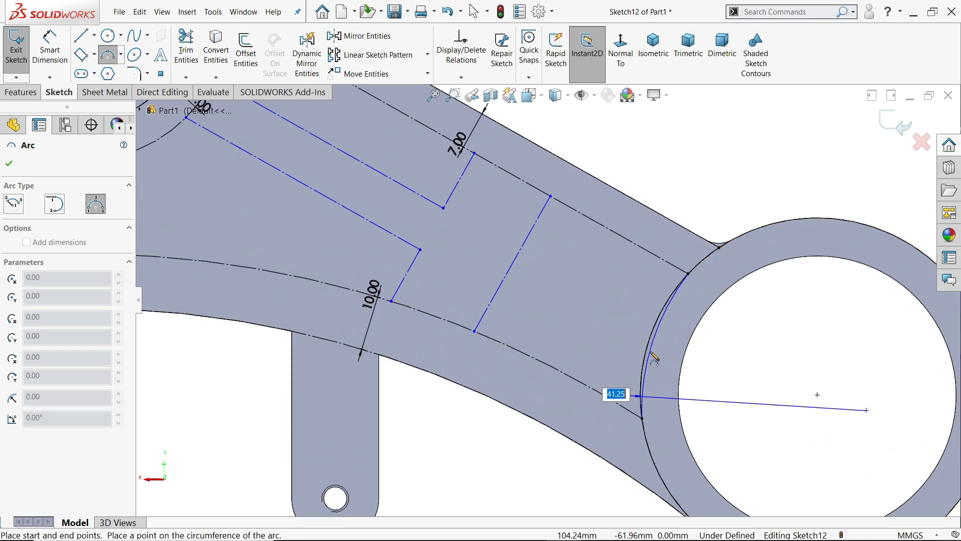
{"action": "left_click", "coordinate": [646, 367]}
{"action": "scroll", "coordinate": [518, 331], "scroll_direction": "up", "scroll_amount": 1}
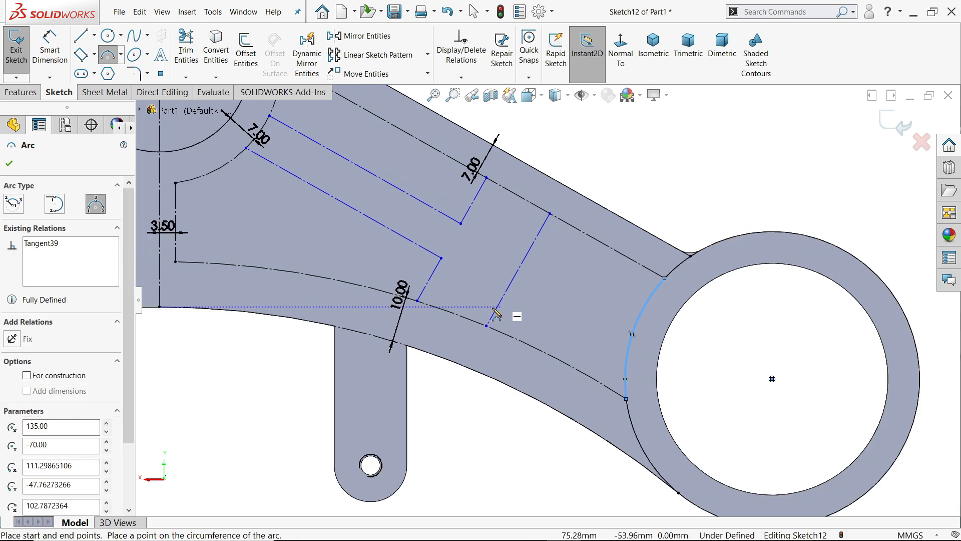
- Trace the lower construction arc with two three-point arcs, leaving the segment between the two cross lines open
{"action": "left_click", "coordinate": [626, 399]}
{"action": "scroll", "coordinate": [532, 366], "scroll_direction": "down", "scroll_amount": 2}
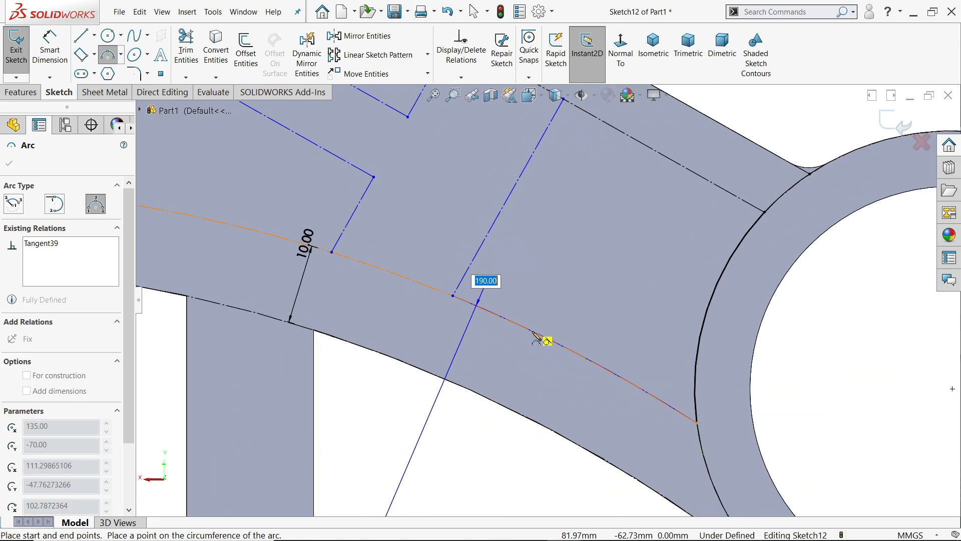
{"action": "left_click", "coordinate": [547, 337]}
{"action": "scroll", "coordinate": [502, 359], "scroll_direction": "up", "scroll_amount": 2}
{"action": "scroll", "coordinate": [502, 358], "scroll_direction": "up", "scroll_amount": 3}
{"action": "scroll", "coordinate": [356, 307], "scroll_direction": "down", "scroll_amount": 3}
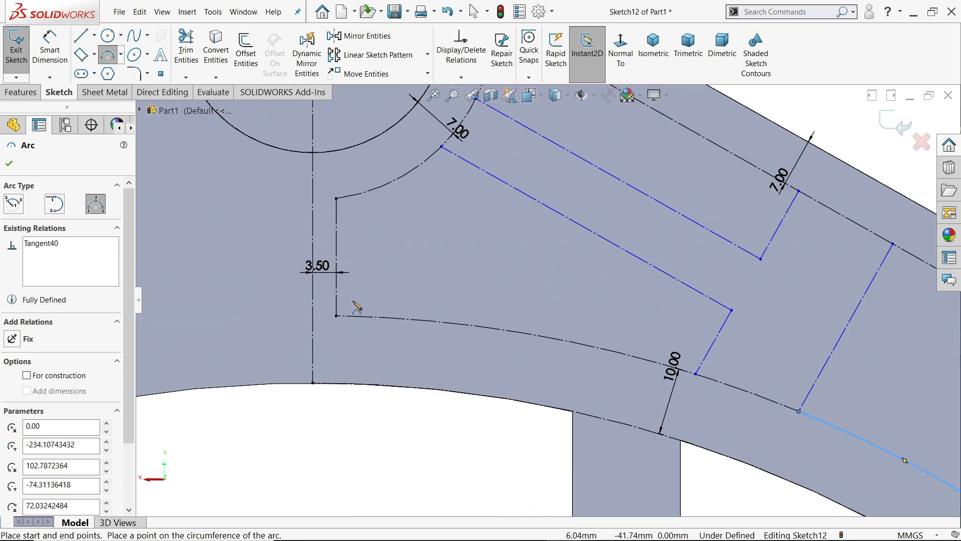
{"action": "left_click", "coordinate": [337, 317]}
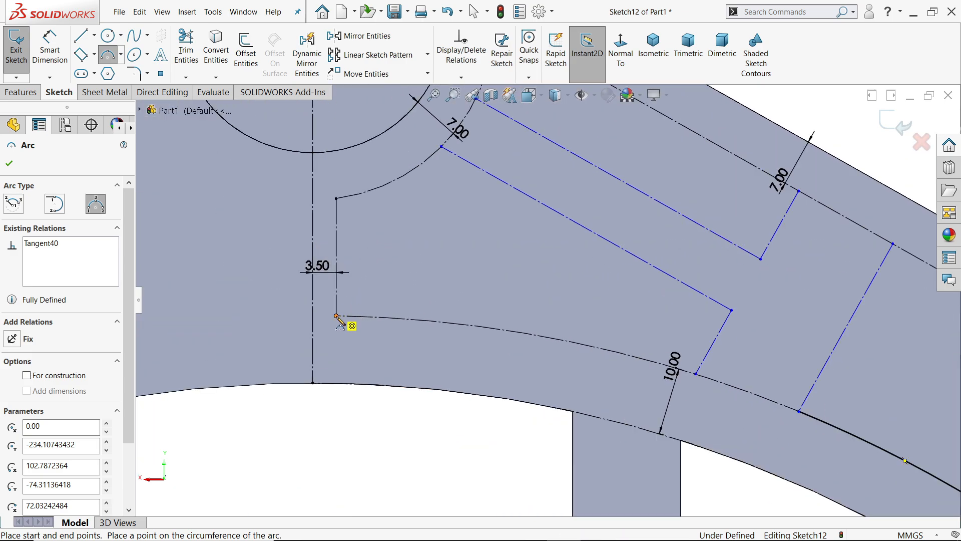
{"action": "left_click", "coordinate": [695, 374]}
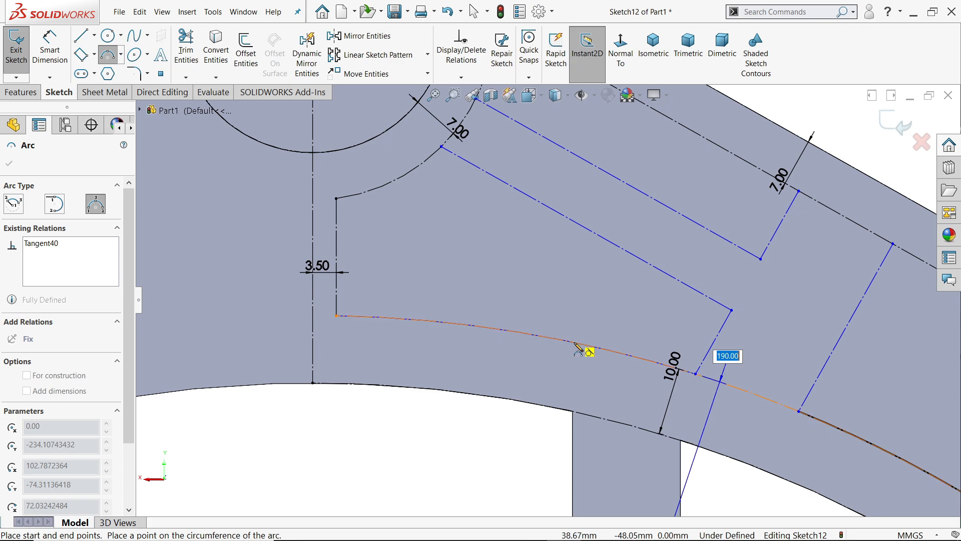
{"action": "left_click", "coordinate": [576, 358]}
{"action": "scroll", "coordinate": [386, 251], "scroll_direction": "up", "scroll_amount": 4}
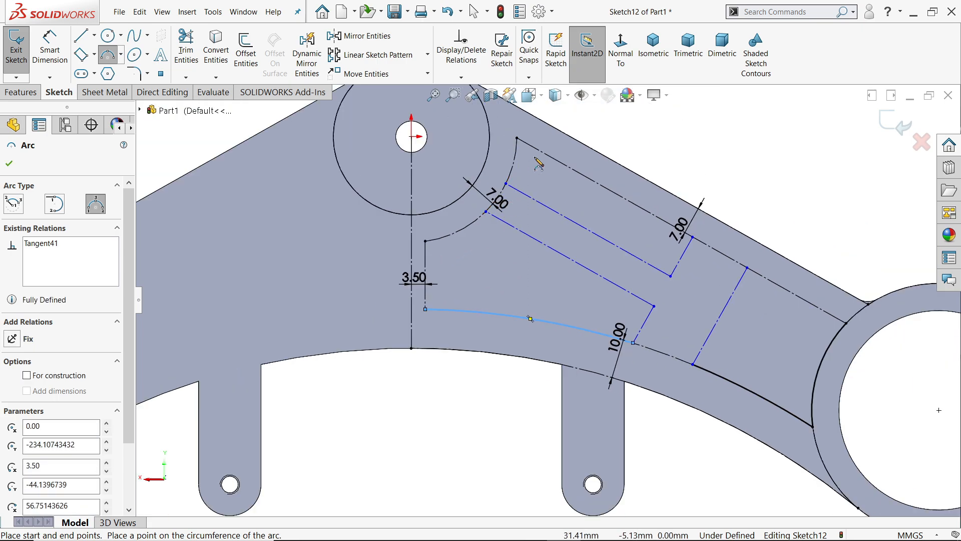
- Trace the offset arc around the top hole with two three-point arcs, leaving the segment between the parallel sloped lines open
{"action": "scroll", "coordinate": [495, 168], "scroll_direction": "down", "scroll_amount": 4}
{"action": "left_click", "coordinate": [495, 165]}
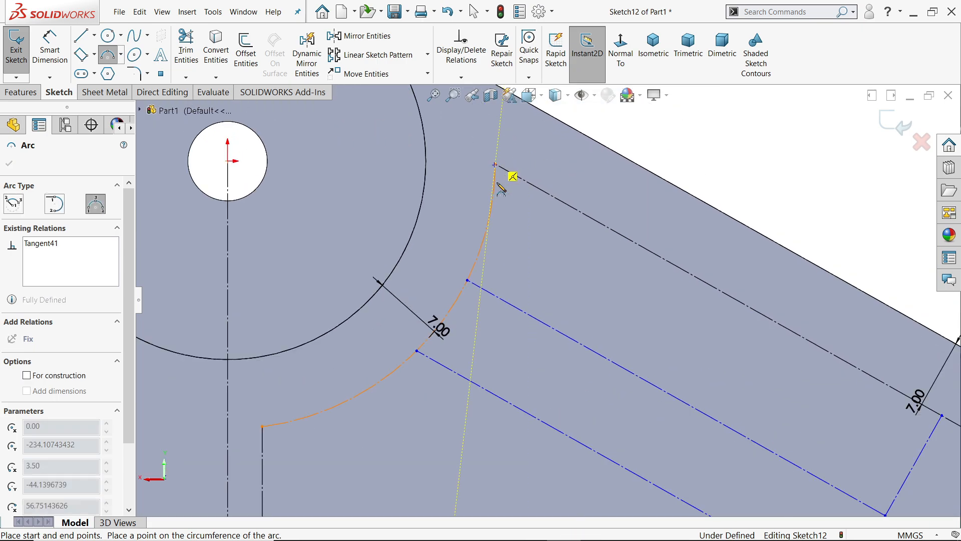
{"action": "left_click", "coordinate": [467, 280]}
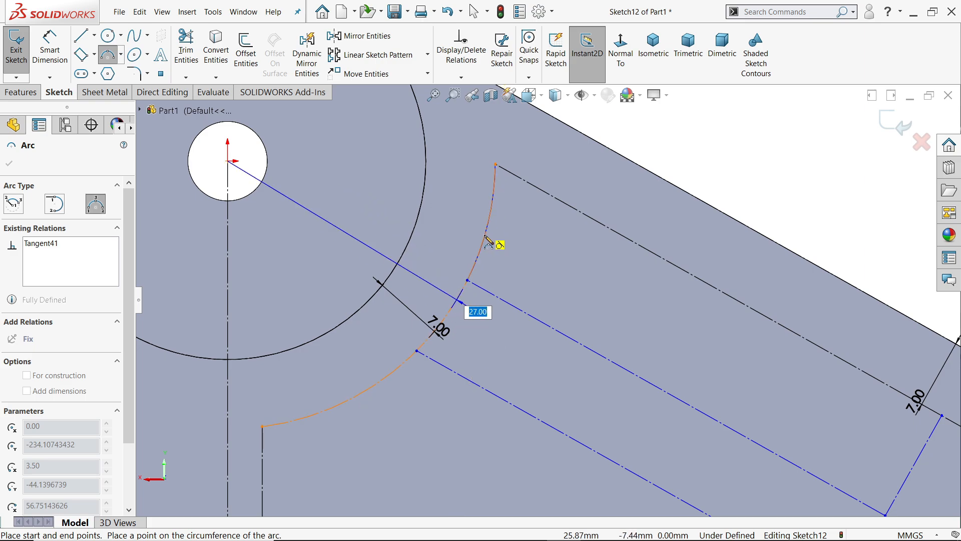
{"action": "left_click", "coordinate": [485, 237]}
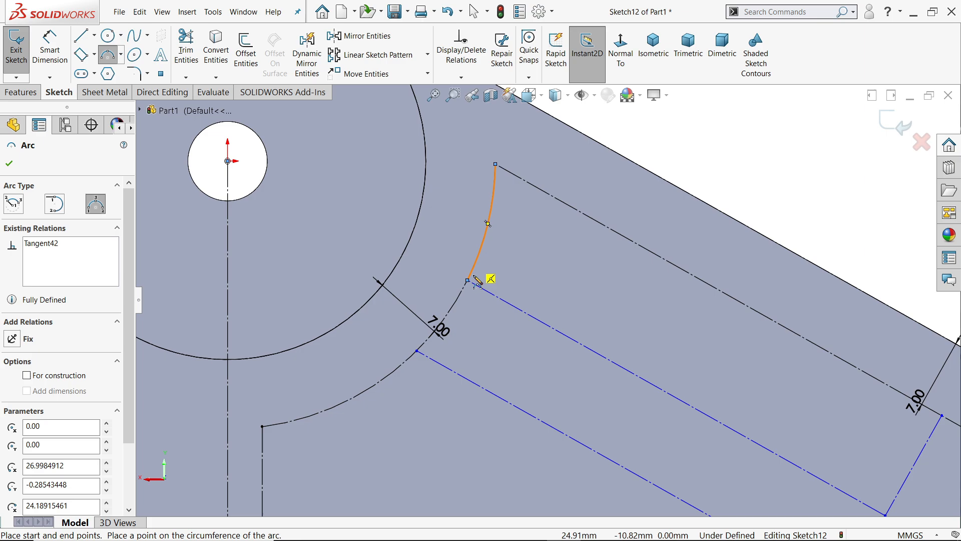
{"action": "left_click", "coordinate": [416, 351]}
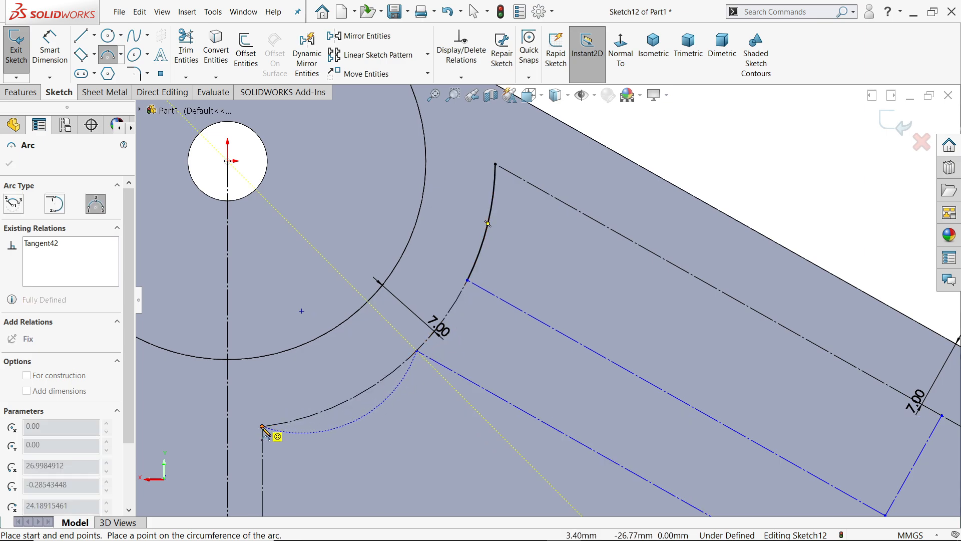
{"action": "left_click", "coordinate": [262, 426]}
{"action": "left_click", "coordinate": [353, 405]}
{"action": "key", "text": "z"}
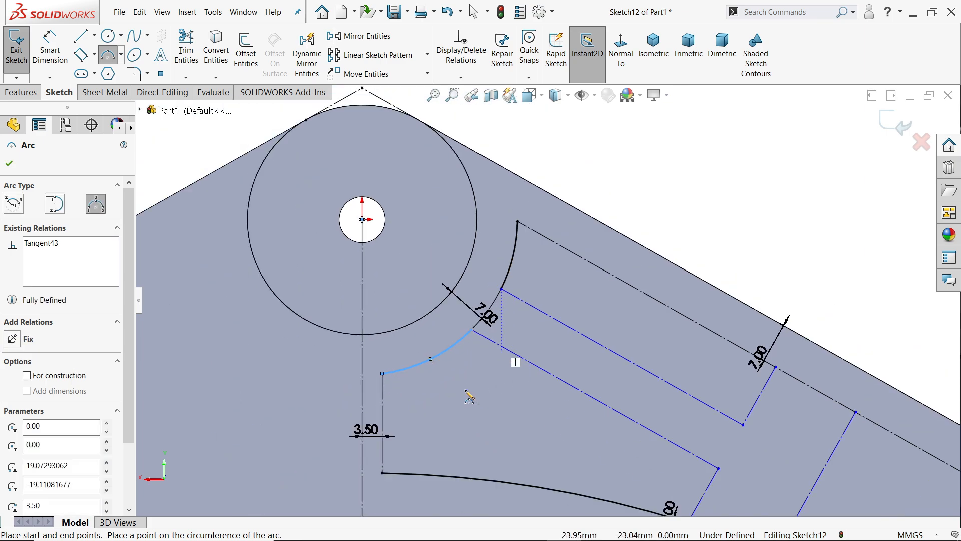
{"action": "key", "text": "z"}
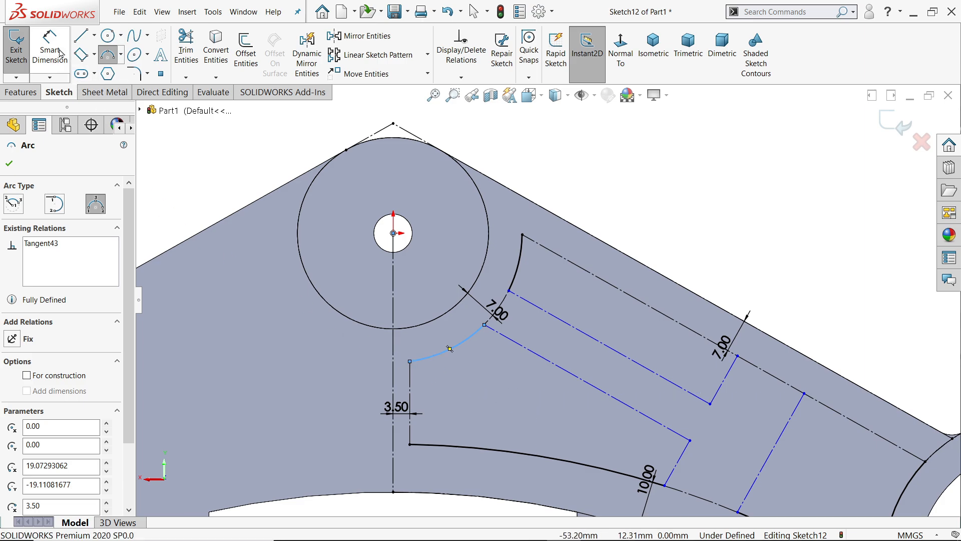
- Trace the pocket beside the large ring with solid lines along the upper sloped edge and down the adjacent cross line
{"action": "left_click", "coordinate": [81, 35]}
{"action": "key", "text": "z"}
{"action": "scroll", "coordinate": [761, 388], "scroll_direction": "down", "scroll_amount": 2}
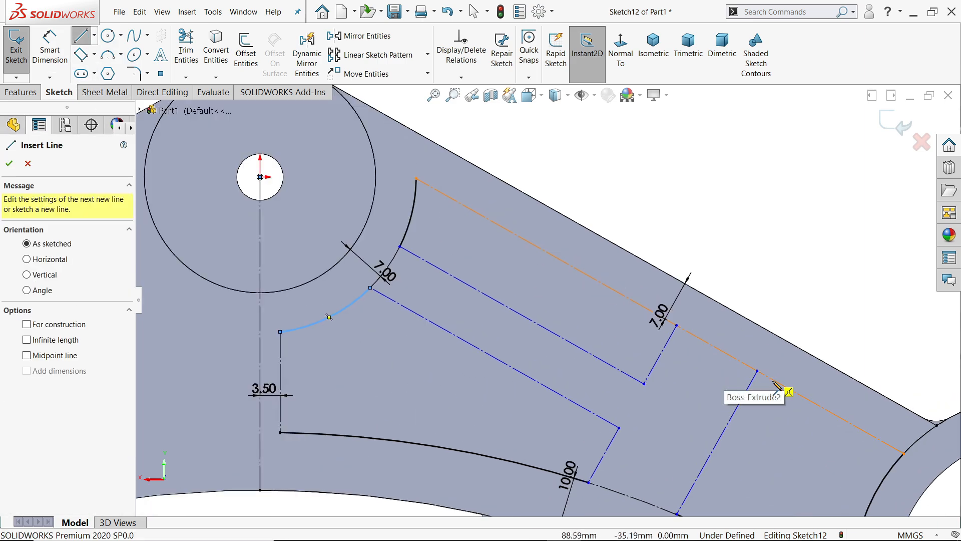
{"action": "scroll", "coordinate": [740, 393], "scroll_direction": "up", "scroll_amount": 1}
{"action": "scroll", "coordinate": [746, 392], "scroll_direction": "down", "scroll_amount": 2}
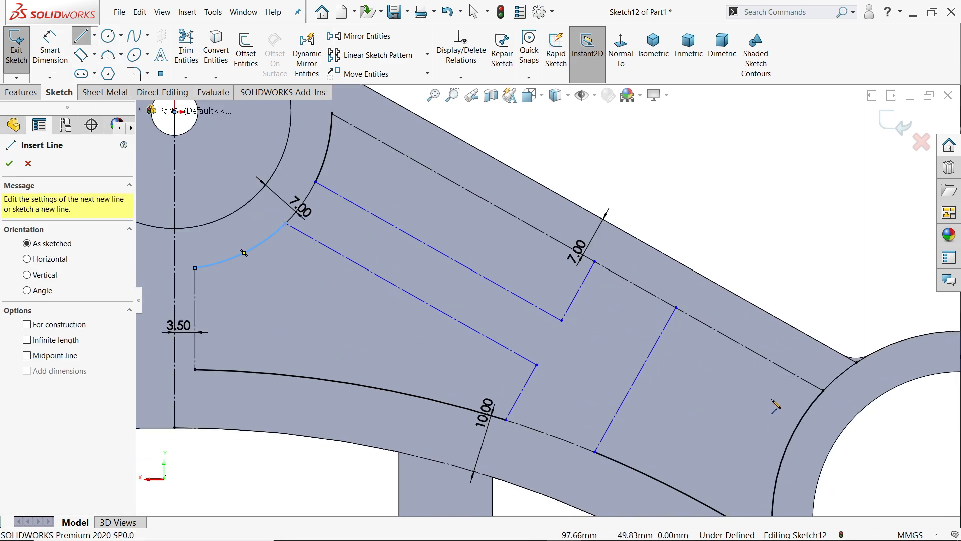
{"action": "left_click", "coordinate": [824, 390]}
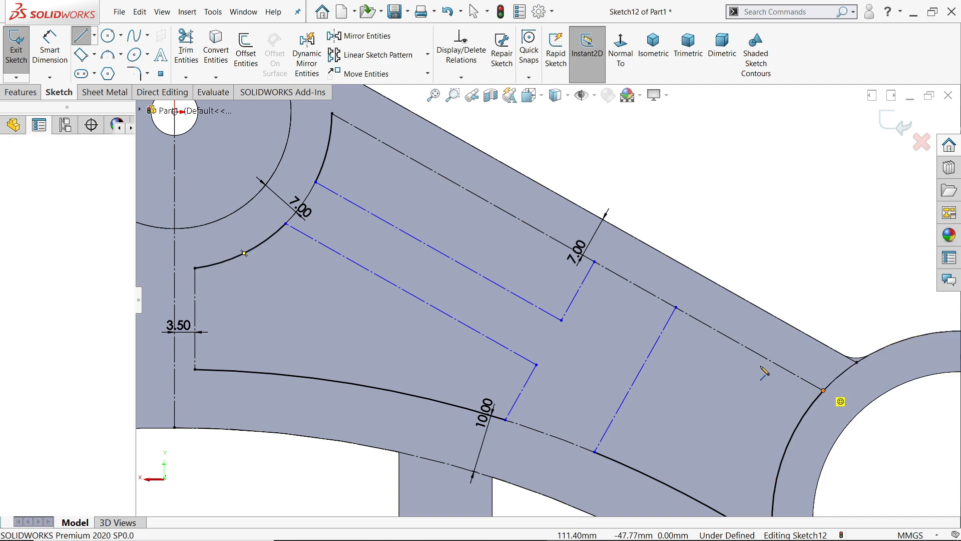
{"action": "left_click", "coordinate": [676, 308]}
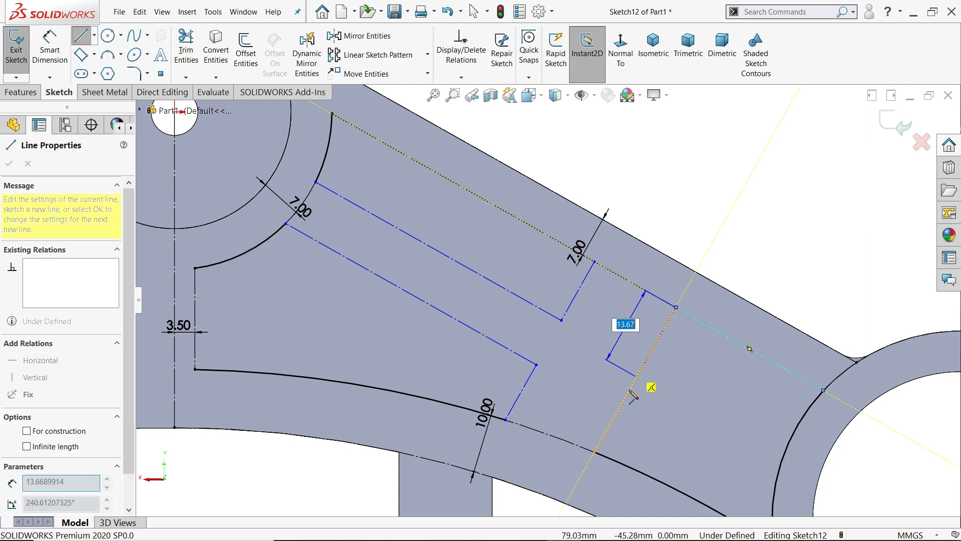
{"action": "left_click", "coordinate": [594, 452]}
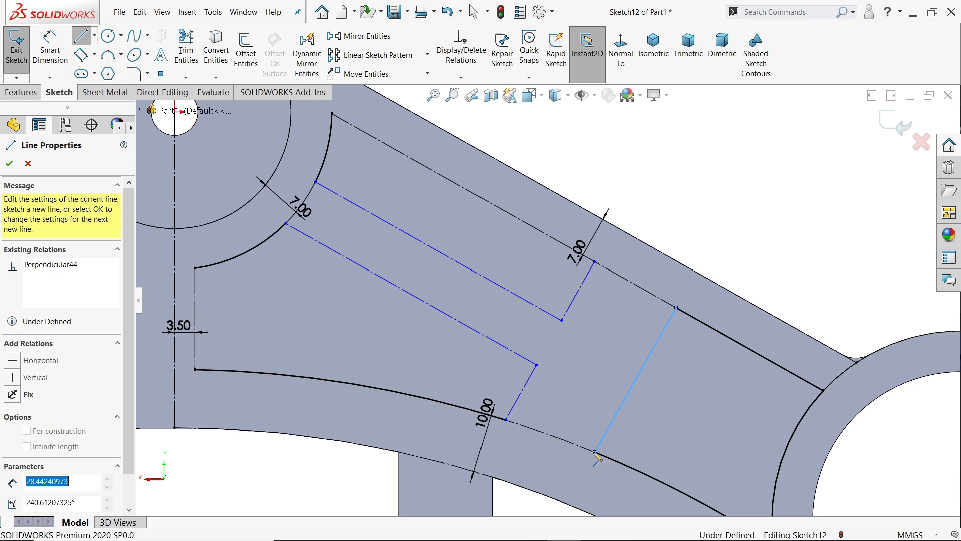
- Trace the lower inner pocket's short cross line and long sloped line with solid lines up to the offset arc
{"action": "left_click", "coordinate": [505, 419]}
{"action": "left_click", "coordinate": [537, 365]}
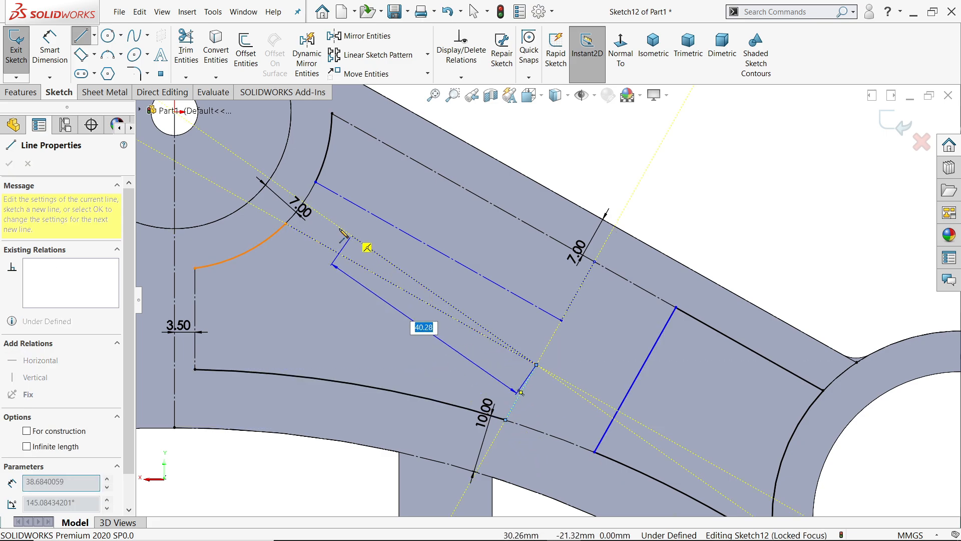
{"action": "left_click", "coordinate": [285, 223]}
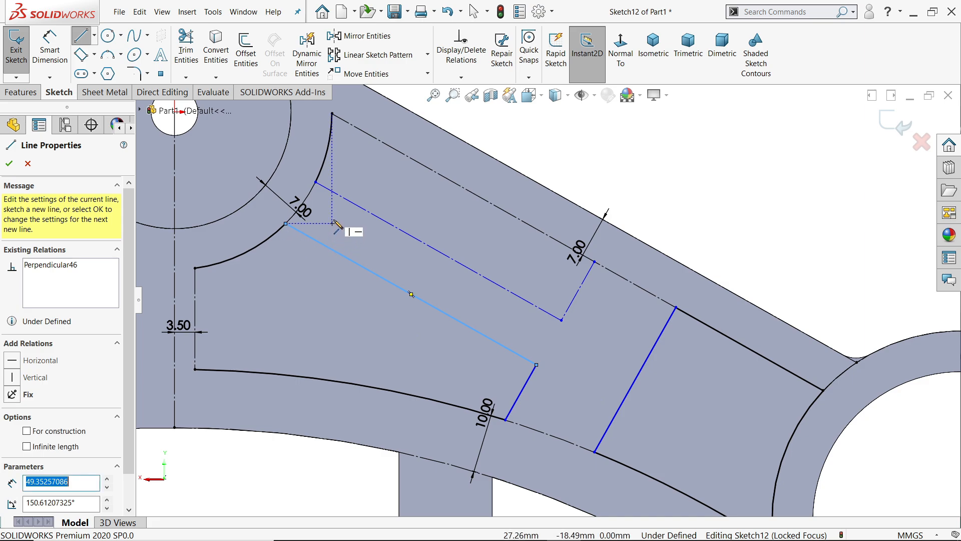
- Trace the upper inner pocket's lower sloped line, short cross line and upper sloped edge with solid lines, ending at the offset arc
{"action": "left_click", "coordinate": [316, 182]}
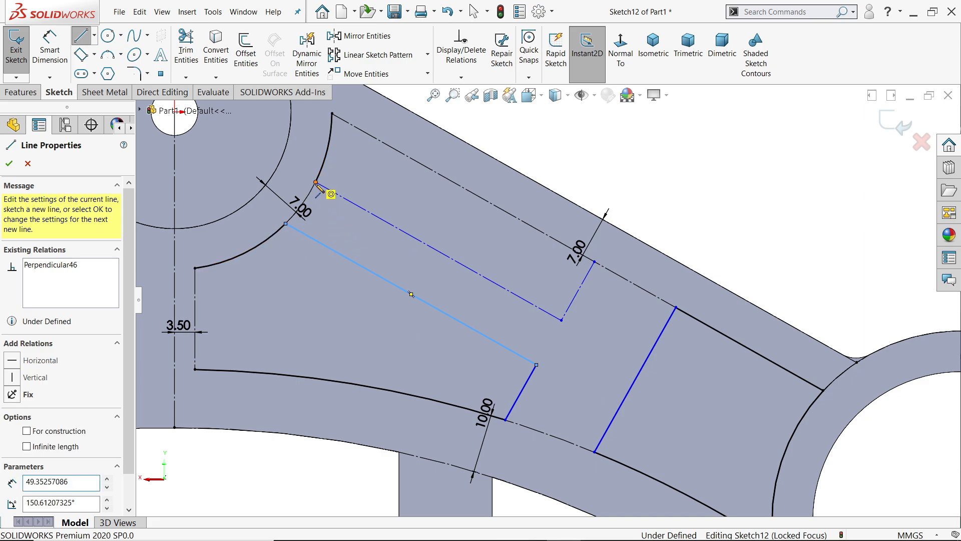
{"action": "left_click", "coordinate": [561, 319]}
{"action": "left_click", "coordinate": [594, 261]}
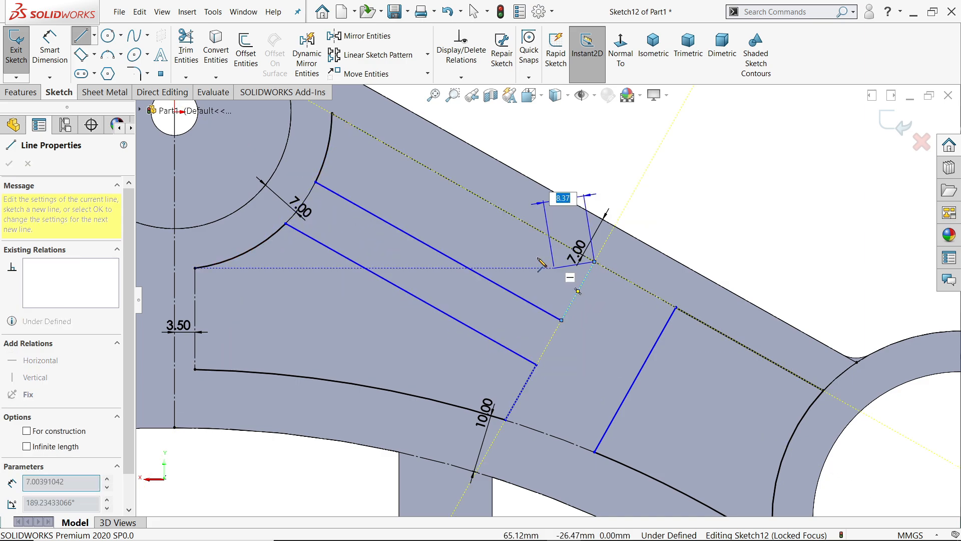
{"action": "left_click", "coordinate": [578, 291]}
{"action": "key", "text": "Escape"}
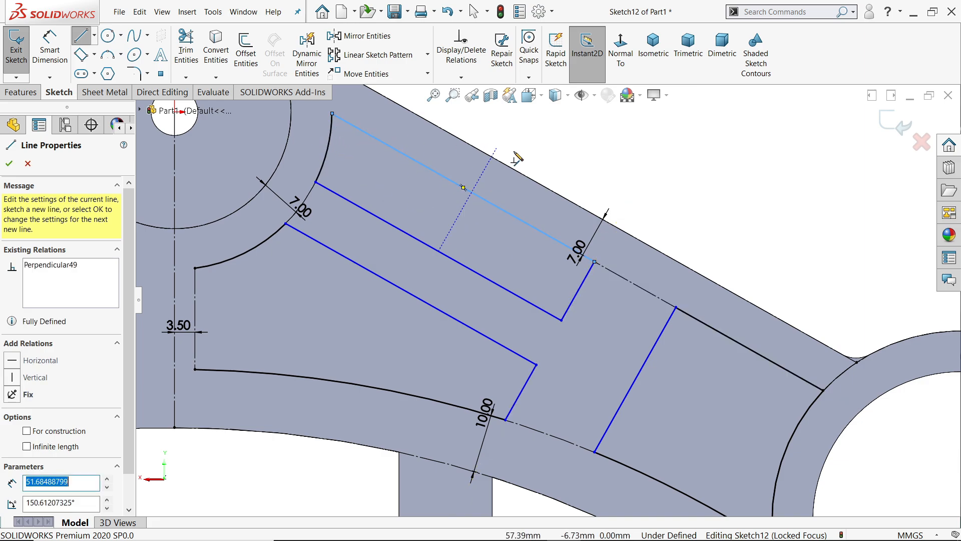
{"action": "right_click", "coordinate": [557, 150]}
{"action": "left_click", "coordinate": [588, 159]}
{"action": "scroll", "coordinate": [603, 270], "scroll_direction": "up", "scroll_amount": 2}
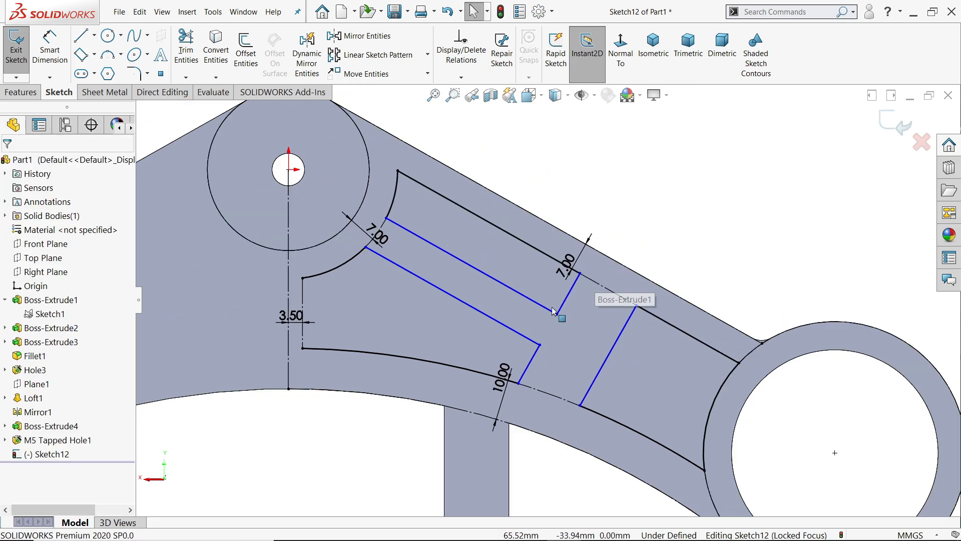
- Dimension the gap between the two parallel sloped lines of the inner pockets and set it to 7 mm
{"action": "scroll", "coordinate": [530, 316], "scroll_direction": "down", "scroll_amount": 1}
{"action": "left_click", "coordinate": [50, 47]}
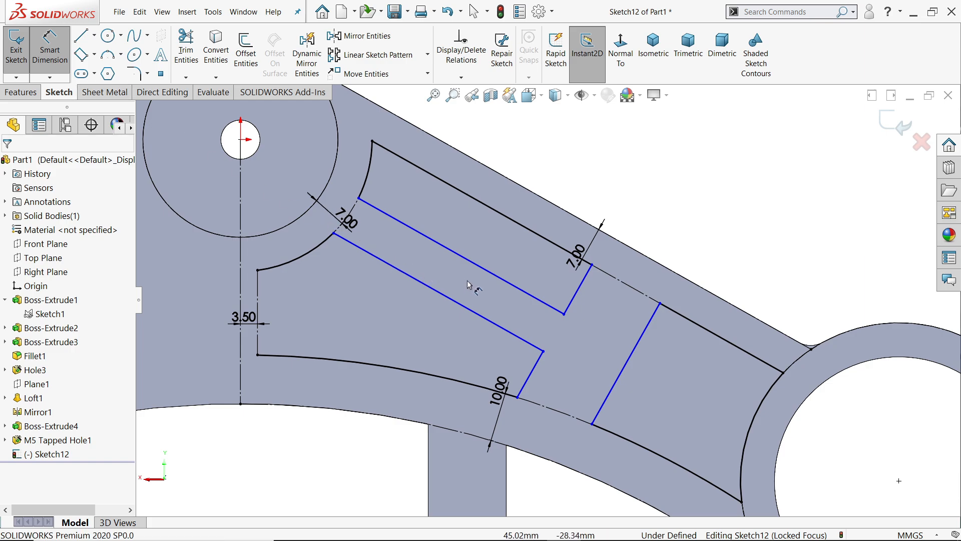
{"action": "scroll", "coordinate": [470, 281], "scroll_direction": "down", "scroll_amount": 2}
{"action": "left_click", "coordinate": [530, 287]}
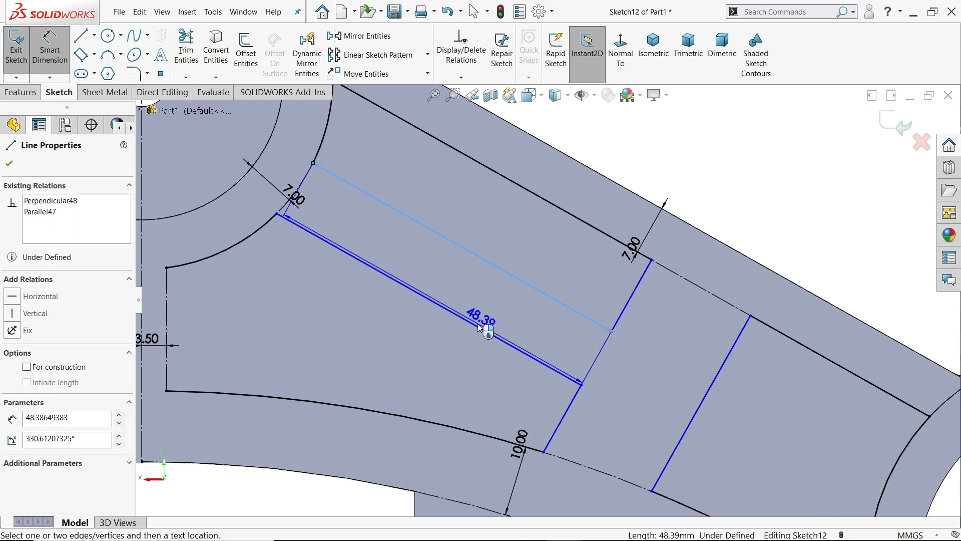
{"action": "left_click", "coordinate": [483, 328]}
{"action": "left_click", "coordinate": [487, 305]}
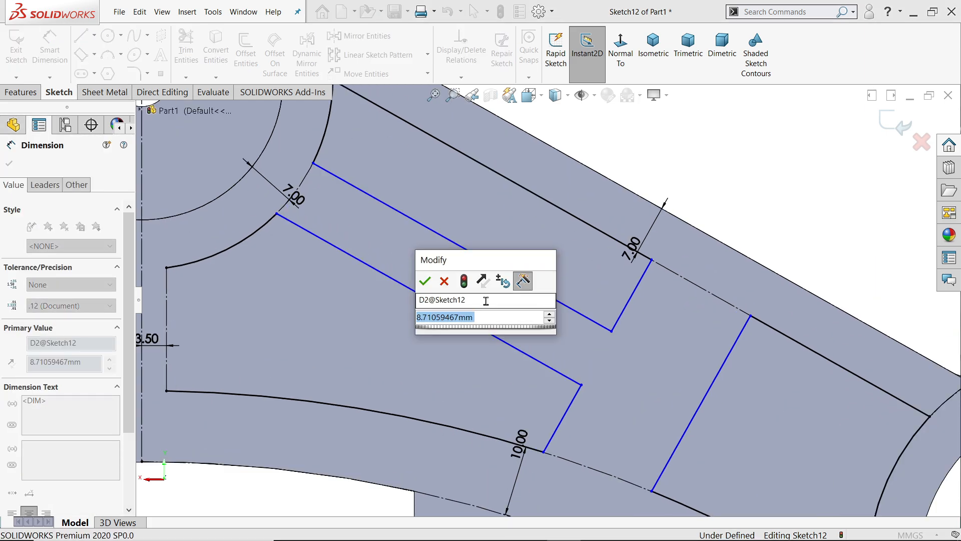
{"action": "type", "text": "7"}
{"action": "key", "text": "Return"}
- Set the distance between the upper inner pocket's short cross line and the ring-side pocket's long cross line to 7 mm
{"action": "scroll", "coordinate": [675, 325], "scroll_direction": "up", "scroll_amount": 2}
{"action": "scroll", "coordinate": [674, 326], "scroll_direction": "down", "scroll_amount": 2}
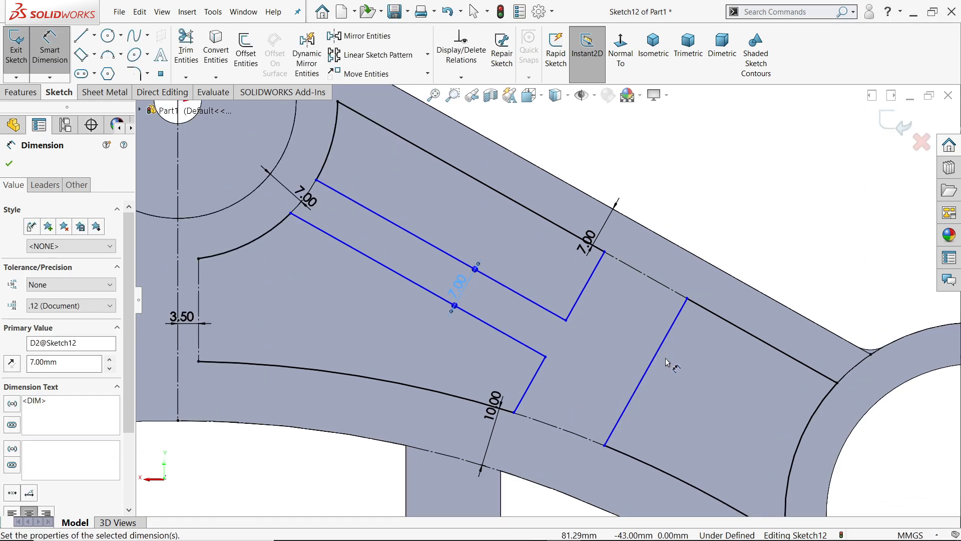
{"action": "left_click", "coordinate": [553, 291]}
{"action": "left_click", "coordinate": [646, 354]}
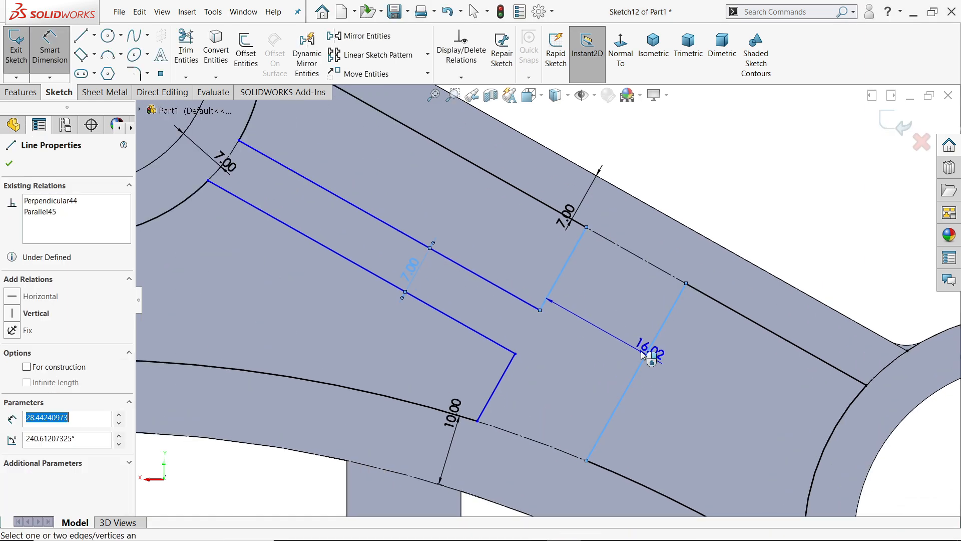
{"action": "left_click", "coordinate": [604, 330]}
{"action": "type", "text": "7"}
{"action": "key", "text": "Return"}
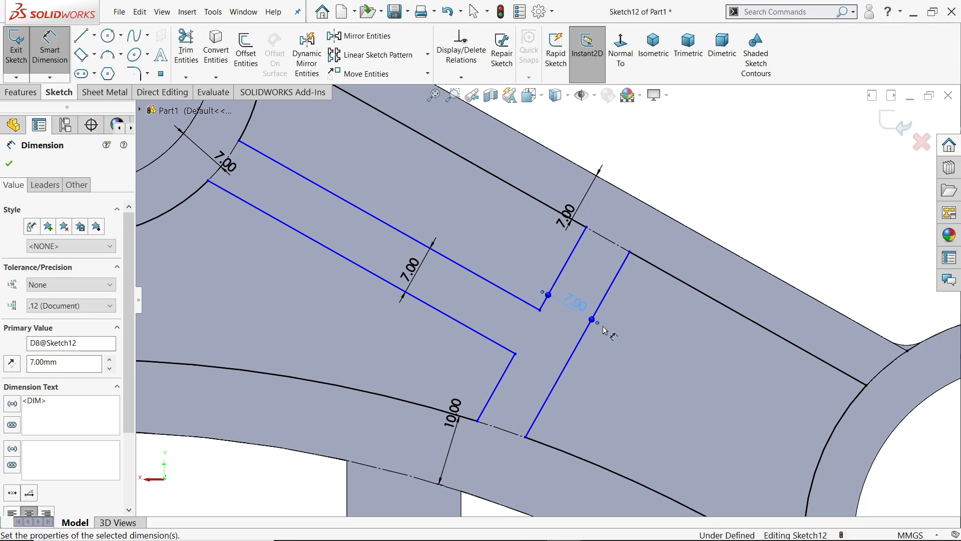
{"action": "left_click", "coordinate": [10, 165]}
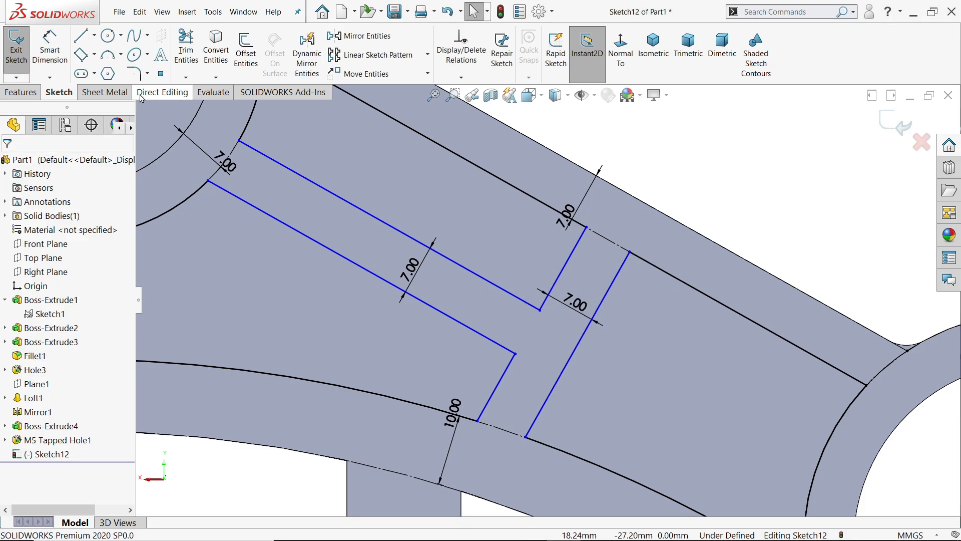
- Set a 3 mm sketch fillet radius and select all four corners of the pocket beside the large ring
{"action": "left_click", "coordinate": [138, 77]}
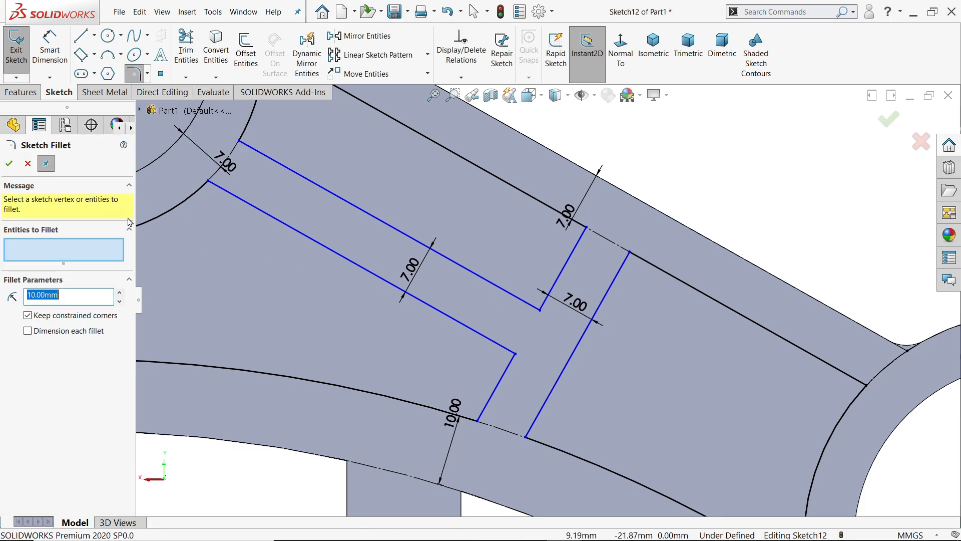
{"action": "left_click", "coordinate": [630, 252]}
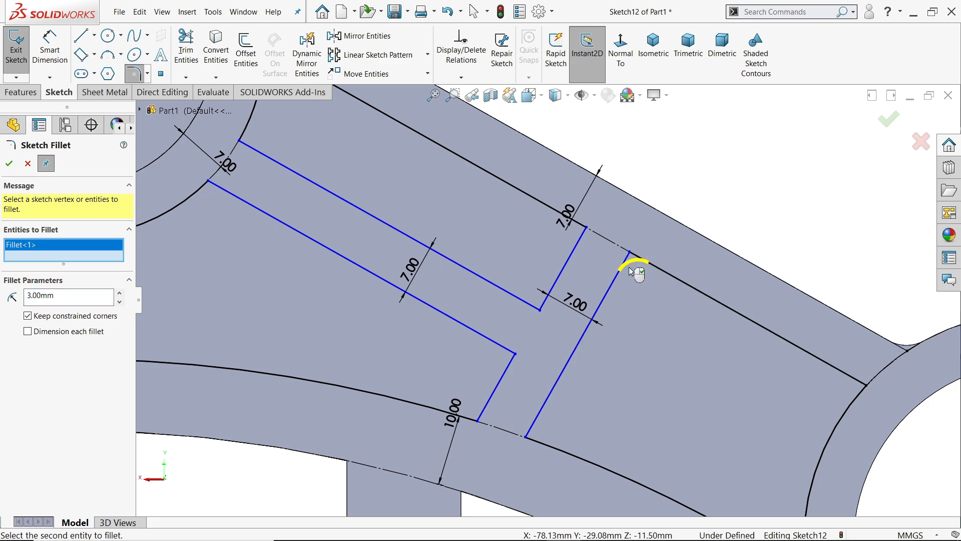
{"action": "left_click", "coordinate": [531, 434]}
{"action": "scroll", "coordinate": [650, 383], "scroll_direction": "up", "scroll_amount": 2}
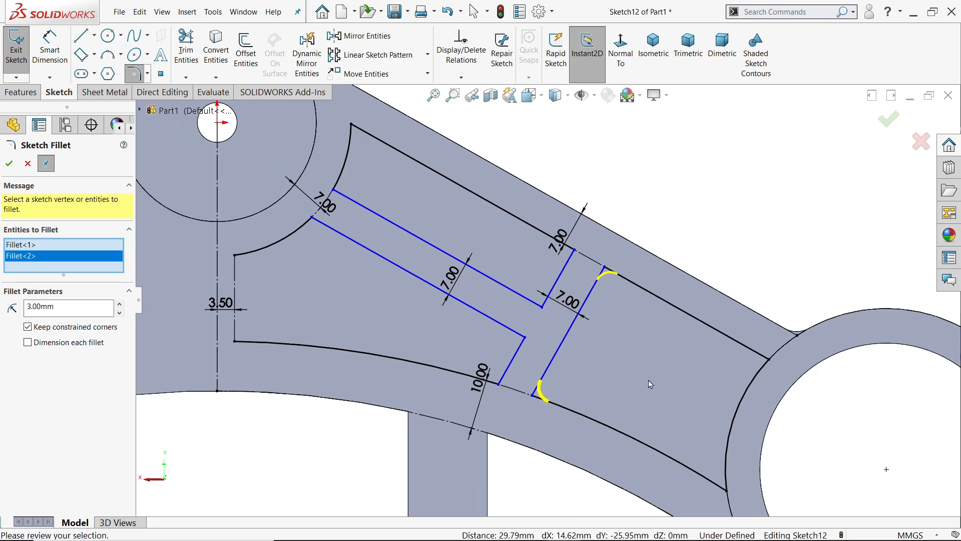
{"action": "left_click", "coordinate": [770, 360]}
{"action": "left_click", "coordinate": [726, 491]}
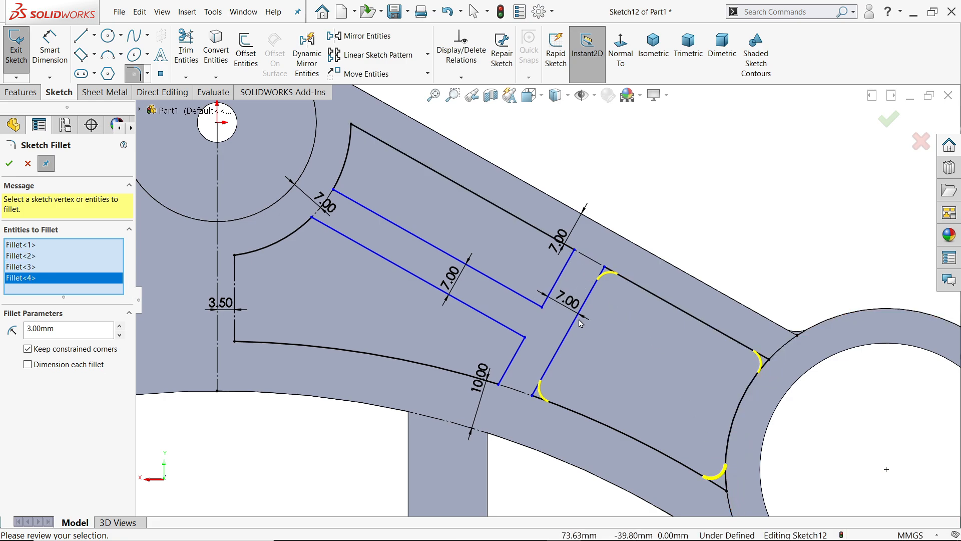
- Add three corners of the upper inner pocket and three of the lower inner pocket to the 3 mm fillets and apply them
{"action": "scroll", "coordinate": [579, 323], "scroll_direction": "down", "scroll_amount": 1}
{"action": "left_click", "coordinate": [533, 306]}
{"action": "left_click", "coordinate": [511, 341]}
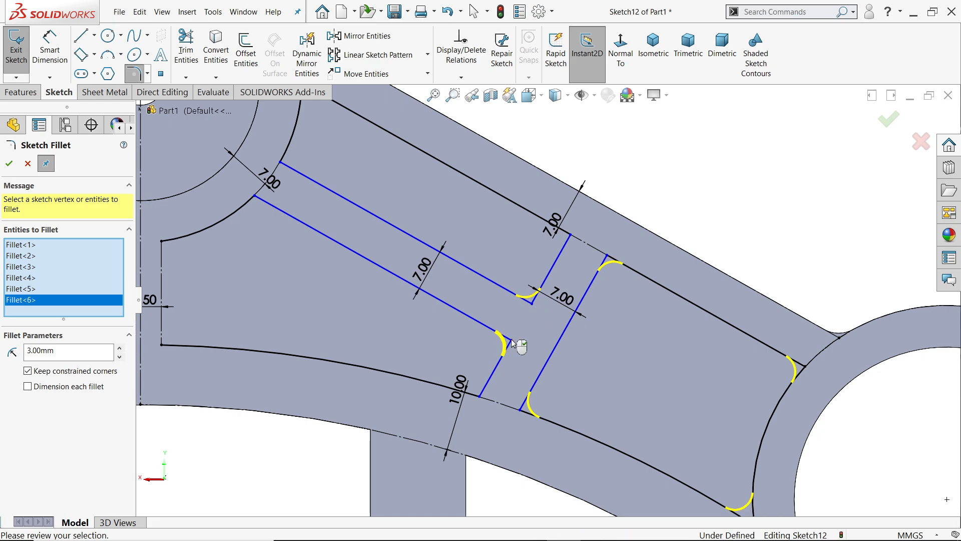
{"action": "left_click", "coordinate": [572, 236]}
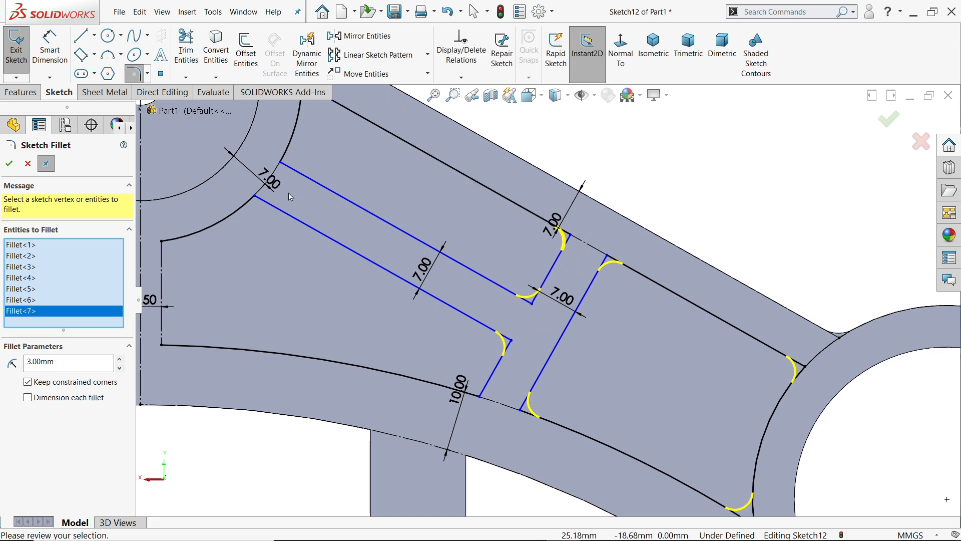
{"action": "left_click", "coordinate": [281, 163]}
{"action": "left_click", "coordinate": [255, 197]}
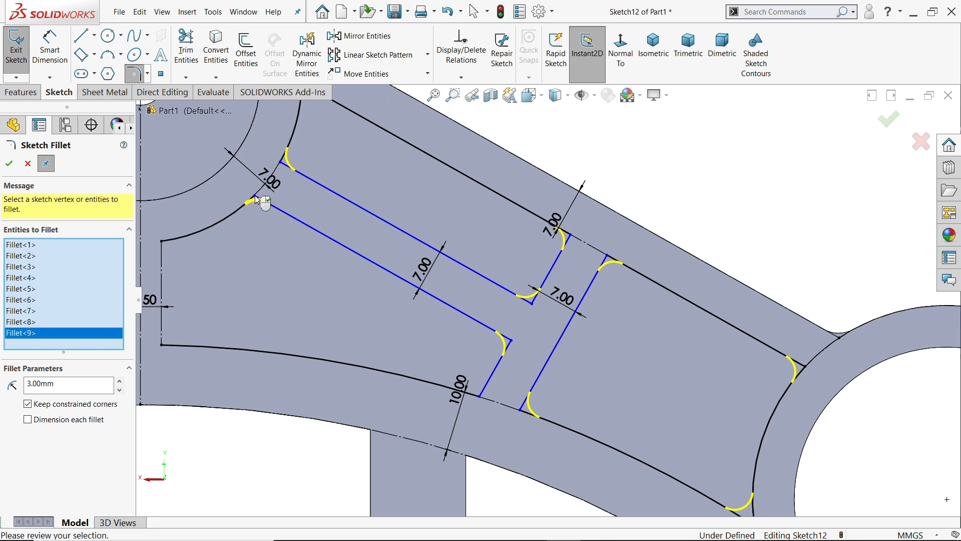
{"action": "left_click_drag", "start_coordinate": [161, 243], "coordinate": [164, 247]}
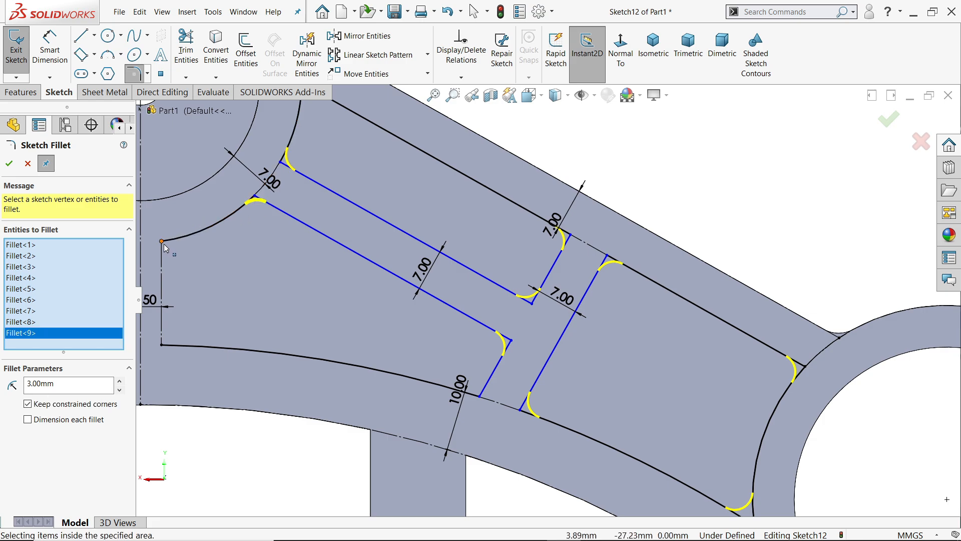
{"action": "left_click", "coordinate": [479, 395]}
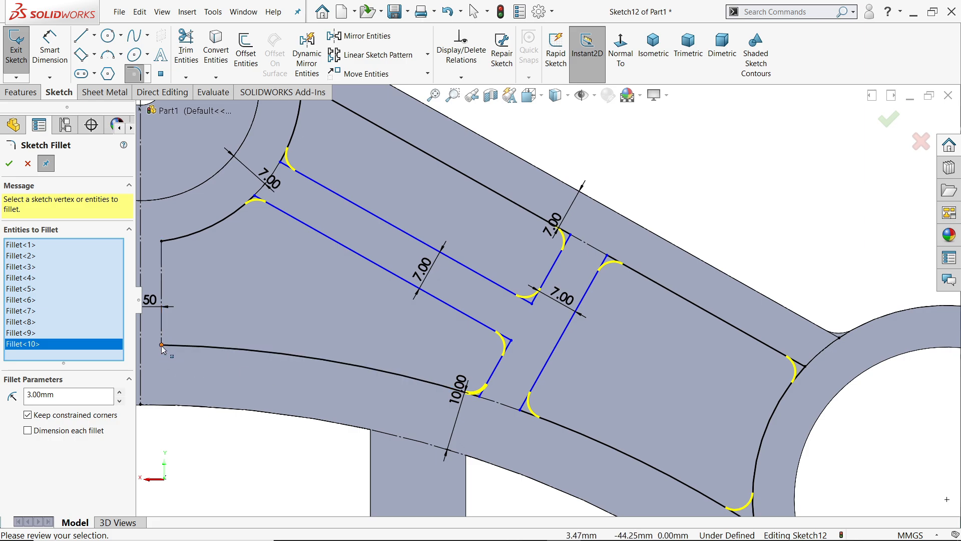
{"action": "left_click", "coordinate": [9, 164]}
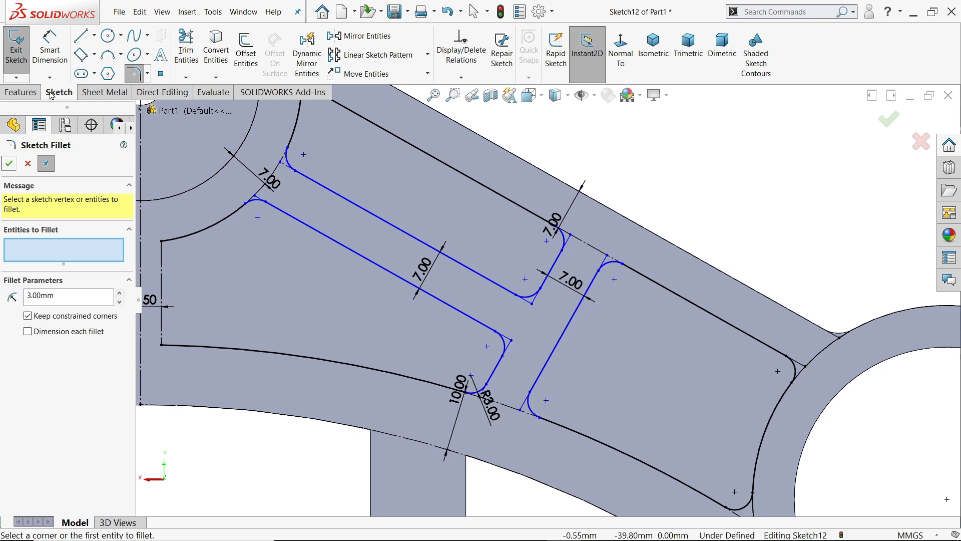
- Close the lower inner pocket with a solid vertical line over the construction line beside the centerline
{"action": "left_click", "coordinate": [81, 36]}
{"action": "scroll", "coordinate": [320, 269], "scroll_direction": "down", "scroll_amount": 3}
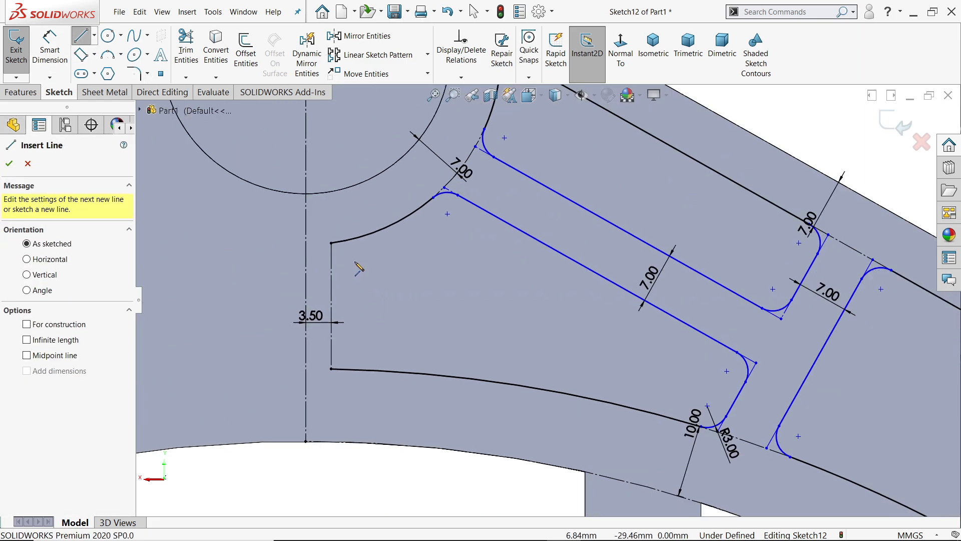
{"action": "left_click", "coordinate": [330, 244]}
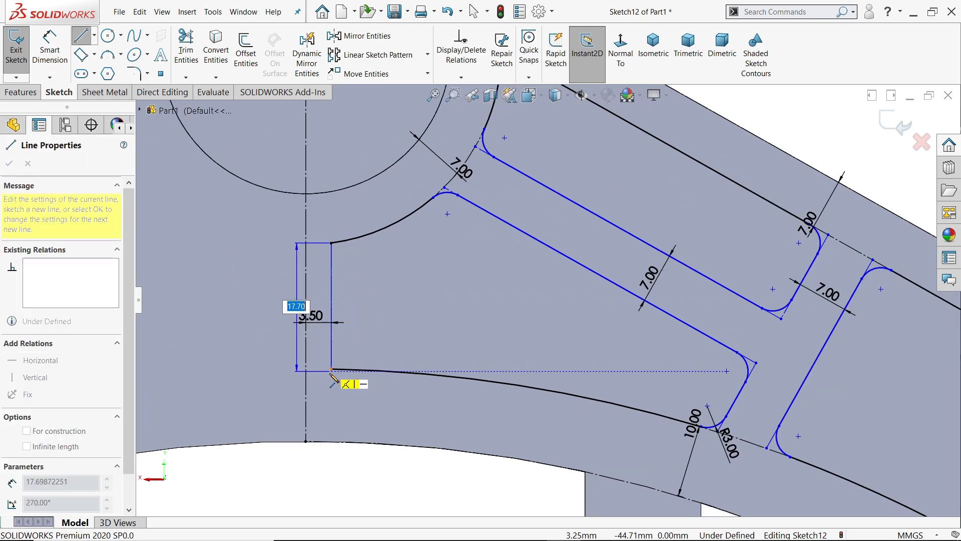
{"action": "left_click", "coordinate": [331, 369]}
{"action": "right_click", "coordinate": [402, 322]}
{"action": "left_click", "coordinate": [430, 329]}
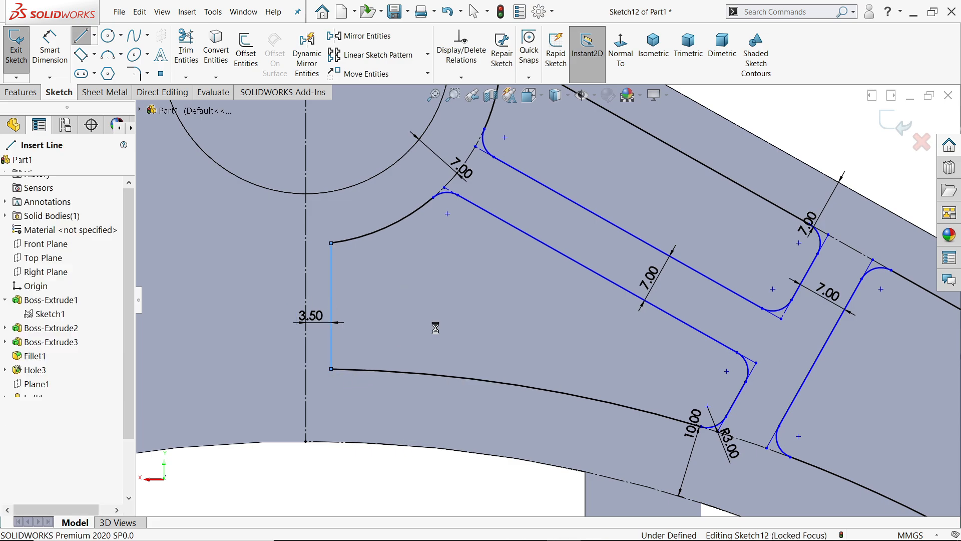
- Fillet both ends of the lower inner pocket's vertical line with a 3 mm radius
{"action": "left_click", "coordinate": [135, 74]}
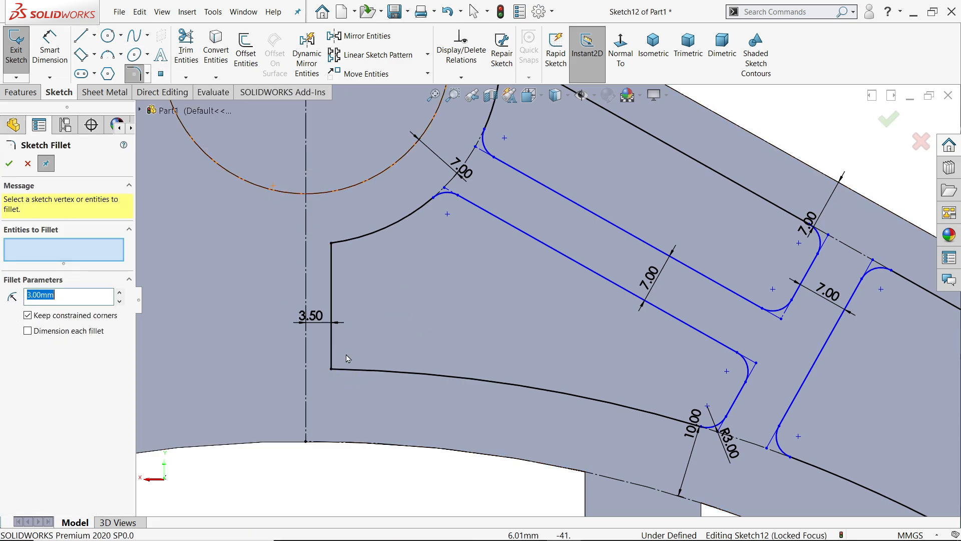
{"action": "left_click", "coordinate": [332, 369]}
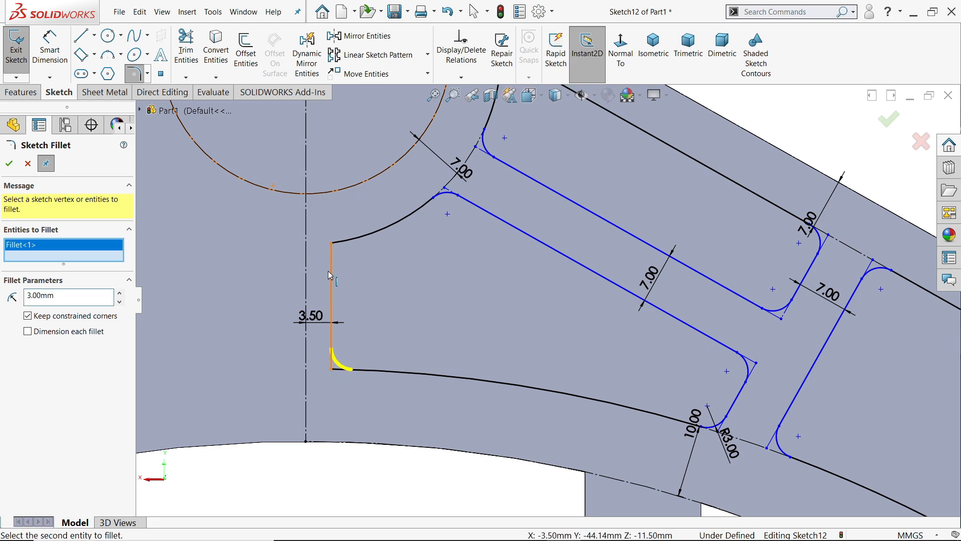
{"action": "left_click", "coordinate": [334, 249]}
{"action": "left_click", "coordinate": [9, 163]}
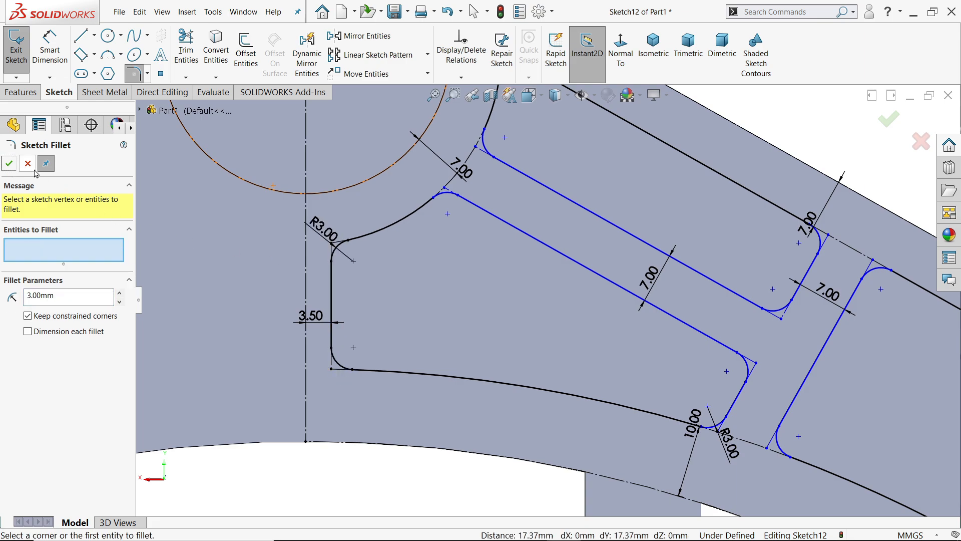
{"action": "scroll", "coordinate": [693, 281], "scroll_direction": "up", "scroll_amount": 3}
{"action": "scroll", "coordinate": [694, 281], "scroll_direction": "down", "scroll_amount": 4}
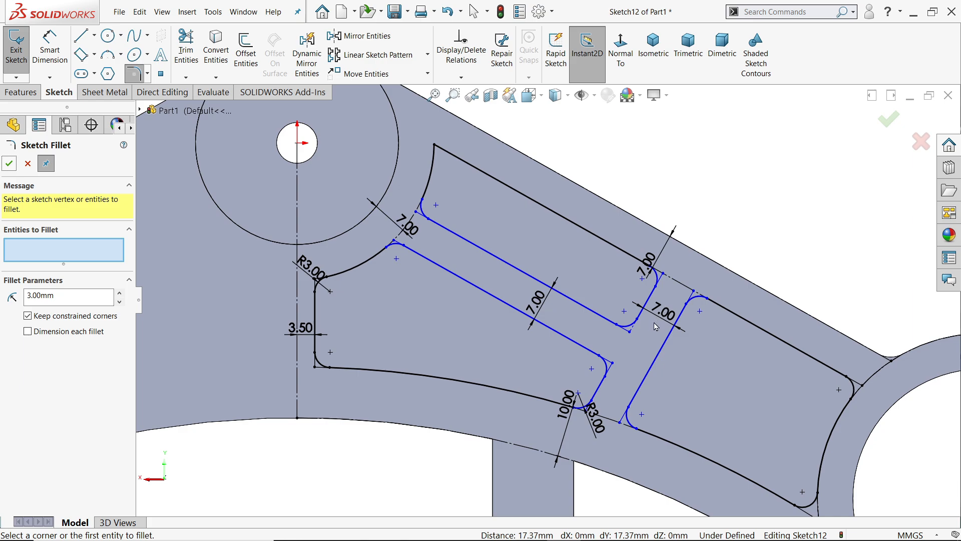
{"action": "left_click", "coordinate": [26, 164]}
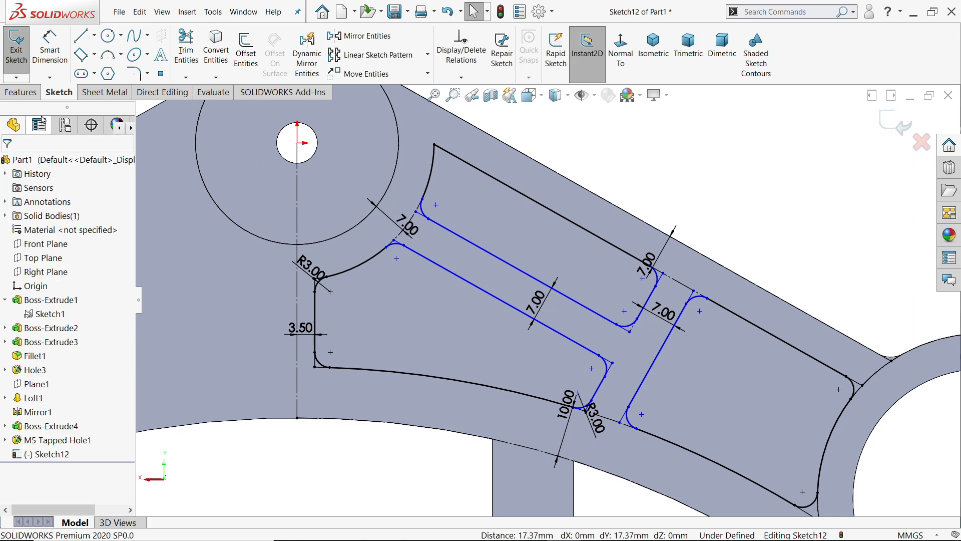
- Dimension the upper sloped edge of the pocket beside the large ring and set its length to 36 mm
{"action": "left_click", "coordinate": [49, 47]}
{"action": "scroll", "coordinate": [545, 295], "scroll_direction": "up", "scroll_amount": 1}
{"action": "scroll", "coordinate": [732, 349], "scroll_direction": "down", "scroll_amount": 2}
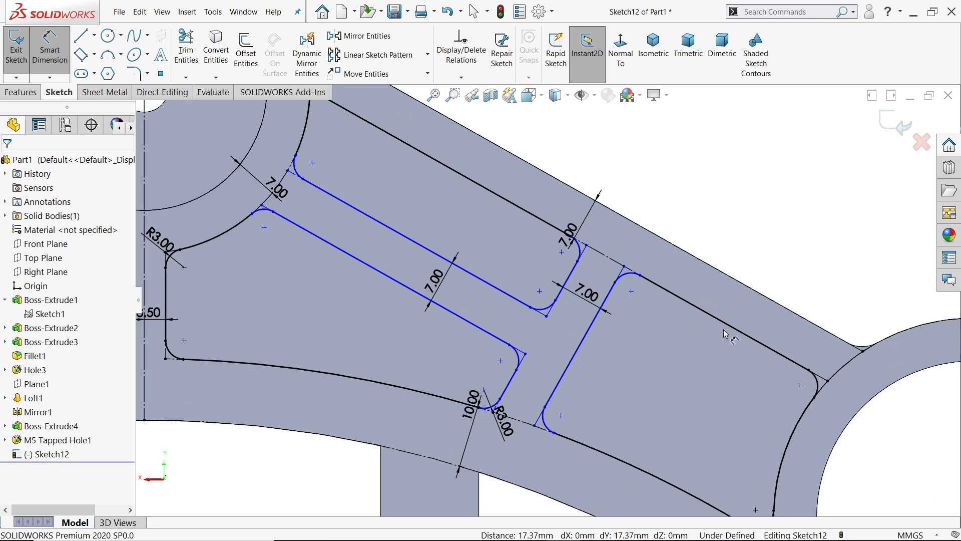
{"action": "left_click", "coordinate": [732, 329]}
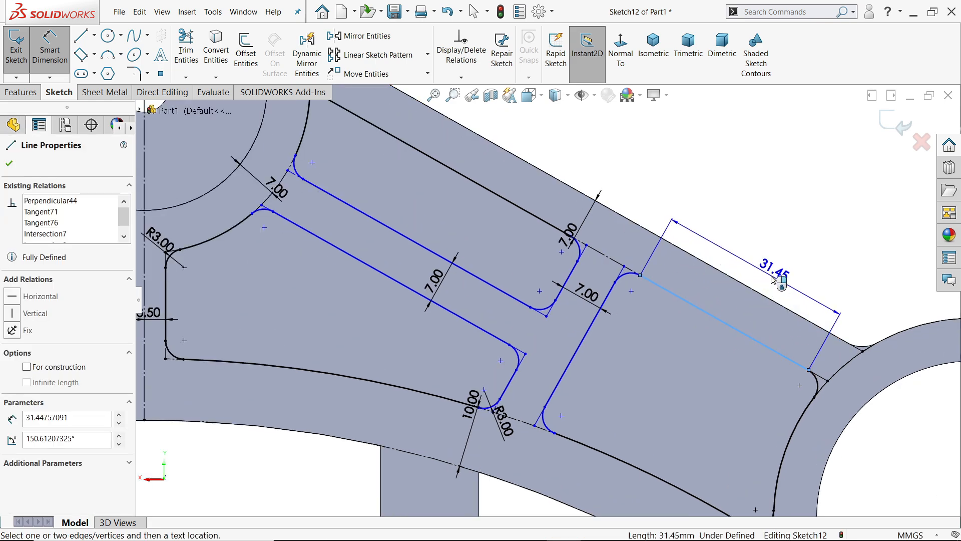
{"action": "left_click", "coordinate": [766, 278]}
{"action": "type", "text": "36"}
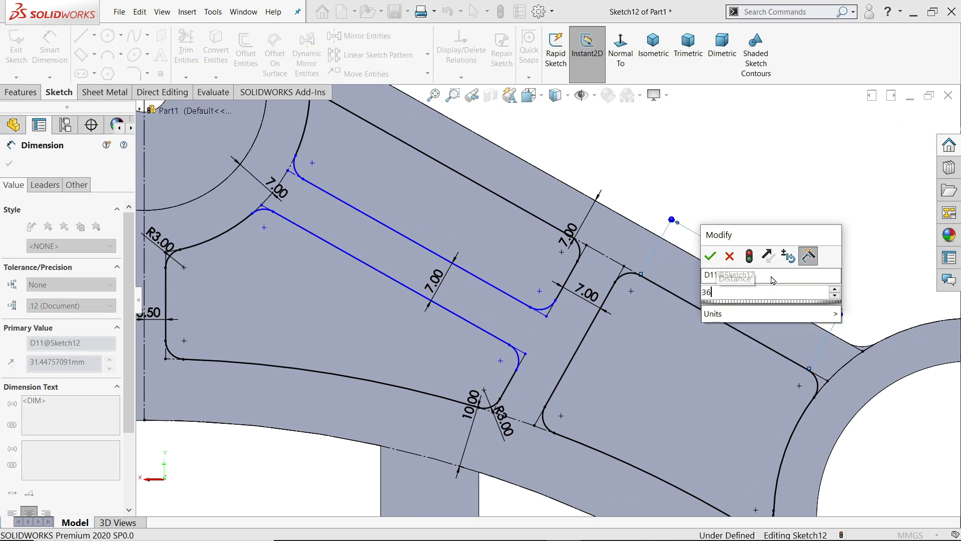
{"action": "key", "text": "Return"}
- Examine the filleted pocket profiles around the sloped ribs to find the sketch lines that are still under-defined
{"action": "scroll", "coordinate": [666, 275], "scroll_direction": "up", "scroll_amount": 2}
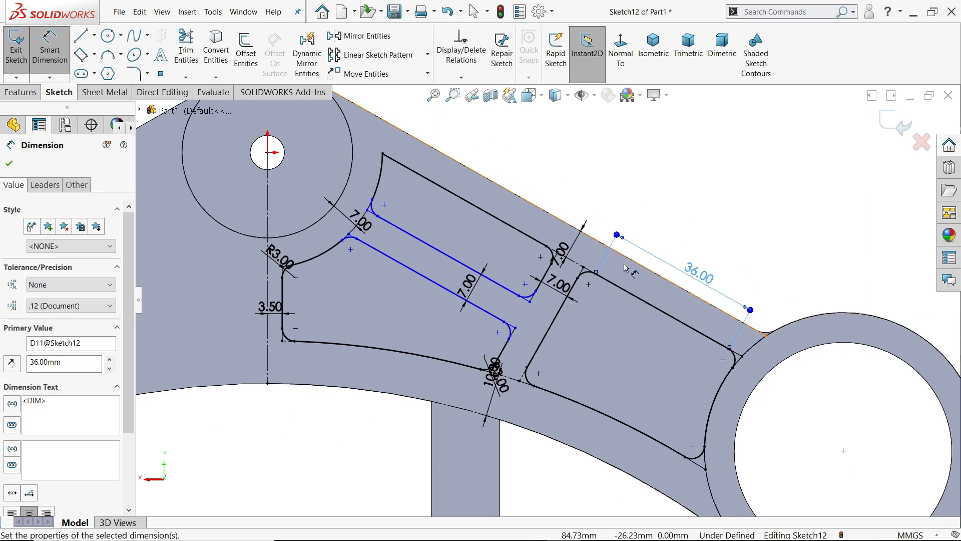
{"action": "scroll", "coordinate": [461, 295], "scroll_direction": "down", "scroll_amount": 2}
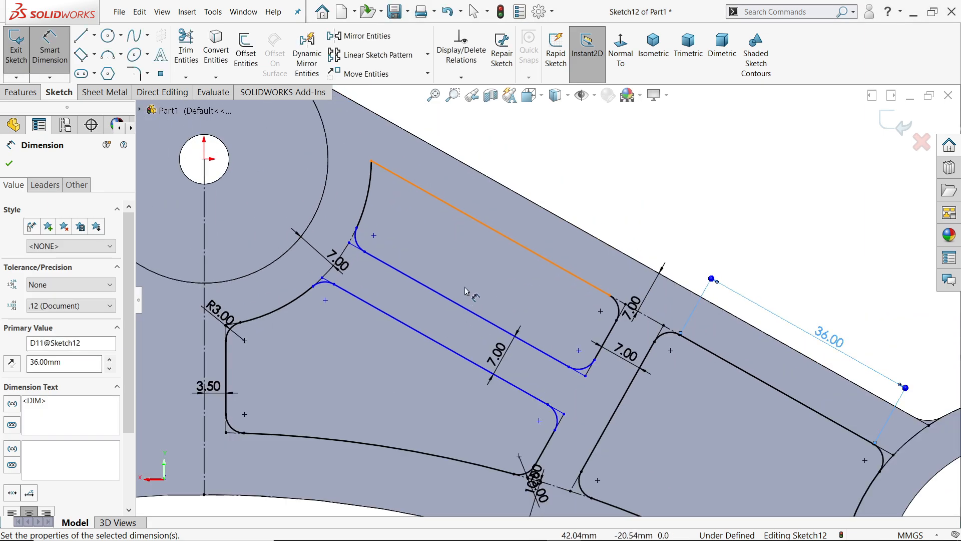
{"action": "scroll", "coordinate": [461, 281], "scroll_direction": "up", "scroll_amount": 2}
{"action": "scroll", "coordinate": [515, 328], "scroll_direction": "up", "scroll_amount": 2}
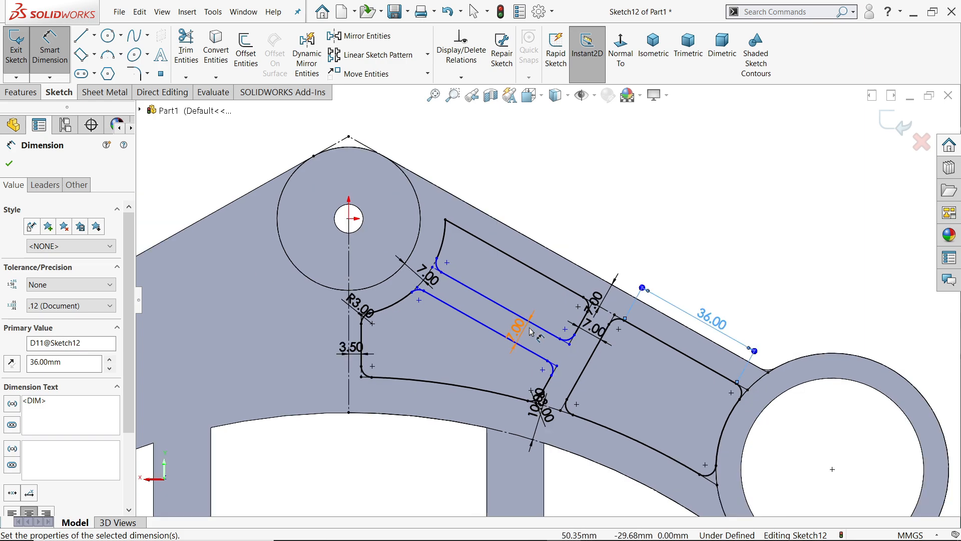
{"action": "scroll", "coordinate": [530, 405], "scroll_direction": "down", "scroll_amount": 4}
{"action": "scroll", "coordinate": [536, 395], "scroll_direction": "down", "scroll_amount": 2}
{"action": "scroll", "coordinate": [550, 350], "scroll_direction": "up", "scroll_amount": 3}
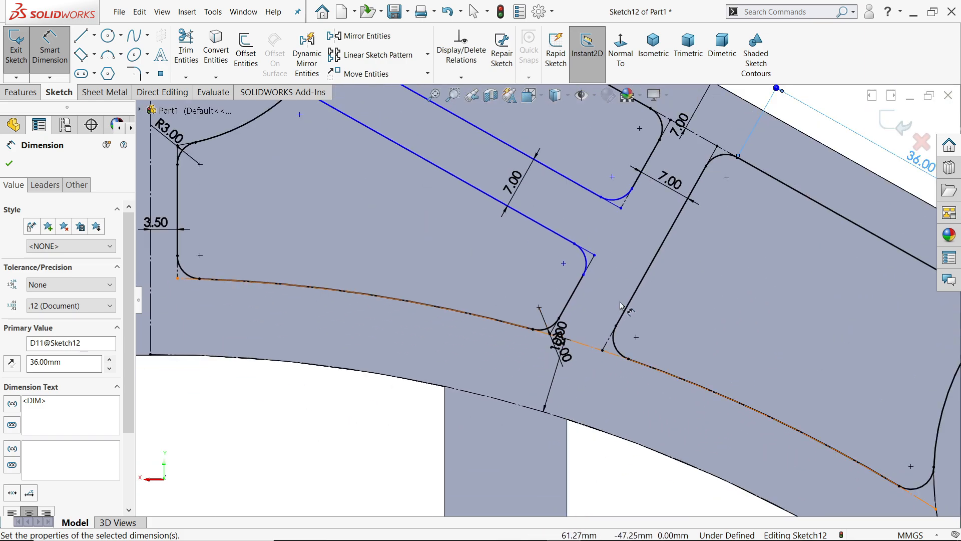
{"action": "scroll", "coordinate": [625, 303], "scroll_direction": "up", "scroll_amount": 2}
{"action": "scroll", "coordinate": [628, 301], "scroll_direction": "up", "scroll_amount": 2}
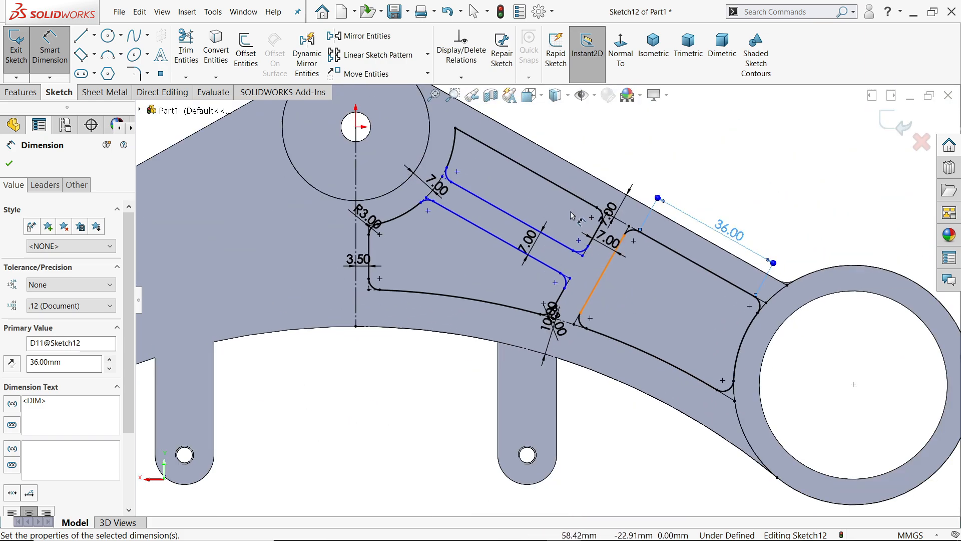
{"action": "scroll", "coordinate": [580, 206], "scroll_direction": "down", "scroll_amount": 4}
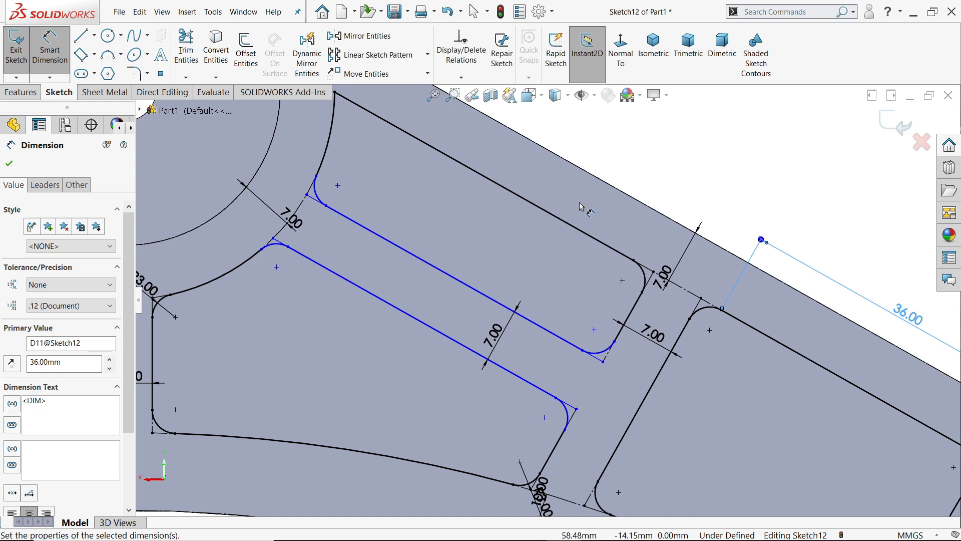
- Dimension the width between the two long sloped edges of the upper inner pocket and set it to 12 mm
{"action": "left_click", "coordinate": [514, 194]}
{"action": "left_click", "coordinate": [423, 260]}
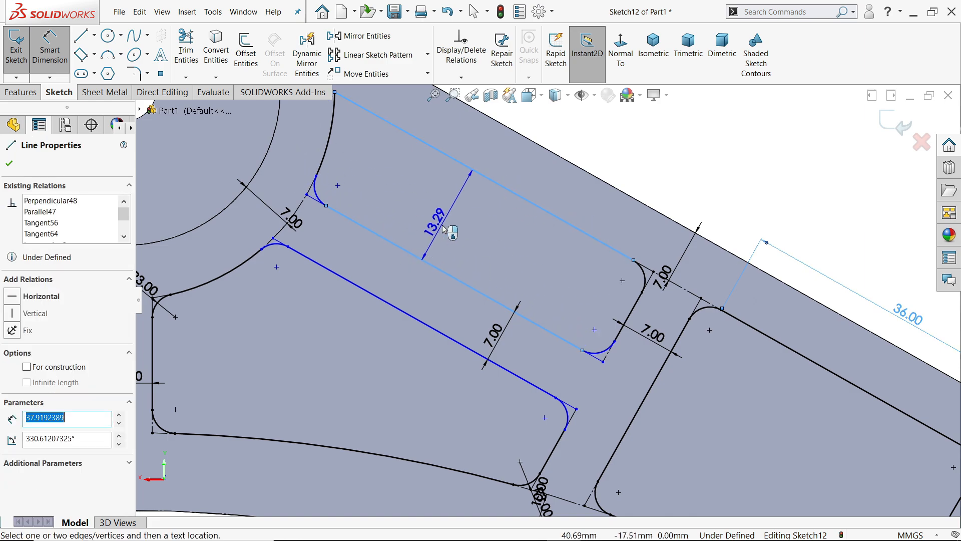
{"action": "left_click", "coordinate": [448, 216]}
{"action": "type", "text": "12"}
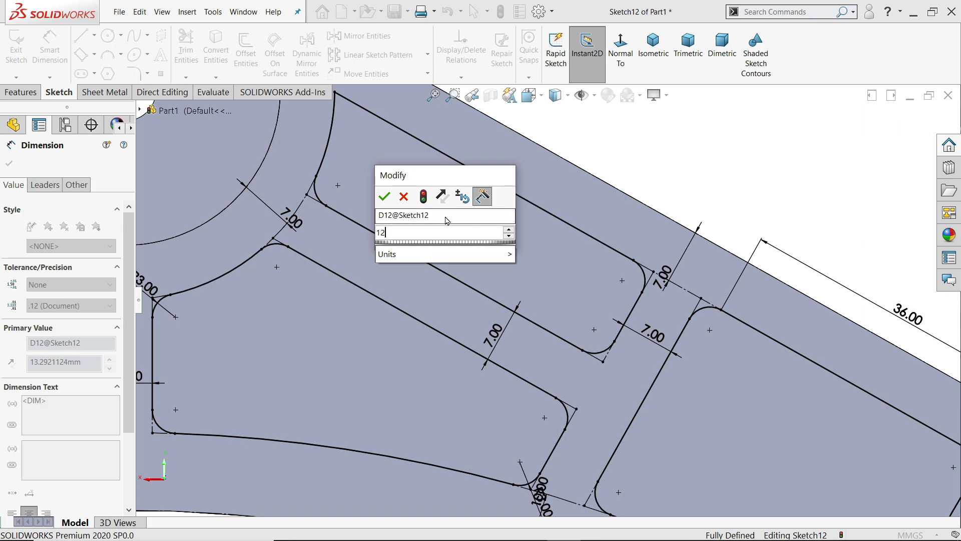
{"action": "key", "text": "Return"}
{"action": "scroll", "coordinate": [471, 237], "scroll_direction": "up", "scroll_amount": 3}
{"action": "scroll", "coordinate": [470, 237], "scroll_direction": "up", "scroll_amount": 2}
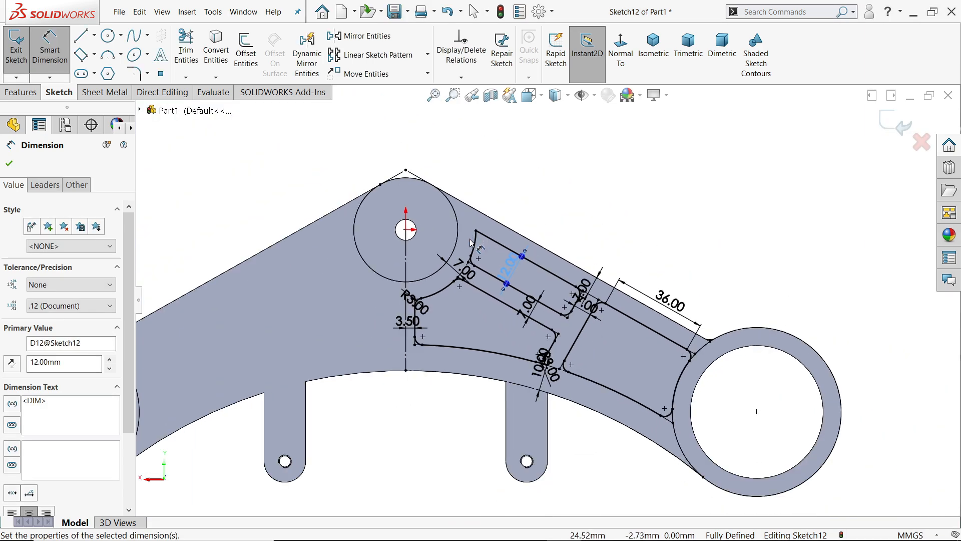
{"action": "scroll", "coordinate": [459, 278], "scroll_direction": "up", "scroll_amount": 2}
{"action": "scroll", "coordinate": [434, 297], "scroll_direction": "down", "scroll_amount": 4}
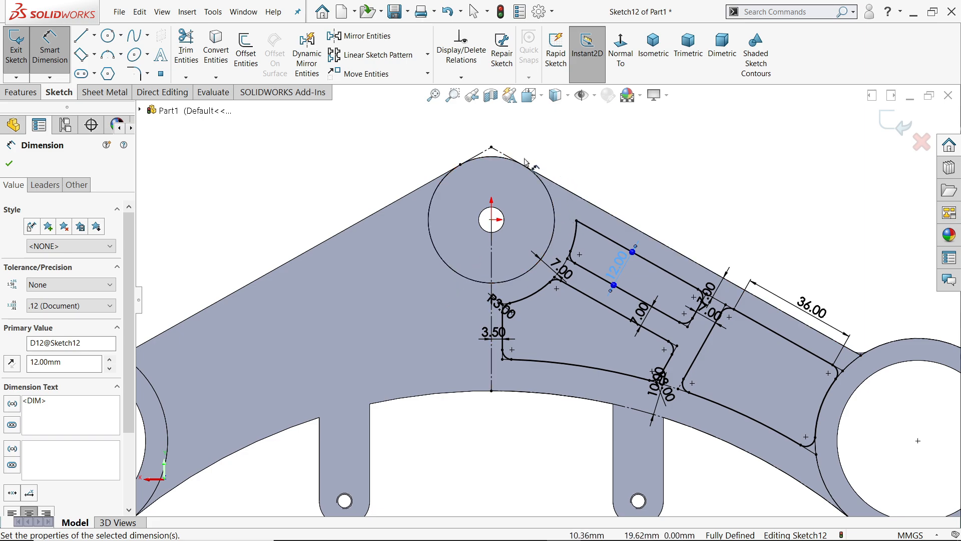
{"action": "left_click", "coordinate": [7, 168]}
- Delete the short construction line that runs from the sketch apex down the side of the hub without pockets
{"action": "scroll", "coordinate": [490, 176], "scroll_direction": "down", "scroll_amount": 5}
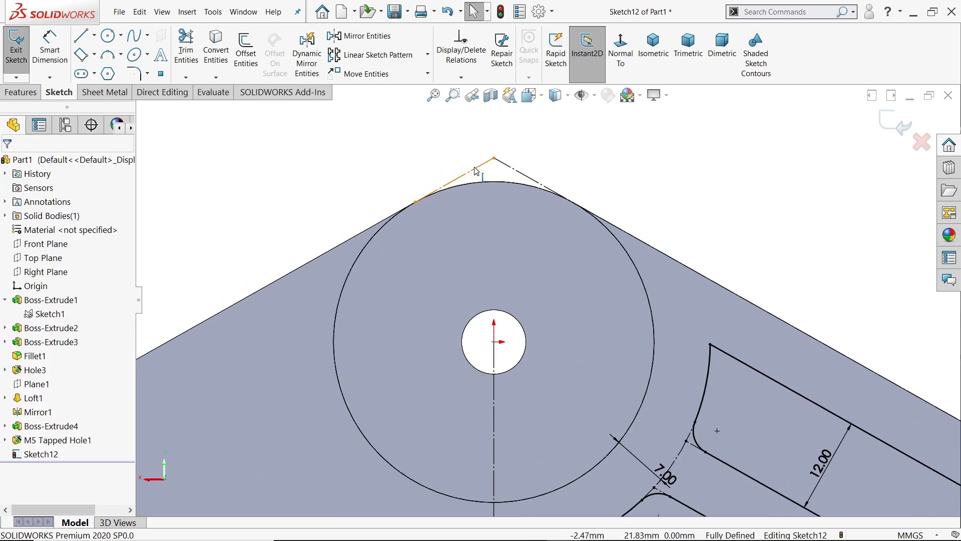
{"action": "left_click", "coordinate": [476, 171]}
{"action": "key", "text": "Delete"}
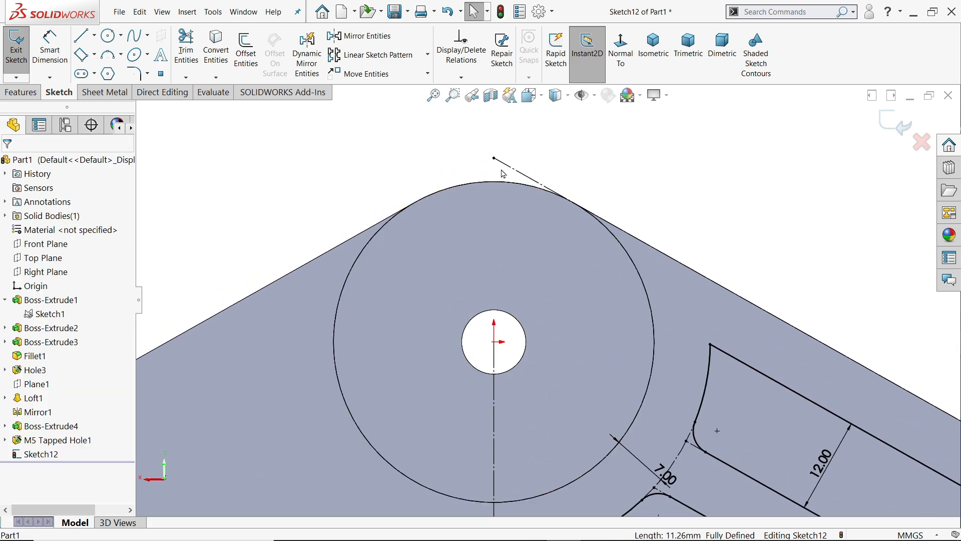
- Mirror the pocket profiles and their construction geometry about the vertical centerline, keeping the originals
{"action": "scroll", "coordinate": [543, 178], "scroll_direction": "up", "scroll_amount": 7}
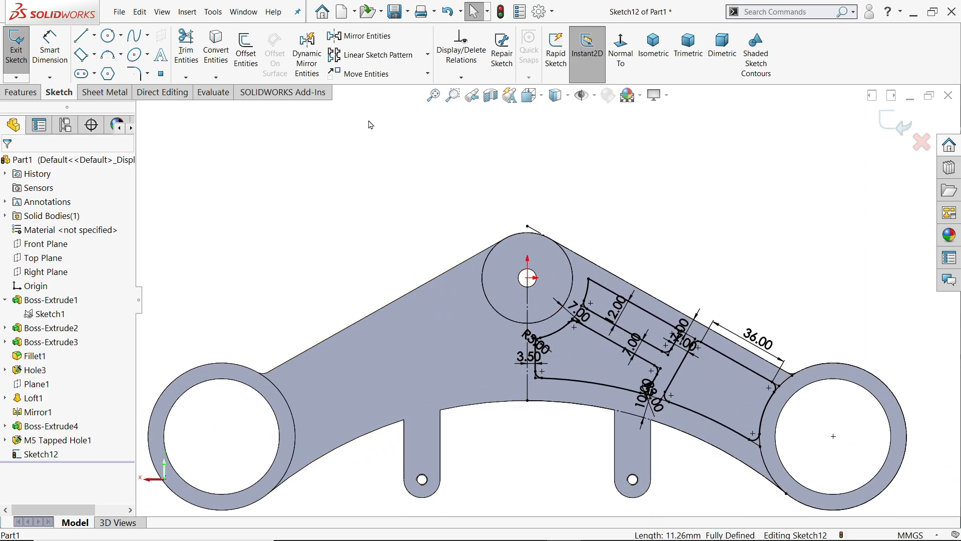
{"action": "left_click", "coordinate": [367, 43]}
{"action": "scroll", "coordinate": [672, 379], "scroll_direction": "down", "scroll_amount": 2}
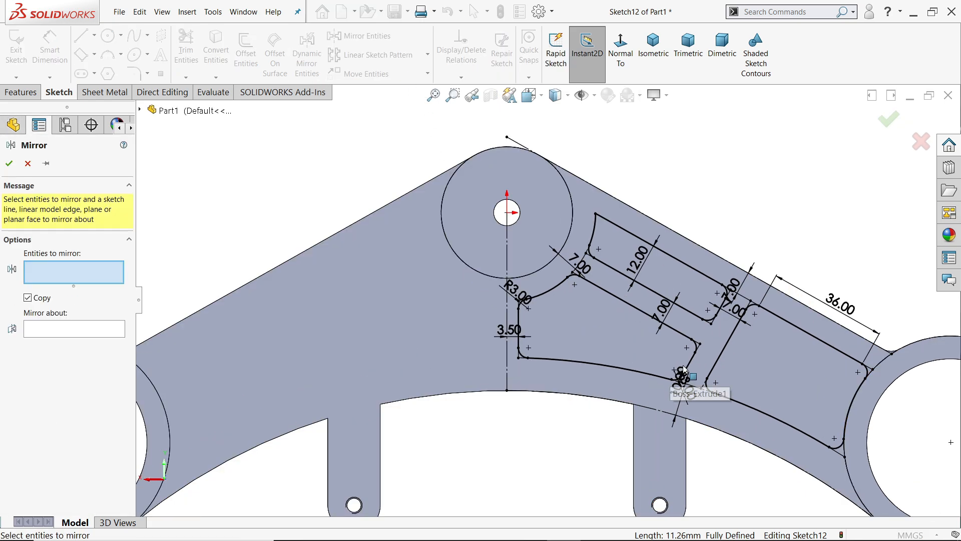
{"action": "scroll", "coordinate": [847, 275], "scroll_direction": "up", "scroll_amount": 2}
{"action": "mouse_move", "coordinate": [855, 232]}
{"action": "left_mouse_down"}
{"action": "mouse_move", "coordinate": [583, 398]}
{"action": "mouse_move", "coordinate": [525, 402]}
{"action": "left_mouse_up"}
{"action": "scroll", "coordinate": [536, 308], "scroll_direction": "down", "scroll_amount": 3}
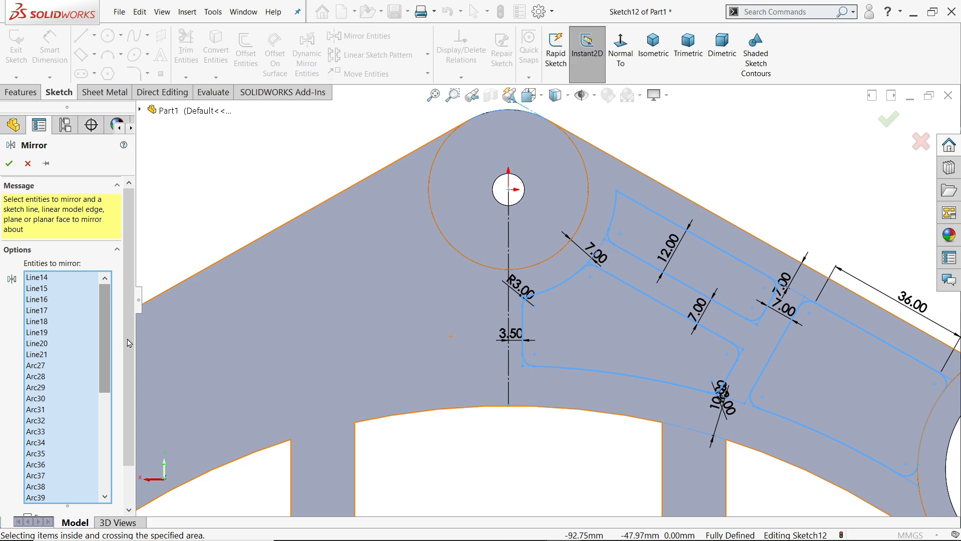
{"action": "left_click_drag", "start_coordinate": [129, 342], "coordinate": [129, 380]}
{"action": "left_click", "coordinate": [55, 502]}
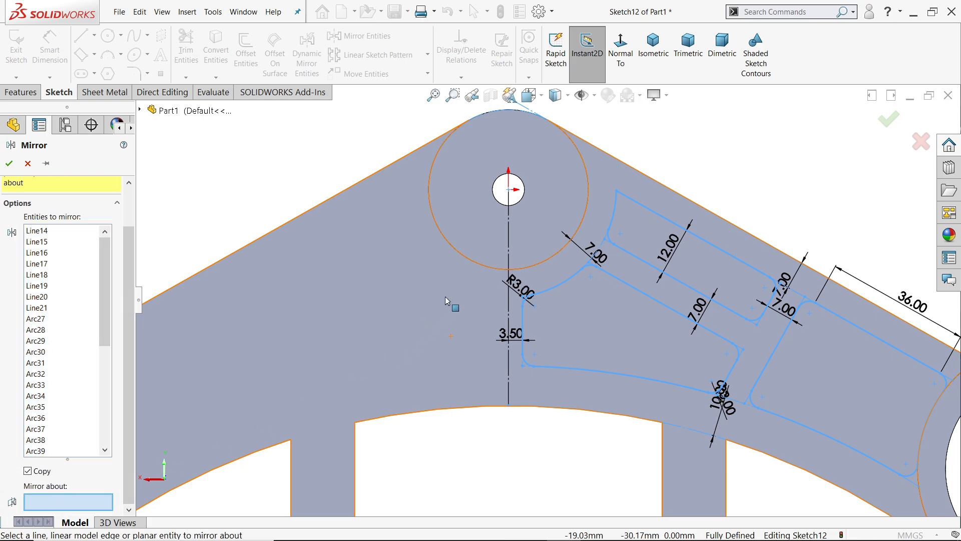
{"action": "left_click", "coordinate": [508, 248]}
{"action": "scroll", "coordinate": [504, 261], "scroll_direction": "up", "scroll_amount": 2}
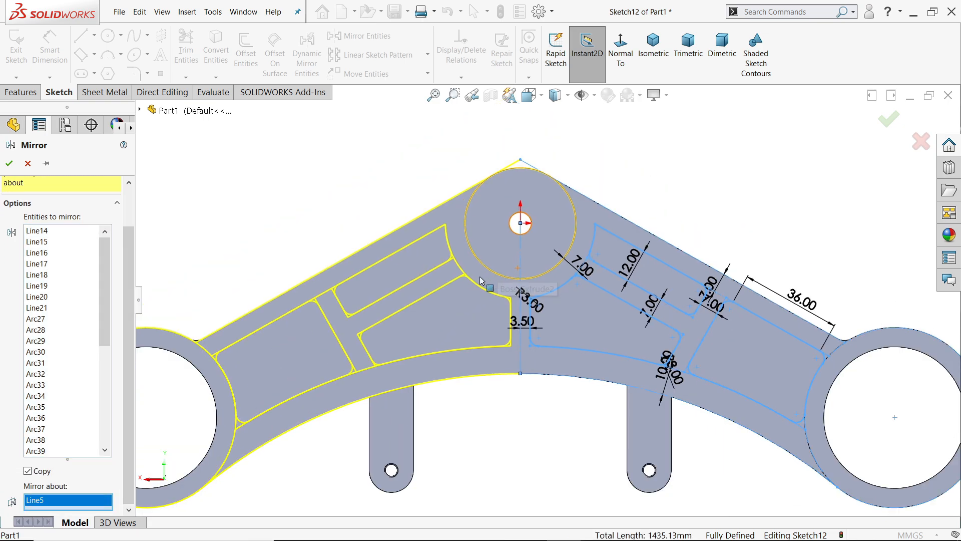
{"action": "left_click", "coordinate": [9, 163]}
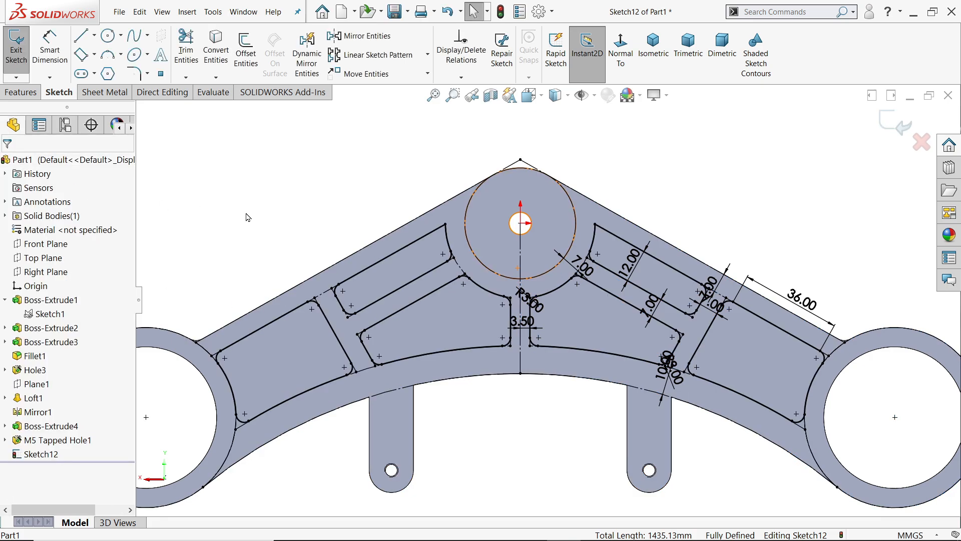
- Fillet the remaining sharp corner beside the hub on both upper inner pockets with a 3 mm radius
{"action": "scroll", "coordinate": [522, 300], "scroll_direction": "up", "scroll_amount": 1}
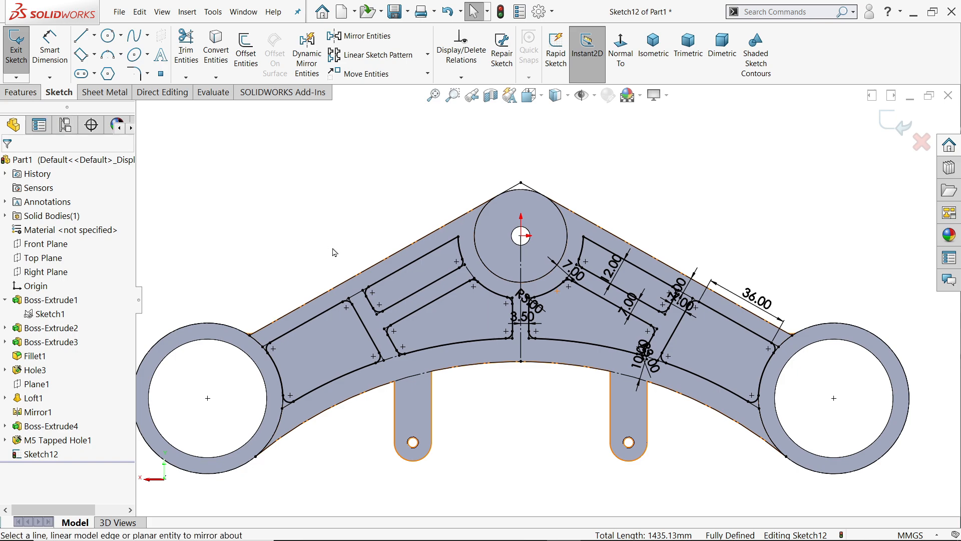
{"action": "scroll", "coordinate": [452, 266], "scroll_direction": "down", "scroll_amount": 2}
{"action": "scroll", "coordinate": [644, 240], "scroll_direction": "down", "scroll_amount": 2}
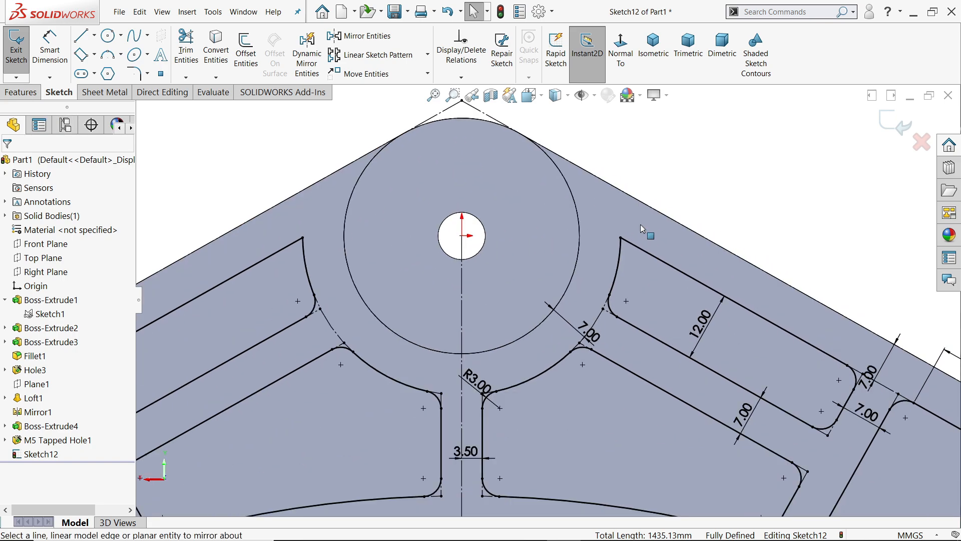
{"action": "left_click", "coordinate": [133, 74]}
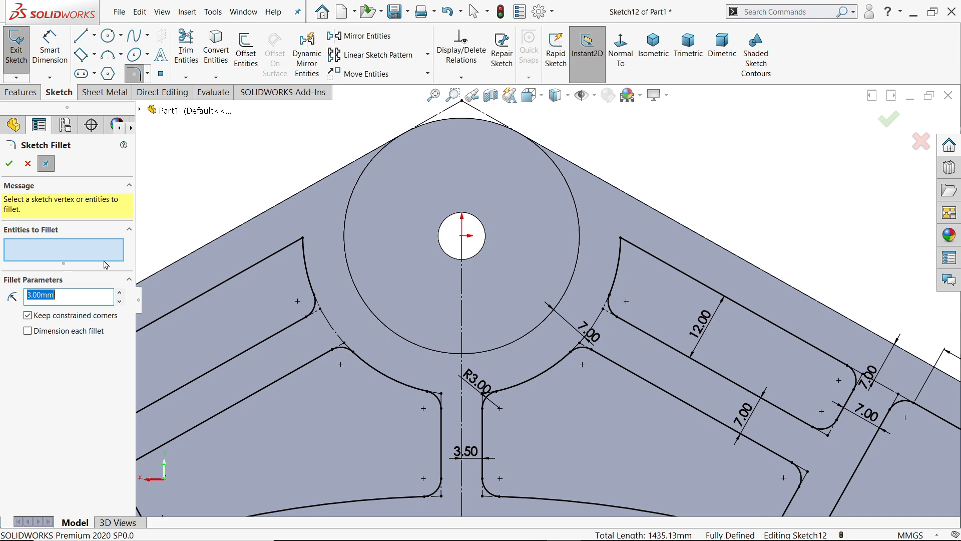
{"action": "left_click", "coordinate": [621, 238]}
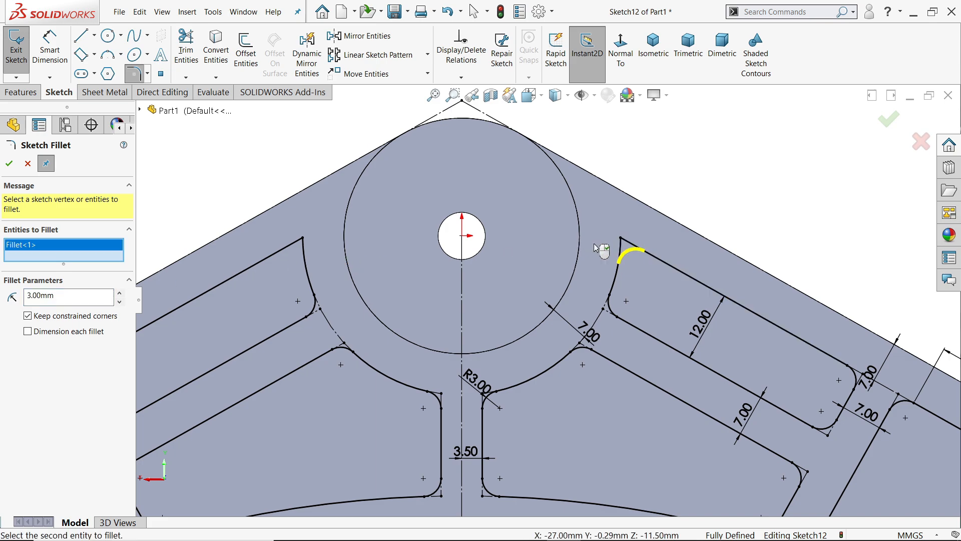
{"action": "left_click", "coordinate": [302, 239]}
{"action": "scroll", "coordinate": [350, 265], "scroll_direction": "up", "scroll_amount": 3}
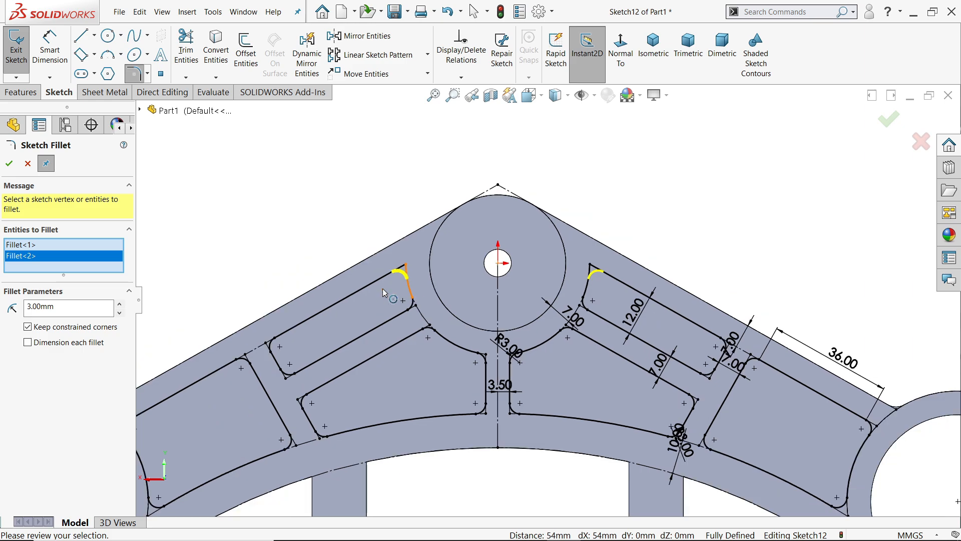
{"action": "scroll", "coordinate": [384, 292], "scroll_direction": "up", "scroll_amount": 2}
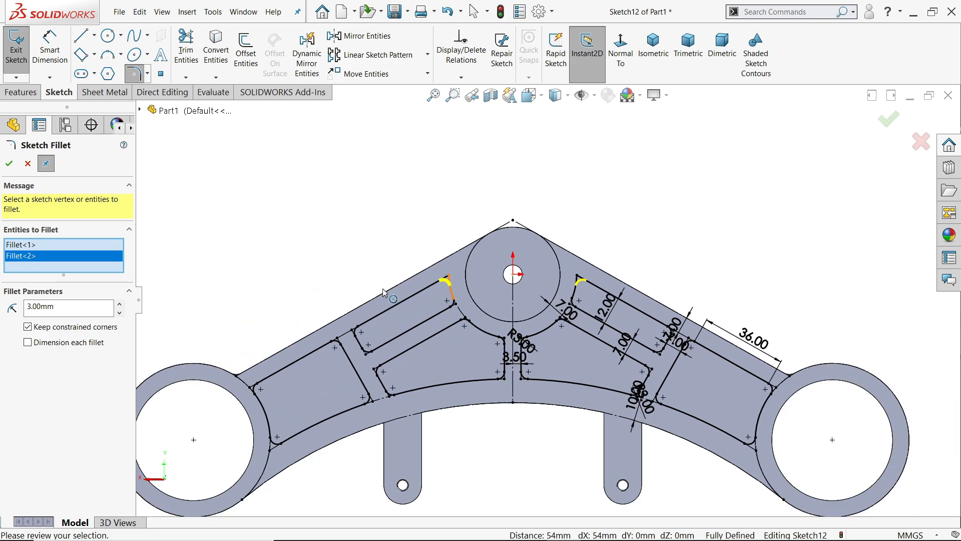
{"action": "left_click", "coordinate": [9, 163]}
{"action": "scroll", "coordinate": [472, 357], "scroll_direction": "down", "scroll_amount": 2}
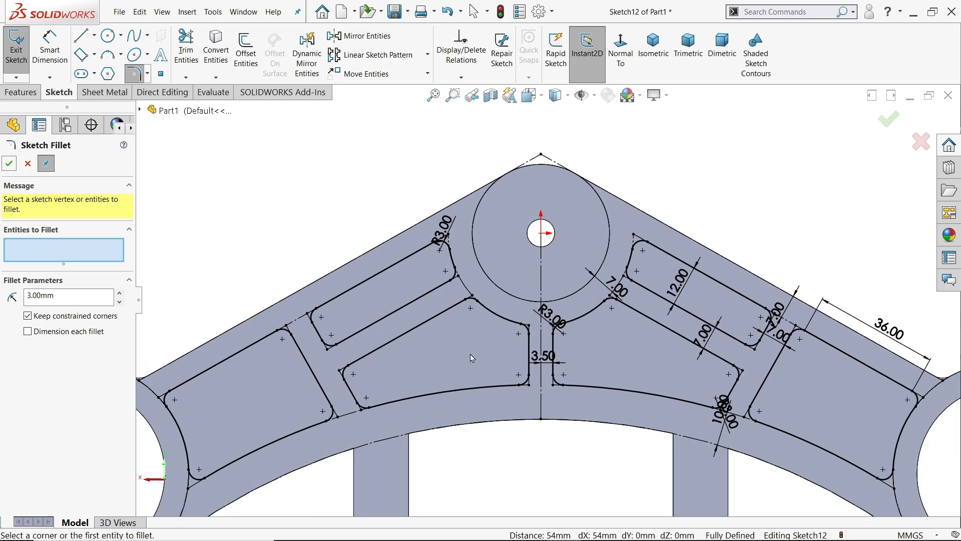
{"action": "left_click", "coordinate": [15, 93]}
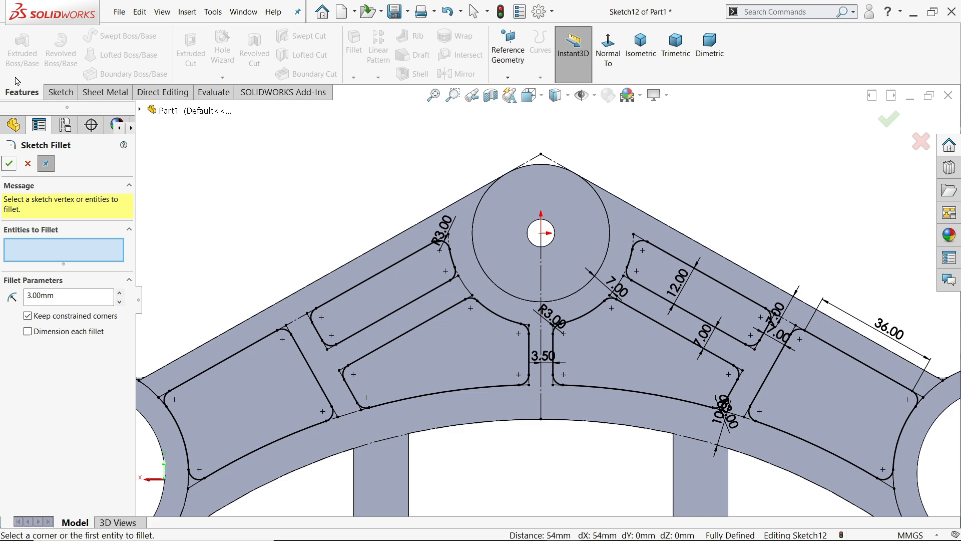
{"action": "left_click", "coordinate": [28, 164]}
- Cut the six pocket profiles into the bracket with a 12 mm blind Extruded Cut
{"action": "left_click", "coordinate": [191, 54]}
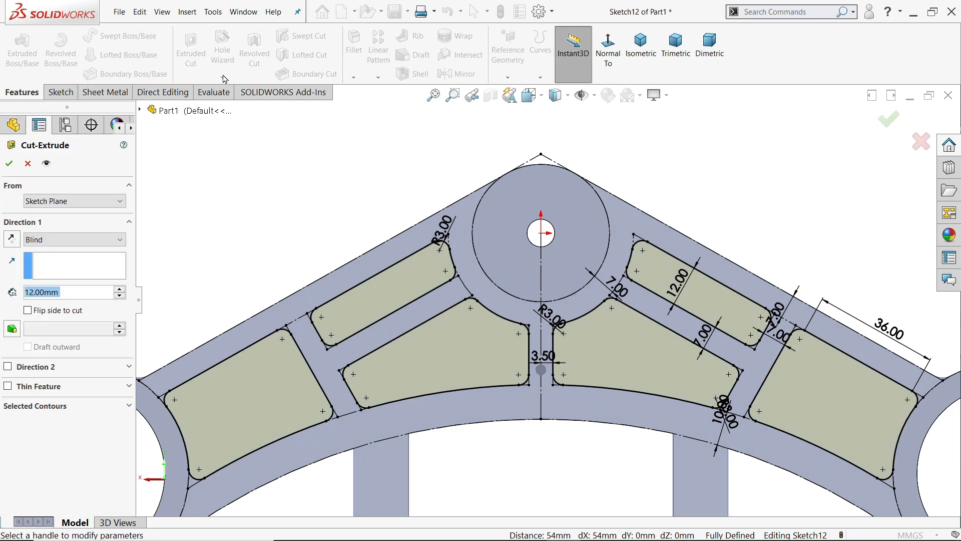
{"action": "middle_click_drag", "start_coordinate": [665, 177], "coordinate": [277, 266]}
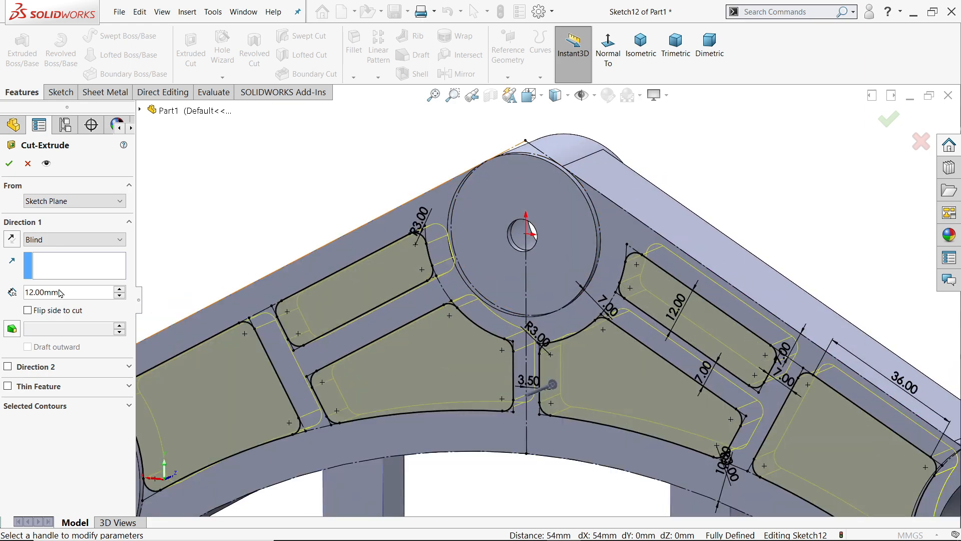
{"action": "left_click", "coordinate": [10, 167]}
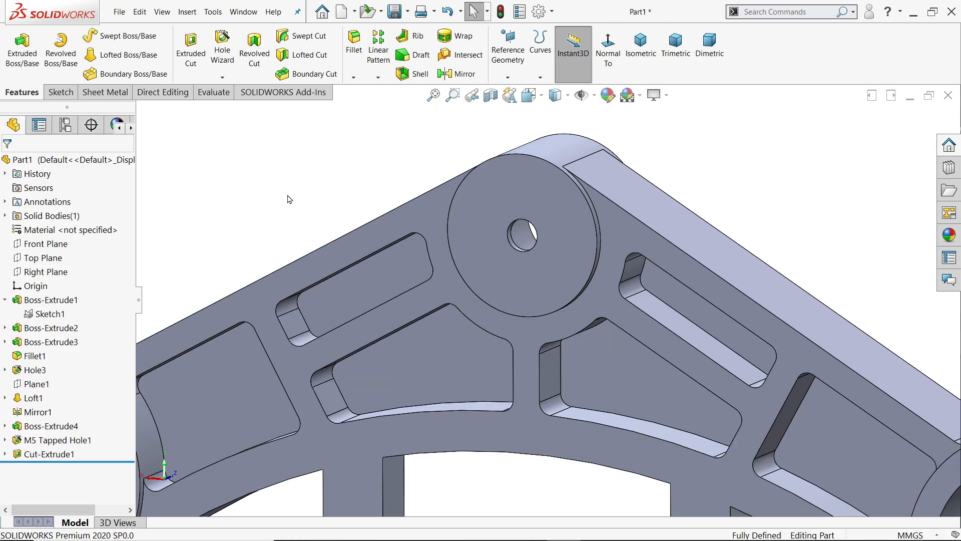
- Create a reference plane offset 31+70 mm from the Top Plane, flipped to lie below the bracket
{"action": "middle_click_drag", "start_coordinate": [392, 262], "coordinate": [427, 200]}
{"action": "scroll", "coordinate": [433, 205], "scroll_direction": "up", "scroll_amount": 2}
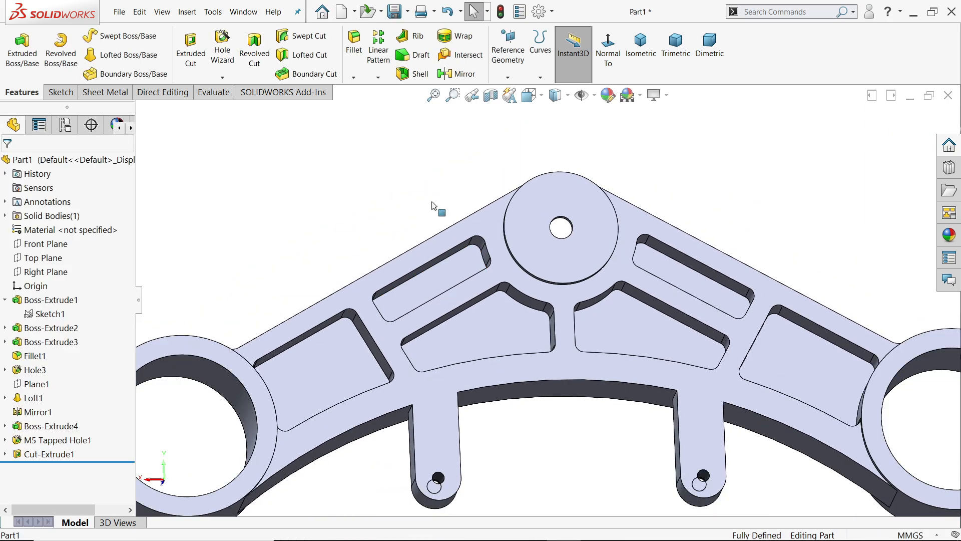
{"action": "scroll", "coordinate": [434, 206], "scroll_direction": "up", "scroll_amount": 2}
{"action": "scroll", "coordinate": [572, 328], "scroll_direction": "down", "scroll_amount": 1}
{"action": "mouse_move", "coordinate": [572, 328]}
{"action": "middle_mouse_down"}
{"action": "mouse_move", "coordinate": [583, 330]}
{"action": "mouse_move", "coordinate": [597, 360]}
{"action": "mouse_move", "coordinate": [558, 385]}
{"action": "mouse_move", "coordinate": [520, 376]}
{"action": "middle_mouse_up"}
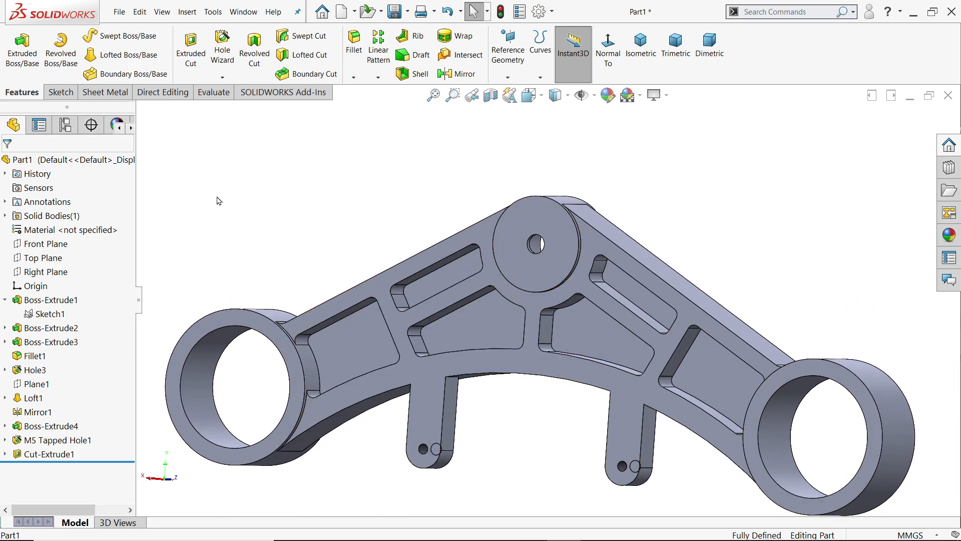
{"action": "left_click", "coordinate": [45, 258]}
{"action": "left_click", "coordinate": [507, 79]}
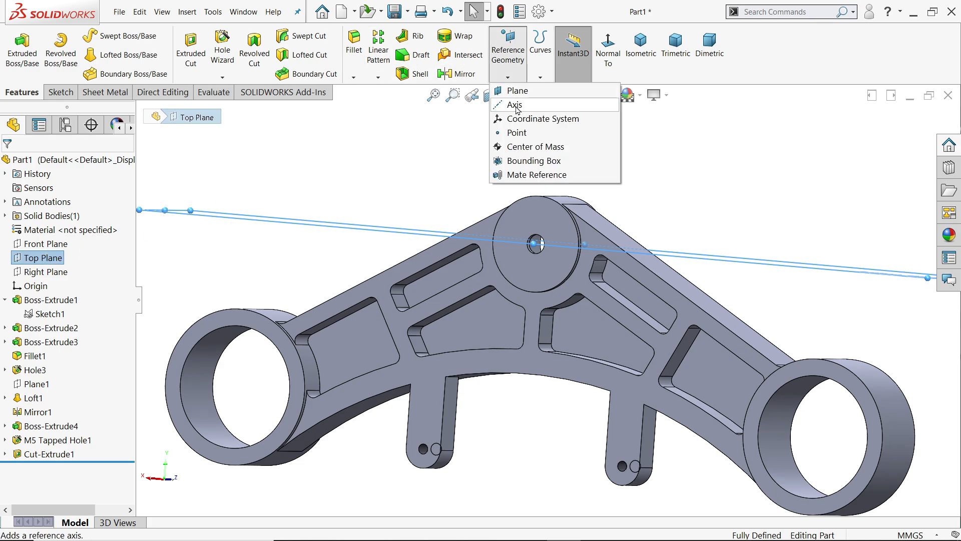
{"action": "left_click", "coordinate": [515, 90]}
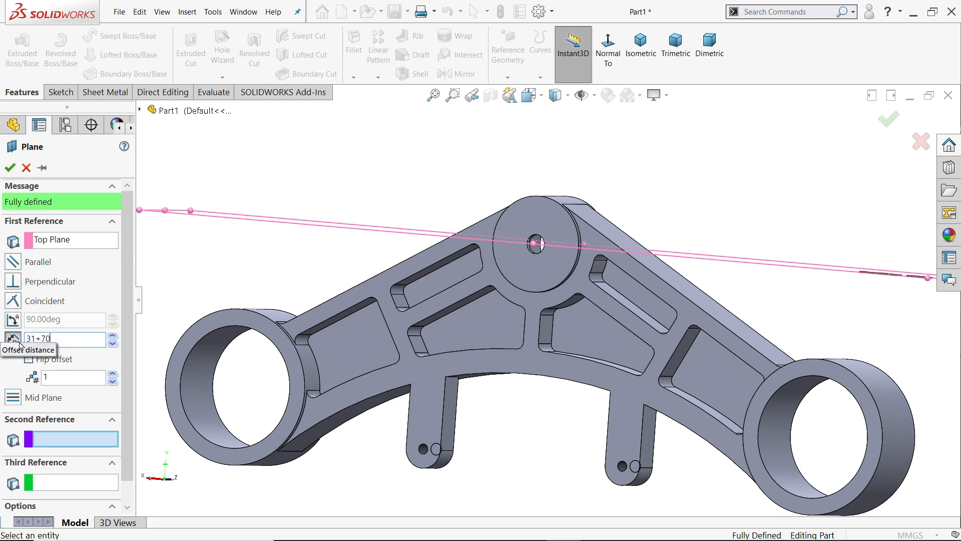
{"action": "type", "text": "31+70"}
{"action": "key", "text": "Return"}
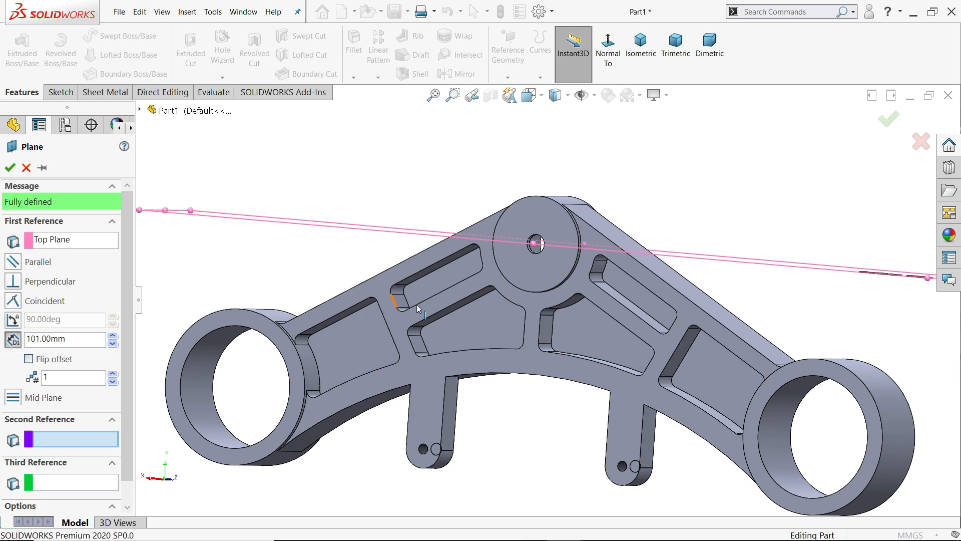
{"action": "scroll", "coordinate": [548, 295], "scroll_direction": "up", "scroll_amount": 4}
{"action": "left_click", "coordinate": [29, 359]}
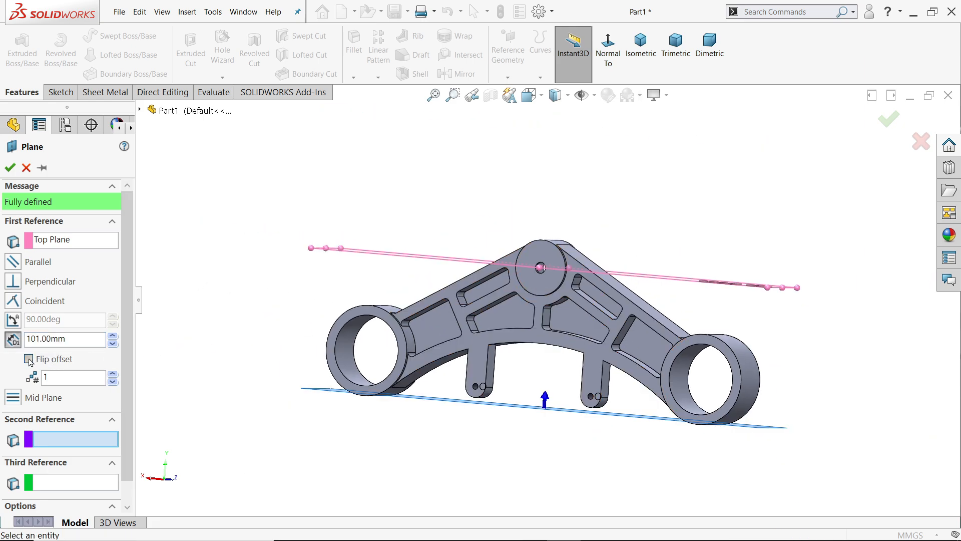
{"action": "left_click", "coordinate": [9, 169]}
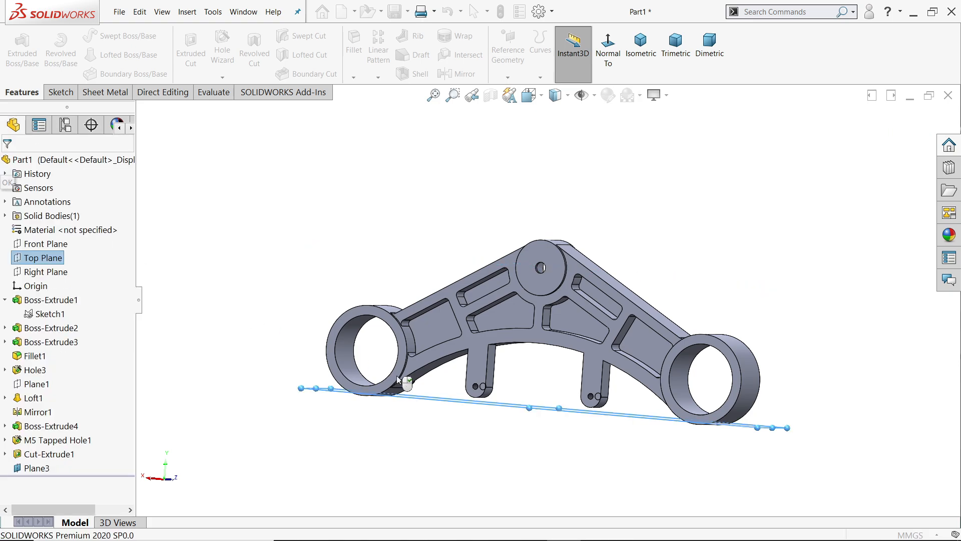
- Start a sketch on the new offset plane and draw a 23 mm diameter circle near one large end ring
{"action": "middle_click_drag", "start_coordinate": [627, 453], "coordinate": [628, 350]}
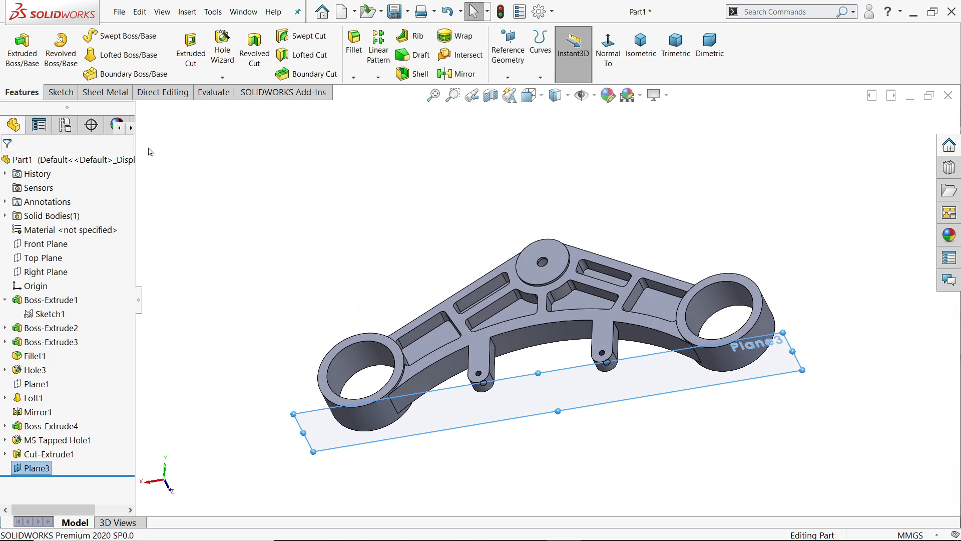
{"action": "left_click", "coordinate": [63, 92]}
{"action": "left_click", "coordinate": [17, 48]}
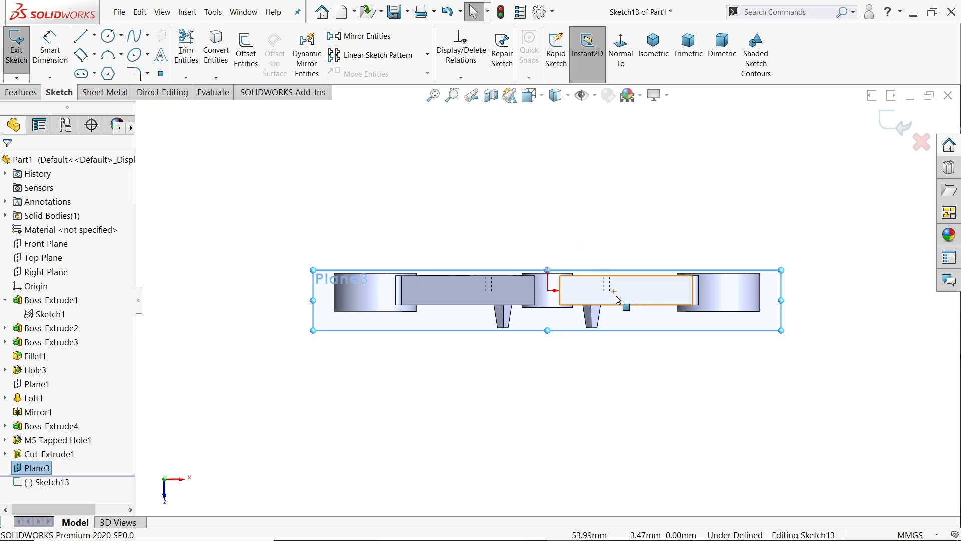
{"action": "scroll", "coordinate": [617, 300], "scroll_direction": "down", "scroll_amount": 2}
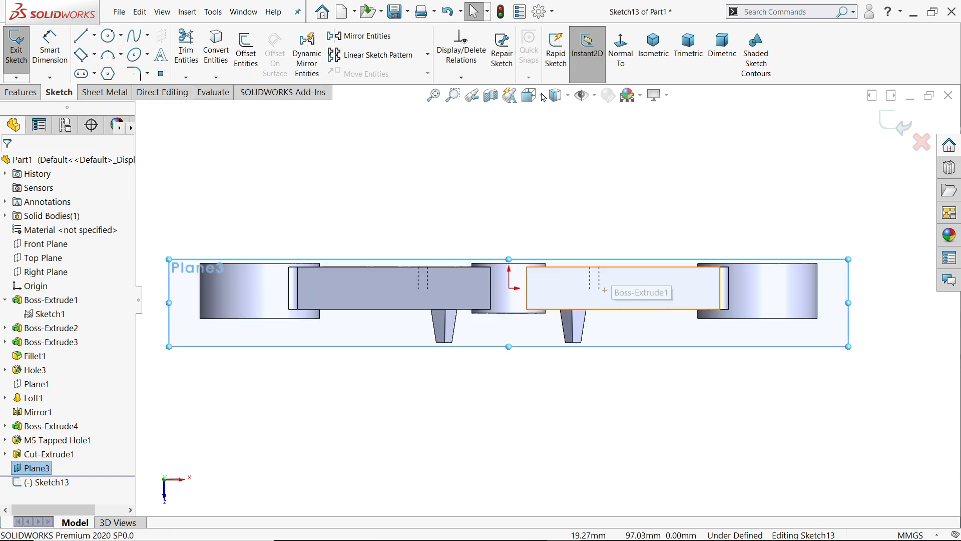
{"action": "left_click", "coordinate": [622, 55]}
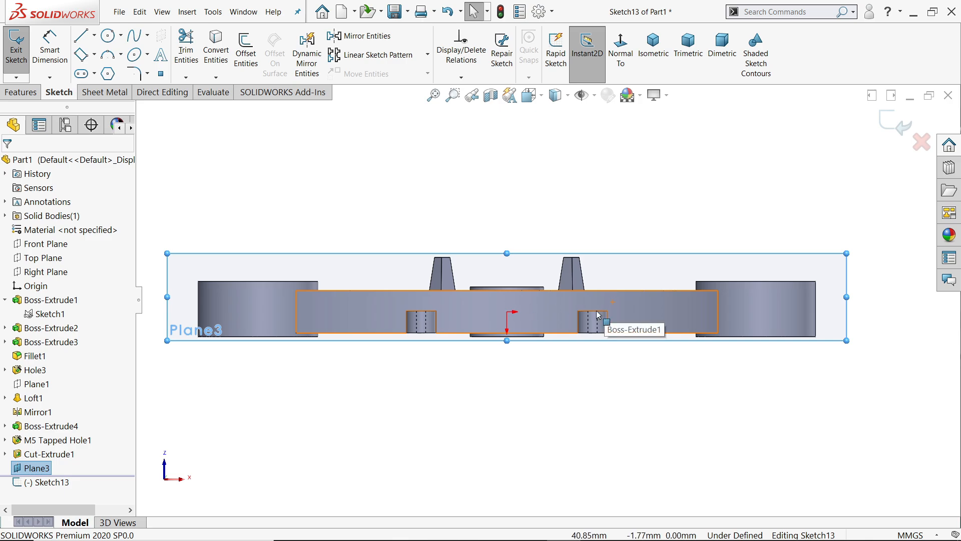
{"action": "scroll", "coordinate": [656, 309], "scroll_direction": "down", "scroll_amount": 1}
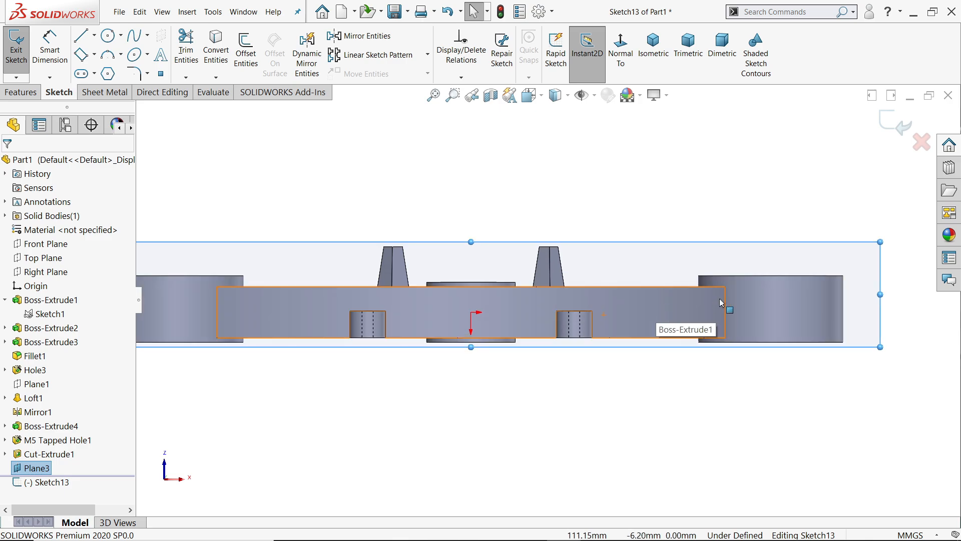
{"action": "left_click", "coordinate": [109, 37]}
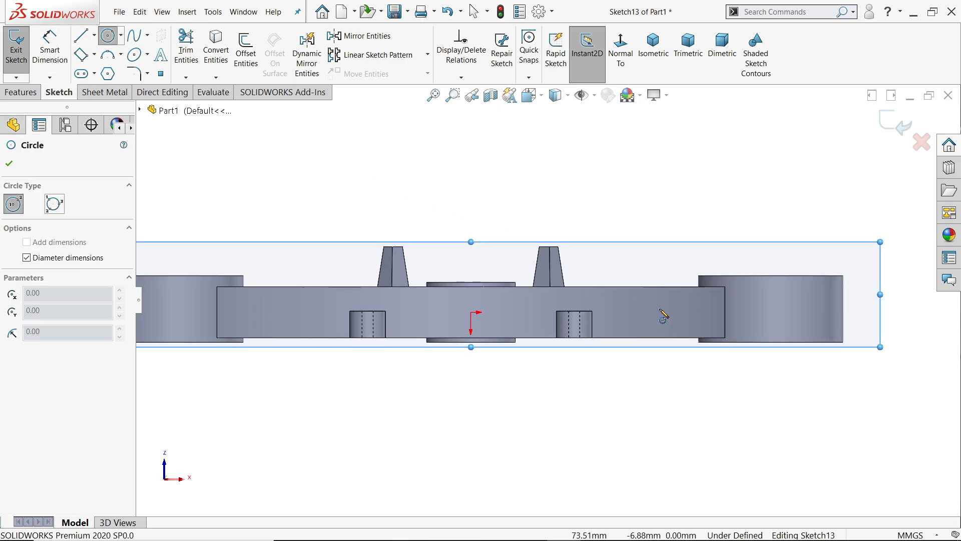
{"action": "scroll", "coordinate": [706, 328], "scroll_direction": "down", "scroll_amount": 2}
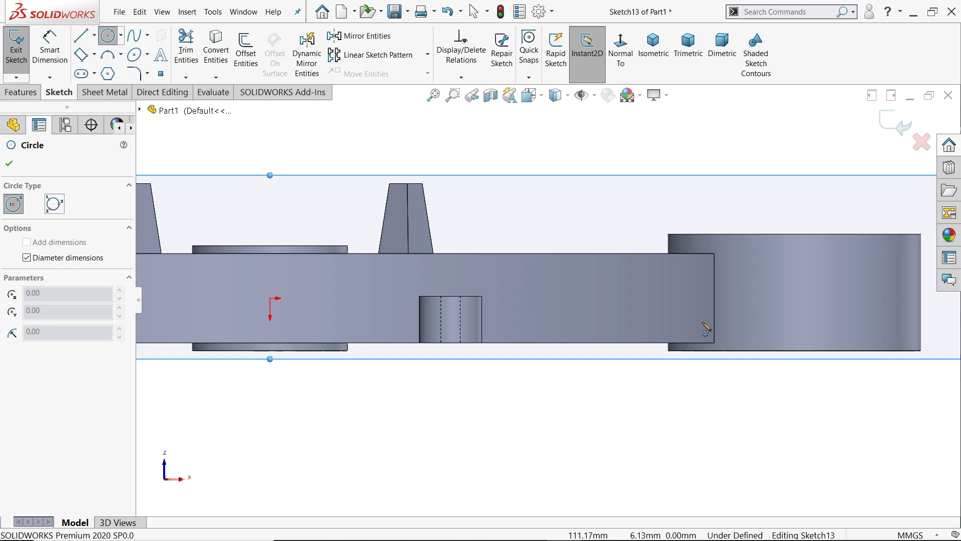
{"action": "left_click", "coordinate": [660, 306]}
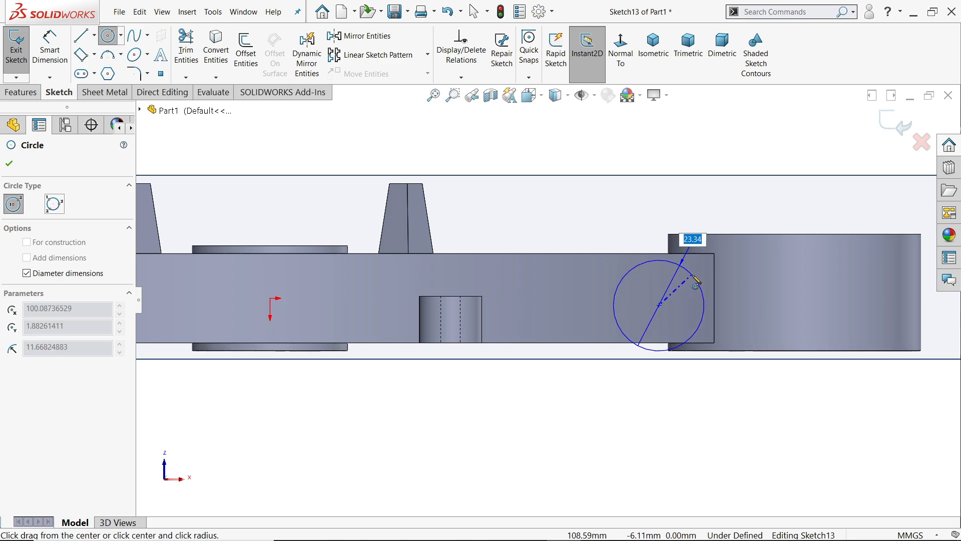
{"action": "type", "text": "23"}
{"action": "key", "text": "Return"}
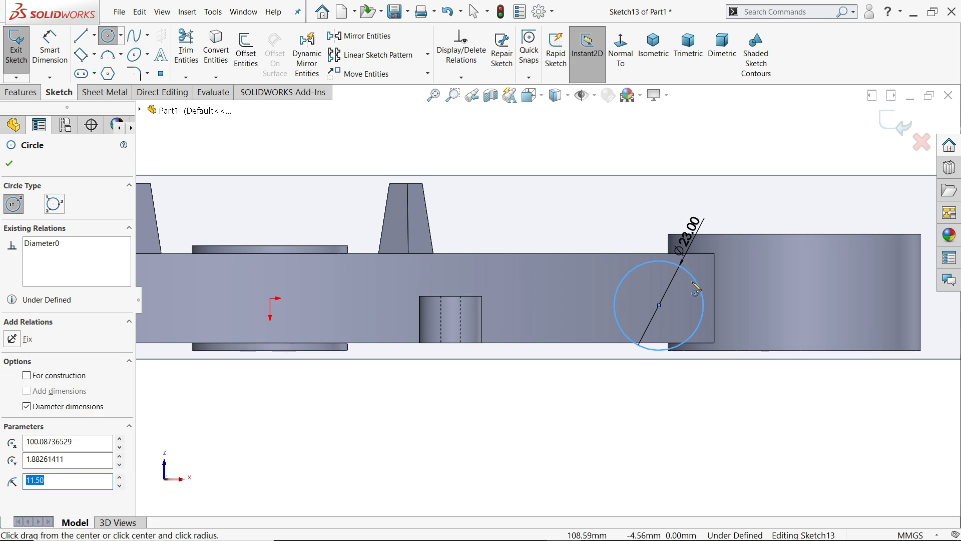
- Dimension the circle's center 13 mm from the long edge of the bracket's web beside the tab
{"action": "scroll", "coordinate": [695, 289], "scroll_direction": "up", "scroll_amount": 2}
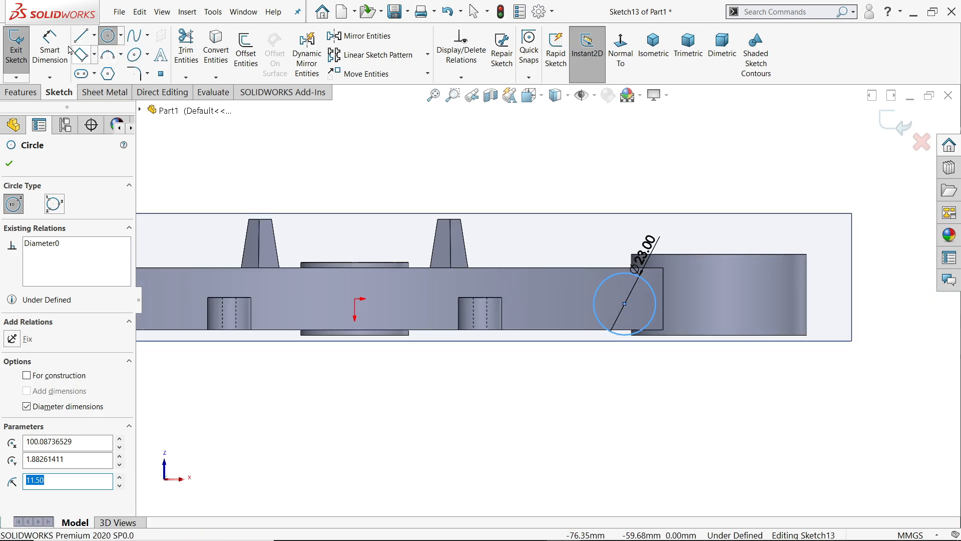
{"action": "left_click", "coordinate": [48, 50]}
{"action": "scroll", "coordinate": [420, 285], "scroll_direction": "down", "scroll_amount": 2}
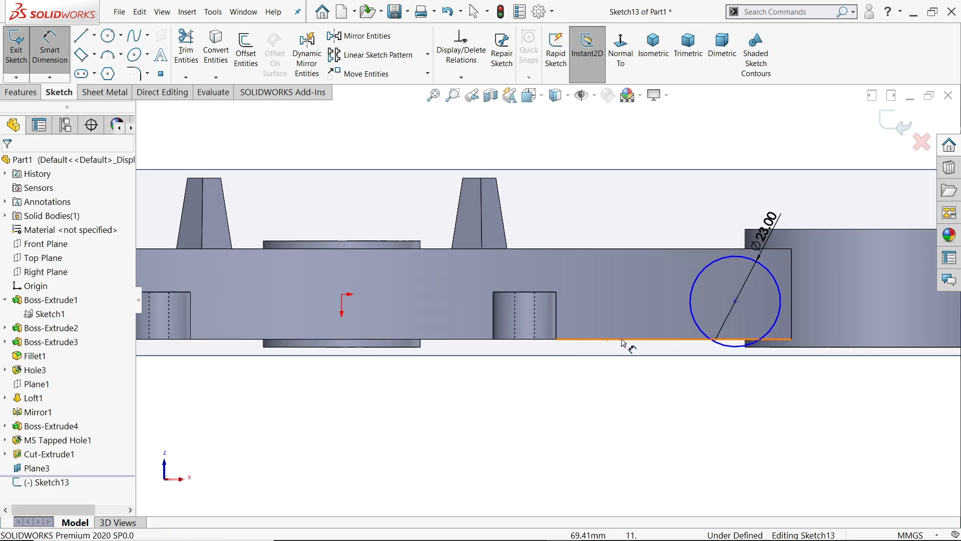
{"action": "scroll", "coordinate": [604, 302], "scroll_direction": "down", "scroll_amount": 1}
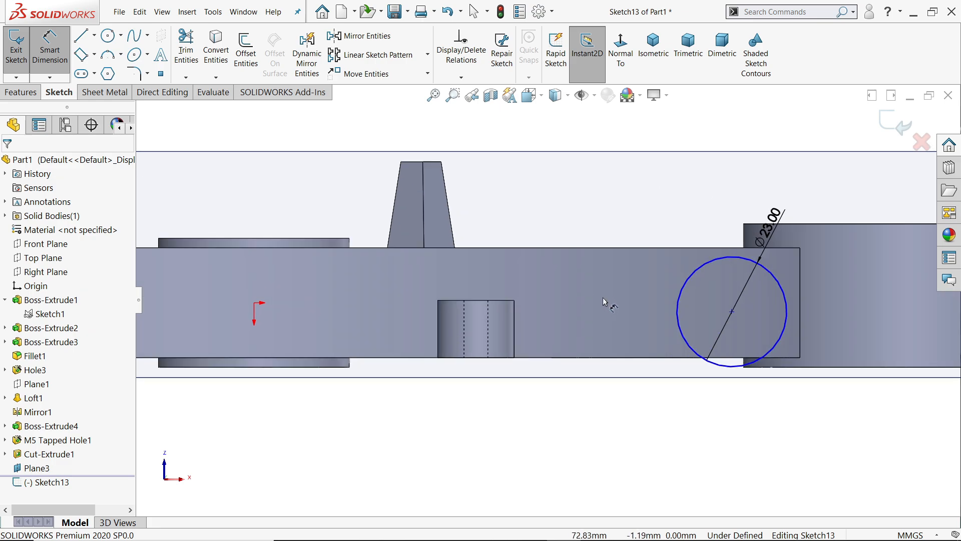
{"action": "left_click", "coordinate": [674, 358]}
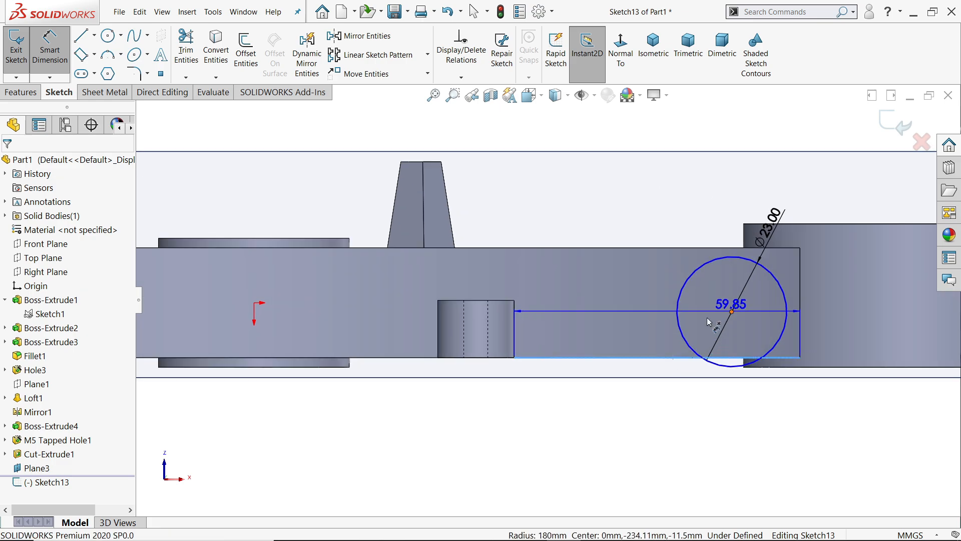
{"action": "left_click", "coordinate": [732, 311]}
{"action": "left_click", "coordinate": [613, 337]}
{"action": "type", "text": "13"}
{"action": "key", "text": "Return"}
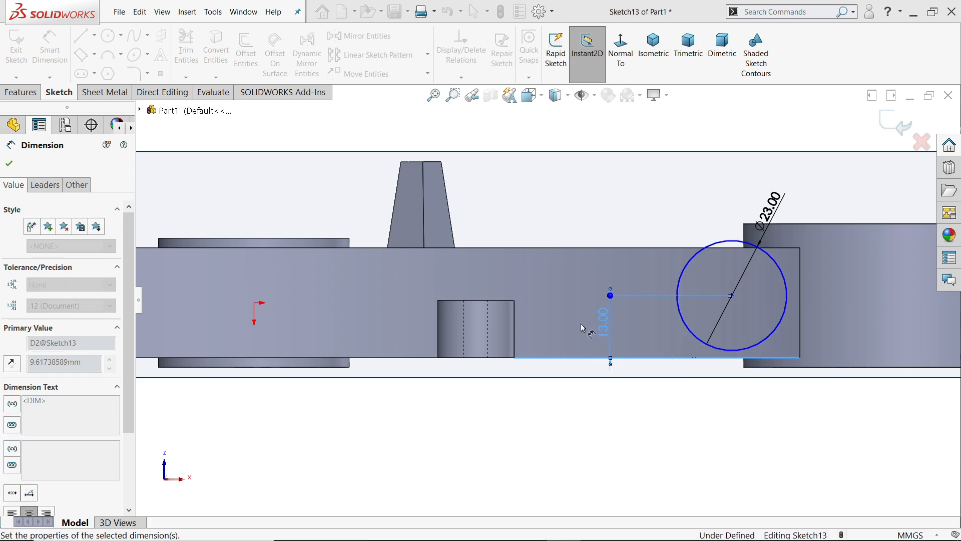
- Draw a vertical centerline starting at the sketch origin
{"action": "scroll", "coordinate": [670, 353], "scroll_direction": "up", "scroll_amount": 2}
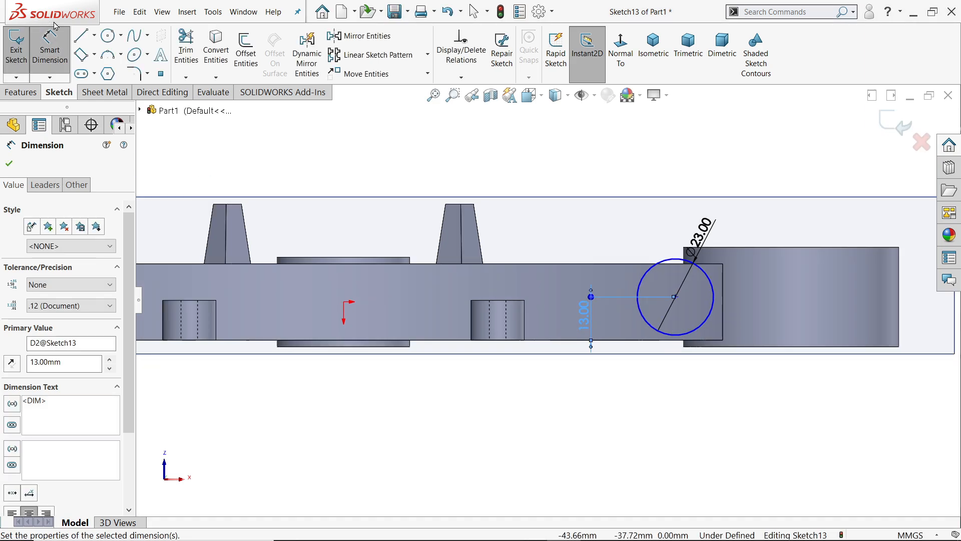
{"action": "left_click", "coordinate": [94, 36]}
{"action": "left_click", "coordinate": [100, 67]}
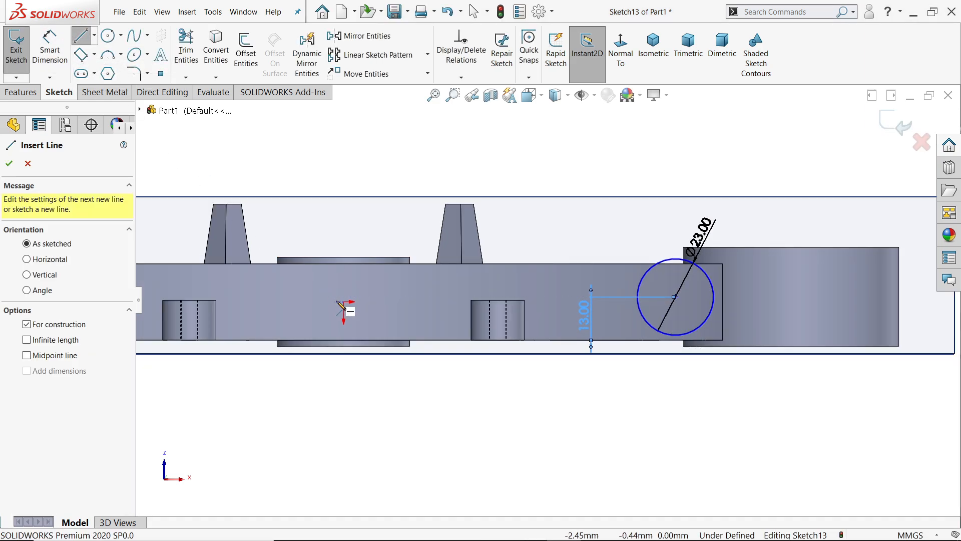
{"action": "left_click", "coordinate": [344, 302]}
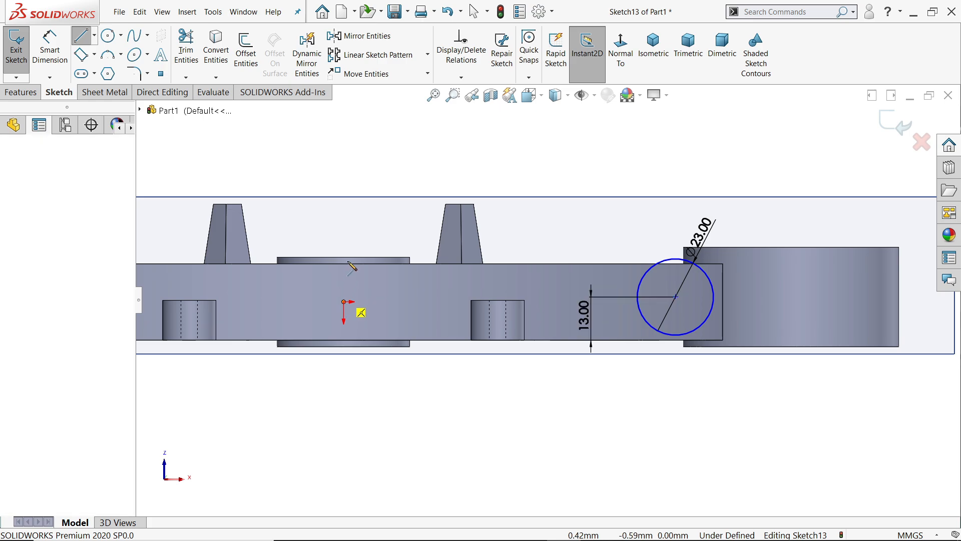
{"action": "left_click", "coordinate": [343, 227]}
{"action": "right_click", "coordinate": [366, 221]}
{"action": "left_click", "coordinate": [374, 229]}
- Add a doubled dimension of 191 mm from the circle across the vertical centerline
{"action": "left_click", "coordinate": [51, 41]}
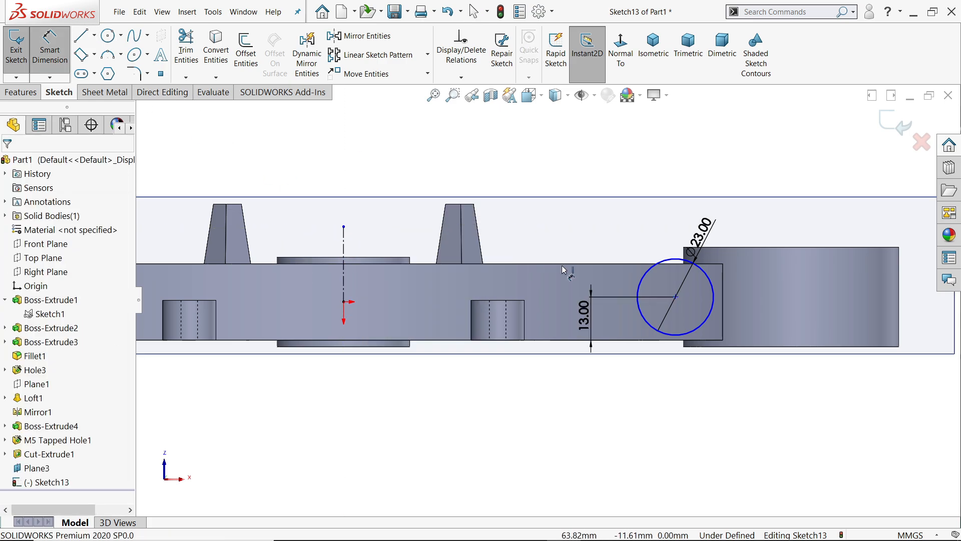
{"action": "left_click", "coordinate": [622, 308]}
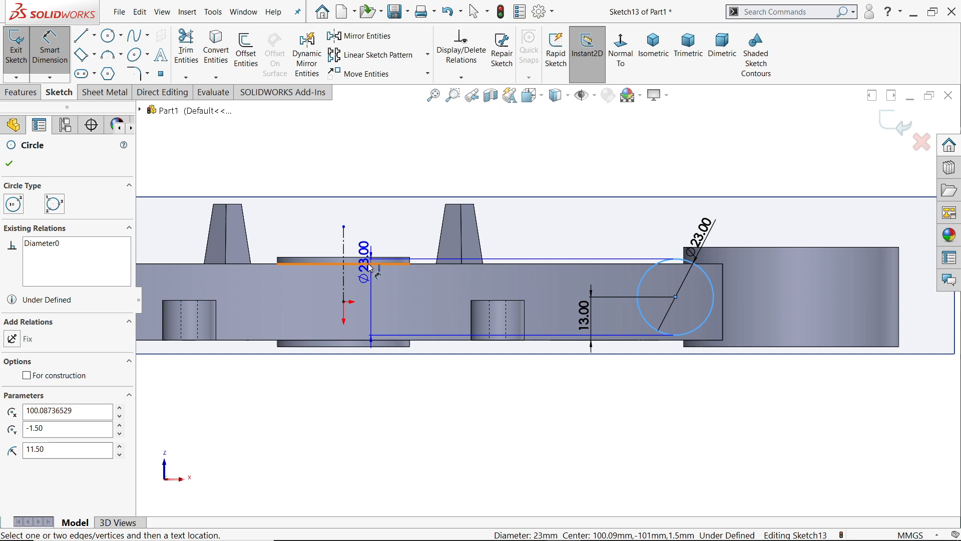
{"action": "left_click", "coordinate": [343, 276]}
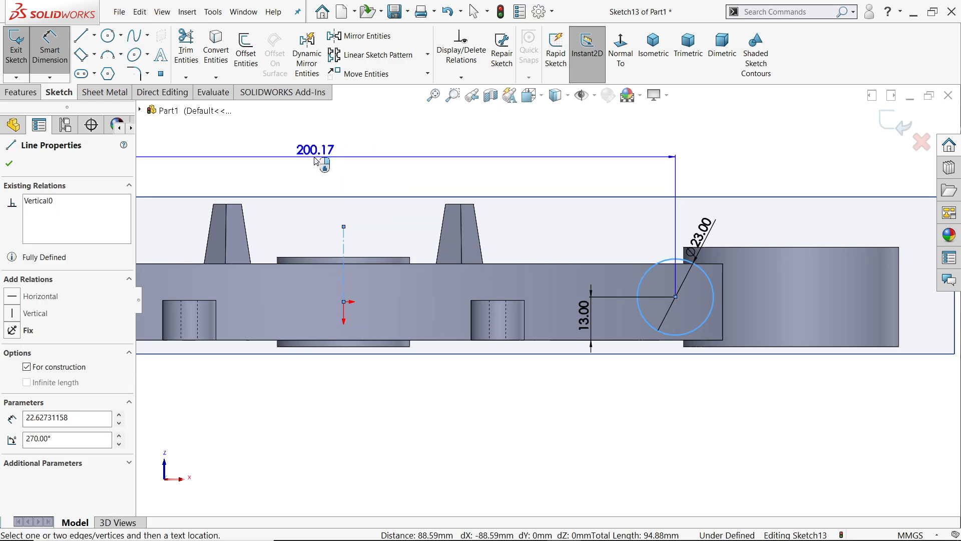
{"action": "left_click", "coordinate": [299, 161]}
{"action": "scroll", "coordinate": [366, 236], "scroll_direction": "up", "scroll_amount": 3}
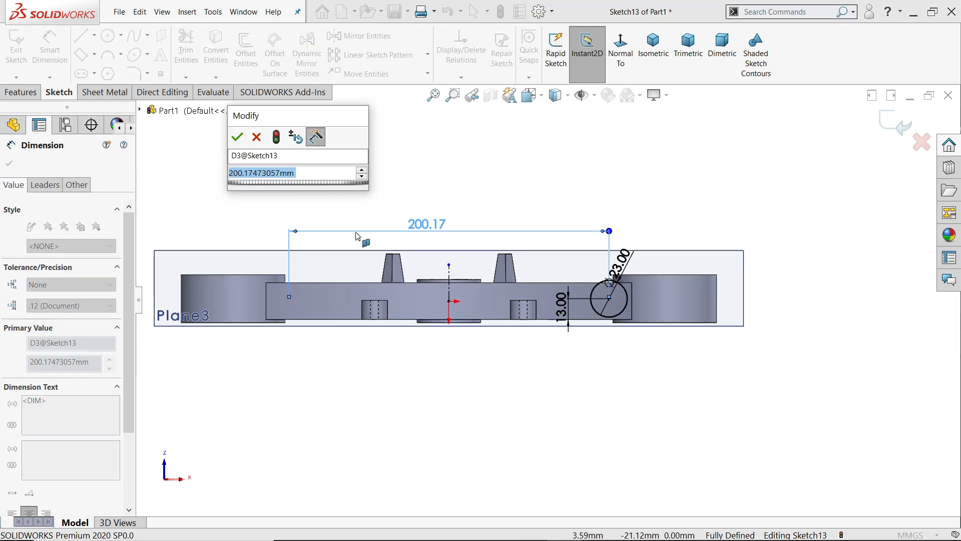
{"action": "scroll", "coordinate": [366, 236], "scroll_direction": "down", "scroll_amount": 2}
{"action": "type", "text": "191"}
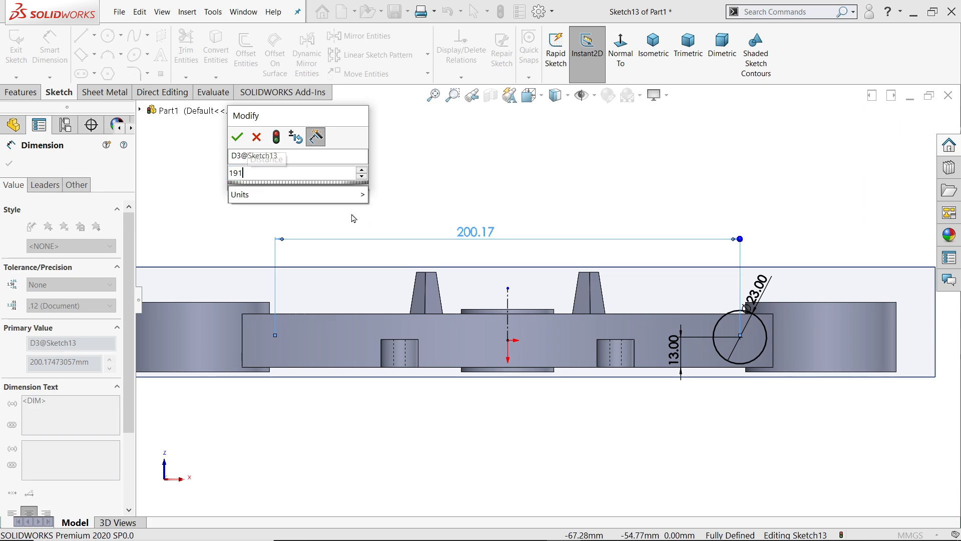
{"action": "key", "text": "Return"}
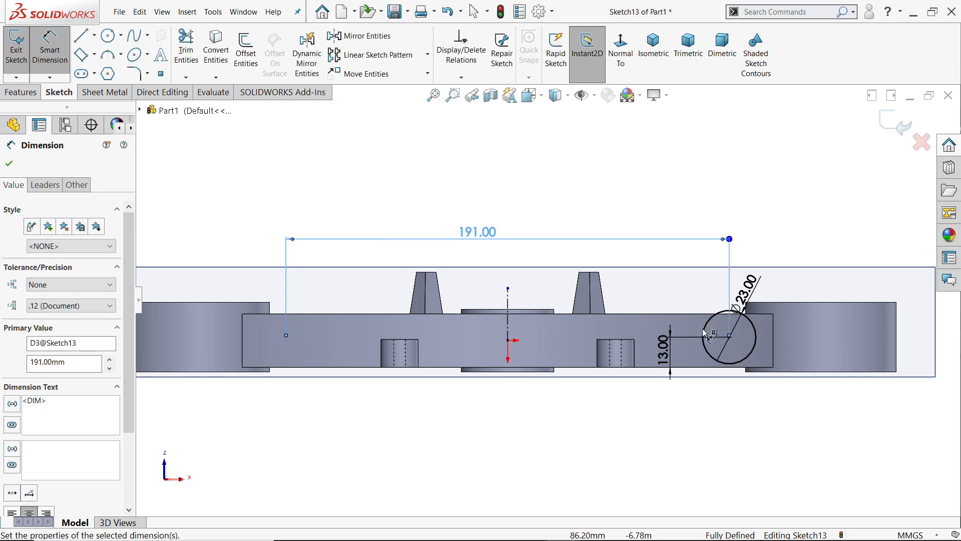
- Extrude the 23 mm circle 45.5 mm up into the bracket's web as a merged boss
{"action": "scroll", "coordinate": [740, 328], "scroll_direction": "down", "scroll_amount": 1}
{"action": "left_click", "coordinate": [23, 92]}
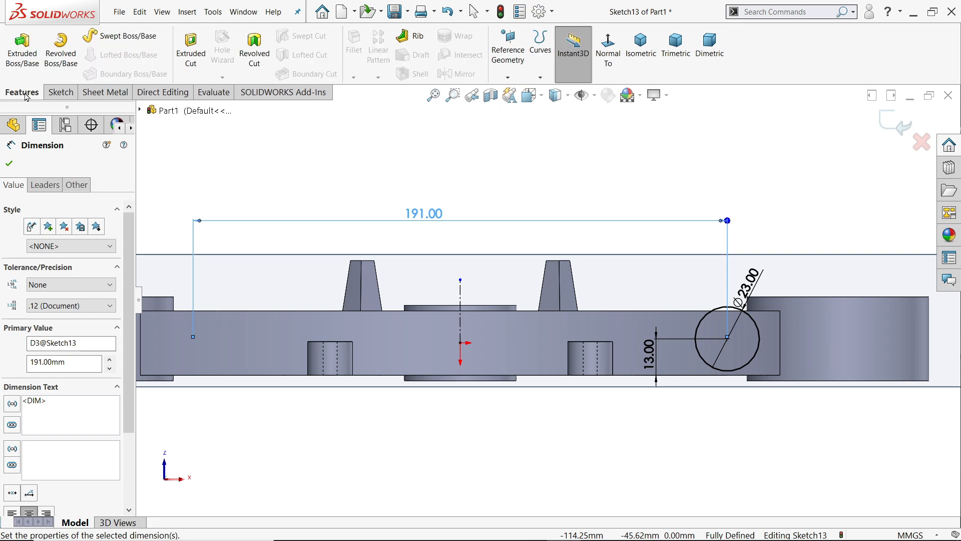
{"action": "middle_click_drag", "start_coordinate": [524, 162], "coordinate": [530, 273]}
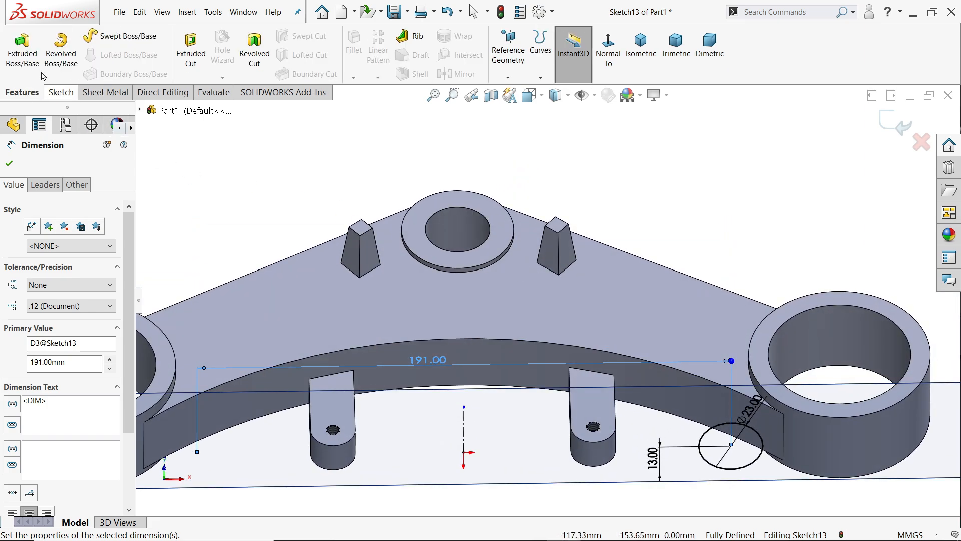
{"action": "left_click", "coordinate": [20, 50]}
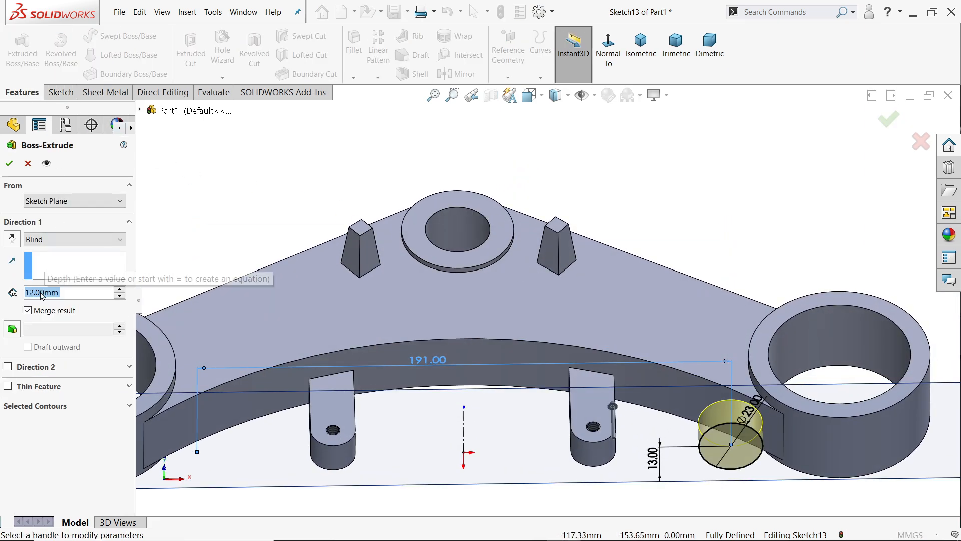
{"action": "type", "text": "45.5"}
{"action": "key", "text": "Return"}
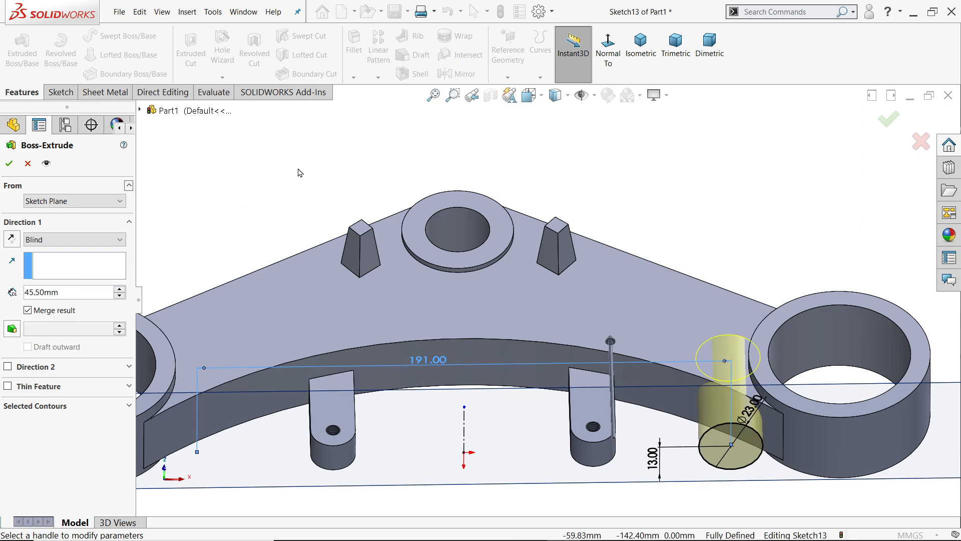
{"action": "mouse_move", "coordinate": [484, 202]}
{"action": "middle_mouse_down"}
{"action": "mouse_move", "coordinate": [515, 264]}
{"action": "mouse_move", "coordinate": [450, 295]}
{"action": "mouse_move", "coordinate": [289, 262]}
{"action": "mouse_move", "coordinate": [423, 311]}
{"action": "mouse_move", "coordinate": [417, 369]}
{"action": "middle_mouse_up"}
{"action": "scroll", "coordinate": [402, 263], "scroll_direction": "down", "scroll_amount": 3}
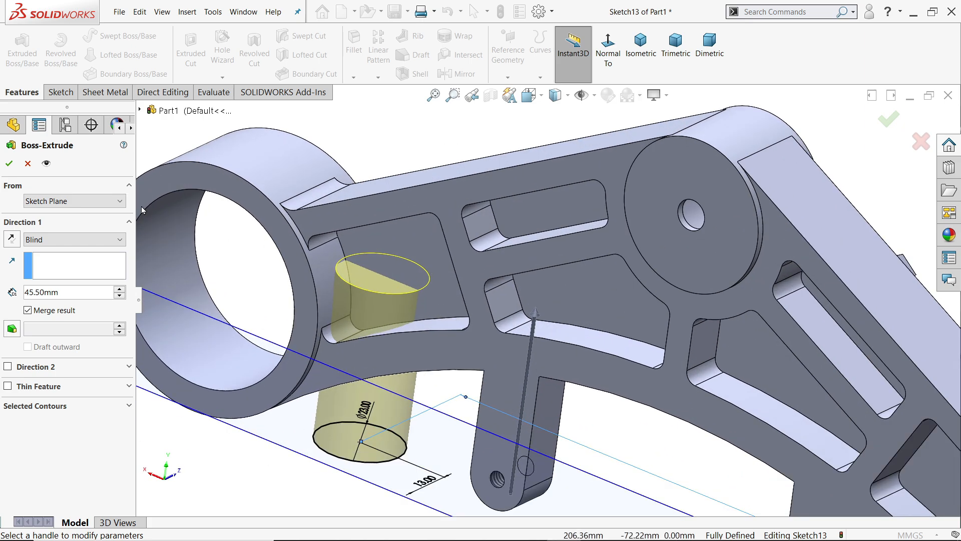
{"action": "left_click", "coordinate": [9, 164]}
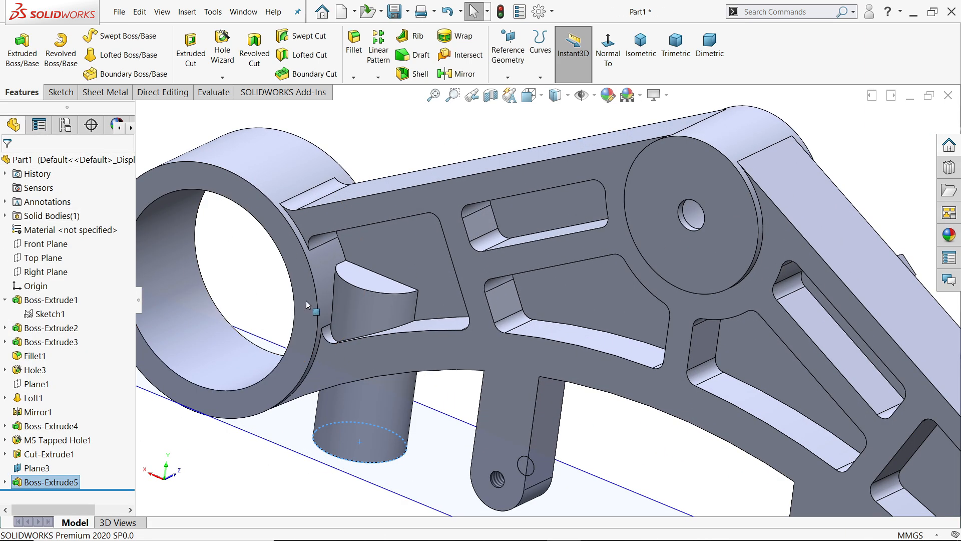
- Start a sketch on the new boss's exposed top face and draw a 13 mm diameter circle concentric with the boss
{"action": "left_click", "coordinate": [376, 285]}
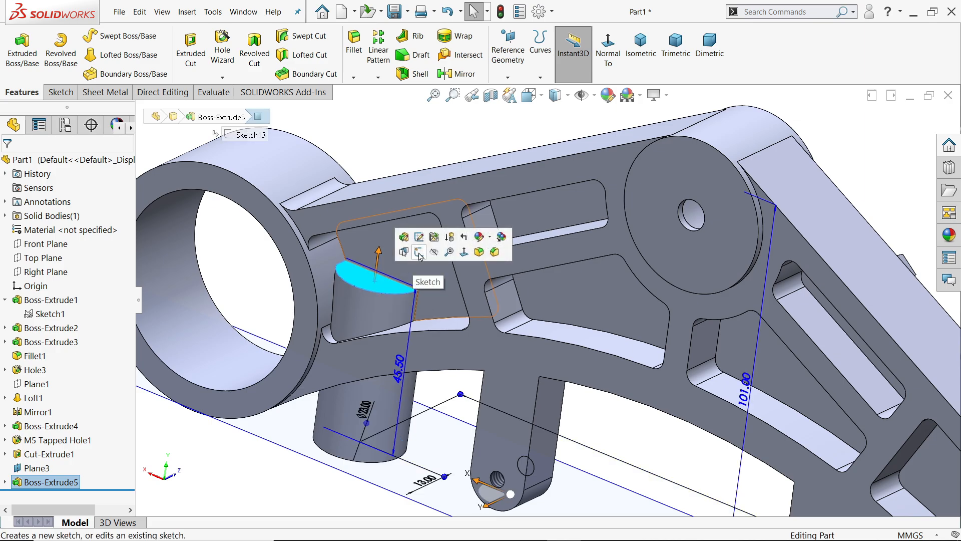
{"action": "left_click", "coordinate": [418, 253]}
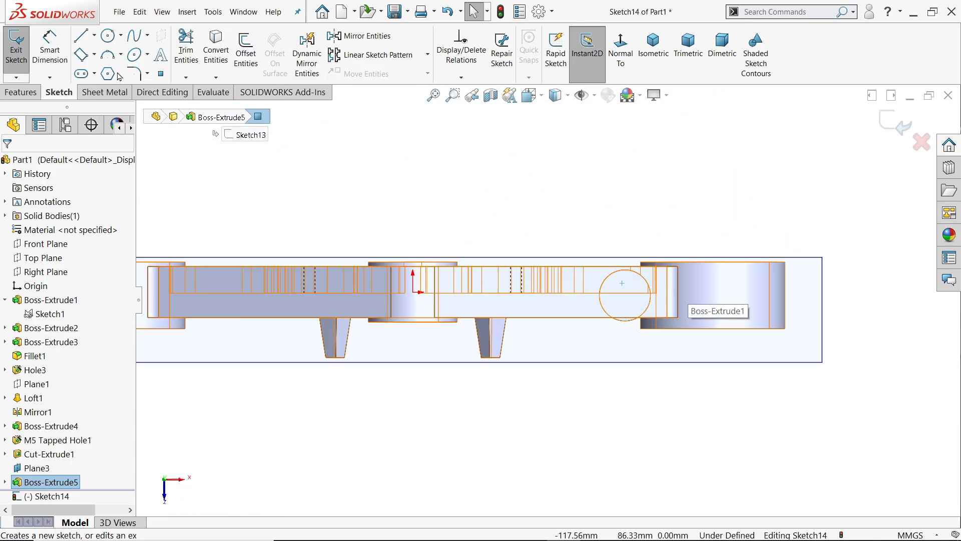
{"action": "left_click", "coordinate": [108, 36]}
{"action": "middle_click_drag", "start_coordinate": [422, 239], "coordinate": [724, 406]}
{"action": "middle_click_drag", "start_coordinate": [434, 259], "coordinate": [404, 354]}
{"action": "scroll", "coordinate": [252, 308], "scroll_direction": "down", "scroll_amount": 6}
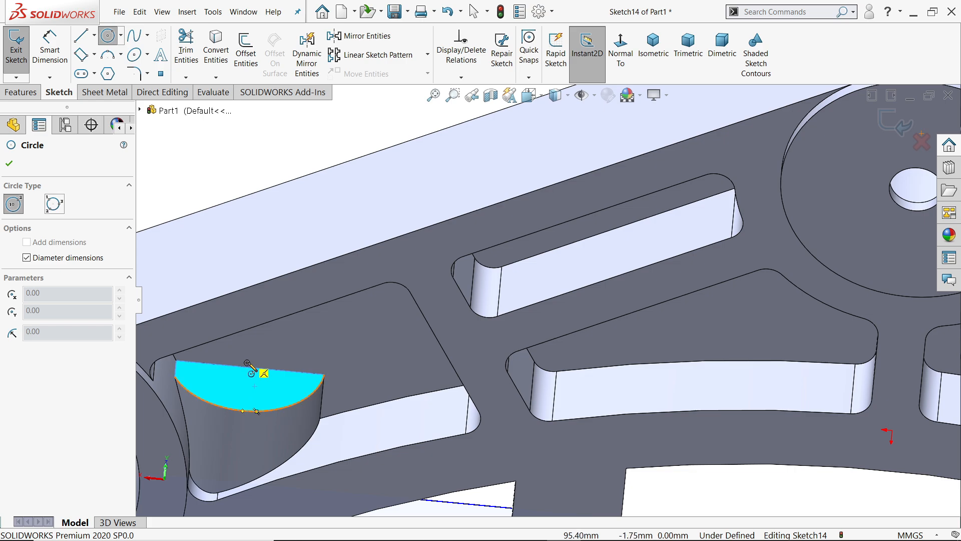
{"action": "left_click", "coordinate": [247, 362]}
{"action": "type", "text": "1"}
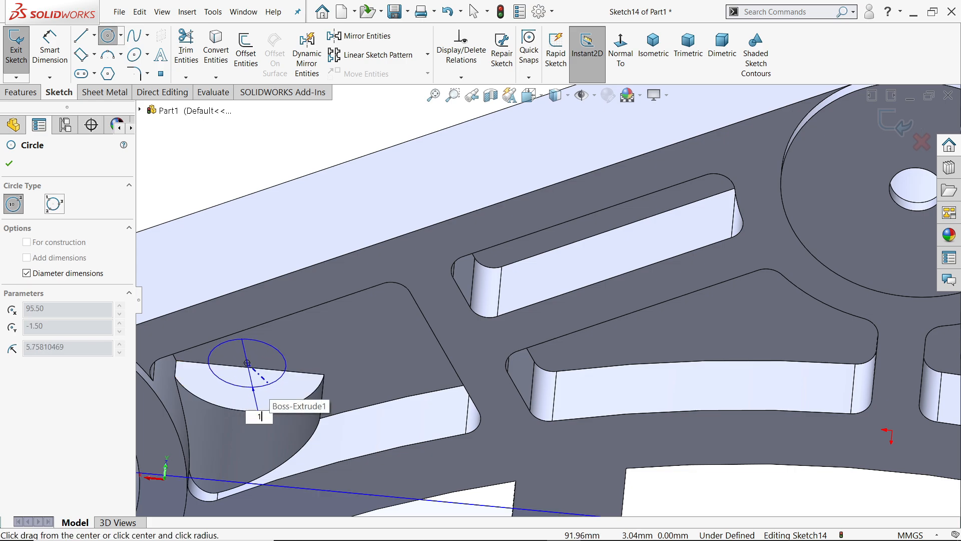
{"action": "type", "text": "3"}
{"action": "key", "text": "Return"}
- Extrude the 13 mm circle 9 mm upward as a merged boss
{"action": "left_click", "coordinate": [21, 92]}
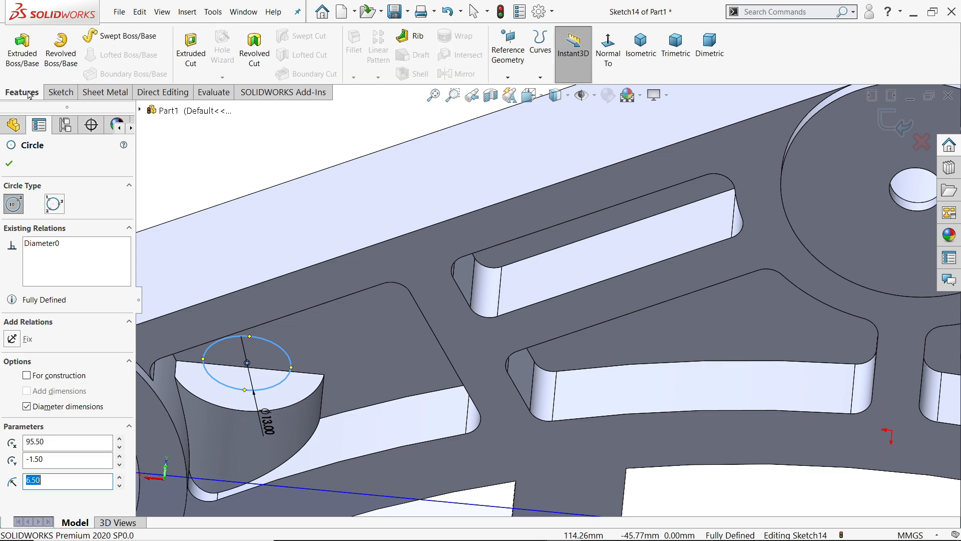
{"action": "left_click", "coordinate": [22, 48]}
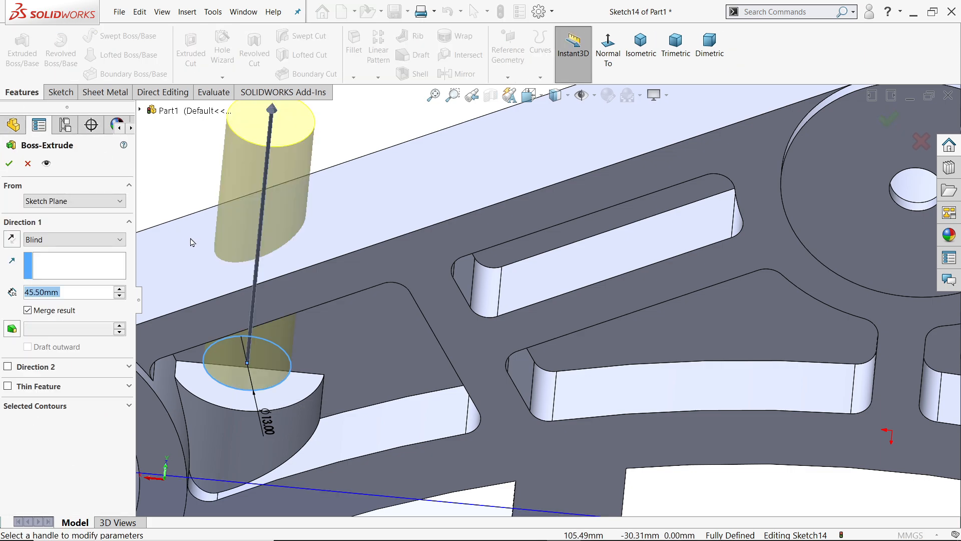
{"action": "type", "text": "9"}
{"action": "key", "text": "Return"}
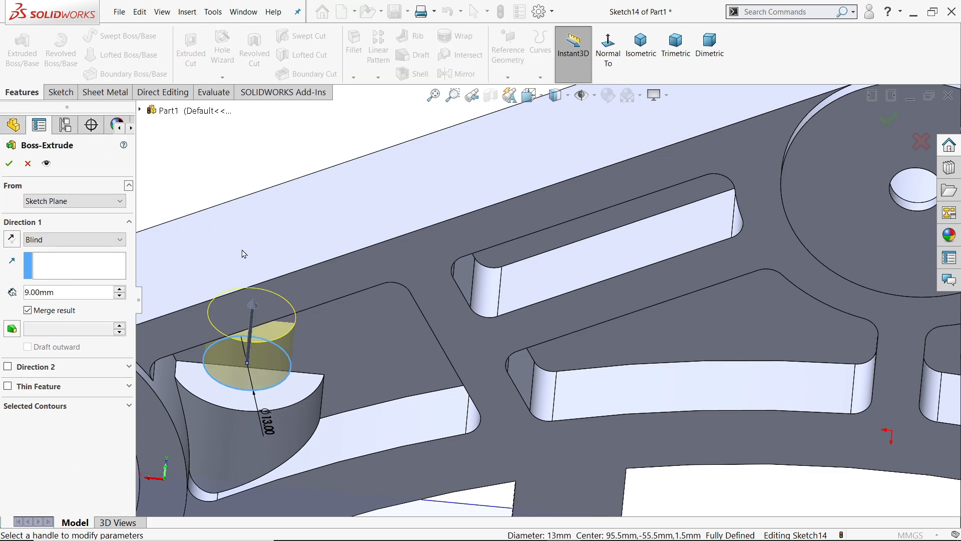
{"action": "middle_click_drag", "start_coordinate": [242, 253], "coordinate": [251, 136]}
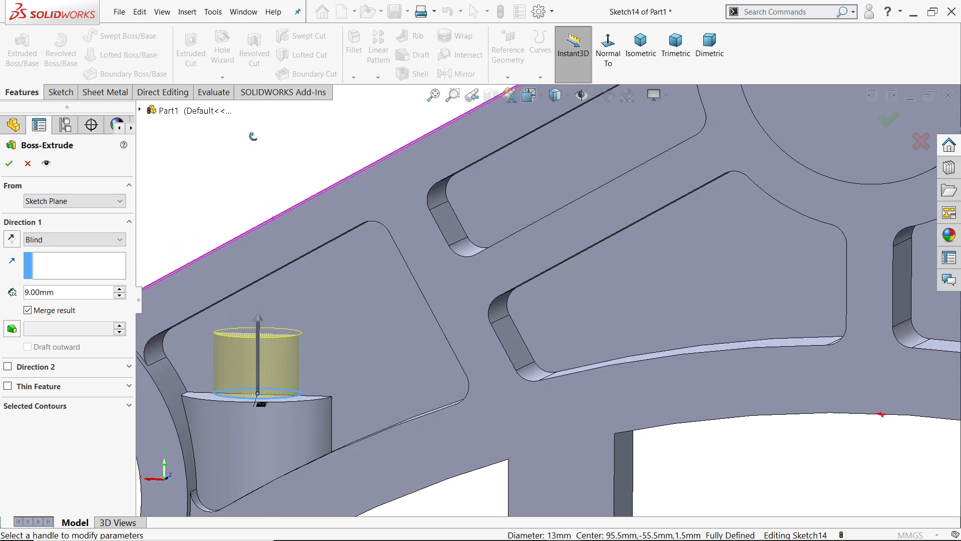
{"action": "left_click", "coordinate": [10, 163]}
- Hide the offset plane below the bracket
{"action": "scroll", "coordinate": [320, 202], "scroll_direction": "down", "scroll_amount": 5}
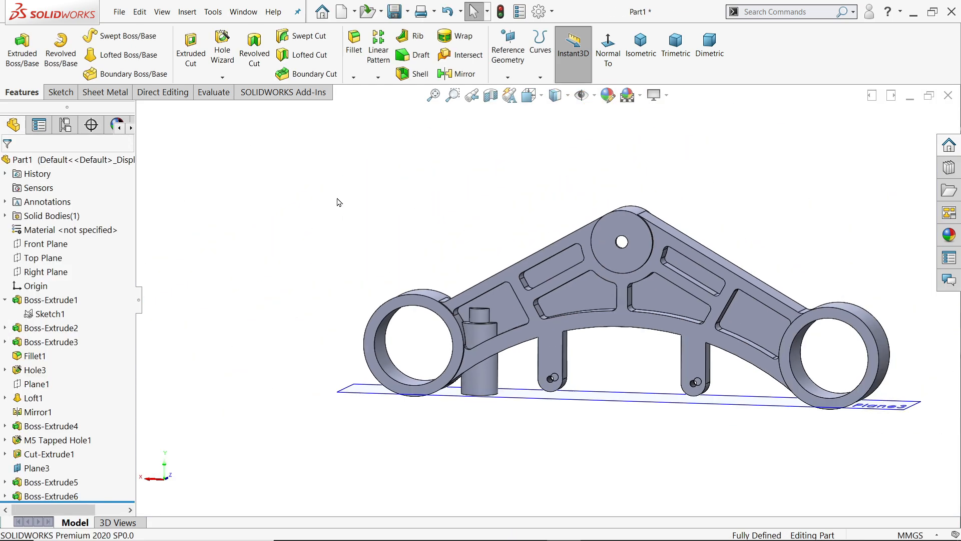
{"action": "scroll", "coordinate": [517, 345], "scroll_direction": "down", "scroll_amount": 2}
{"action": "middle_click_drag", "start_coordinate": [535, 331], "coordinate": [547, 363]}
{"action": "scroll", "coordinate": [536, 382], "scroll_direction": "down", "scroll_amount": 3}
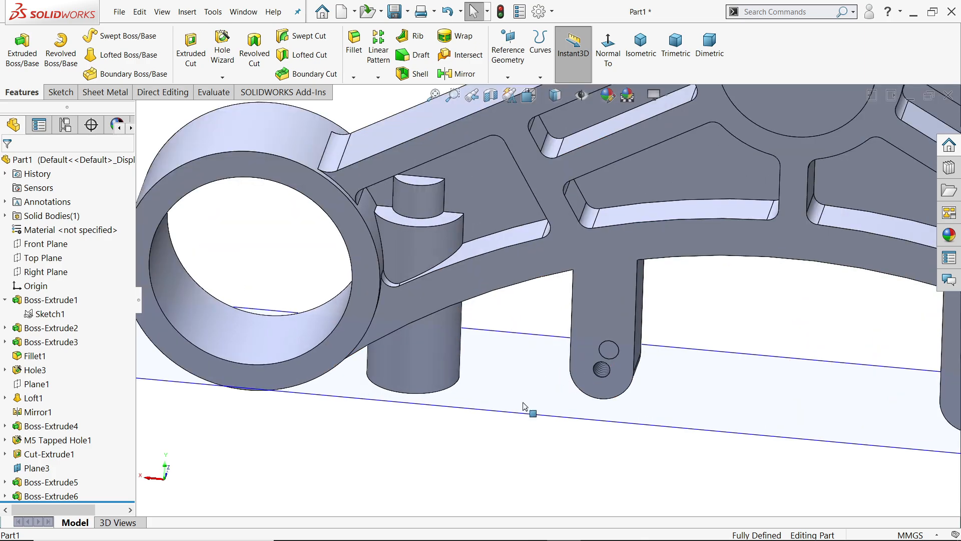
{"action": "left_click", "coordinate": [526, 417]}
{"action": "left_click", "coordinate": [584, 385]}
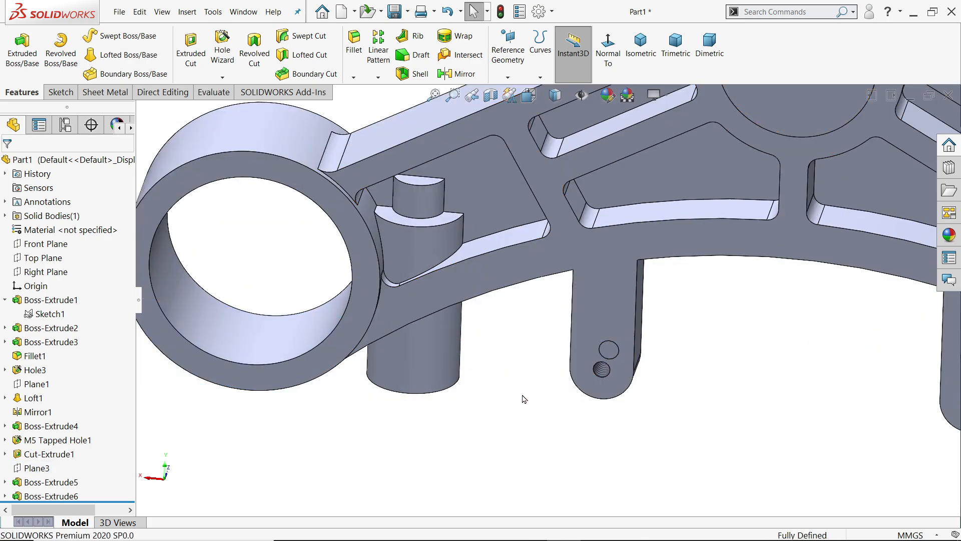
- Start a new sketch on Plane3 and face it from the large cylindrical boss's end
{"action": "middle_click_drag", "start_coordinate": [521, 397], "coordinate": [407, 433]}
{"action": "scroll", "coordinate": [407, 433], "scroll_direction": "up", "scroll_amount": 5}
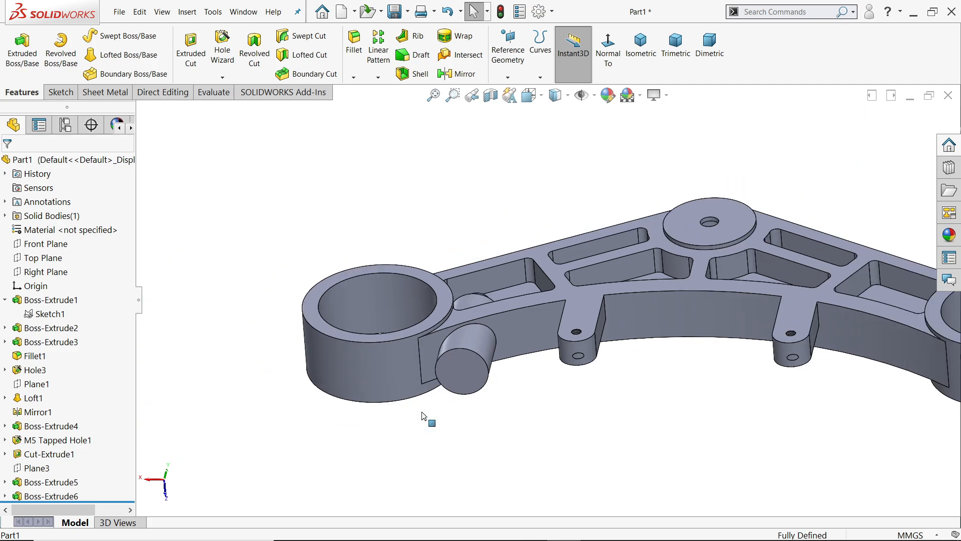
{"action": "scroll", "coordinate": [485, 375], "scroll_direction": "down", "scroll_amount": 3}
{"action": "left_click", "coordinate": [529, 316]}
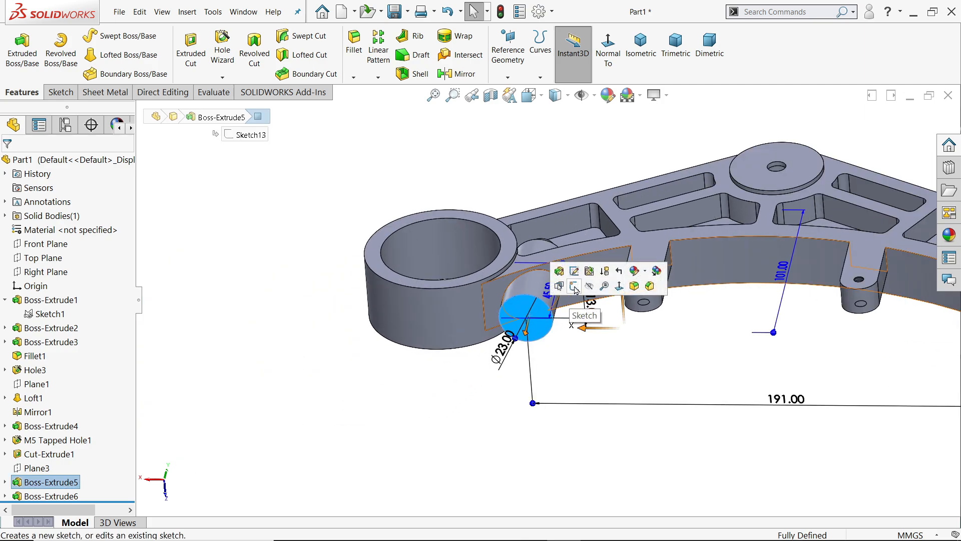
{"action": "left_click", "coordinate": [37, 467]}
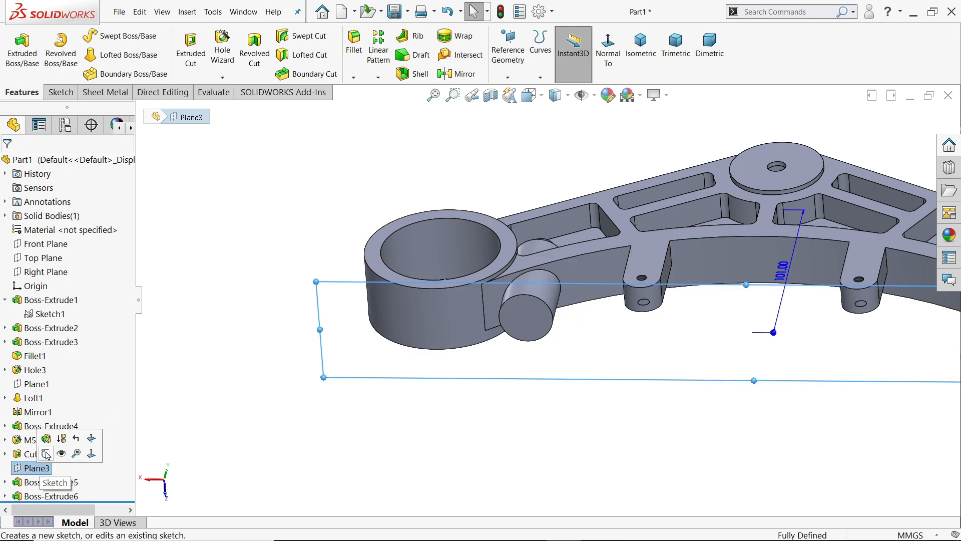
{"action": "left_click", "coordinate": [46, 454]}
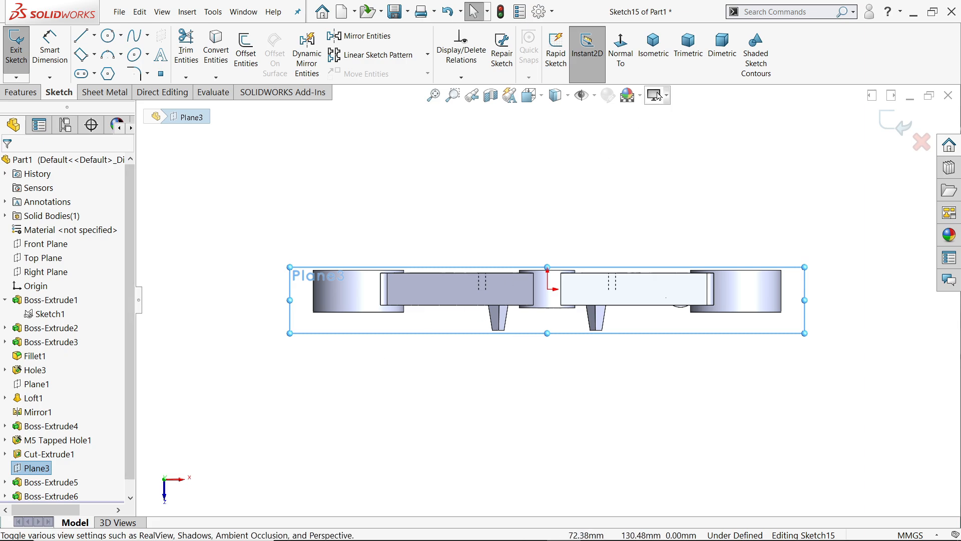
{"action": "left_click", "coordinate": [632, 69]}
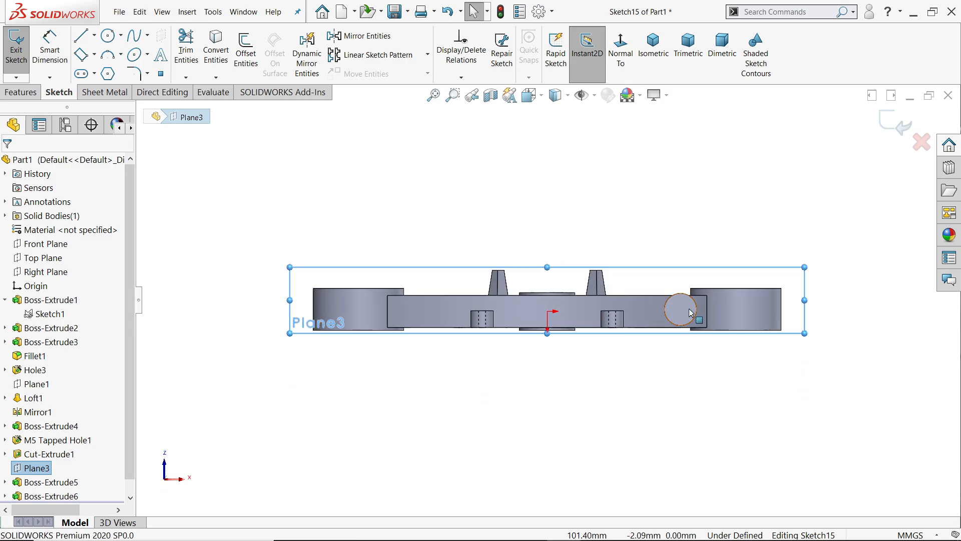
{"action": "scroll", "coordinate": [690, 313], "scroll_direction": "down", "scroll_amount": 5}
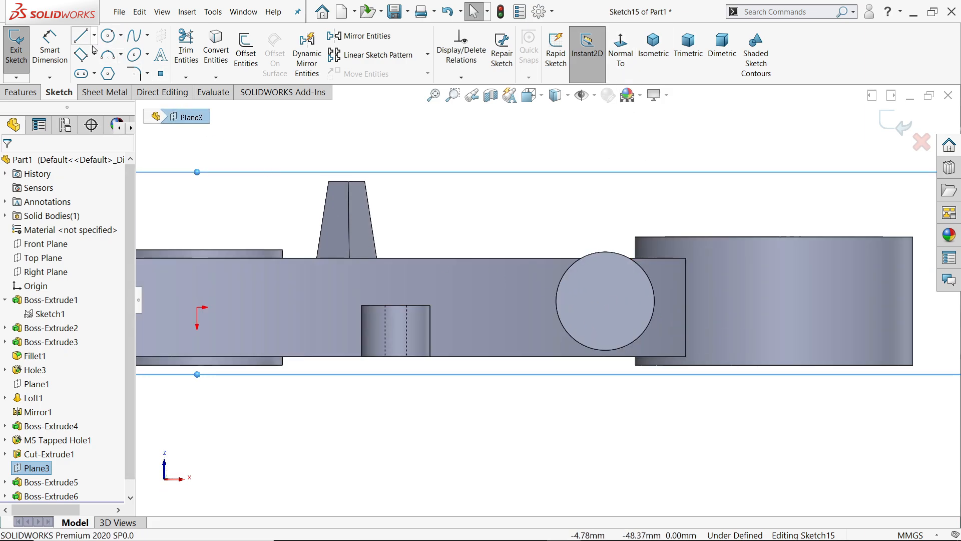
- Draw a vertical line about 19 mm long over the end ring, continued by a horizontal line about 23 mm long to the boss's circular edge
{"action": "left_click", "coordinate": [84, 42]}
{"action": "scroll", "coordinate": [658, 293], "scroll_direction": "down", "scroll_amount": 3}
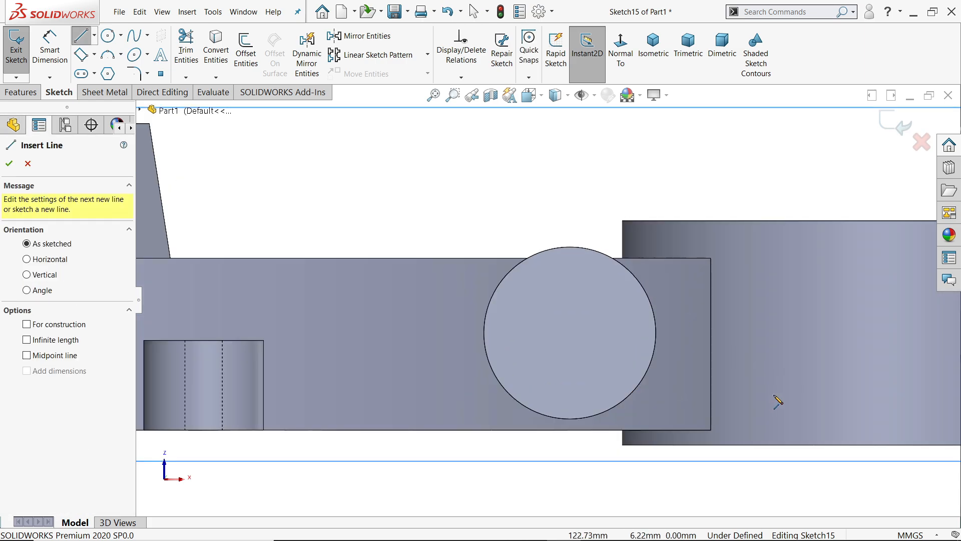
{"action": "left_click", "coordinate": [804, 416]}
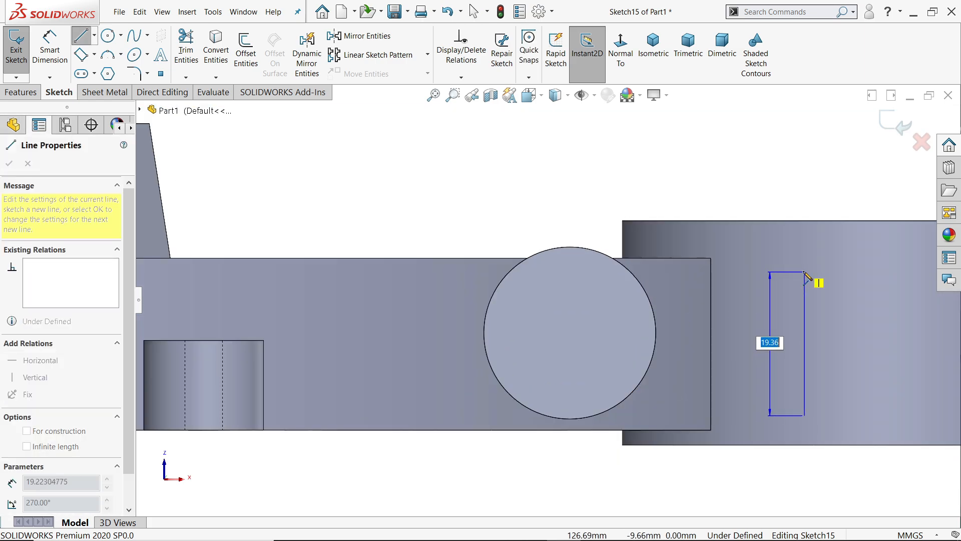
{"action": "left_click", "coordinate": [804, 271]}
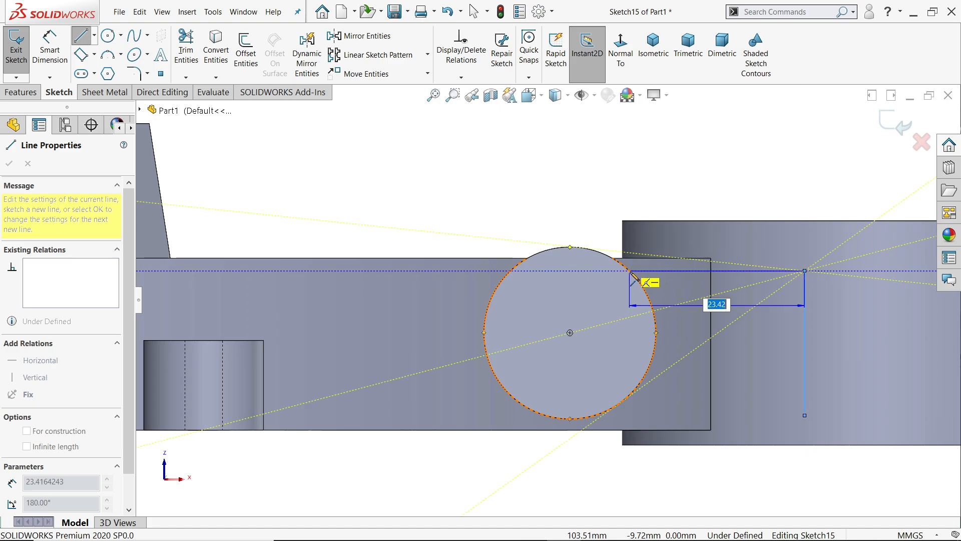
{"action": "left_click", "coordinate": [629, 271]}
{"action": "right_click", "coordinate": [667, 257]}
{"action": "left_click", "coordinate": [700, 302]}
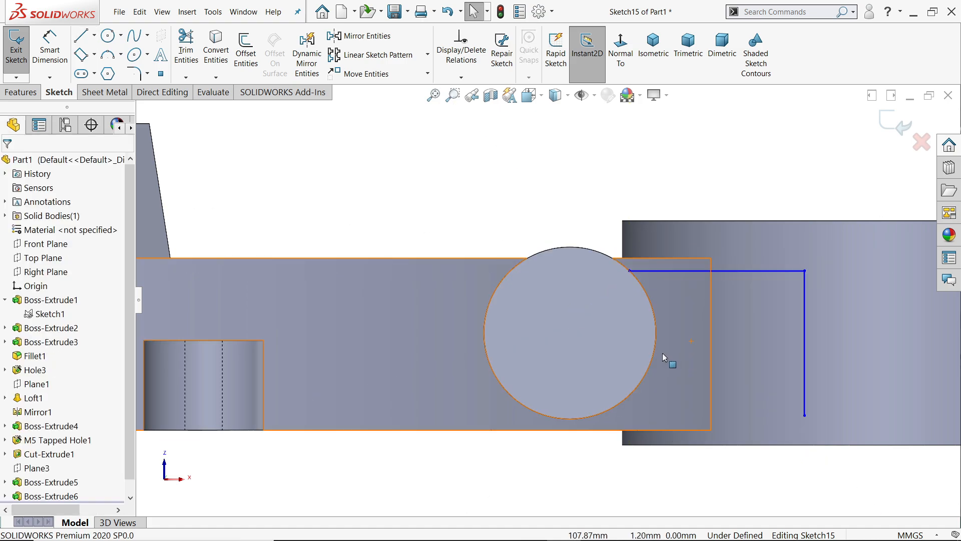
- Convert the boss's circular edge into the sketch and draw a line from the vertical line's free end to that circle
{"action": "left_click", "coordinate": [654, 349]}
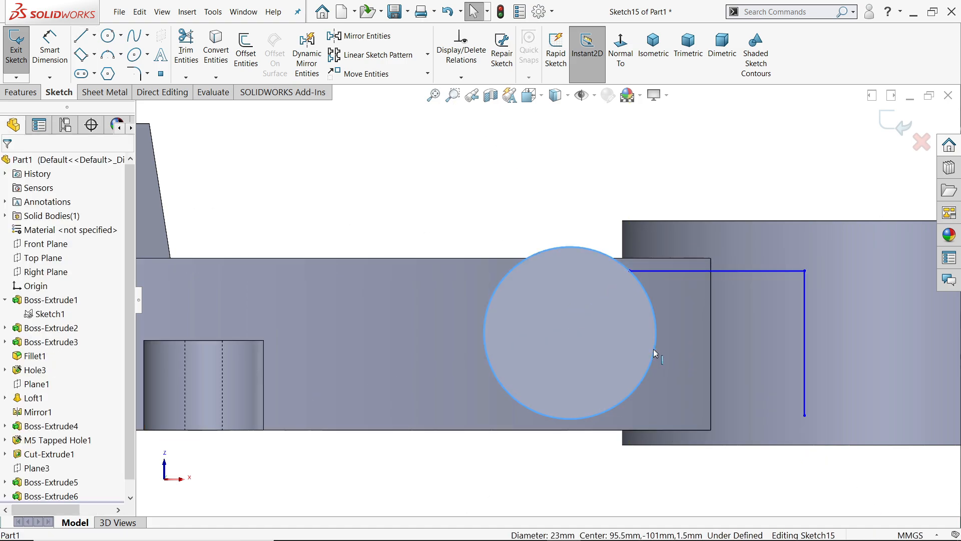
{"action": "left_click", "coordinate": [218, 56]}
{"action": "left_click", "coordinate": [82, 37]}
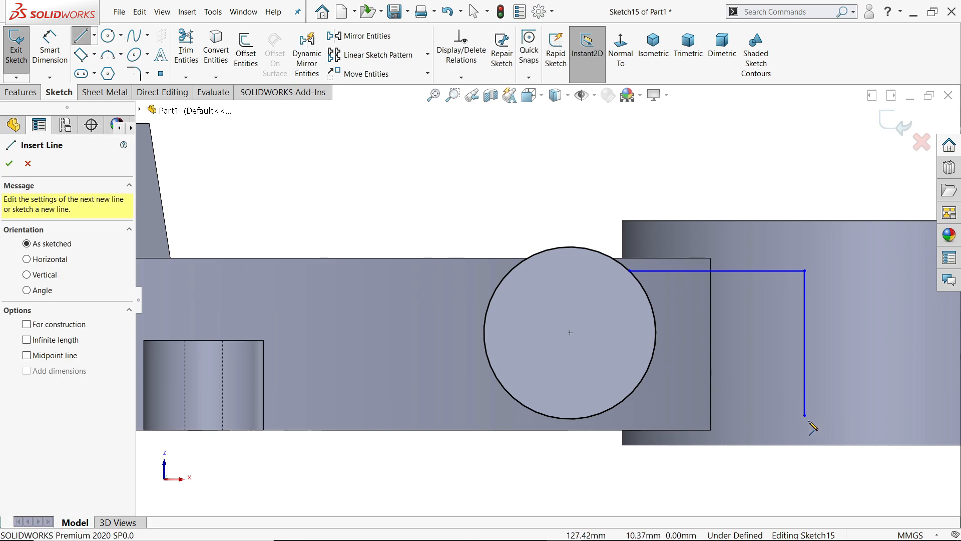
{"action": "left_click", "coordinate": [804, 415]}
{"action": "left_click", "coordinate": [620, 417]}
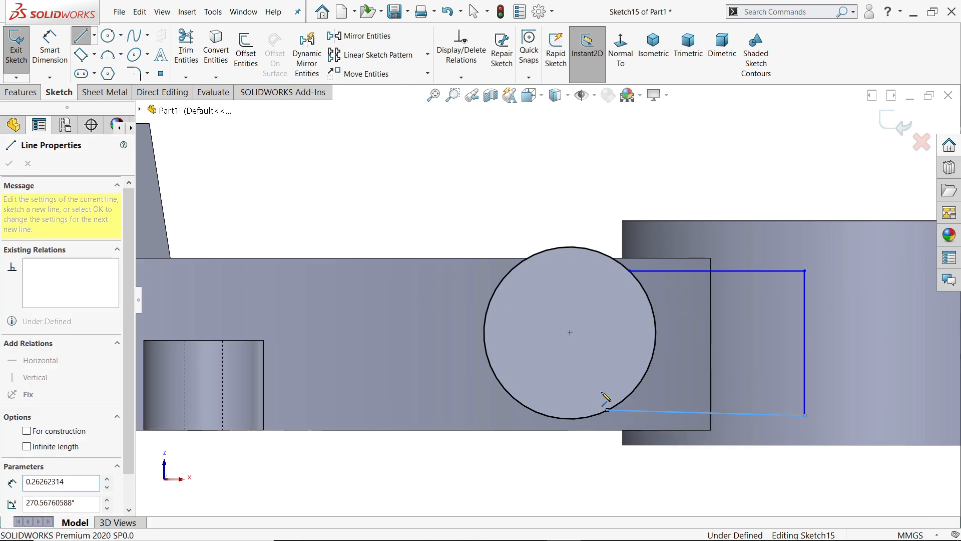
{"action": "right_click", "coordinate": [612, 380]}
{"action": "left_click", "coordinate": [629, 377]}
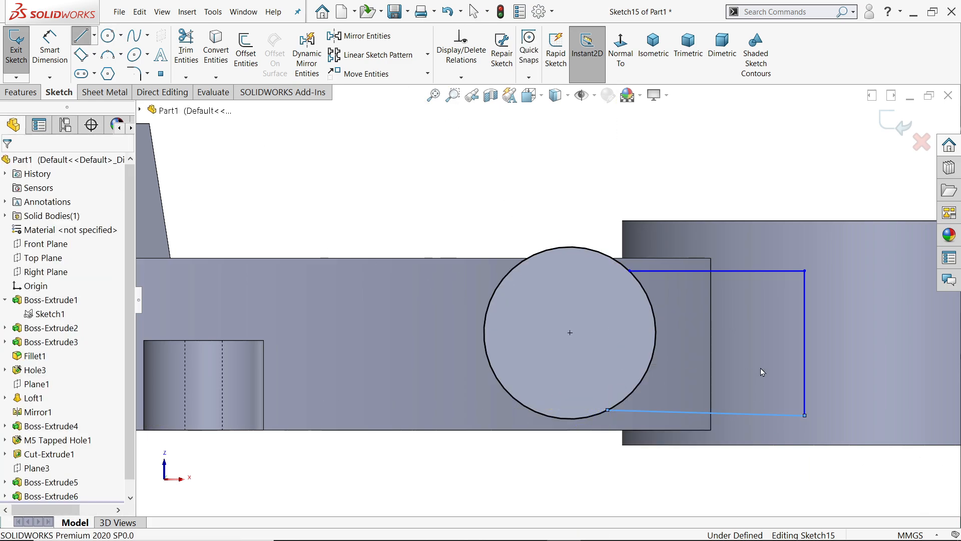
- Make the slightly slanted line between the circle and the vertical line horizontal
{"action": "left_click", "coordinate": [804, 359]}
{"action": "left_click", "coordinate": [744, 412]}
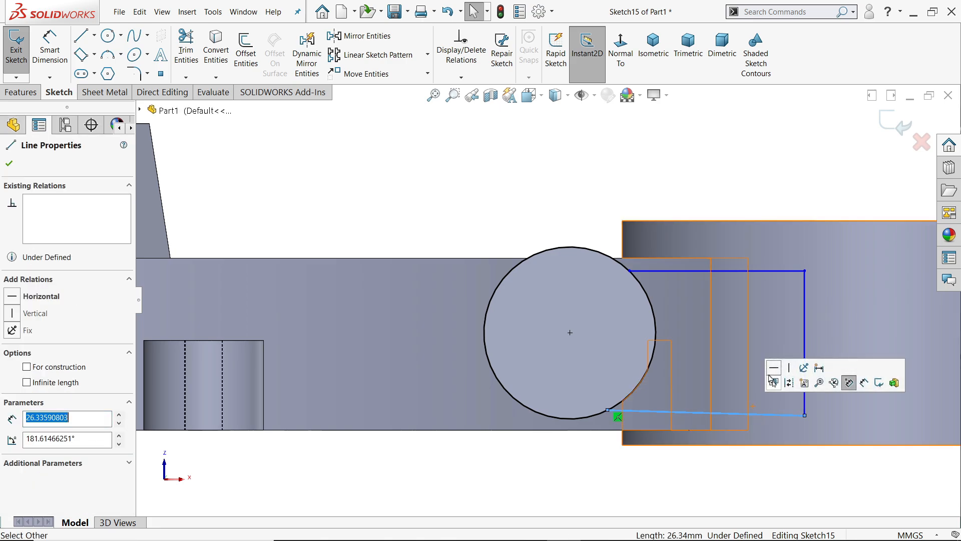
{"action": "left_click", "coordinate": [774, 368]}
{"action": "left_click", "coordinate": [756, 270]}
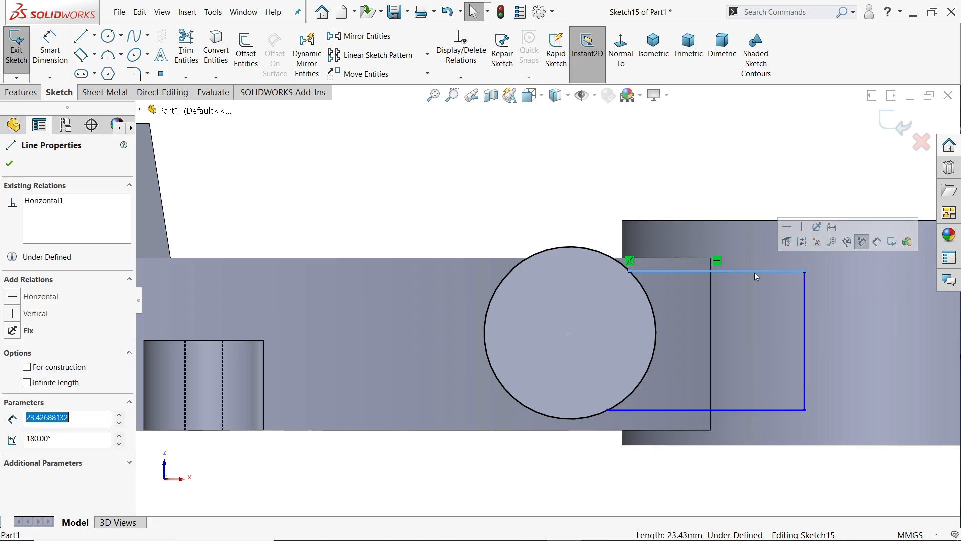
{"action": "key", "text": "Escape"}
- Dimension the upper horizontal line 5 mm below the end ring's upper edge
{"action": "left_click", "coordinate": [49, 50]}
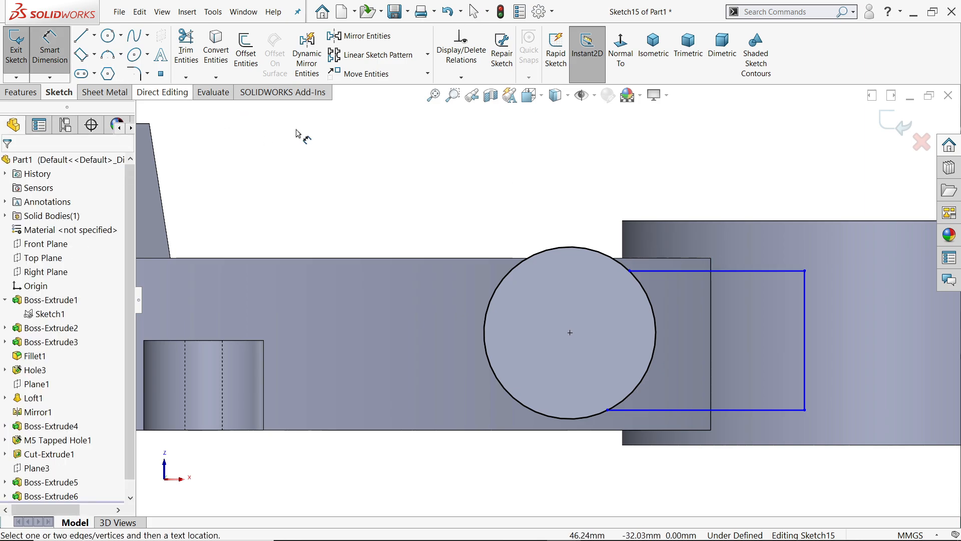
{"action": "left_click", "coordinate": [761, 271]}
{"action": "left_click", "coordinate": [736, 221]}
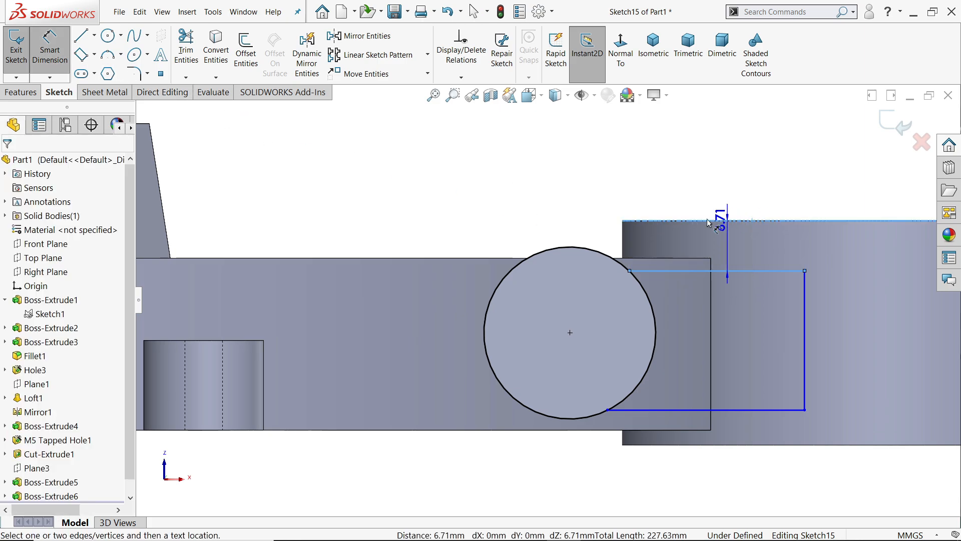
{"action": "left_click", "coordinate": [609, 191]}
{"action": "type", "text": "5"}
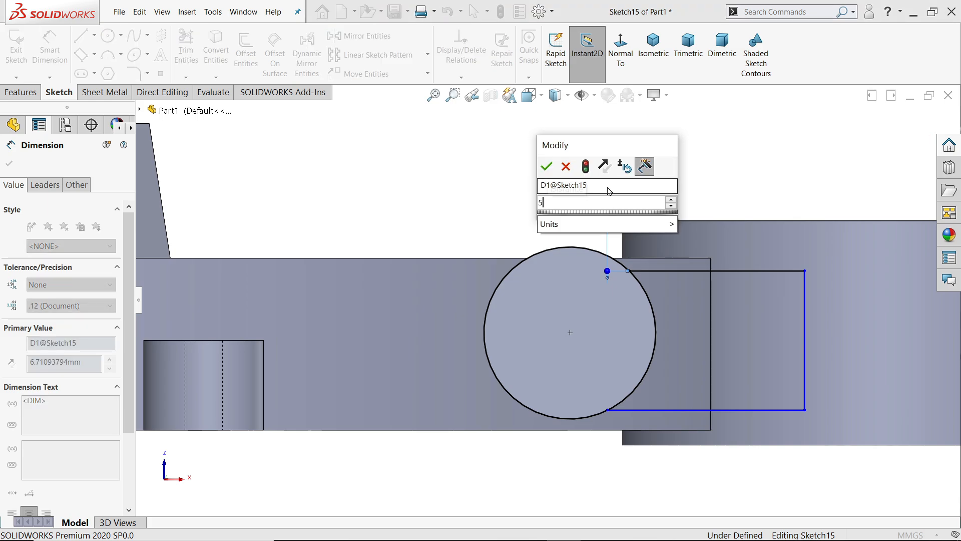
{"action": "key", "text": "Return"}
- Dimension the profile's vertical line to a length of 19 mm
{"action": "left_click", "coordinate": [805, 331]}
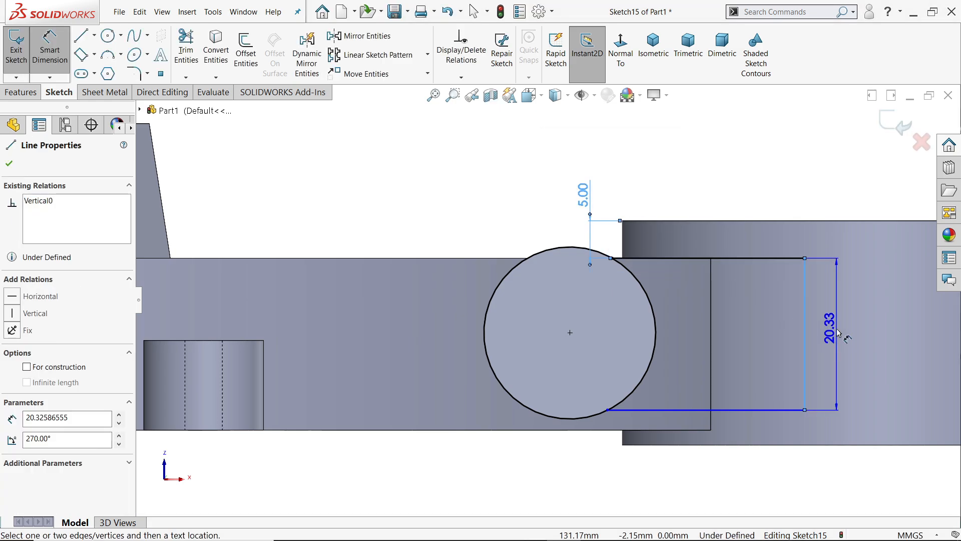
{"action": "left_click", "coordinate": [835, 331]}
{"action": "type", "text": "19"}
{"action": "key", "text": "Return"}
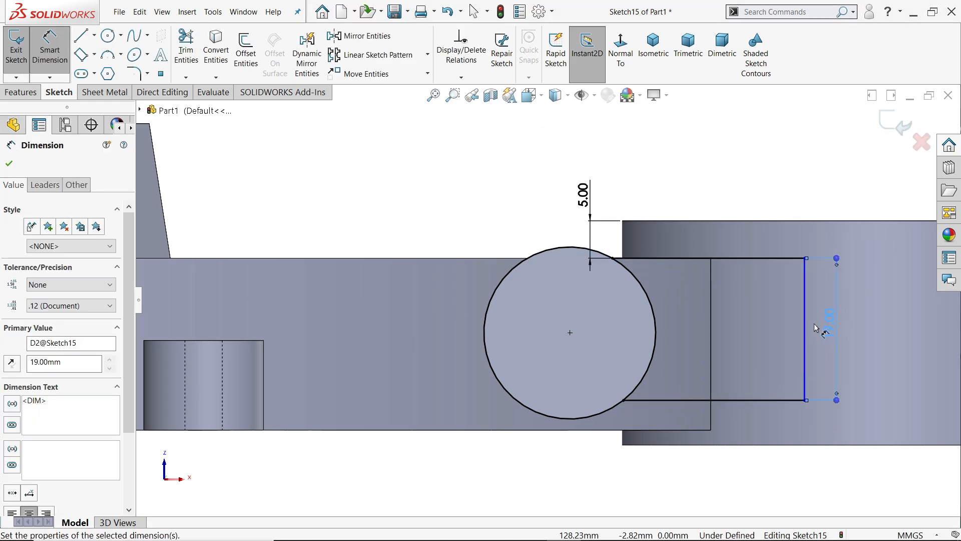
- Set the distance between the profile's vertical line and the circle's center to 24 mm
{"action": "left_click", "coordinate": [805, 328]}
{"action": "left_click", "coordinate": [654, 345]}
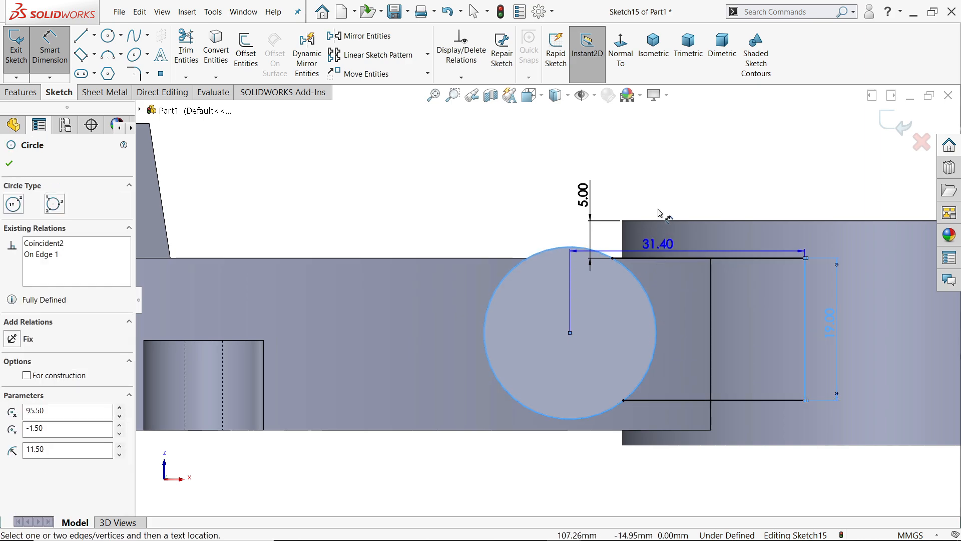
{"action": "left_click", "coordinate": [670, 141]}
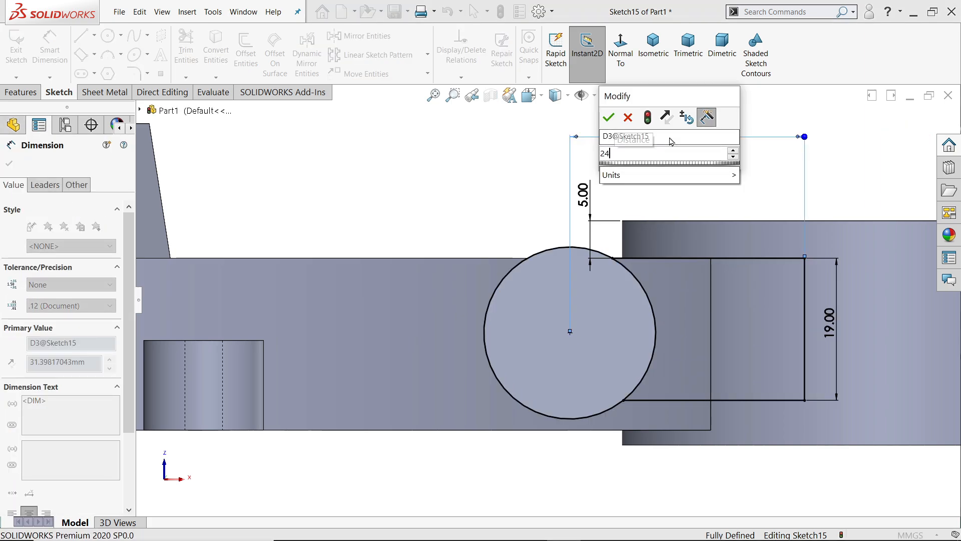
{"action": "key", "text": "Return"}
- Trim the converted circle so only the arc between the two horizontal lines remains
{"action": "scroll", "coordinate": [605, 314], "scroll_direction": "up", "scroll_amount": 1}
{"action": "scroll", "coordinate": [514, 306], "scroll_direction": "down", "scroll_amount": 2}
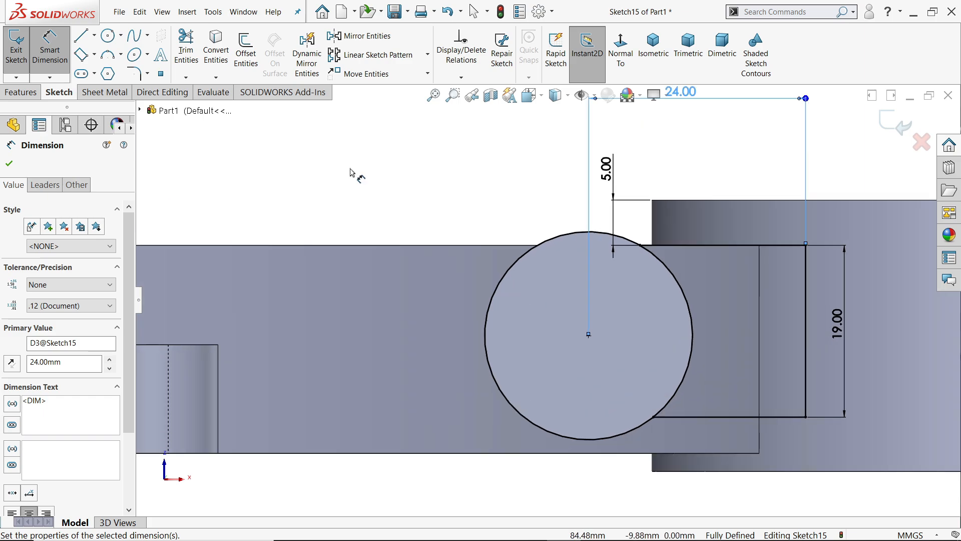
{"action": "left_click", "coordinate": [186, 50]}
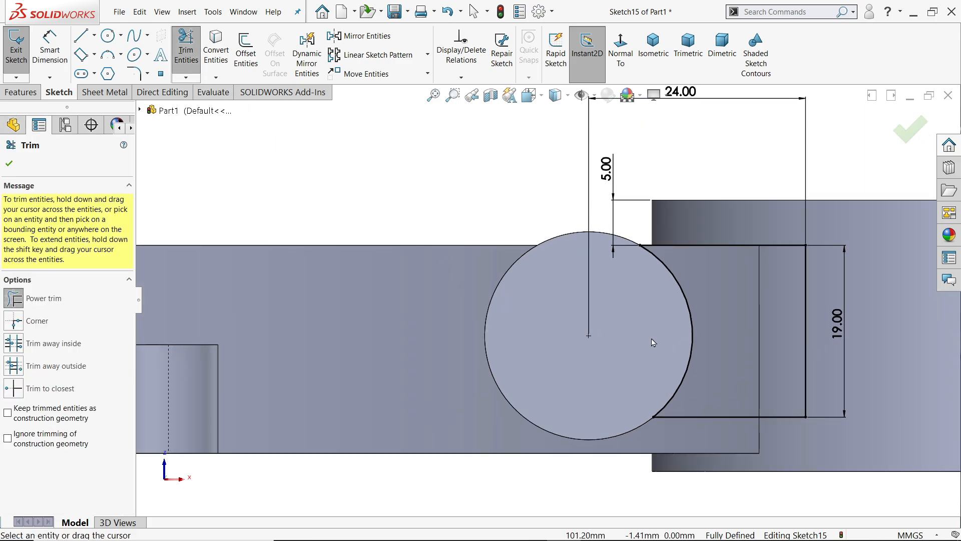
{"action": "left_click", "coordinate": [11, 164]}
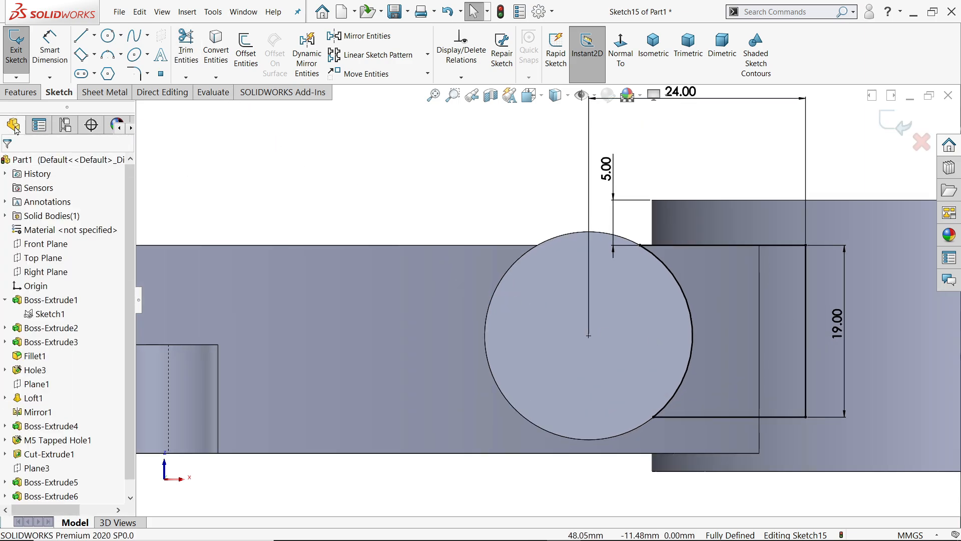
- Start a boss extrusion of the closed profile towards the end ring with the Up To Next end condition
{"action": "left_click", "coordinate": [21, 92]}
{"action": "left_click", "coordinate": [22, 50]}
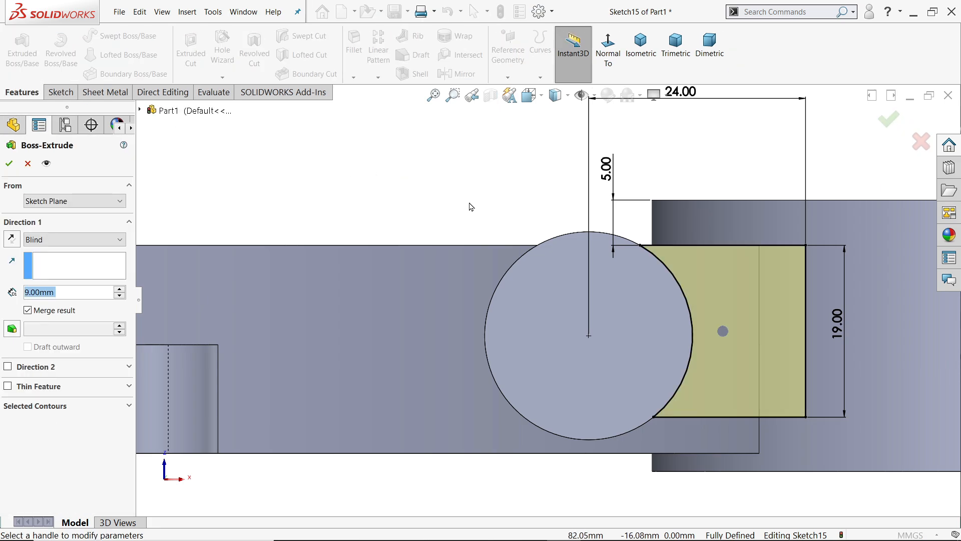
{"action": "middle_click_drag", "start_coordinate": [475, 257], "coordinate": [467, 300]}
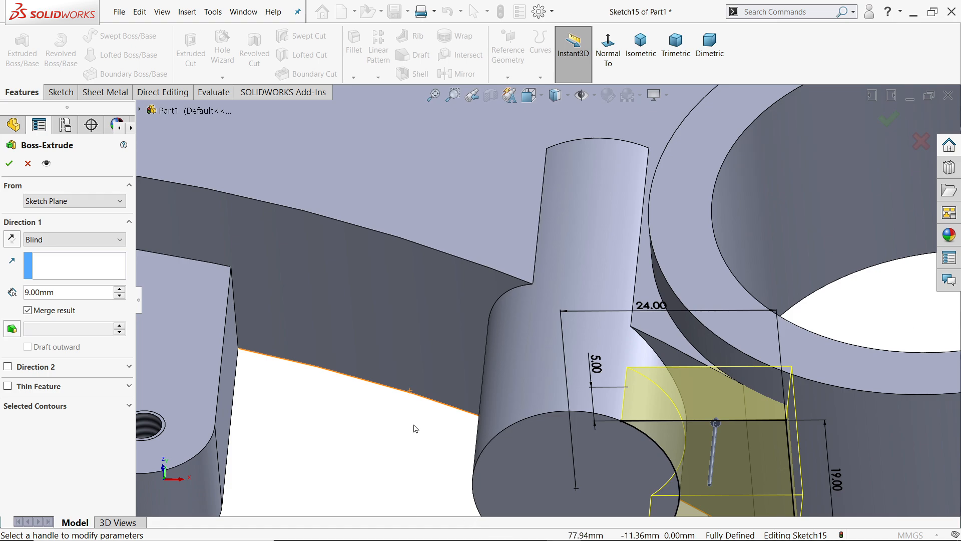
{"action": "scroll", "coordinate": [421, 426], "scroll_direction": "up", "scroll_amount": 3}
{"action": "scroll", "coordinate": [690, 386], "scroll_direction": "down", "scroll_amount": 5}
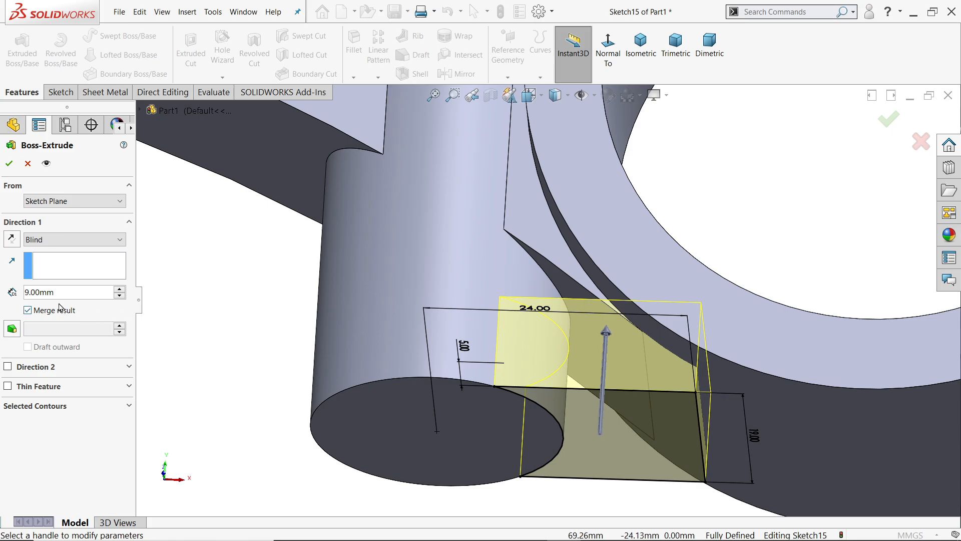
{"action": "left_click", "coordinate": [52, 239]}
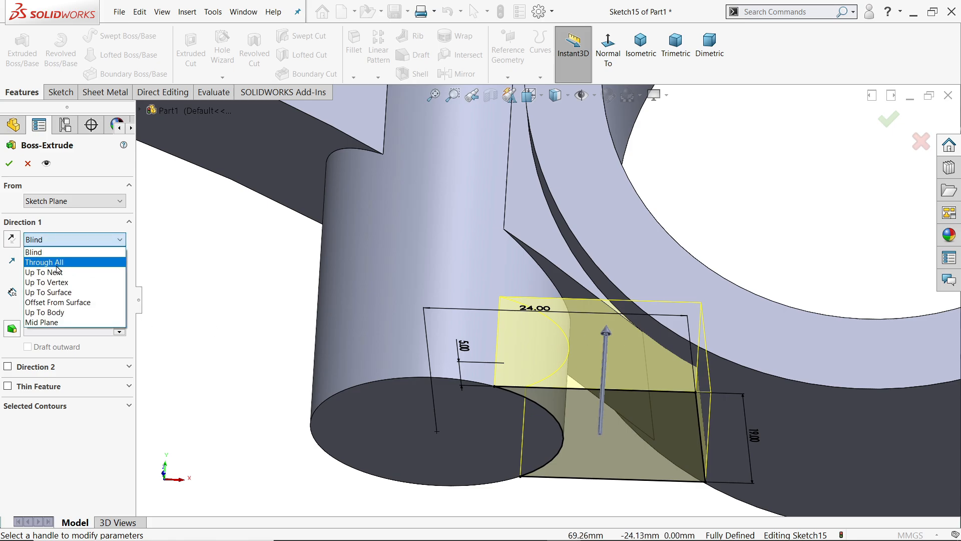
{"action": "left_click", "coordinate": [59, 274]}
{"action": "middle_click_drag", "start_coordinate": [545, 347], "coordinate": [615, 206]}
{"action": "middle_click_drag", "start_coordinate": [579, 328], "coordinate": [573, 368]}
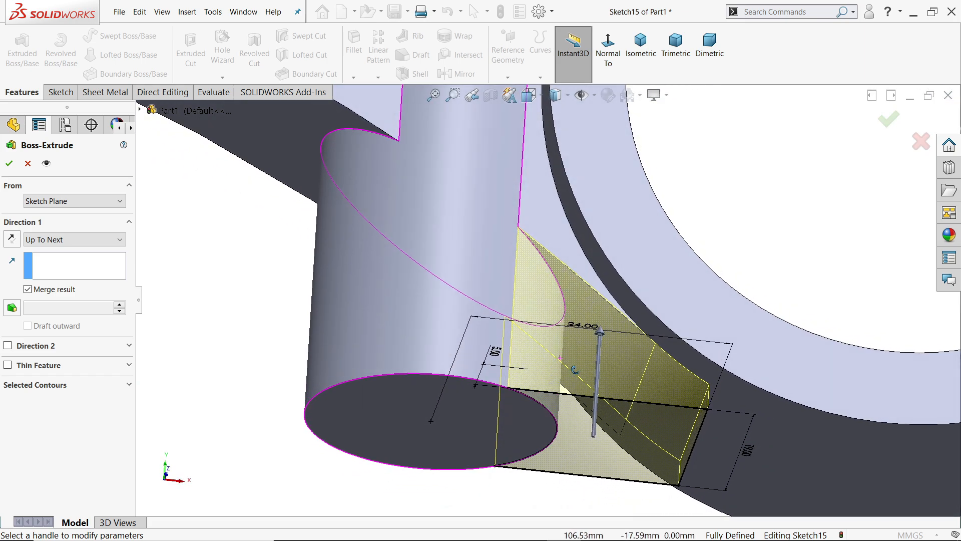
{"action": "scroll", "coordinate": [555, 392], "scroll_direction": "down", "scroll_amount": 2}
{"action": "middle_click_drag", "start_coordinate": [525, 348], "coordinate": [532, 407]}
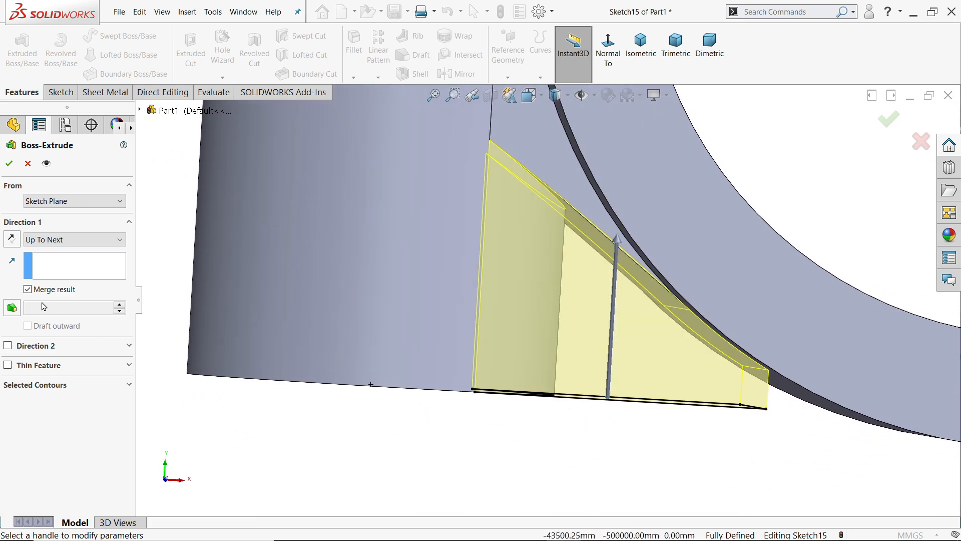
- Start the extrusion at a 2 mm offset from the sketch plane and create the connecting boss
{"action": "left_click", "coordinate": [48, 202]}
{"action": "left_click", "coordinate": [48, 244]}
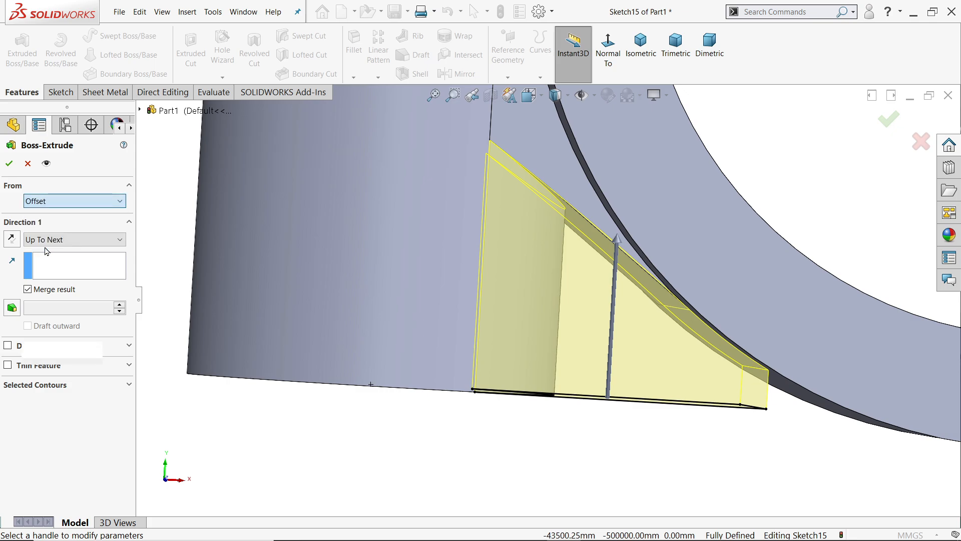
{"action": "type", "text": "2"}
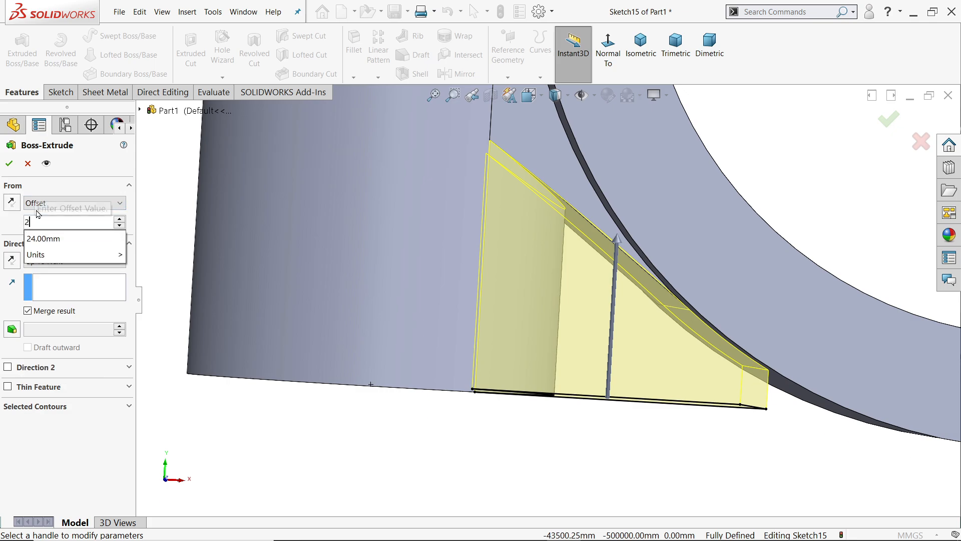
{"action": "key", "text": "Return"}
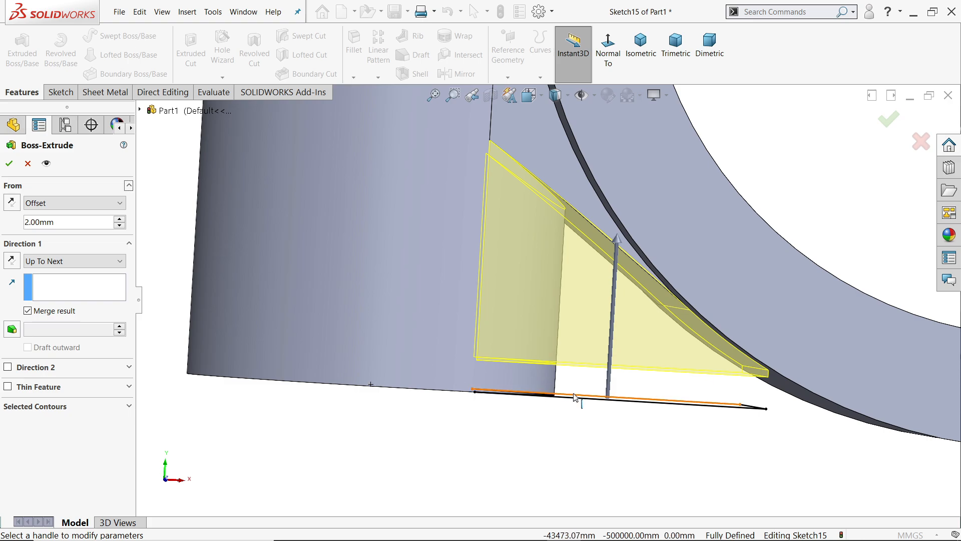
{"action": "left_click", "coordinate": [9, 164]}
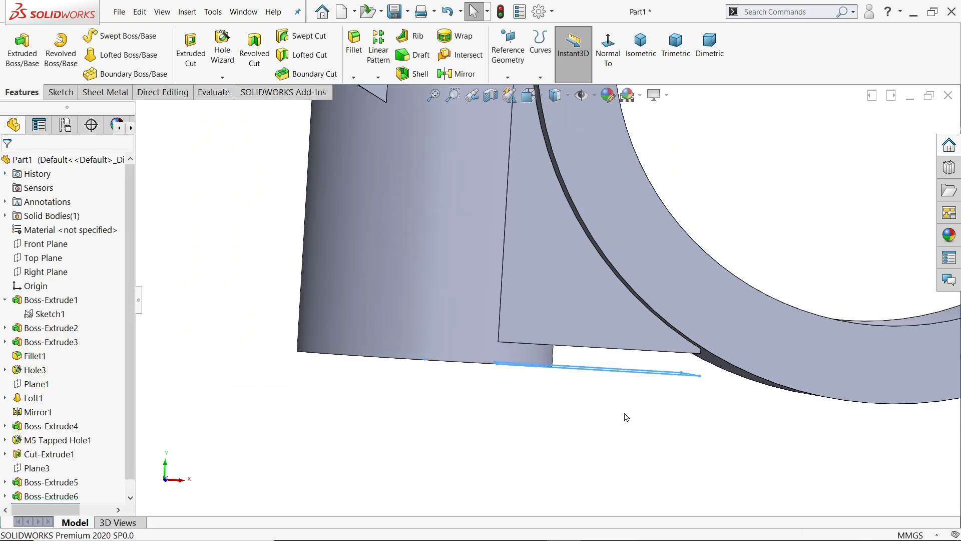
- Start a Hole Wizard hole as a DIN Bottoming Tapped Hole of size M10
{"action": "middle_click_drag", "start_coordinate": [626, 417], "coordinate": [560, 297]}
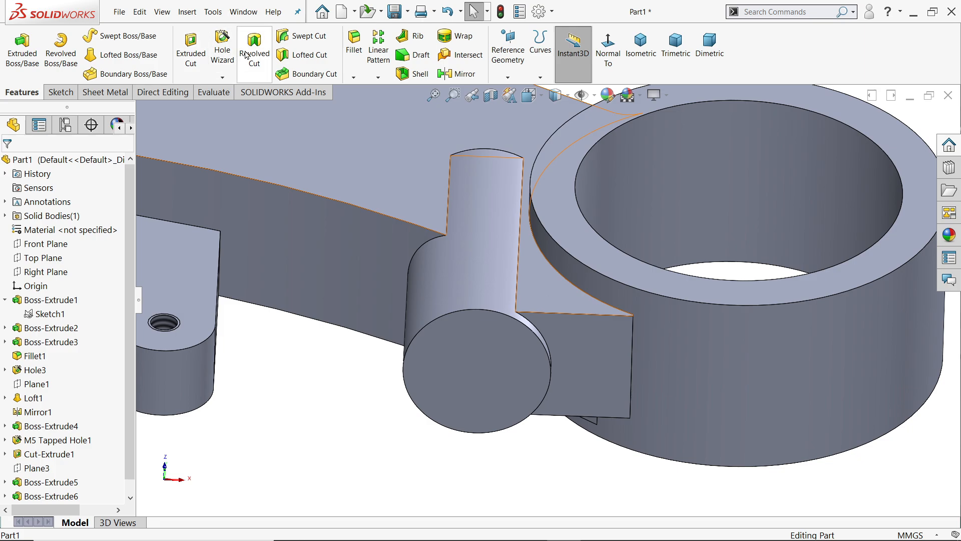
{"action": "left_click", "coordinate": [222, 50]}
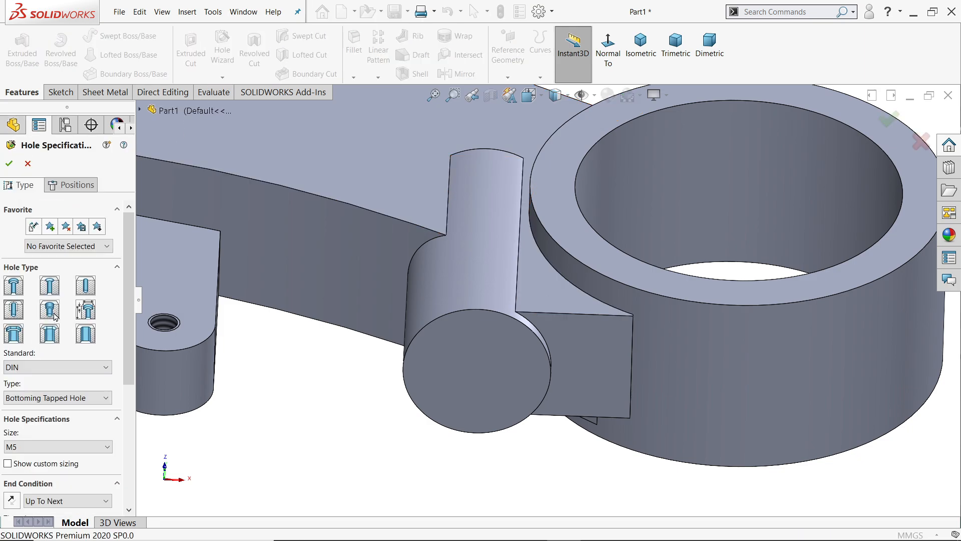
{"action": "left_click", "coordinate": [27, 400]}
{"action": "left_click", "coordinate": [56, 408]}
{"action": "left_click_drag", "start_coordinate": [127, 361], "coordinate": [123, 425]}
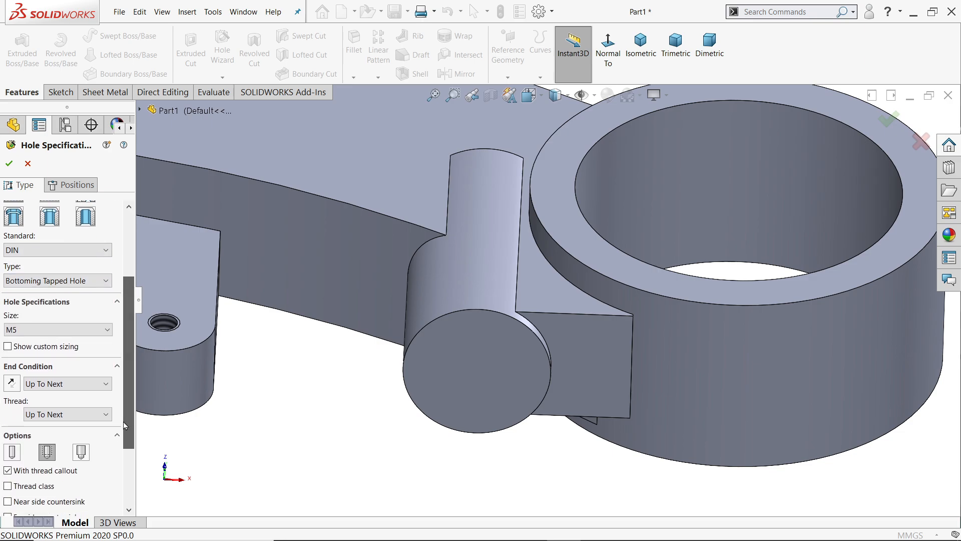
{"action": "left_click", "coordinate": [60, 330]}
{"action": "scroll", "coordinate": [32, 429], "scroll_direction": "down", "scroll_amount": 2}
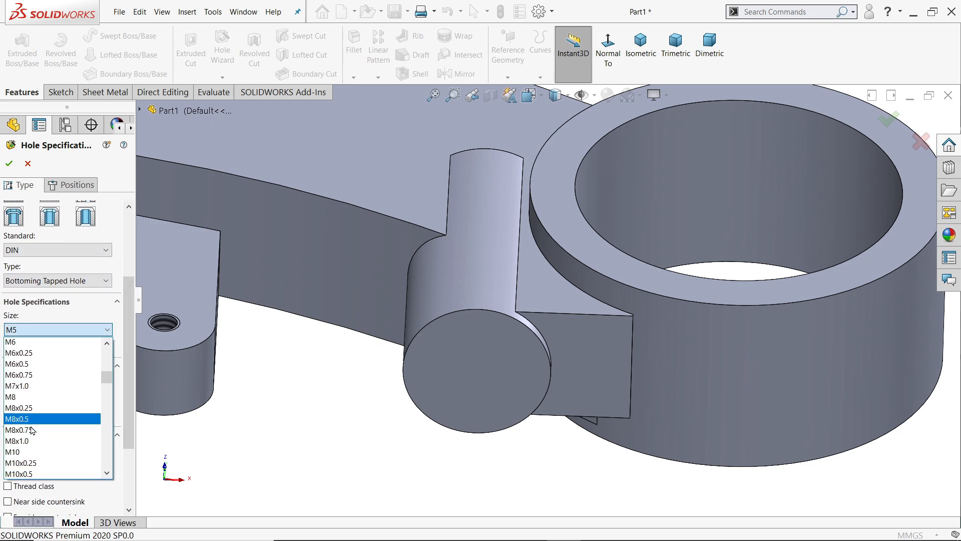
{"action": "scroll", "coordinate": [32, 430], "scroll_direction": "down", "scroll_amount": 1}
{"action": "left_click", "coordinate": [30, 429]}
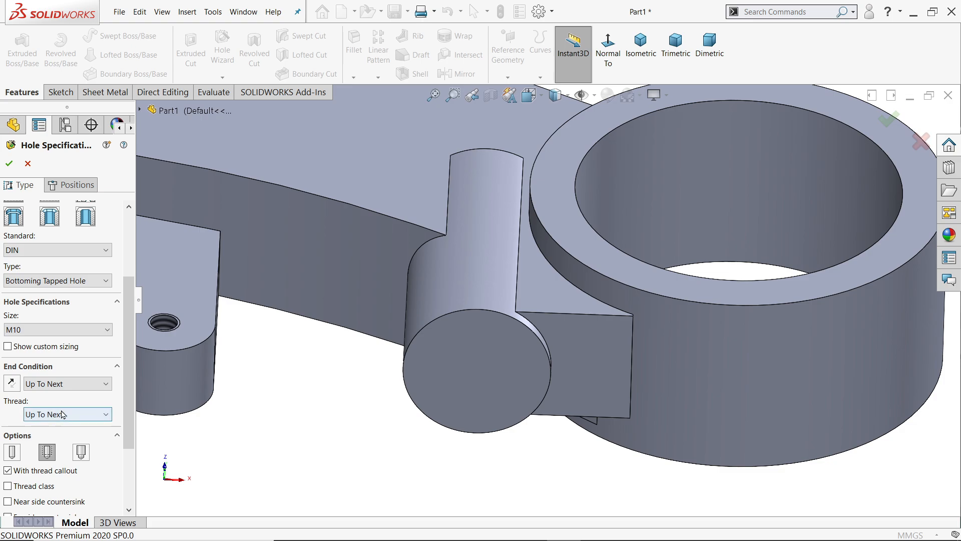
- Give the M10 hole a Blind end condition with a depth of 45 mm
{"action": "scroll", "coordinate": [118, 369], "scroll_direction": "down", "scroll_amount": 2}
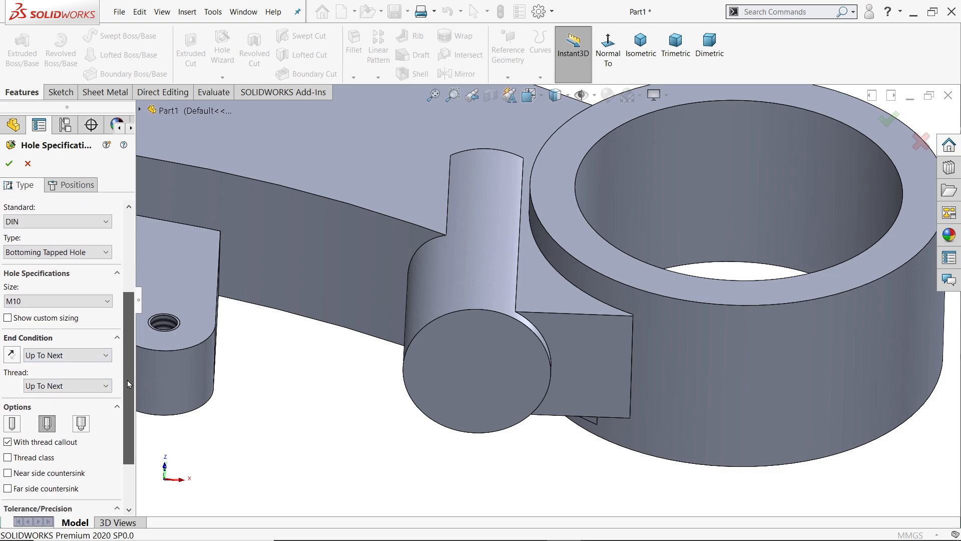
{"action": "left_click", "coordinate": [59, 343]}
{"action": "left_click", "coordinate": [50, 356]}
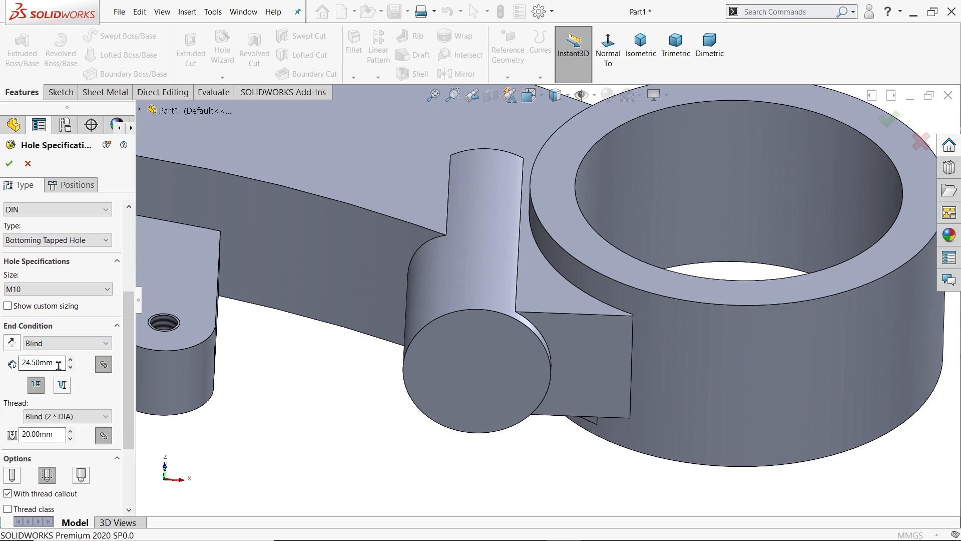
{"action": "type", "text": "4"}
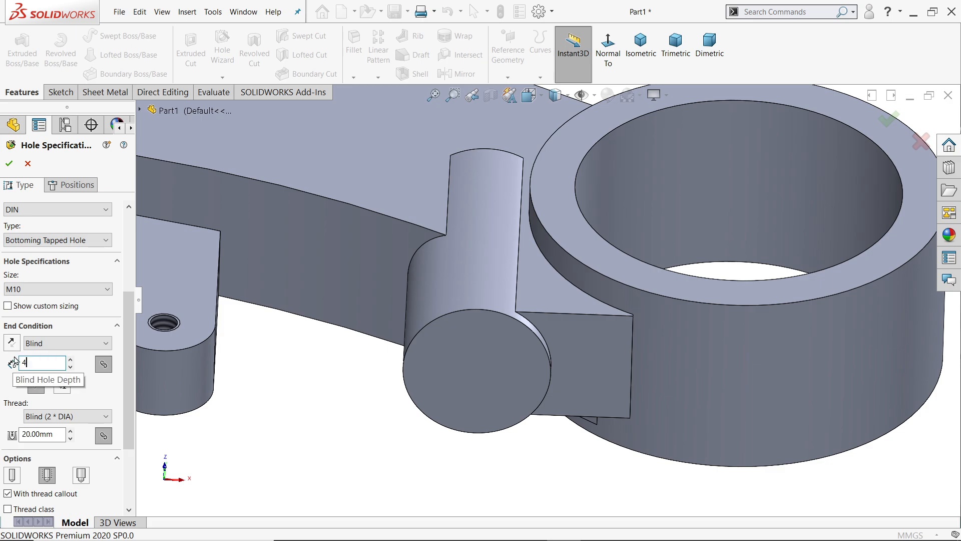
{"action": "type", "text": "5"}
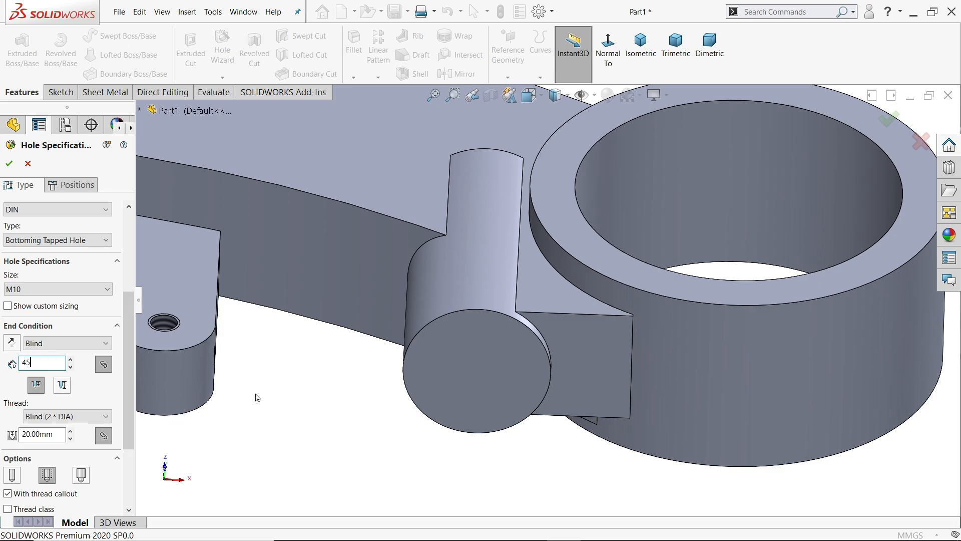
{"action": "key", "text": "Return"}
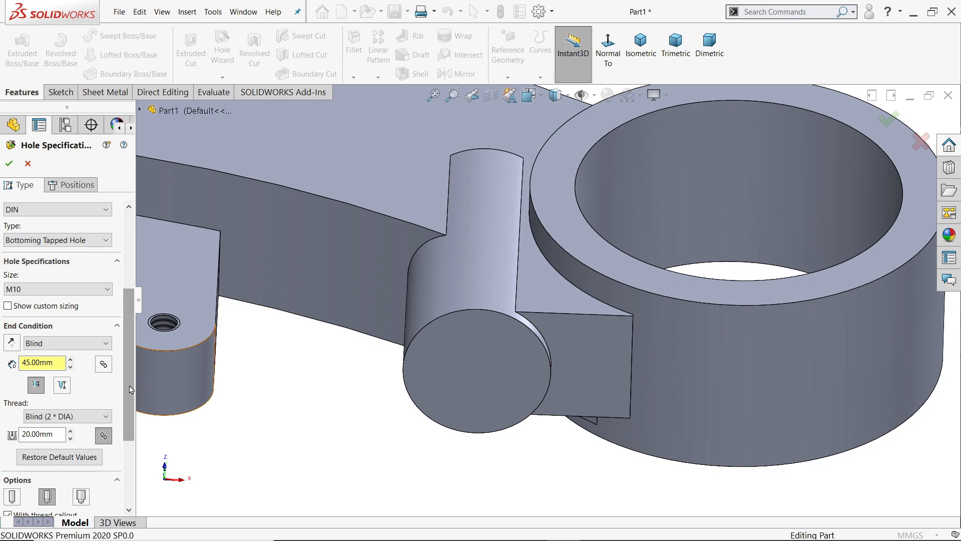
- Set the tapped hole's thread depth to 45 mm and begin defining the hole's position
{"action": "scroll", "coordinate": [70, 408], "scroll_direction": "down", "scroll_amount": 2}
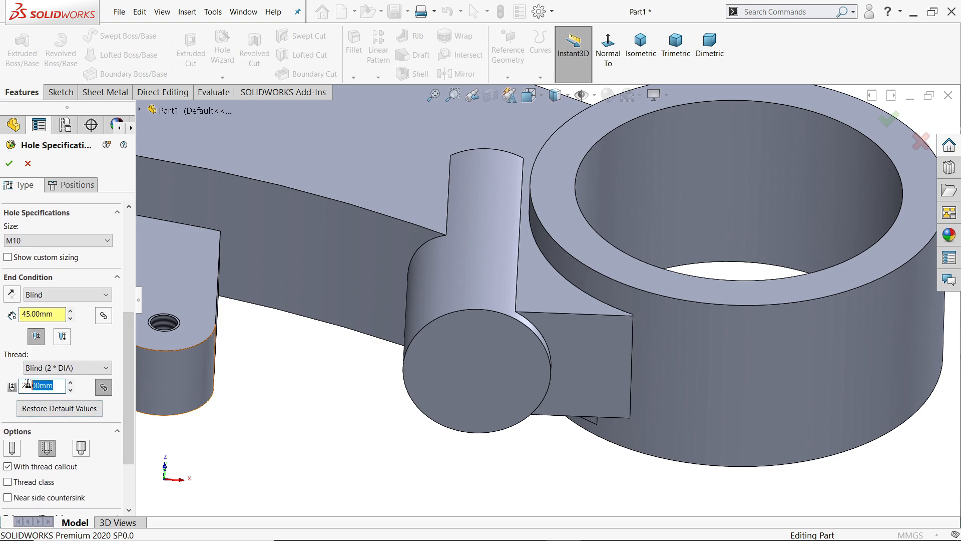
{"action": "type", "text": "45"}
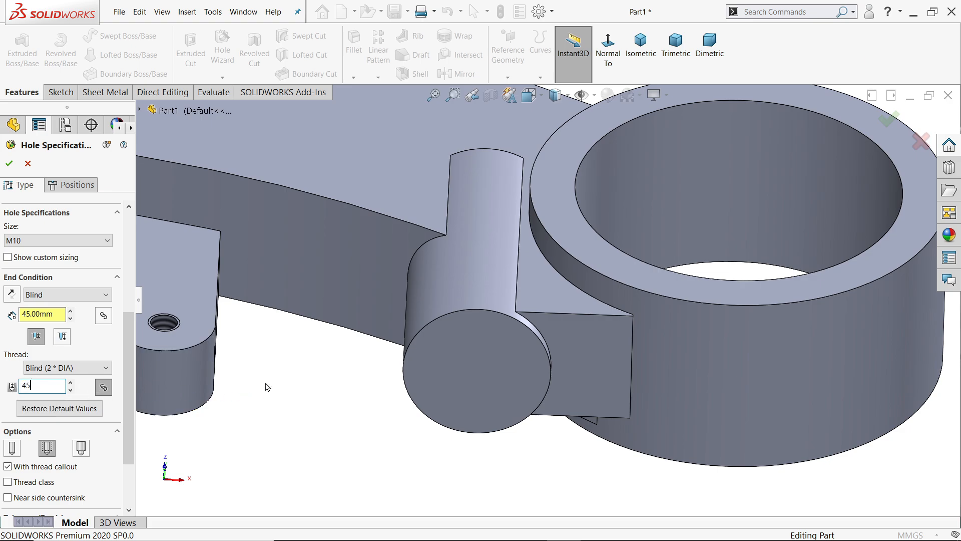
{"action": "key", "text": "Return"}
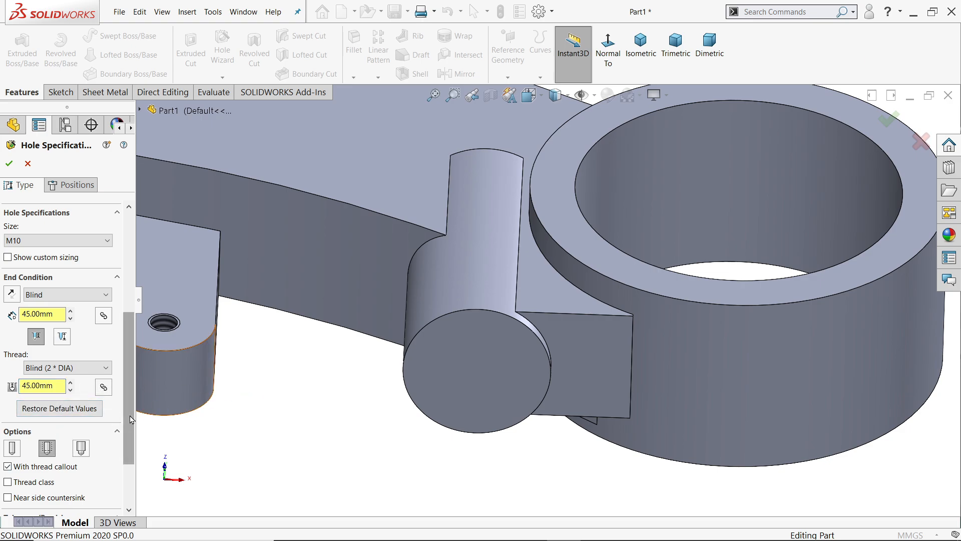
{"action": "mouse_move", "coordinate": [125, 420]}
{"action": "left_mouse_down"}
{"action": "mouse_move", "coordinate": [126, 440]}
{"action": "mouse_move", "coordinate": [125, 402]}
{"action": "left_mouse_up"}
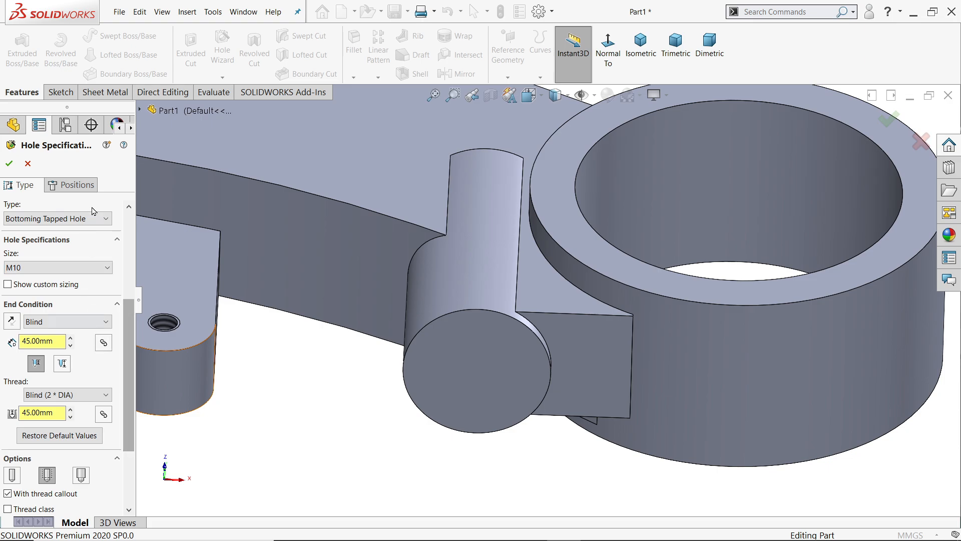
{"action": "left_click", "coordinate": [73, 185]}
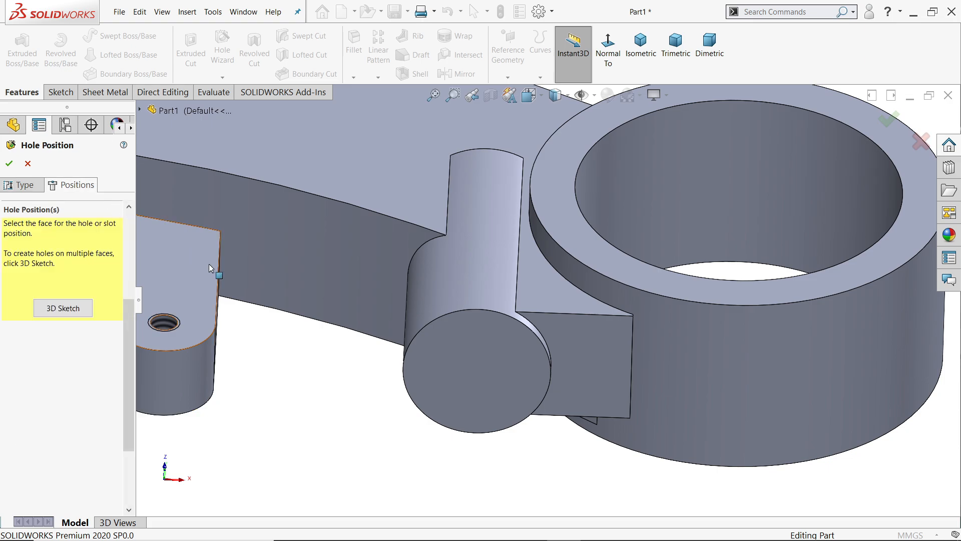
- Position the M10 tapped hole at the centre of the cylindrical boss's circular end face and create it
{"action": "left_click", "coordinate": [494, 377]}
{"action": "scroll", "coordinate": [515, 321], "scroll_direction": "up", "scroll_amount": 8}
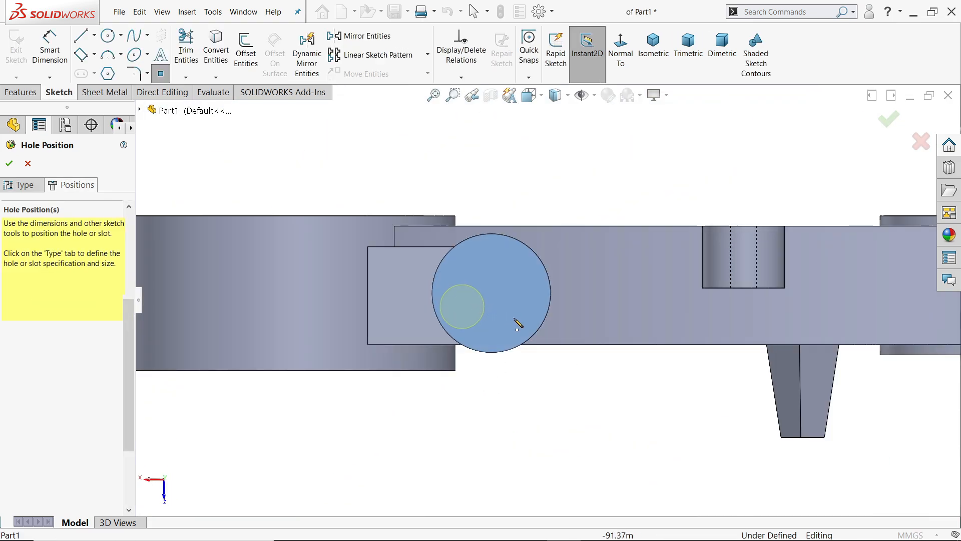
{"action": "left_click", "coordinate": [491, 293]}
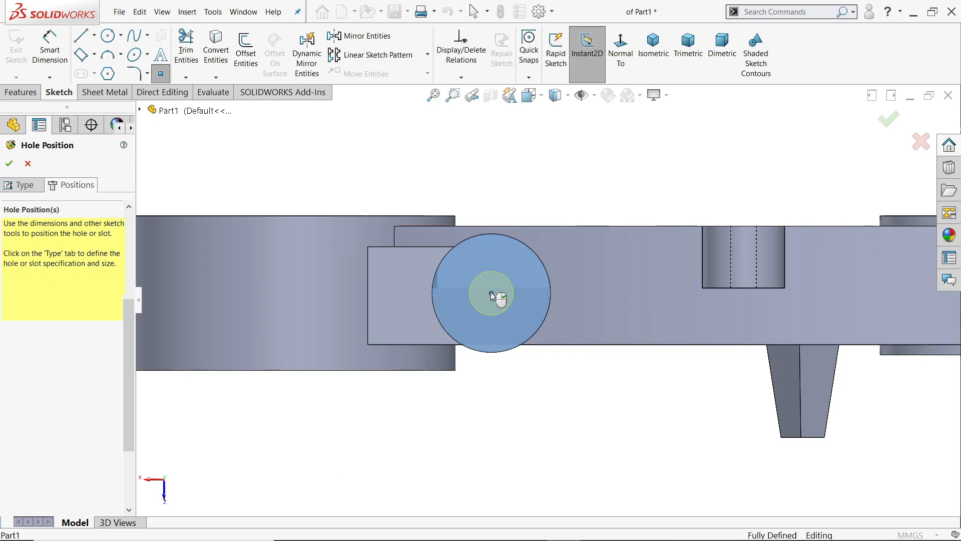
{"action": "right_click", "coordinate": [557, 181]}
{"action": "left_click", "coordinate": [594, 190]}
{"action": "middle_click_drag", "start_coordinate": [597, 227], "coordinate": [576, 396]}
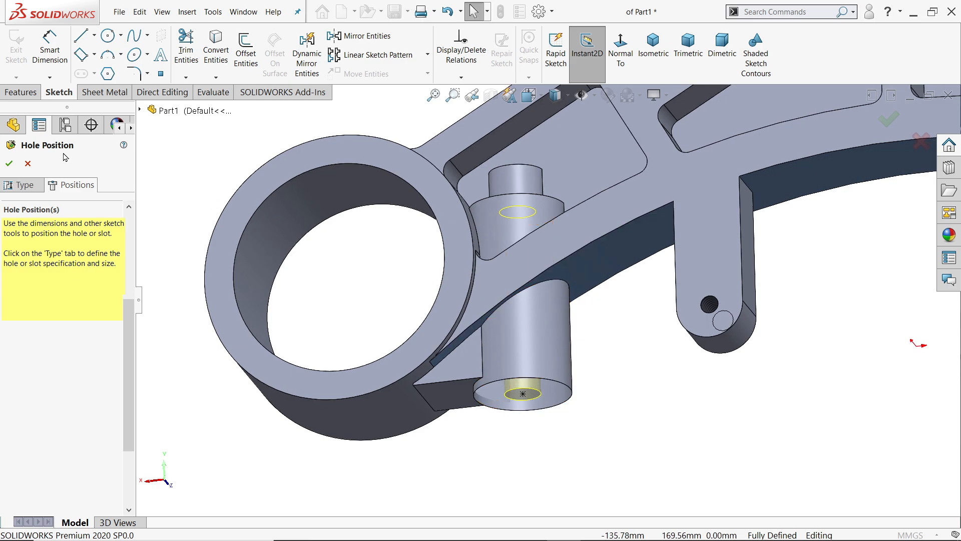
{"action": "left_click", "coordinate": [8, 168]}
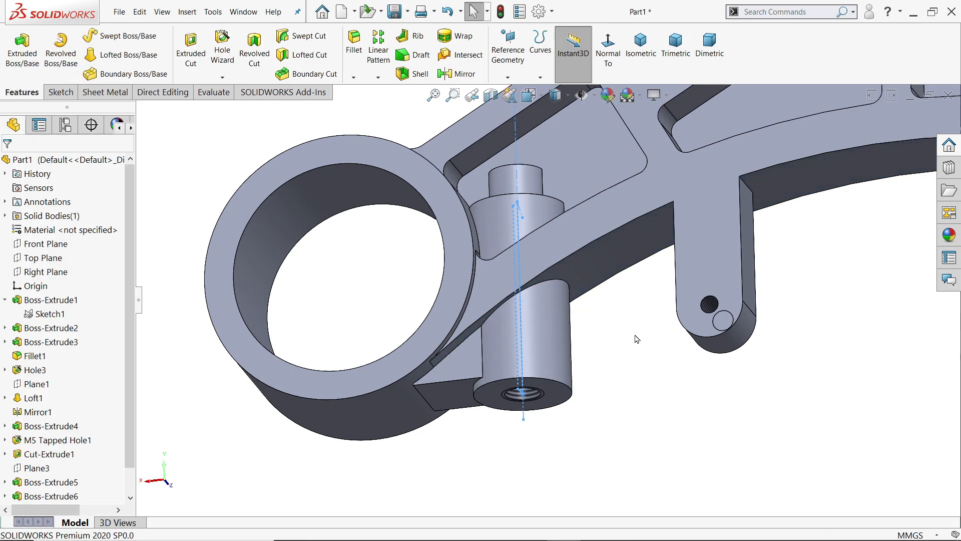
- Switch to the reference drawing in Photos and examine the front view's dimensions for the end rings, side bosses and overall width
{"action": "mouse_move", "coordinate": [612, 348]}
{"action": "middle_mouse_down"}
{"action": "mouse_move", "coordinate": [616, 165]}
{"action": "mouse_move", "coordinate": [605, 324]}
{"action": "mouse_move", "coordinate": [582, 255]}
{"action": "middle_mouse_up"}
{"action": "scroll", "coordinate": [580, 255], "scroll_direction": "up", "scroll_amount": 1}
{"action": "key", "text": "alt+Tab"}
{"action": "scroll", "coordinate": [289, 384], "scroll_direction": "up", "scroll_amount": 5}
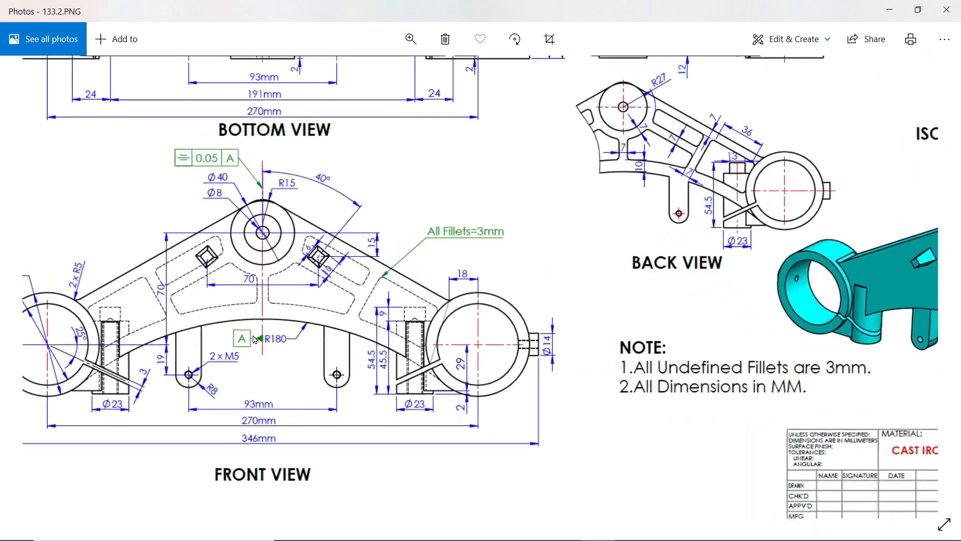
{"action": "left_click_drag", "start_coordinate": [554, 241], "coordinate": [566, 277]}
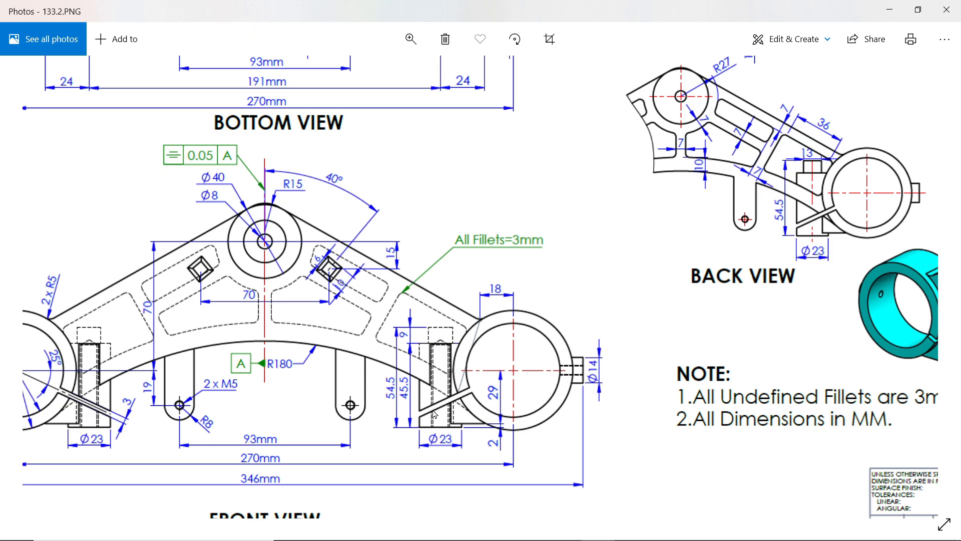
{"action": "scroll", "coordinate": [434, 414], "scroll_direction": "up", "scroll_amount": 4}
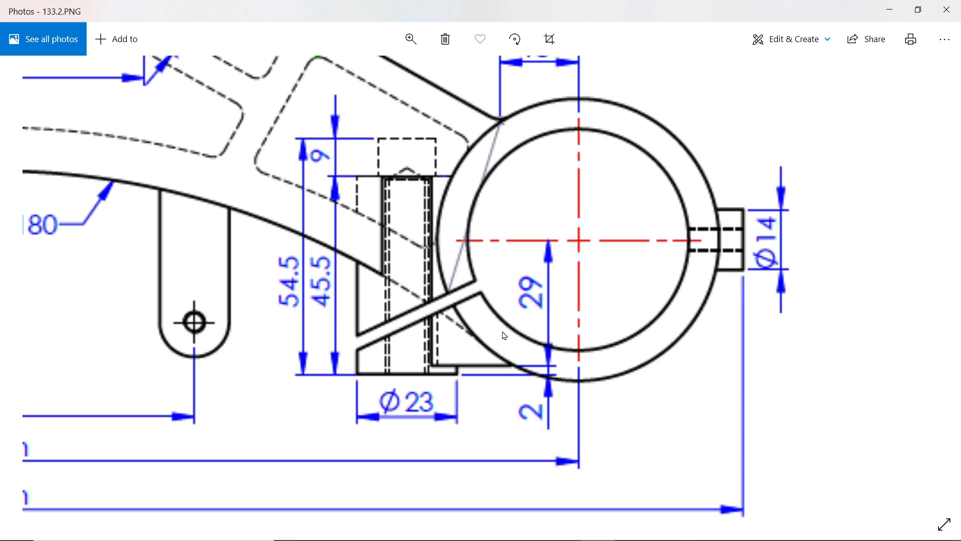
{"action": "scroll", "coordinate": [503, 330], "scroll_direction": "down", "scroll_amount": 3}
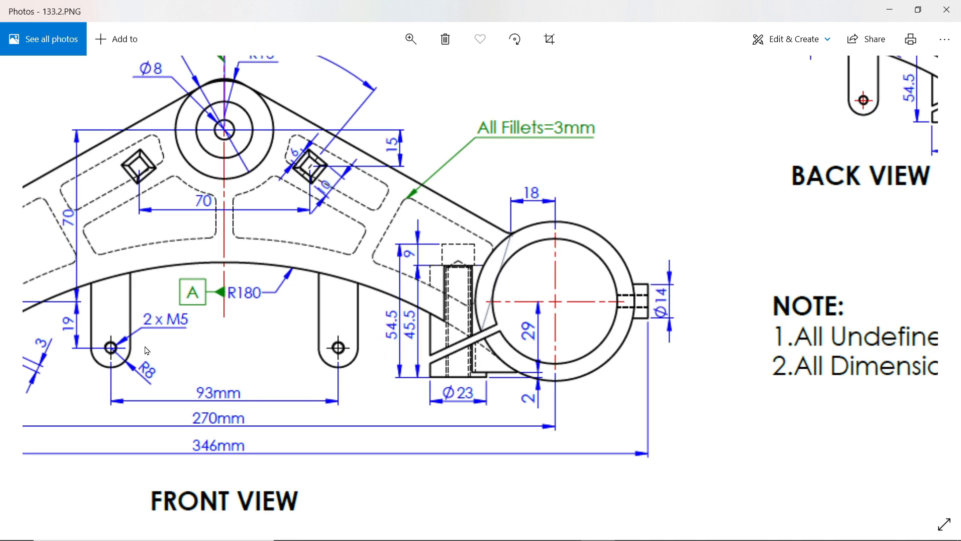
{"action": "left_click_drag", "start_coordinate": [301, 321], "coordinate": [443, 326]}
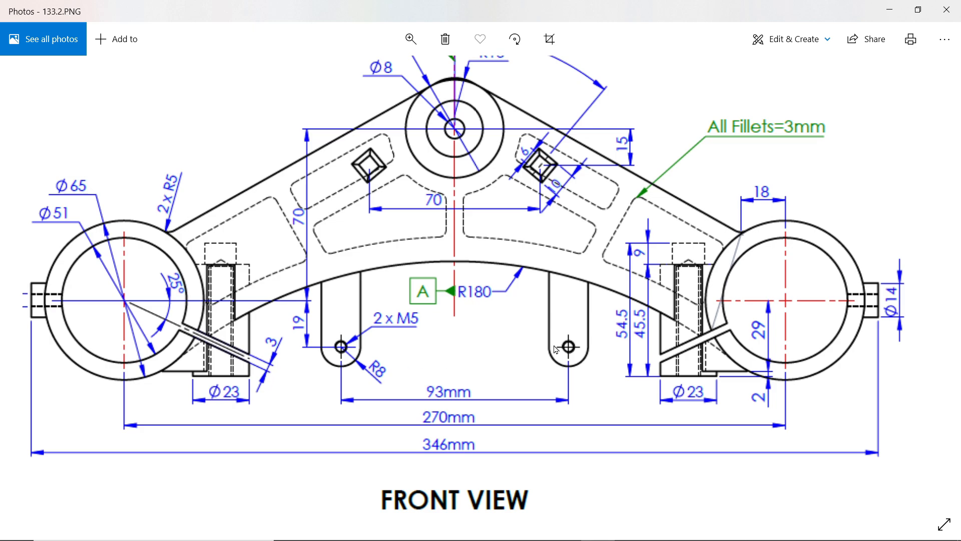
{"action": "left_click_drag", "start_coordinate": [600, 340], "coordinate": [574, 338]}
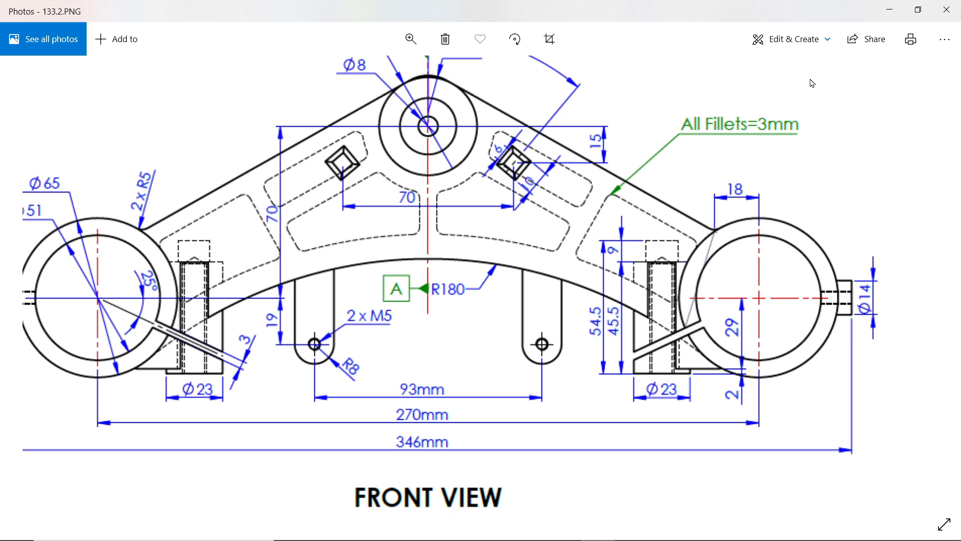
{"action": "left_click", "coordinate": [889, 12]}
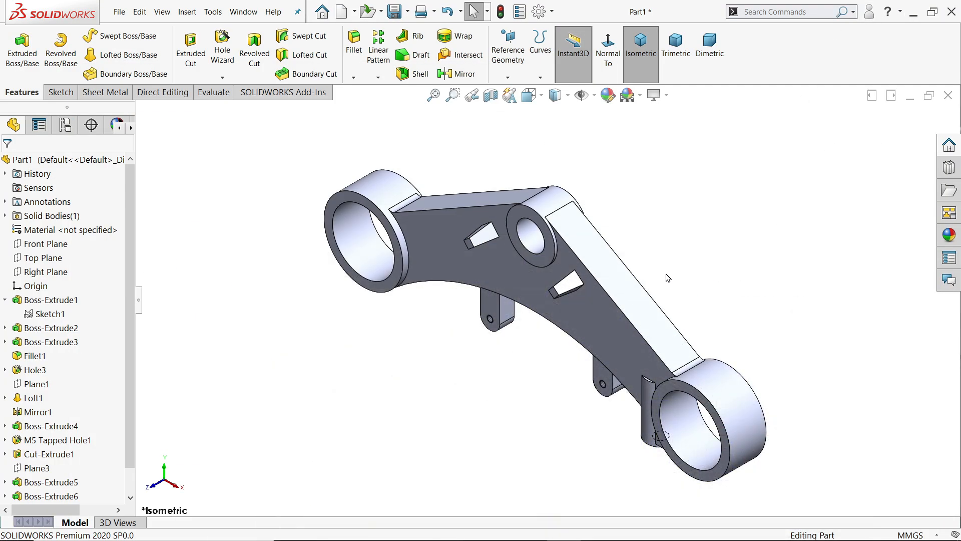
- Create a reference plane offset 346/2 mm from the Right Plane, on the side of the end ring with the M10 boss
{"action": "left_click", "coordinate": [49, 274]}
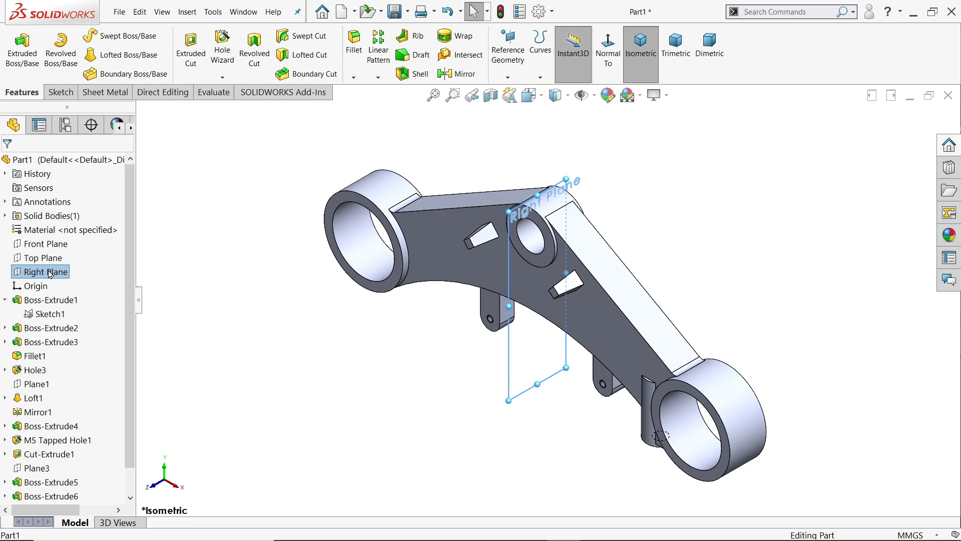
{"action": "left_click", "coordinate": [508, 77]}
{"action": "left_click", "coordinate": [518, 90]}
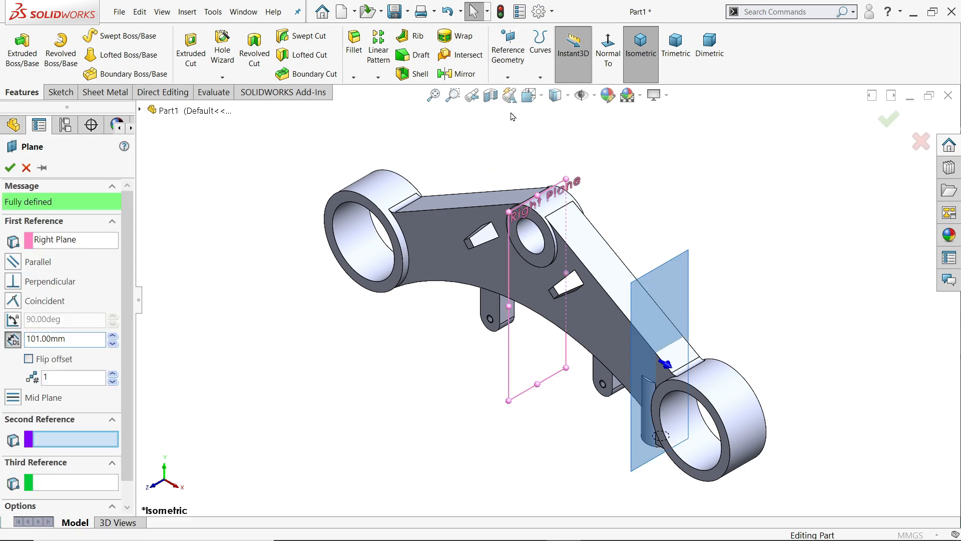
{"action": "left_click", "coordinate": [72, 338]}
{"action": "left_click_drag", "start_coordinate": [73, 337], "coordinate": [20, 338]}
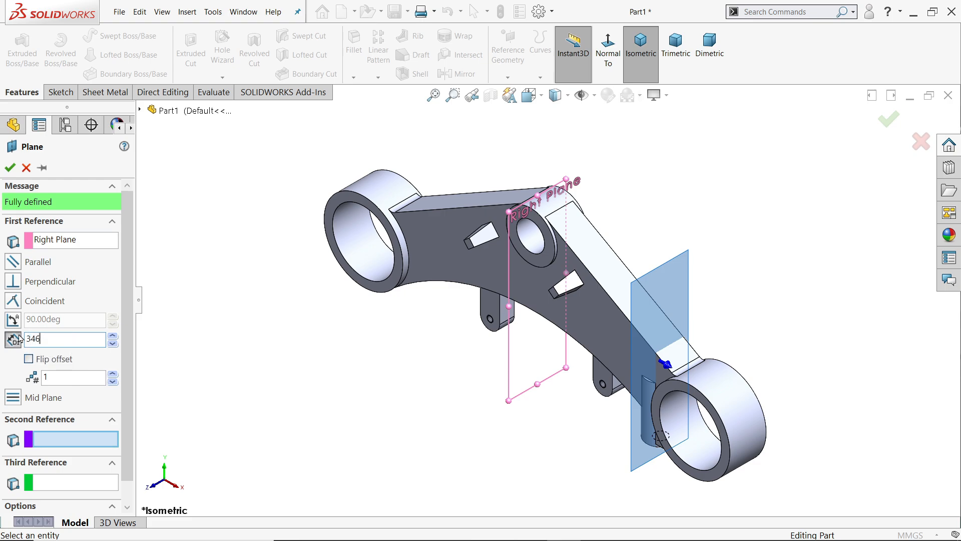
{"action": "left_click", "coordinate": [239, 314]}
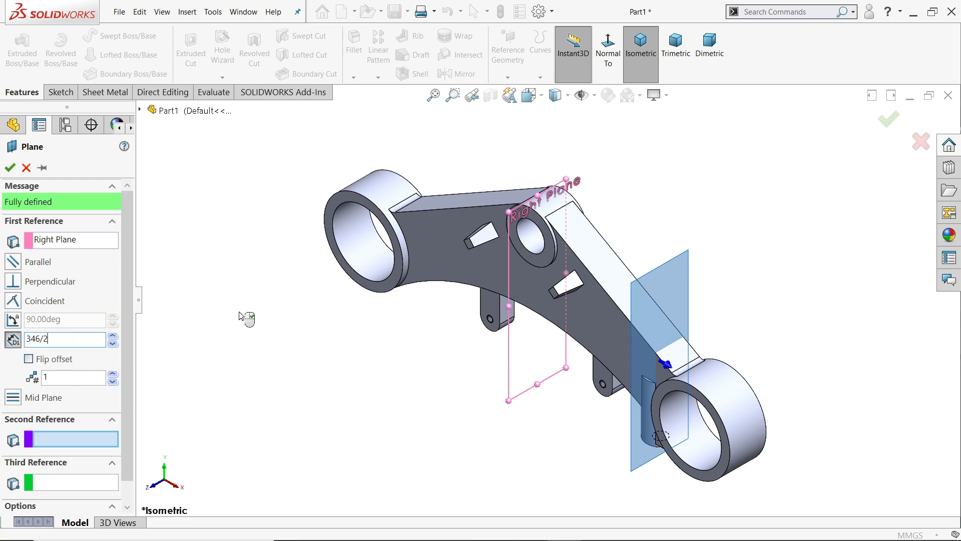
{"action": "scroll", "coordinate": [788, 413], "scroll_direction": "up", "scroll_amount": 1}
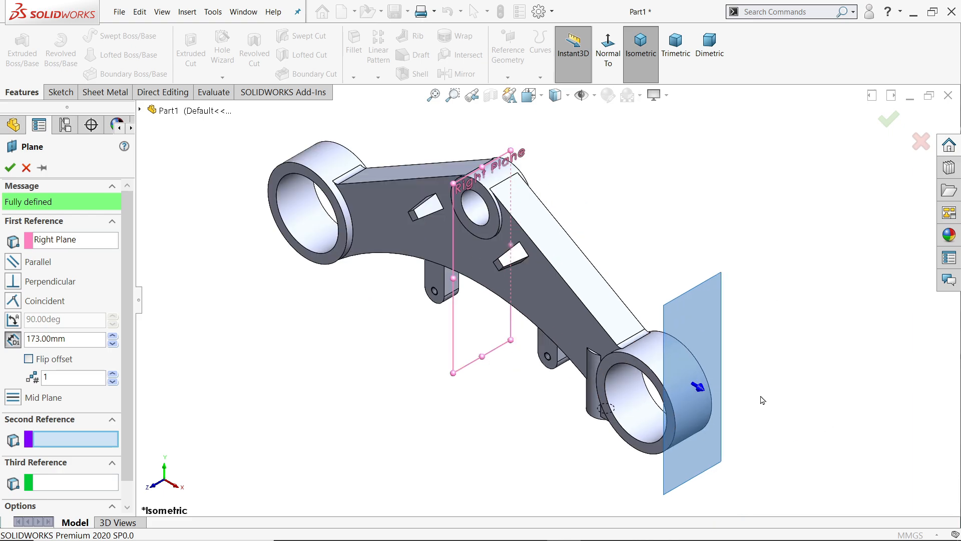
{"action": "mouse_move", "coordinate": [762, 398]}
{"action": "middle_mouse_down"}
{"action": "mouse_move", "coordinate": [800, 377]}
{"action": "mouse_move", "coordinate": [746, 396]}
{"action": "middle_mouse_up"}
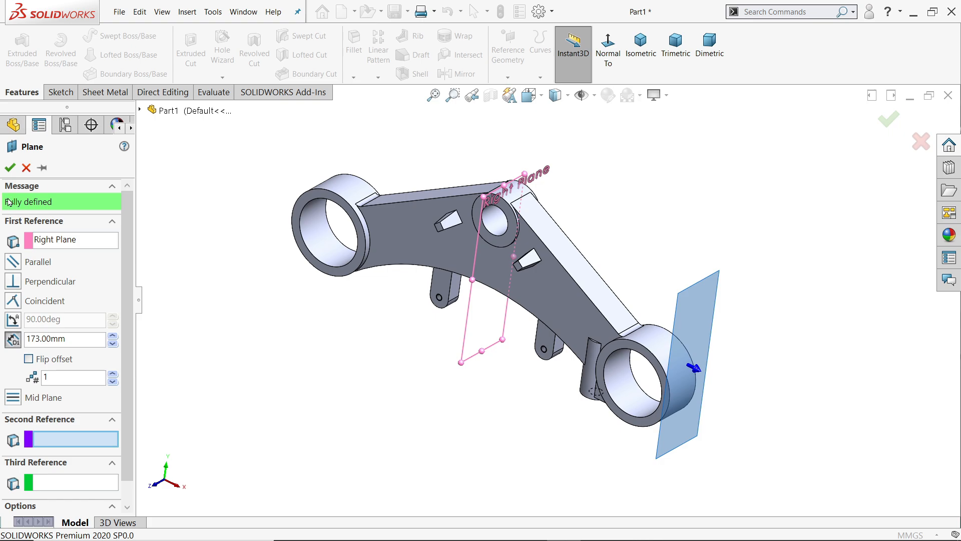
{"action": "left_click", "coordinate": [10, 168]}
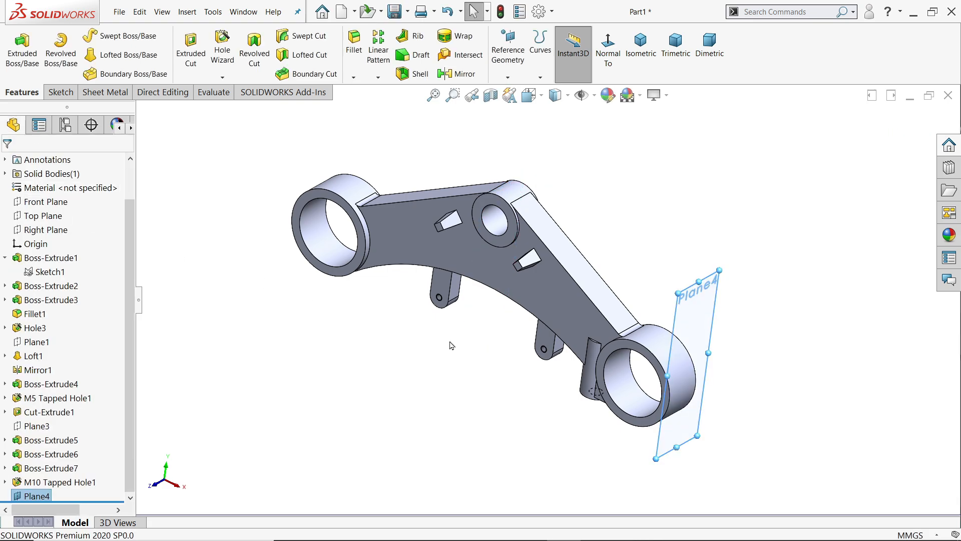
- Sketch a 14 mm diameter circle on the new offset plane, over the end ring
{"action": "left_click", "coordinate": [59, 92]}
{"action": "left_click", "coordinate": [16, 45]}
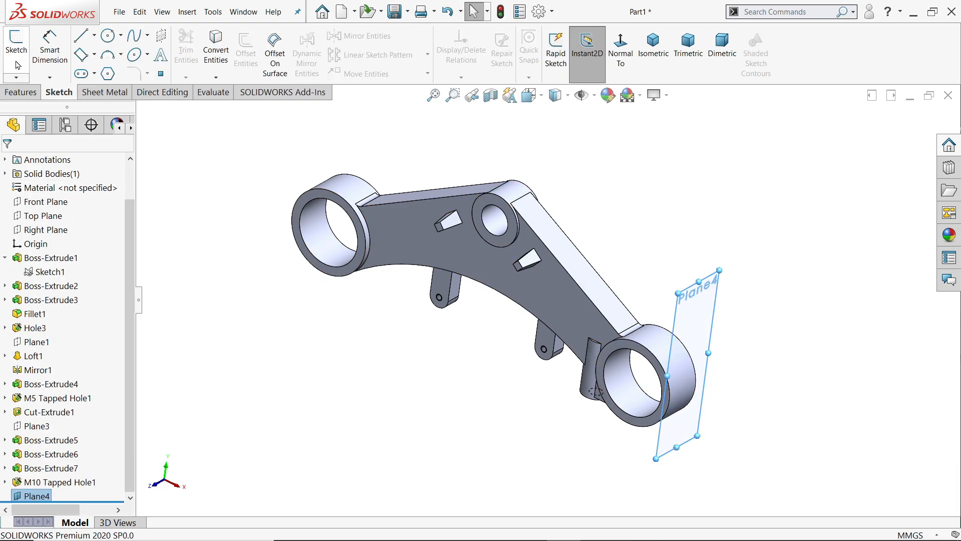
{"action": "left_click", "coordinate": [107, 36]}
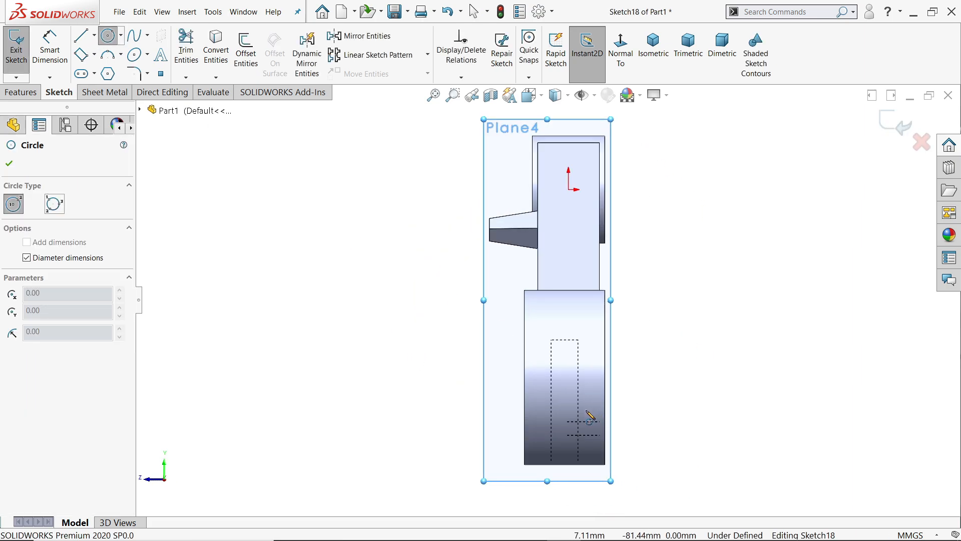
{"action": "scroll", "coordinate": [590, 417], "scroll_direction": "down", "scroll_amount": 3}
{"action": "left_click", "coordinate": [540, 328]}
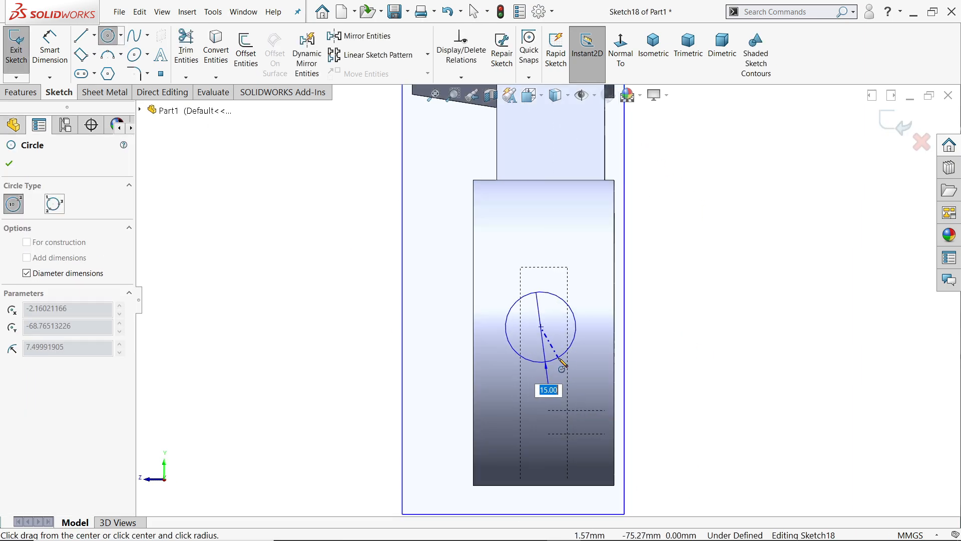
{"action": "key", "text": "Return"}
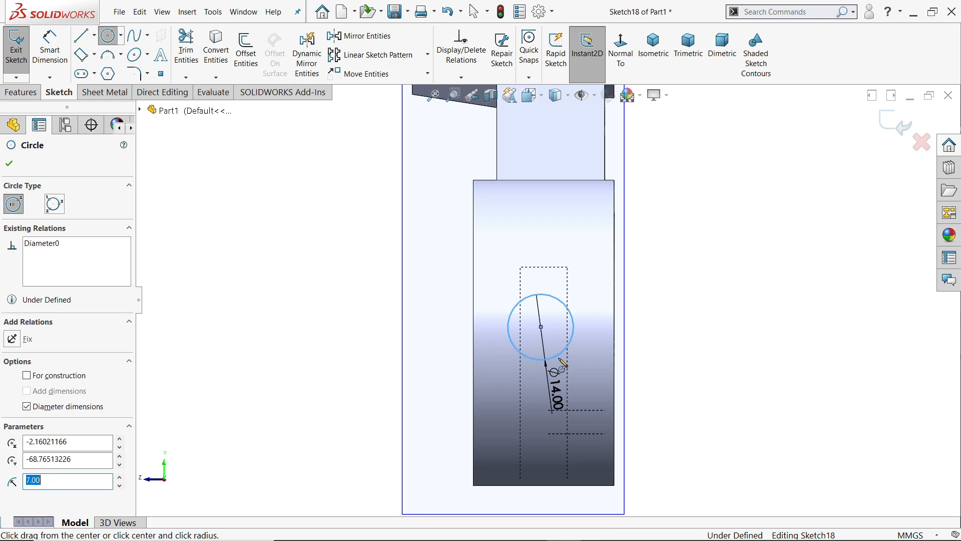
{"action": "left_click", "coordinate": [10, 166]}
- Dimension the circle's centre 15 mm from the ring's front edge
{"action": "scroll", "coordinate": [412, 197], "scroll_direction": "up", "scroll_amount": 2}
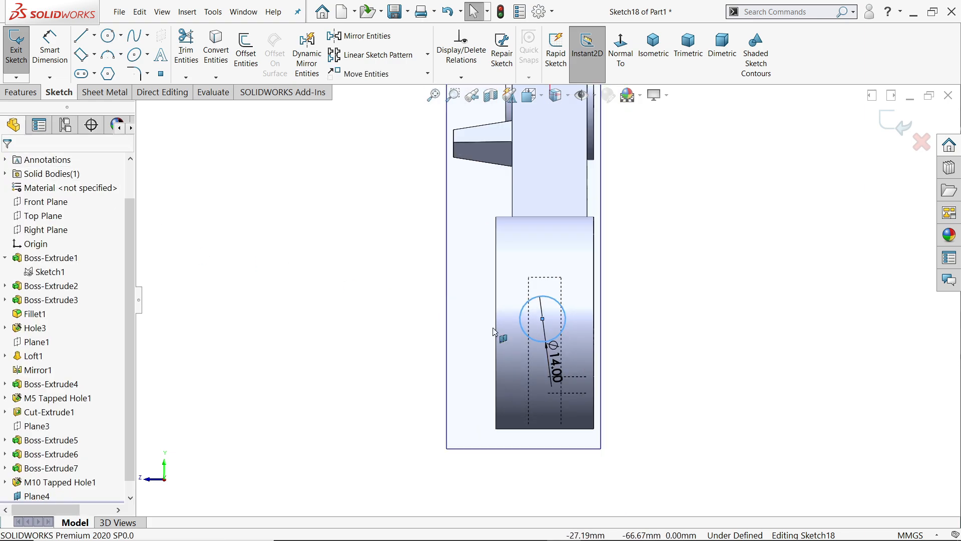
{"action": "left_click", "coordinate": [50, 53]}
{"action": "scroll", "coordinate": [515, 320], "scroll_direction": "down", "scroll_amount": 2}
{"action": "left_click", "coordinate": [524, 296]}
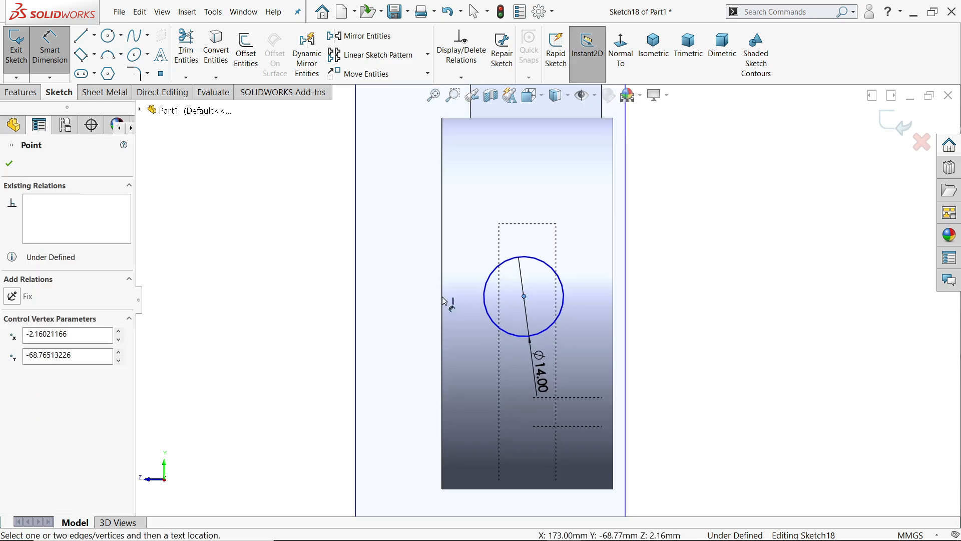
{"action": "left_click", "coordinate": [442, 303]}
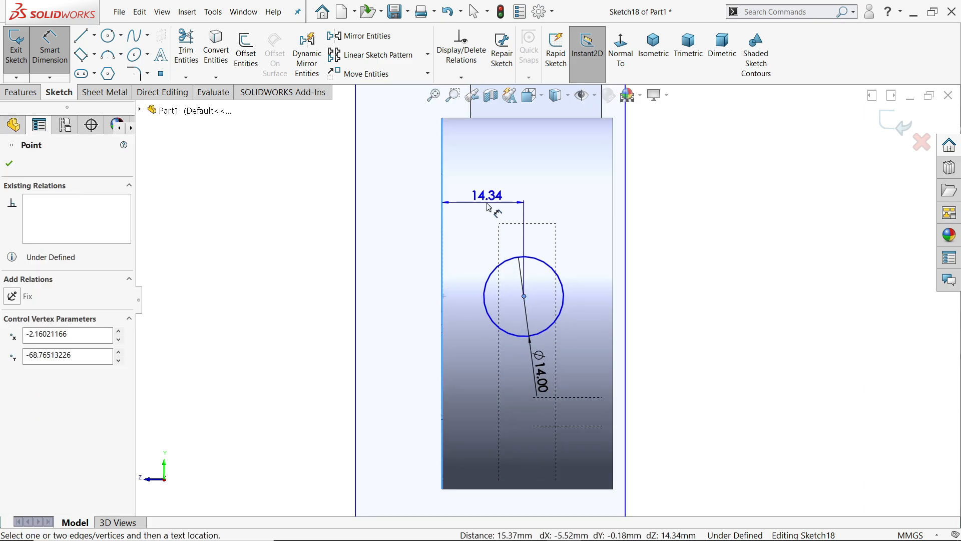
{"action": "left_click", "coordinate": [489, 200]}
{"action": "type", "text": "15"}
{"action": "key", "text": "Return"}
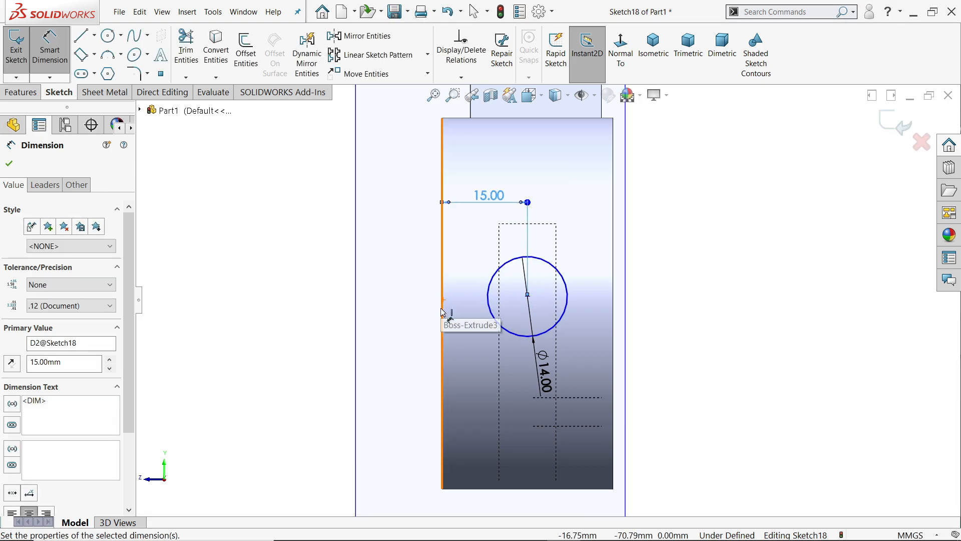
{"action": "right_click", "coordinate": [247, 216]}
{"action": "left_click", "coordinate": [275, 250]}
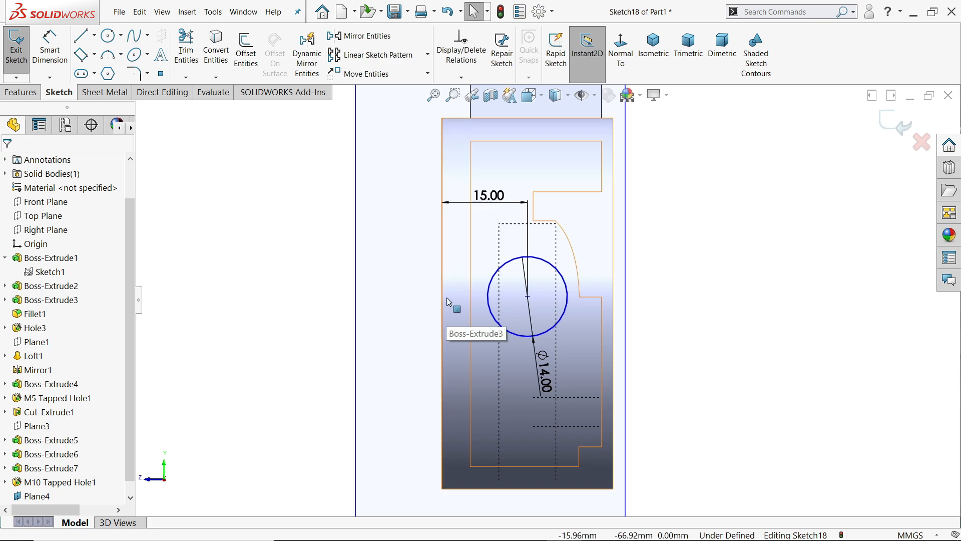
- Draw a centerline from the midpoint of the ring's rear edge to the circle's centre and make it horizontal
{"action": "left_click", "coordinate": [94, 36]}
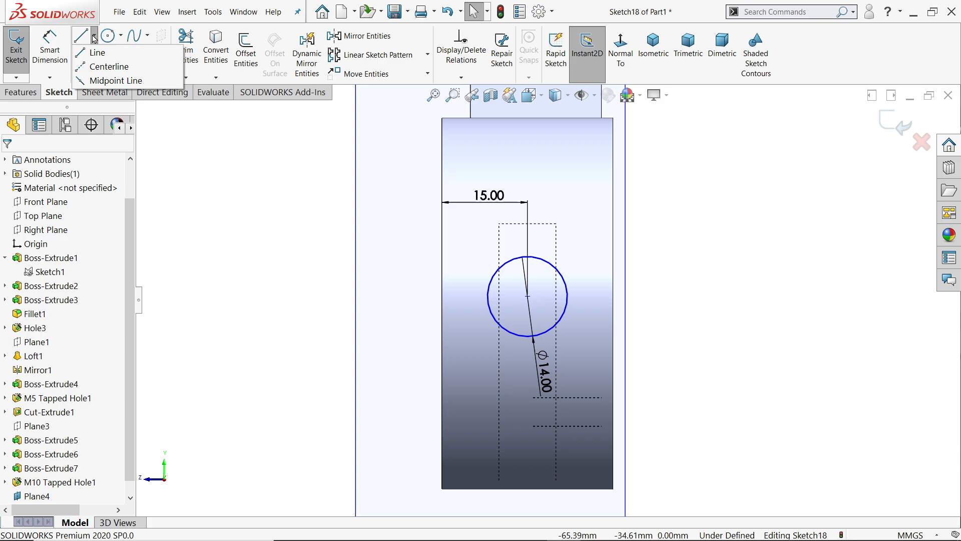
{"action": "left_click", "coordinate": [102, 67]}
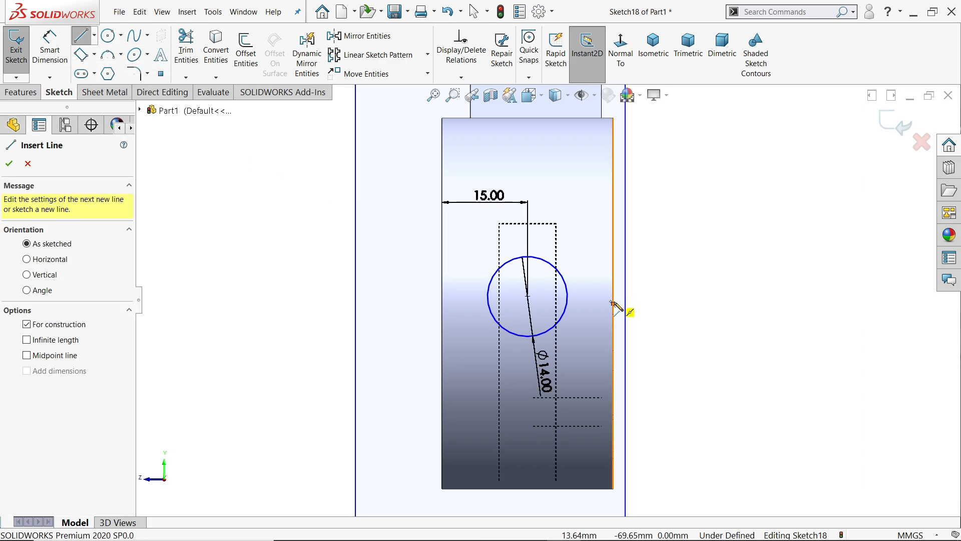
{"action": "left_click", "coordinate": [613, 305]}
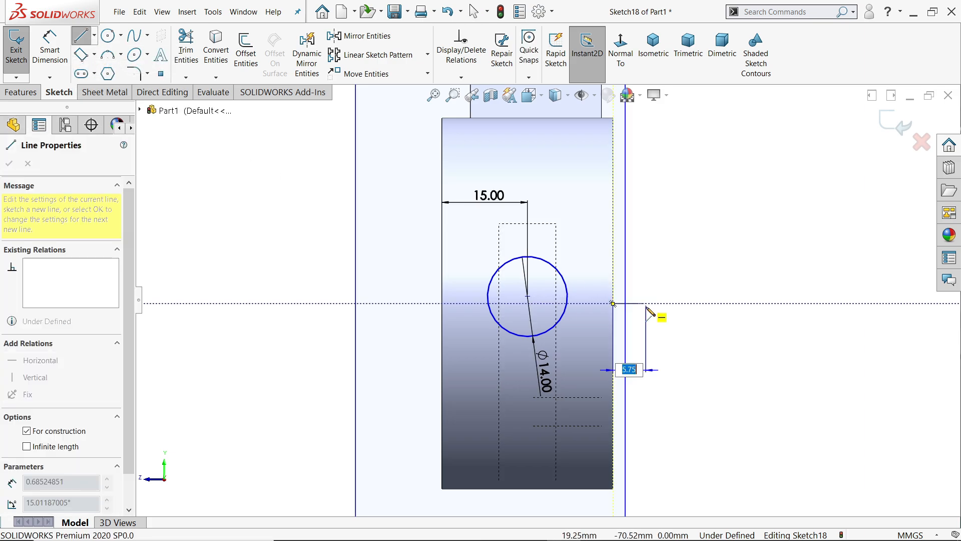
{"action": "left_click", "coordinate": [527, 296]}
{"action": "right_click", "coordinate": [586, 204]}
{"action": "left_click", "coordinate": [608, 249]}
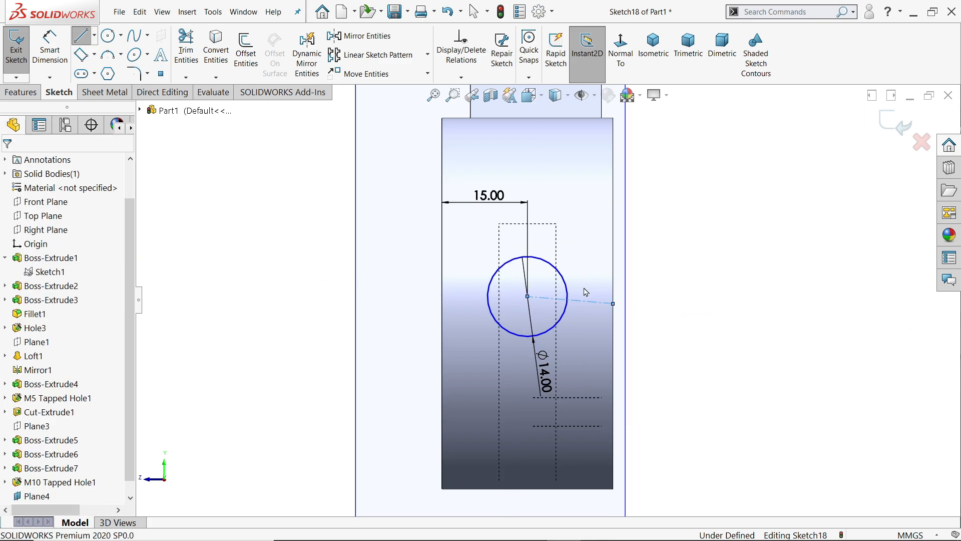
{"action": "left_click", "coordinate": [579, 303]}
{"action": "left_click", "coordinate": [607, 257]}
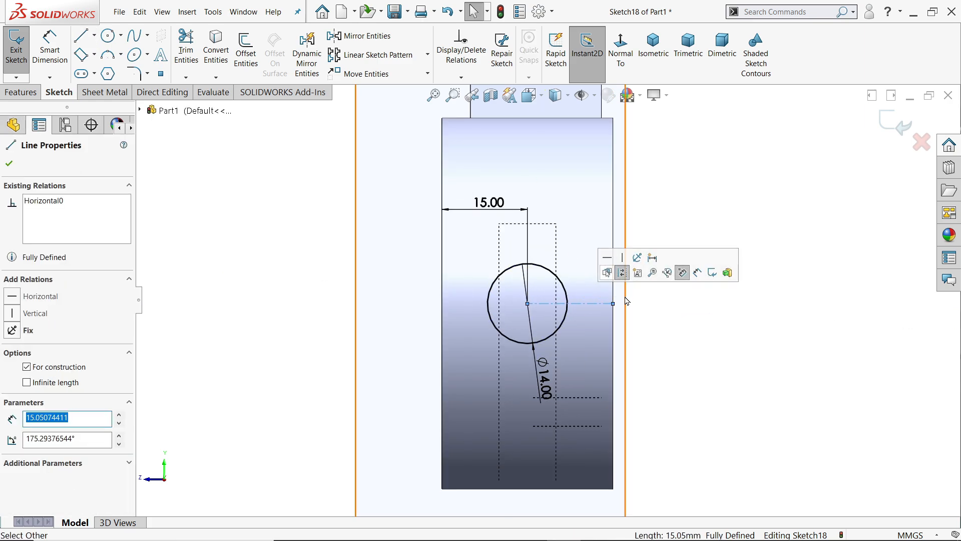
- Extrude the 14 mm circle as a boss in the reversed direction, Up To Next, so it meets the end ring
{"action": "left_click", "coordinate": [653, 50]}
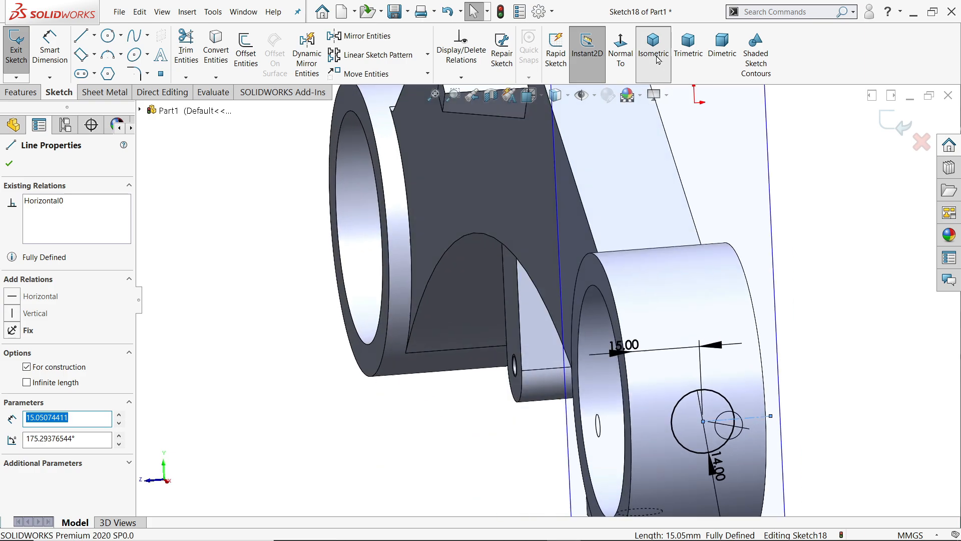
{"action": "scroll", "coordinate": [693, 410], "scroll_direction": "up", "scroll_amount": 8}
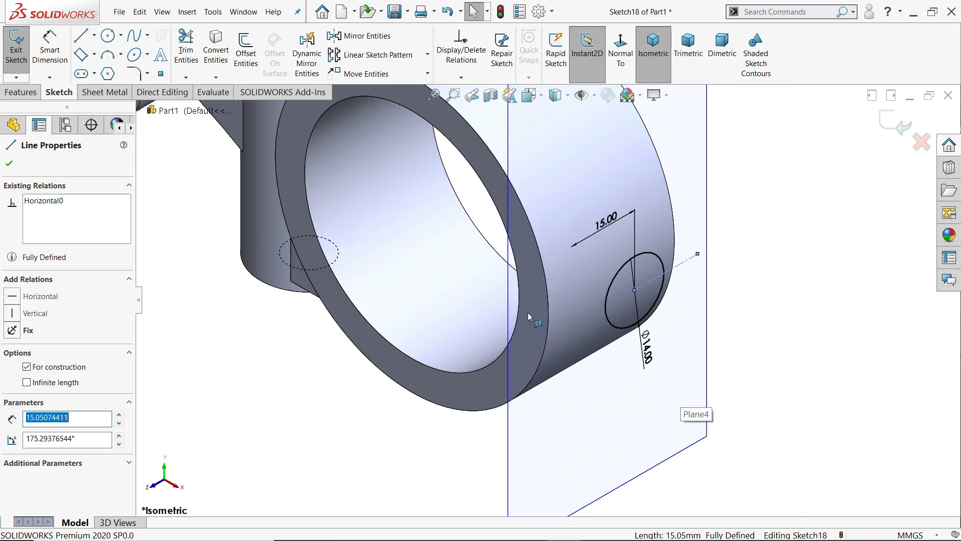
{"action": "left_click", "coordinate": [20, 92]}
{"action": "left_click", "coordinate": [31, 64]}
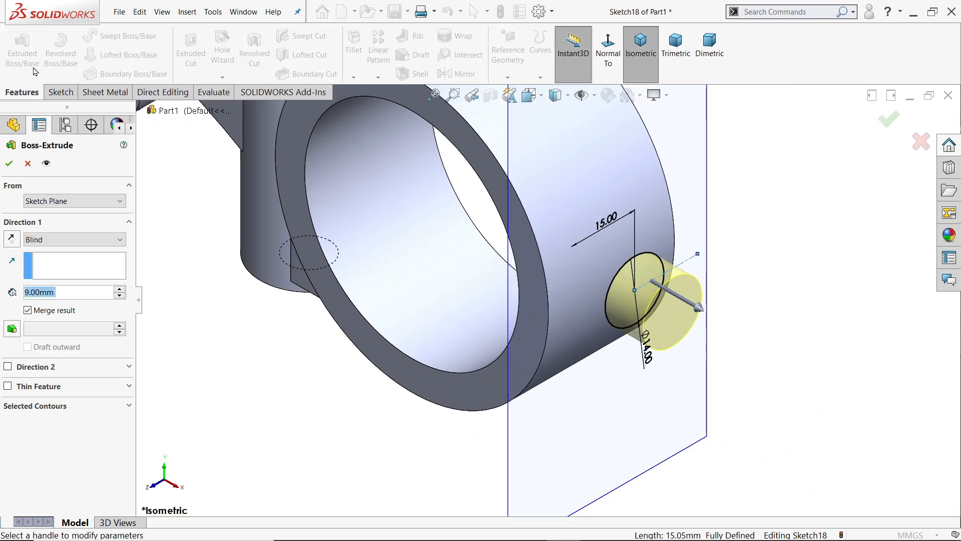
{"action": "left_click", "coordinate": [31, 240]}
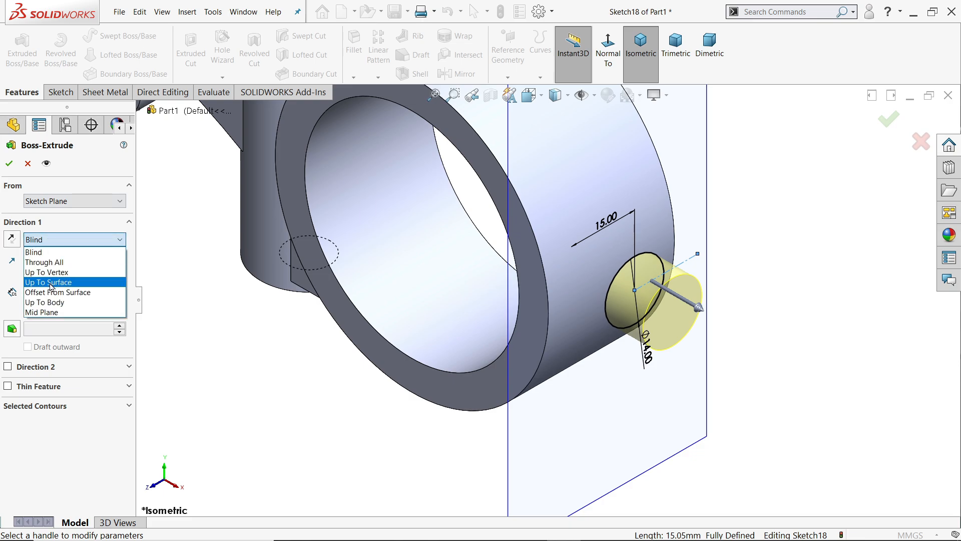
{"action": "left_click", "coordinate": [12, 240]}
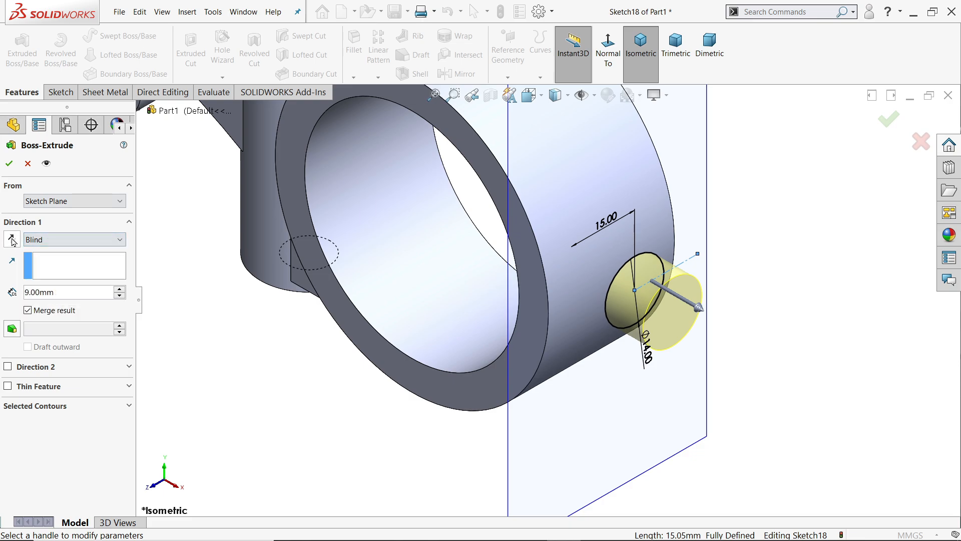
{"action": "left_click", "coordinate": [12, 241]}
{"action": "left_click", "coordinate": [50, 240]}
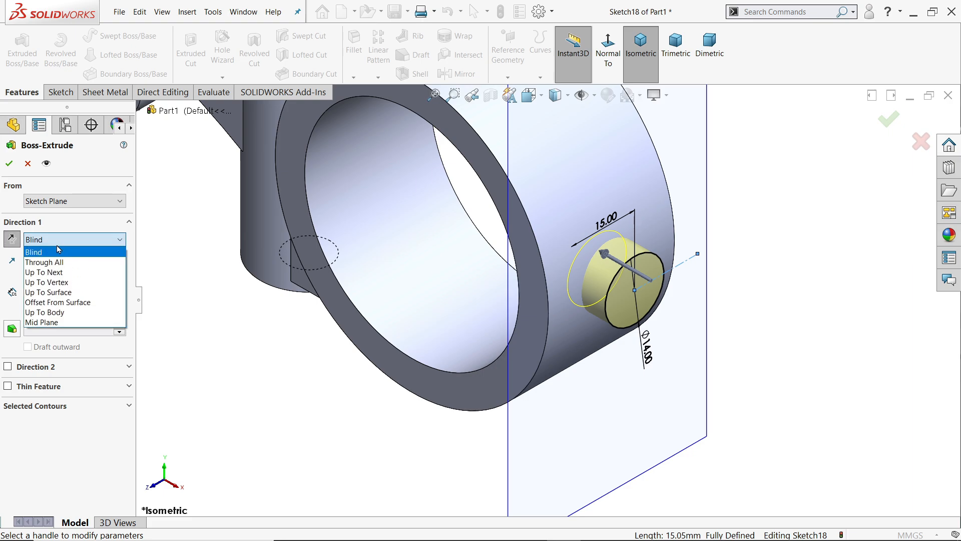
{"action": "left_click", "coordinate": [50, 271]}
{"action": "scroll", "coordinate": [579, 293], "scroll_direction": "down", "scroll_amount": 2}
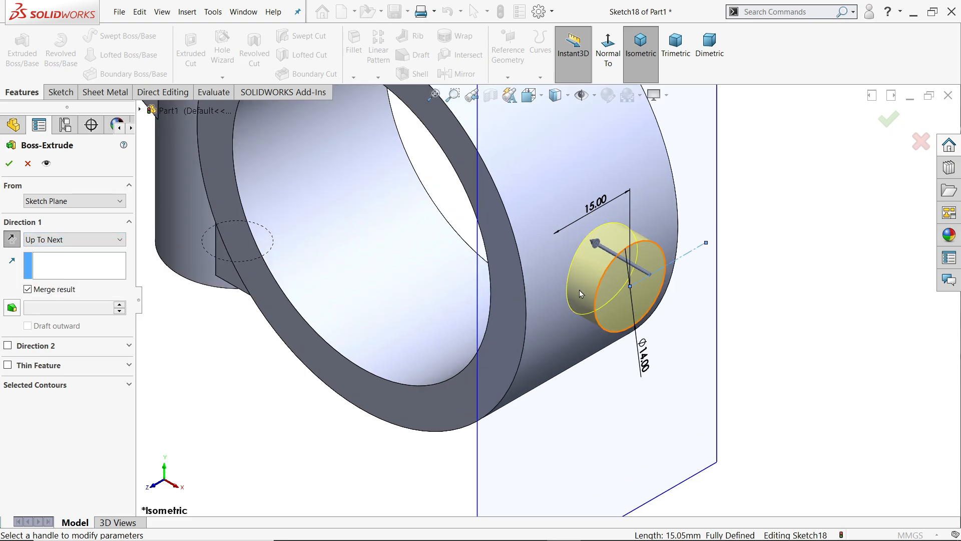
{"action": "left_click", "coordinate": [9, 163]}
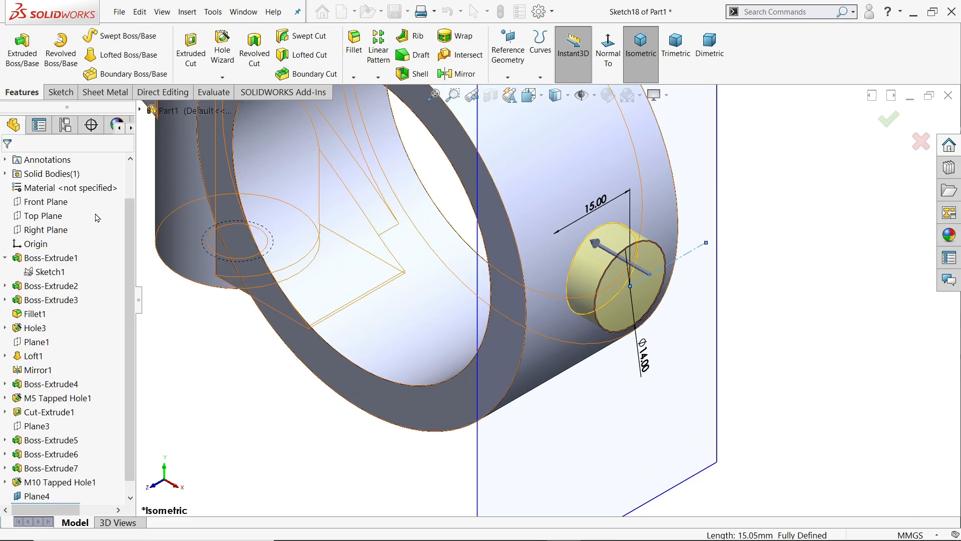
- Hide the offset reference plane beside the end ring
{"action": "middle_click_drag", "start_coordinate": [703, 322], "coordinate": [719, 298]}
{"action": "left_click", "coordinate": [617, 346]}
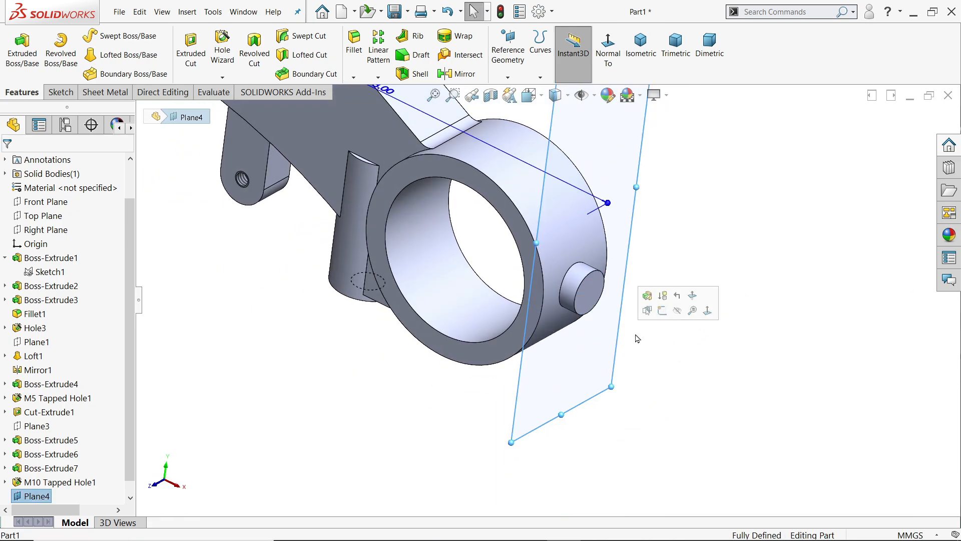
{"action": "left_click", "coordinate": [677, 313]}
- Set up a DIN bottoming tapped hole in the Hole Wizard with size M5 and end condition Up To Next
{"action": "middle_click_drag", "start_coordinate": [661, 351], "coordinate": [640, 342]}
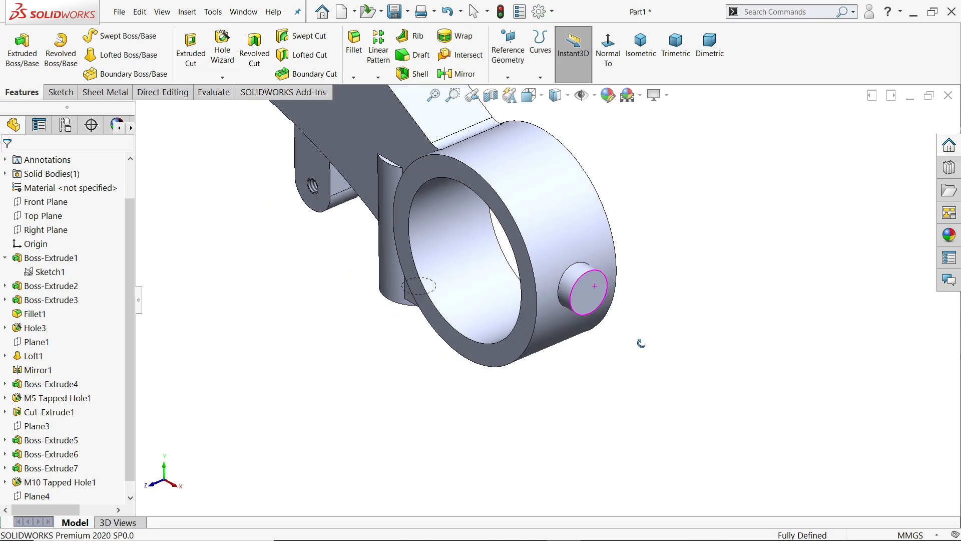
{"action": "left_click", "coordinate": [223, 55]}
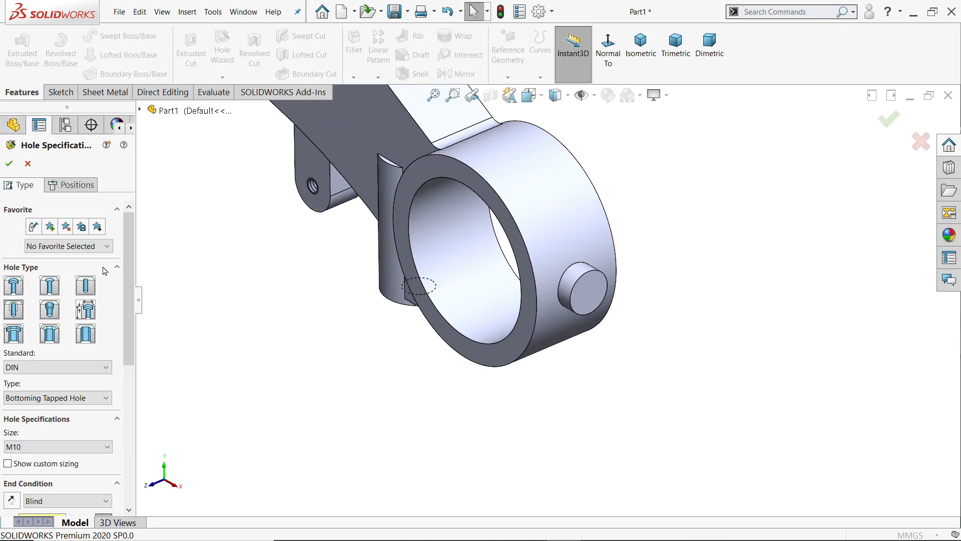
{"action": "scroll", "coordinate": [588, 290], "scroll_direction": "down", "scroll_amount": 5}
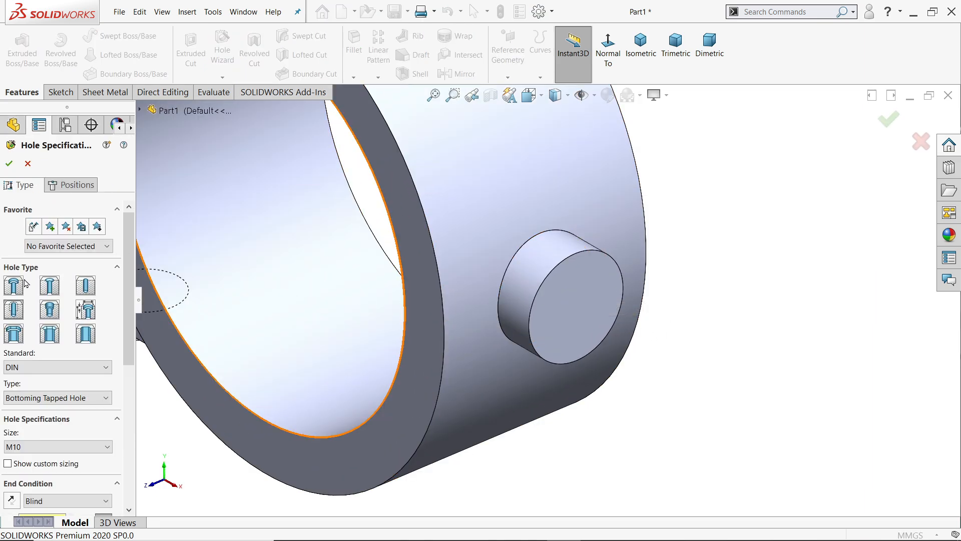
{"action": "left_click", "coordinate": [23, 444]}
{"action": "scroll", "coordinate": [23, 360], "scroll_direction": "up", "scroll_amount": 5}
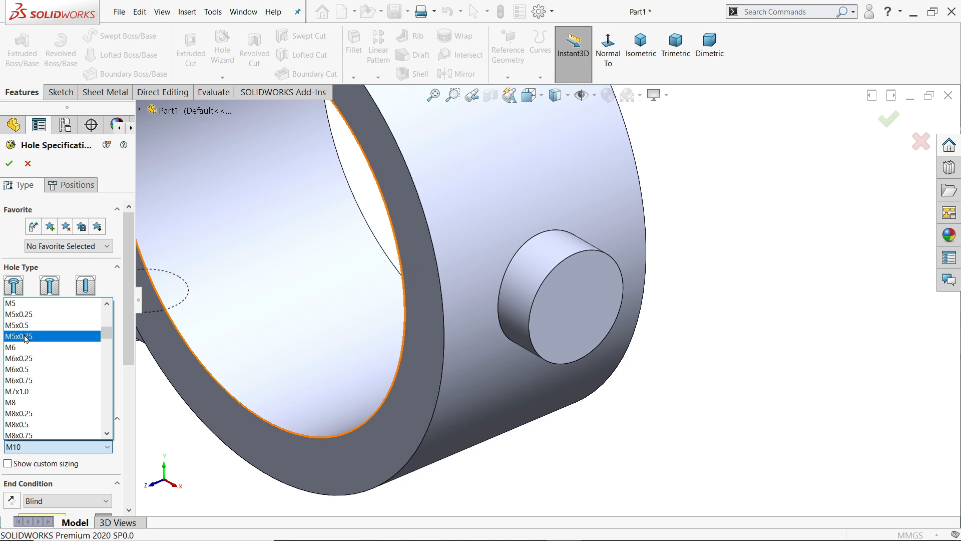
{"action": "left_click", "coordinate": [26, 303]}
{"action": "scroll", "coordinate": [126, 365], "scroll_direction": "down", "scroll_amount": 3}
{"action": "left_click_drag", "start_coordinate": [126, 367], "coordinate": [127, 376]}
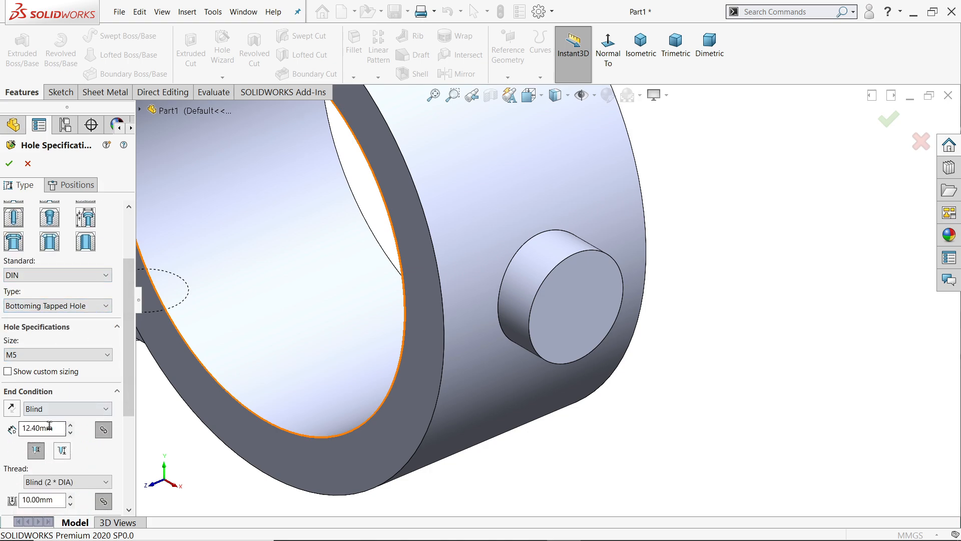
{"action": "scroll", "coordinate": [49, 401], "scroll_direction": "down", "scroll_amount": 3}
{"action": "left_click", "coordinate": [51, 332]}
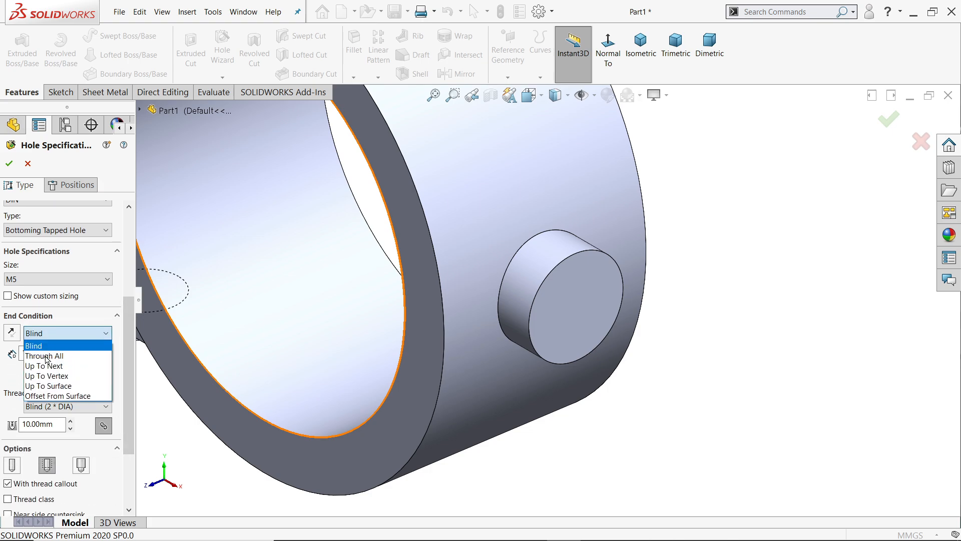
{"action": "left_click", "coordinate": [46, 366]}
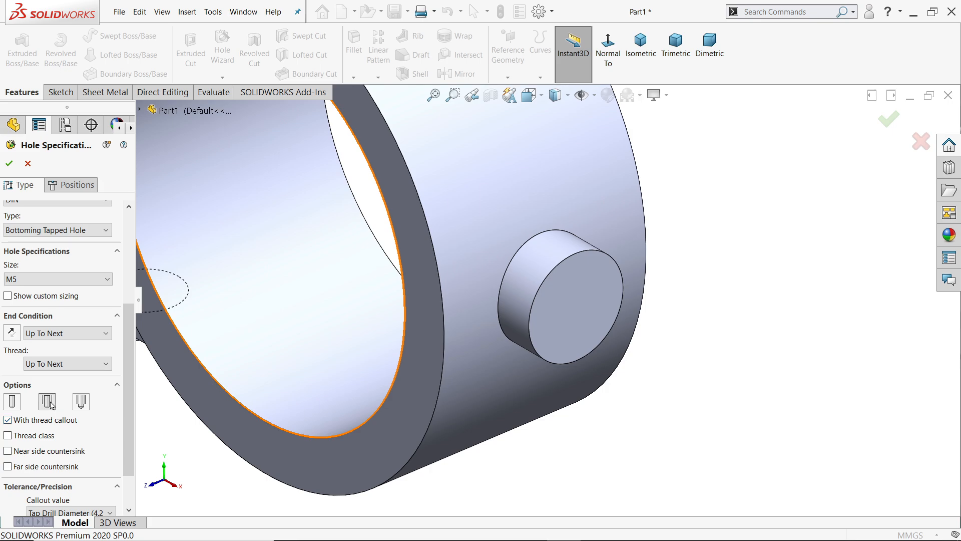
- Place the tapped hole at the centre of the 14 mm side boss's end face and create it
{"action": "left_click", "coordinate": [74, 191]}
{"action": "left_click", "coordinate": [601, 319]}
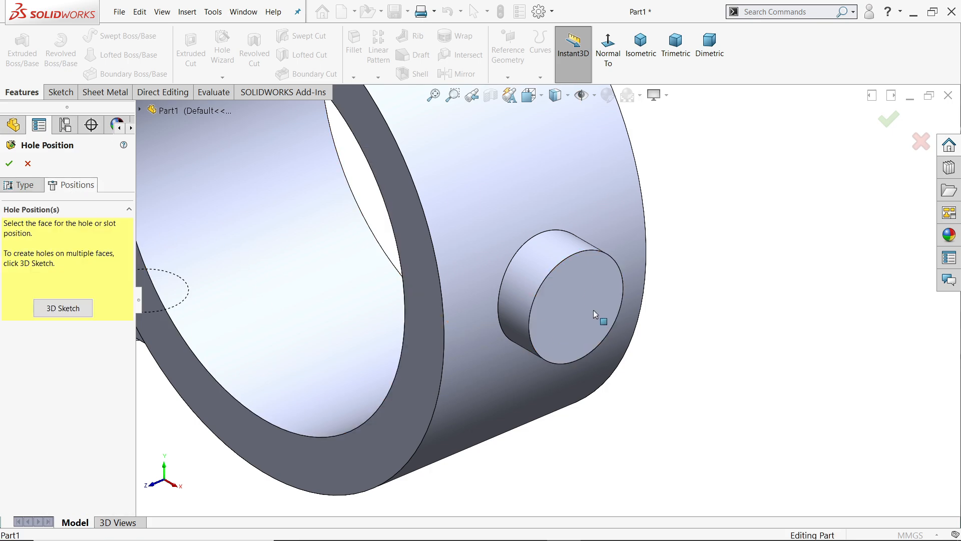
{"action": "scroll", "coordinate": [555, 403], "scroll_direction": "down", "scroll_amount": 5}
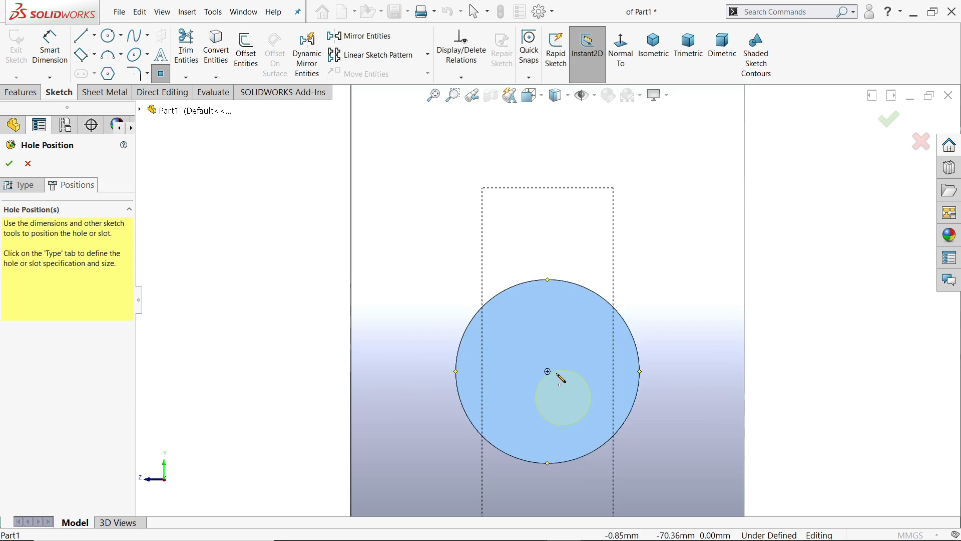
{"action": "left_click", "coordinate": [547, 371]}
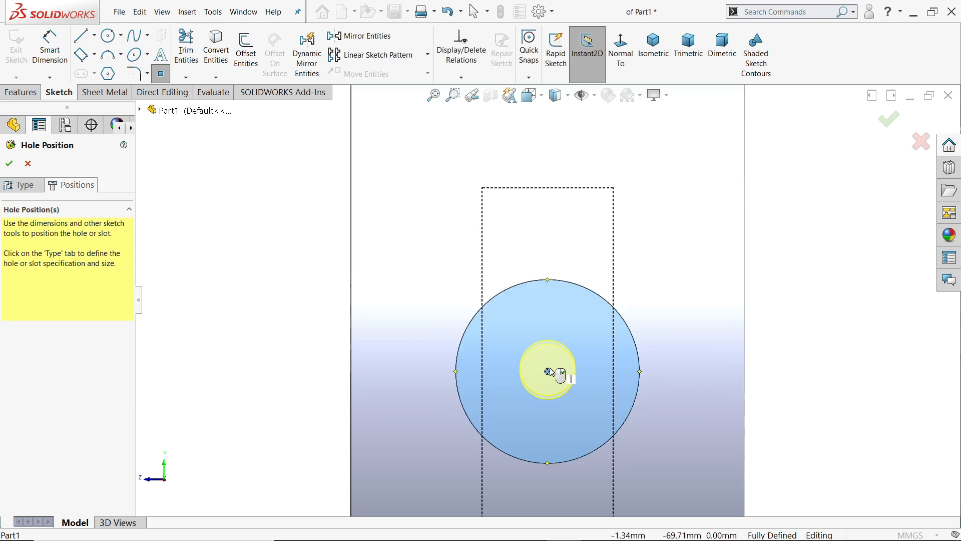
{"action": "mouse_move", "coordinate": [553, 374]}
{"action": "middle_mouse_down"}
{"action": "mouse_move", "coordinate": [581, 322]}
{"action": "mouse_move", "coordinate": [696, 351]}
{"action": "middle_mouse_up"}
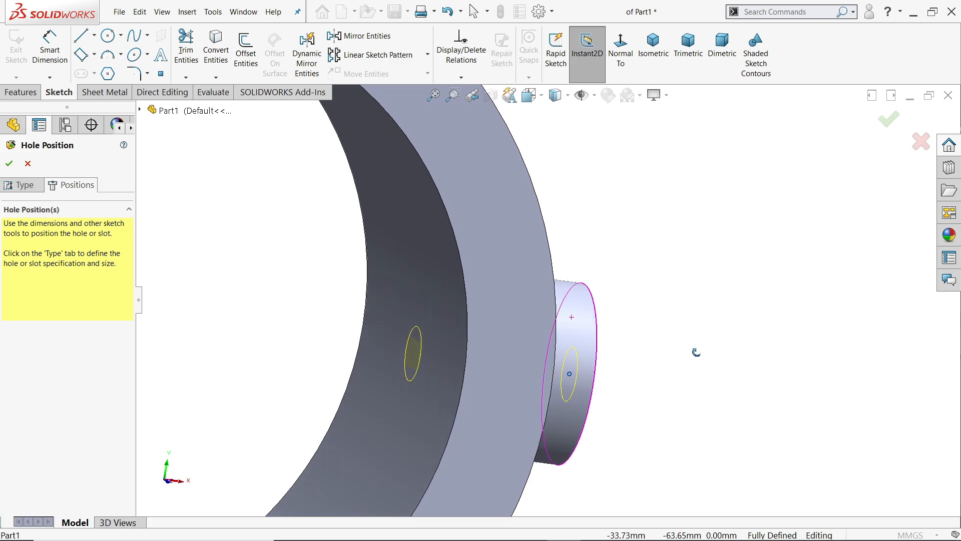
{"action": "scroll", "coordinate": [523, 389], "scroll_direction": "down", "scroll_amount": 3}
{"action": "left_click", "coordinate": [10, 164]}
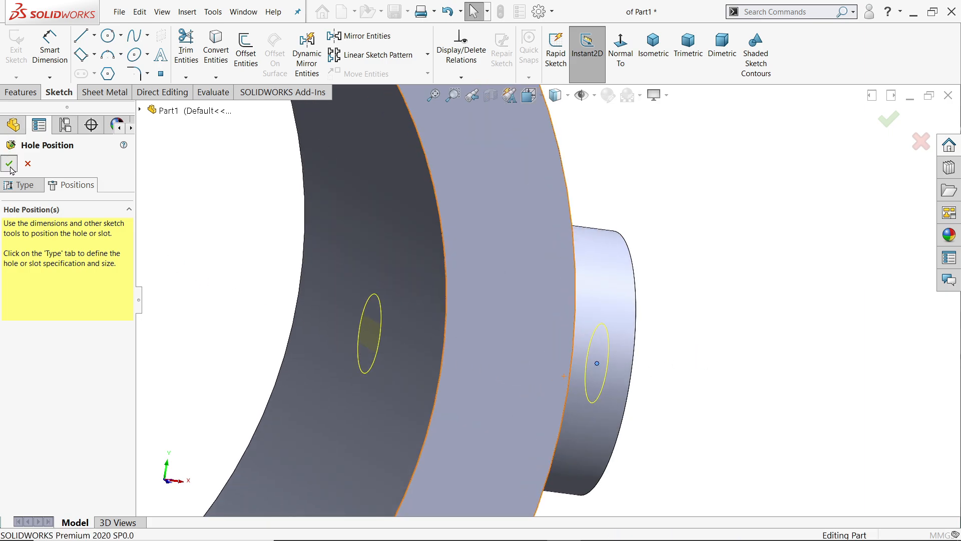
- Start a sketch on the front face of the end ring that carries the tapped side boss
{"action": "mouse_move", "coordinate": [276, 292]}
{"action": "middle_mouse_down"}
{"action": "mouse_move", "coordinate": [328, 310]}
{"action": "mouse_move", "coordinate": [226, 280]}
{"action": "middle_mouse_up"}
{"action": "left_click", "coordinate": [583, 211]}
{"action": "scroll", "coordinate": [619, 291], "scroll_direction": "up", "scroll_amount": 5}
{"action": "scroll", "coordinate": [618, 291], "scroll_direction": "up", "scroll_amount": 4}
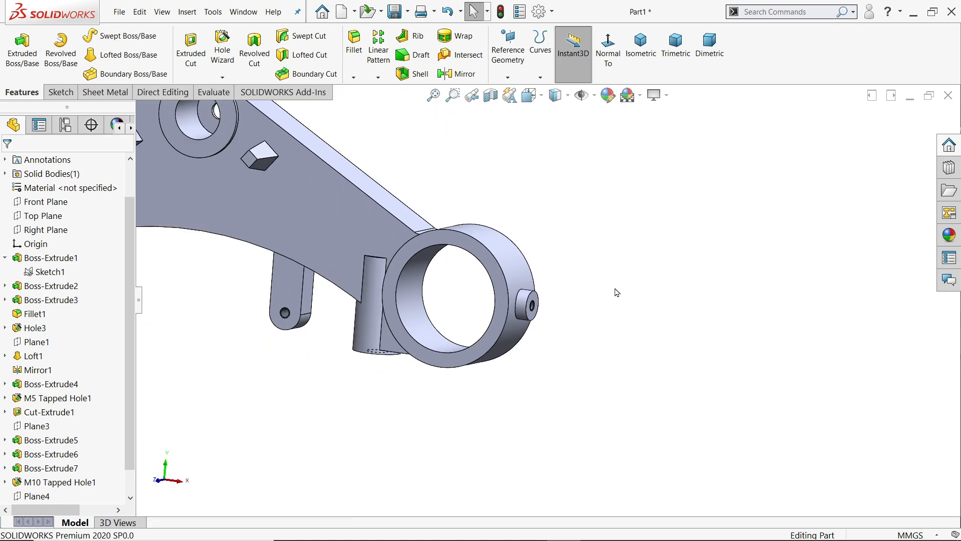
{"action": "mouse_move", "coordinate": [583, 274]}
{"action": "middle_mouse_down"}
{"action": "mouse_move", "coordinate": [616, 206]}
{"action": "mouse_move", "coordinate": [652, 227]}
{"action": "mouse_move", "coordinate": [578, 278]}
{"action": "middle_mouse_up"}
{"action": "left_click", "coordinate": [641, 48]}
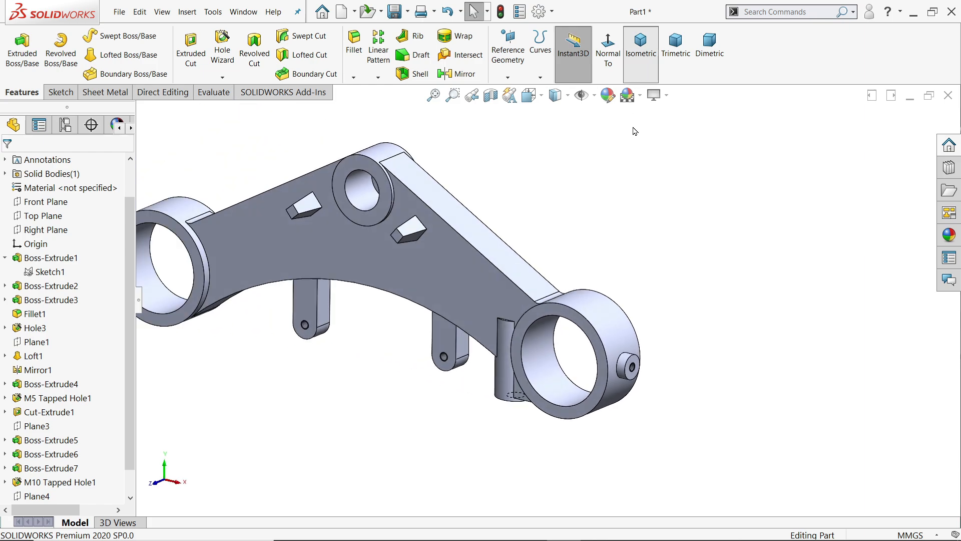
{"action": "scroll", "coordinate": [647, 388], "scroll_direction": "down", "scroll_amount": 5}
{"action": "left_click", "coordinate": [566, 386]}
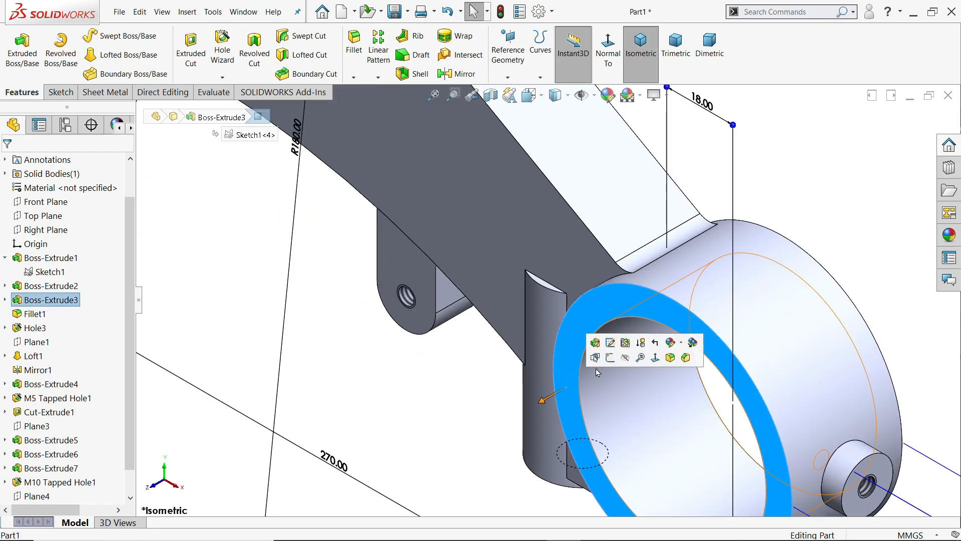
{"action": "left_click", "coordinate": [611, 358]}
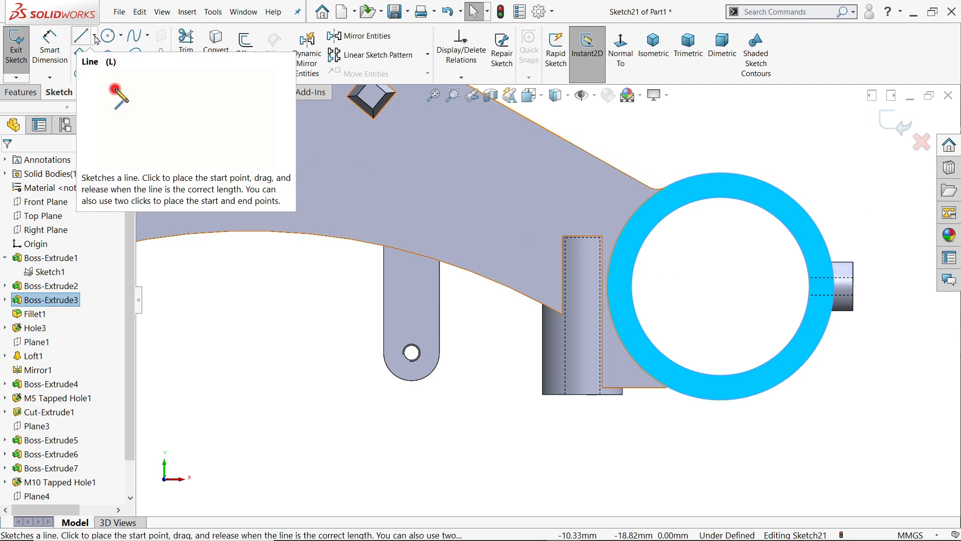
- Draw a centerline about 59 mm long from the ring's centre, sloping down across the M10 boss
{"action": "left_click", "coordinate": [95, 36]}
{"action": "left_click", "coordinate": [97, 67]}
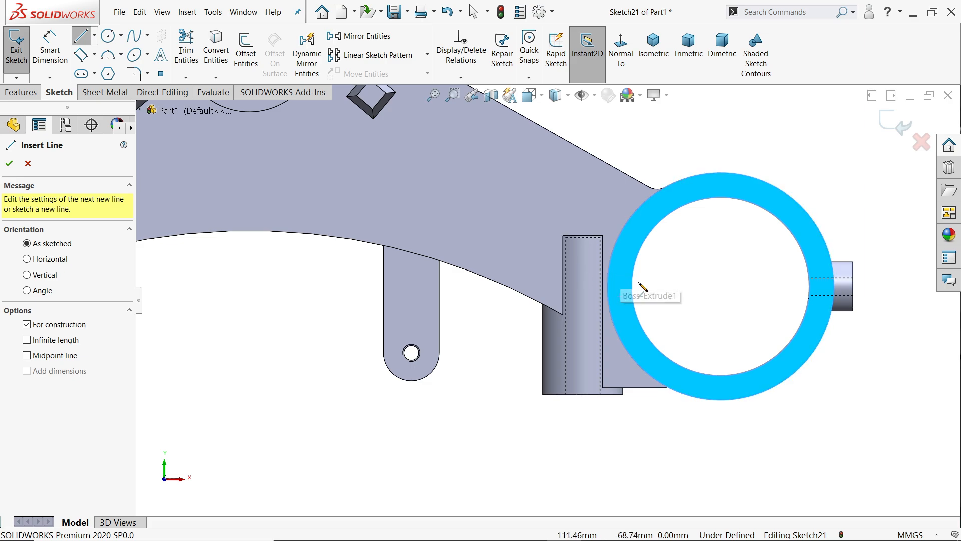
{"action": "left_click", "coordinate": [721, 287]}
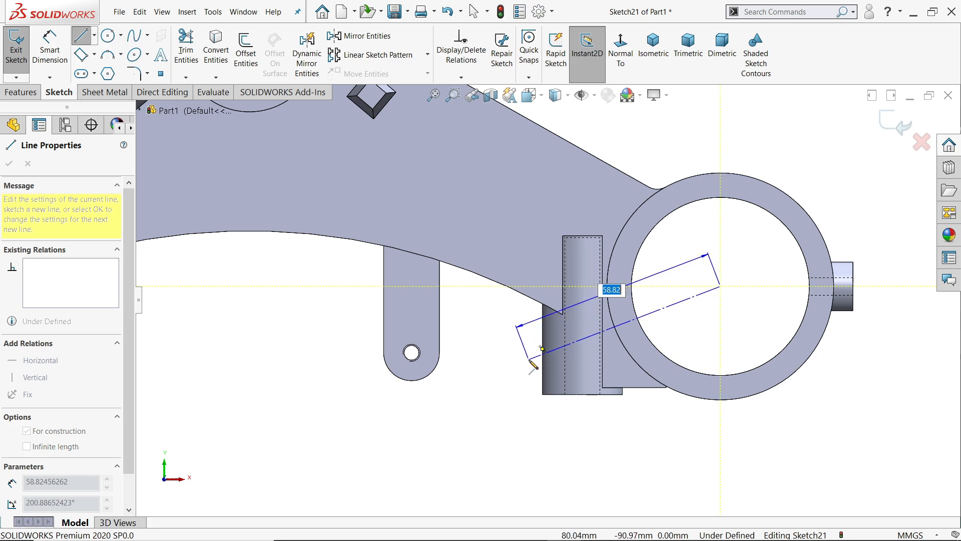
{"action": "left_click", "coordinate": [529, 360]}
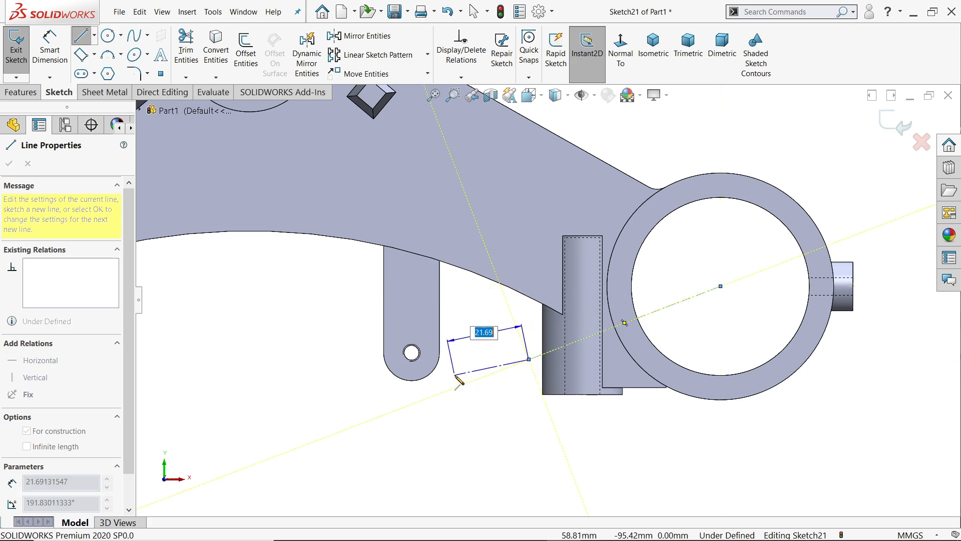
{"action": "key", "text": "Escape"}
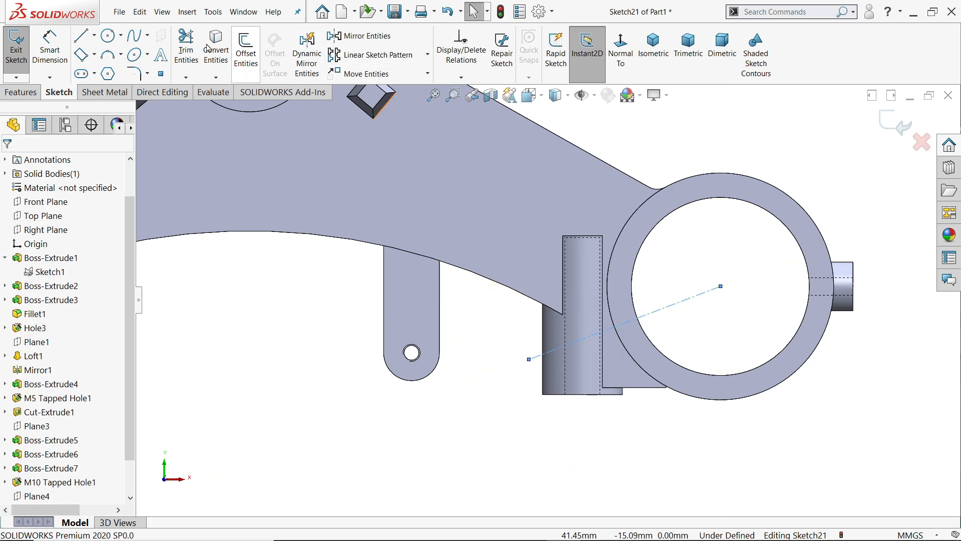
- Draw a horizontal line from the ring's centre to its inner edge on the side facing the M10 boss
{"action": "key", "text": "l"}
{"action": "scroll", "coordinate": [639, 276], "scroll_direction": "down", "scroll_amount": 3}
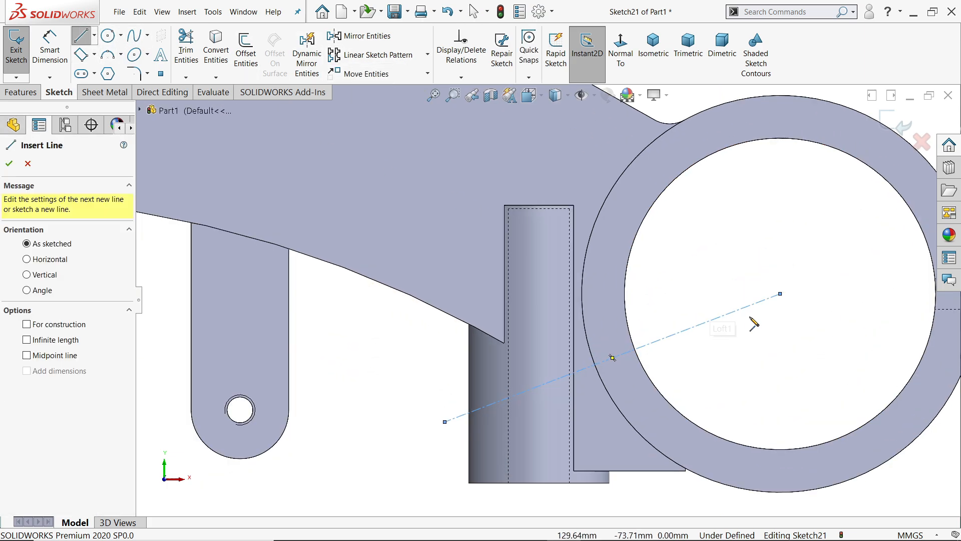
{"action": "left_click", "coordinate": [780, 294]}
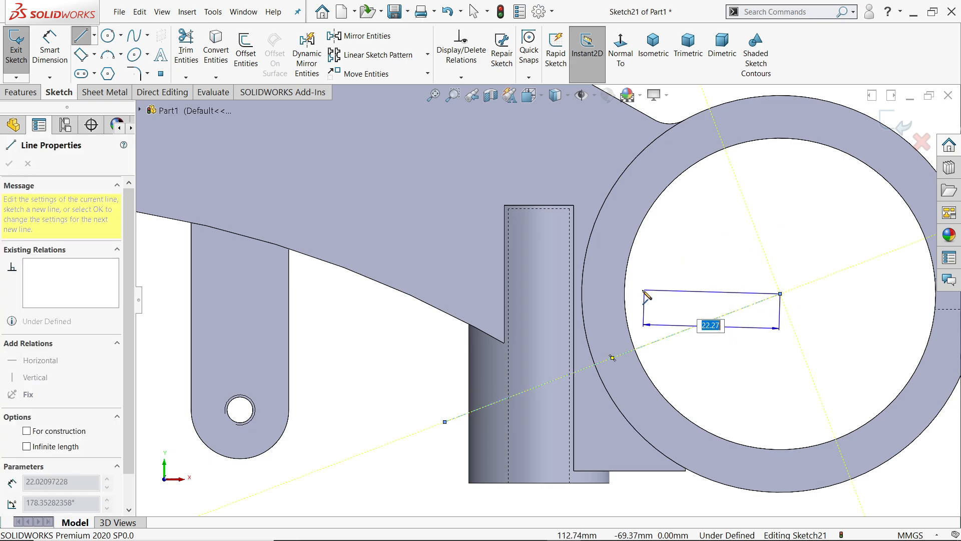
{"action": "left_click", "coordinate": [625, 295]}
{"action": "right_click", "coordinate": [663, 218]}
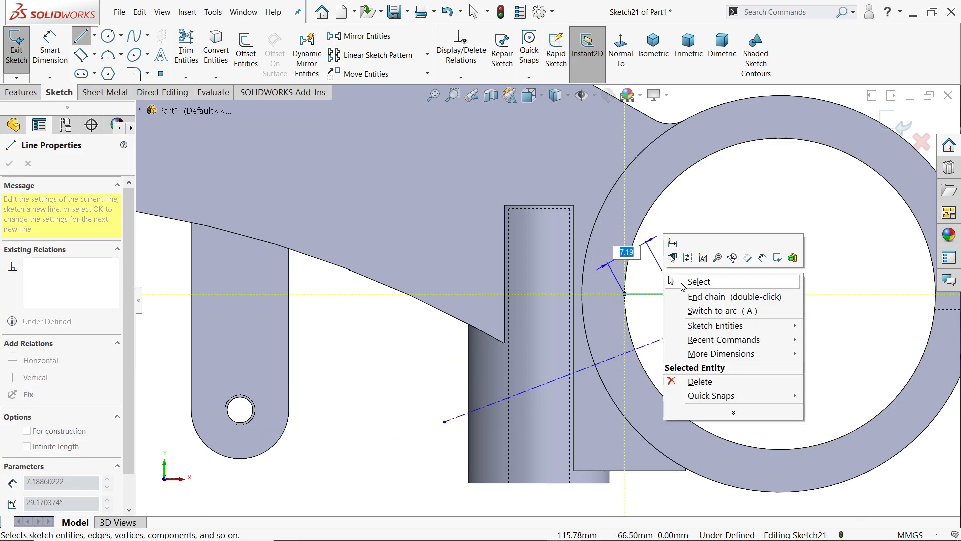
{"action": "left_click", "coordinate": [687, 282]}
- Make the horizontal line construction geometry and convert the sloping centerline into a regular line
{"action": "left_click", "coordinate": [696, 294]}
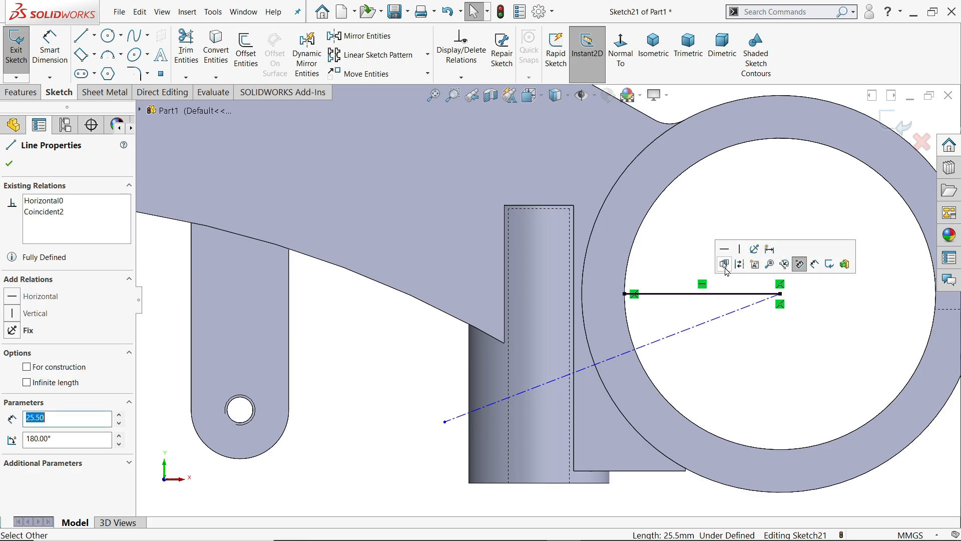
{"action": "left_click", "coordinate": [739, 265]}
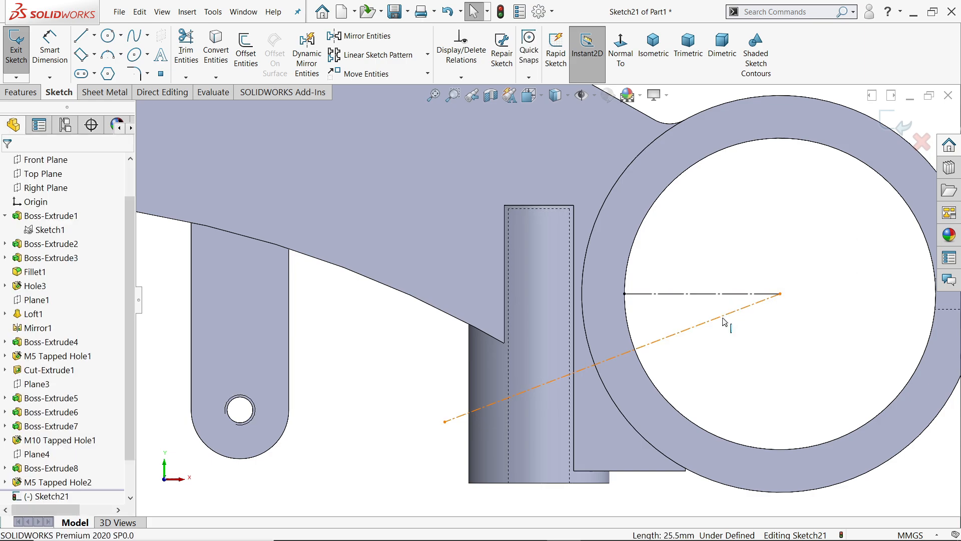
{"action": "left_click", "coordinate": [723, 320]}
{"action": "left_click", "coordinate": [768, 290]}
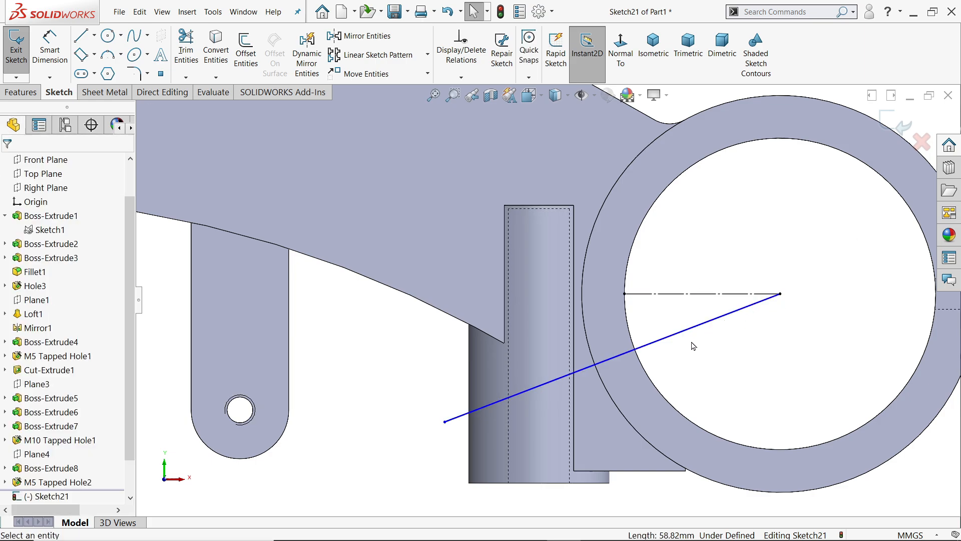
- Dimension the angle between the horizontal construction line and the sloping line at the ring's centre as 25 degrees
{"action": "left_click", "coordinate": [49, 49]}
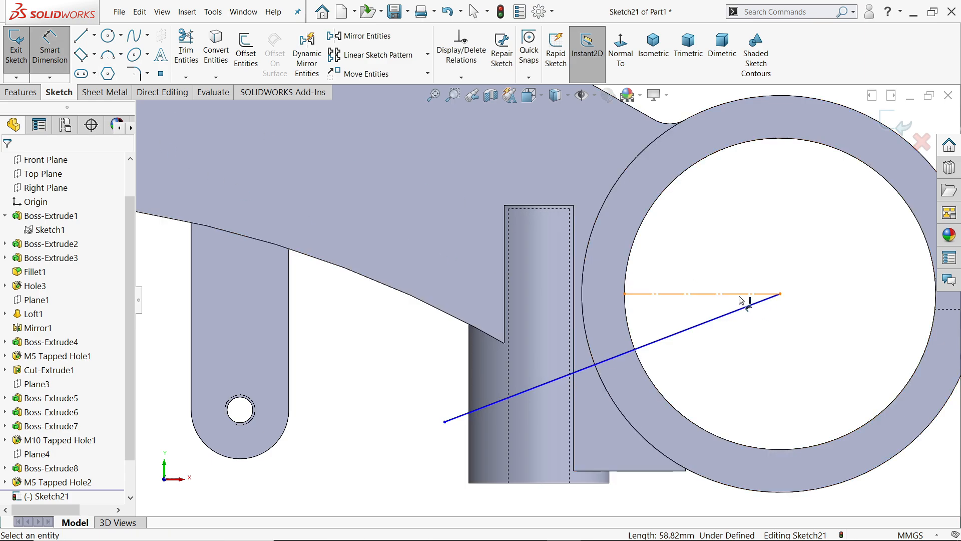
{"action": "left_click", "coordinate": [742, 297]}
{"action": "left_click", "coordinate": [746, 307]}
{"action": "left_click", "coordinate": [694, 313]}
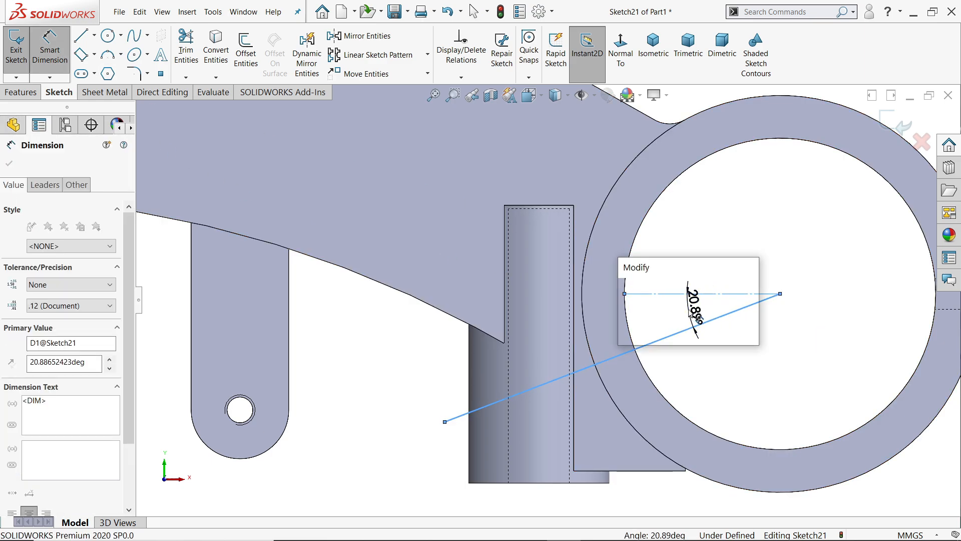
{"action": "type", "text": "25"}
{"action": "key", "text": "Return"}
{"action": "scroll", "coordinate": [635, 374], "scroll_direction": "up", "scroll_amount": 3}
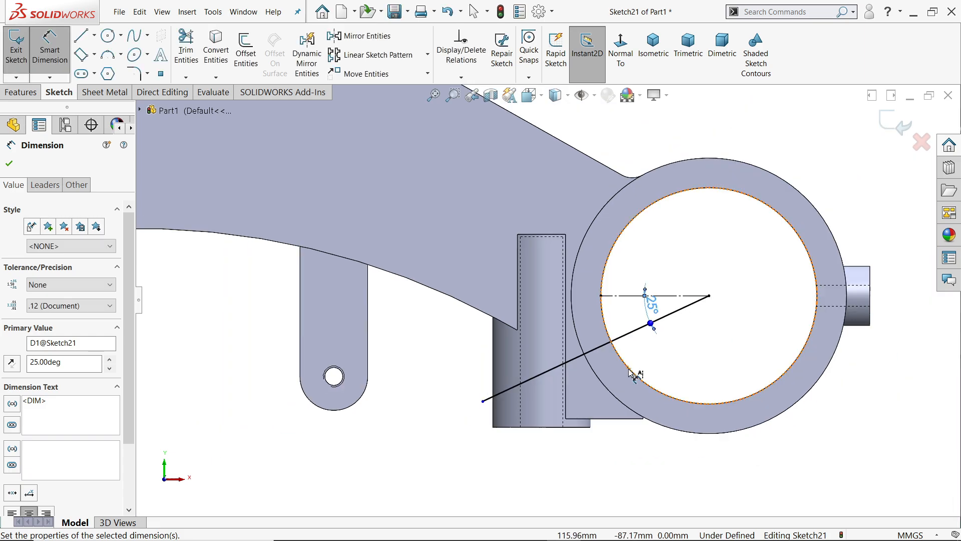
- Dimension the sloping line's horizontal span as 55 mm
{"action": "scroll", "coordinate": [500, 380], "scroll_direction": "down", "scroll_amount": 3}
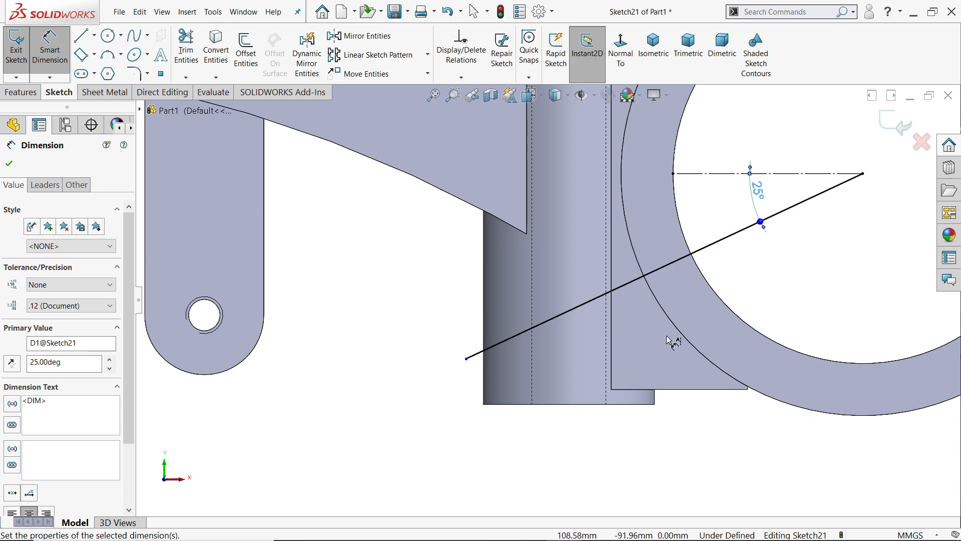
{"action": "left_click", "coordinate": [641, 277]}
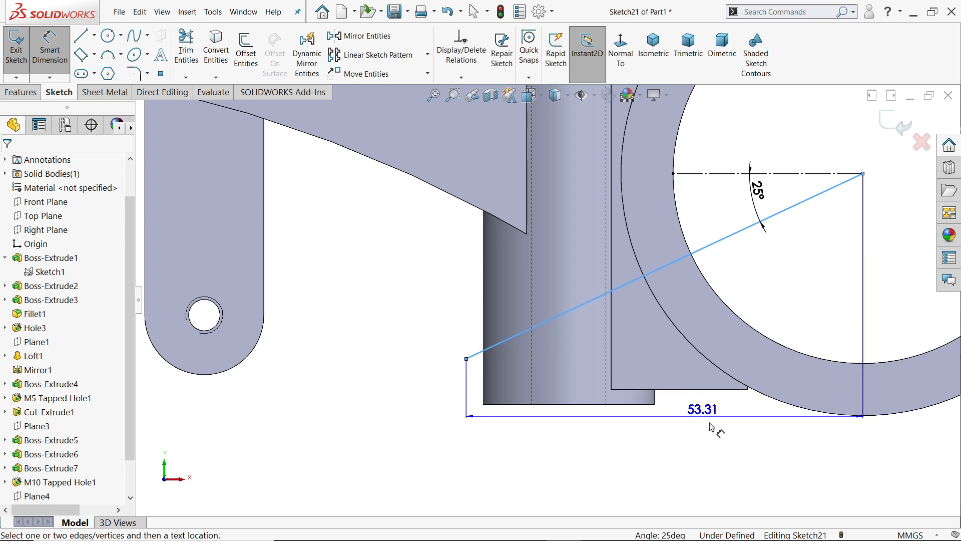
{"action": "left_click", "coordinate": [690, 467]}
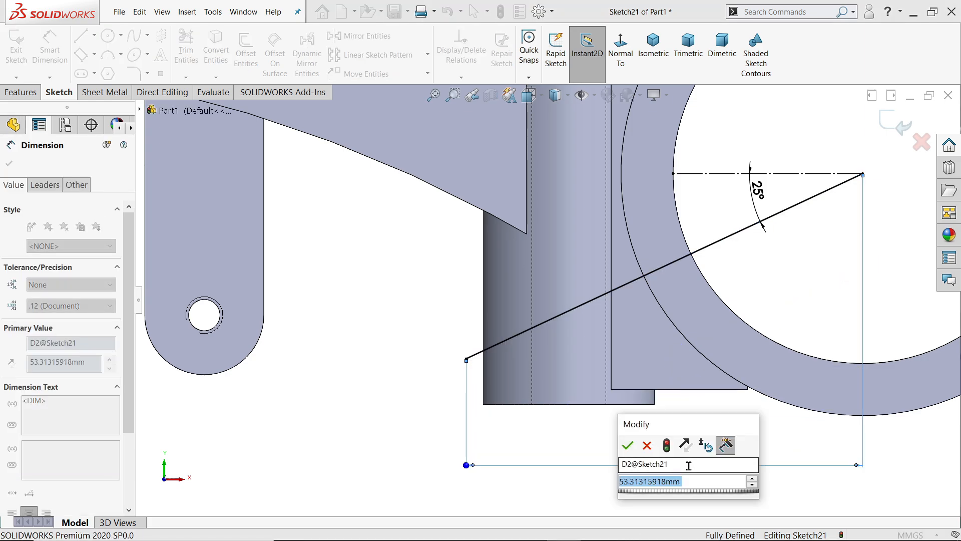
{"action": "type", "text": "55"}
{"action": "key", "text": "Return"}
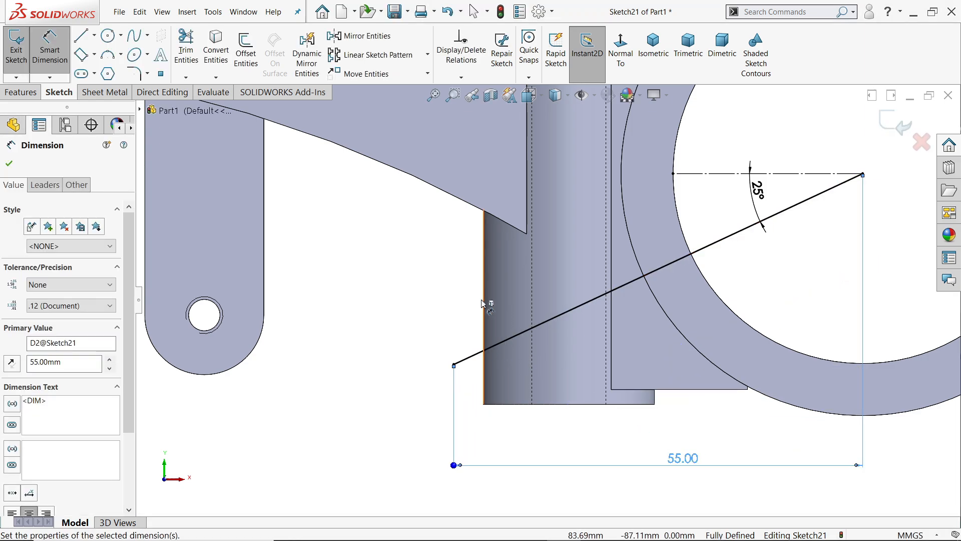
{"action": "left_click", "coordinate": [10, 165]}
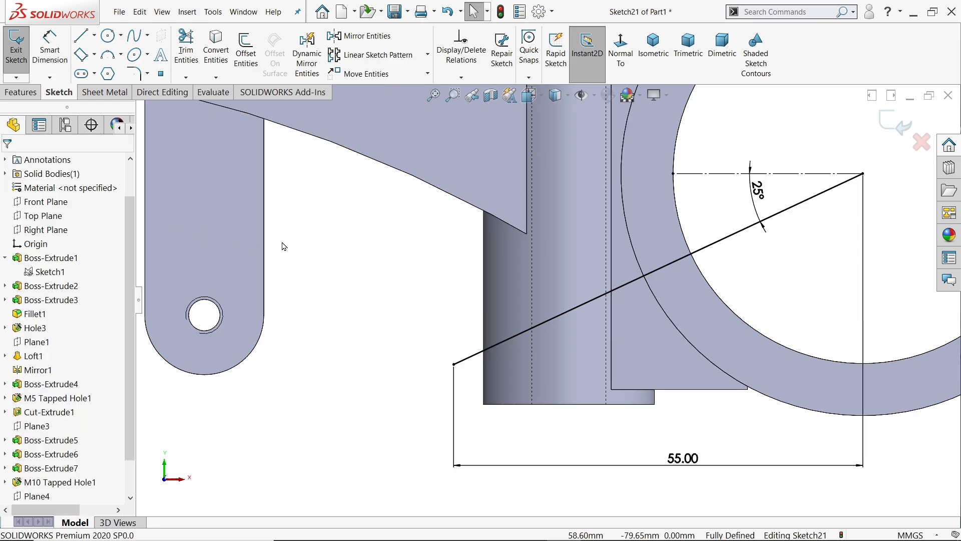
- Start an extruded cut from the sloping-line sketch with the Through All - Both end condition
{"action": "left_click", "coordinate": [24, 95]}
{"action": "left_click", "coordinate": [193, 58]}
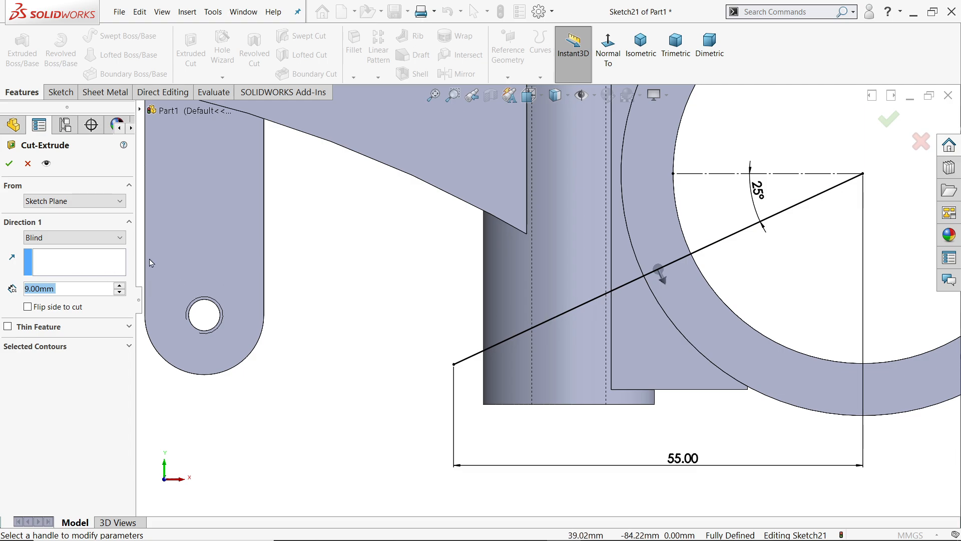
{"action": "left_click", "coordinate": [55, 238]}
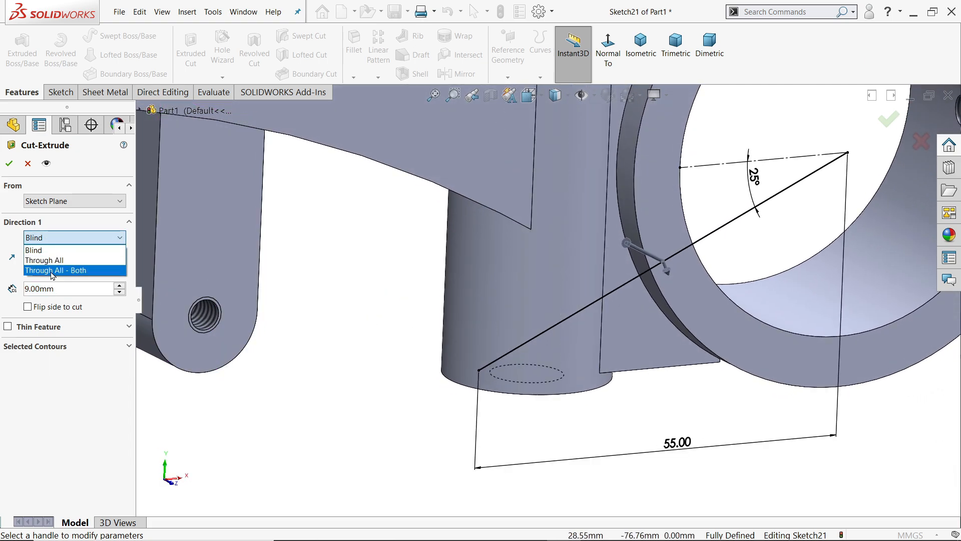
{"action": "left_click", "coordinate": [69, 273]}
{"action": "scroll", "coordinate": [446, 348], "scroll_direction": "up", "scroll_amount": 5}
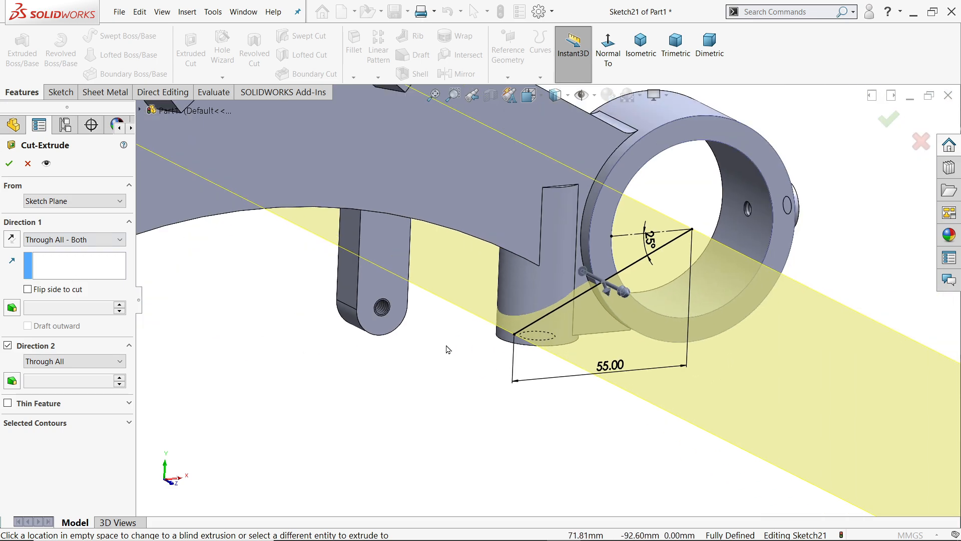
{"action": "scroll", "coordinate": [640, 294], "scroll_direction": "down", "scroll_amount": 3}
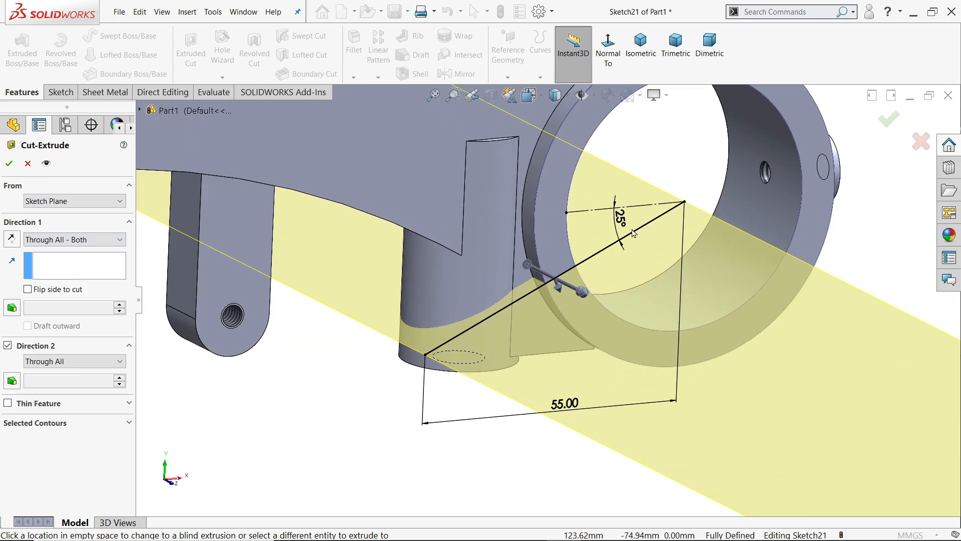
- Make the cut a 3 mm thin feature of the Mid-Plane type and complete the slit through the ring and M10 boss
{"action": "left_click", "coordinate": [7, 403]}
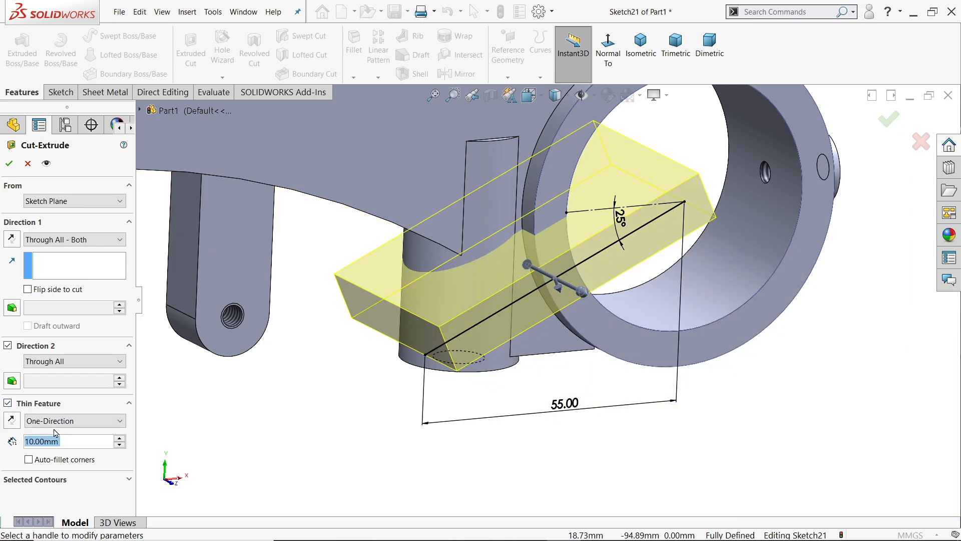
{"action": "type", "text": "3"}
{"action": "key", "text": "Return"}
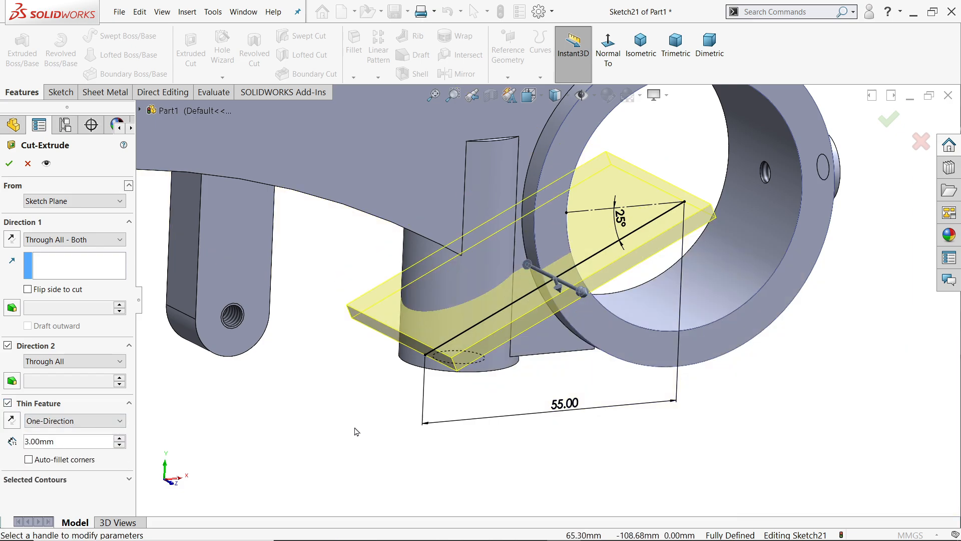
{"action": "mouse_move", "coordinate": [356, 429]}
{"action": "middle_mouse_down"}
{"action": "mouse_move", "coordinate": [331, 388]}
{"action": "mouse_move", "coordinate": [317, 392]}
{"action": "middle_mouse_up"}
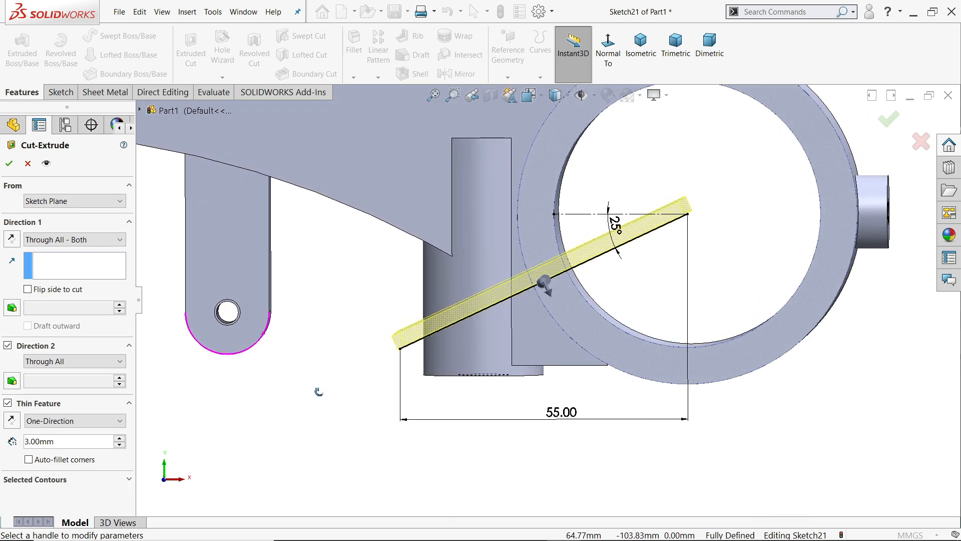
{"action": "scroll", "coordinate": [521, 298], "scroll_direction": "down", "scroll_amount": 4}
{"action": "middle_click_drag", "start_coordinate": [583, 296], "coordinate": [580, 290]}
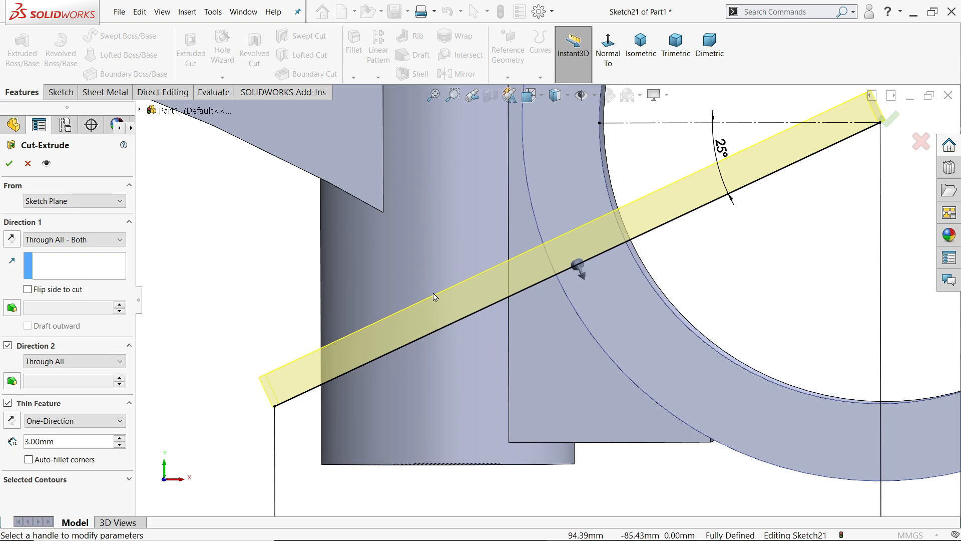
{"action": "left_click", "coordinate": [36, 424]}
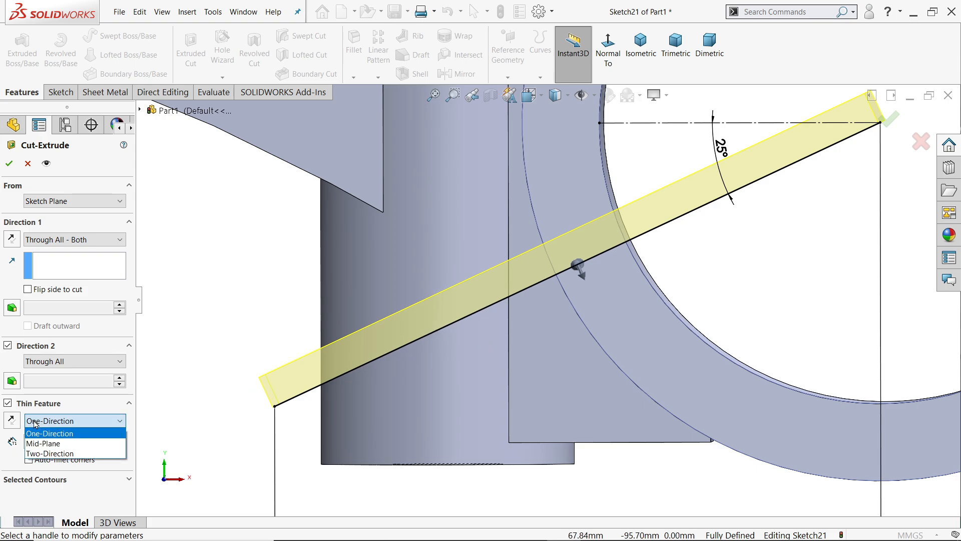
{"action": "left_click", "coordinate": [39, 443]}
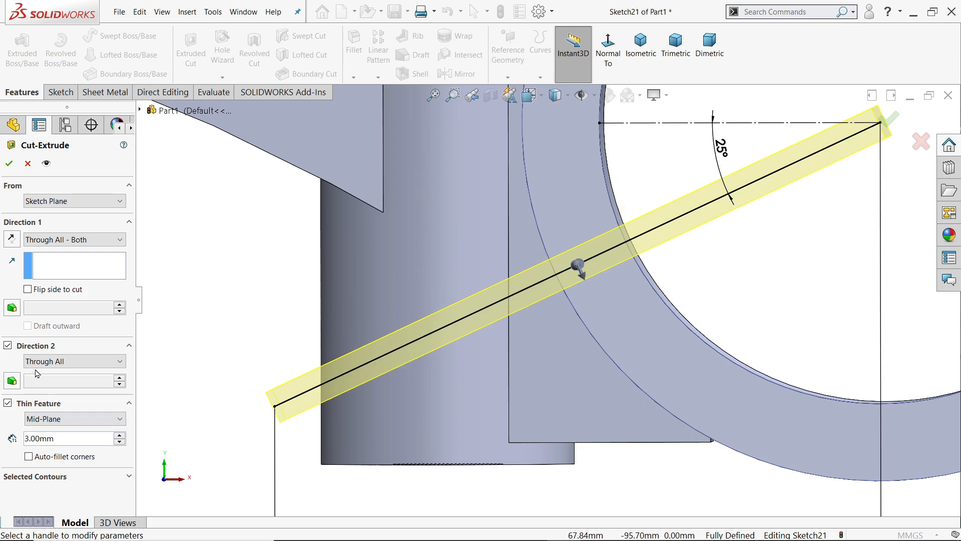
{"action": "left_click", "coordinate": [9, 164]}
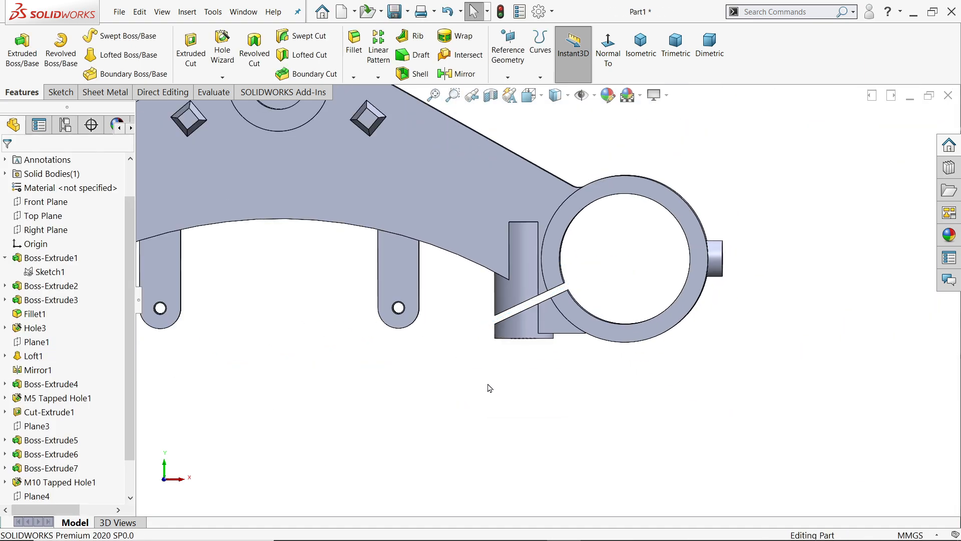
- Mirror Boss-Extrude5 through Boss-Extrude8, M10 Tapped Hole1, M5 Tapped Hole2 and Cut-Extrude-Thin1 about the Right Plane
{"action": "middle_click_drag", "start_coordinate": [489, 388], "coordinate": [439, 370]}
{"action": "scroll", "coordinate": [443, 358], "scroll_direction": "up", "scroll_amount": 4}
{"action": "middle_click_drag", "start_coordinate": [477, 288], "coordinate": [432, 355]}
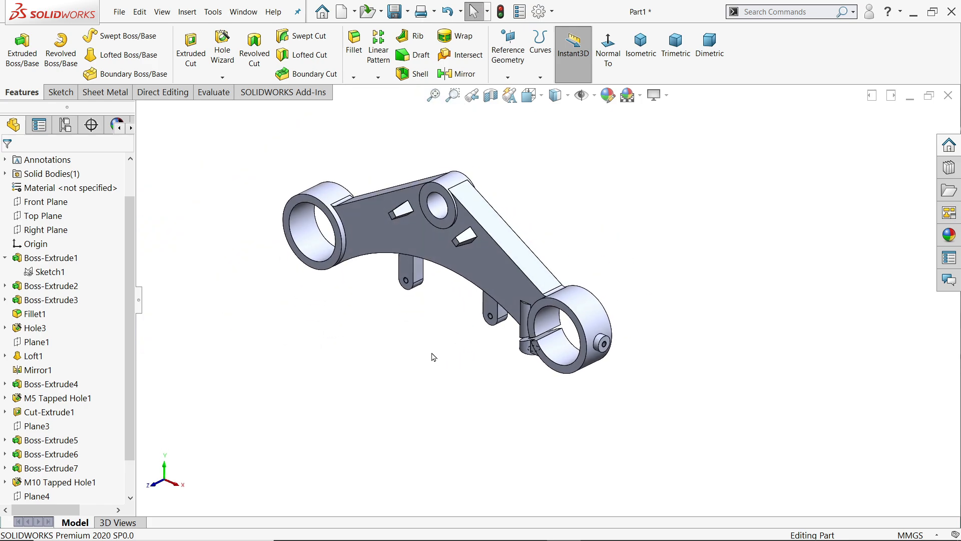
{"action": "scroll", "coordinate": [129, 395], "scroll_direction": "down", "scroll_amount": 1}
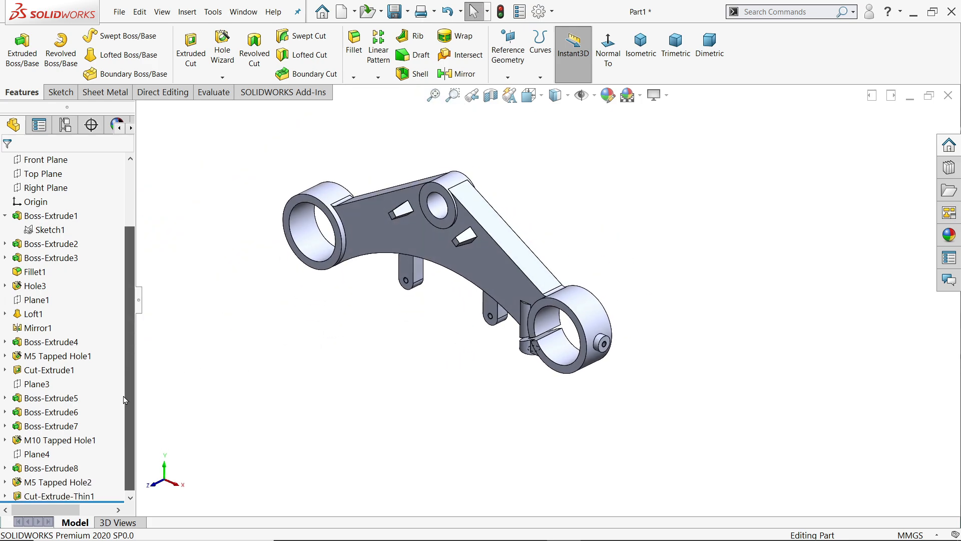
{"action": "left_click", "coordinate": [59, 399]}
{"action": "scroll", "coordinate": [533, 364], "scroll_direction": "down", "scroll_amount": 2}
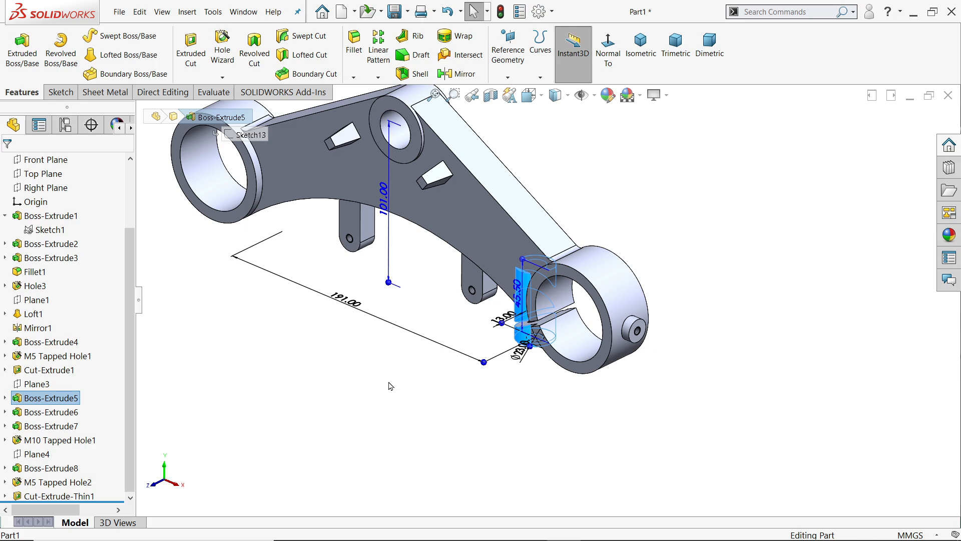
{"action": "left_click", "coordinate": [48, 413], "text": "ctrl"}
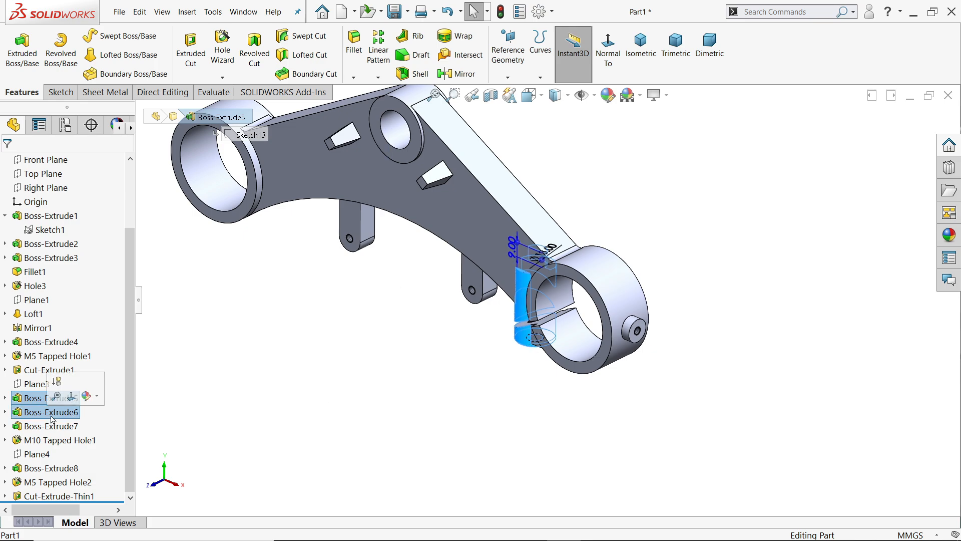
{"action": "left_click", "coordinate": [51, 426], "text": "ctrl"}
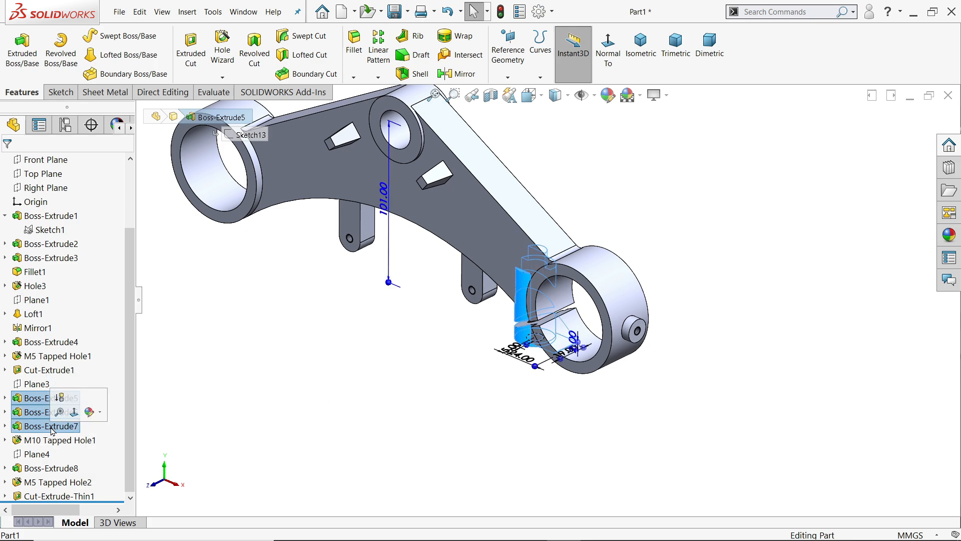
{"action": "left_click", "coordinate": [46, 441], "text": "ctrl"}
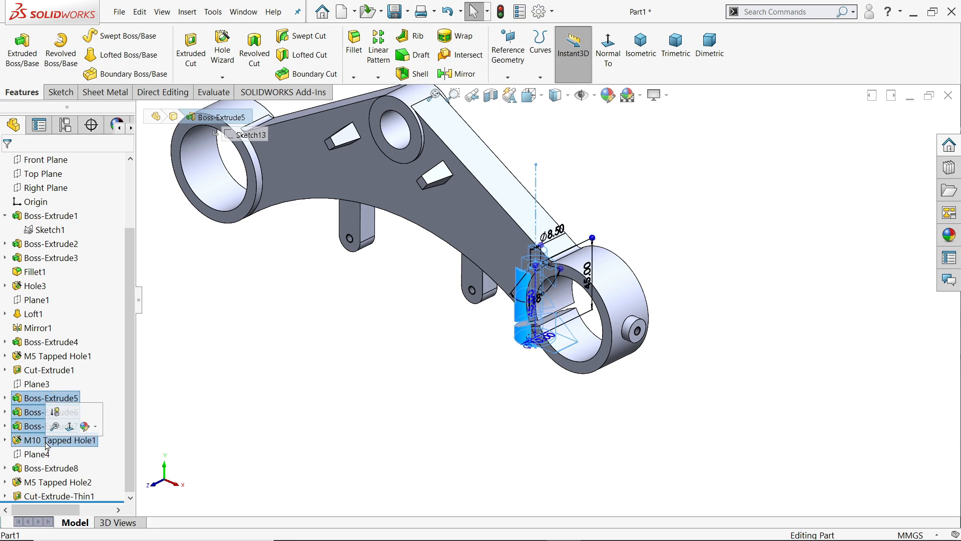
{"action": "left_click", "coordinate": [46, 469], "text": "ctrl"}
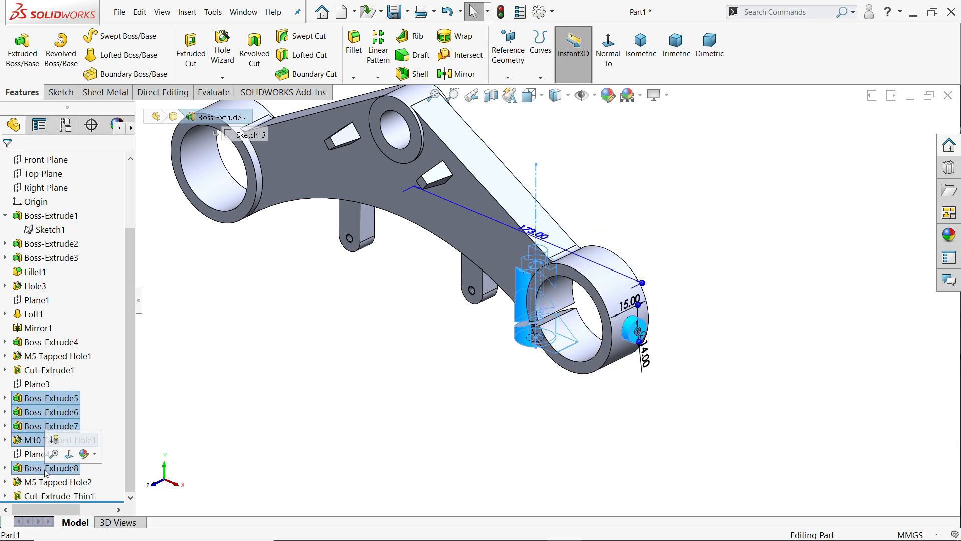
{"action": "left_click", "coordinate": [55, 484], "text": "ctrl"}
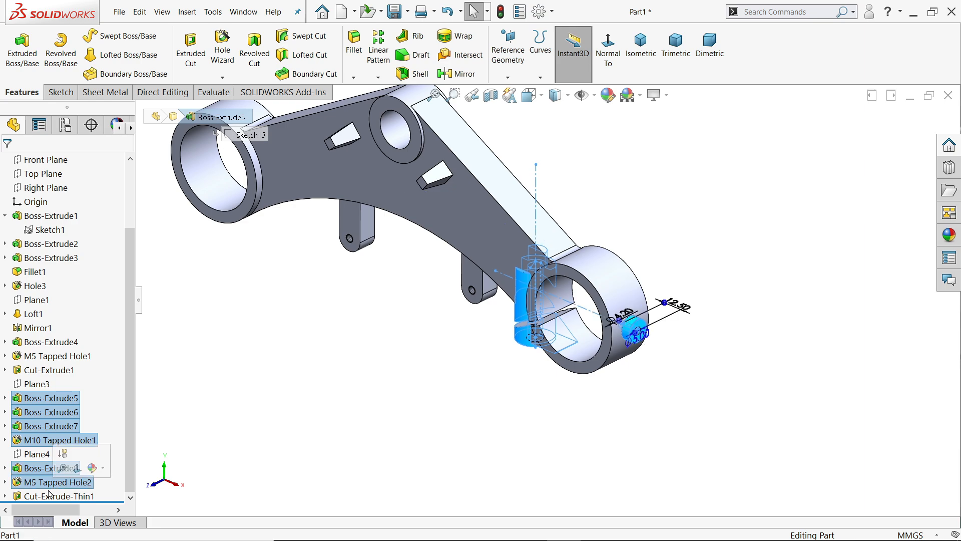
{"action": "left_click", "coordinate": [42, 496], "text": "ctrl"}
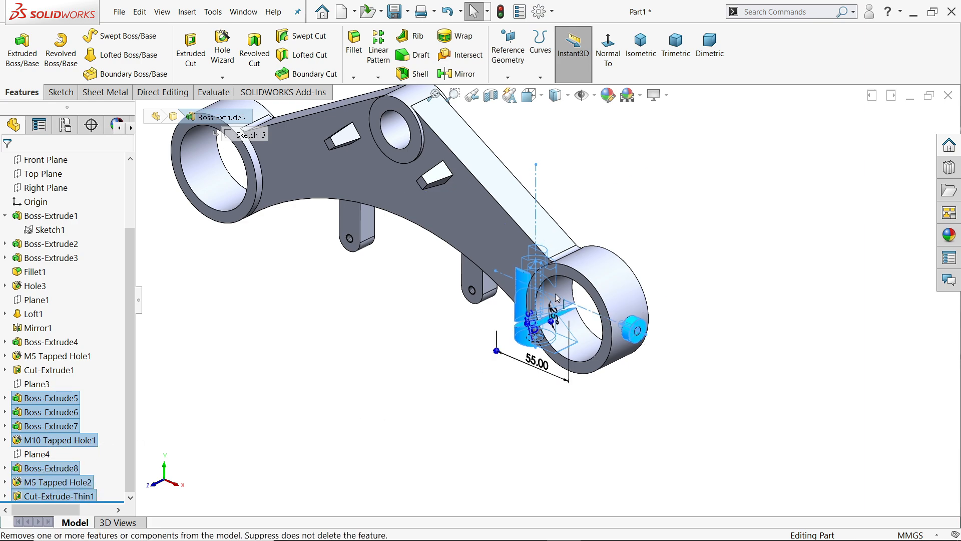
{"action": "left_click", "coordinate": [464, 77]}
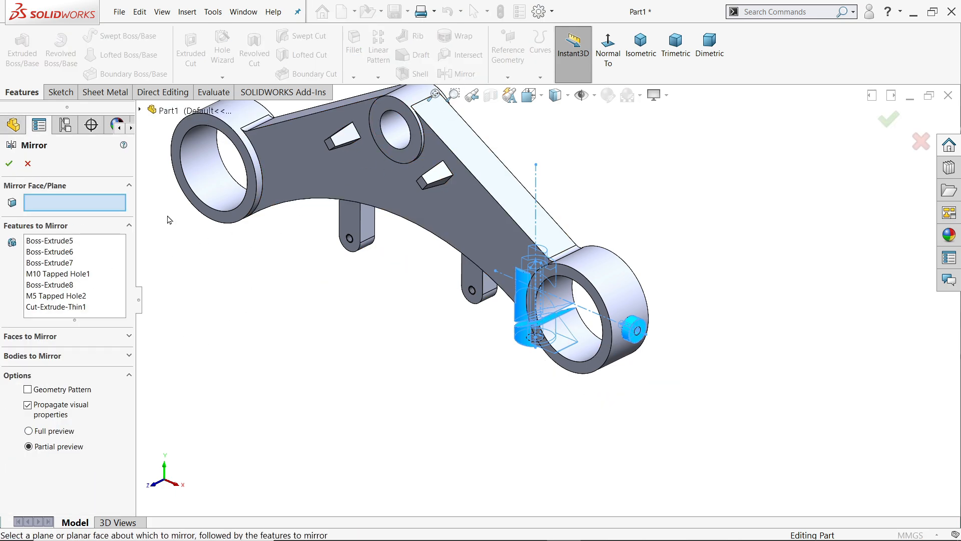
{"action": "scroll", "coordinate": [300, 267], "scroll_direction": "up", "scroll_amount": 2}
{"action": "left_click", "coordinate": [161, 110]}
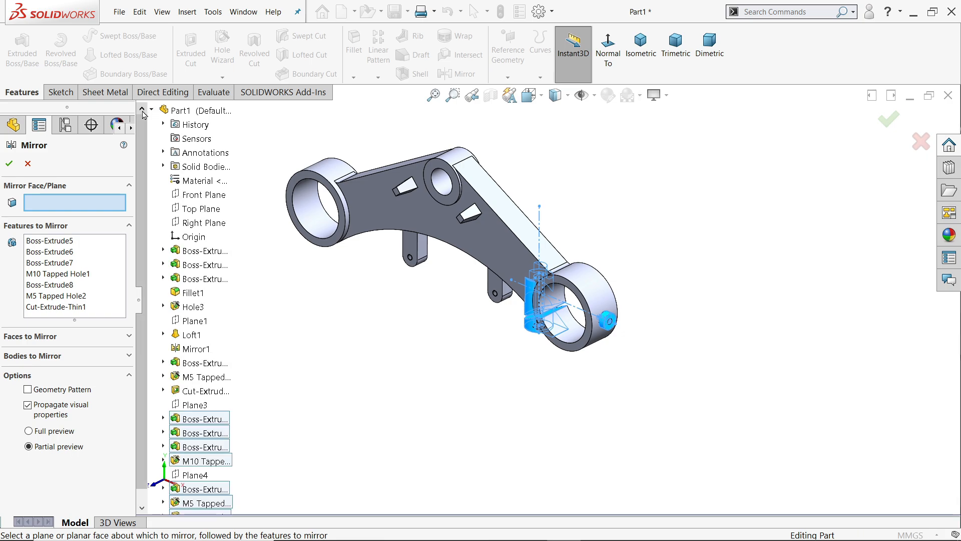
{"action": "left_click", "coordinate": [200, 223]}
{"action": "scroll", "coordinate": [391, 200], "scroll_direction": "down", "scroll_amount": 3}
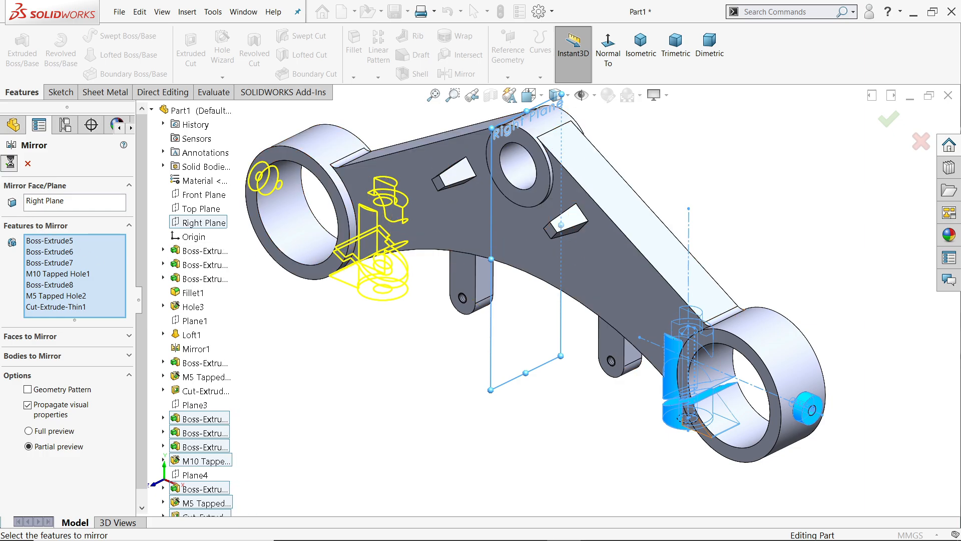
{"action": "middle_click_drag", "start_coordinate": [428, 364], "coordinate": [422, 206]}
{"action": "scroll", "coordinate": [422, 206], "scroll_direction": "down", "scroll_amount": 2}
{"action": "middle_click_drag", "start_coordinate": [476, 175], "coordinate": [472, 310]}
- Switch to the drawing image 133.2.PNG in Photos and examine the dimensions and radius callouts around the bracket's apex boss
{"action": "key", "text": "alt+Tab"}
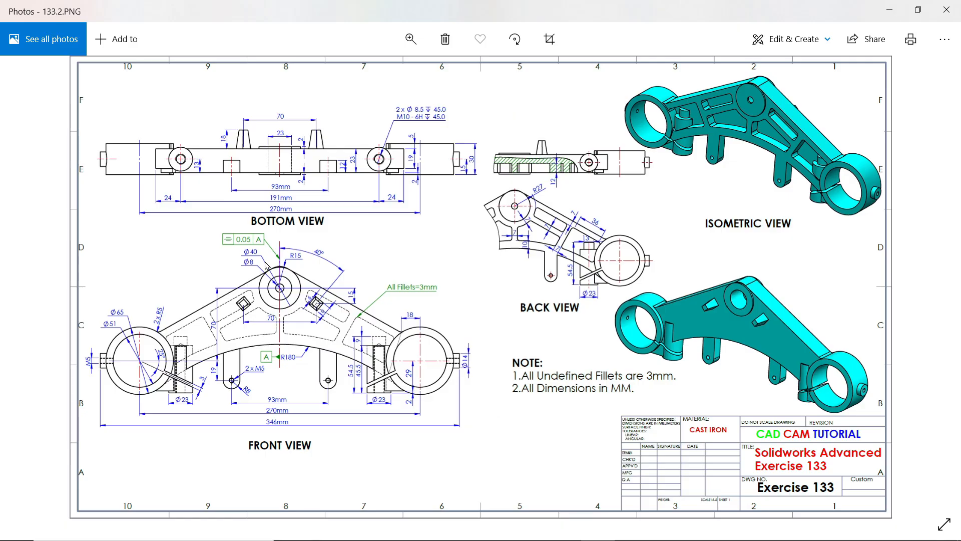
{"action": "scroll", "coordinate": [267, 265], "scroll_direction": "up", "scroll_amount": 6}
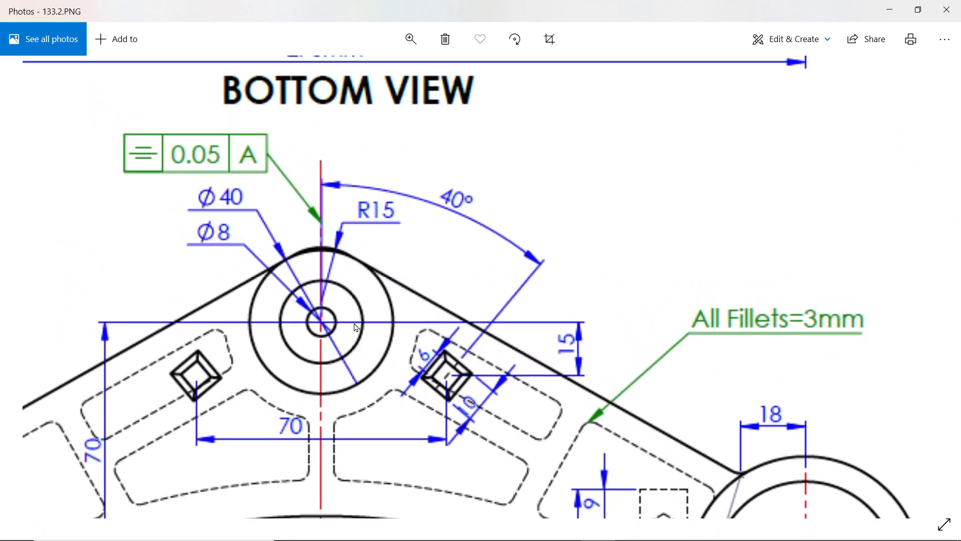
{"action": "left_click_drag", "start_coordinate": [354, 328], "coordinate": [368, 344]}
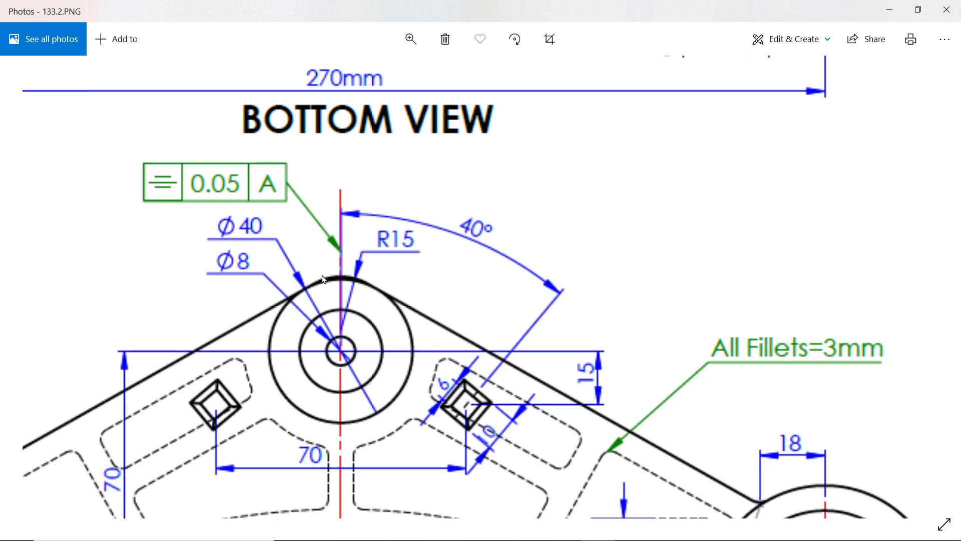
{"action": "left_click_drag", "start_coordinate": [455, 248], "coordinate": [469, 409]}
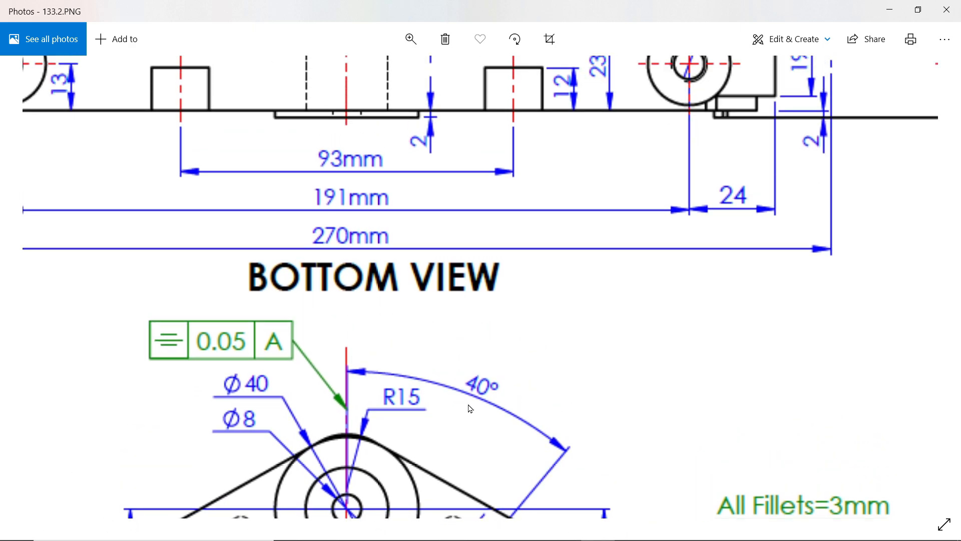
{"action": "mouse_move", "coordinate": [458, 217]}
{"action": "left_mouse_down"}
{"action": "mouse_move", "coordinate": [460, 413]}
{"action": "mouse_move", "coordinate": [451, 317]}
{"action": "left_mouse_up"}
{"action": "left_click", "coordinate": [889, 9]}
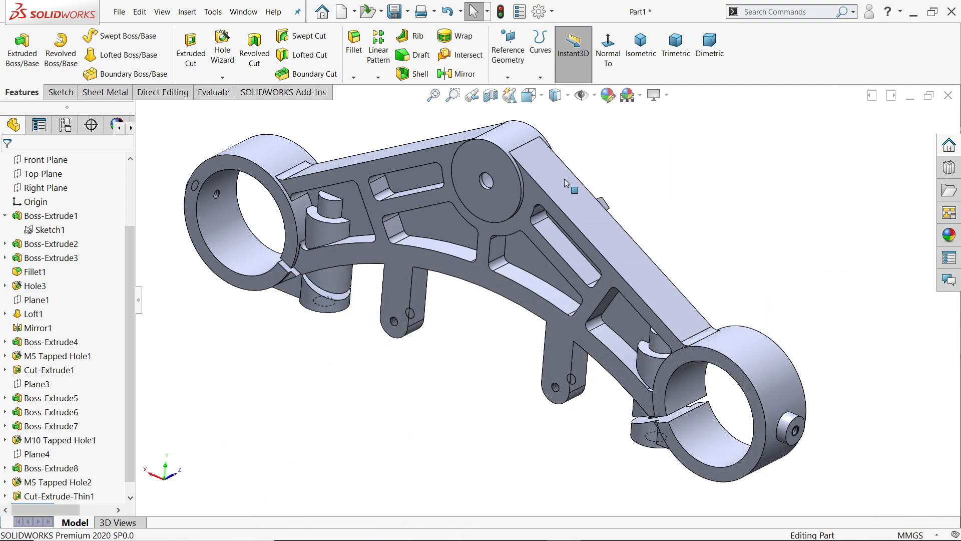
- Edit Boss-Extrude1 to add the small triangular sketch region above the 40 mm circle at the apex as an extruded contour
{"action": "left_click", "coordinate": [50, 229]}
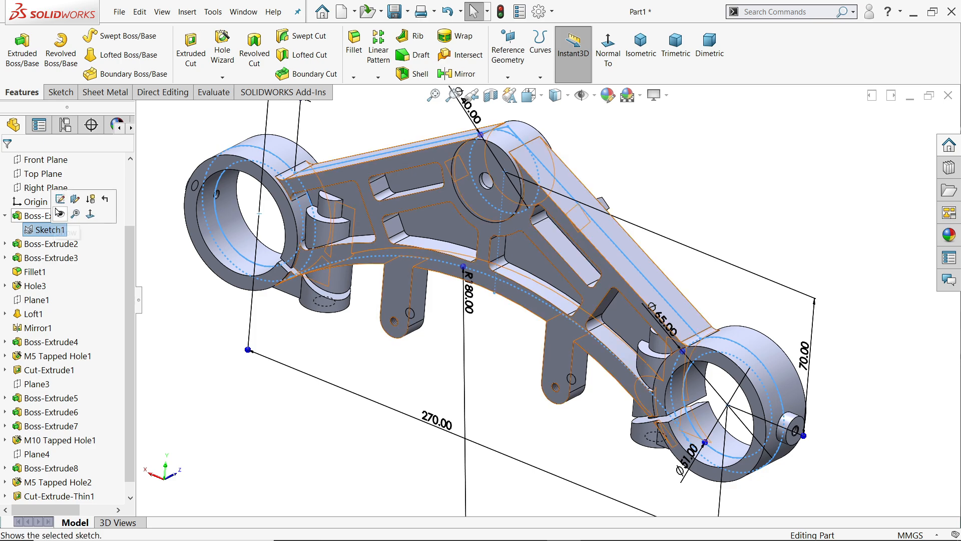
{"action": "left_click", "coordinate": [32, 217]}
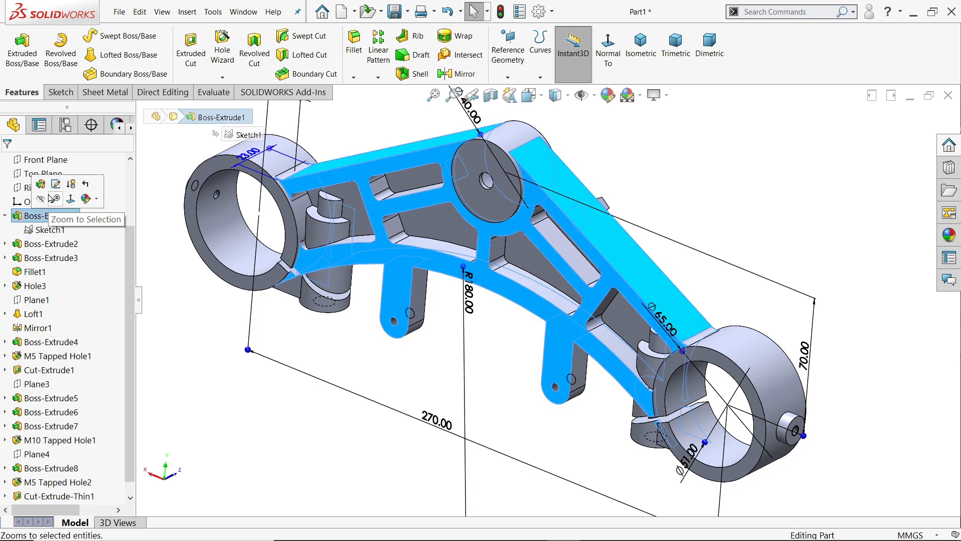
{"action": "left_click", "coordinate": [41, 186]}
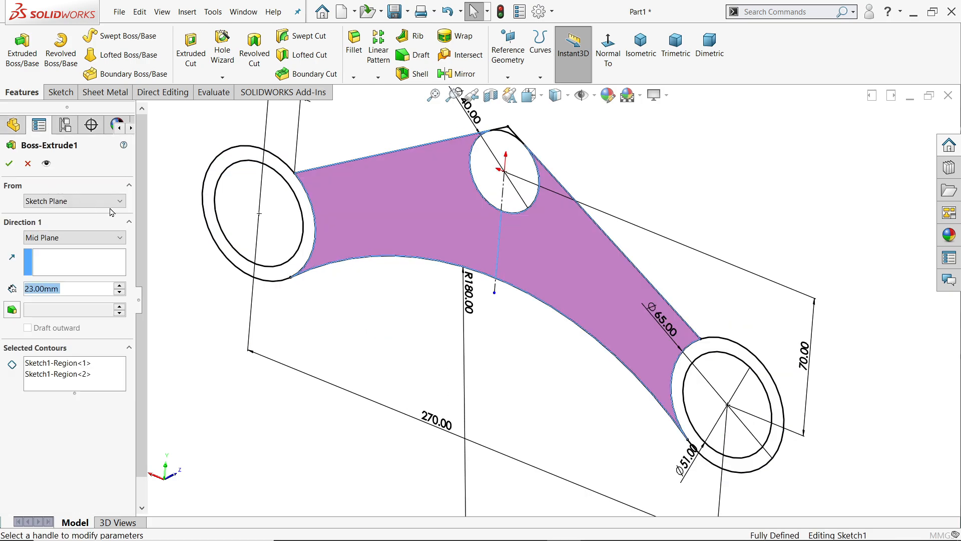
{"action": "scroll", "coordinate": [544, 242], "scroll_direction": "down", "scroll_amount": 5}
{"action": "scroll", "coordinate": [544, 242], "scroll_direction": "up", "scroll_amount": 5}
{"action": "scroll", "coordinate": [513, 219], "scroll_direction": "down", "scroll_amount": 6}
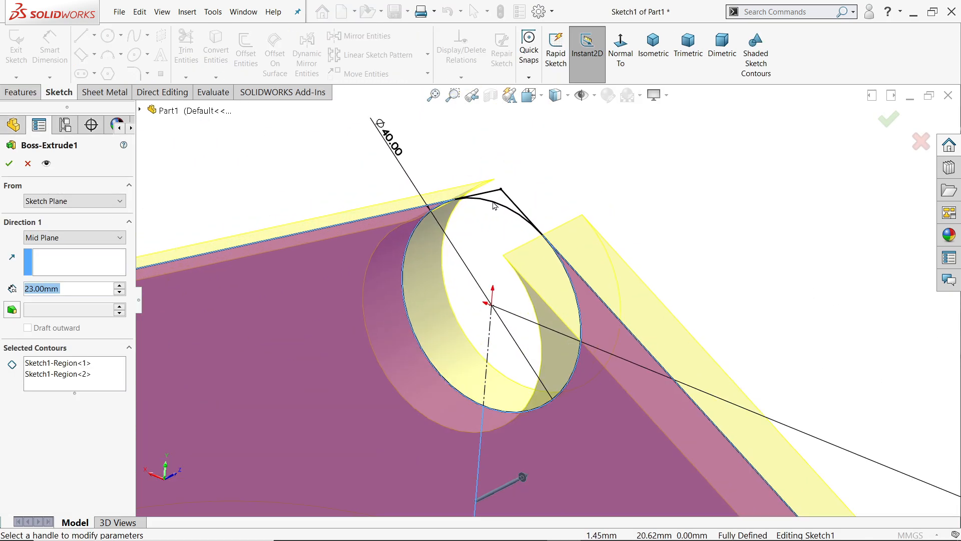
{"action": "left_click", "coordinate": [70, 390]}
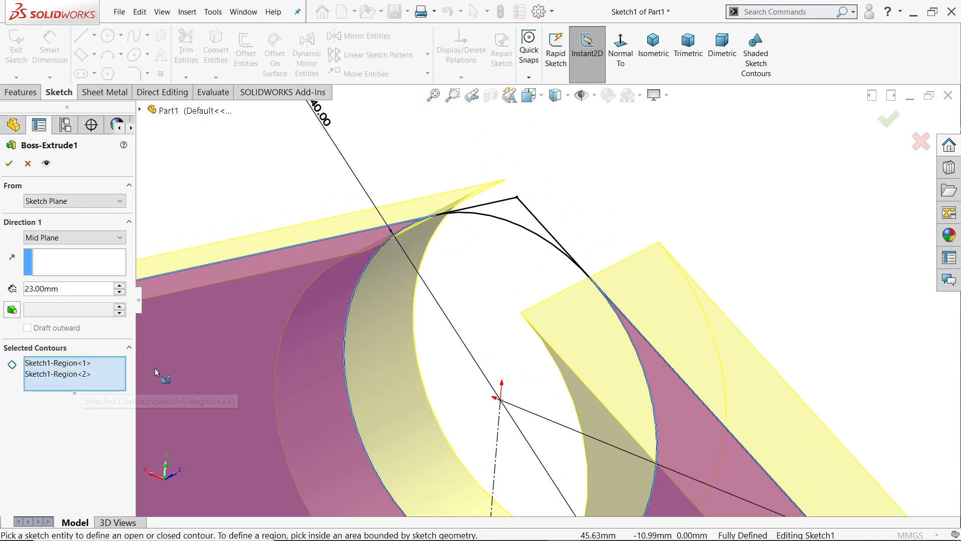
{"action": "left_click", "coordinate": [514, 214]}
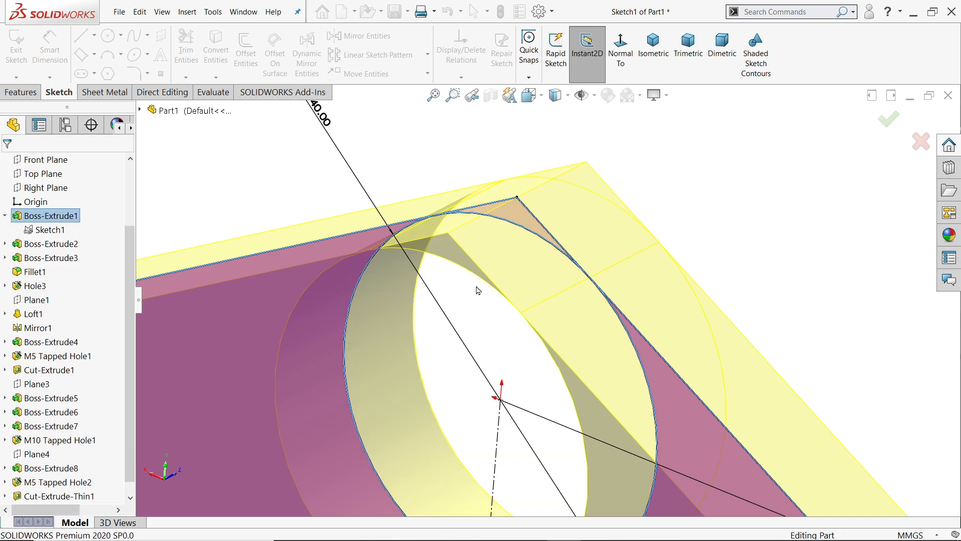
- Fillet the sharp 23 mm edge at the bracket's apex with a 15 mm radius
{"action": "scroll", "coordinate": [530, 285], "scroll_direction": "up", "scroll_amount": 6}
{"action": "scroll", "coordinate": [572, 384], "scroll_direction": "down", "scroll_amount": 3}
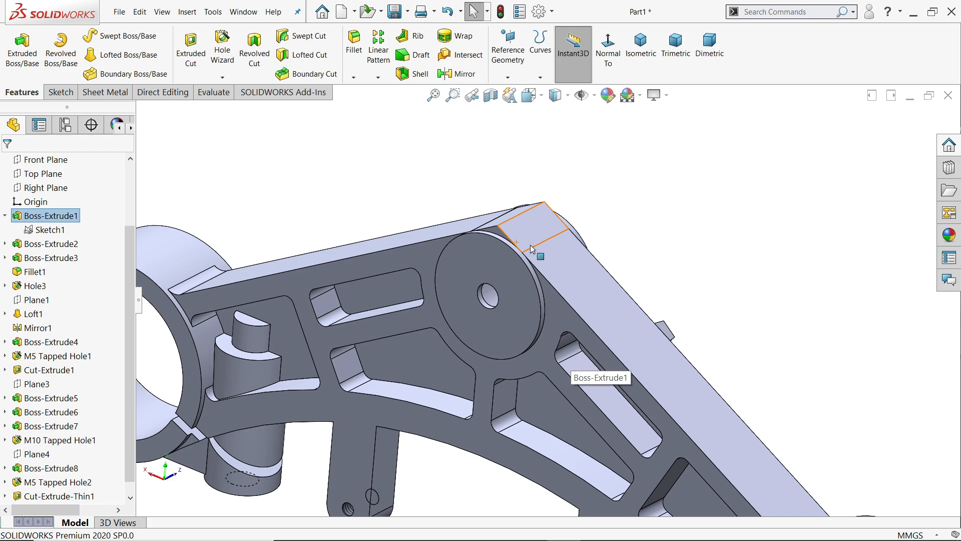
{"action": "middle_click_drag", "start_coordinate": [569, 375], "coordinate": [569, 258]}
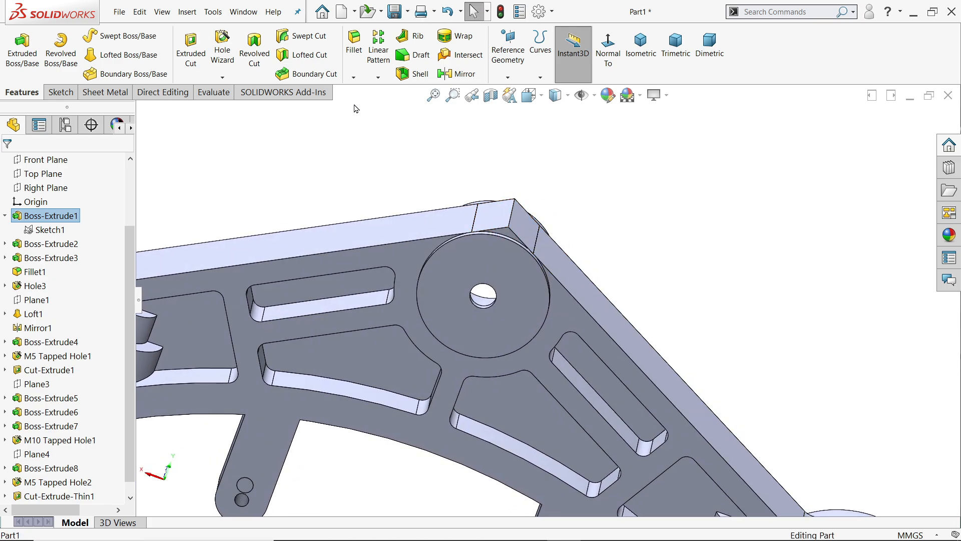
{"action": "left_click", "coordinate": [513, 216]}
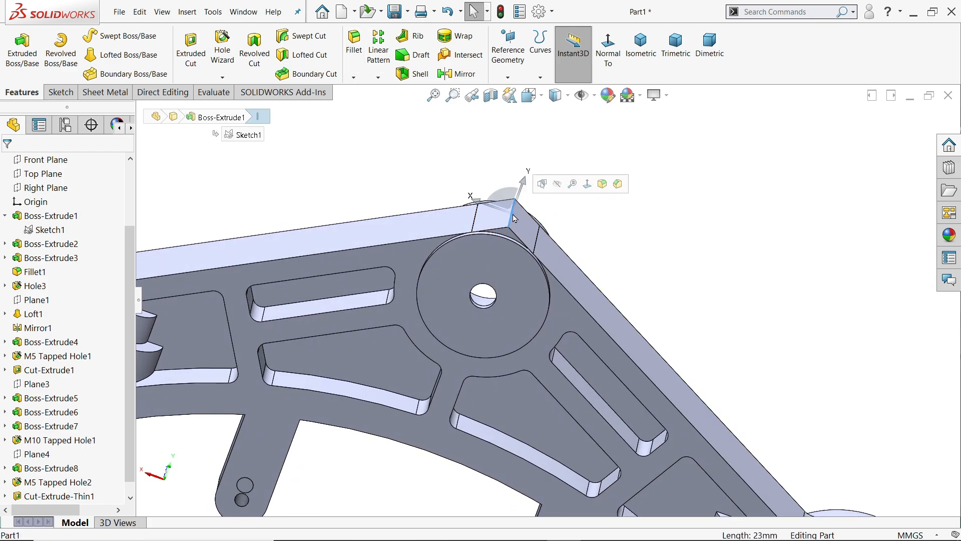
{"action": "left_click", "coordinate": [605, 189]}
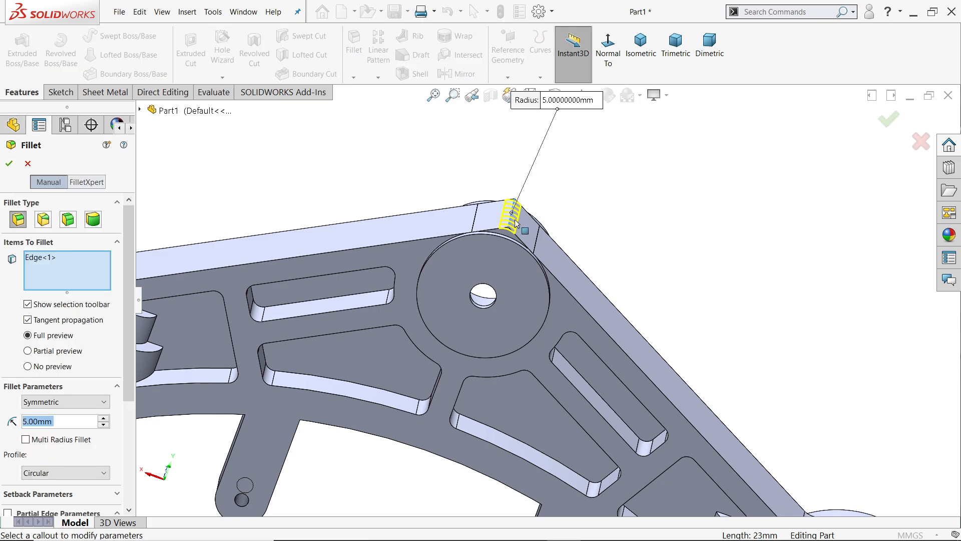
{"action": "type", "text": "15"}
{"action": "key", "text": "Return"}
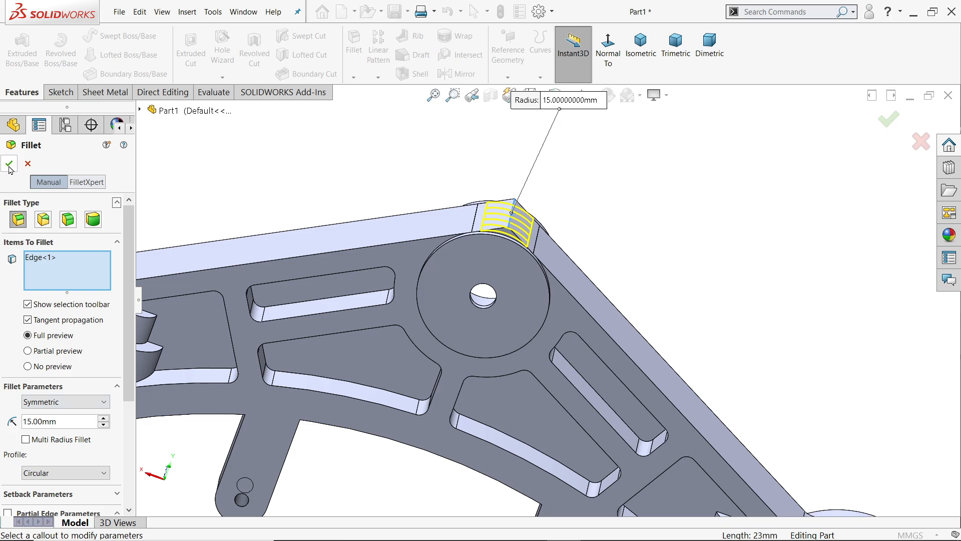
{"action": "key", "text": "Return"}
- Show the bracket in isometric view and apply the Blue appearance from the Solid painted colours to the whole part
{"action": "middle_click_drag", "start_coordinate": [561, 260], "coordinate": [768, 370]}
{"action": "key", "text": "ctrl+7"}
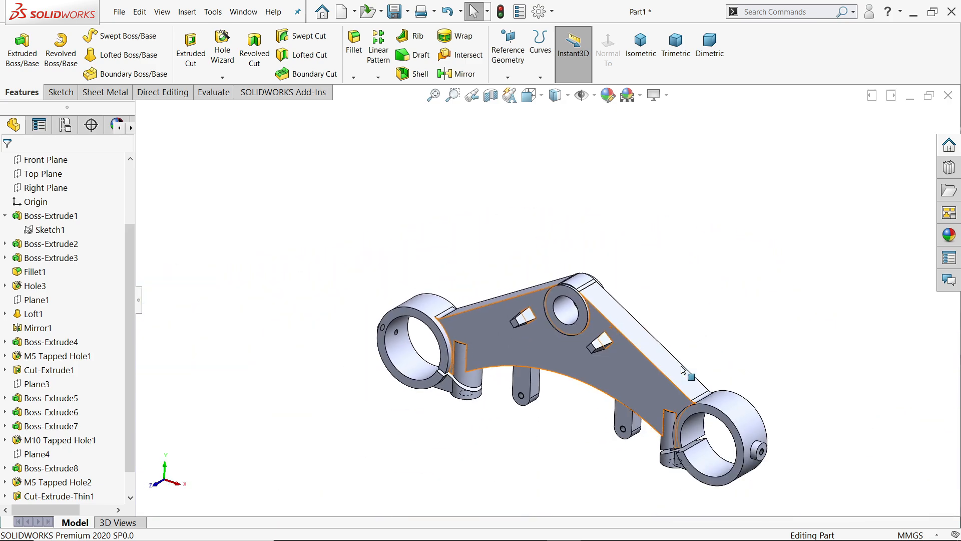
{"action": "left_click", "coordinate": [668, 114]}
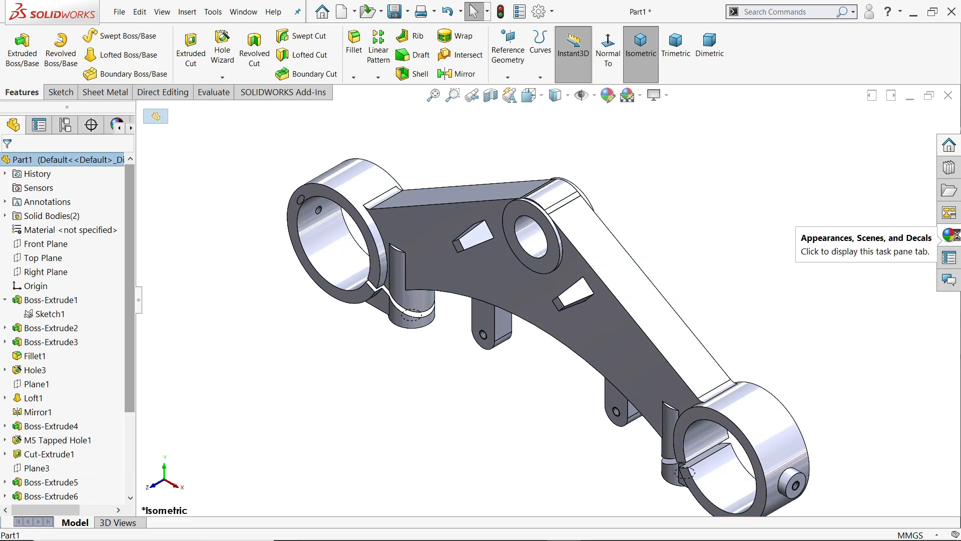
{"action": "left_click", "coordinate": [949, 235]}
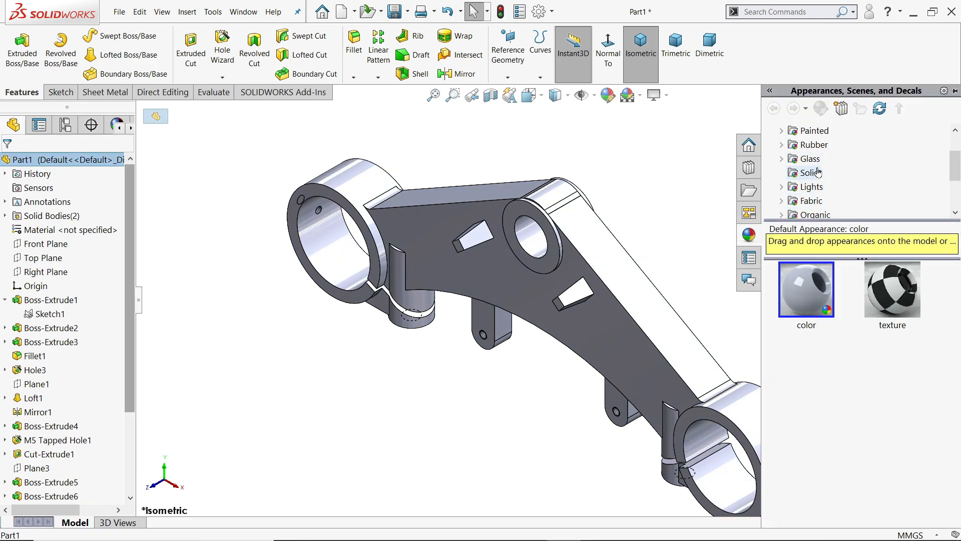
{"action": "left_click", "coordinate": [816, 173]}
{"action": "double_click", "coordinate": [882, 453]}
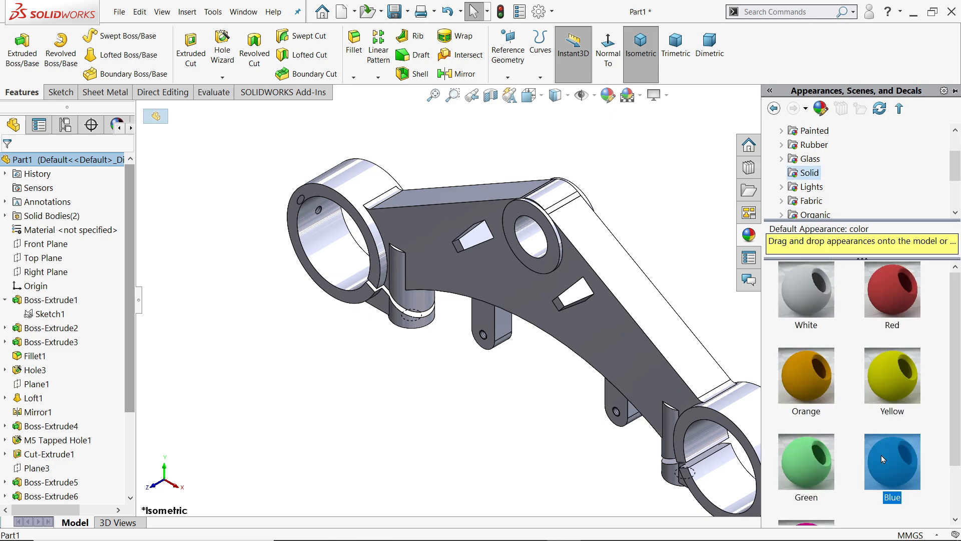
- Change the part's Blue appearance to cyan from the standard colour swatches and turn the model to inspect its ribbed side
{"action": "left_click", "coordinate": [611, 96]}
{"action": "left_click", "coordinate": [69, 447]}
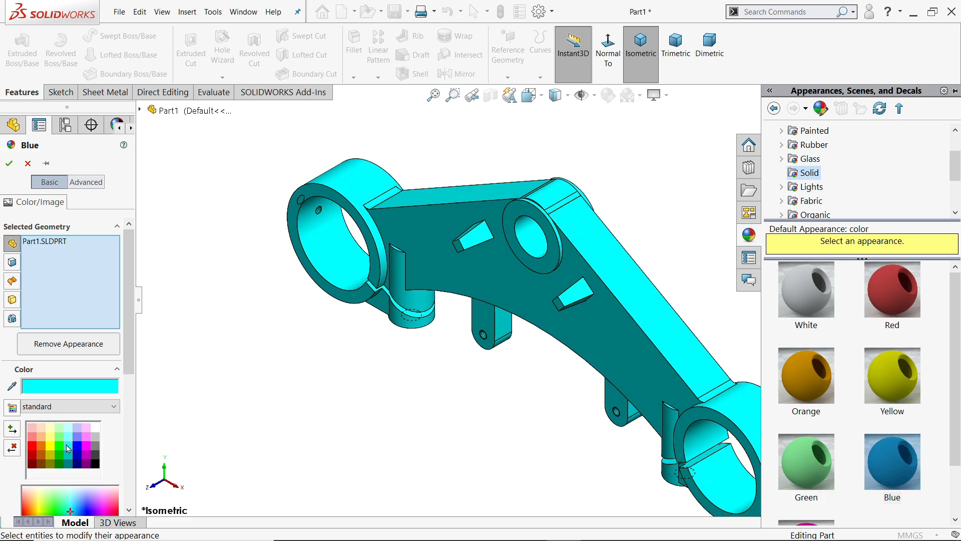
{"action": "left_click", "coordinate": [8, 164]}
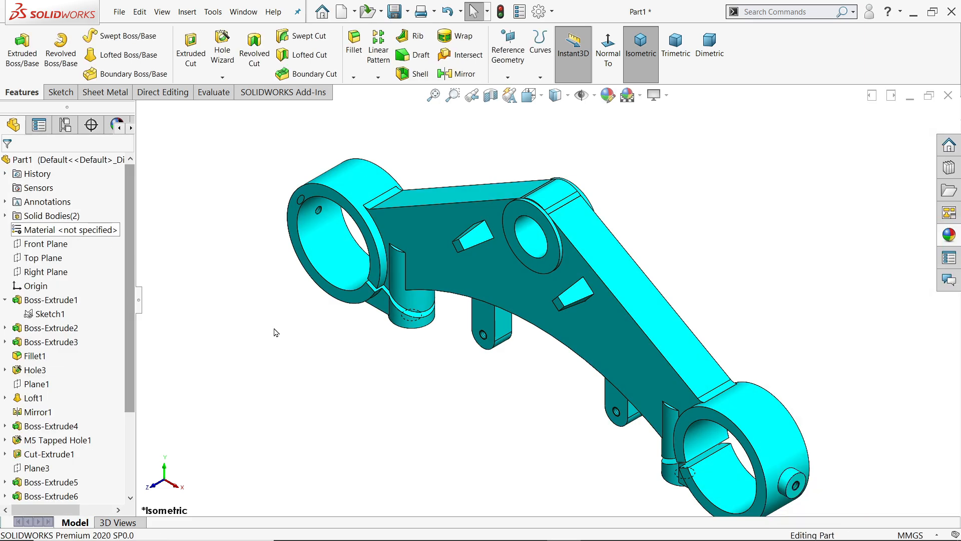
{"action": "middle_click_drag", "start_coordinate": [547, 349], "coordinate": [379, 422]}
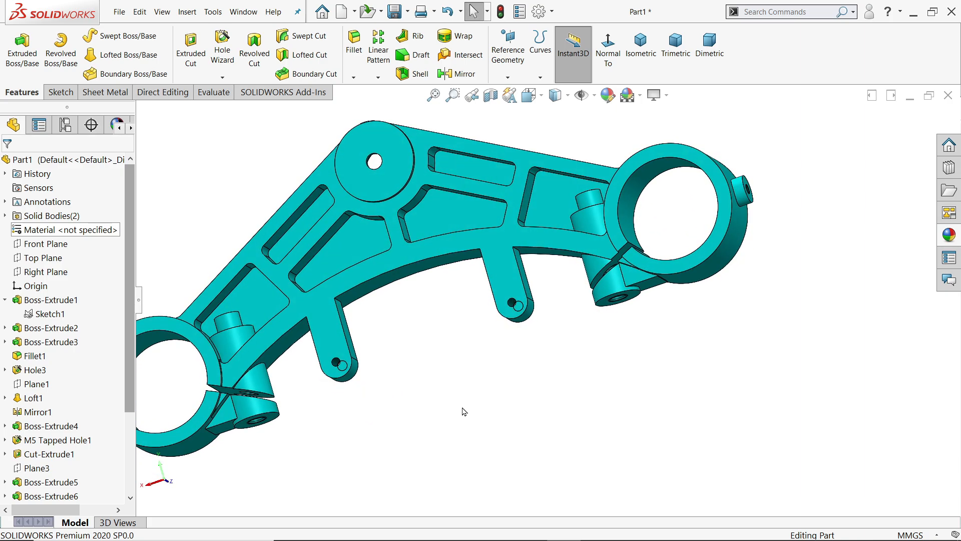